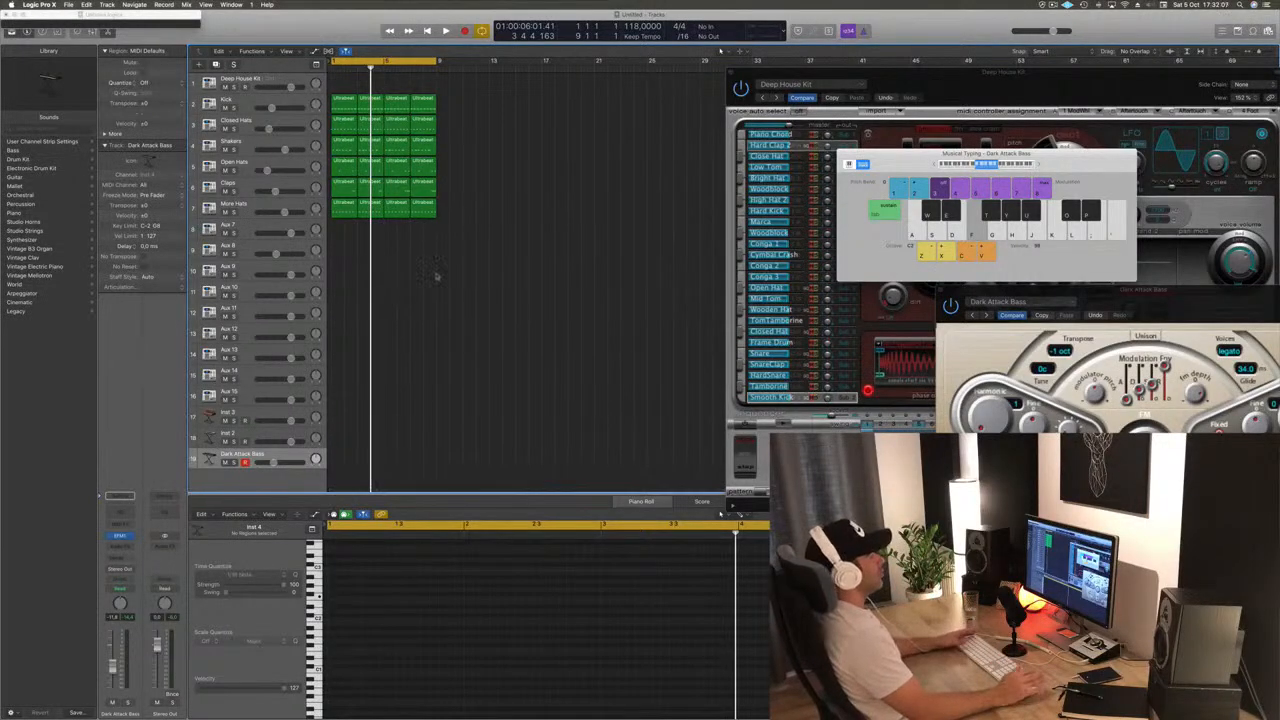
Play back the drum loop briefly and close the Deep House Kit instrument window
key(space)
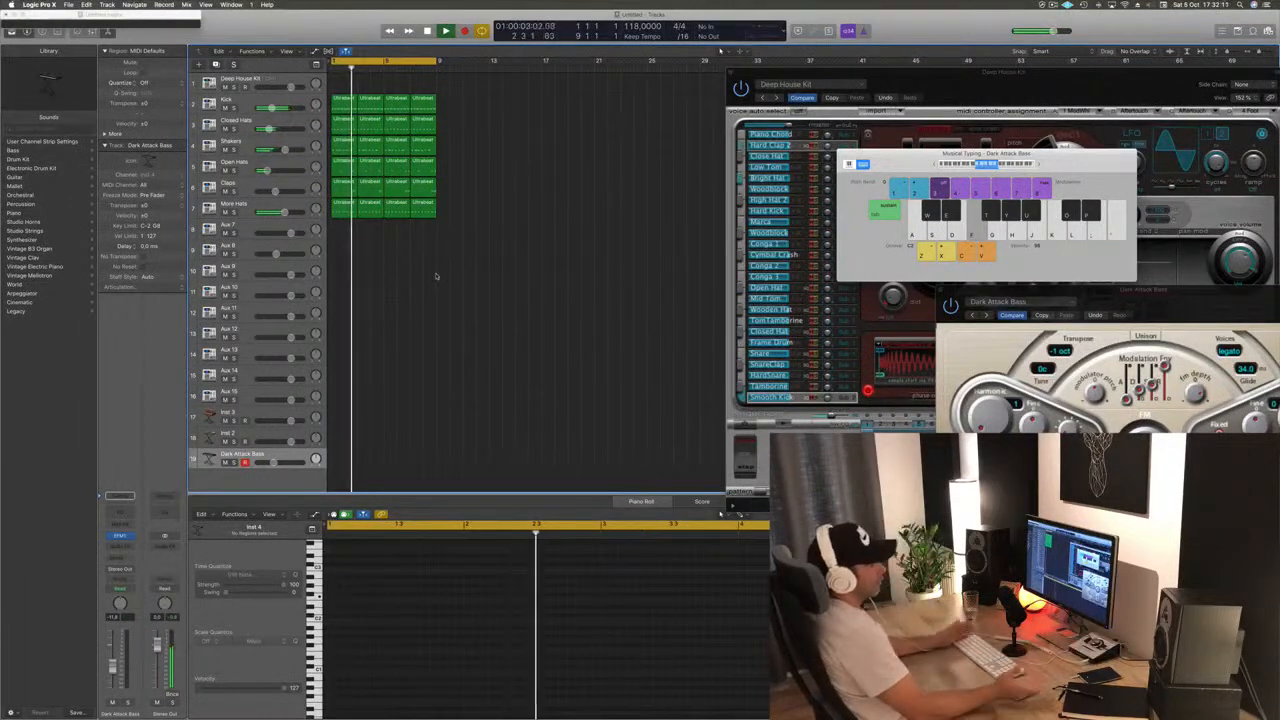
key(space)
drag(1062, 87, 839, 67)
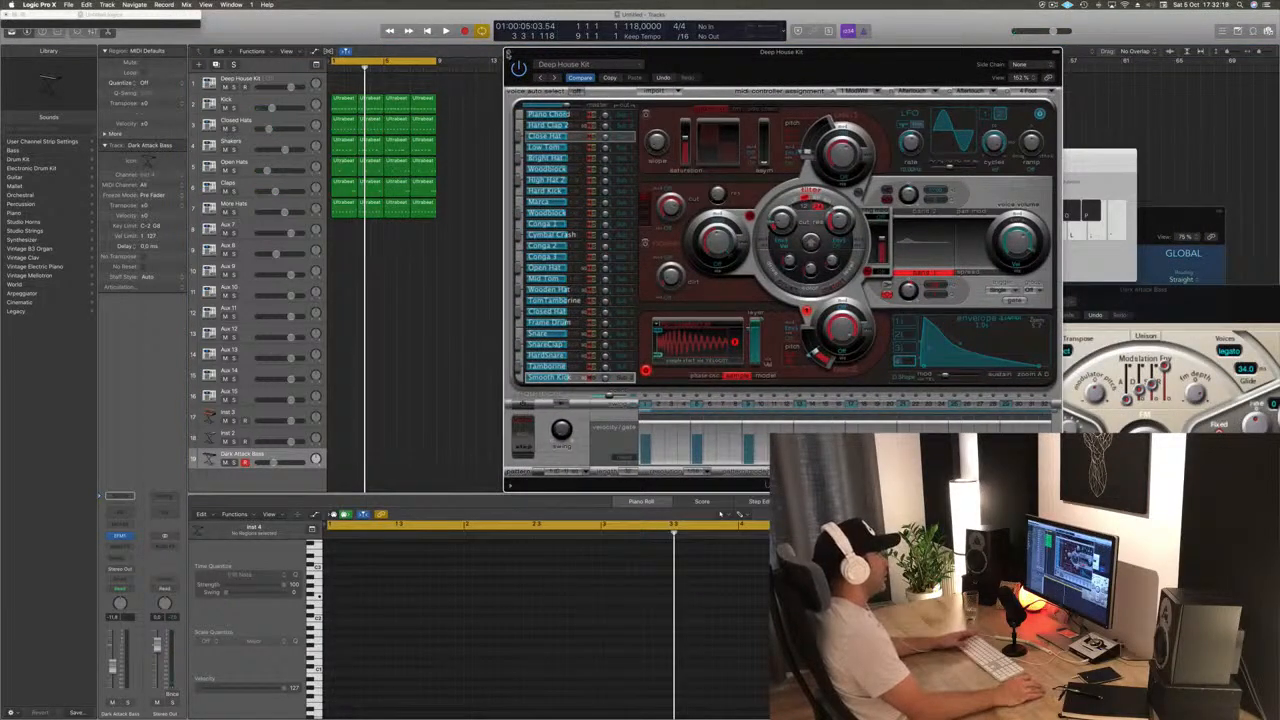
click(508, 54)
Lower the Claps track volume to about -11.6 dB while the drum loop plays
click(293, 102)
key(space)
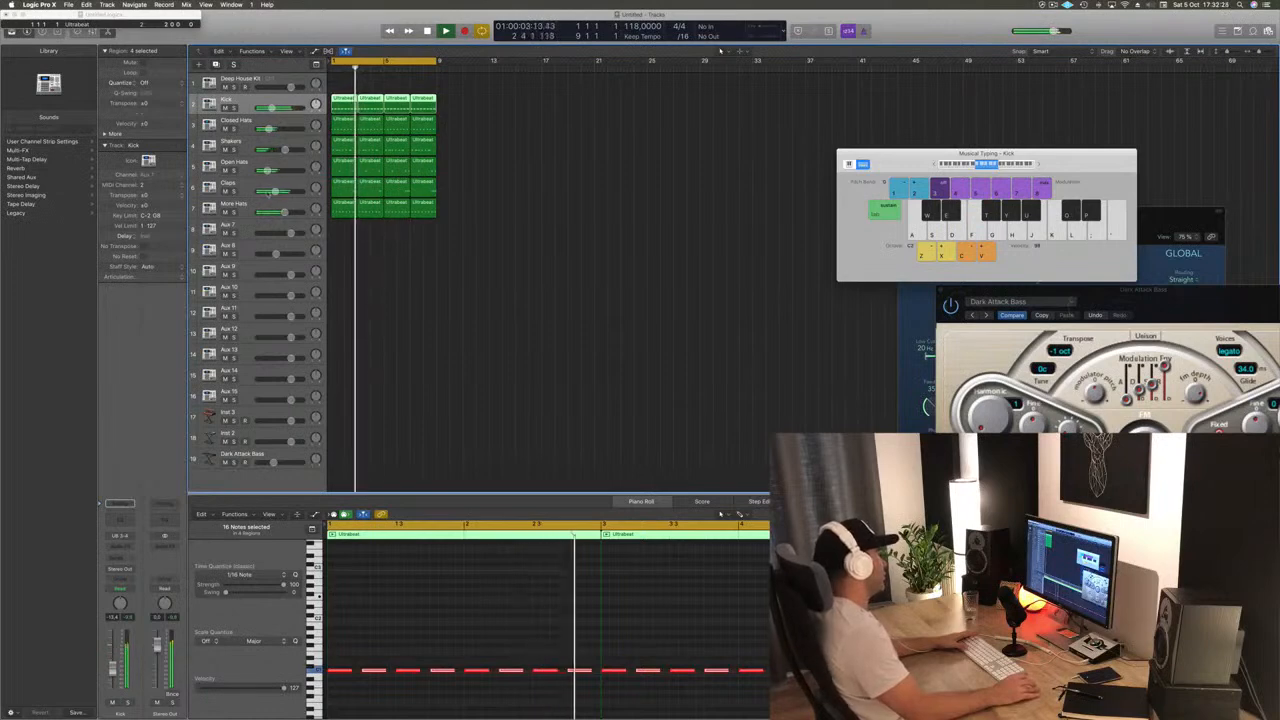
drag(276, 191, 274, 191)
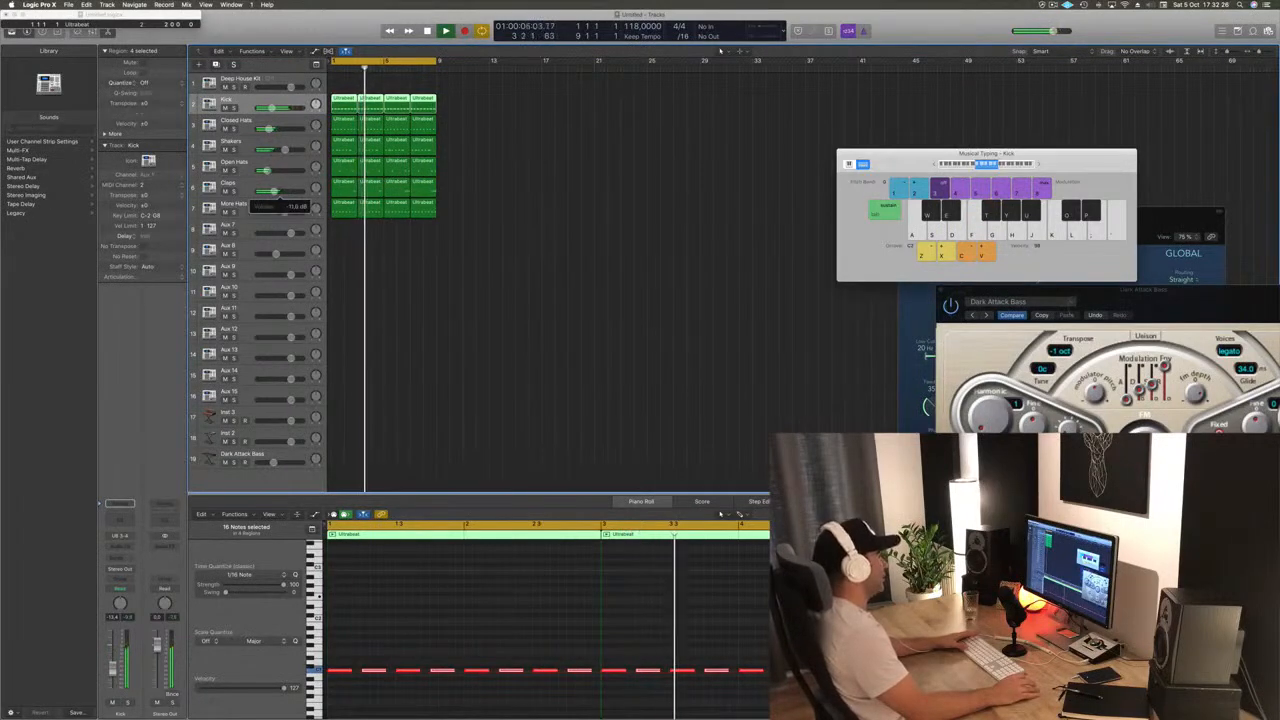
click(515, 226)
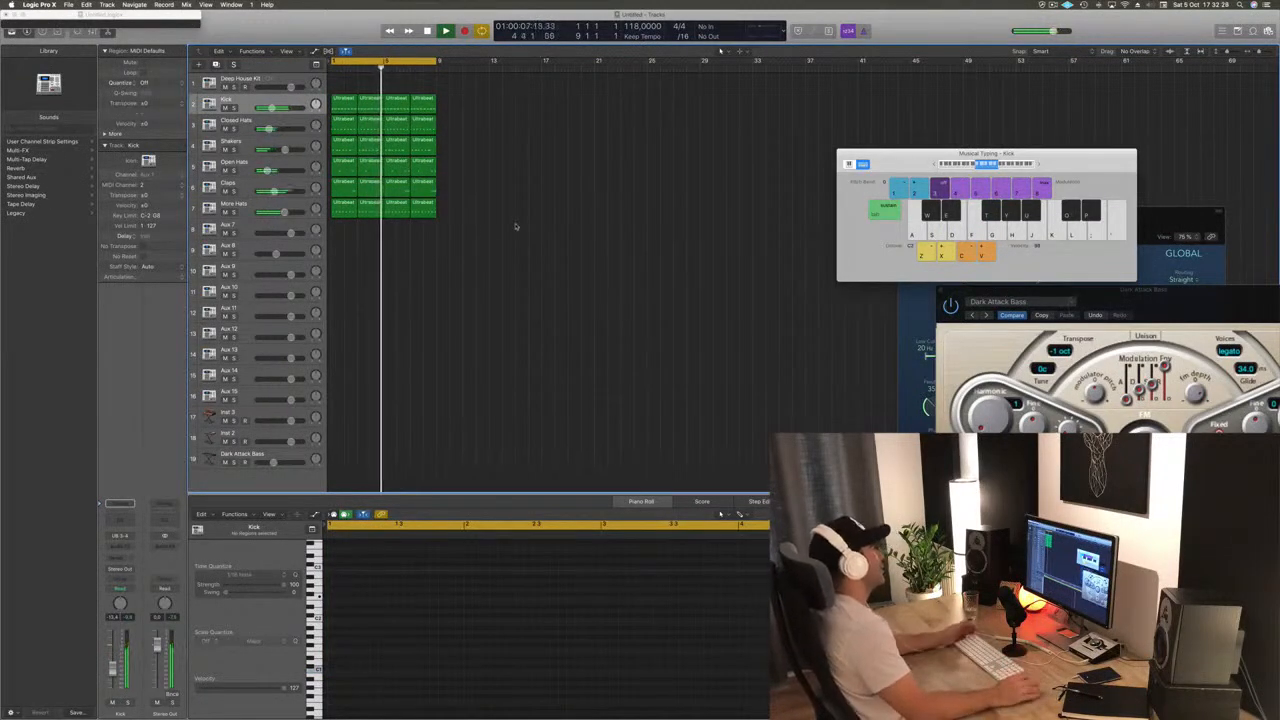
Select the Dark Attack Bass track, reposition its EFM1 window and lower the channel volume to -14.4 dB
click(238, 455)
drag(1100, 293, 768, 84)
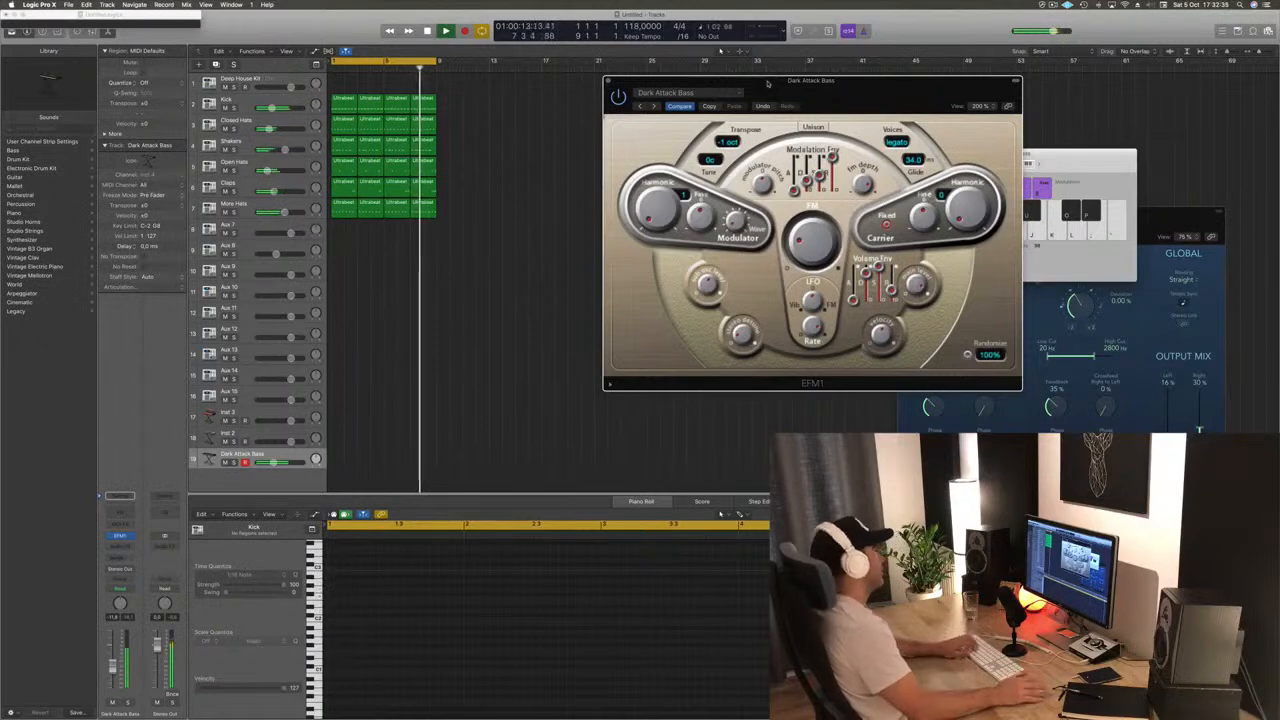
drag(113, 668, 113, 673)
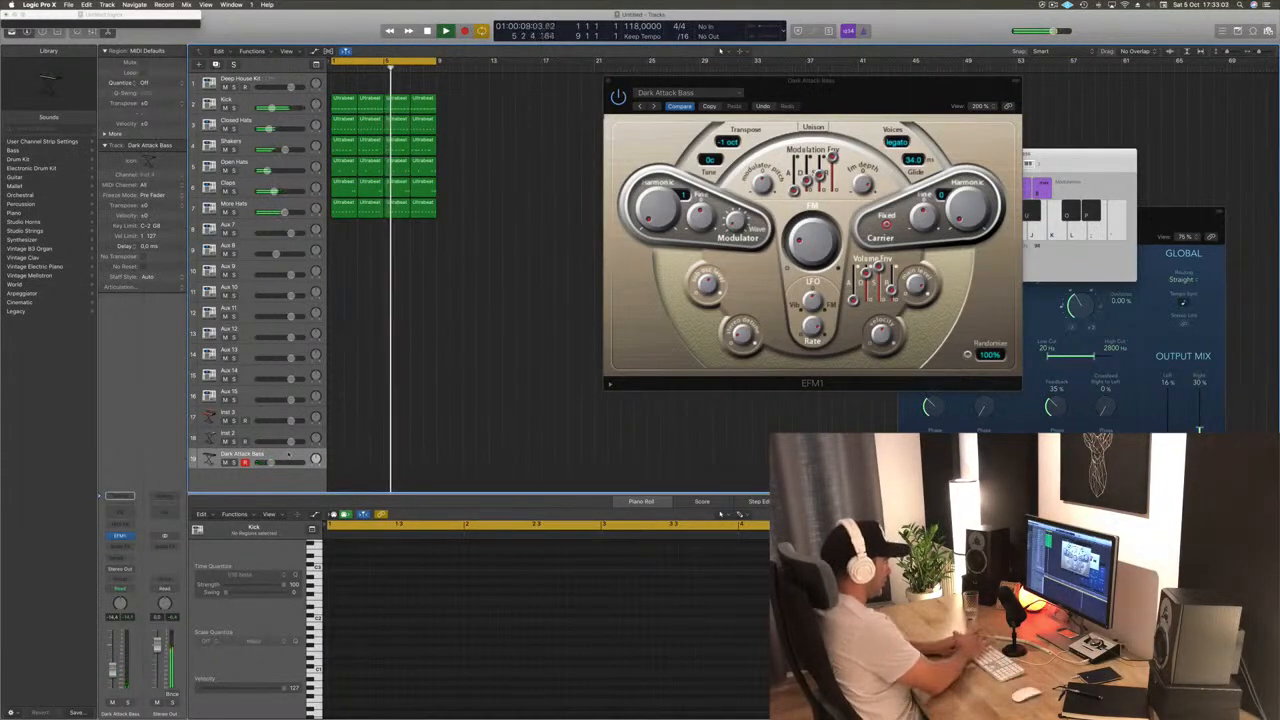
Record a bass line on the Dark Attack Bass track, move the recorded region one bar earlier to bar 1 and play it
key(r)
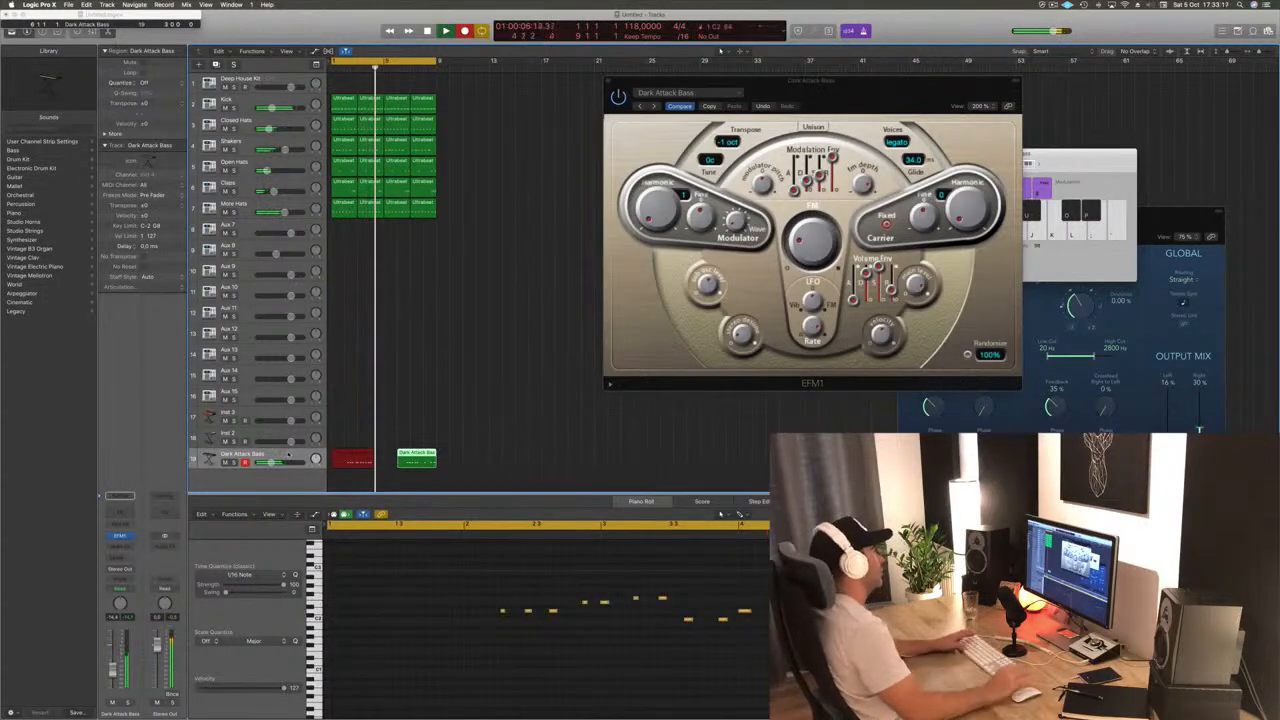
key(space)
drag(363, 453, 350, 453)
key(space)
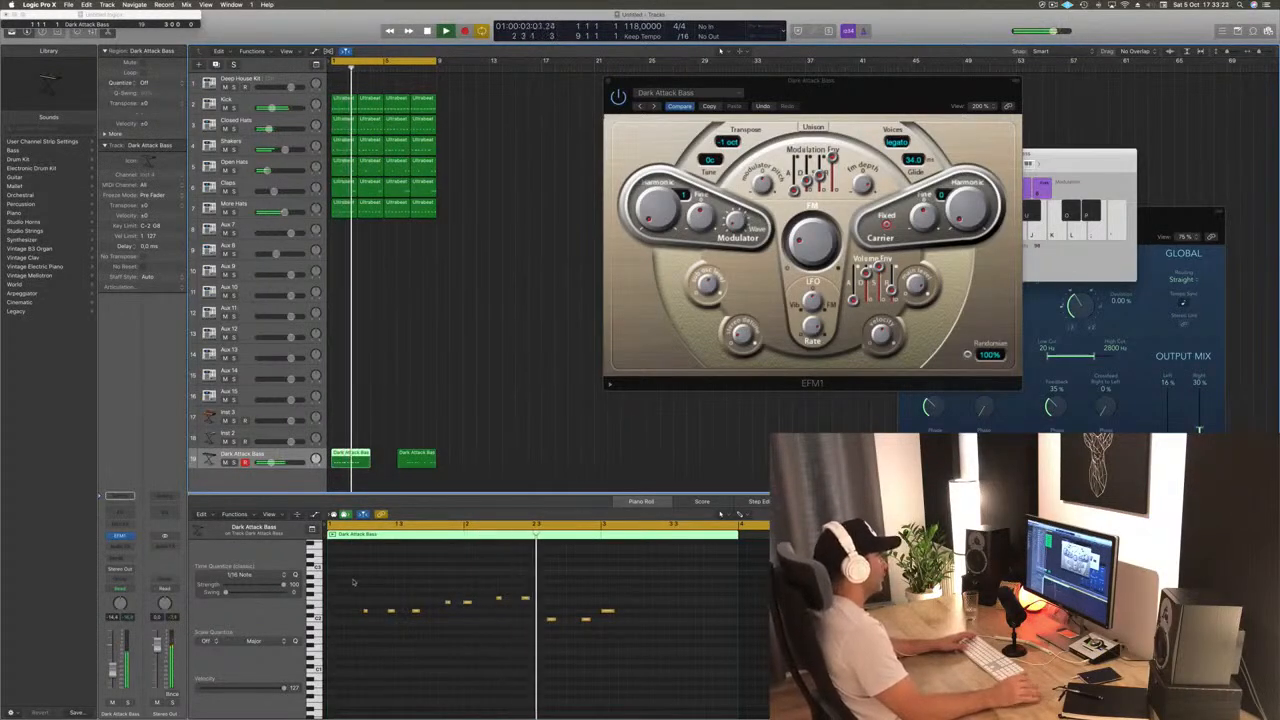
Shift all notes of the recorded bass region earlier so the first note starts at bar 1, and check the timing in playback
key(super+a)
drag(364, 612, 330, 615)
click(399, 572)
key(space)
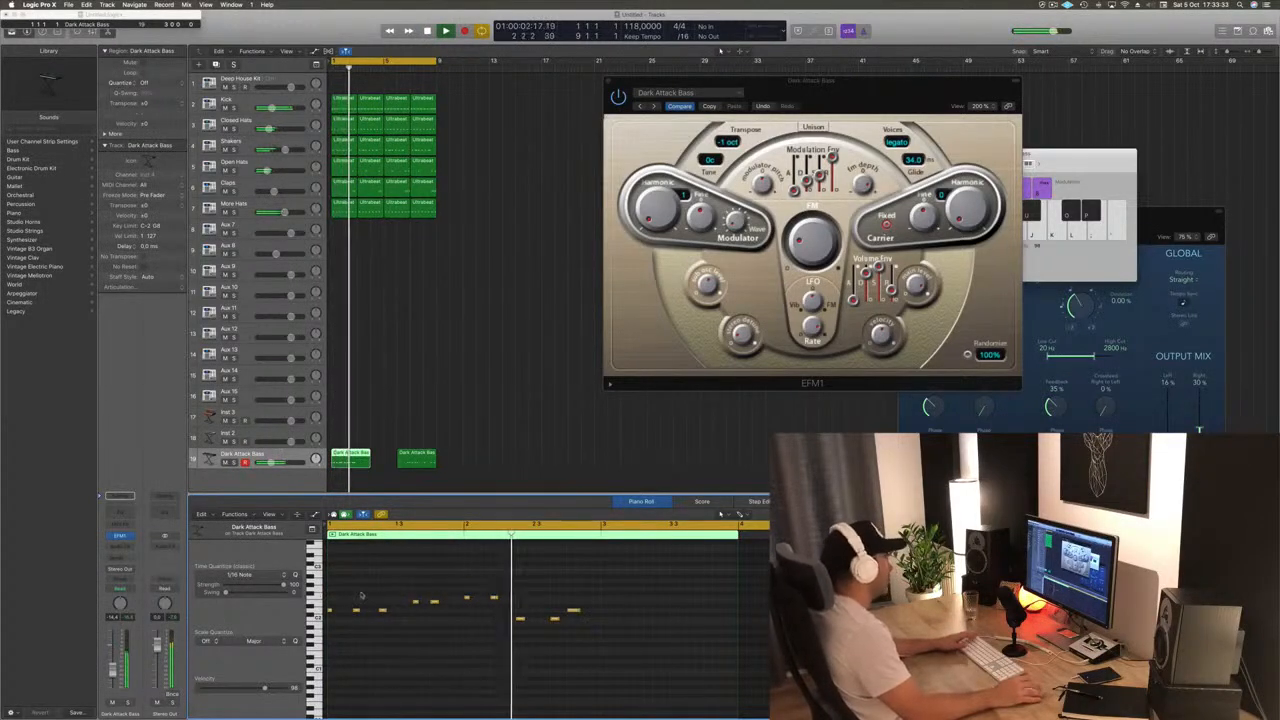
key(space)
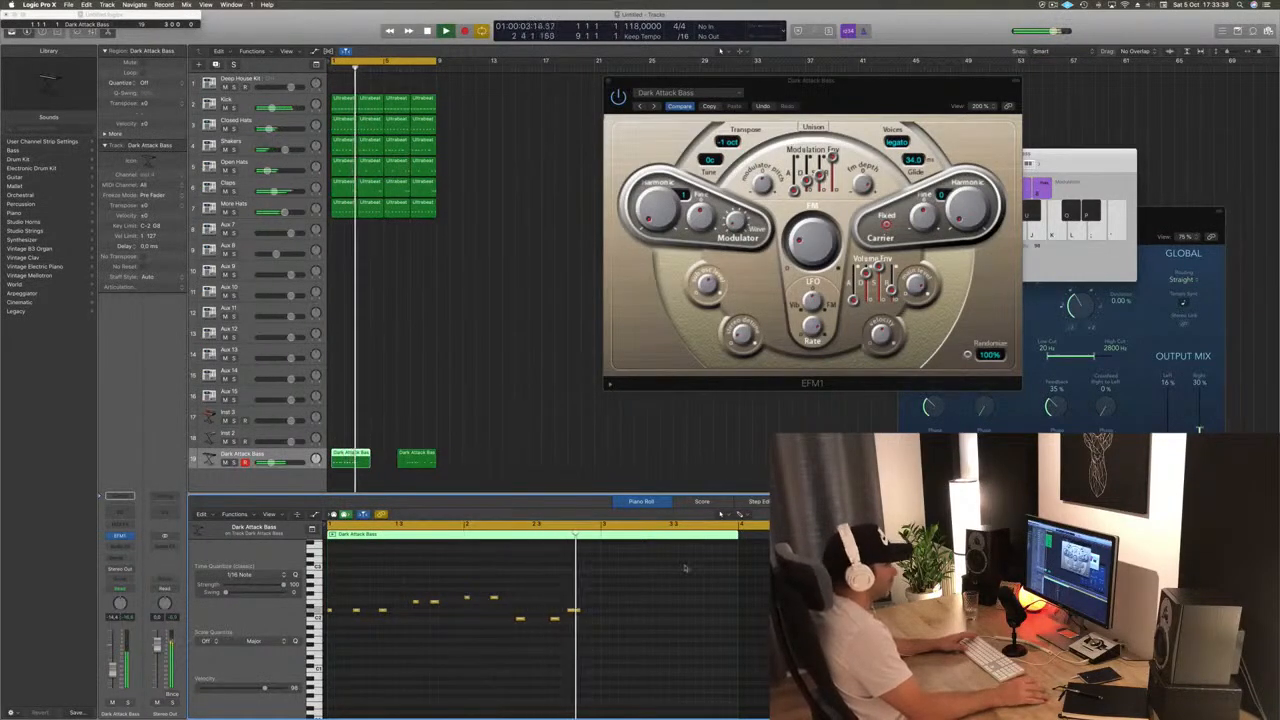
key(space)
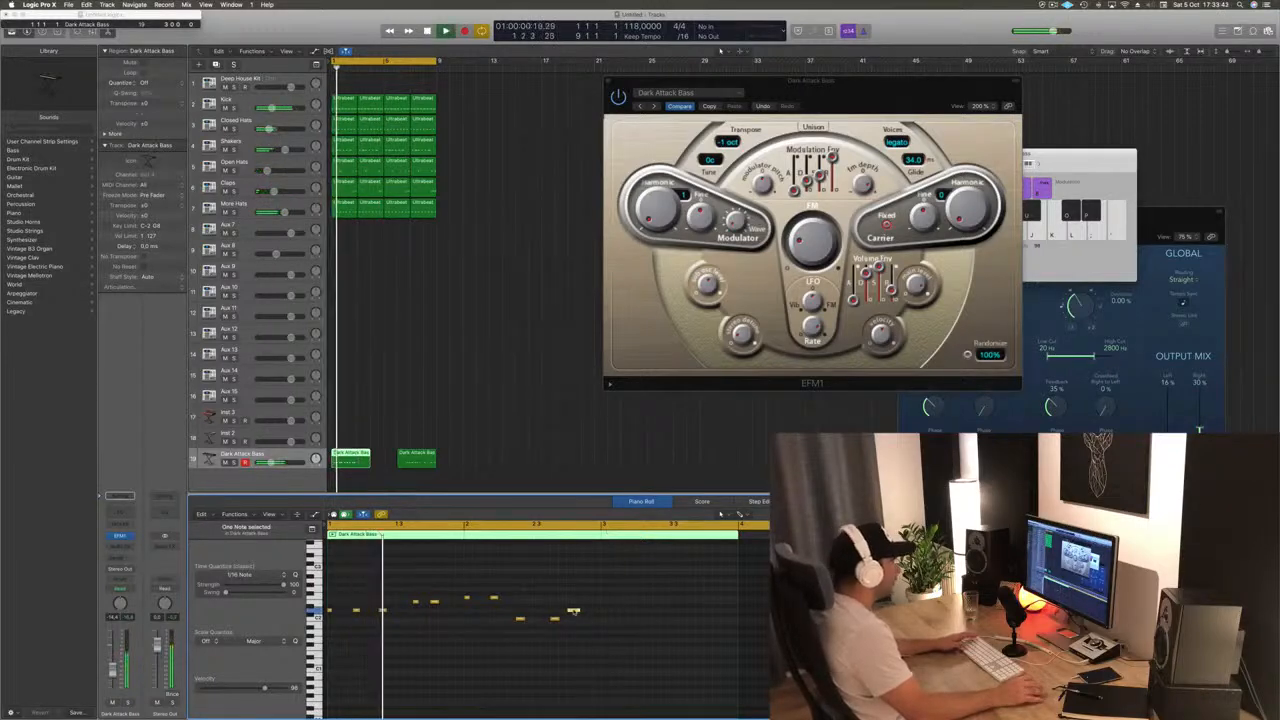
key(space)
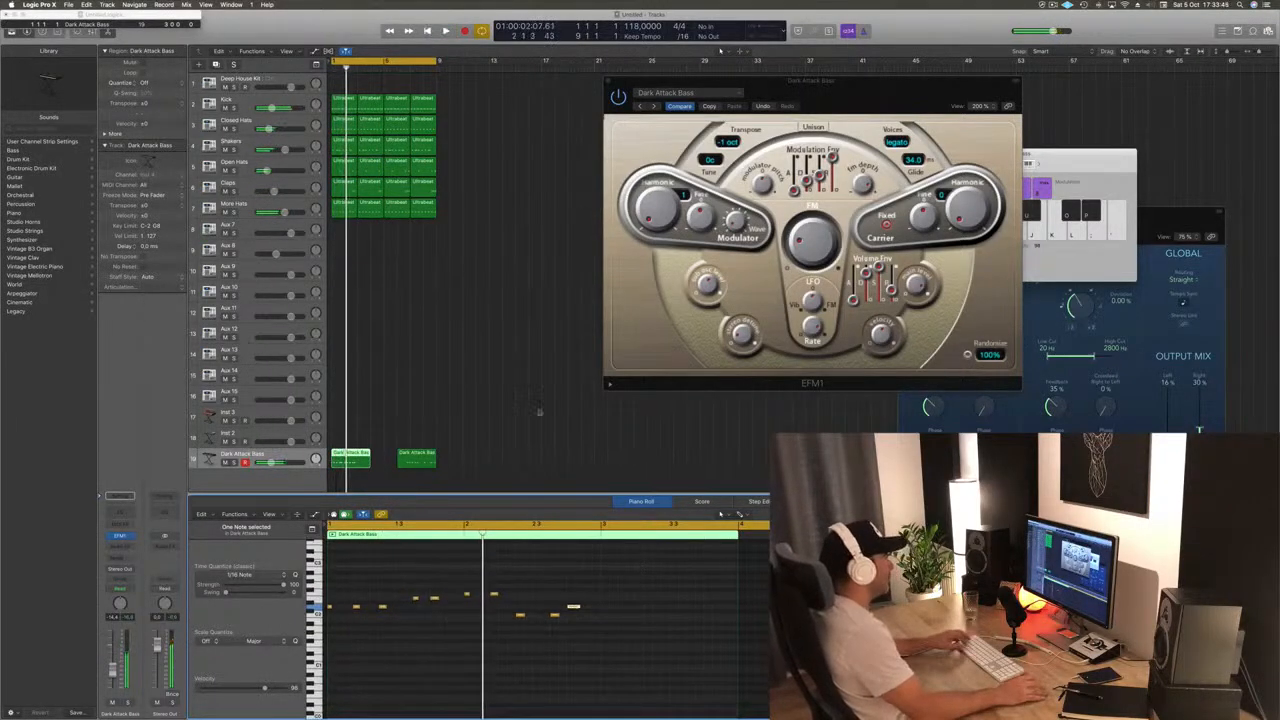
Cut the bass region to two bars, then delete the leftover piece and the other recorded region before bar 9
drag(372, 461, 358, 461)
click(366, 459)
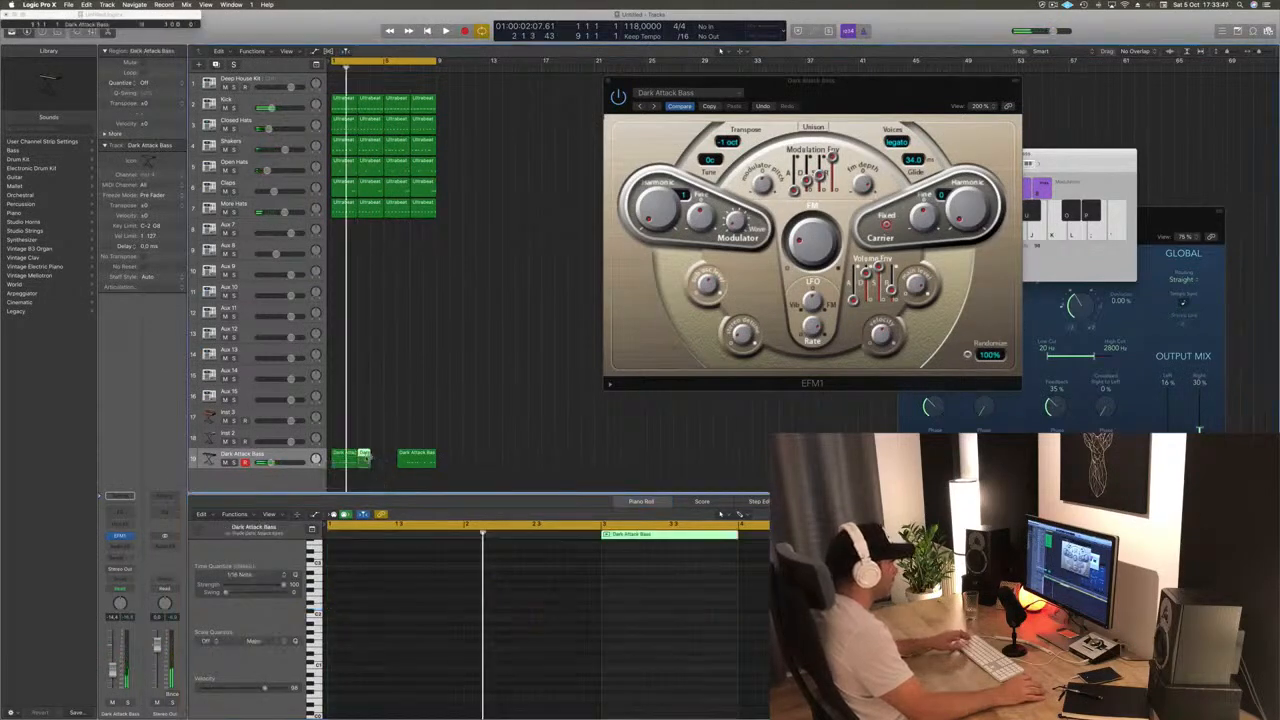
key(Delete)
click(424, 458)
key(Delete)
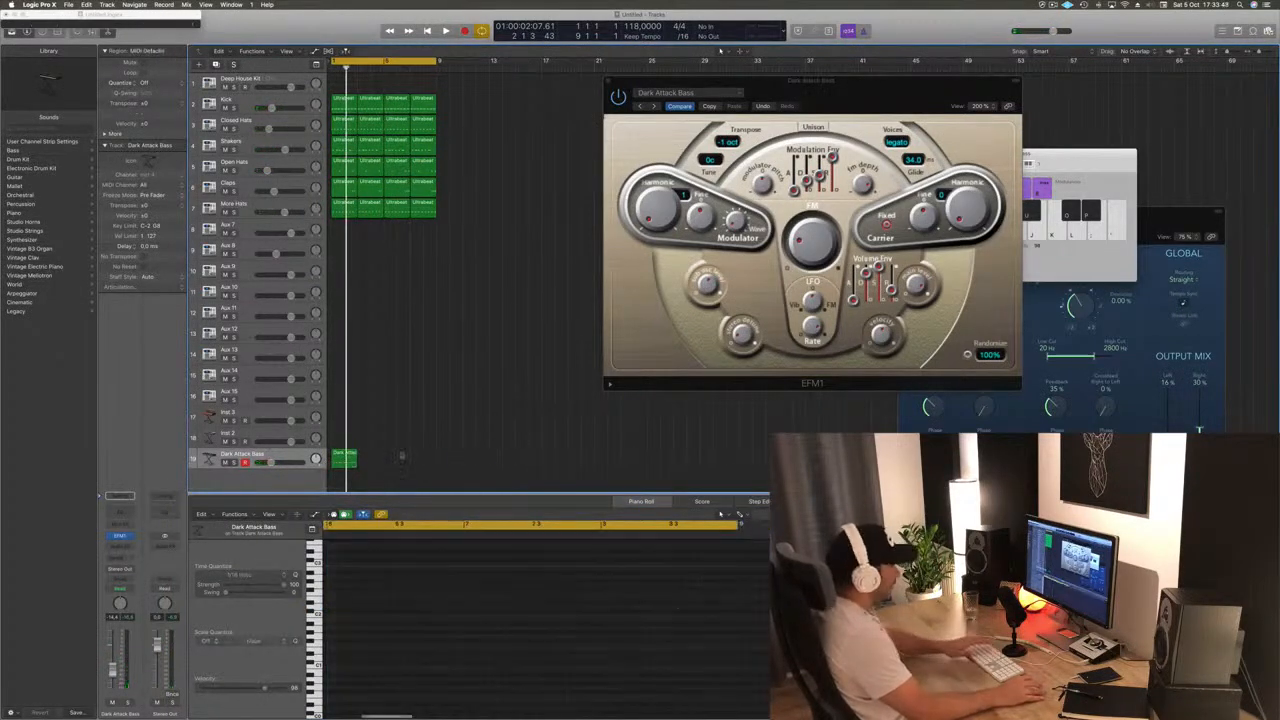
Copy the two-bar bass region to bar 3 and listen to both regions with the drums
drag(349, 458, 370, 463)
key(space)
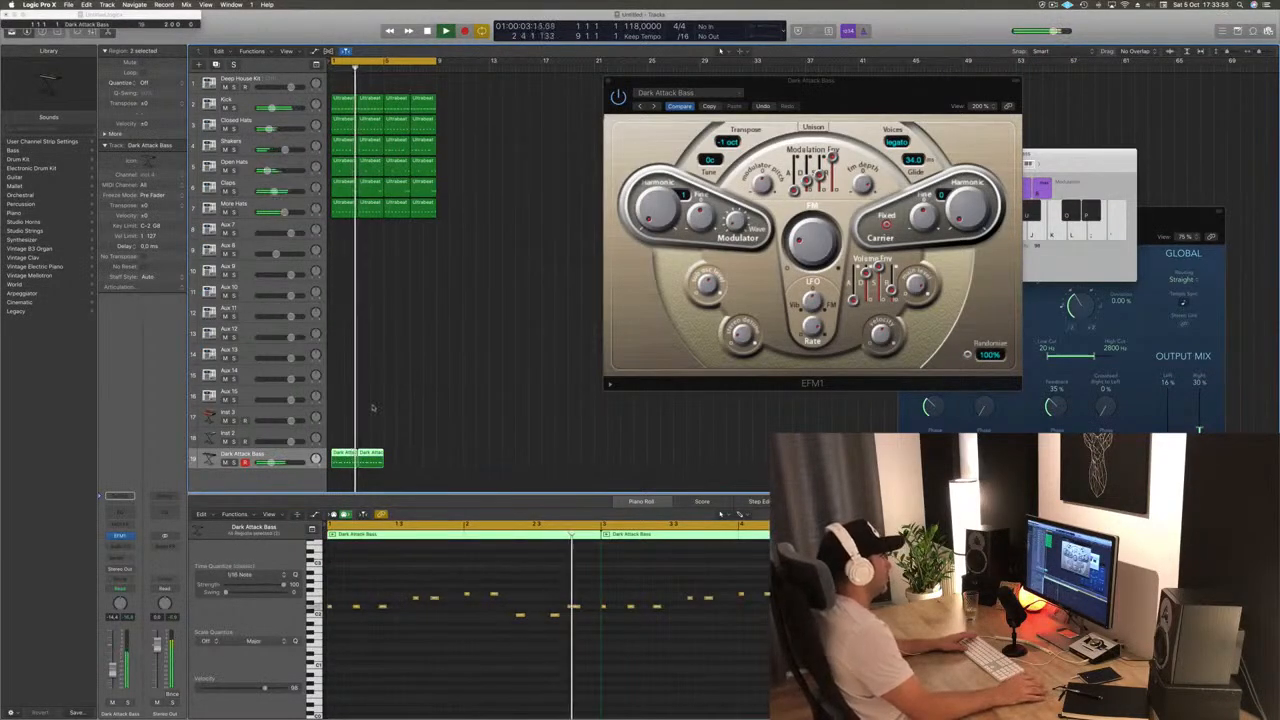
key(space)
Try shortening the last bass note before bar 3 and repeating it at the same pitch, and listen to it
click(574, 607)
drag(576, 606, 586, 611)
key(space)
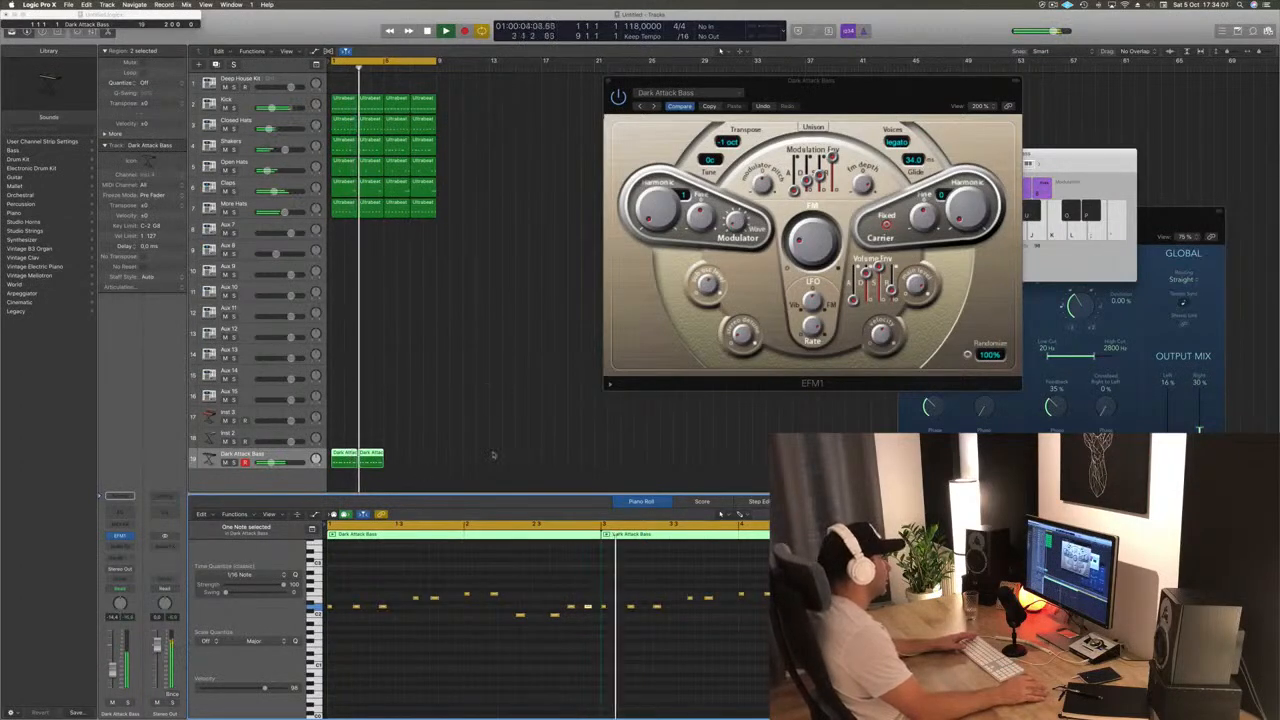
key(space)
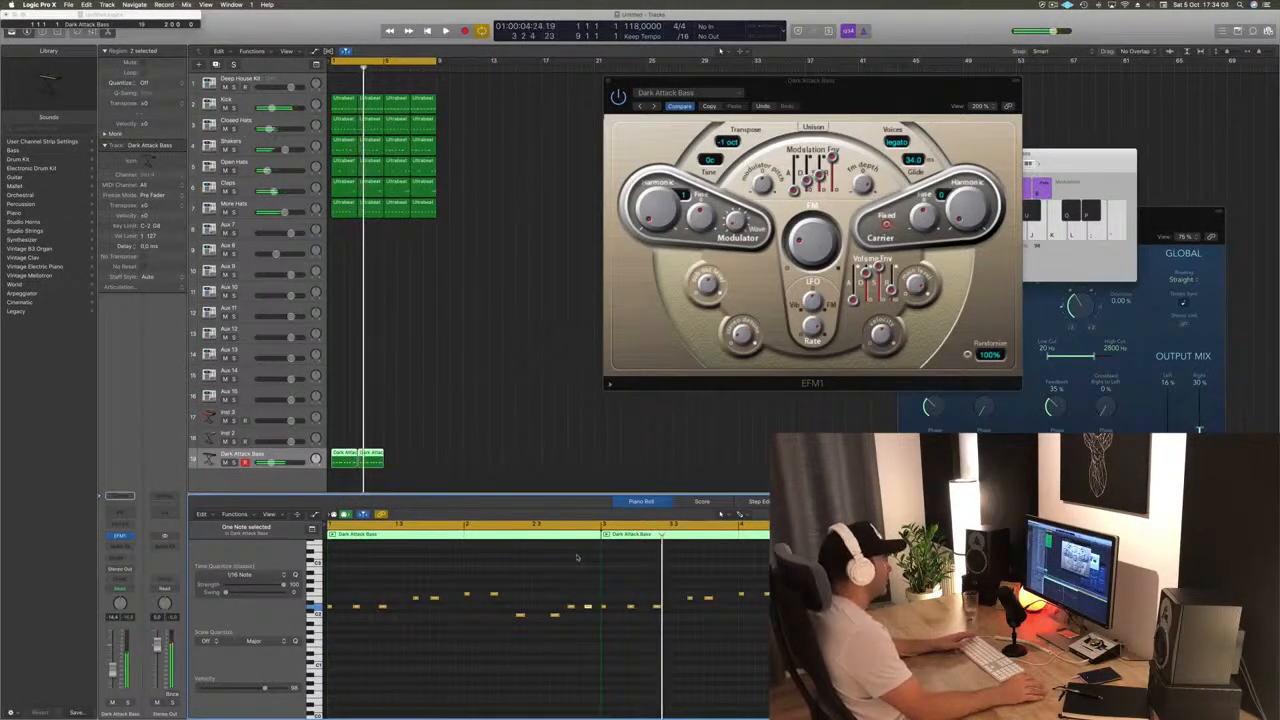
Replace the two notes just before bar 3 with a single short note at the preceding lower pitch and play the loop
click(571, 609)
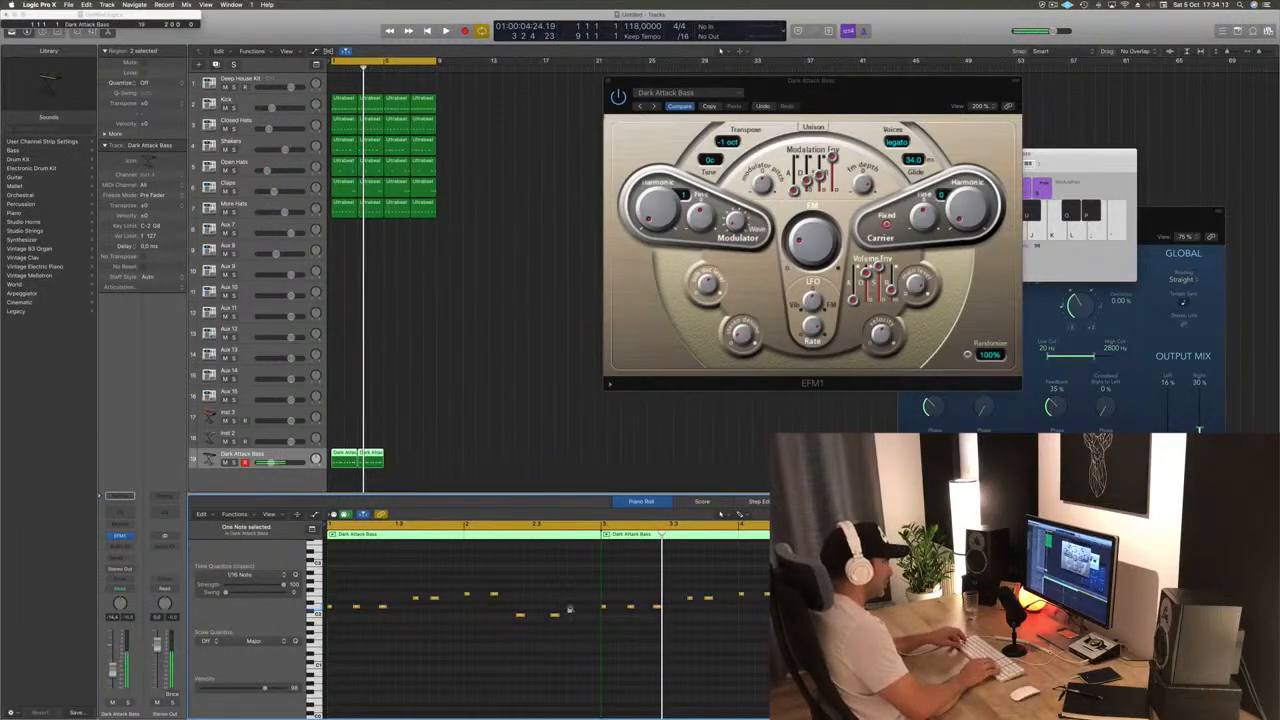
key(space)
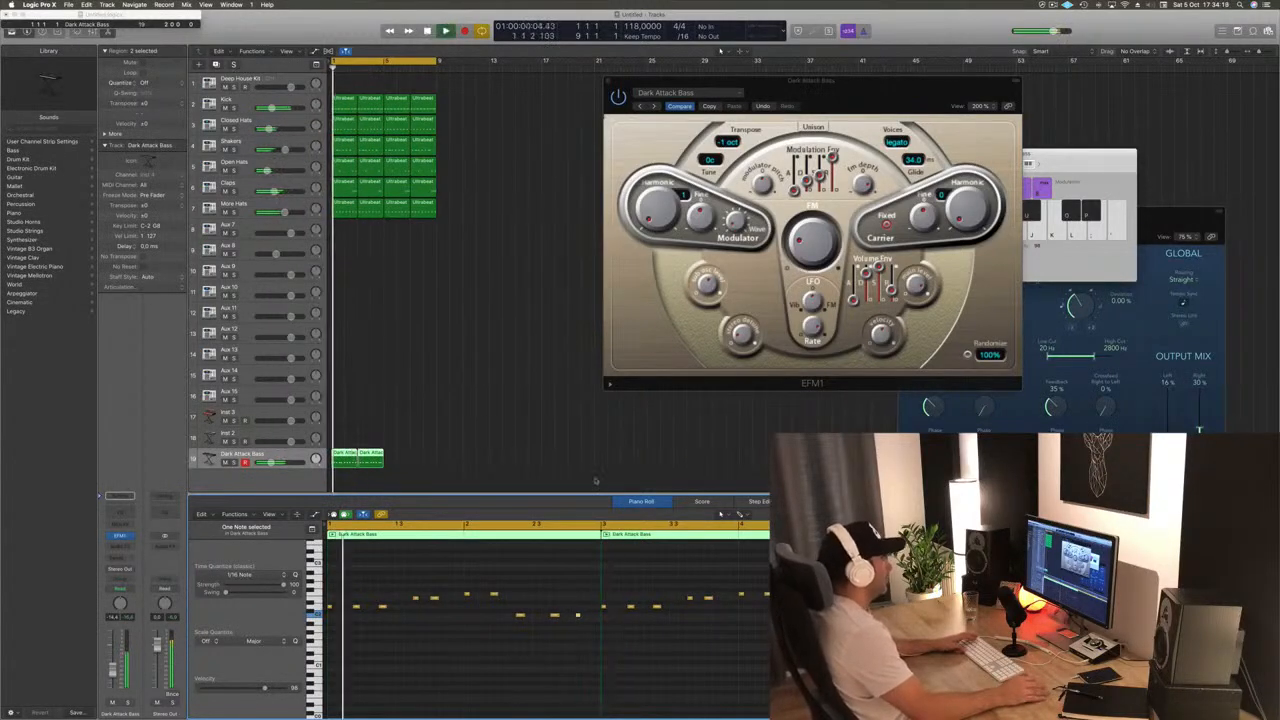
click(476, 430)
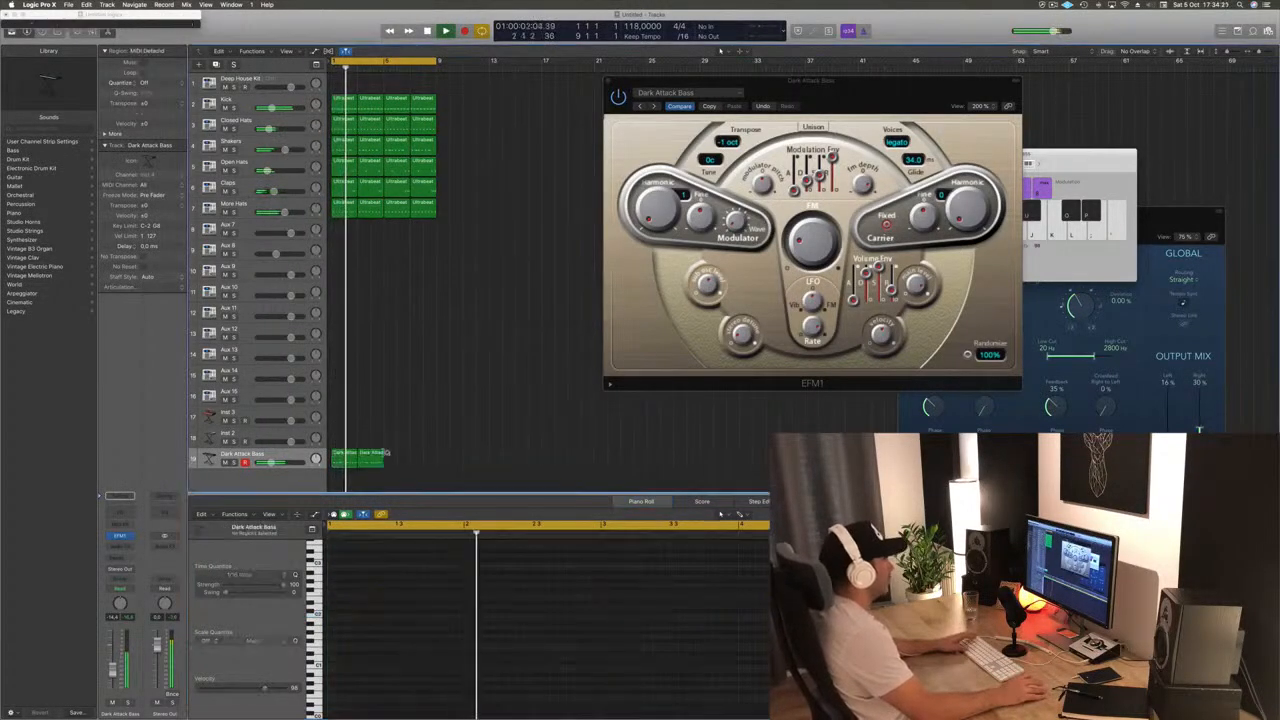
Delete the unedited bass copy and duplicate the edited two-bar region until it fills the loop up to bar 9
click(378, 461)
key(Delete)
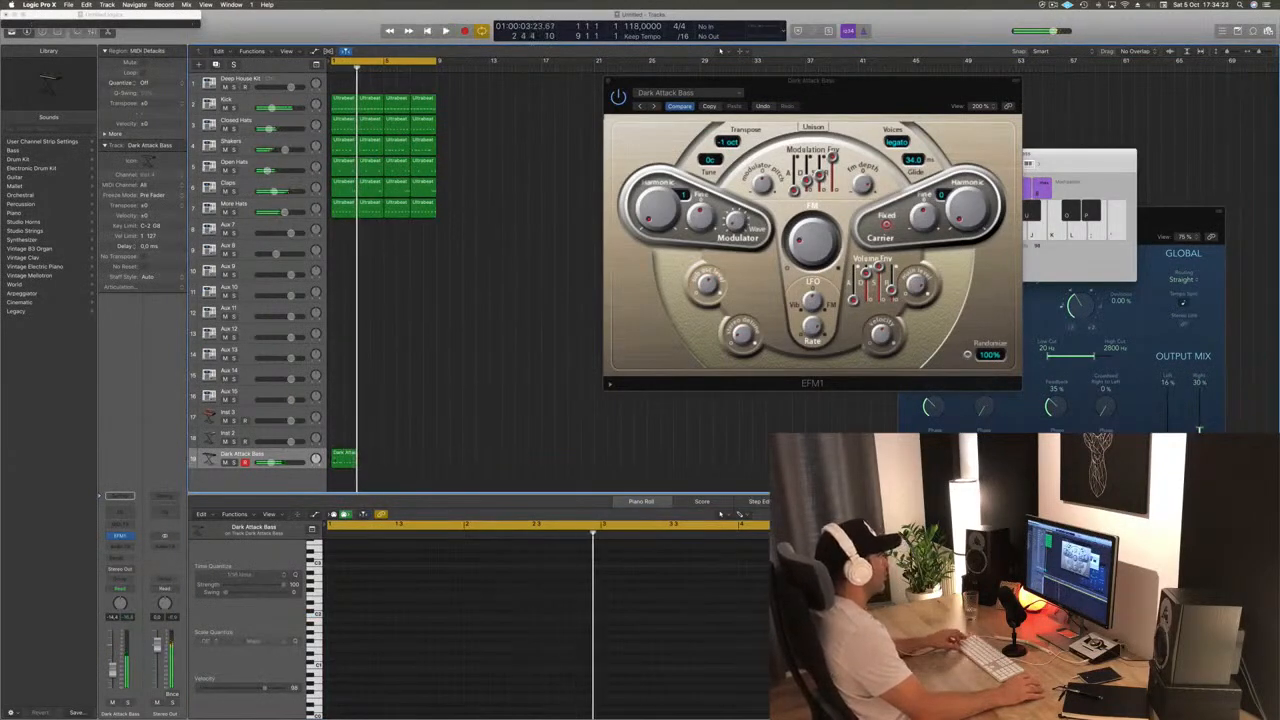
click(337, 457)
drag(366, 465, 410, 461)
key(space)
drag(380, 459, 346, 460)
key(space)
Audition other EFM1 presets on the bass track, including Detroit Bass, House Bass, Stereo Bass and Church Organ, during playback
click(653, 106)
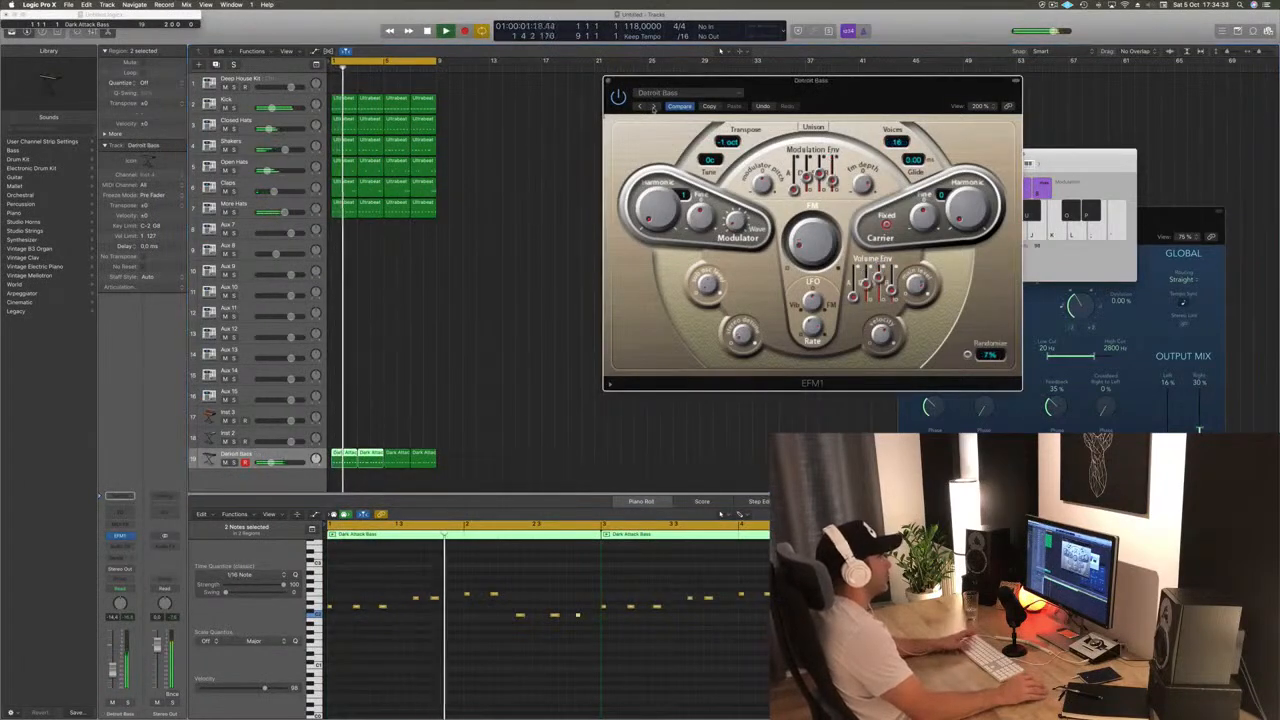
click(652, 107)
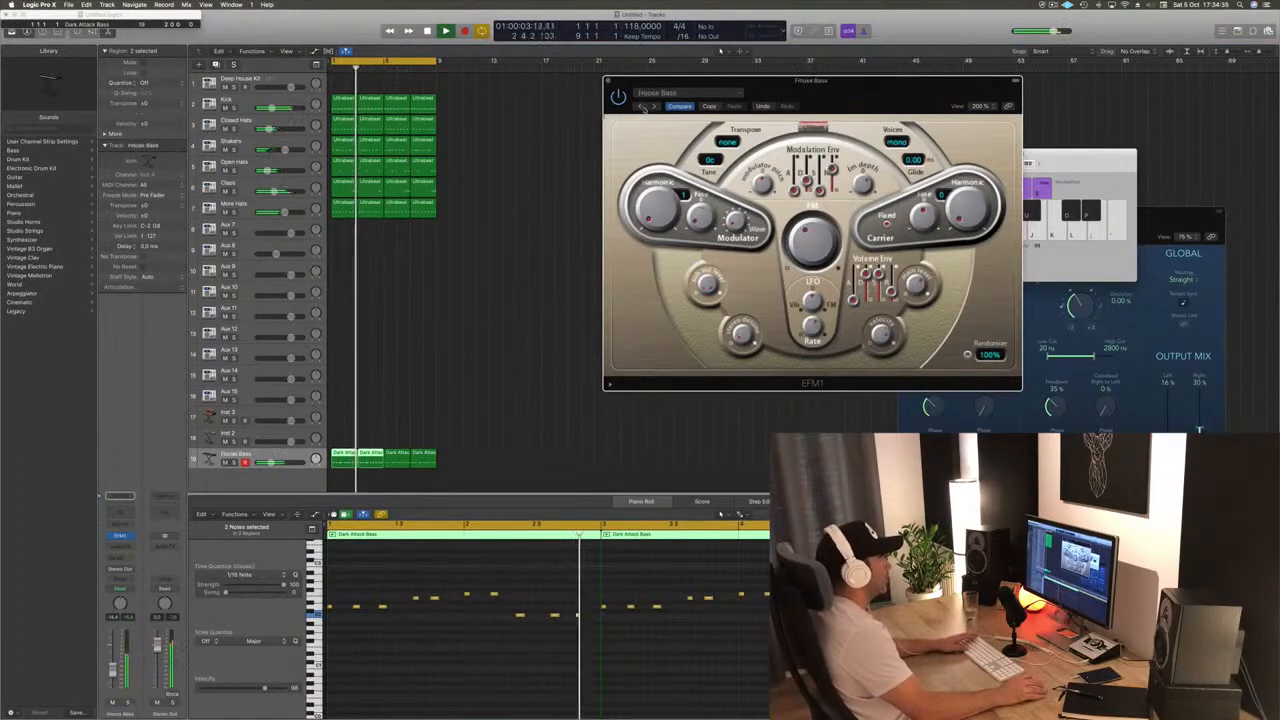
click(652, 107)
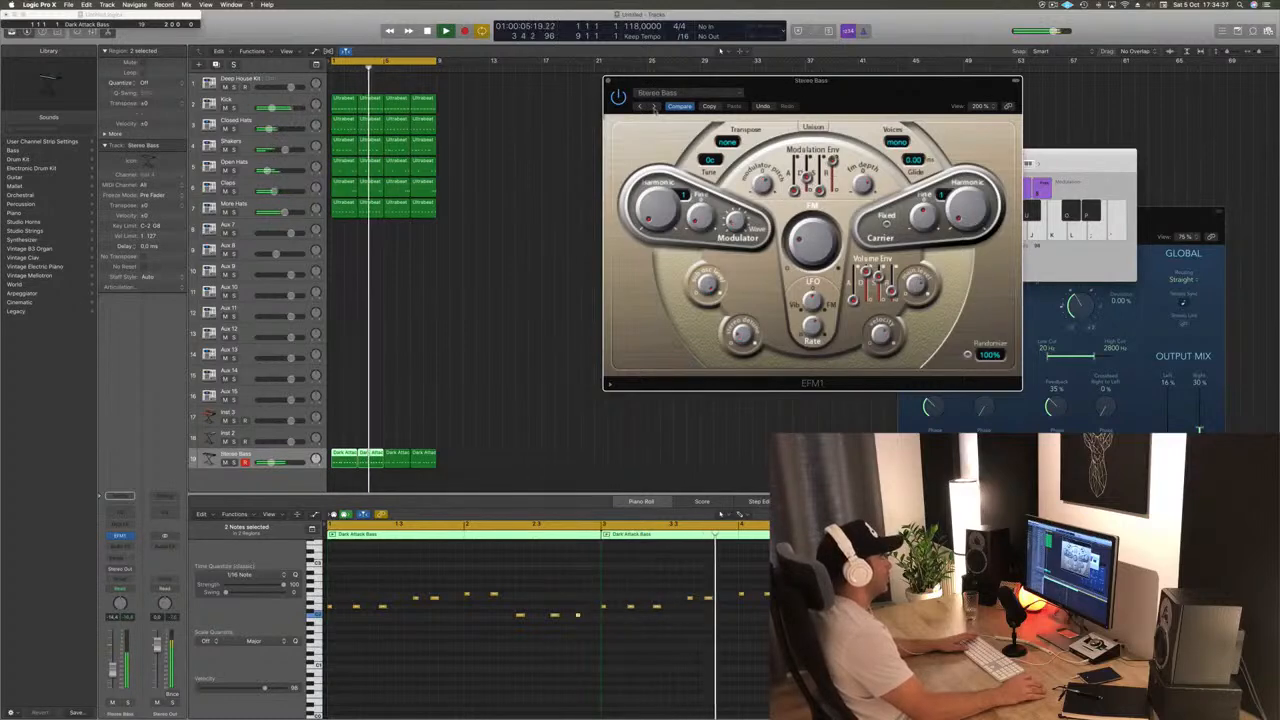
click(653, 107)
click(652, 107)
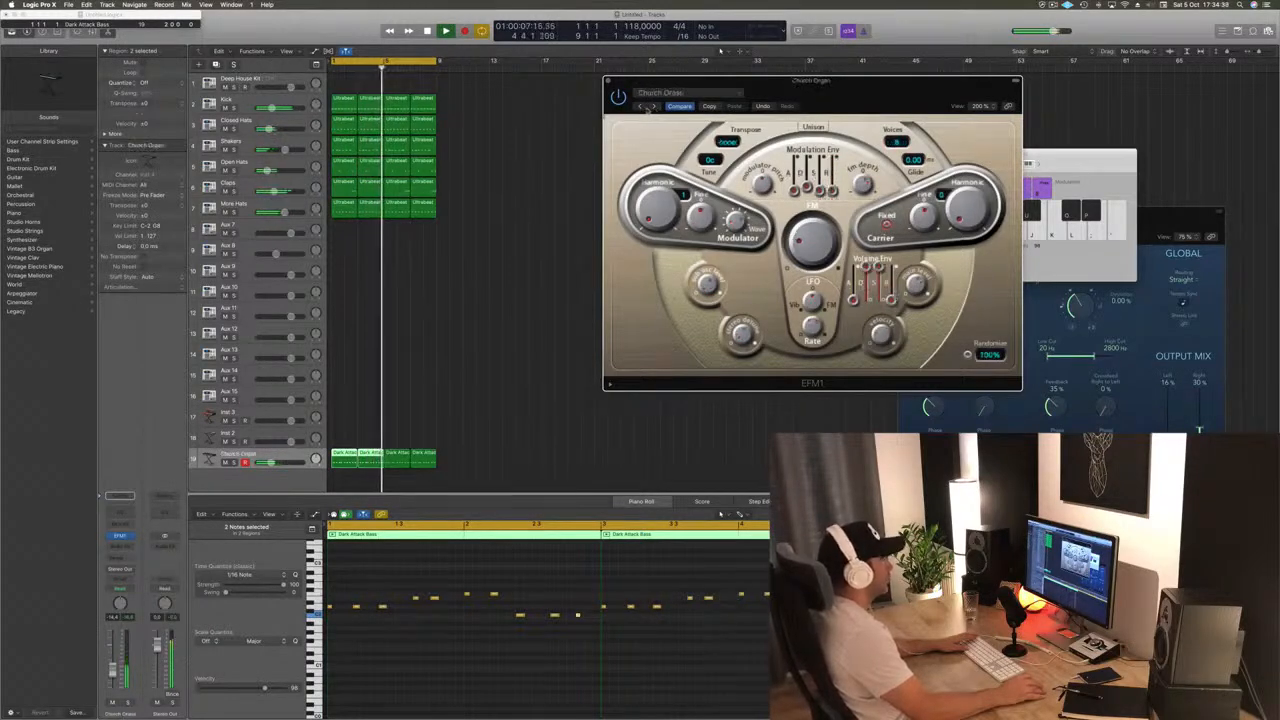
click(643, 107)
Recall the EFM1 default setting, then load the Dark Attack Bass preset from 03 FM Bass
click(680, 93)
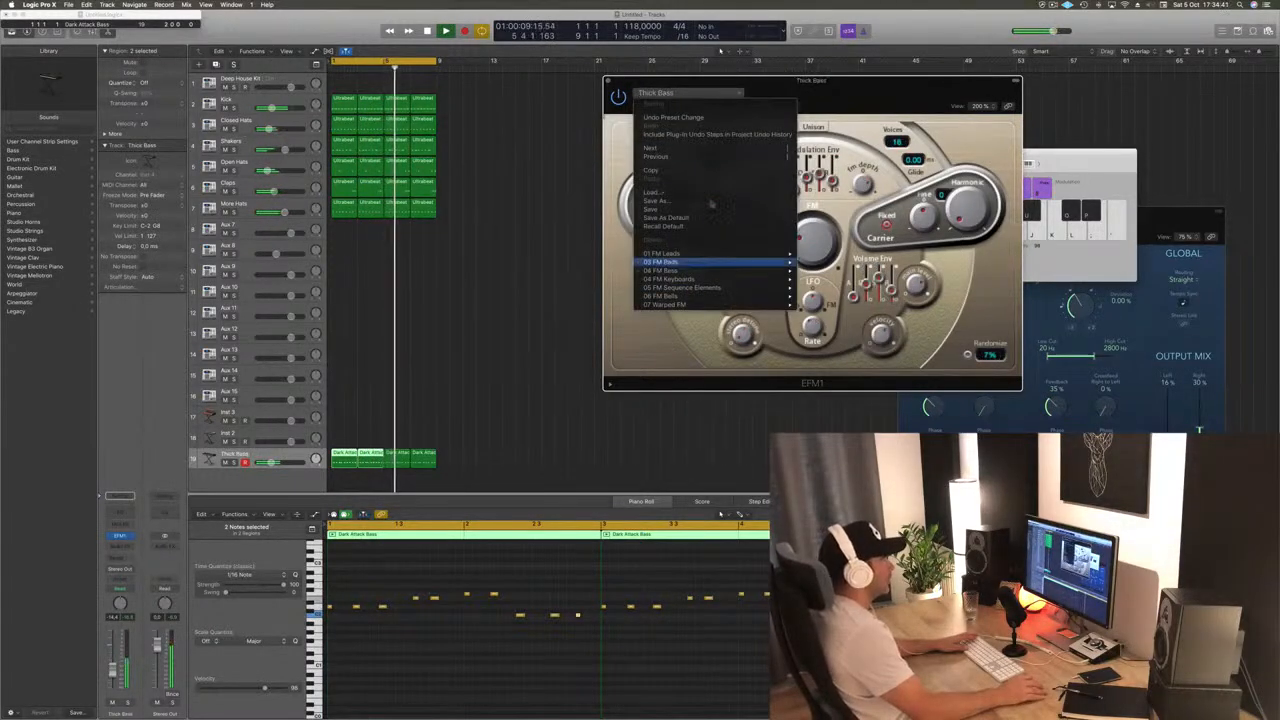
click(707, 226)
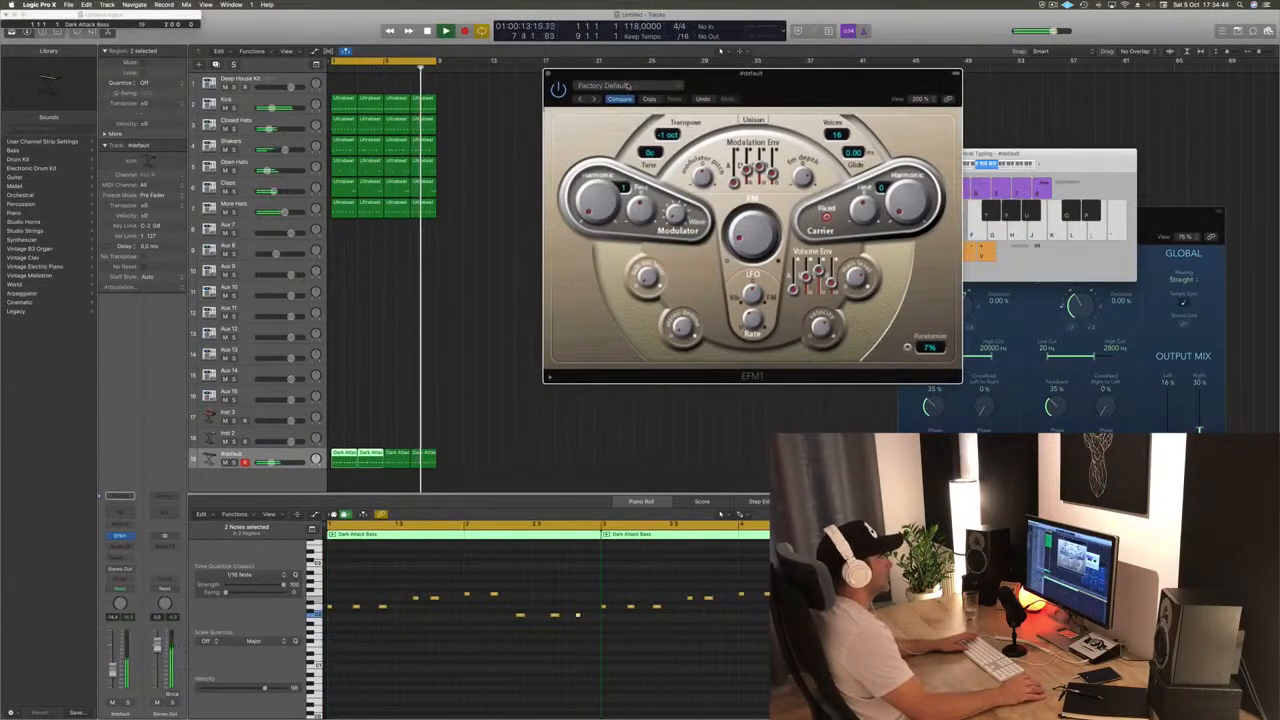
click(627, 87)
mouse_move(651, 266)
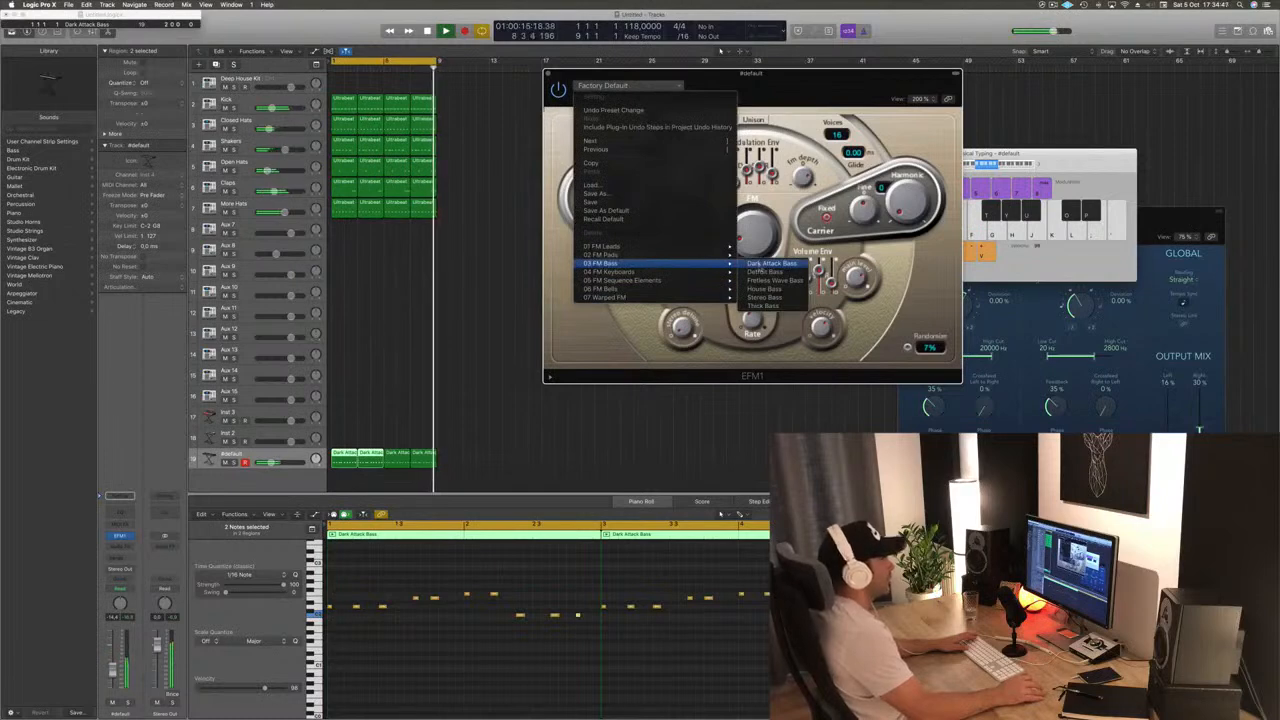
click(768, 263)
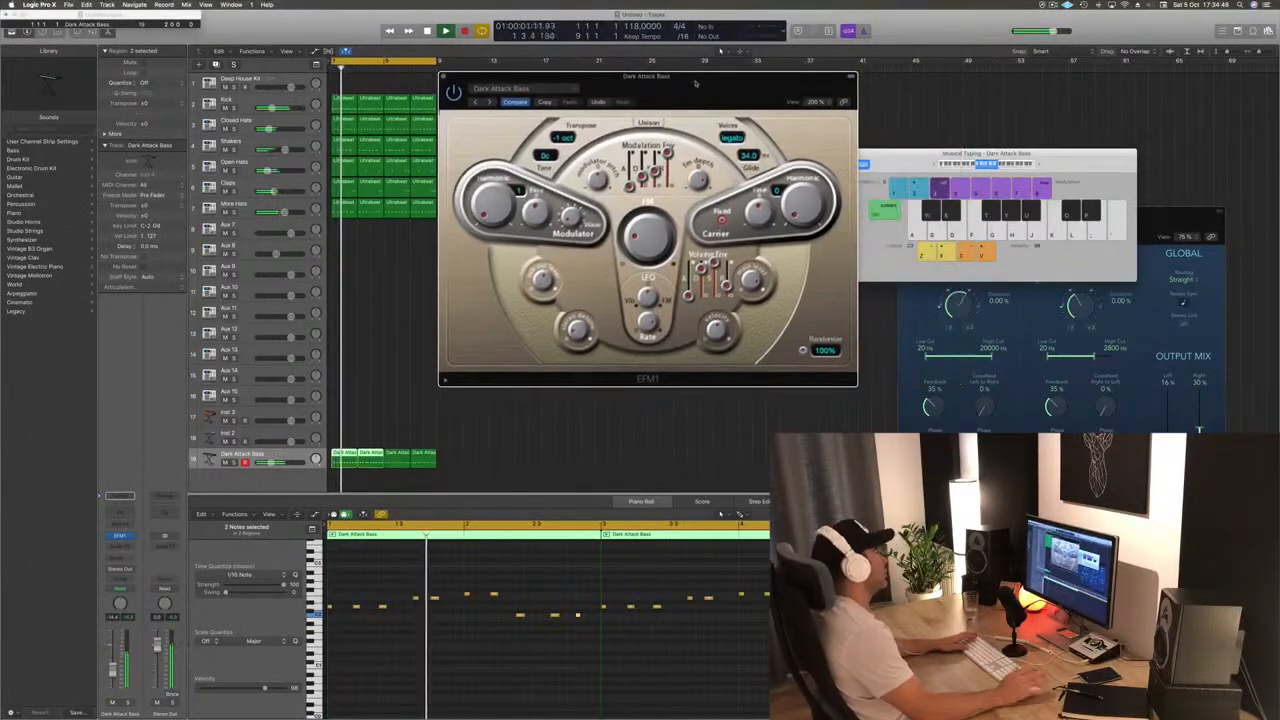
Compare the Detroit Bass preset, return to Dark Attack Bass, close the EFM1 window and restart playback from the beginning
click(490, 102)
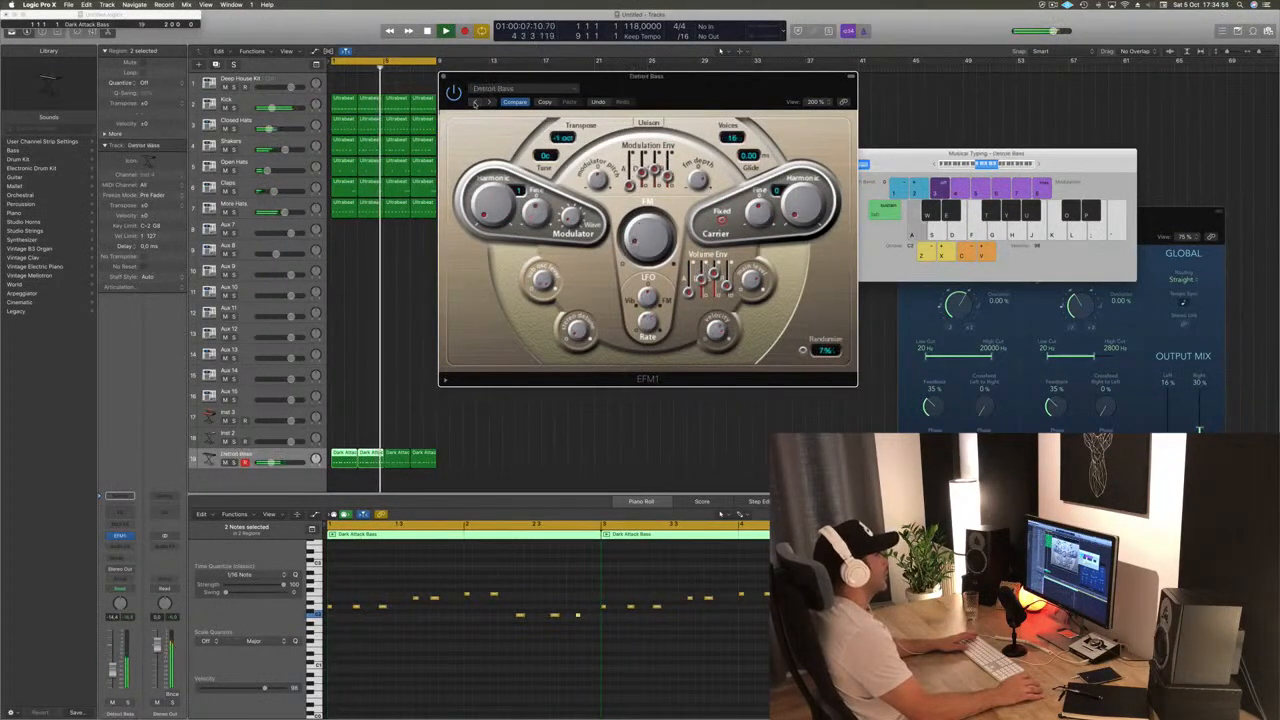
click(475, 103)
drag(573, 88, 732, 48)
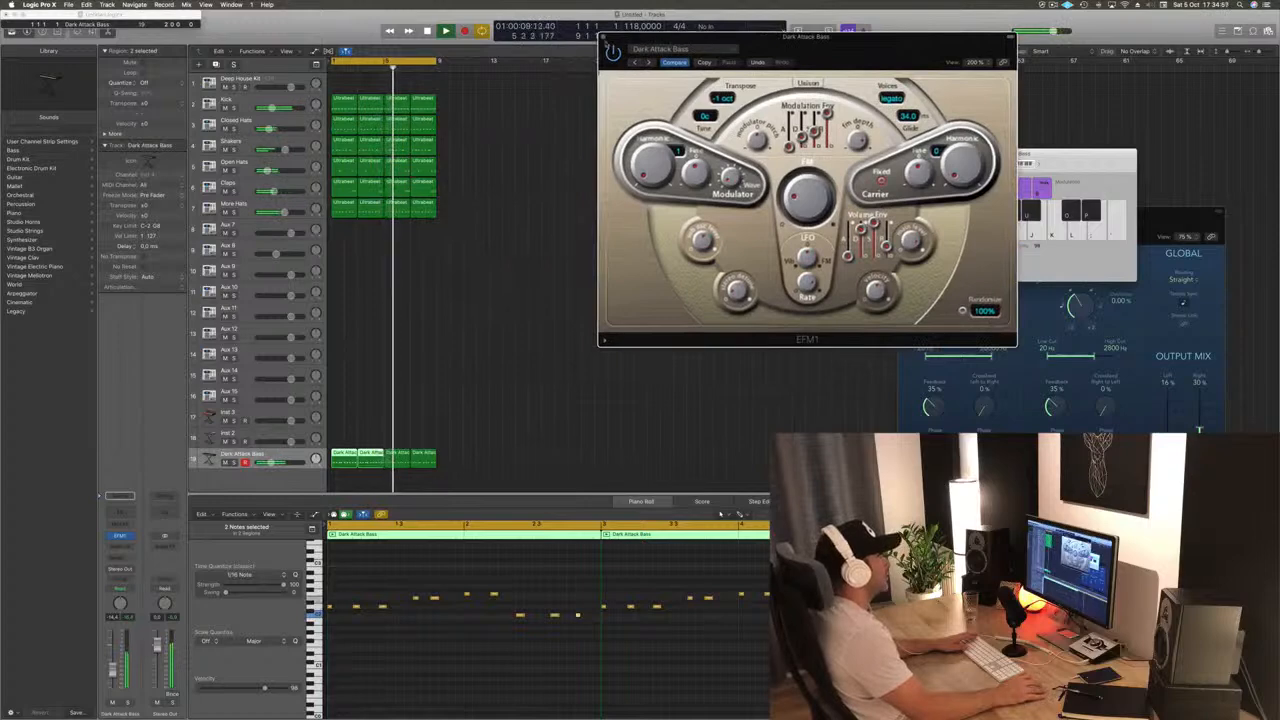
click(603, 37)
key(Return)
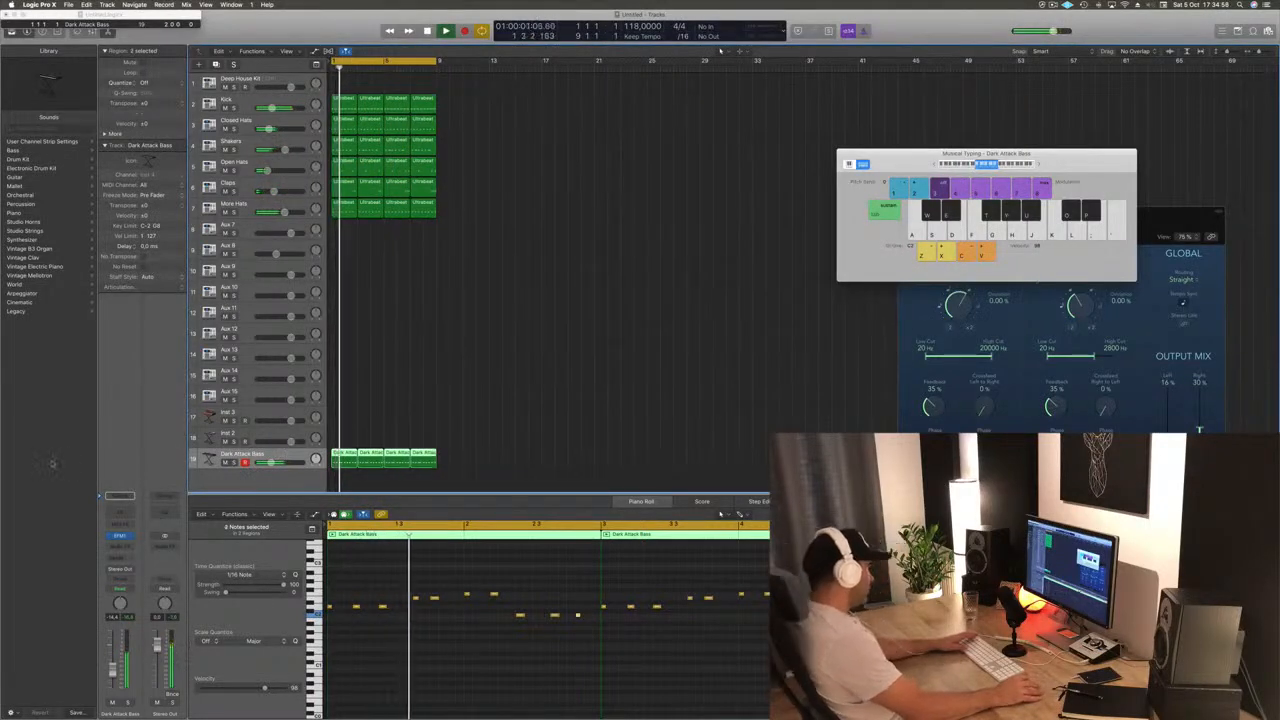
Add a send from the Dark Attack Bass track to Bus 5
click(120, 558)
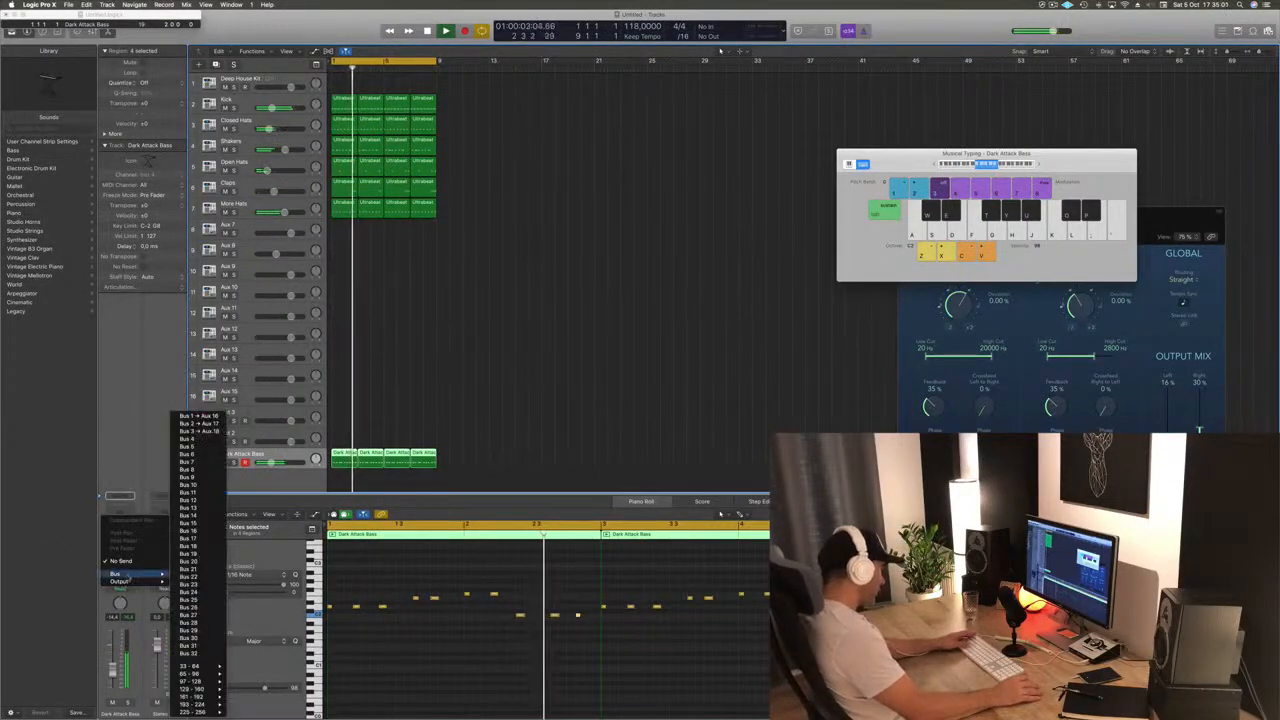
mouse_move(140, 573)
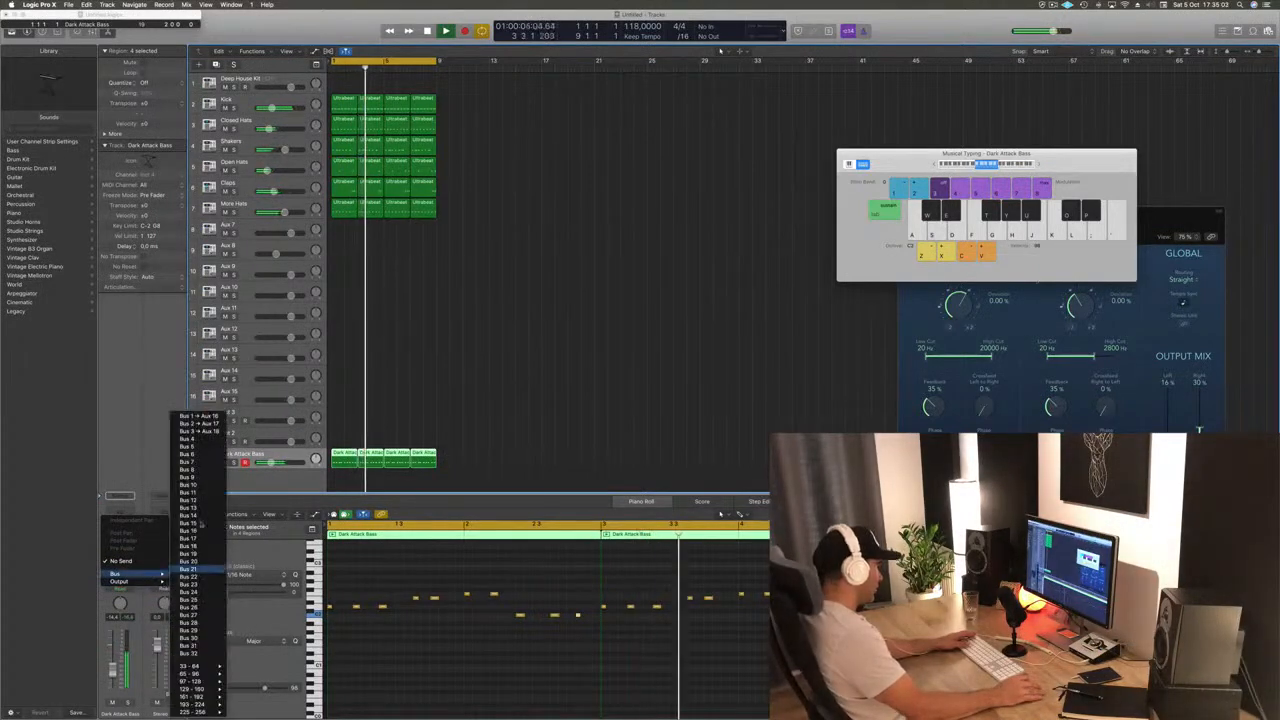
click(198, 447)
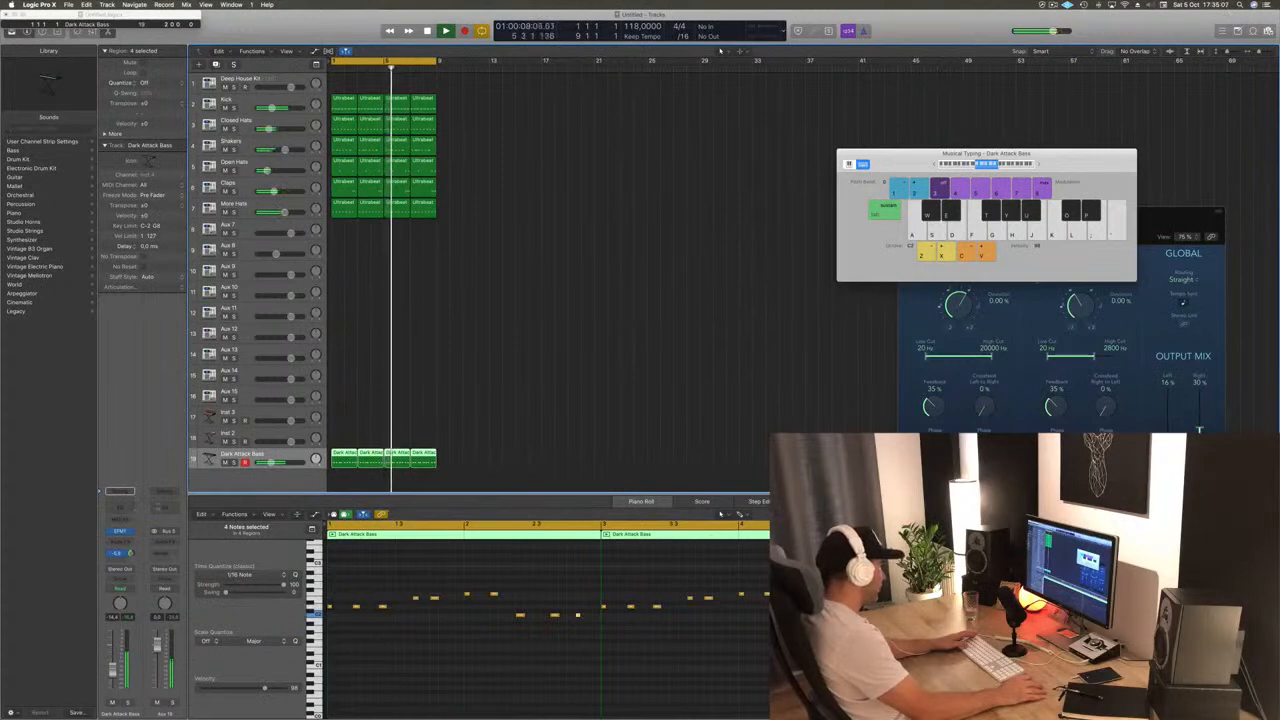
Insert a Channel EQ followed by a ChromaVerb reverb on the Bus 5 aux channel
click(161, 506)
click(166, 545)
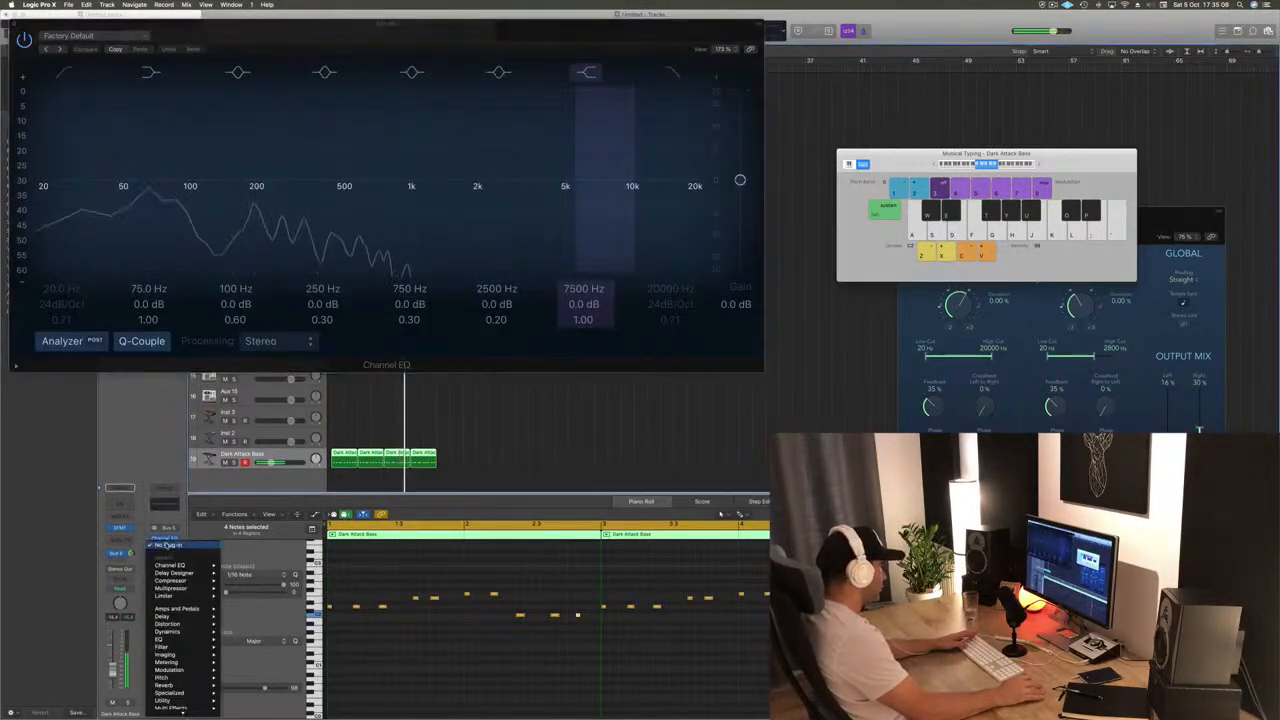
mouse_move(200, 635)
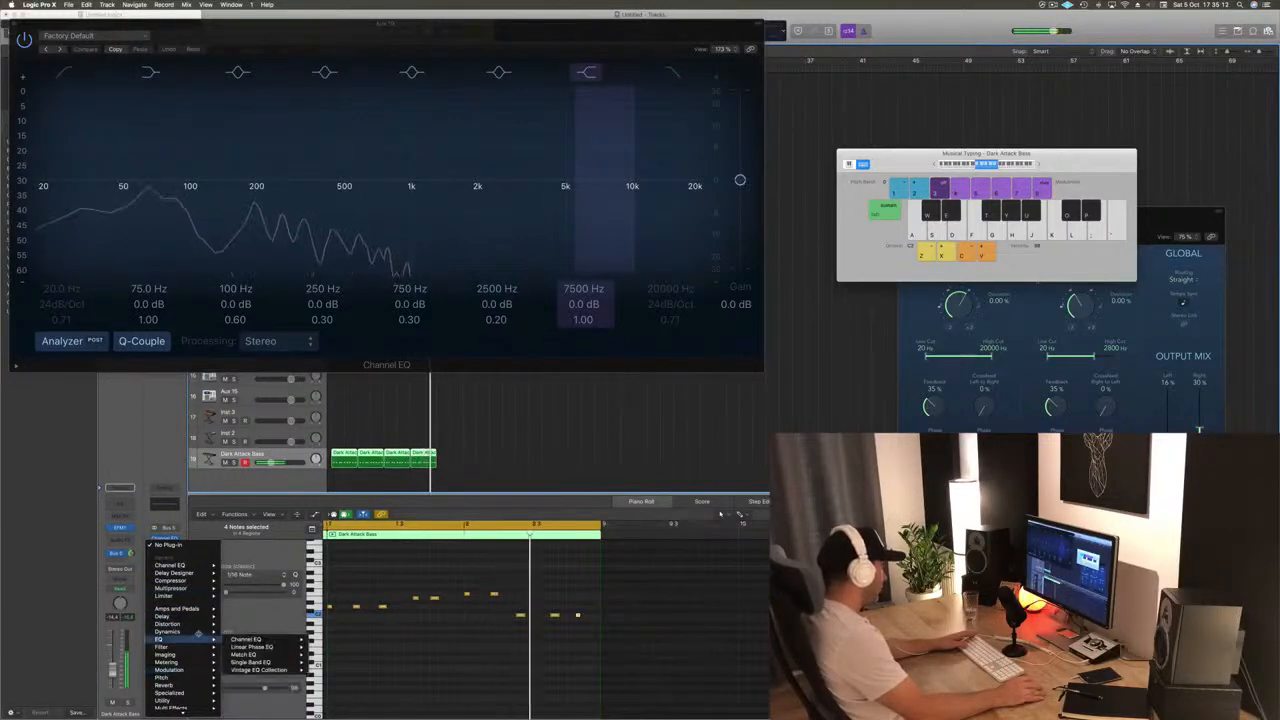
mouse_move(185, 685)
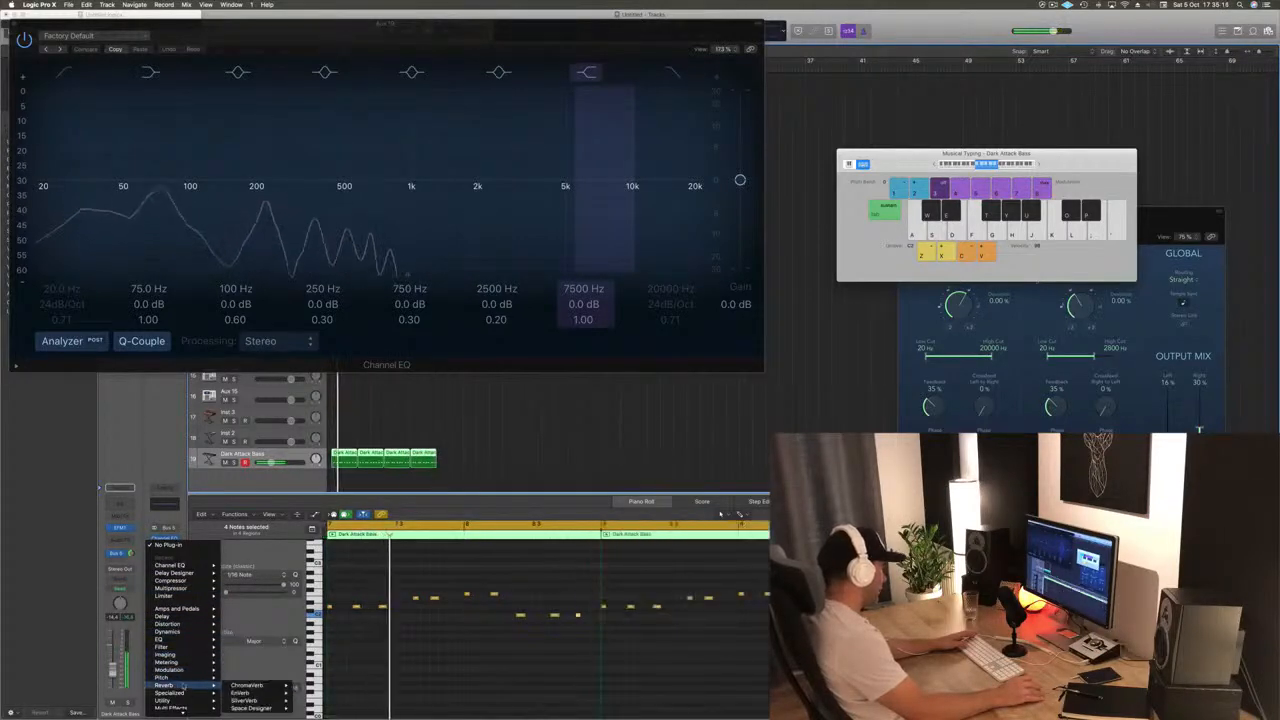
click(311, 685)
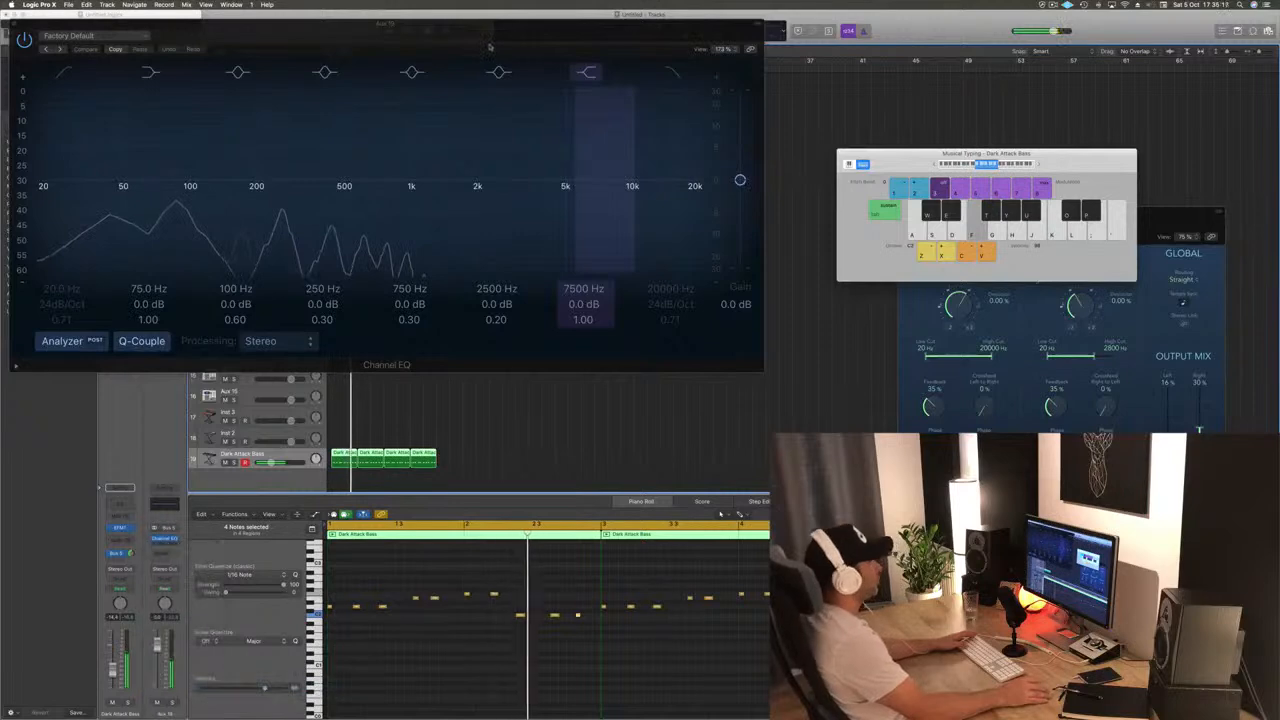
Close the Channel EQ window, then switch the ChromaVerb to the Medium Ambience preset and close its window
drag(300, 31, 903, 98)
drag(600, 22, 847, 48)
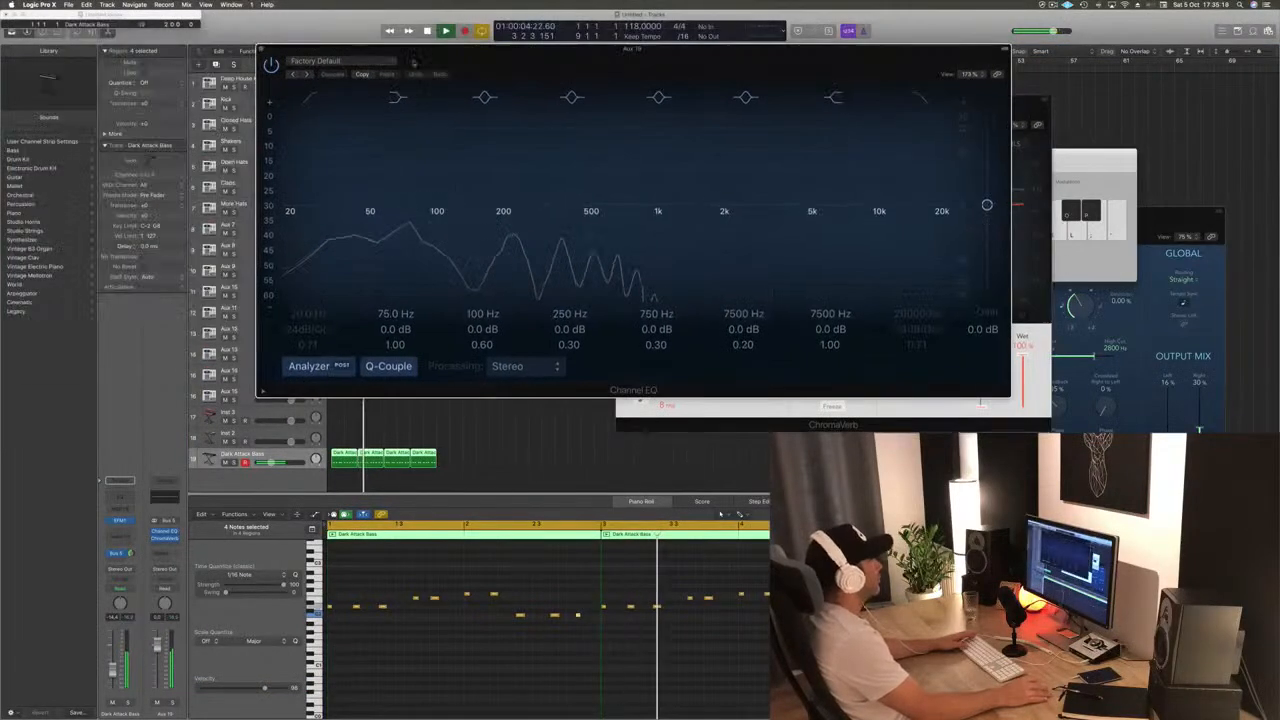
click(262, 48)
drag(776, 105, 512, 52)
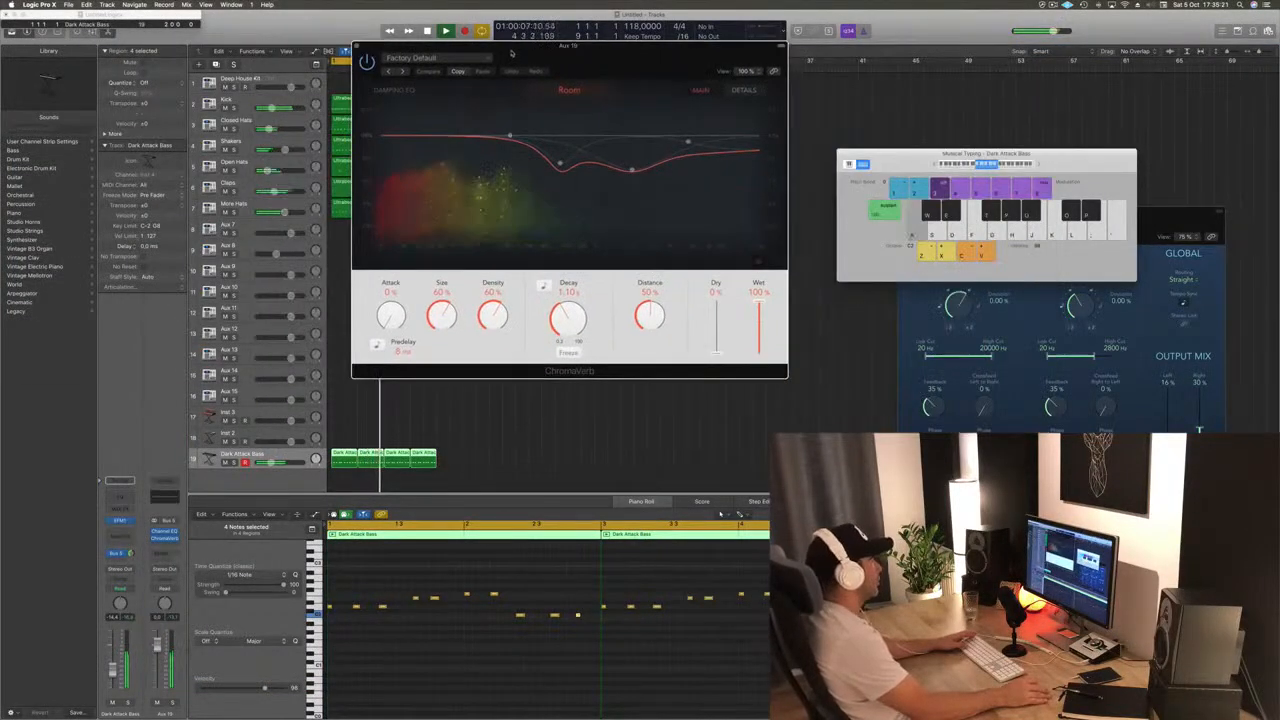
click(401, 71)
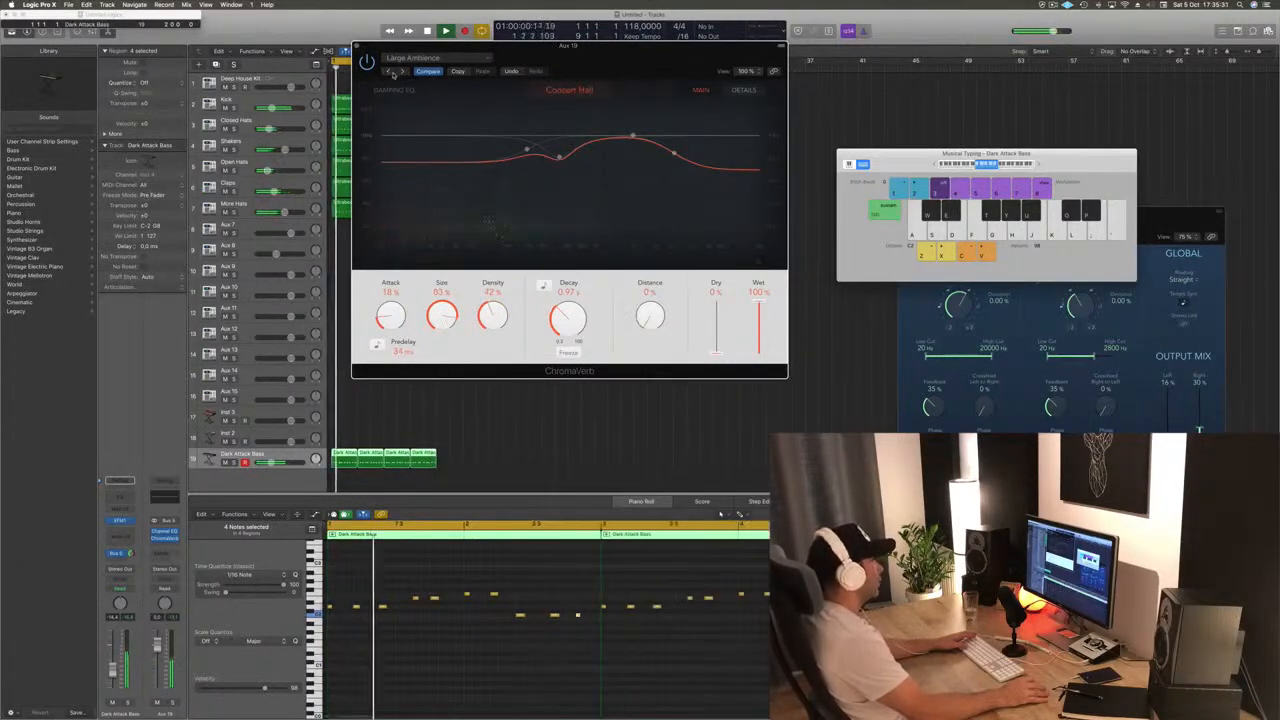
drag(559, 54, 731, 94)
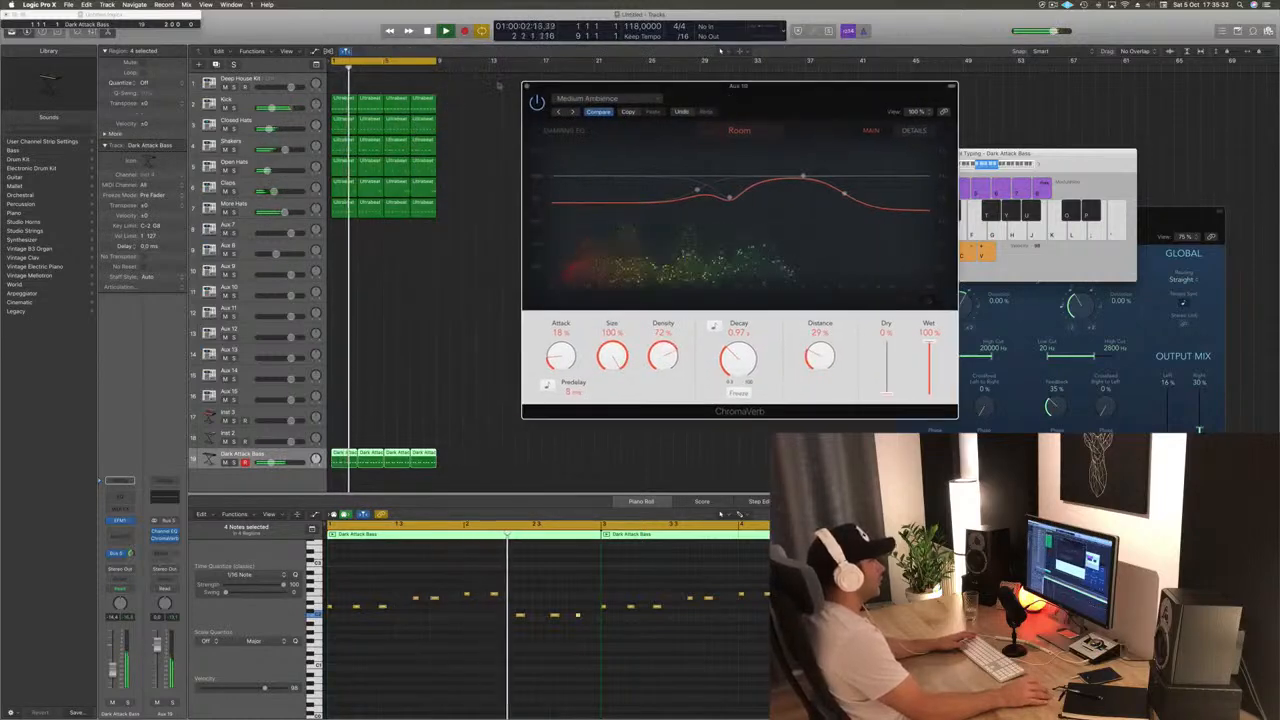
click(528, 86)
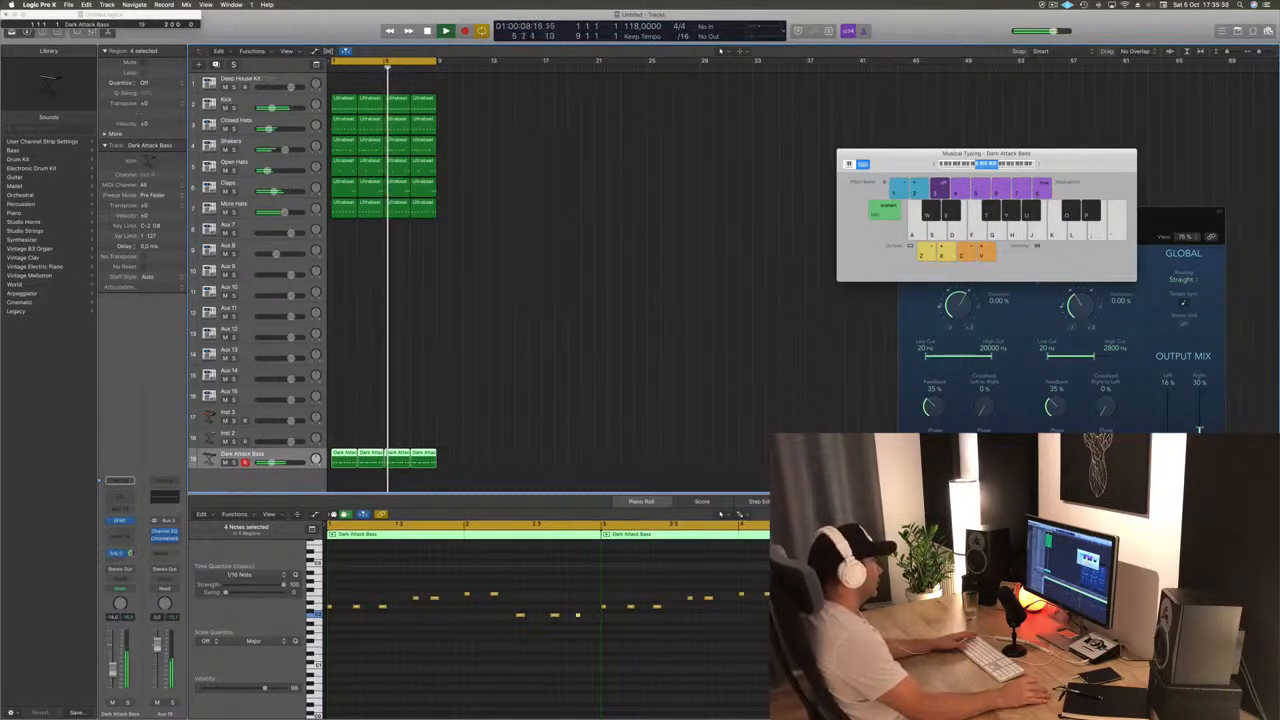
Apply a low cut at about 100 Hz in the bass reverb aux's Channel EQ and close the EQ window
click(166, 502)
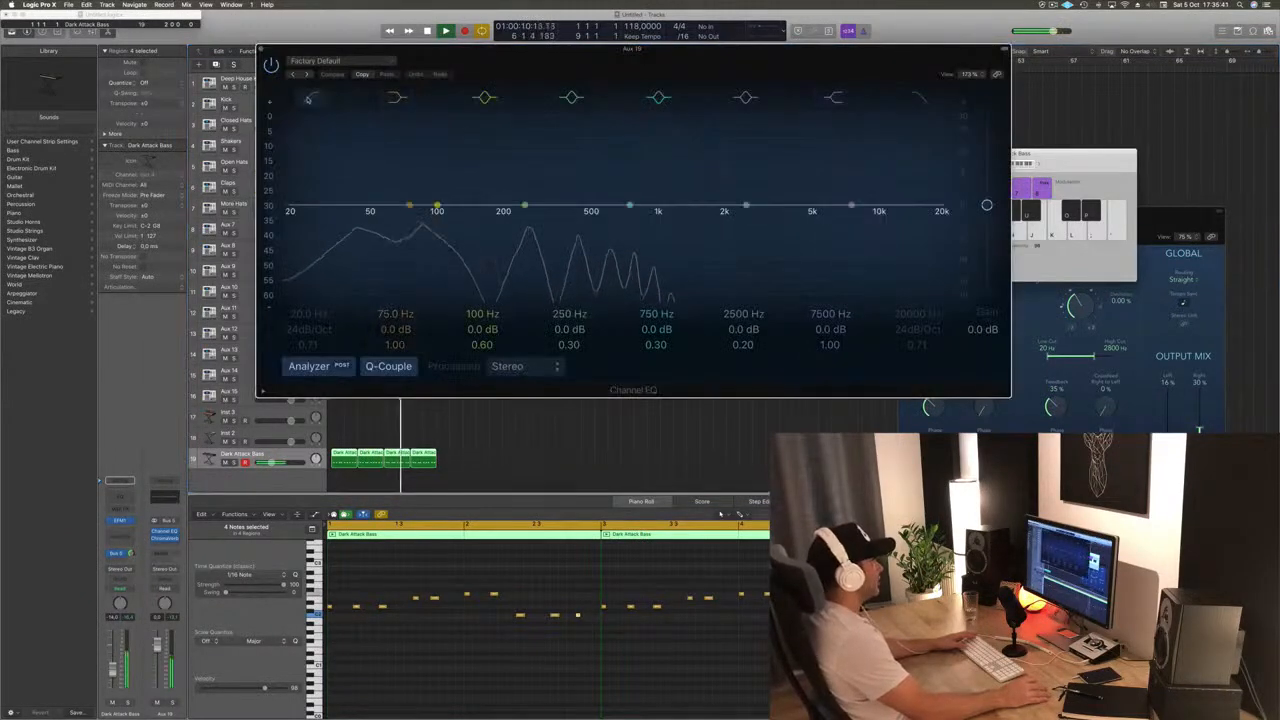
drag(292, 208, 461, 207)
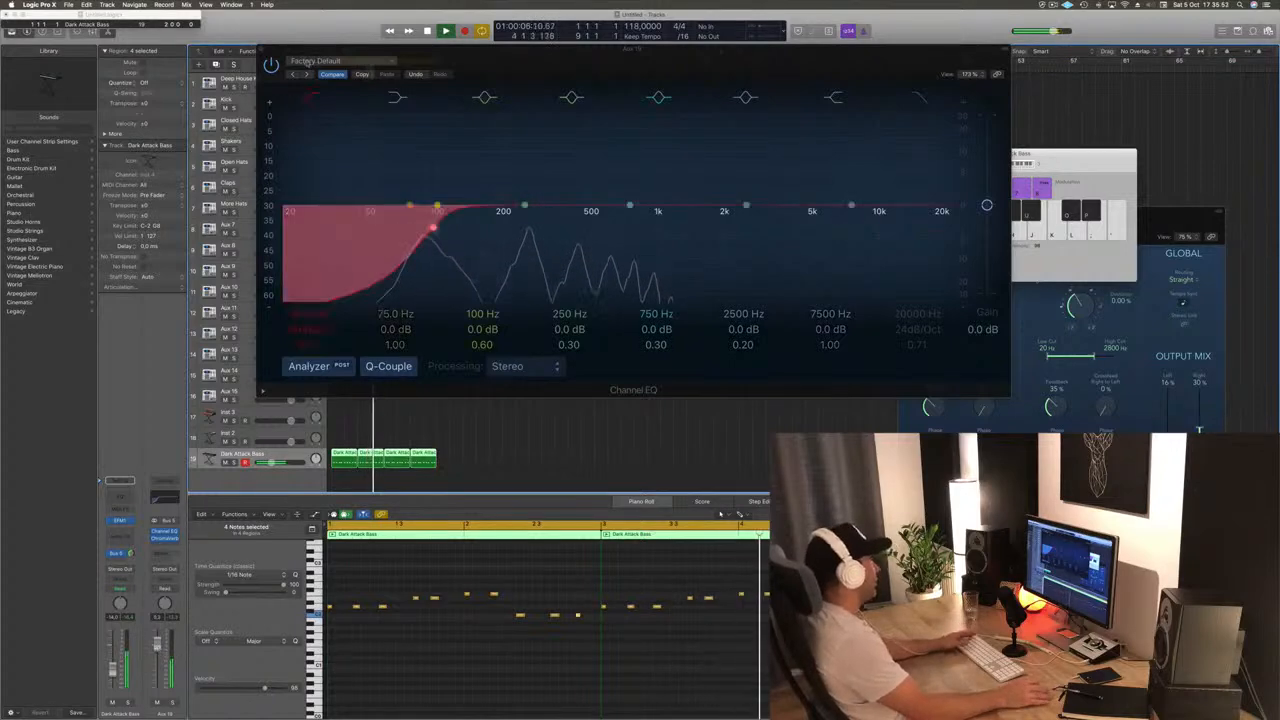
click(261, 49)
click(366, 399)
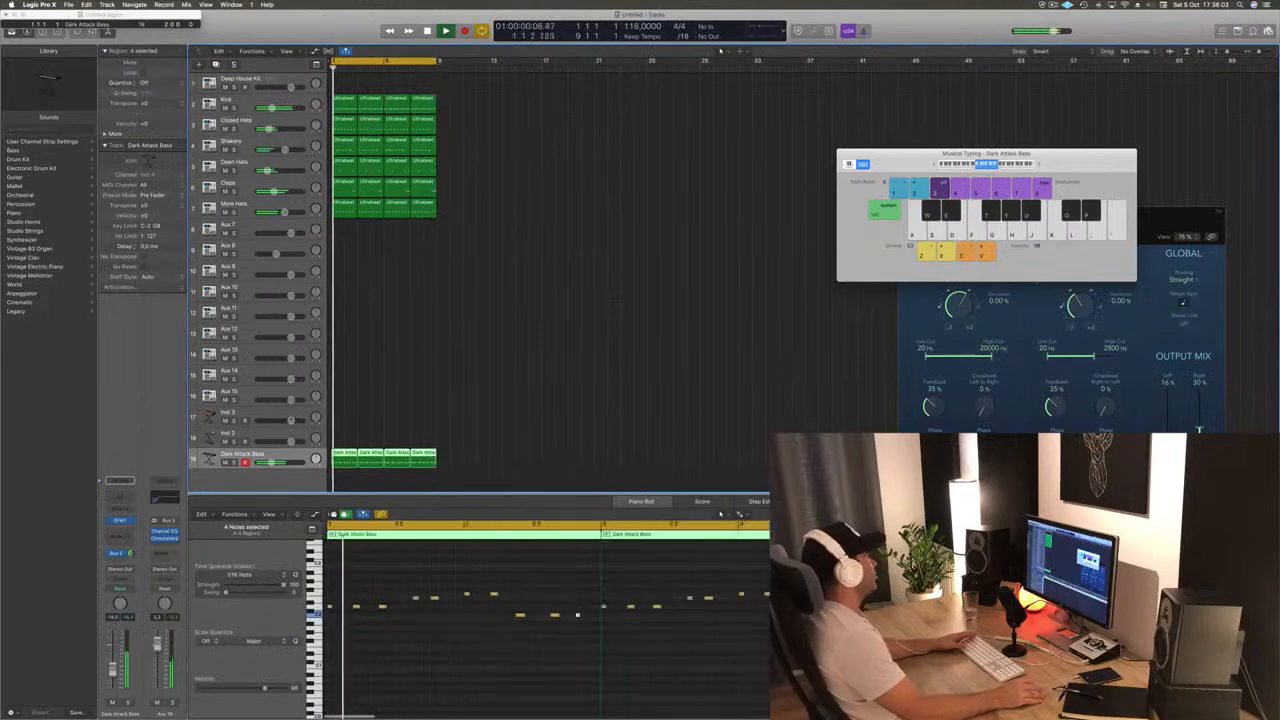
Open Alchemy on the Inst 2 track, load the 80s Bell Vox Layers preset from Keys, and move the Musical Typing keyboard aside
click(255, 434)
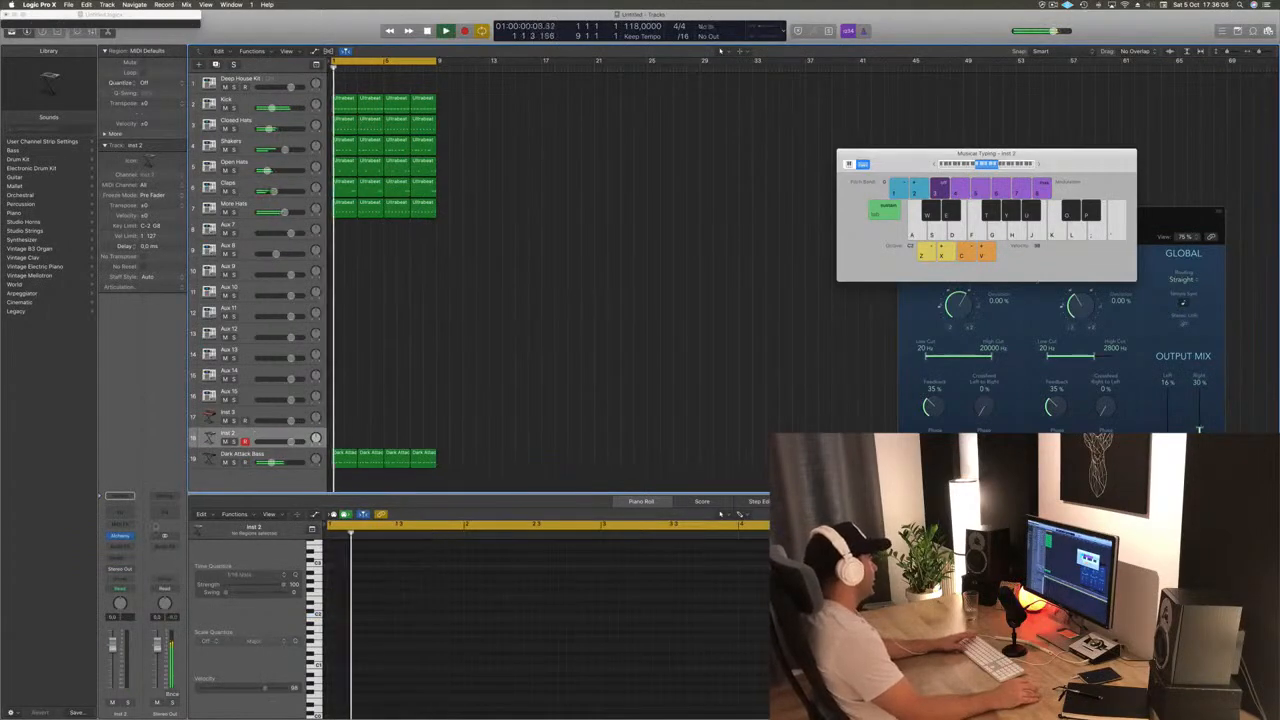
click(121, 537)
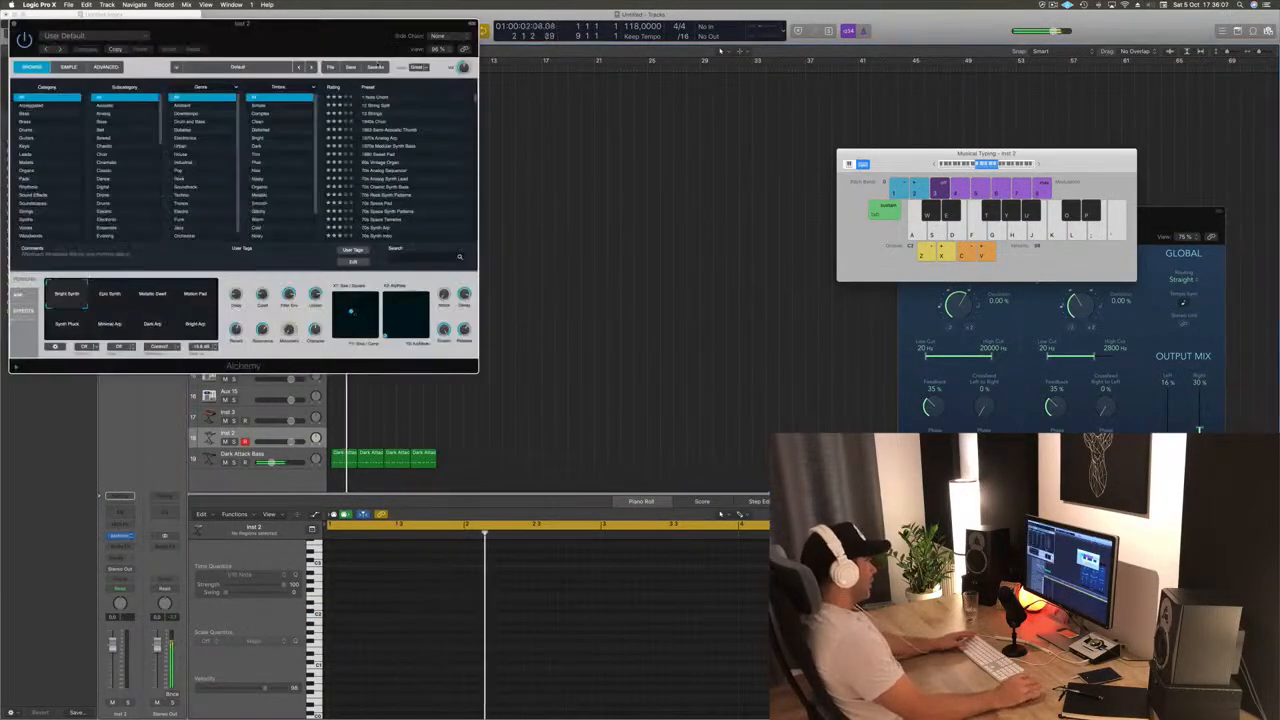
drag(328, 32, 807, 81)
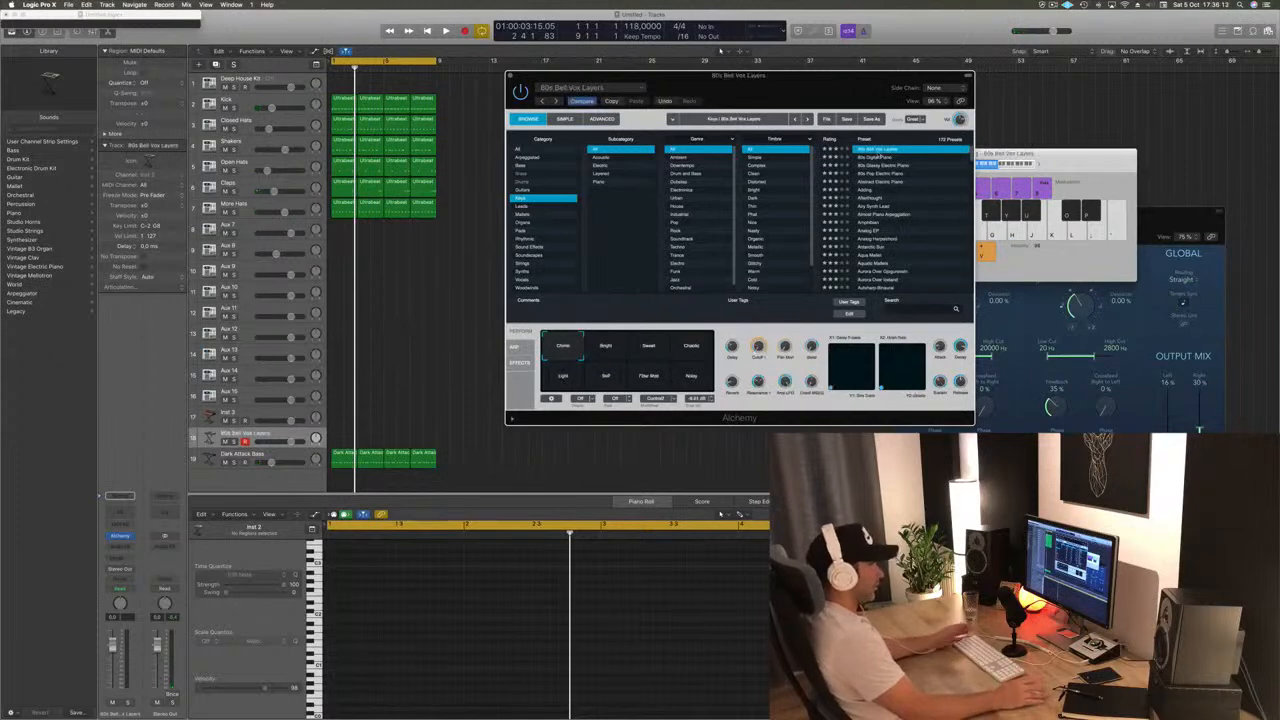
click(1086, 161)
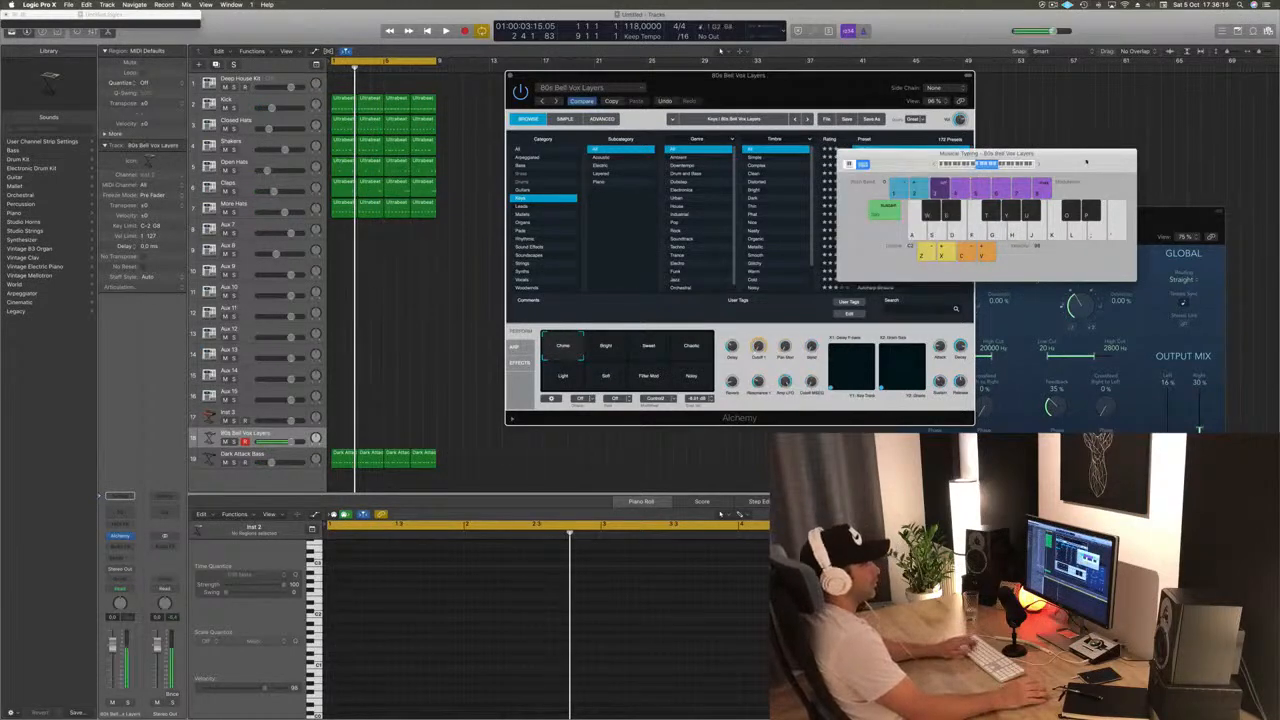
drag(1032, 160, 1090, 102)
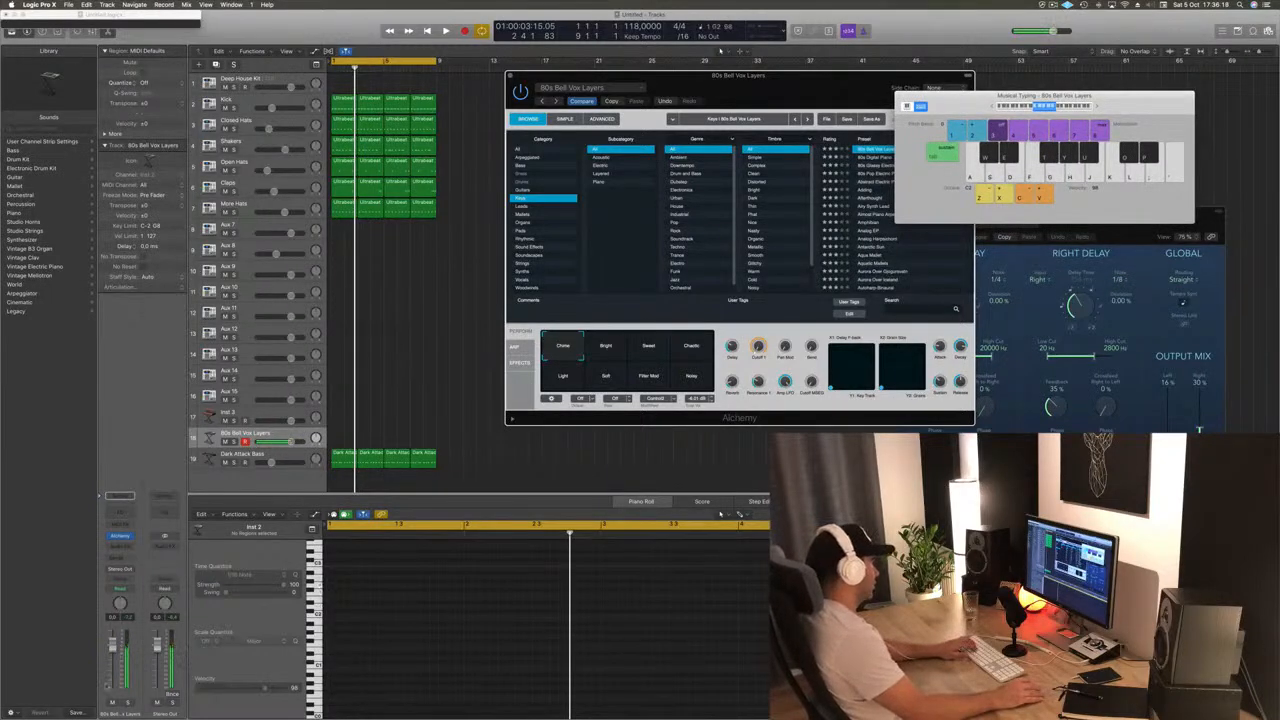
Start playback, lower the Alchemy track's volume, and play notes while trying the Bright and Sweet variations
key(space)
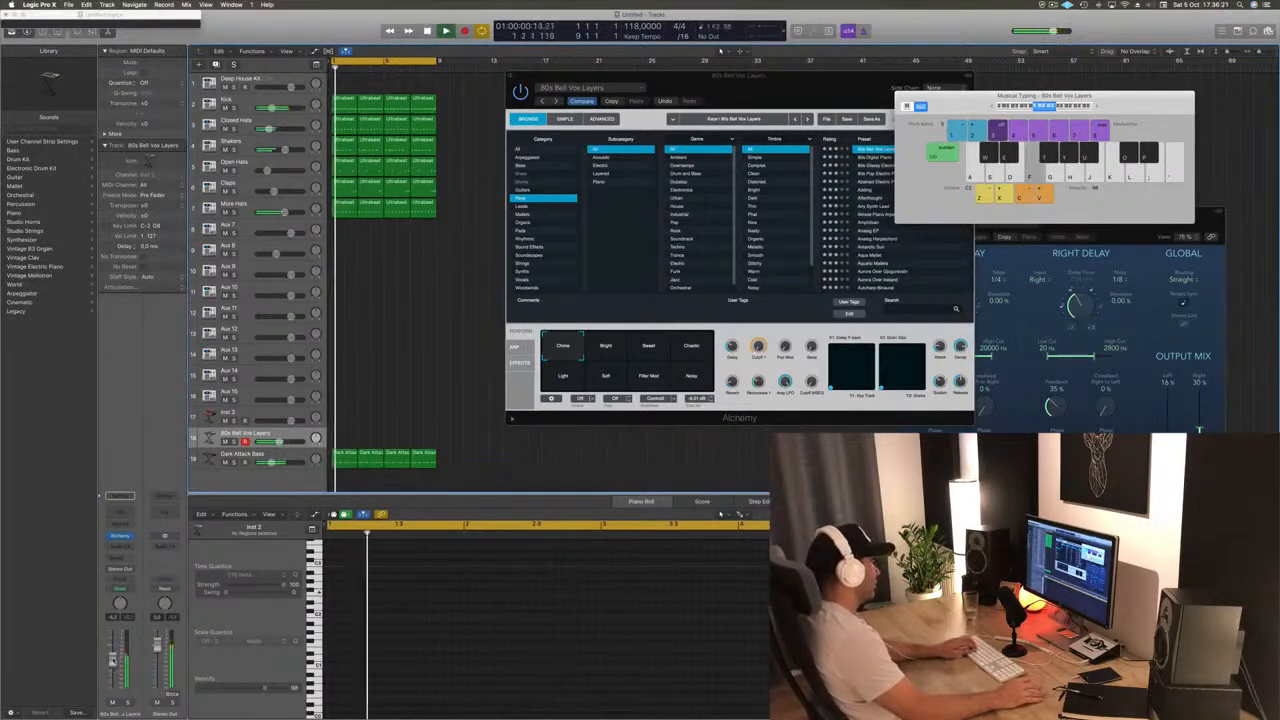
drag(112, 669, 112, 661)
key(a)
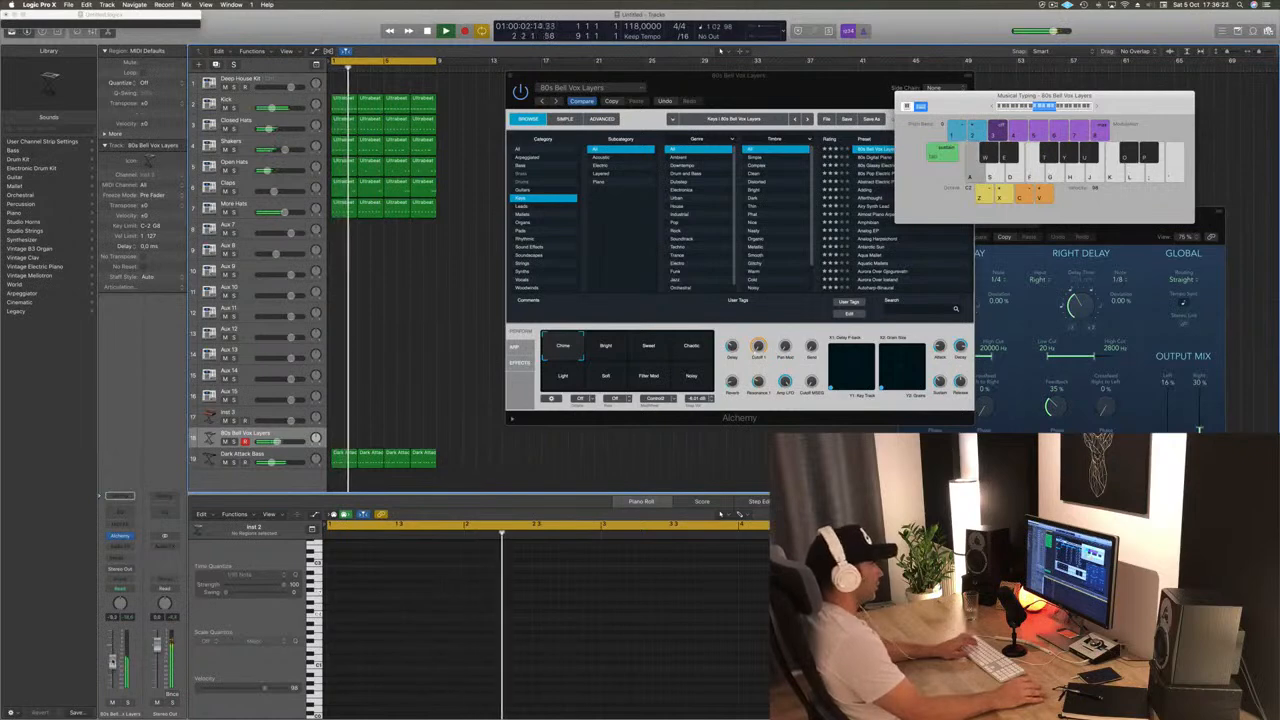
click(608, 347)
click(648, 348)
Load the Adding preset in Alchemy and play a few notes with it over the loop
click(862, 190)
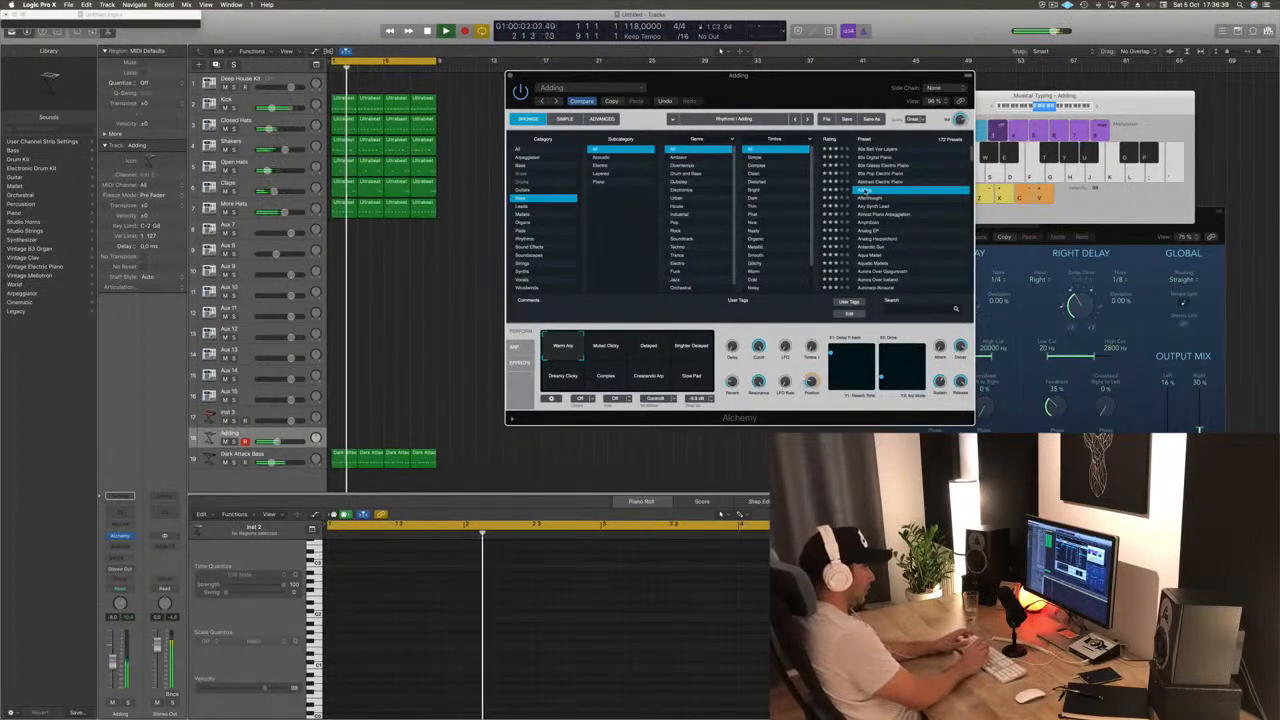
key(apostrophe)
key(semicolon)
key(l)
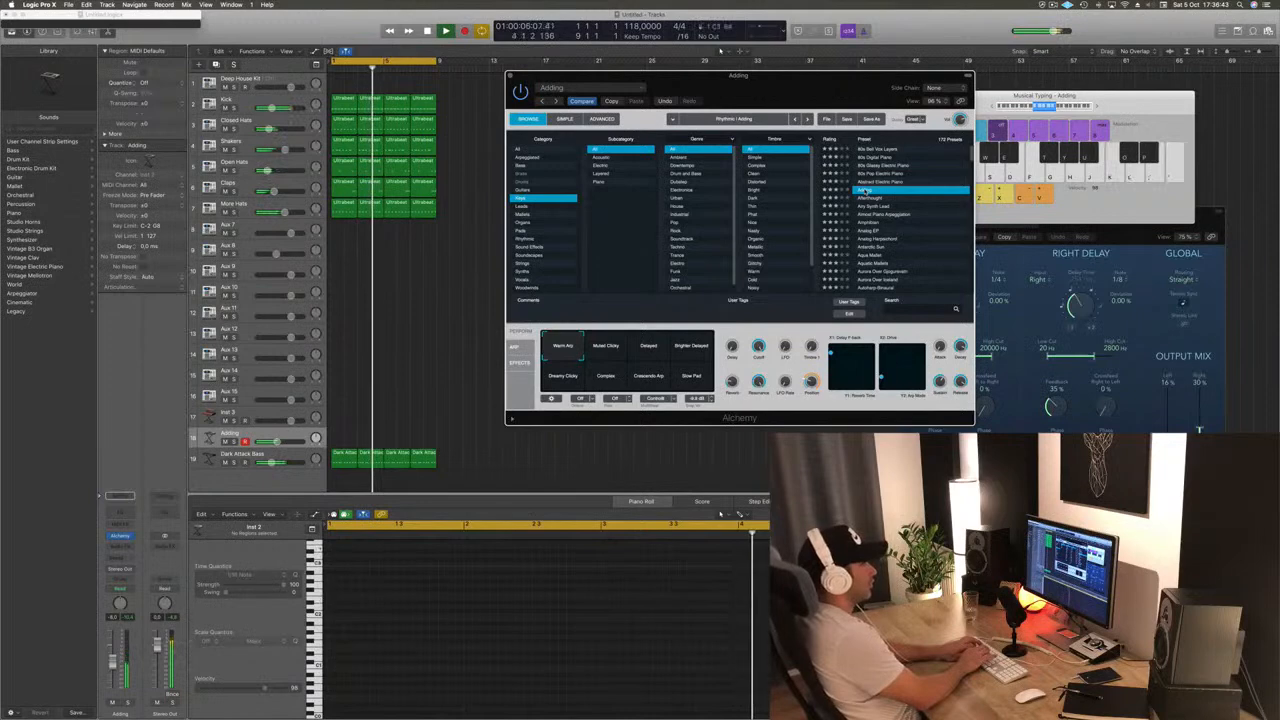
Audition the Adding preset's performance variations, from Muted Clicky and Delayed through Dreamy Clicky, Complex and Crescendo Arp to Slow Pad
click(609, 357)
click(650, 347)
click(686, 346)
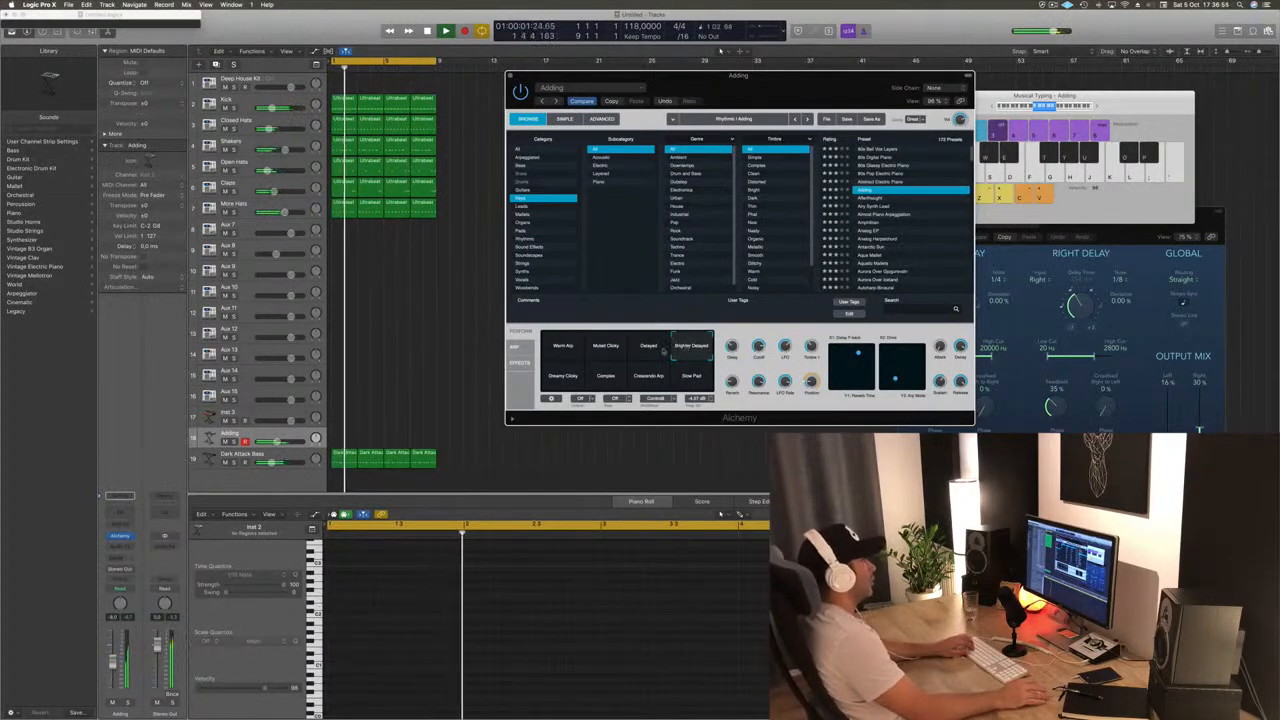
click(564, 376)
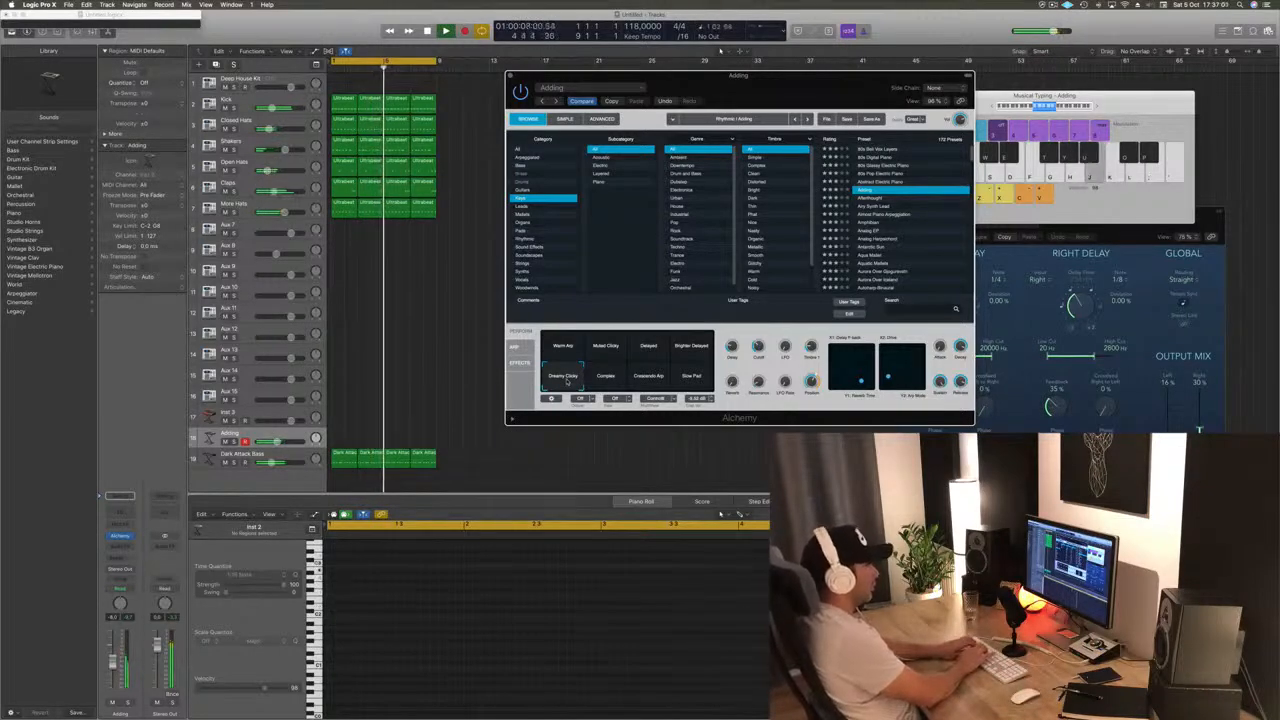
click(610, 377)
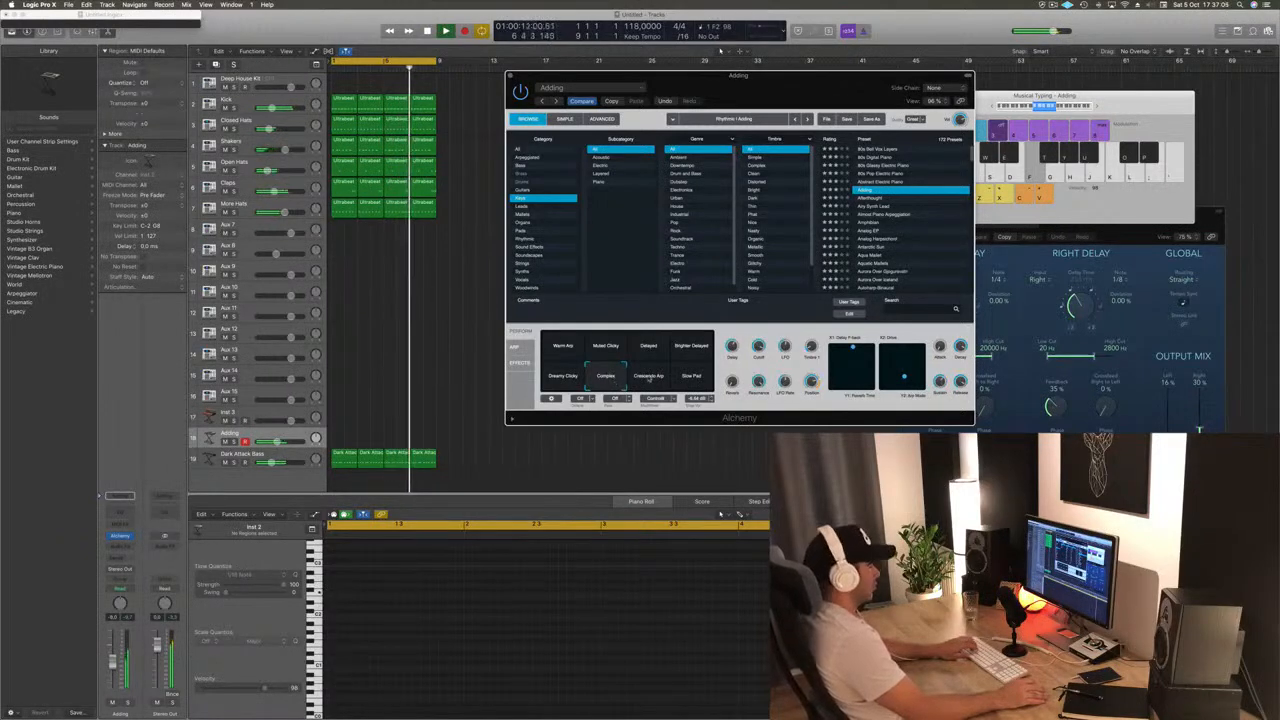
click(652, 379)
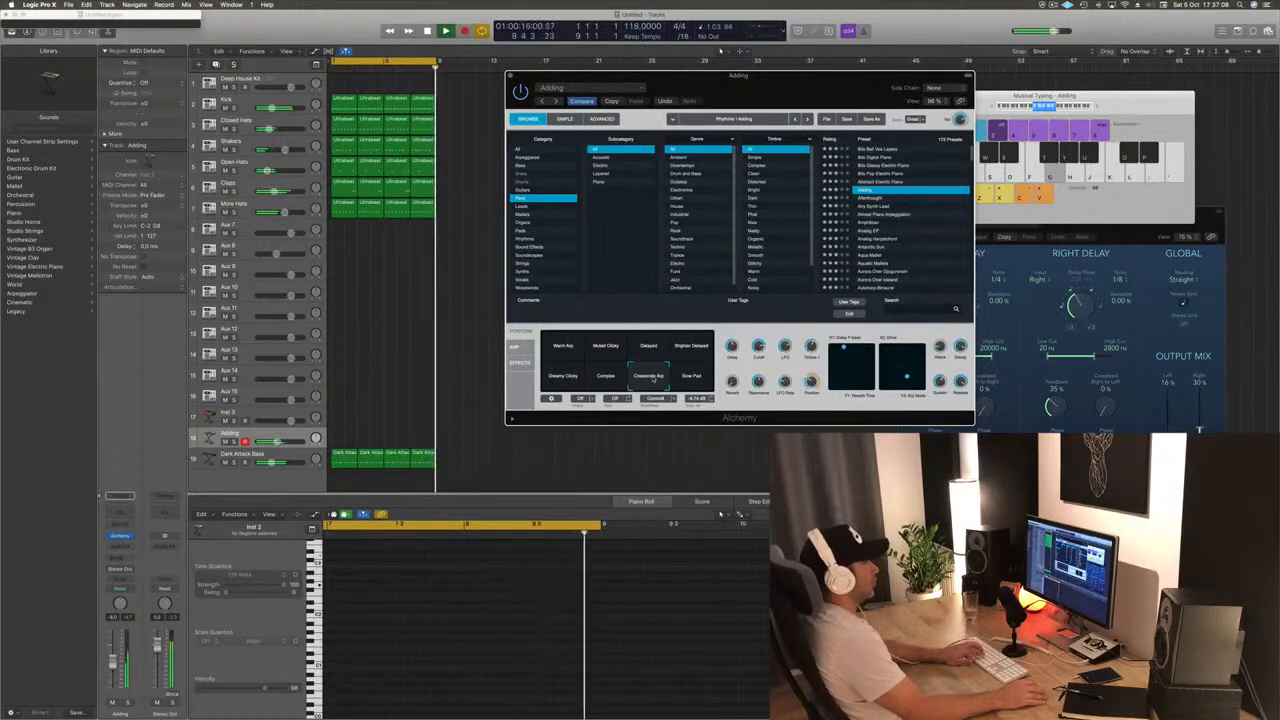
click(691, 377)
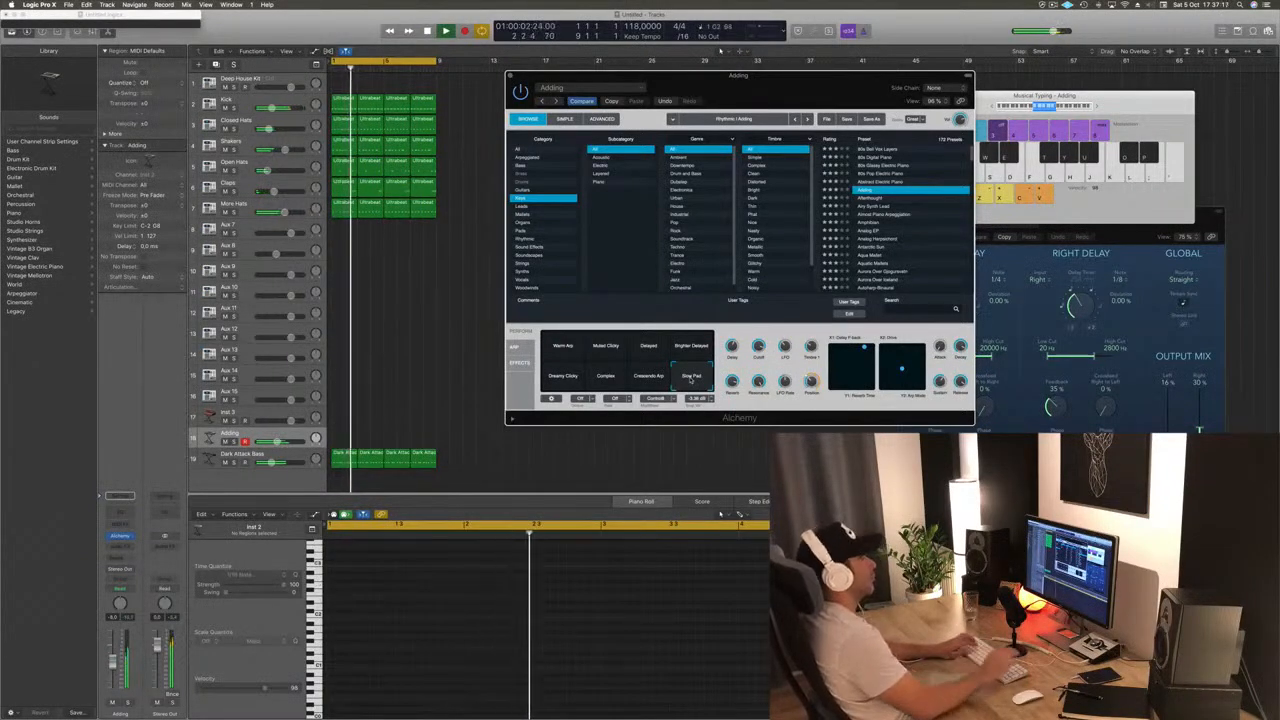
Audition Alchemy's Keys presets from Afterthought through Aquatic Mallets and load Aurora Over Gjogursvatn
click(872, 198)
click(872, 206)
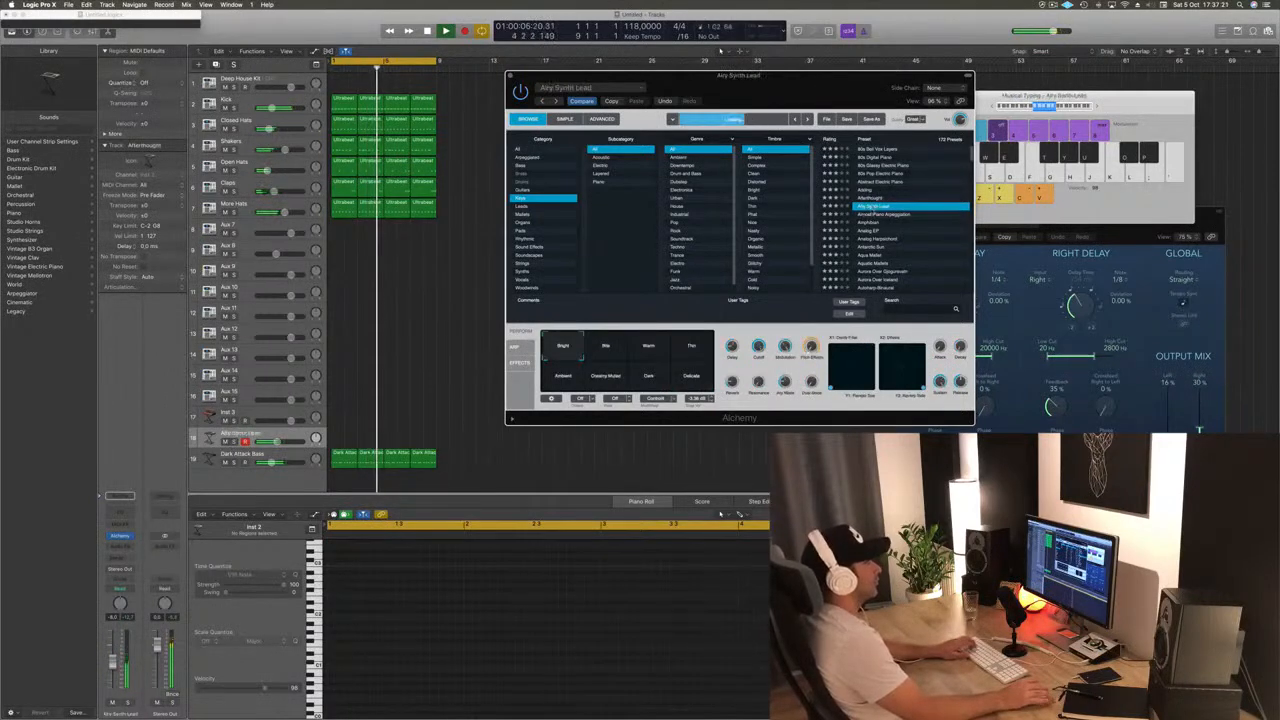
click(868, 214)
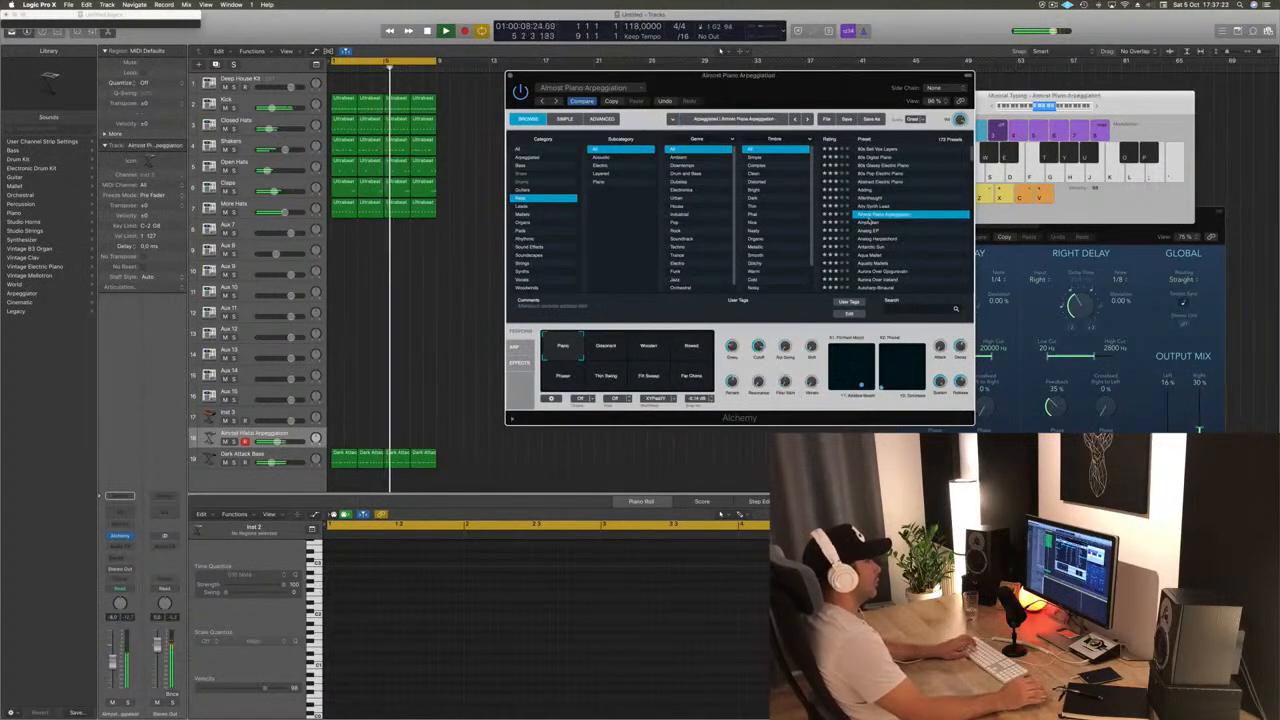
click(872, 224)
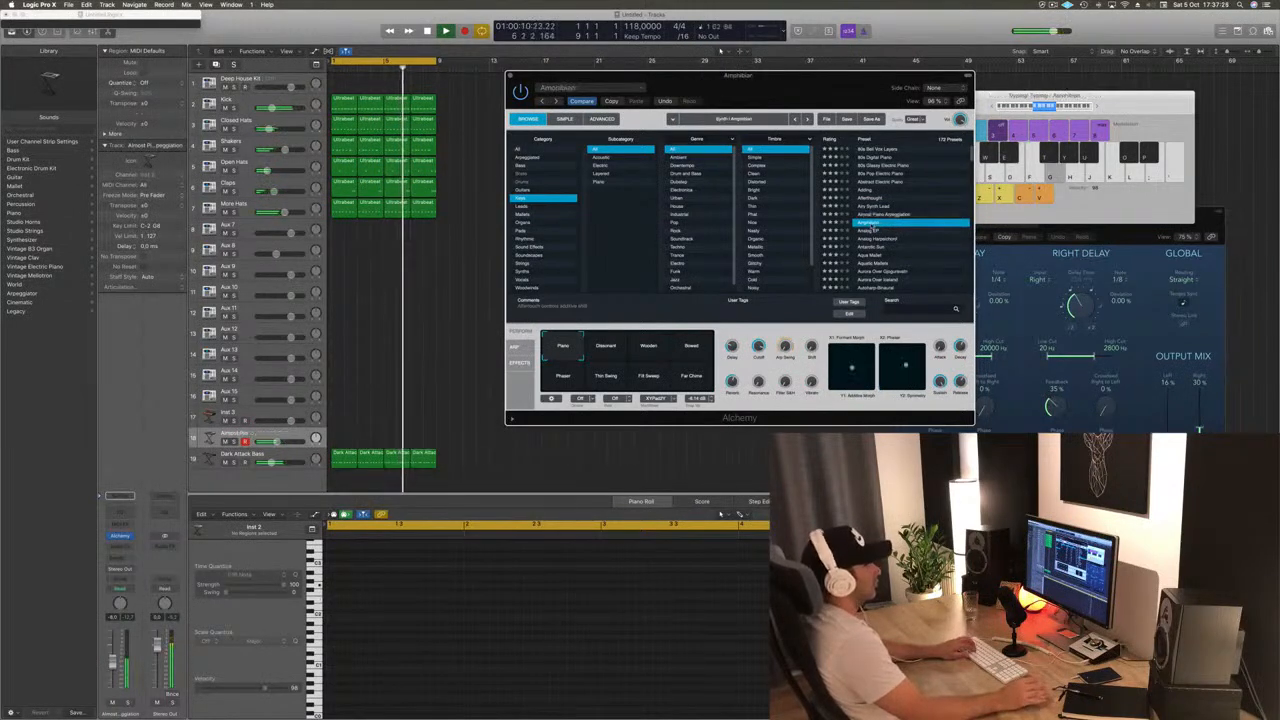
click(871, 231)
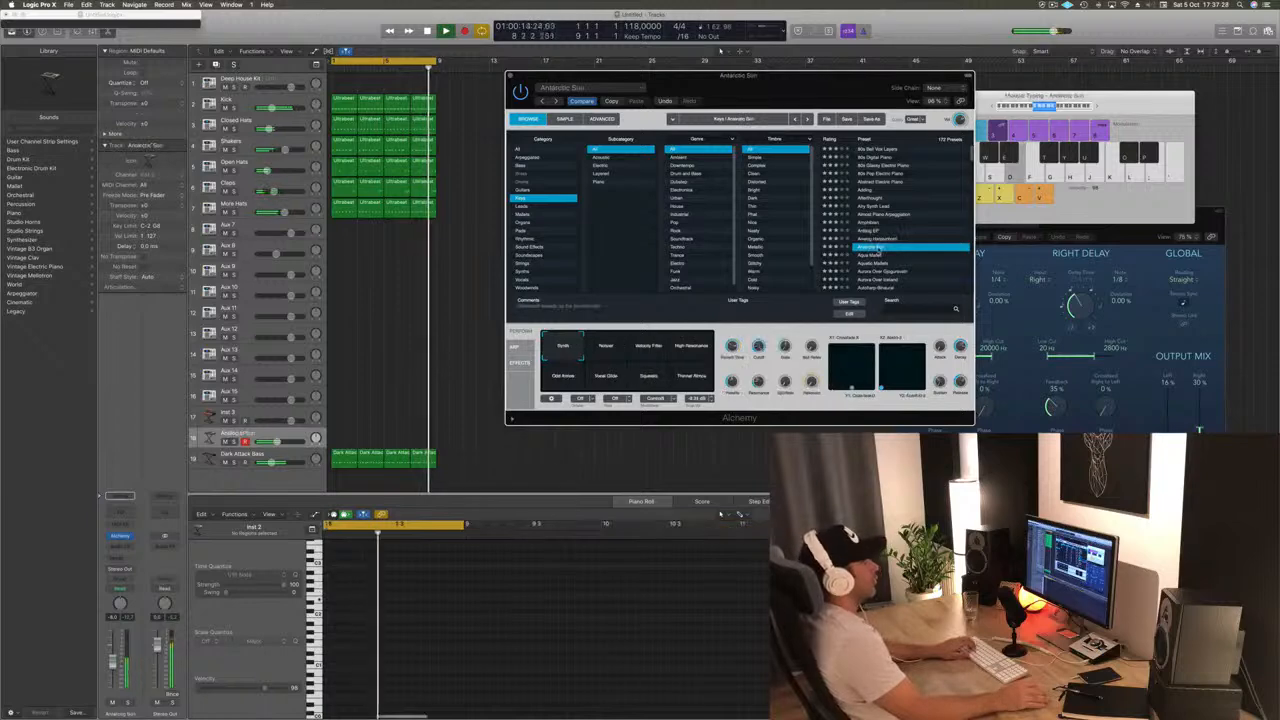
click(872, 255)
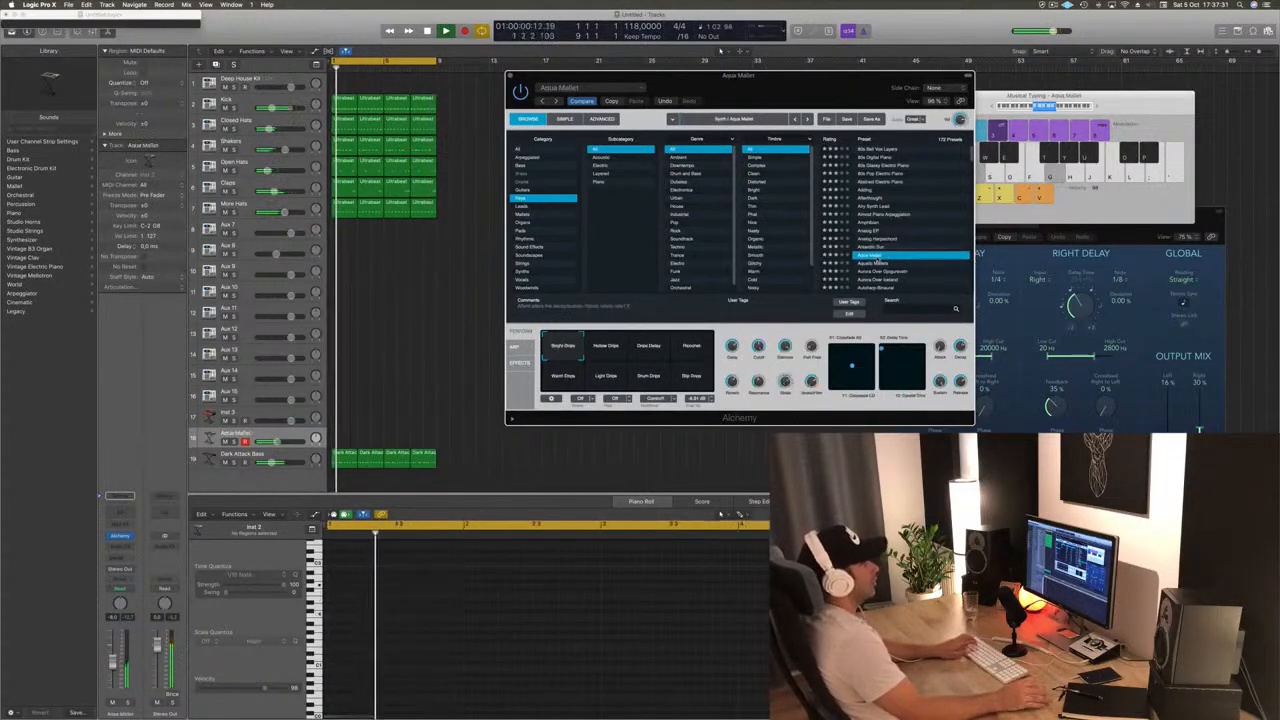
click(872, 263)
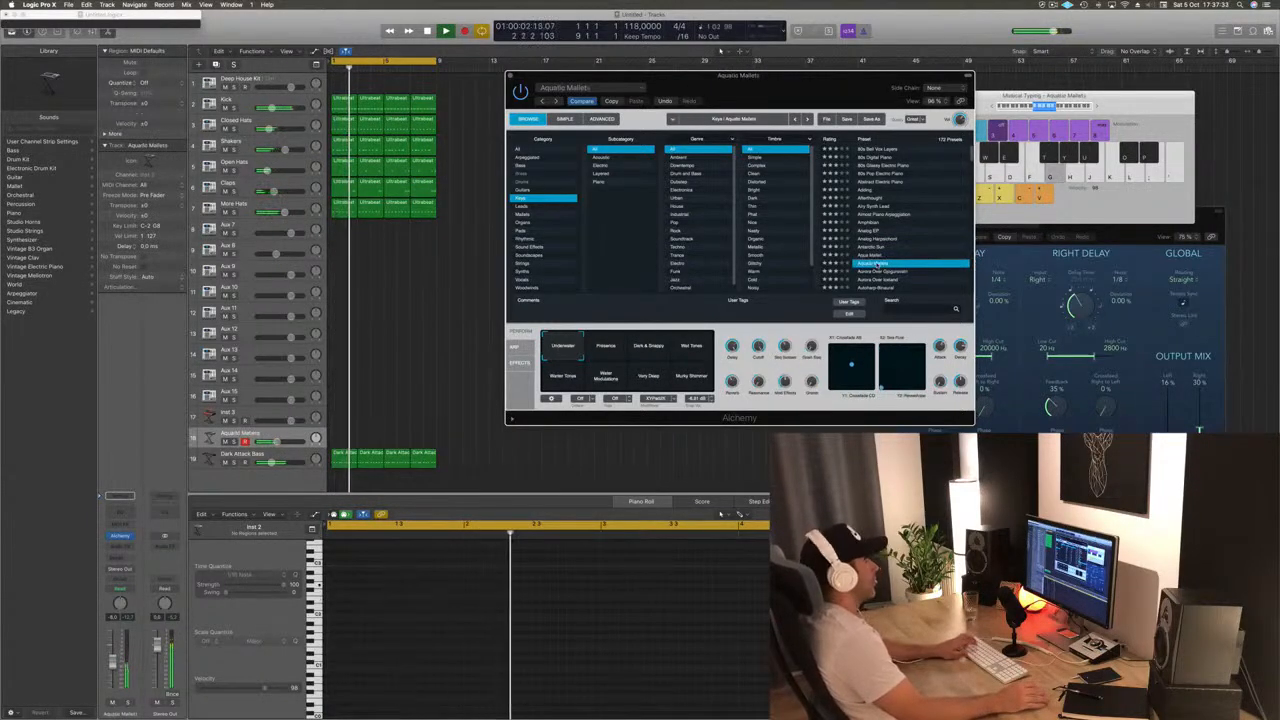
click(877, 271)
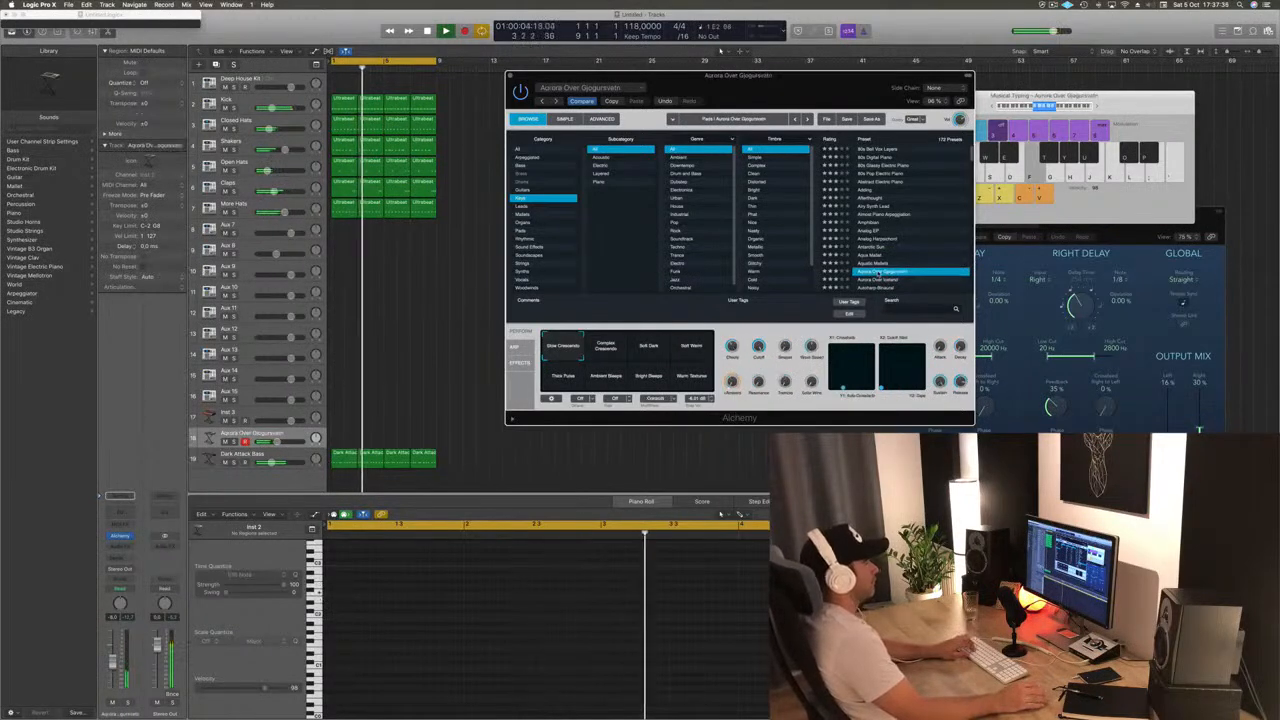
scroll(897, 265, down, 2)
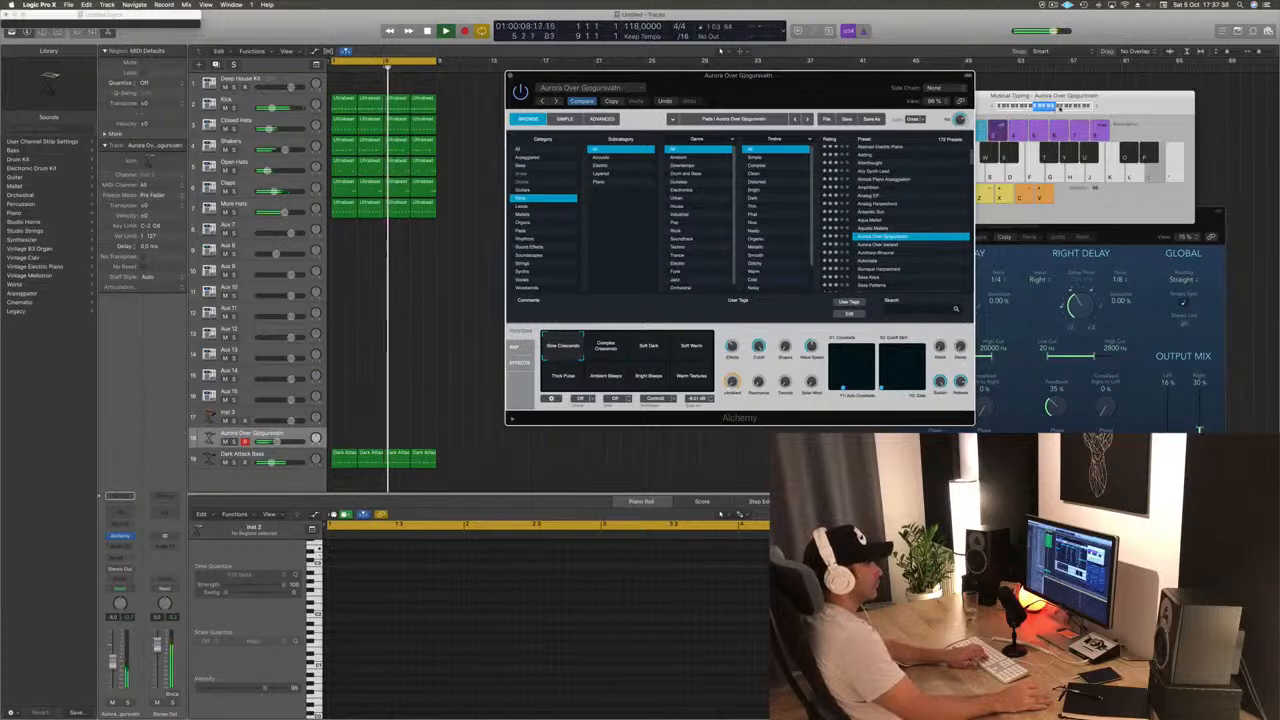
Shift the Musical Typing keyboard to a different octave range and try out melody notes over the loop
click(1059, 108)
key(l)
key(p)
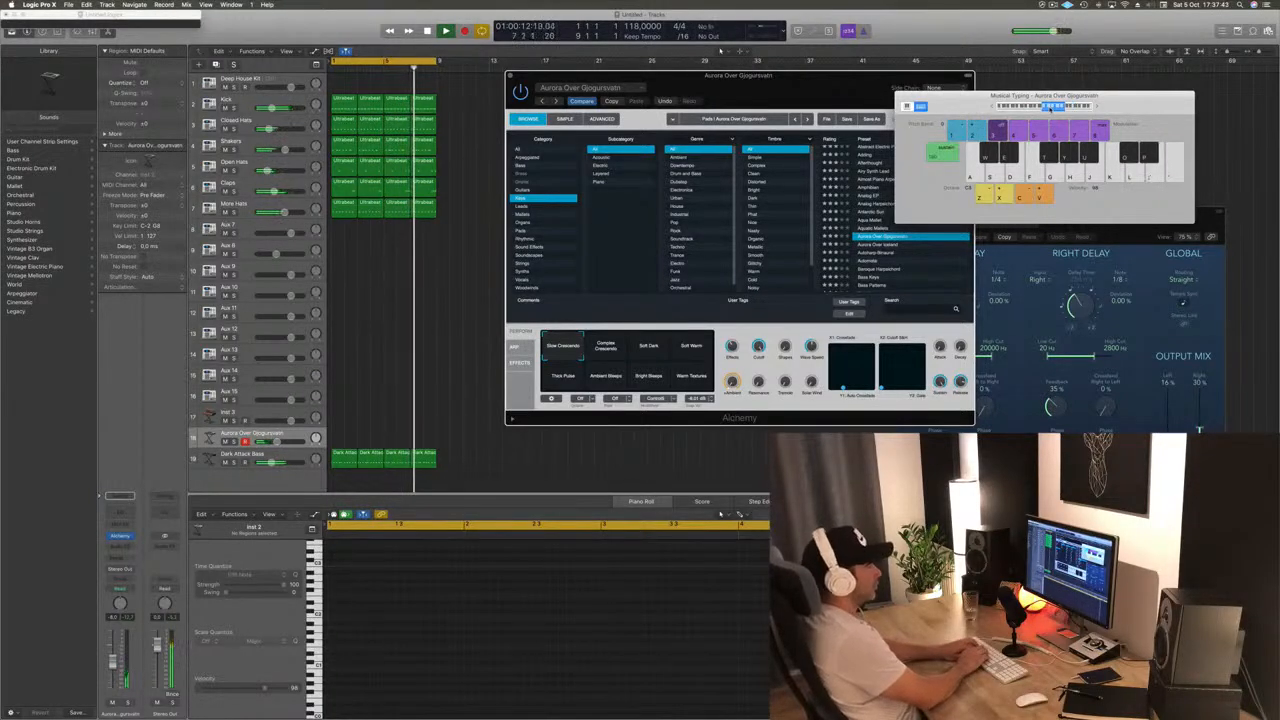
key(apostrophe)
key(semicolon)
Record a plucked-out melody on the Alchemy track over the looping drums and bass, and stop the transport
key(r)
key(apostrophe)
key(j)
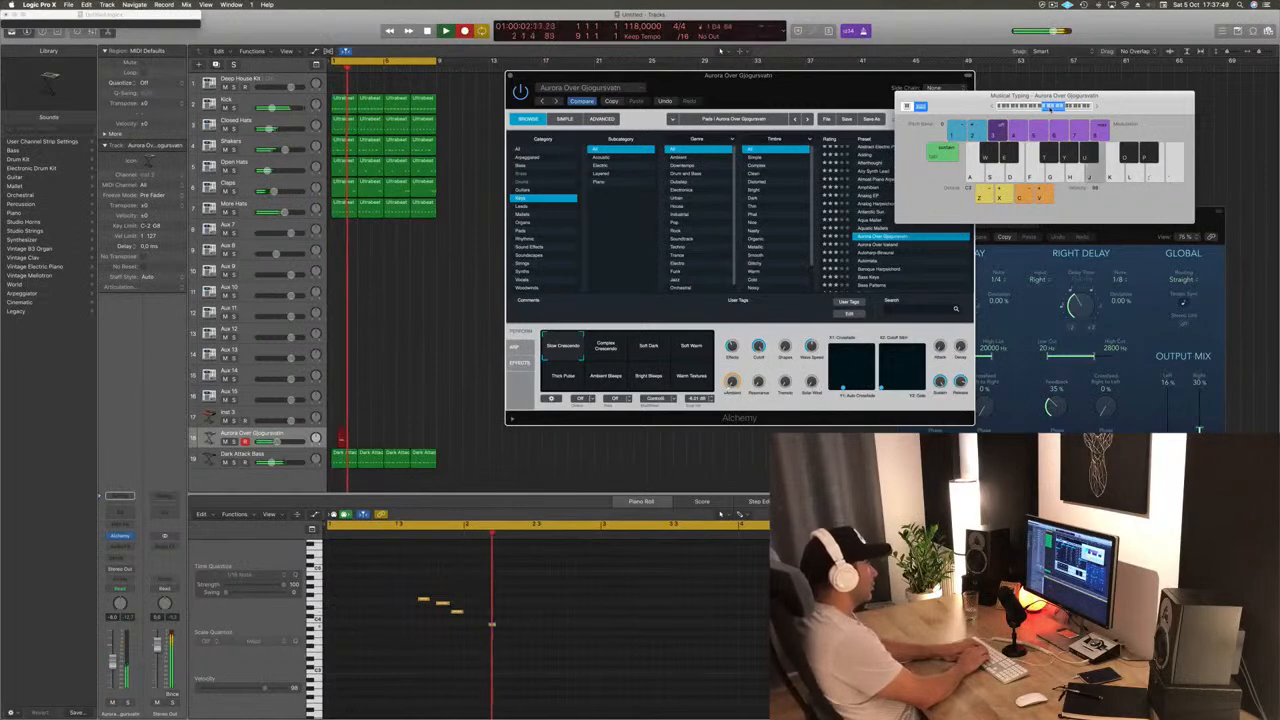
key(apostrophe)
key(semicolon)
key(k)
key(apostrophe)
key(semicolon)
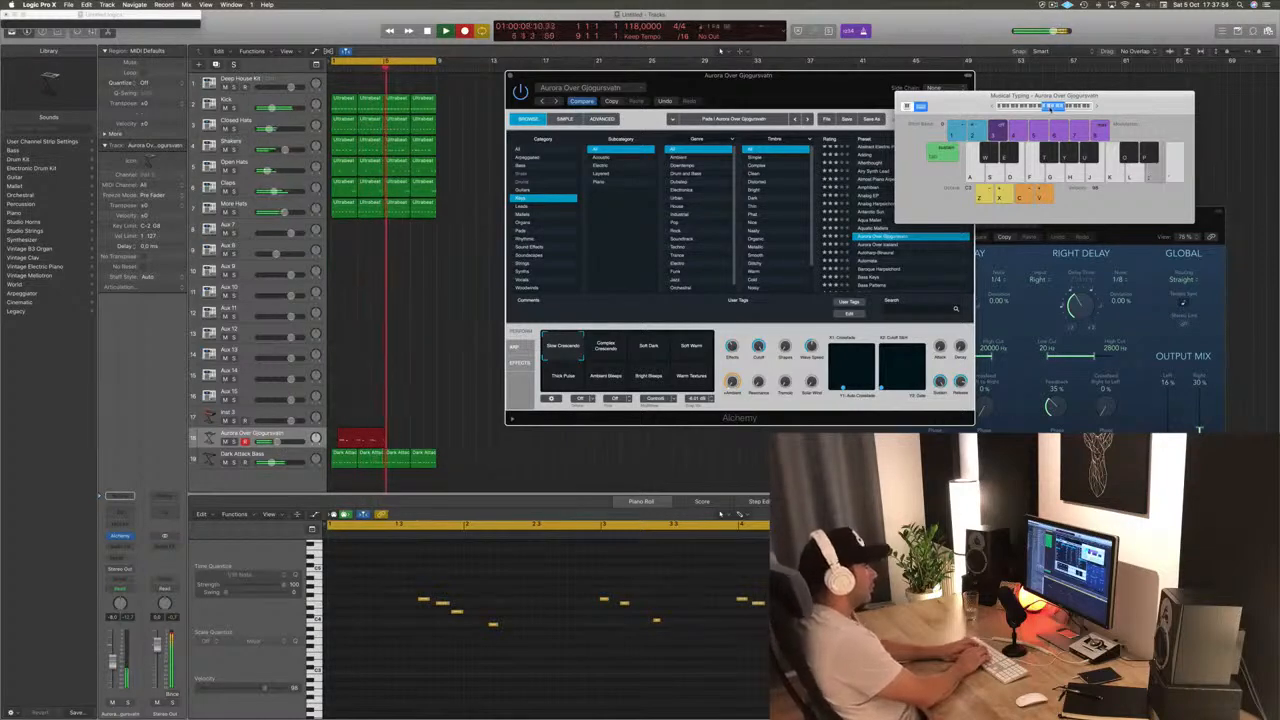
key(apostrophe)
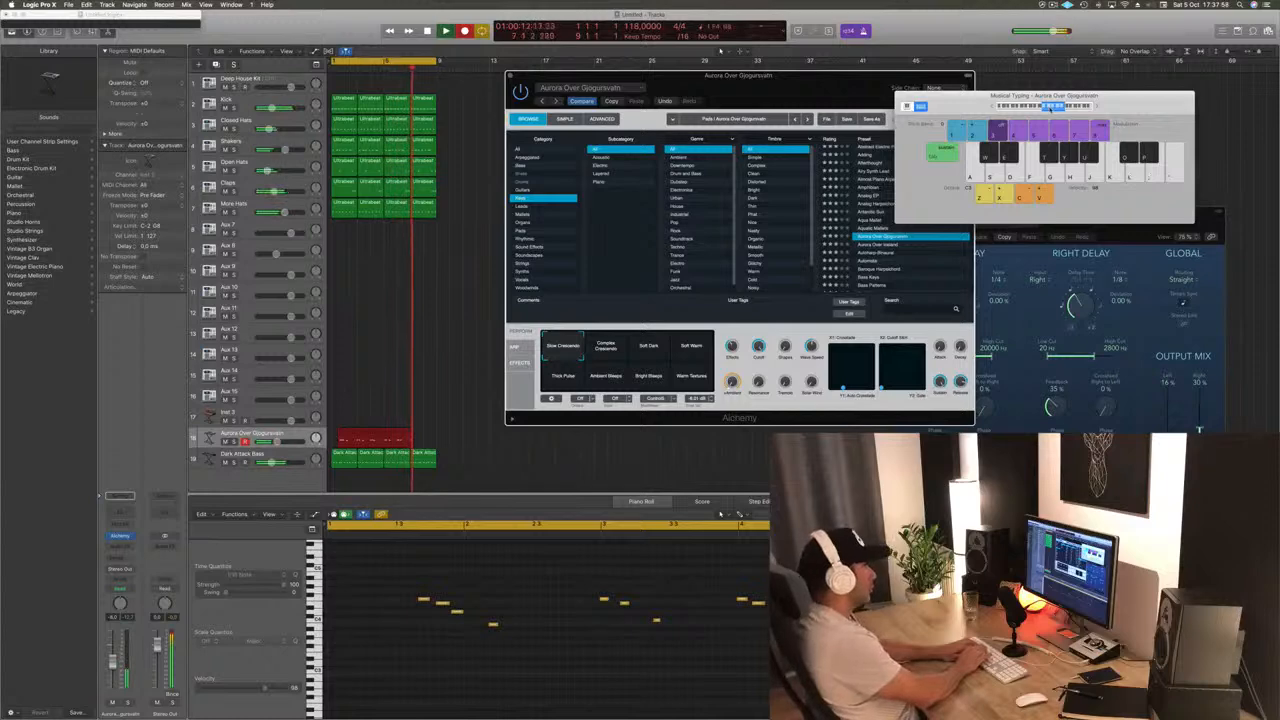
key(apostrophe)
key(semicolon)
key(l)
key(apostrophe)
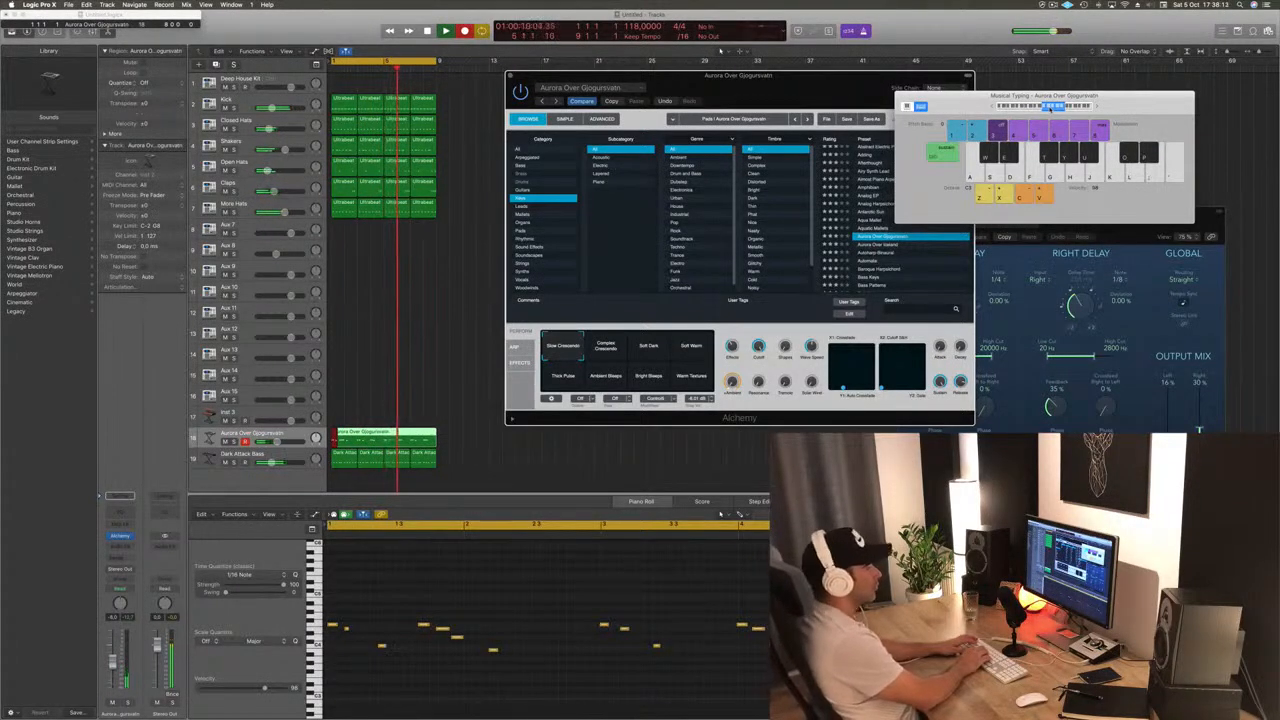
key(space)
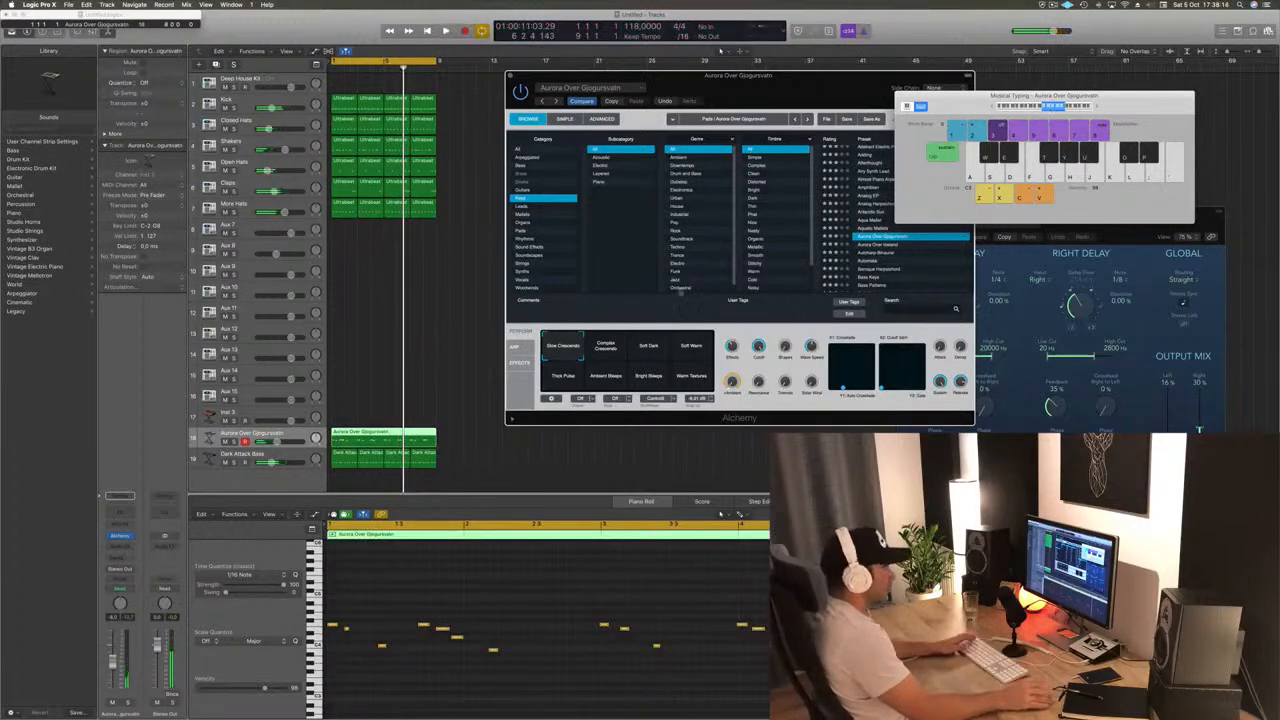
Select a group of the recorded melody's notes from bar 3 onward and play the part from the start
scroll(392, 283, up, 4)
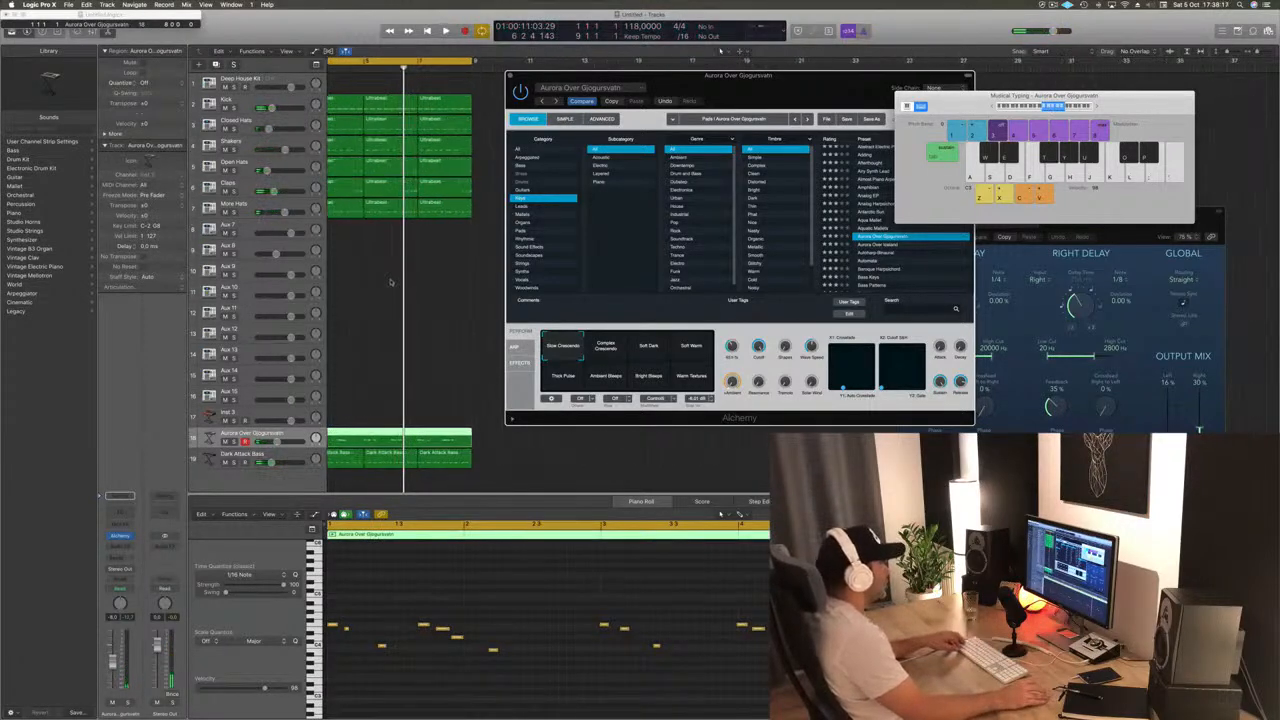
scroll(394, 408, left, 4)
click(388, 433)
drag(587, 579, 900, 691)
key(Return)
key(space)
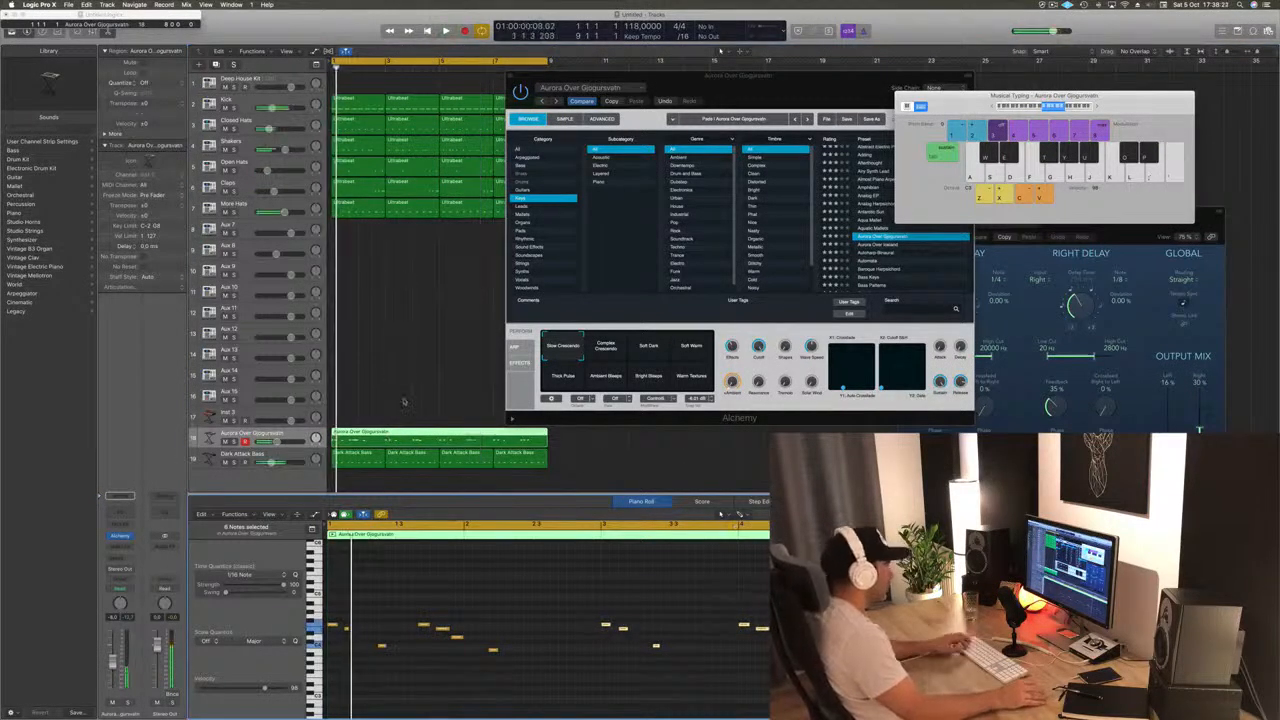
Split the recorded melody region at bars 3 and 5
super+double_click(386, 435)
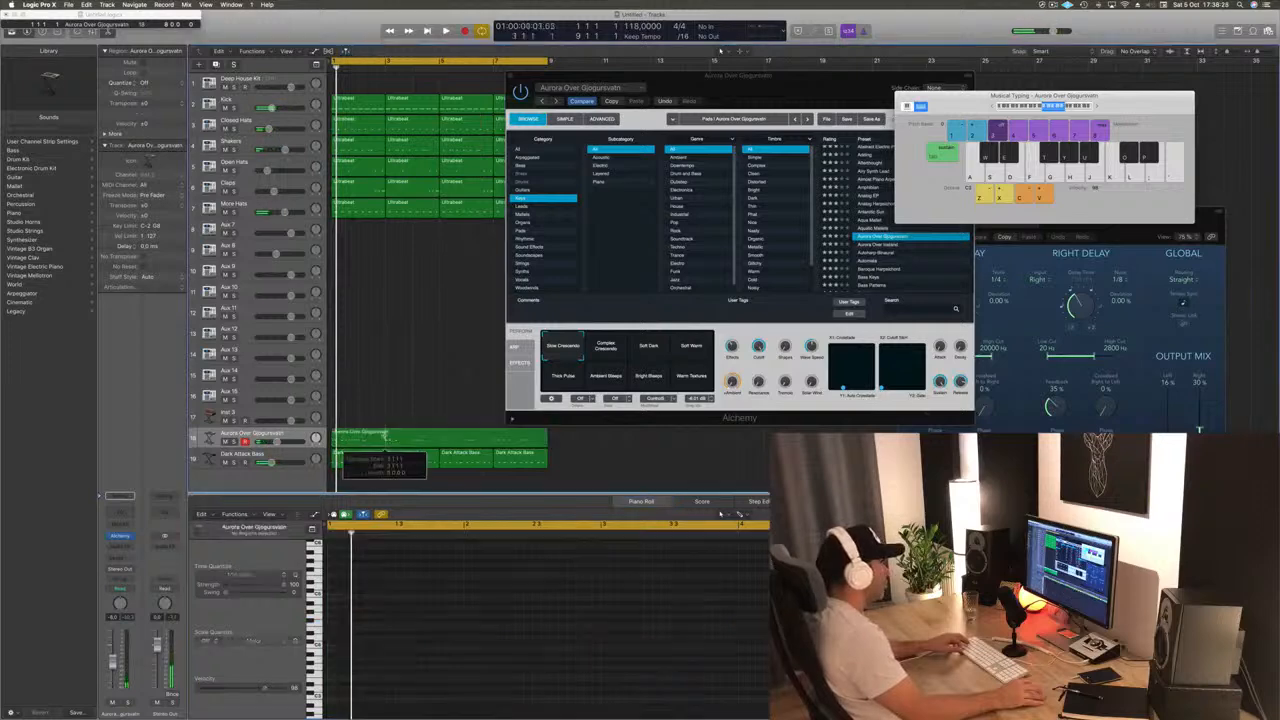
super+click(440, 433)
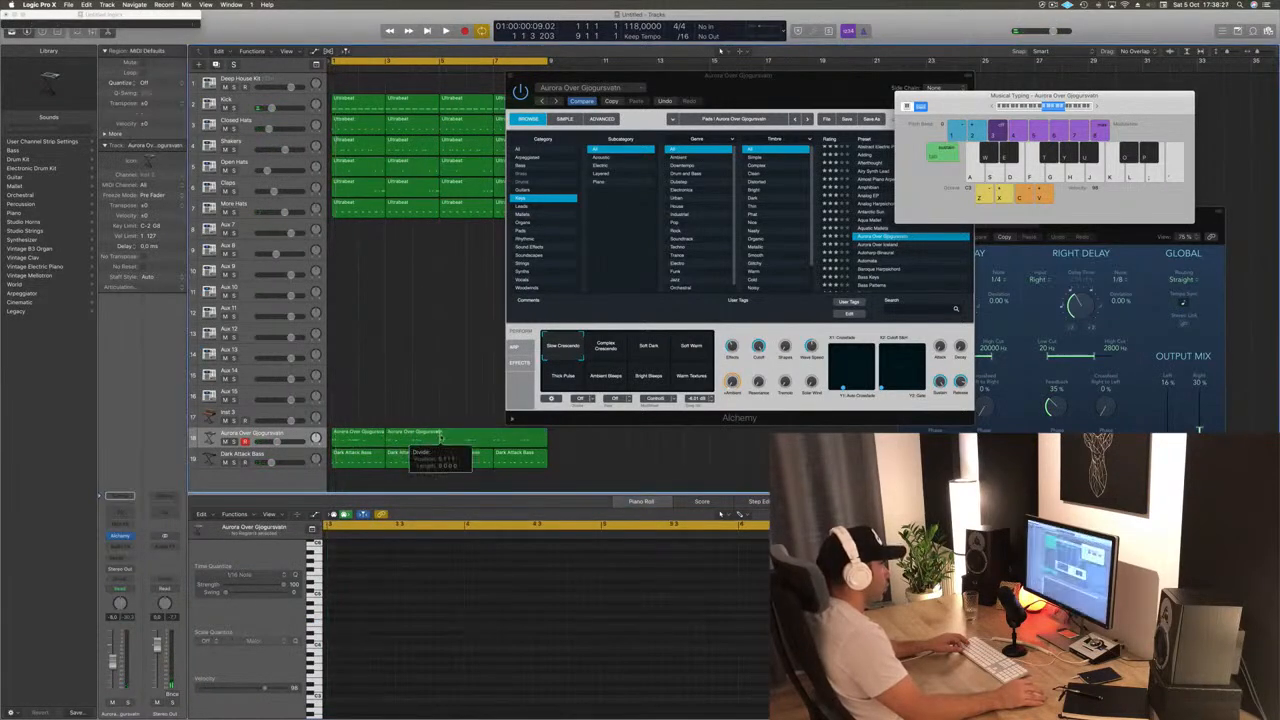
click(704, 238)
key(space)
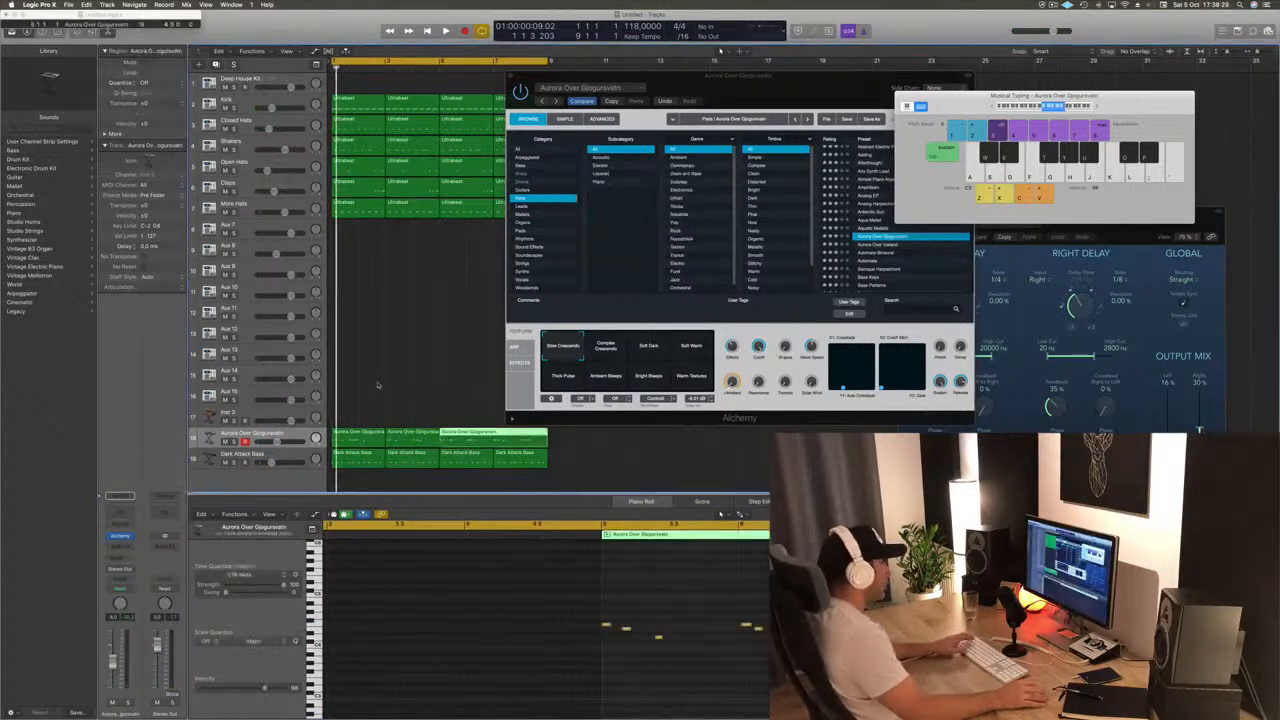
Delete the melody pieces before bar 3 and after bar 5, and copy the remaining two-bar region to bars 1, 5 and 7
key(Delete)
click(473, 434)
key(Delete)
click(411, 438)
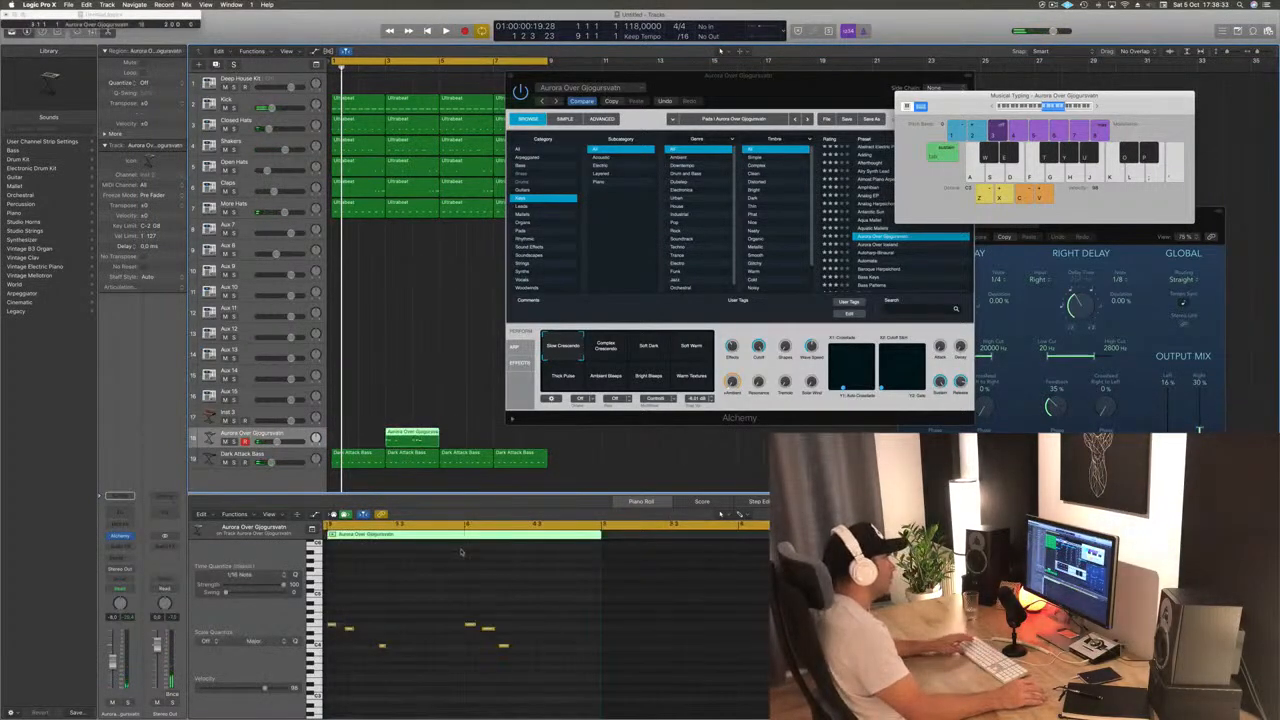
scroll(459, 555, left, 3)
drag(418, 436, 515, 441)
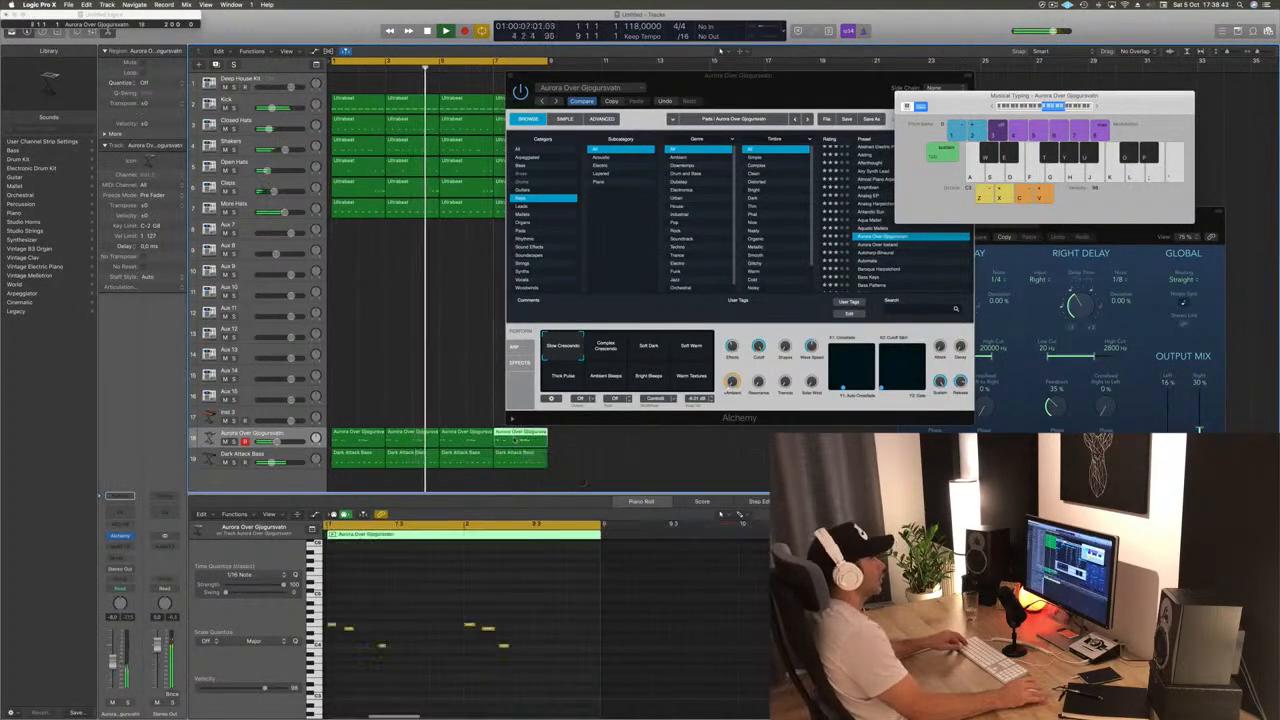
Reposition the Alchemy window clear of the melody regions and select the Alchemy track with its four regions, clearing the selection at the end
drag(630, 75, 772, 274)
drag(872, 274, 930, 312)
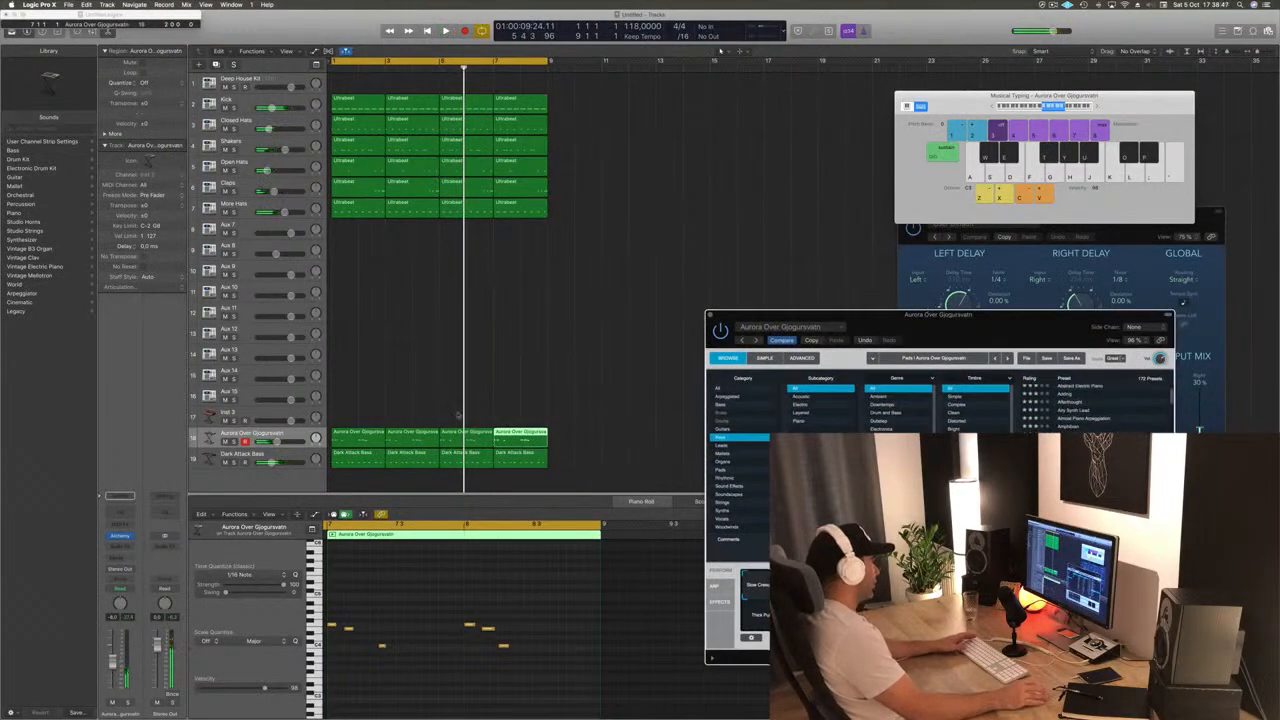
click(288, 437)
drag(927, 320, 790, 78)
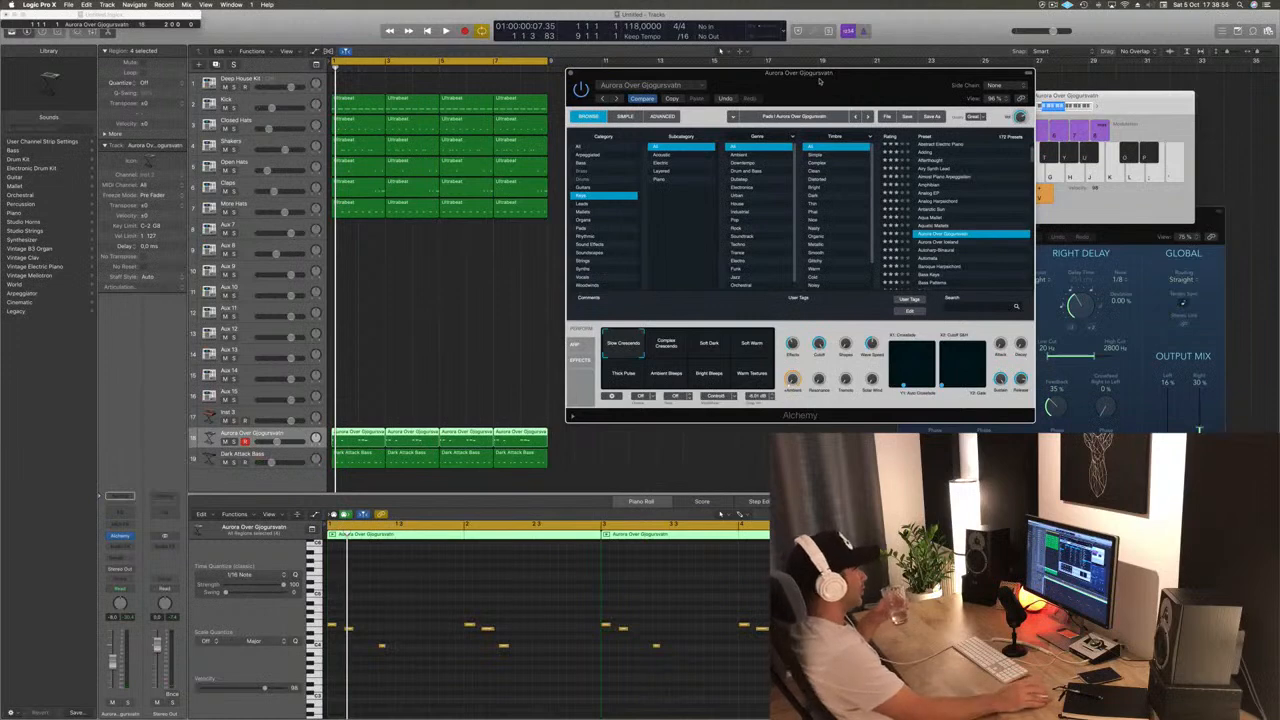
click(424, 308)
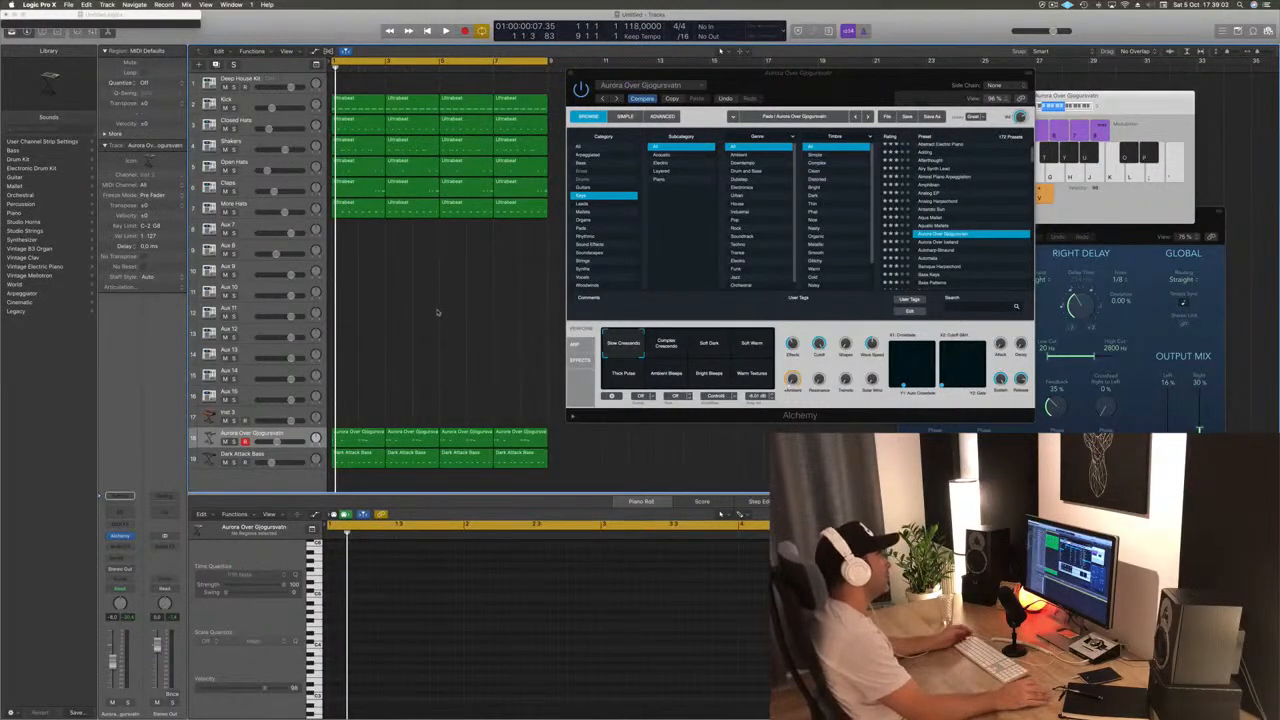
Play the loop, audition Alchemy's performance variations from Complex Crescendo to Warm Textures, return to Slow Crescendo and close the synth window
drag(867, 72, 793, 46)
key(space)
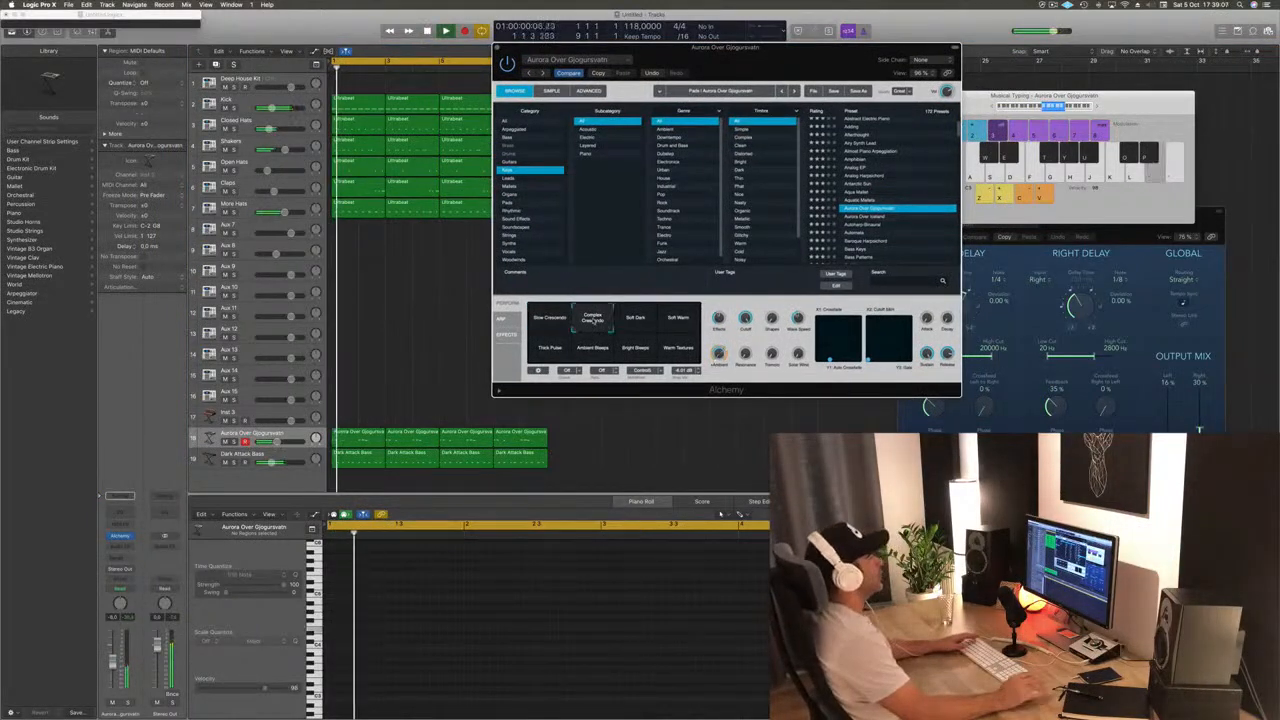
click(642, 321)
click(684, 322)
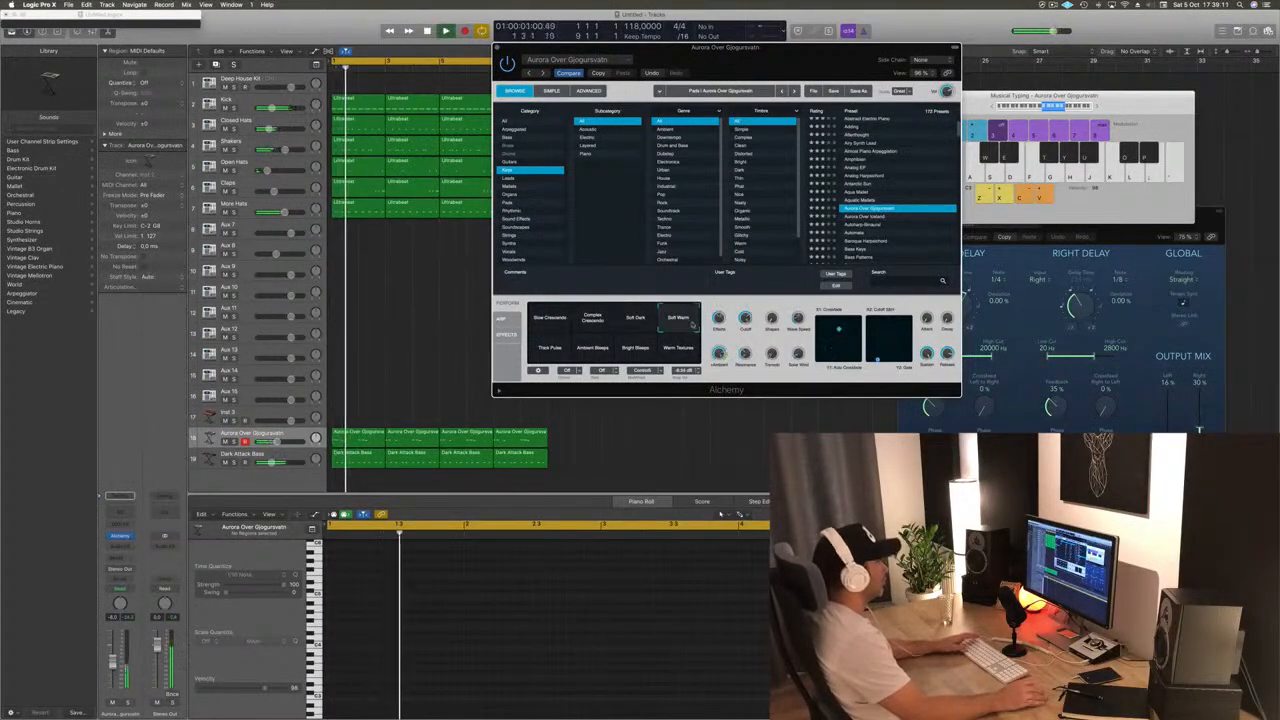
click(550, 350)
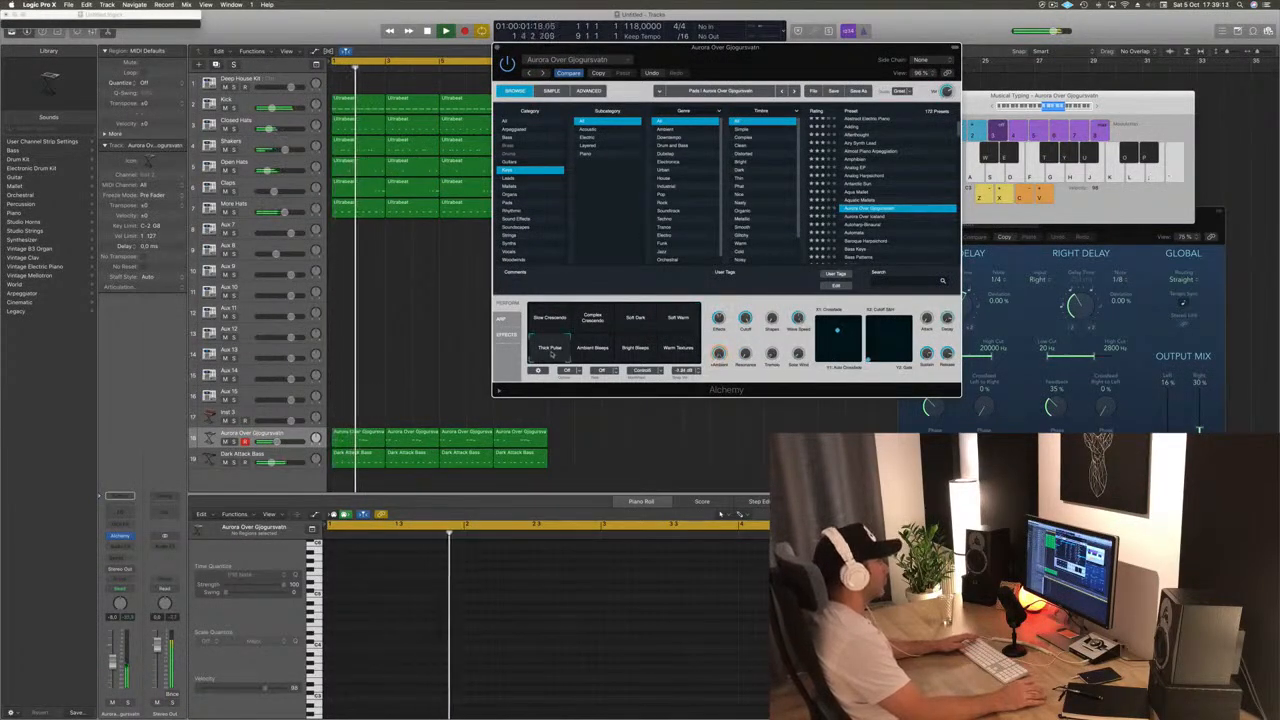
click(593, 349)
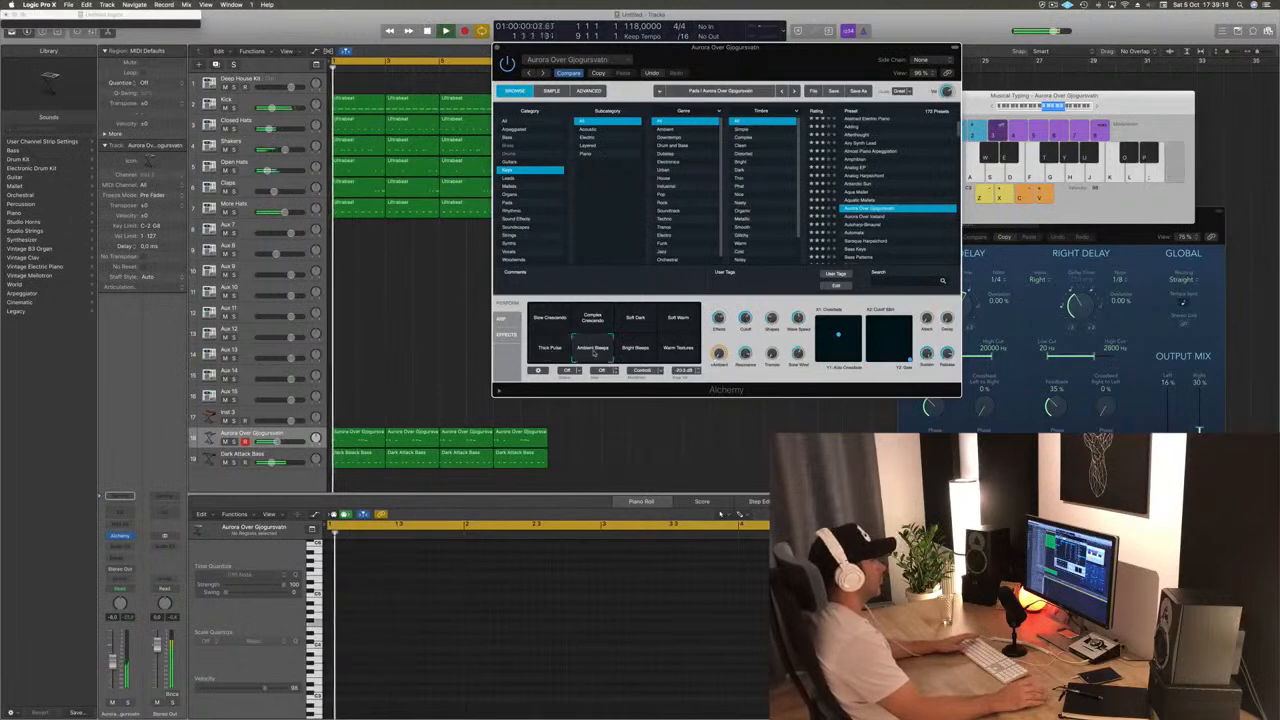
click(638, 349)
click(682, 349)
click(543, 321)
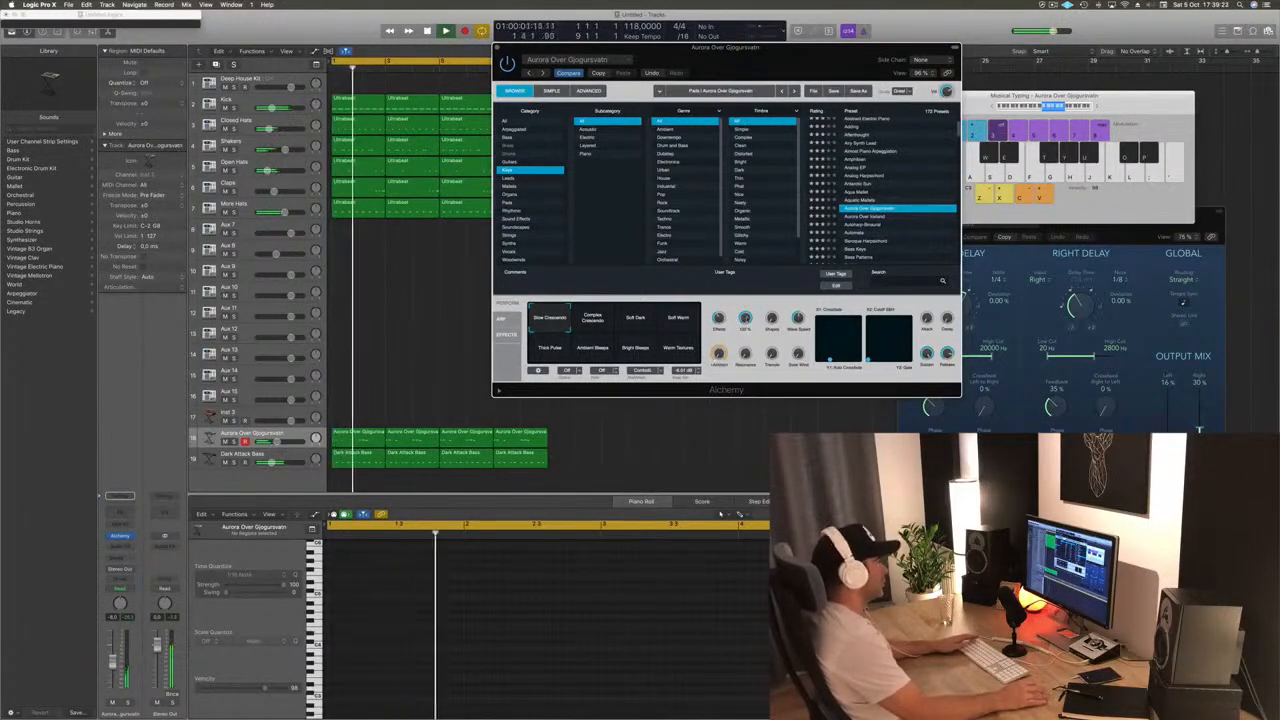
click(497, 48)
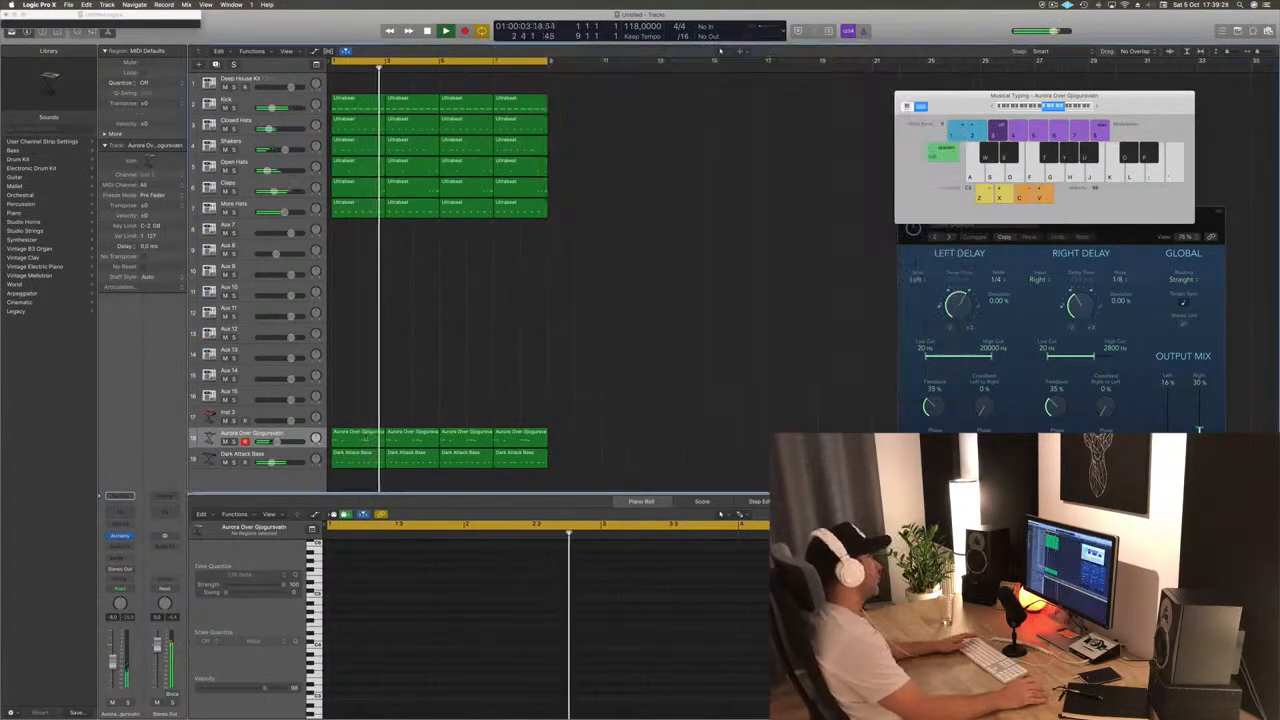
Copy the first Dark Attack Bass region onto the Inst 3 track at bar 1 and stop playback
key(Up)
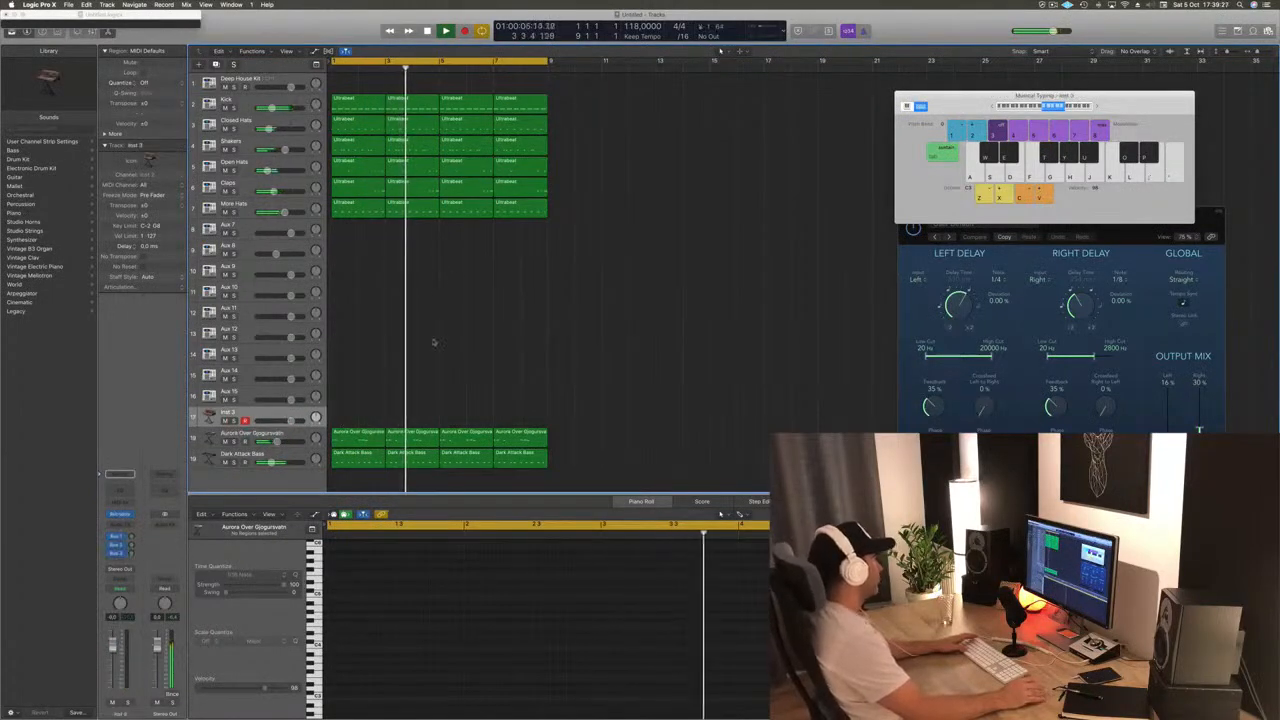
key(Return)
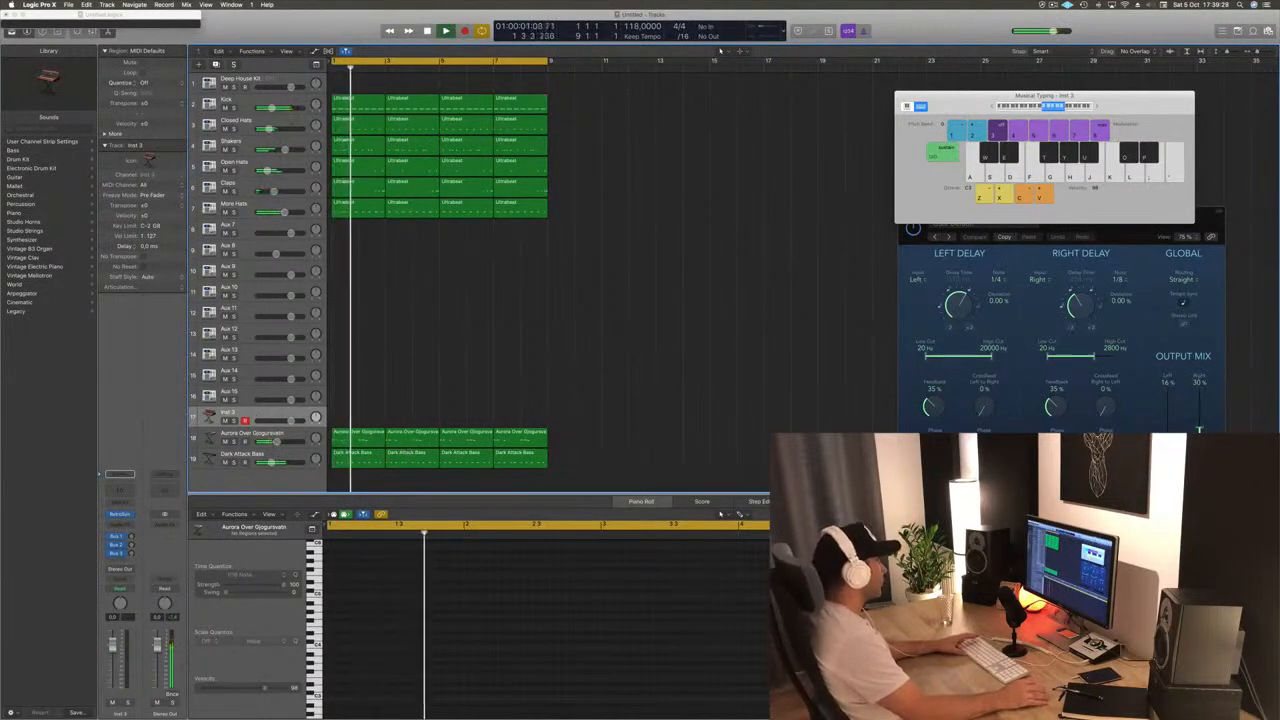
click(288, 459)
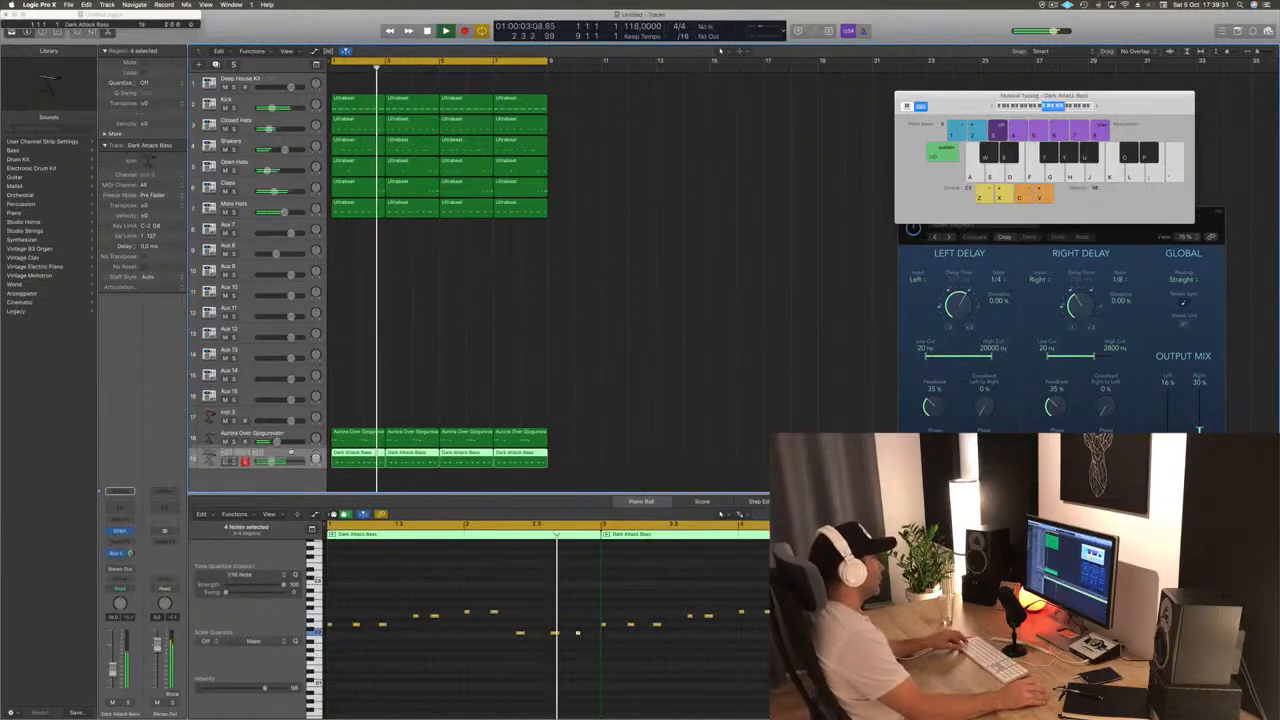
click(357, 458)
drag(357, 458, 357, 413)
key(space)
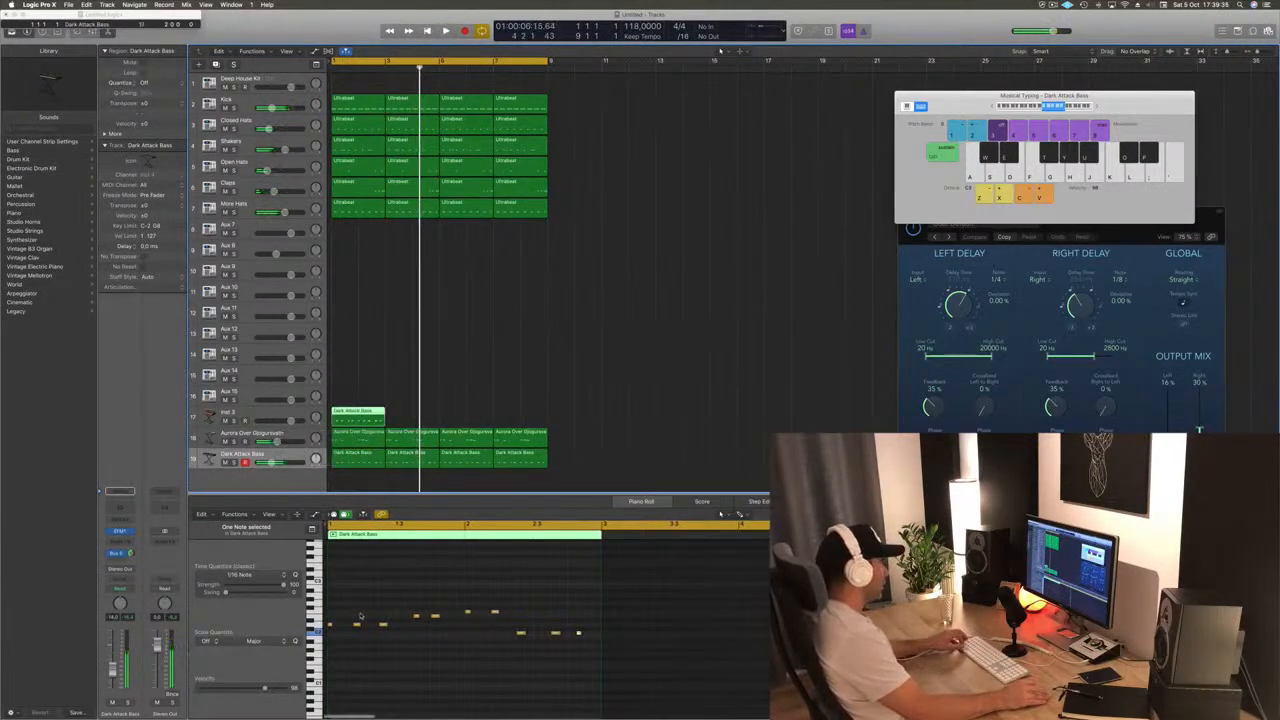
Delete the repeated notes in the Inst 3 region, keeping only the first note of each of the four pitch groups
click(370, 632)
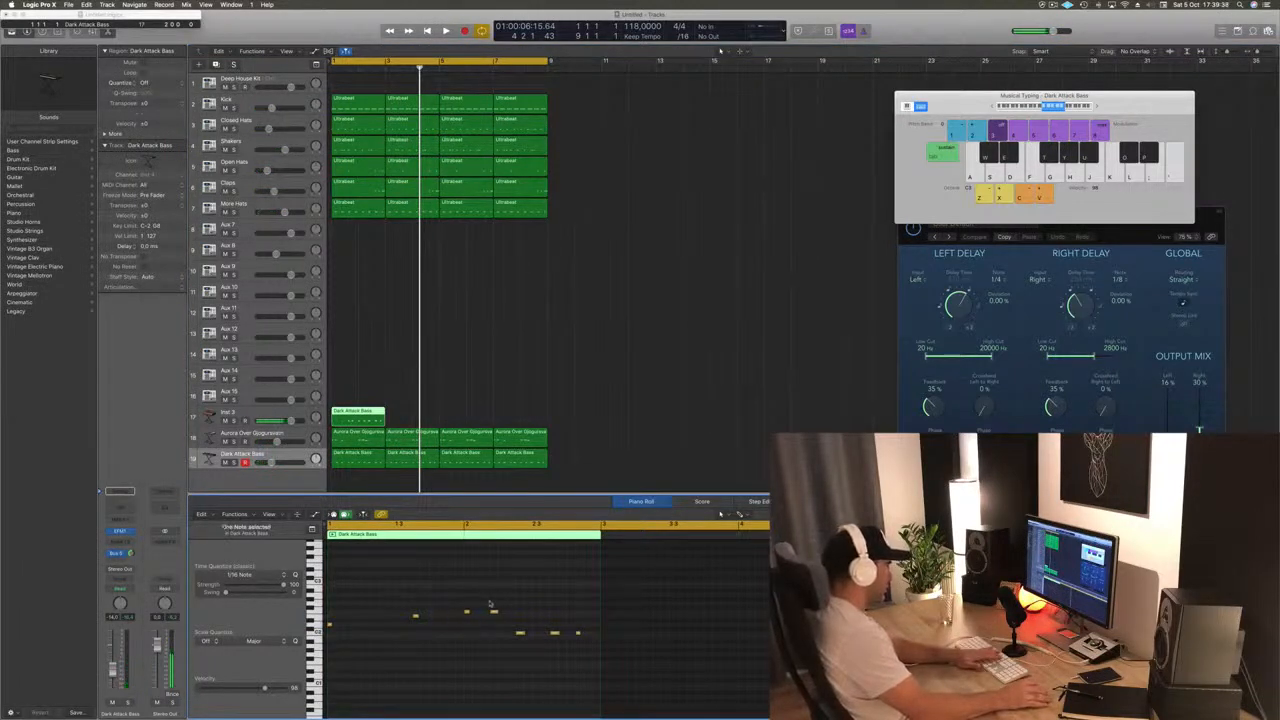
drag(542, 608, 616, 662)
key(Delete)
Lengthen the four remaining notes, extending the first up to the second note and the last to the region's end
drag(563, 596, 377, 628)
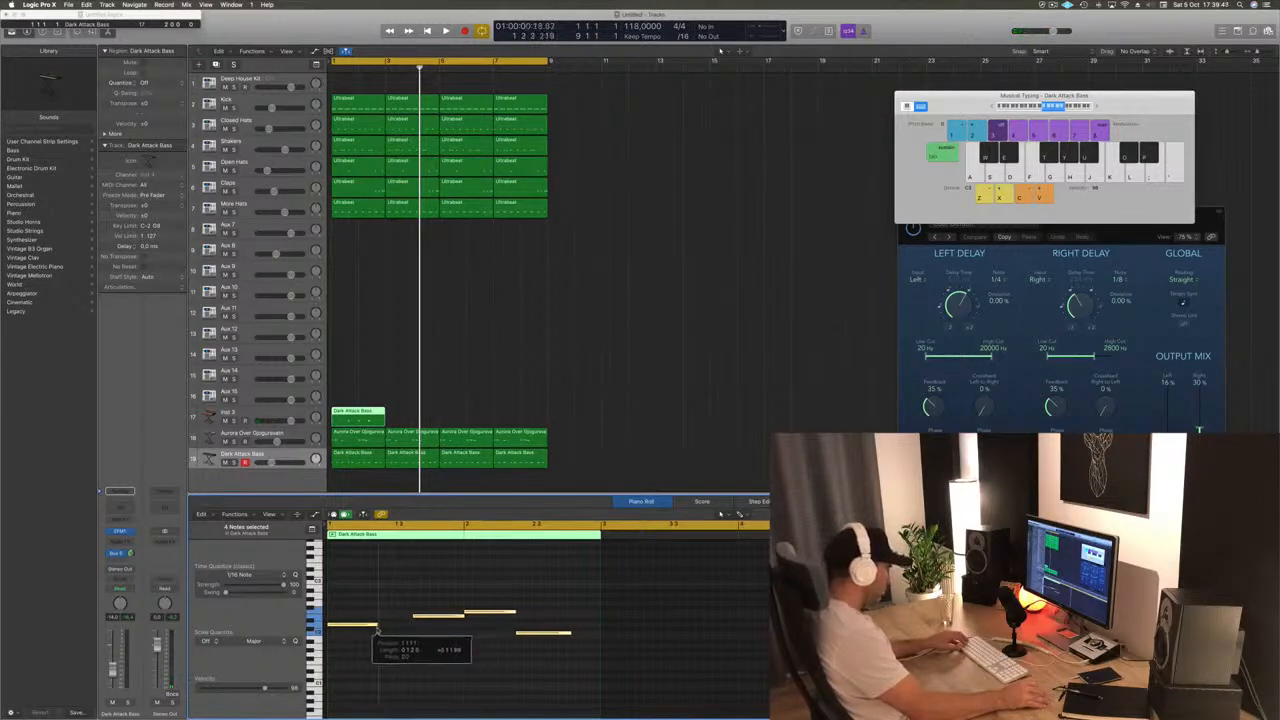
click(394, 626)
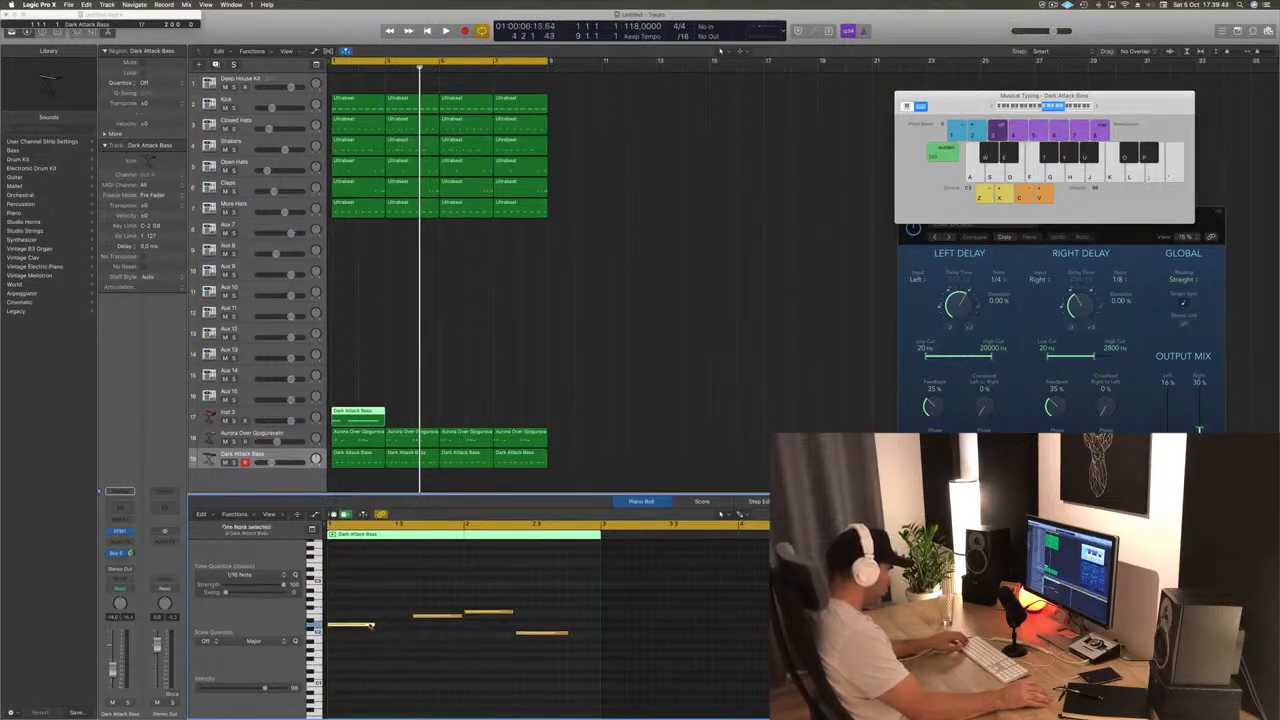
drag(375, 624, 390, 626)
click(577, 627)
drag(566, 632, 596, 636)
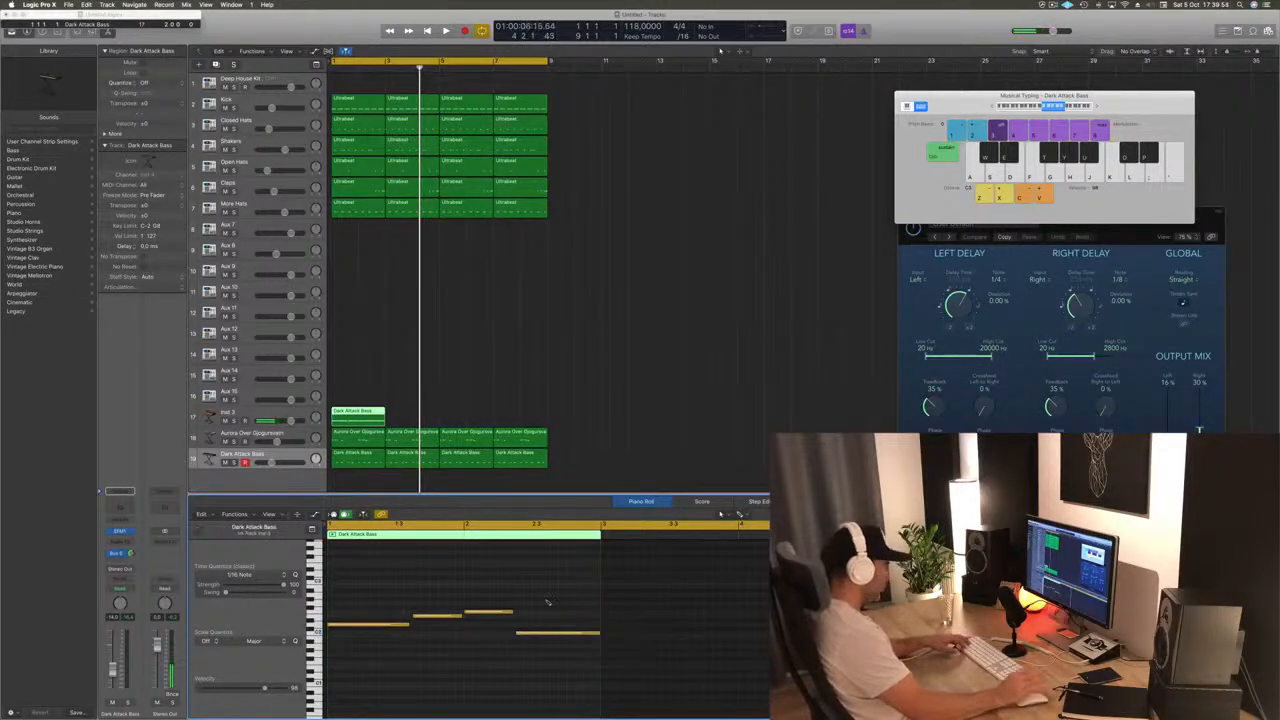
Select all four notes, play the loop and lower the Inst 3 track's volume
key(super+a)
key(Return)
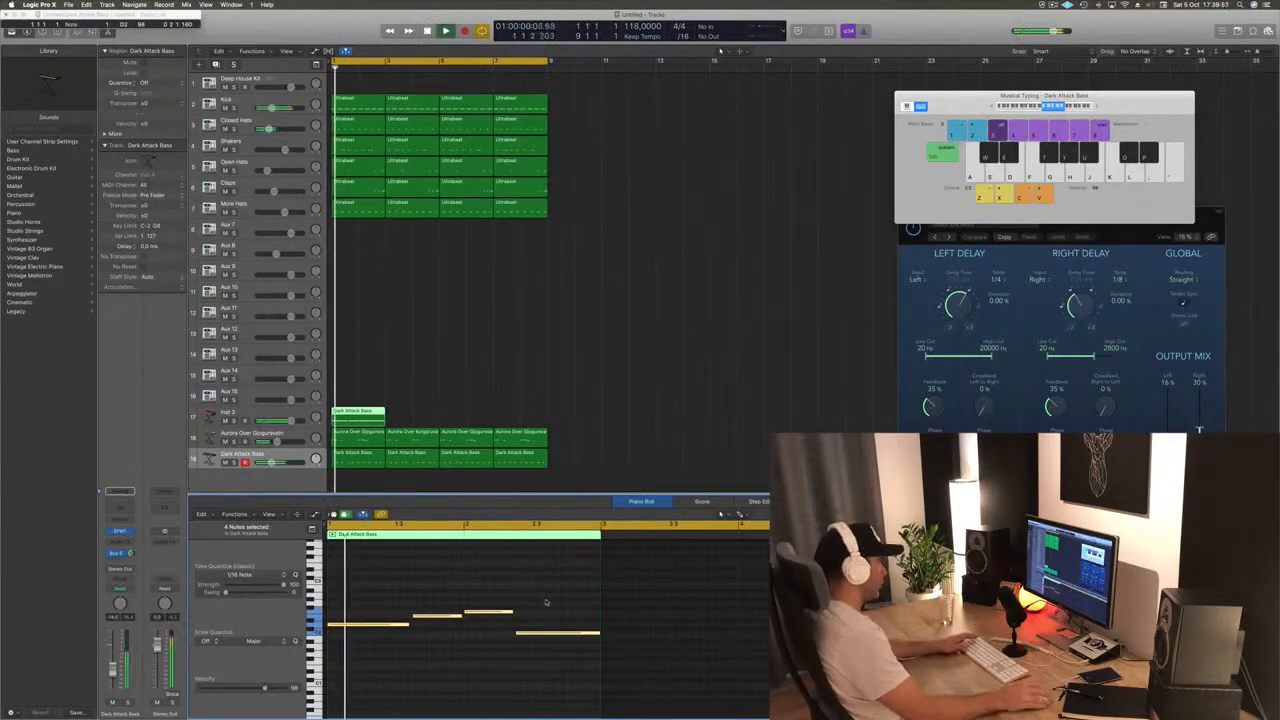
key(space)
click(263, 418)
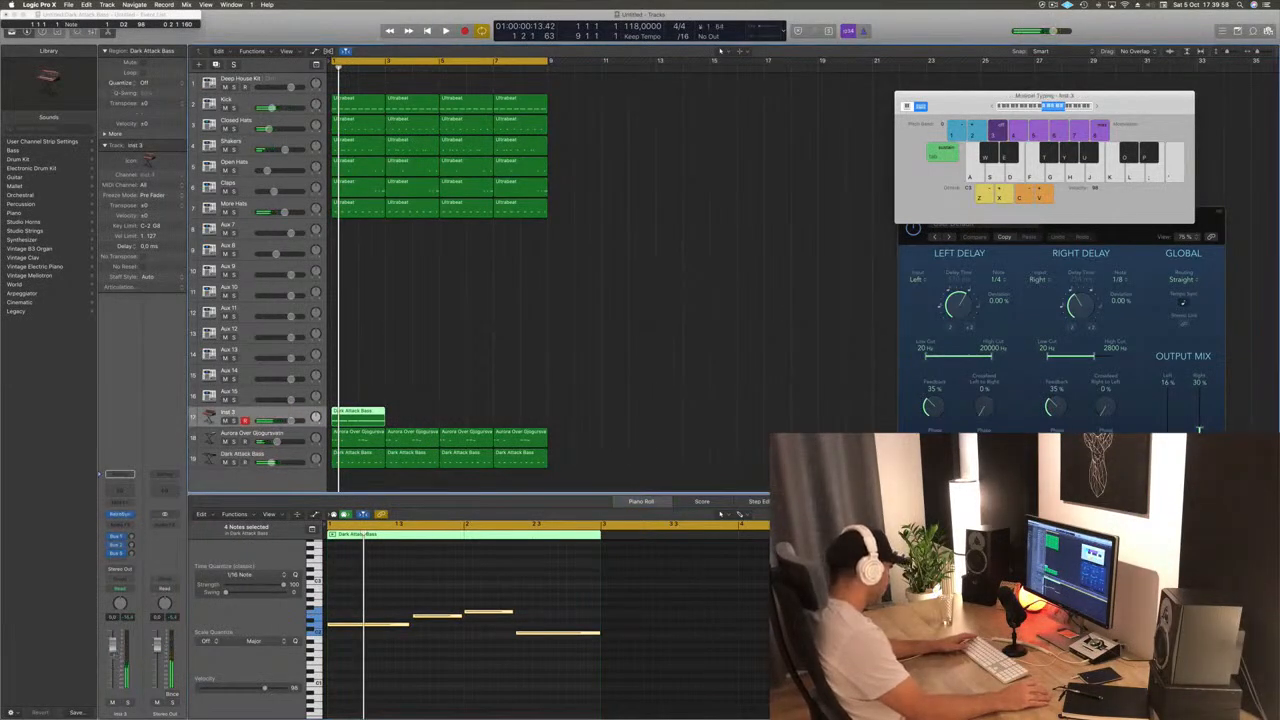
drag(112, 645, 112, 661)
key(space)
key(space)
key(space)
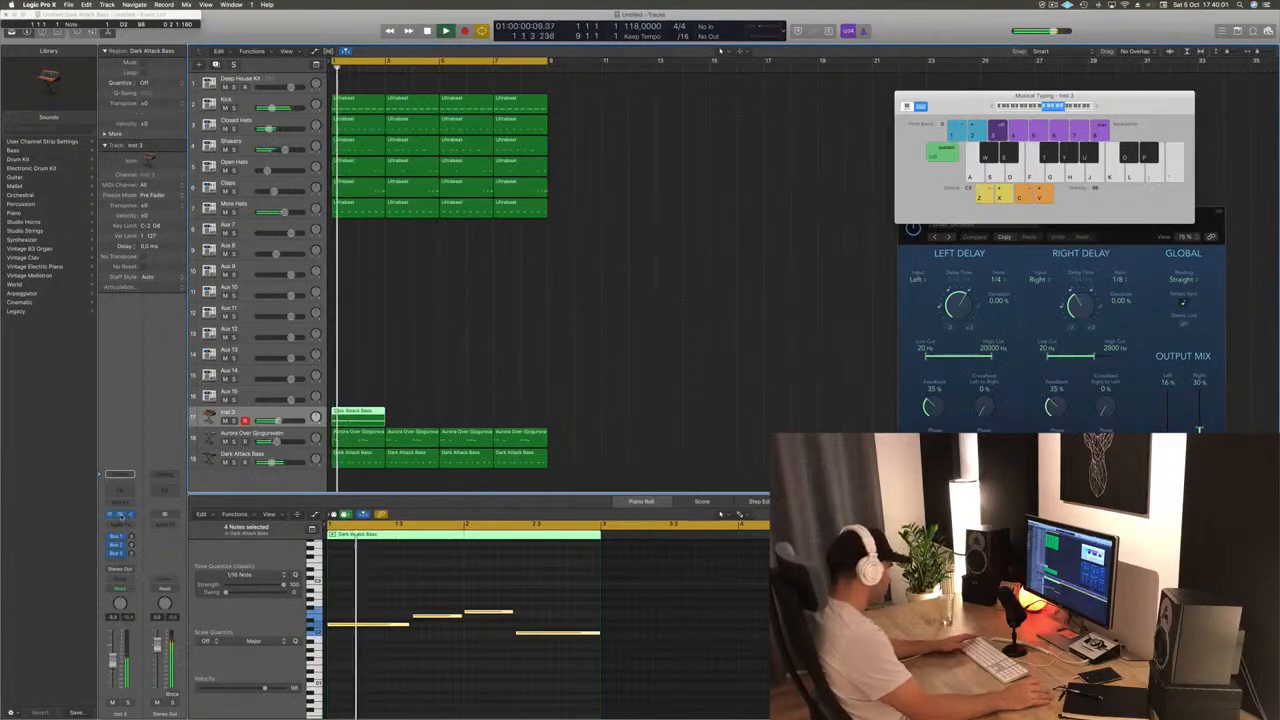
Open the Retro Synth on Inst 3 and copy the sustained-note region to bars 3, 5 and 7
click(121, 515)
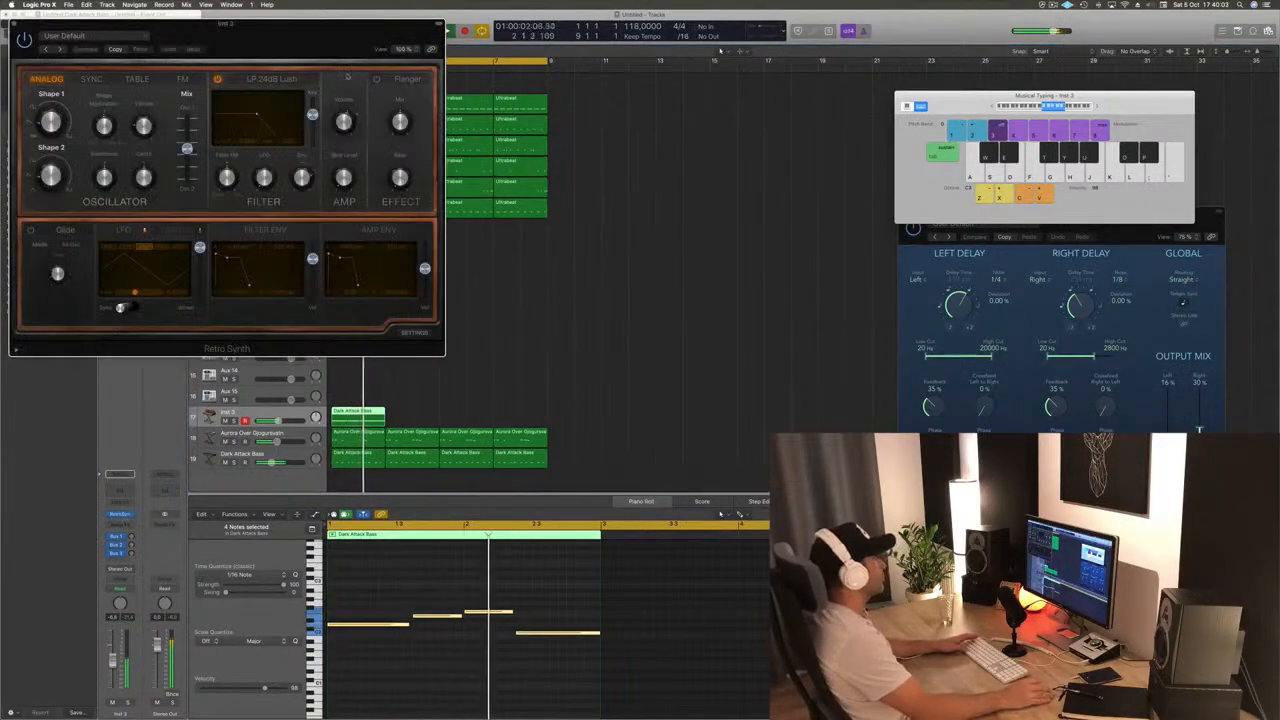
drag(300, 23, 1140, 93)
drag(372, 418, 466, 420)
key(space)
click(460, 412)
Load the Airbass Synth preset from Retro Synth's Synth Bass category and advance to Analog Funk during playback
drag(1107, 124, 575, 155)
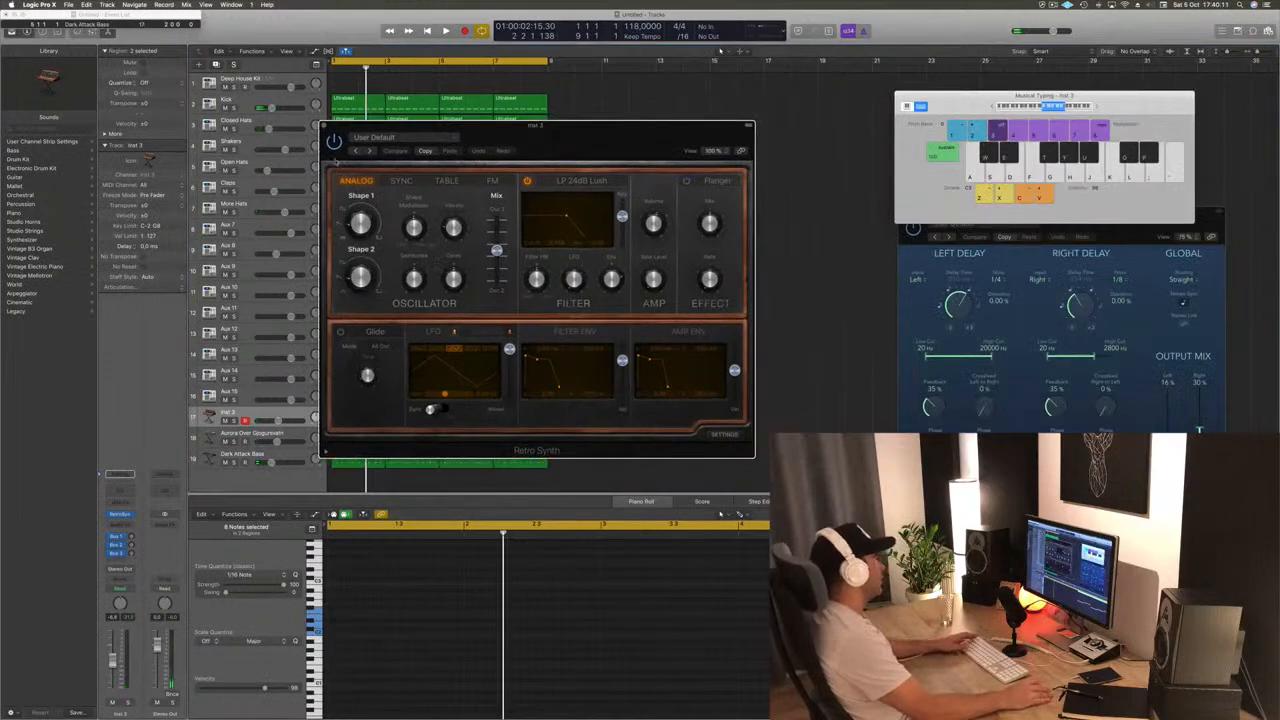
click(369, 151)
mouse_move(428, 317)
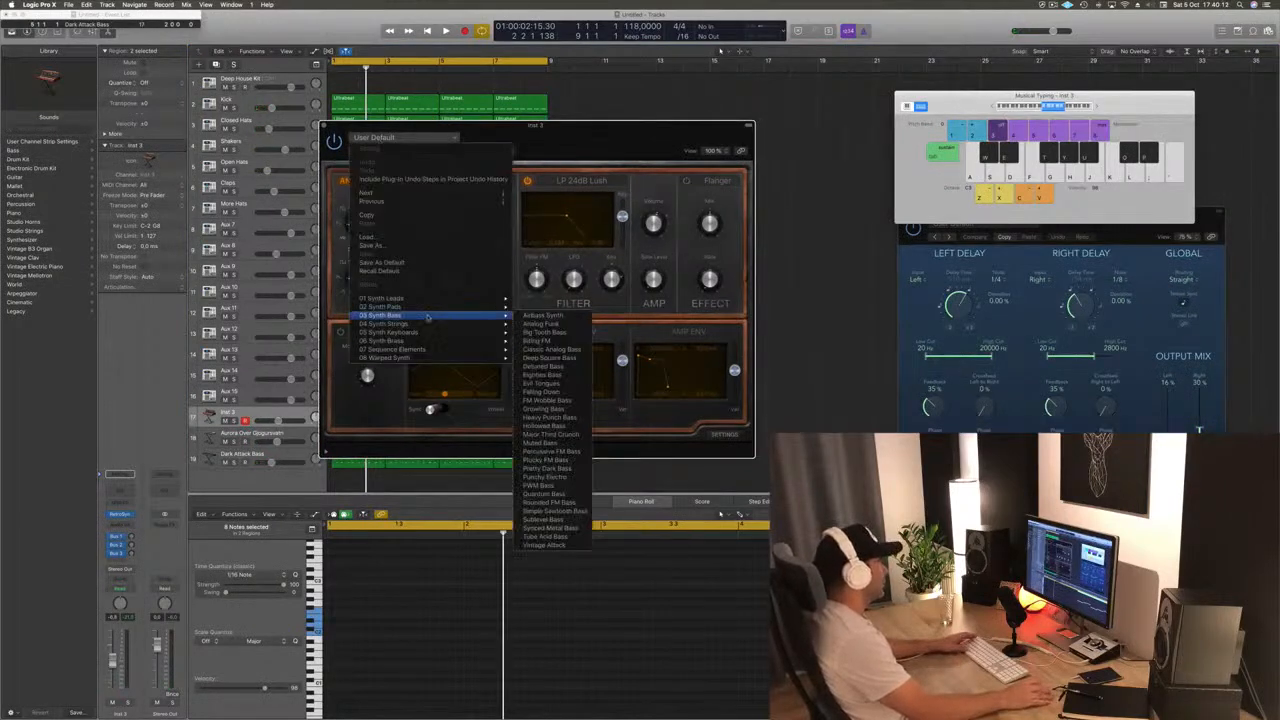
click(549, 318)
drag(587, 128, 767, 130)
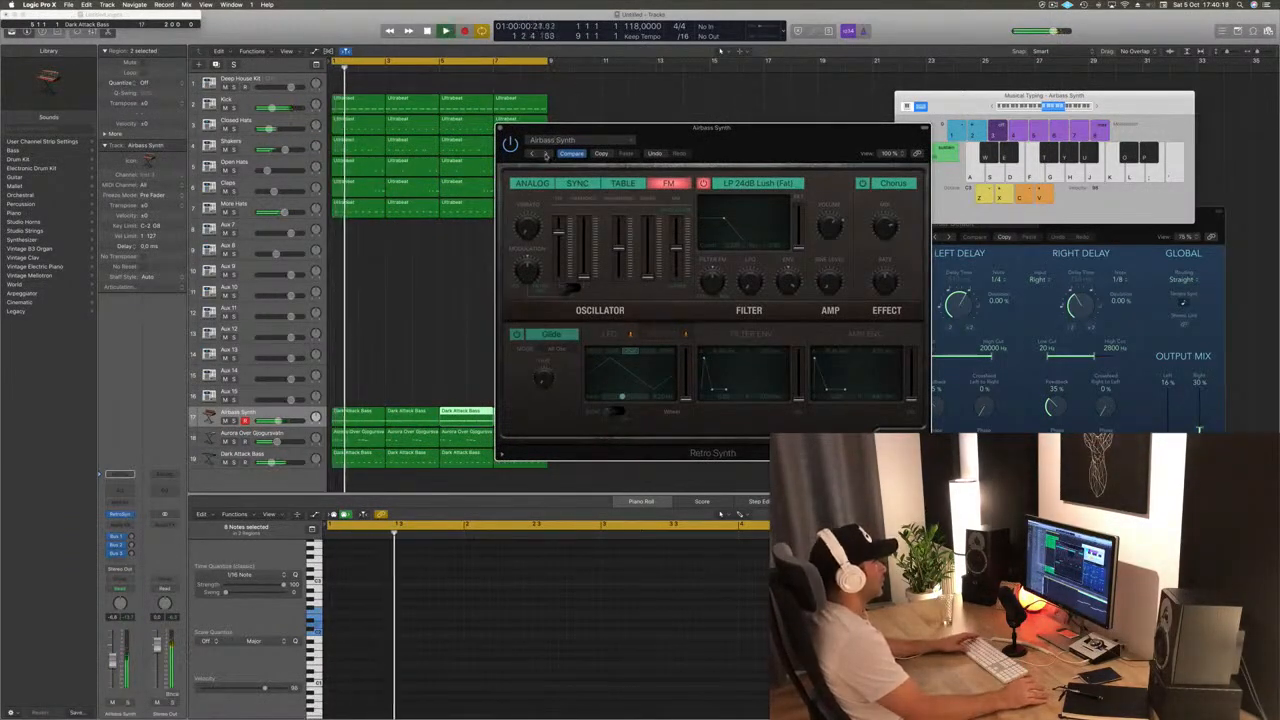
click(546, 154)
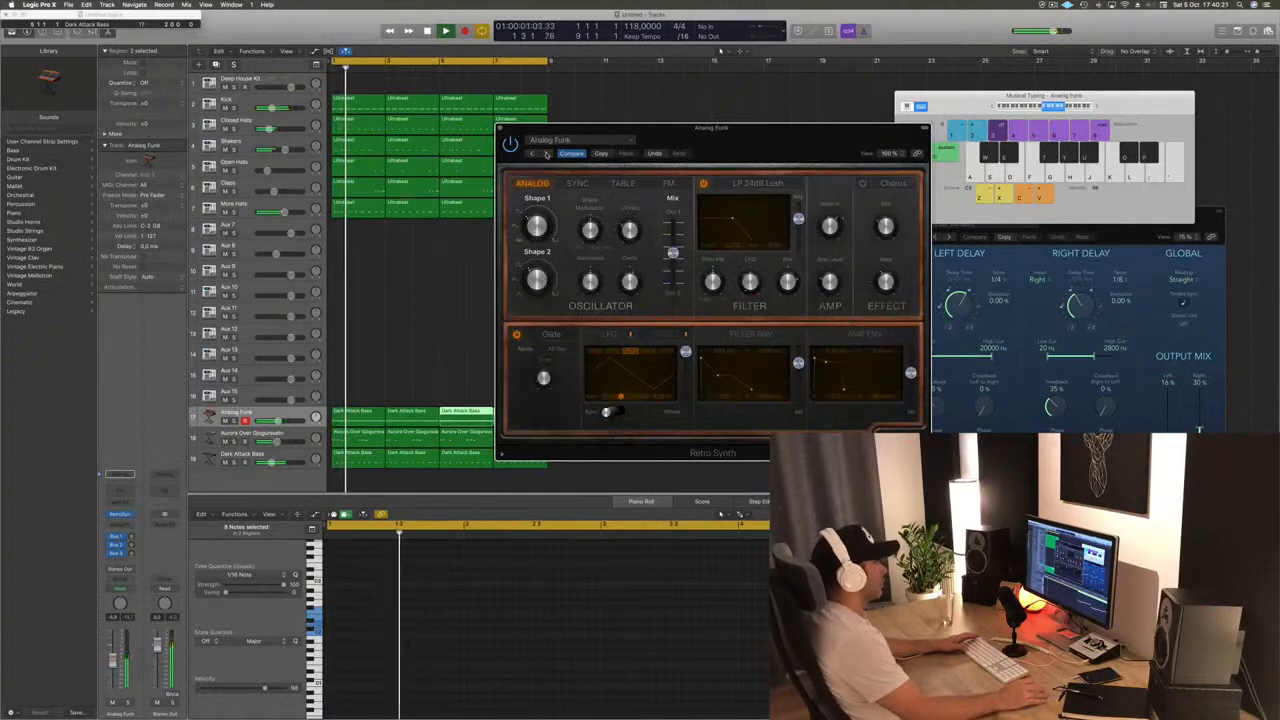
drag(546, 154, 345, 110)
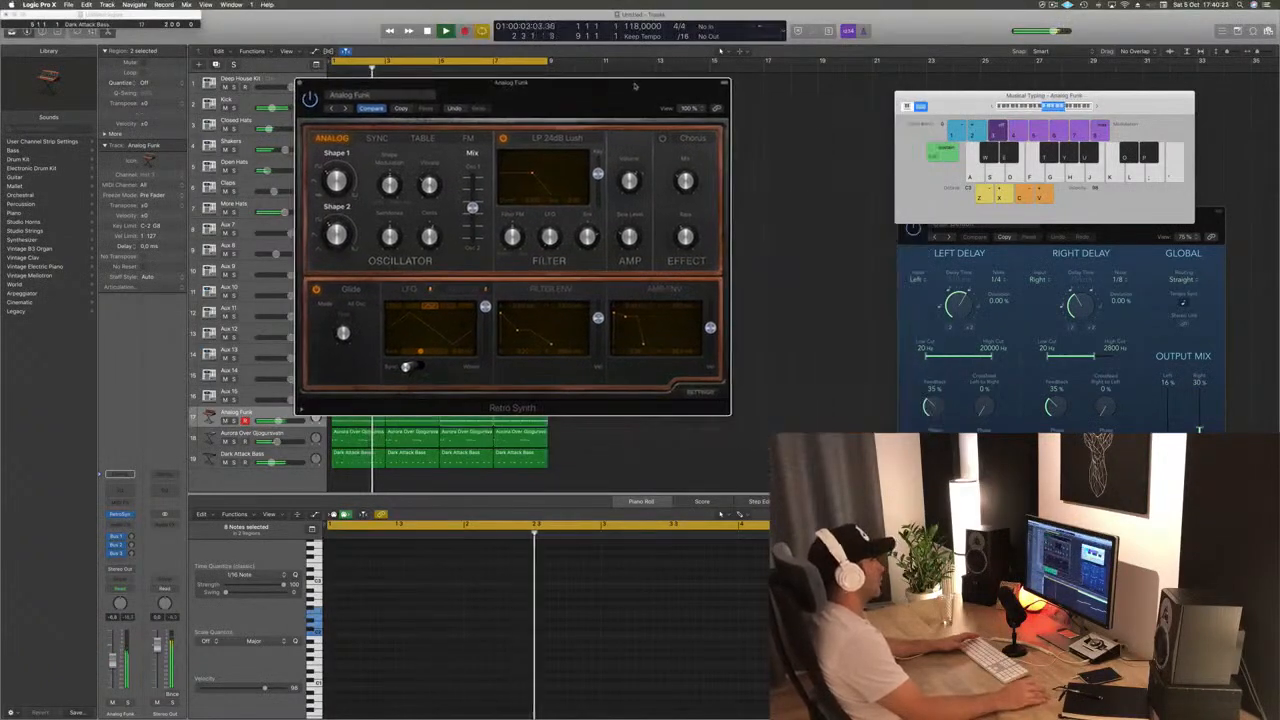
Lower the Analog Funk track's volume and restart the loop
click(110, 676)
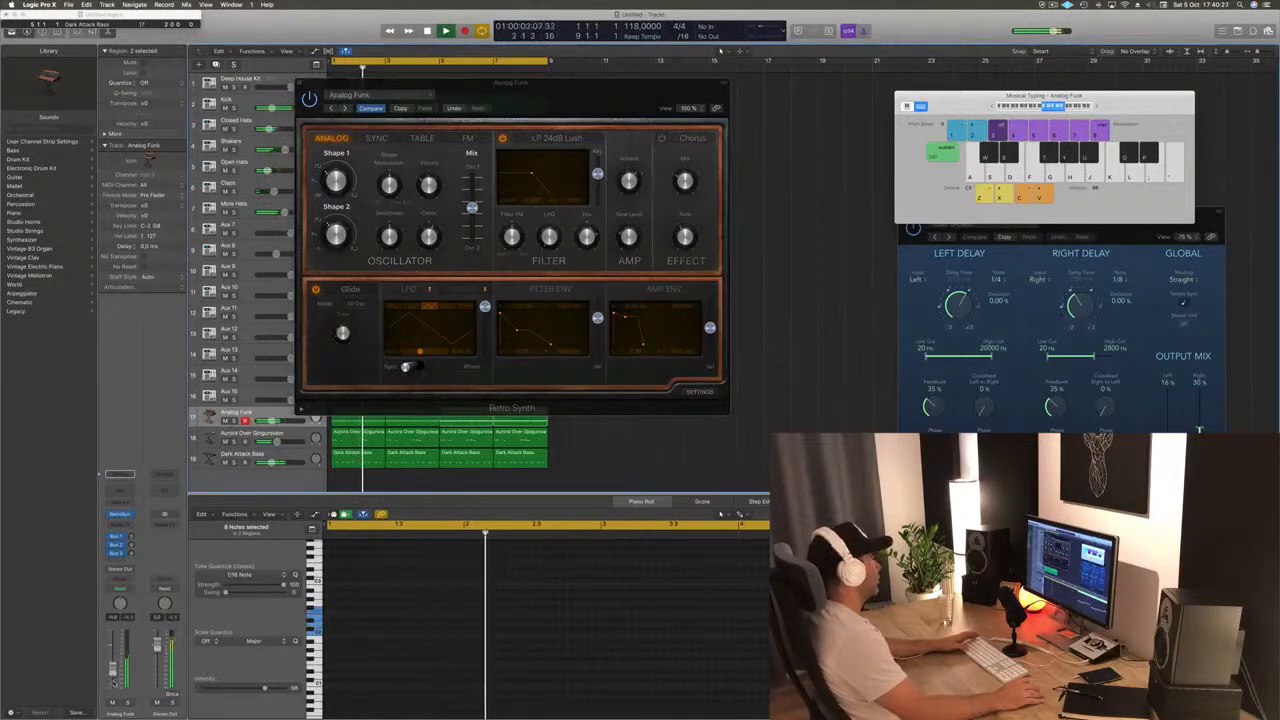
key(space)
key(space)
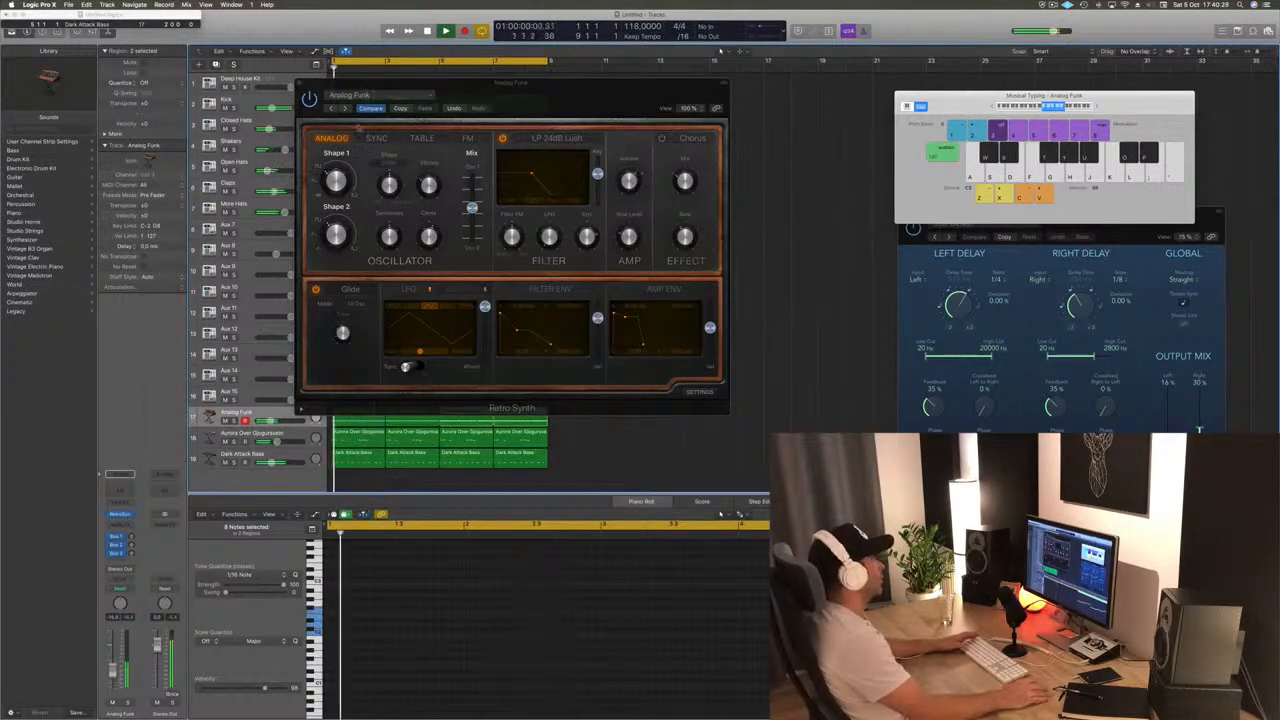
Step through the next Retro Synth bass presets, past Biting FM, to Classic Analog Bass
click(346, 109)
click(346, 109)
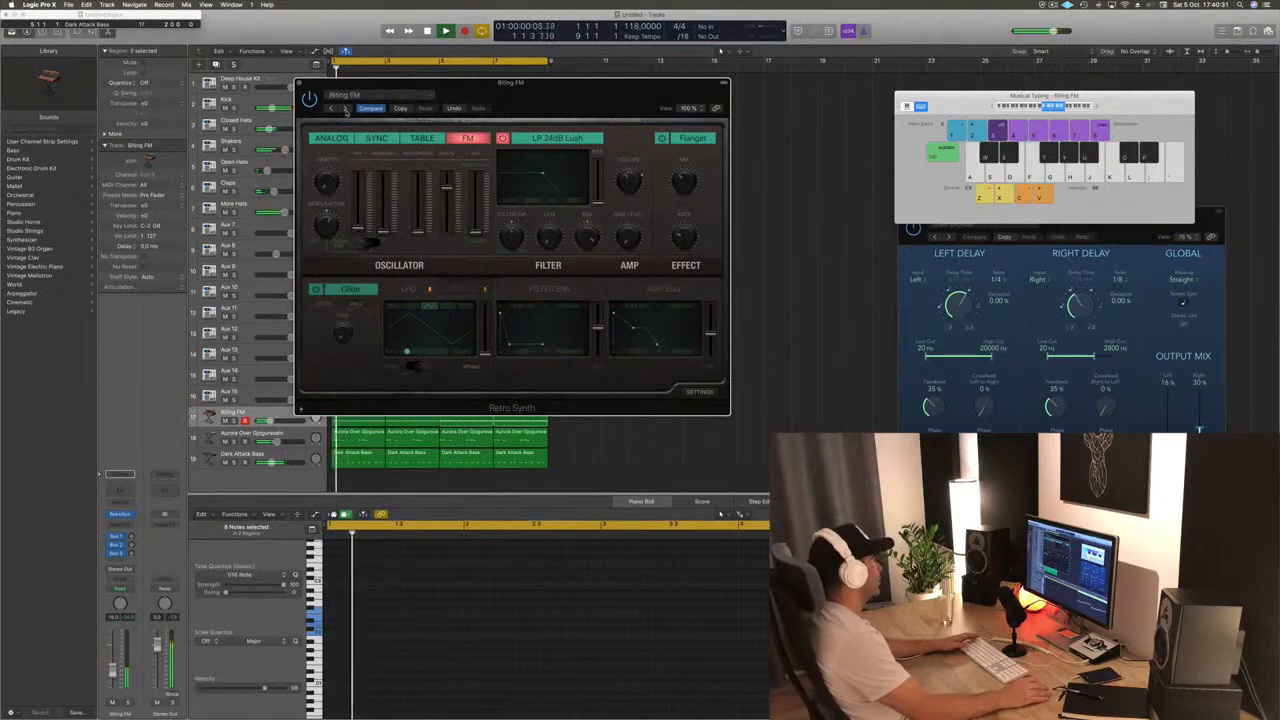
click(346, 109)
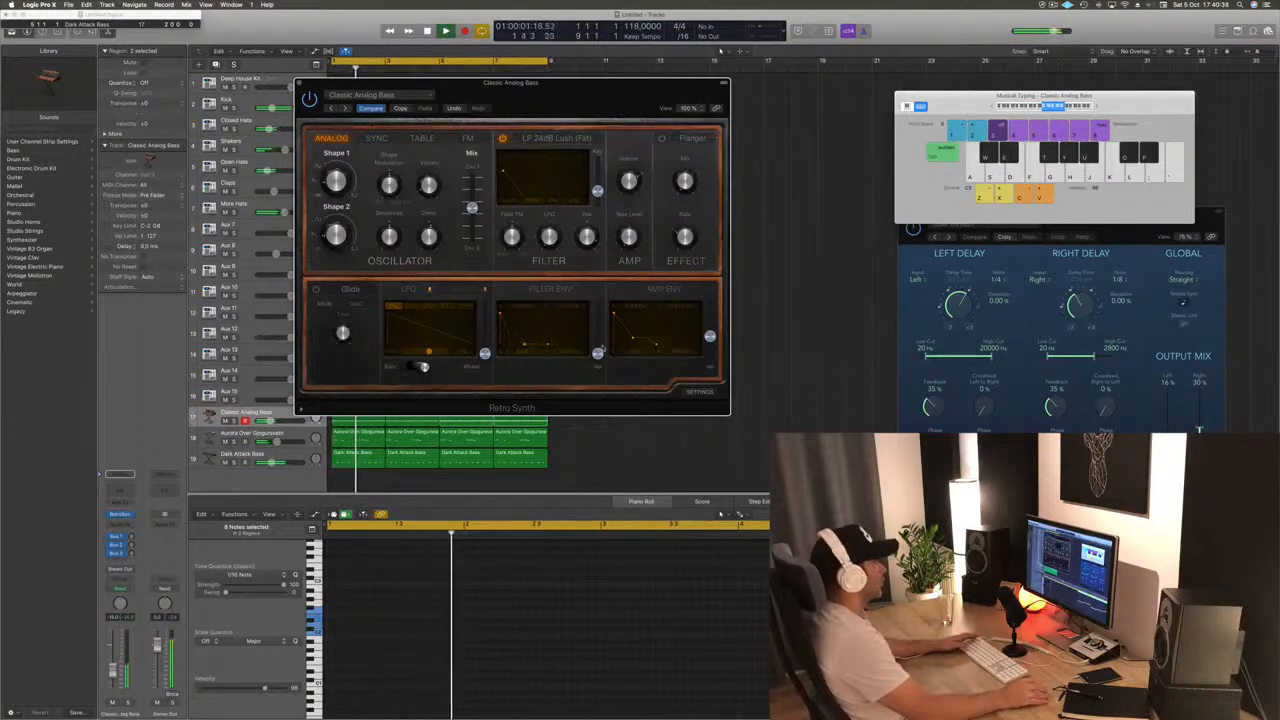
Reshape the filter envelope of Classic Analog Bass and nudge the track's volume up while the loop plays
drag(523, 345, 510, 318)
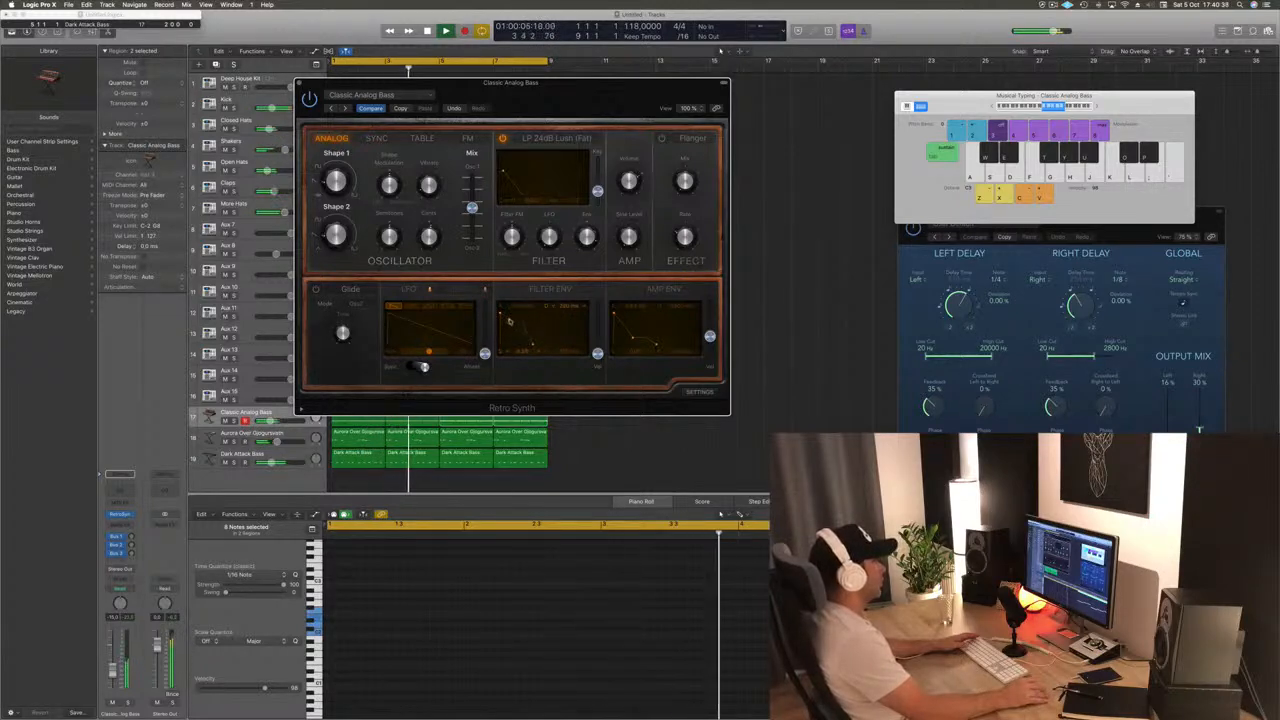
drag(589, 97, 836, 143)
key(space)
key(space)
drag(112, 671, 113, 668)
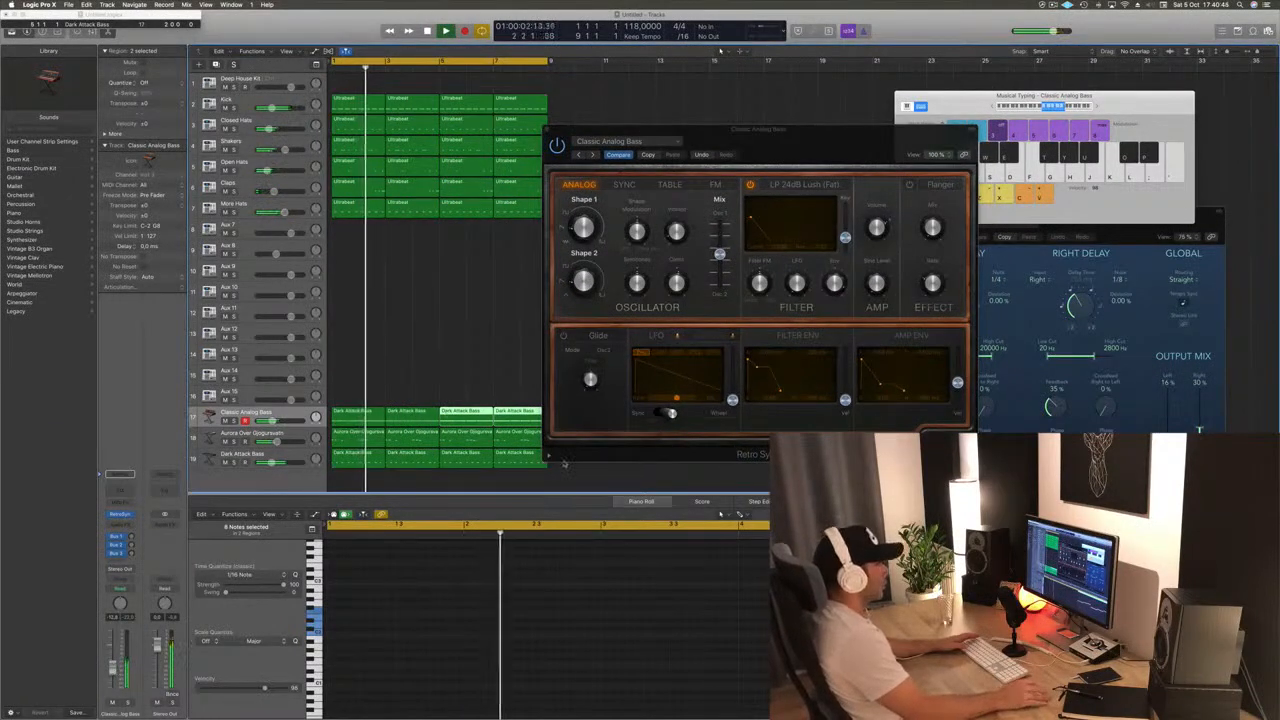
click(760, 369)
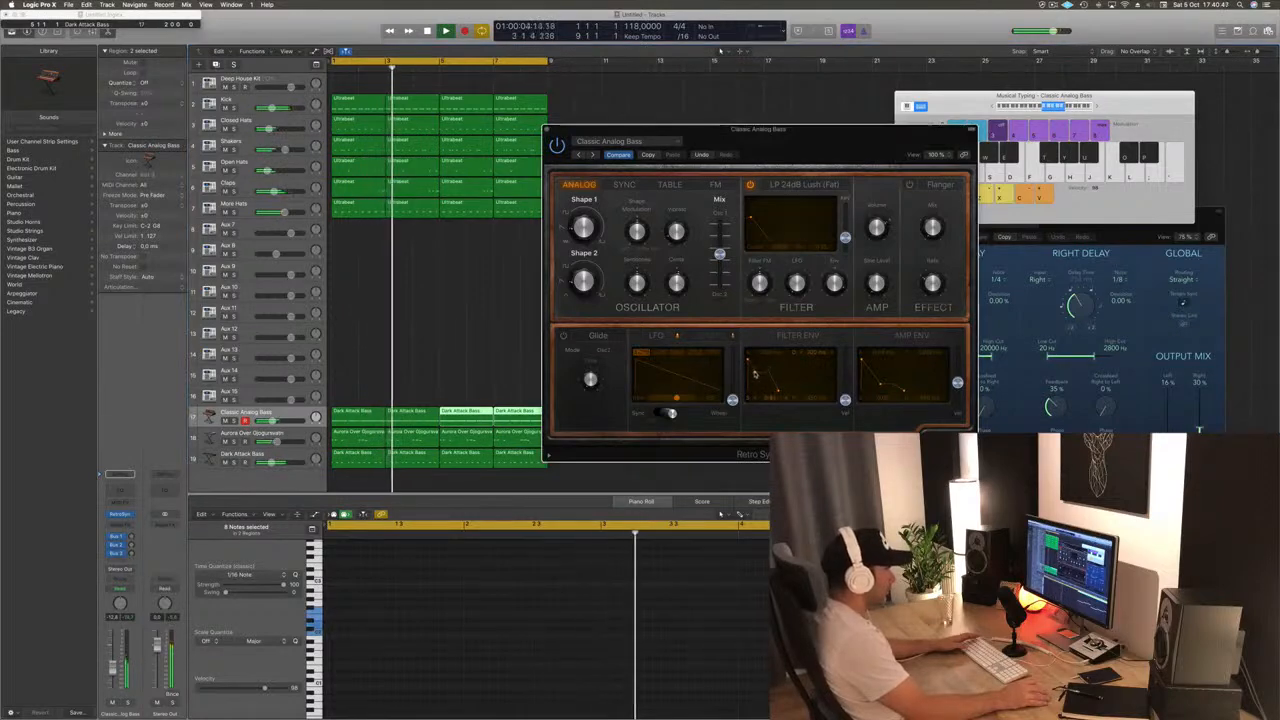
drag(766, 373, 752, 373)
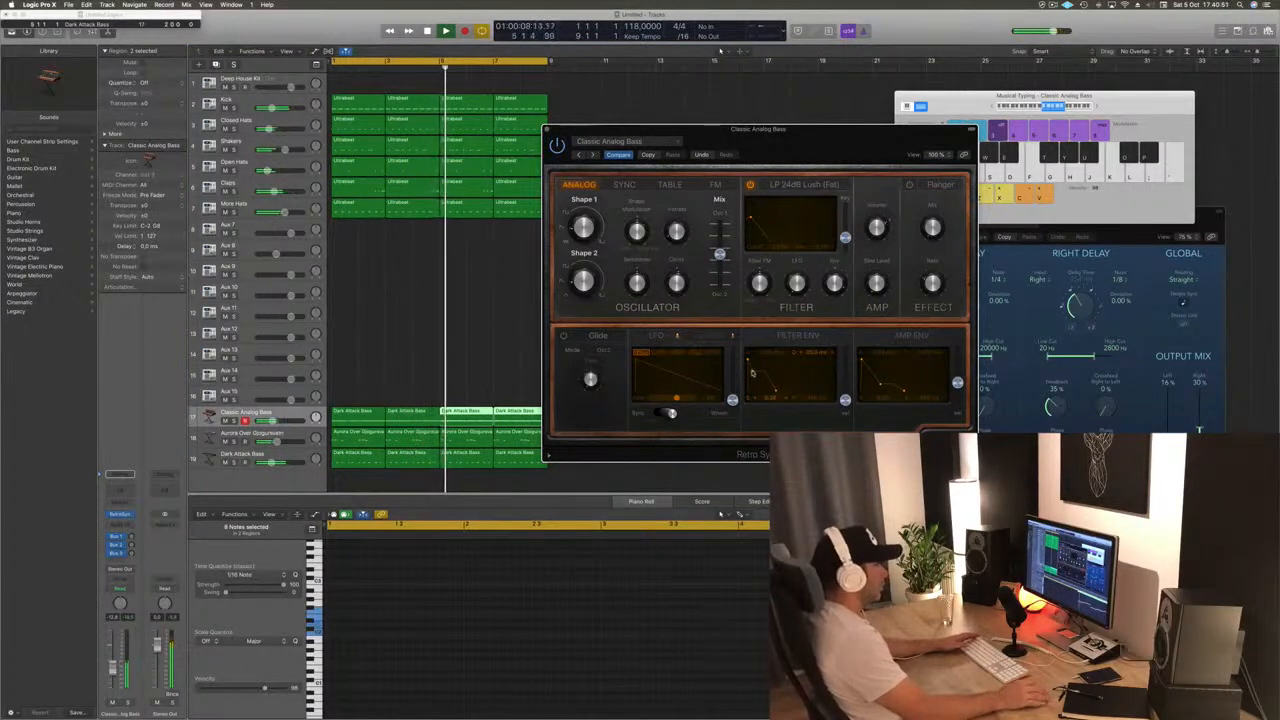
drag(804, 147, 818, 140)
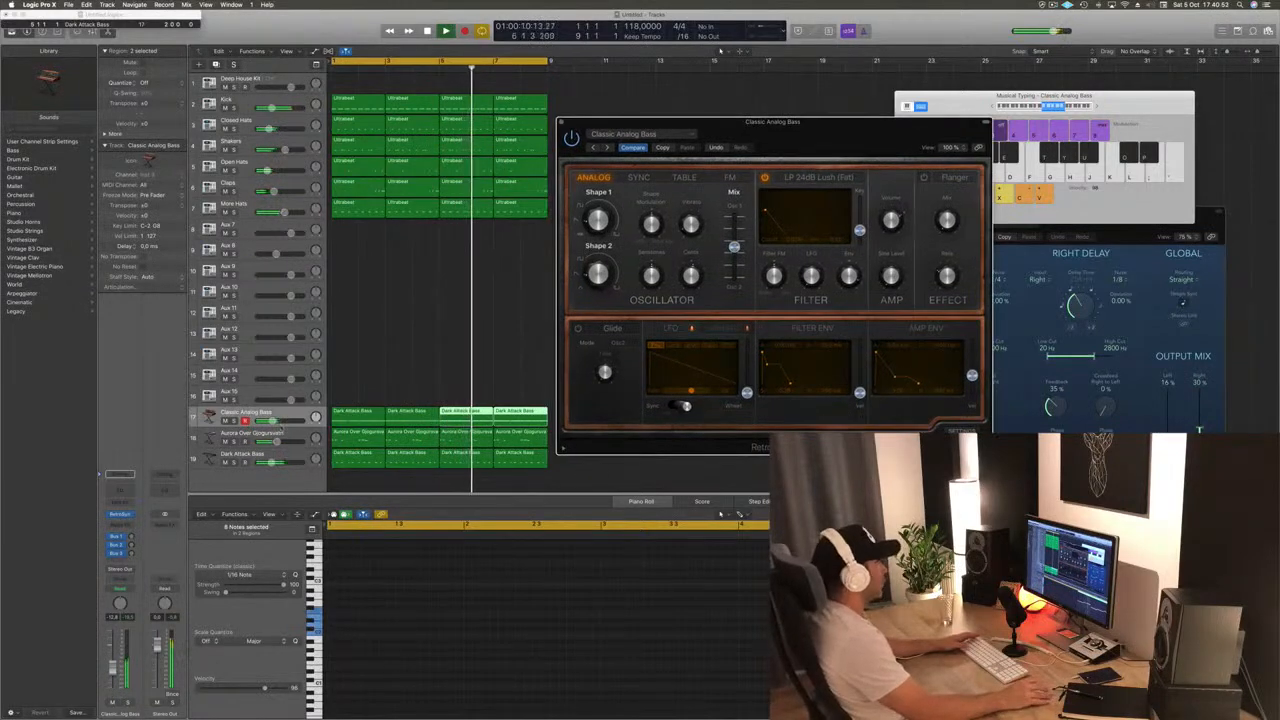
Solo the Classic Analog Bass track, fine-tune its volume, and unsolo it to hear it within the full loop
click(237, 427)
key(Return)
key(s)
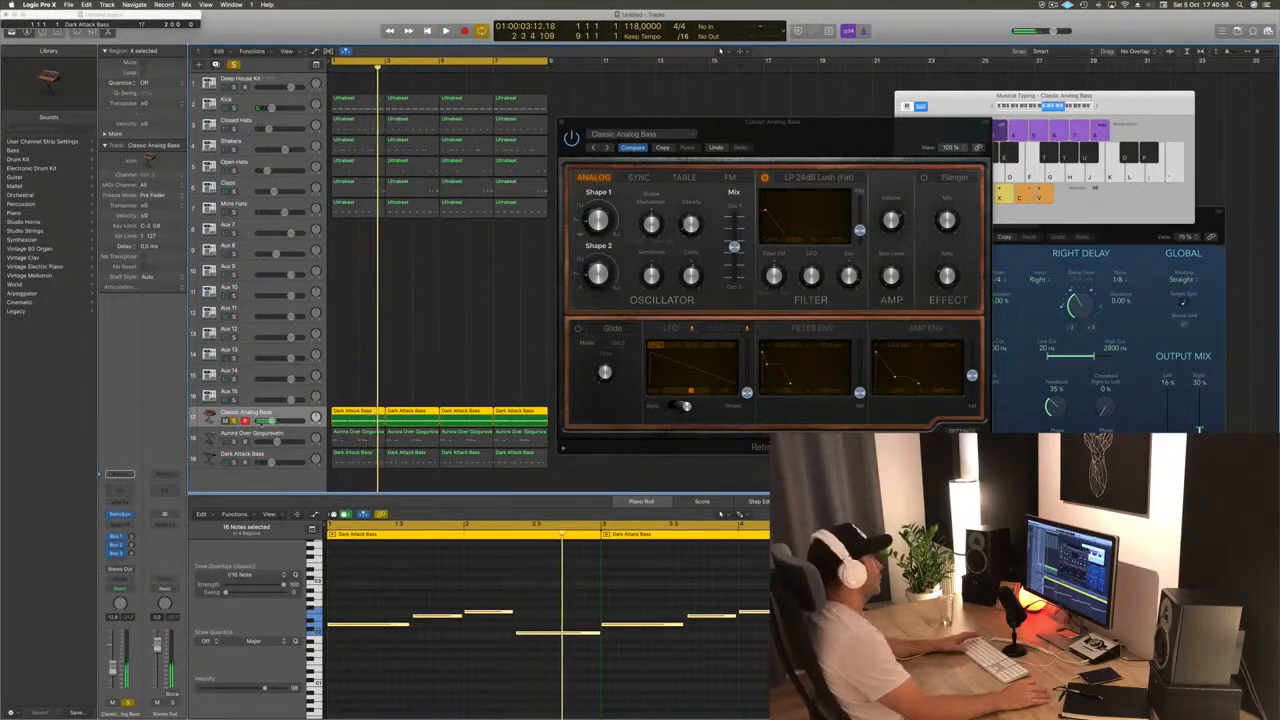
key(Return)
drag(271, 421, 273, 421)
key(Return)
key(s)
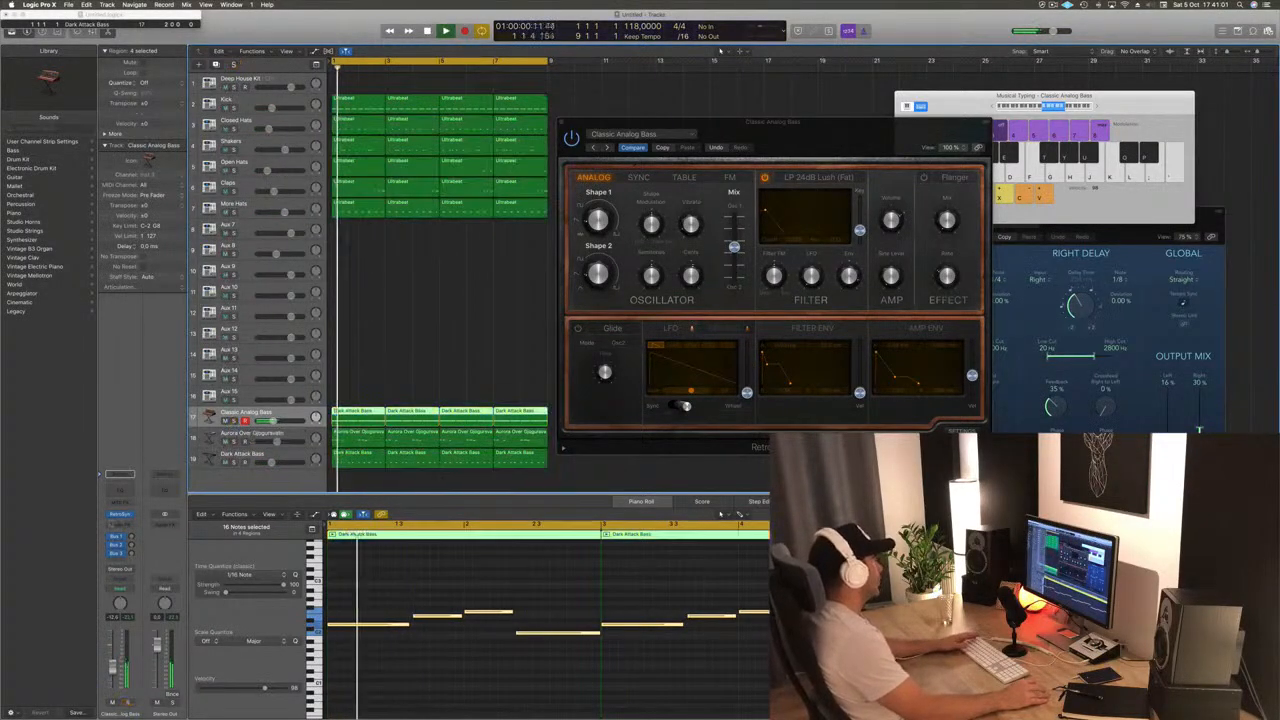
key(Return)
key(Return)
Select the Kick track and add a send to Bus 7 on its channel strip
click(257, 101)
key(space)
click(120, 559)
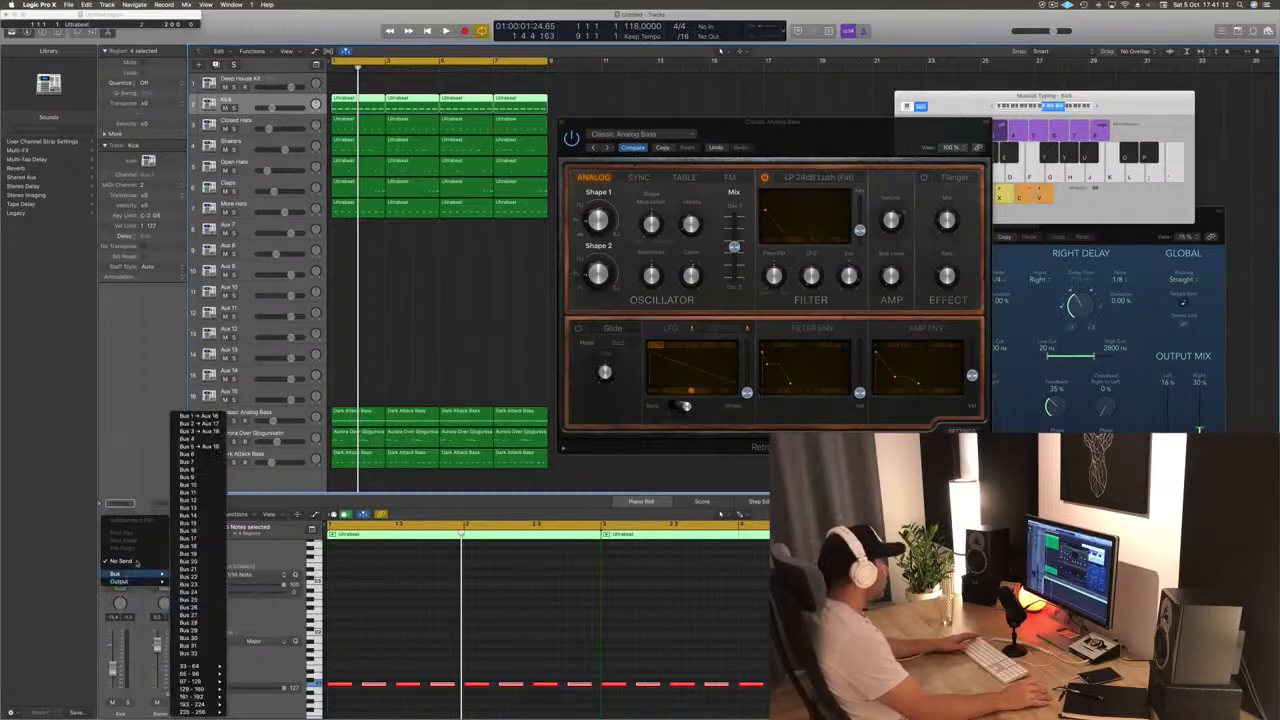
mouse_move(141, 574)
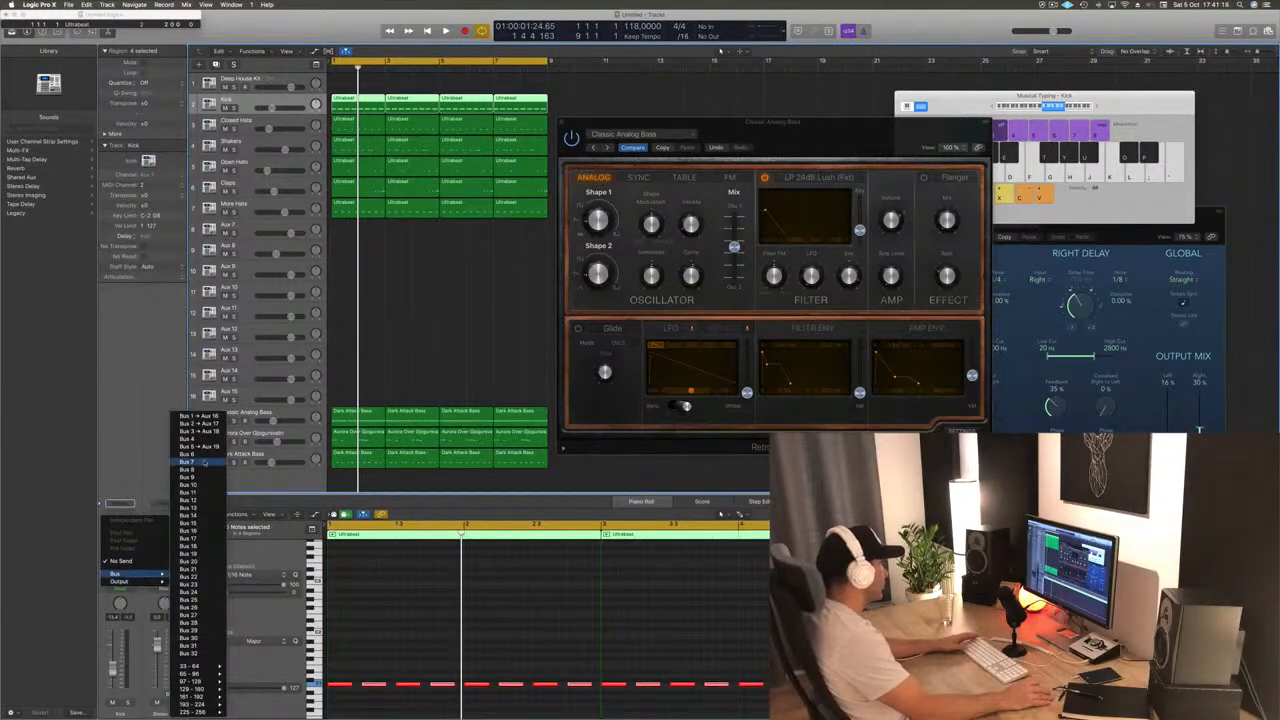
click(203, 462)
key(space)
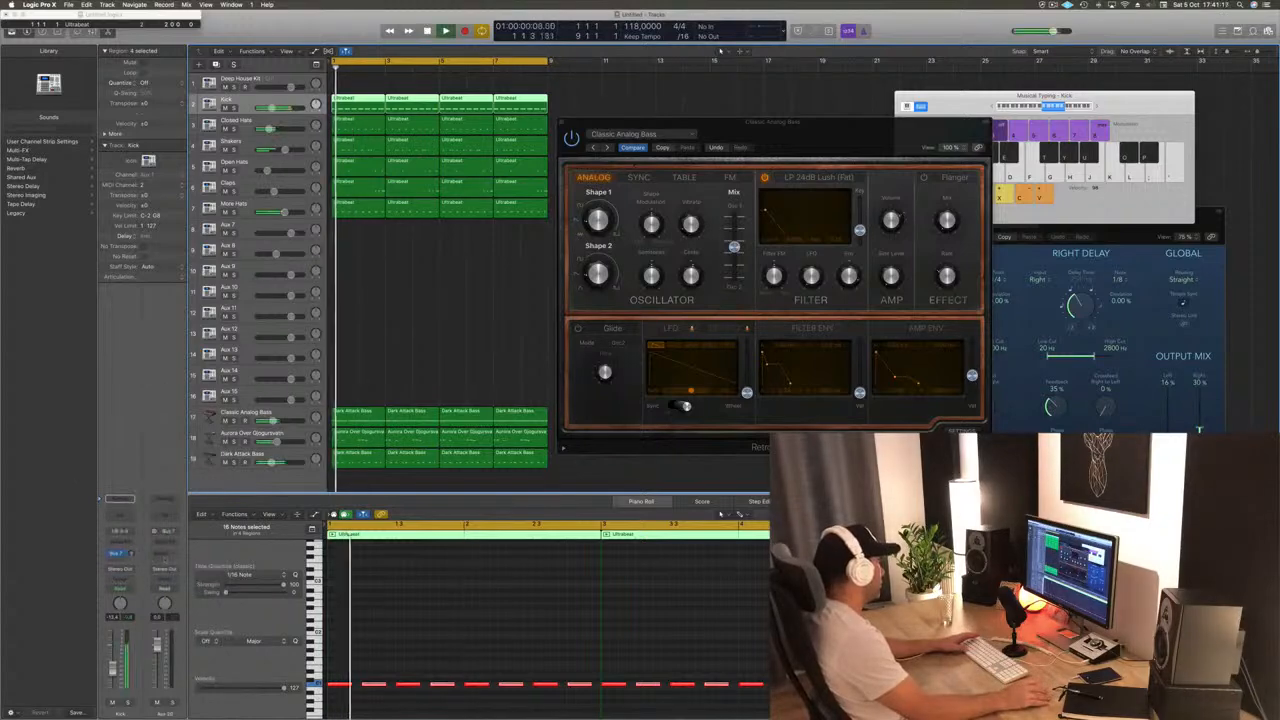
Remove the stereo output from the aux channel fed by Bus 7 and play the loop
click(170, 570)
click(175, 589)
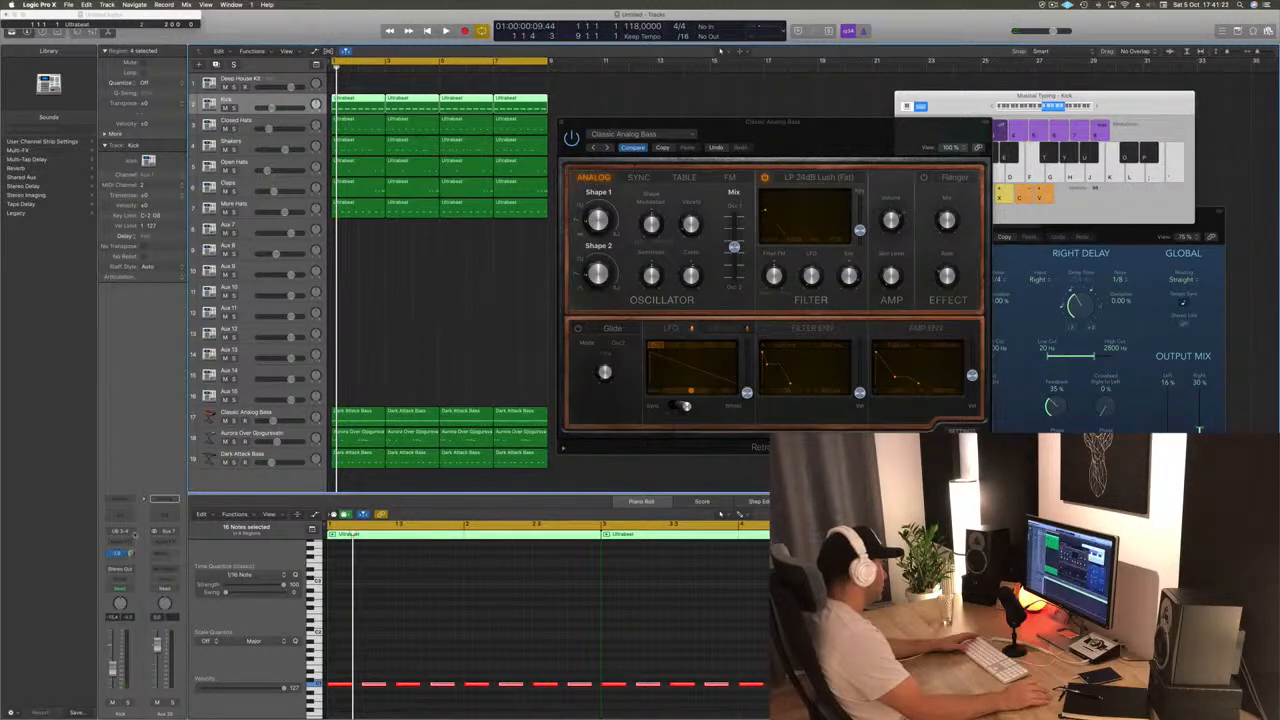
key(space)
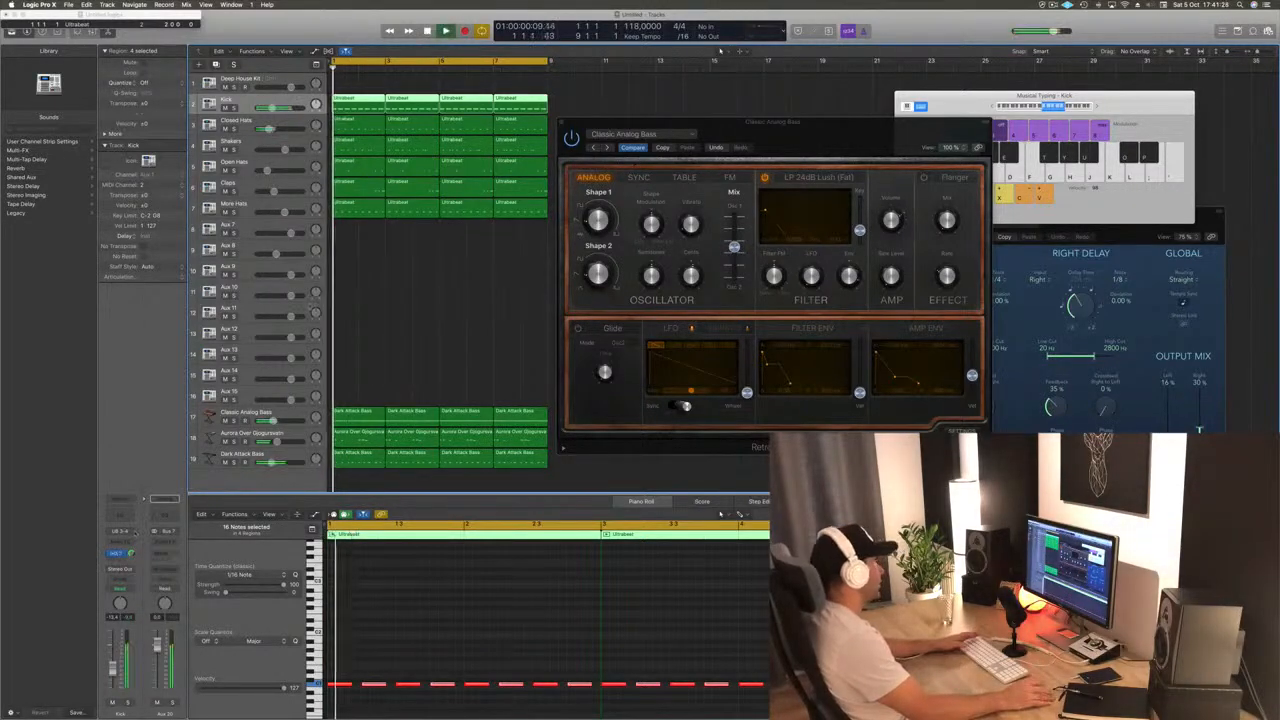
Insert a stereo Compressor on the Classic Analog Bass track and set its side chain input to Bus 7
click(304, 414)
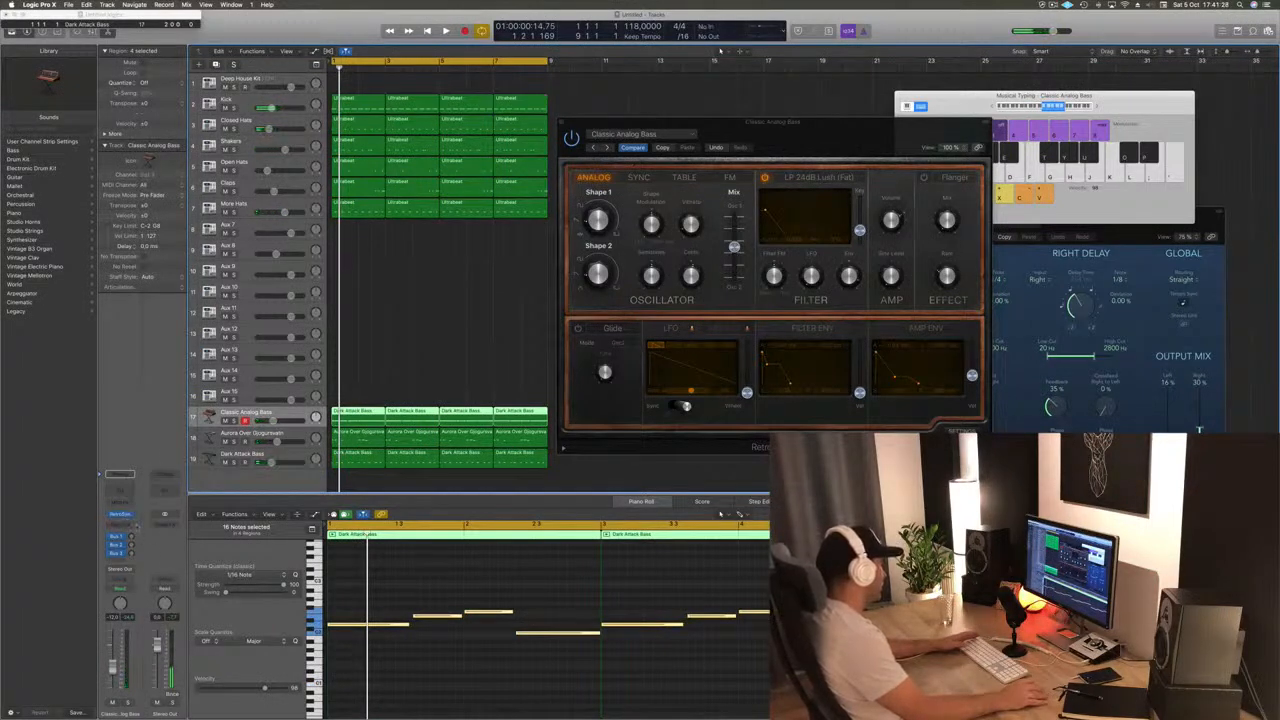
click(122, 527)
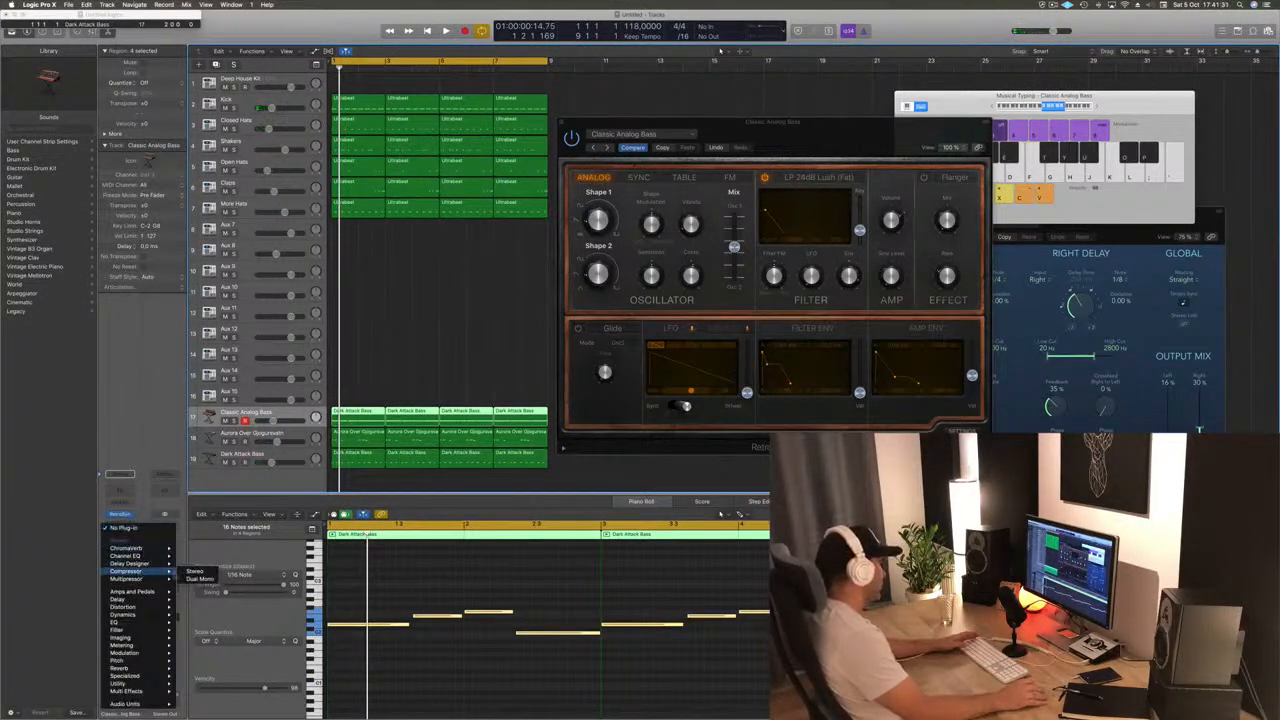
click(194, 572)
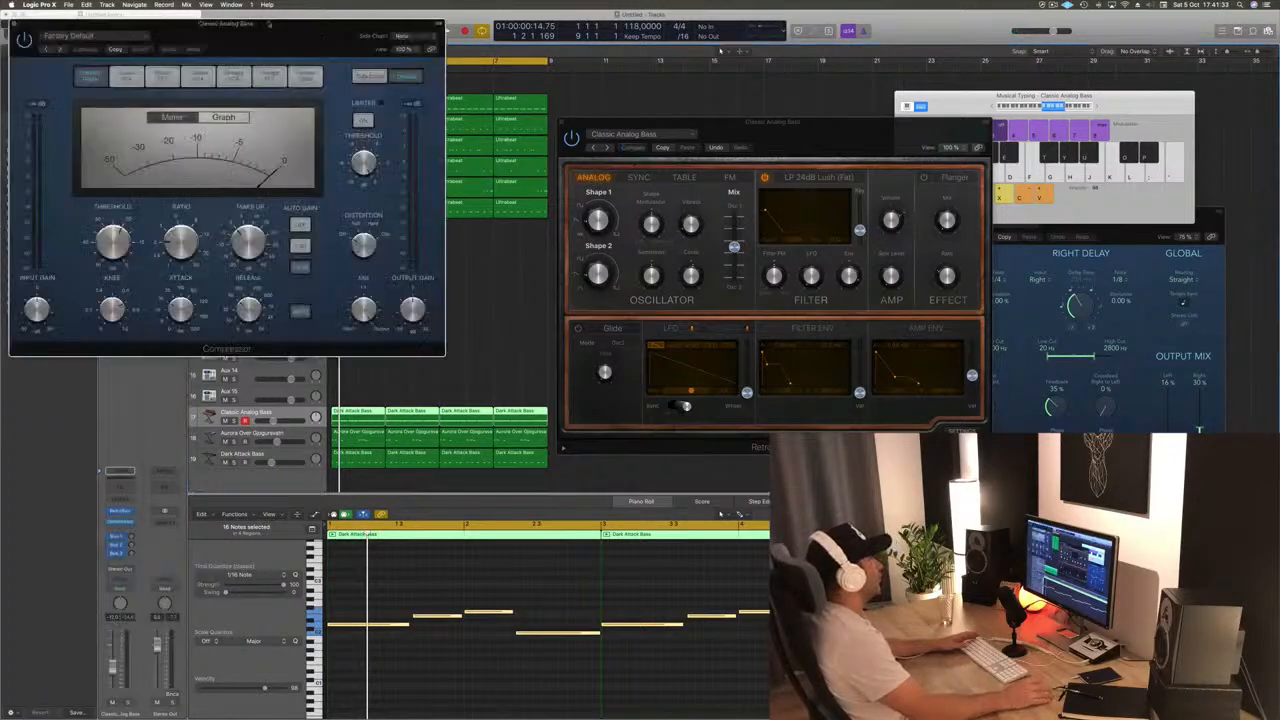
drag(239, 28, 590, 73)
mouse_move(750, 113)
click(822, 147)
drag(690, 74, 883, 103)
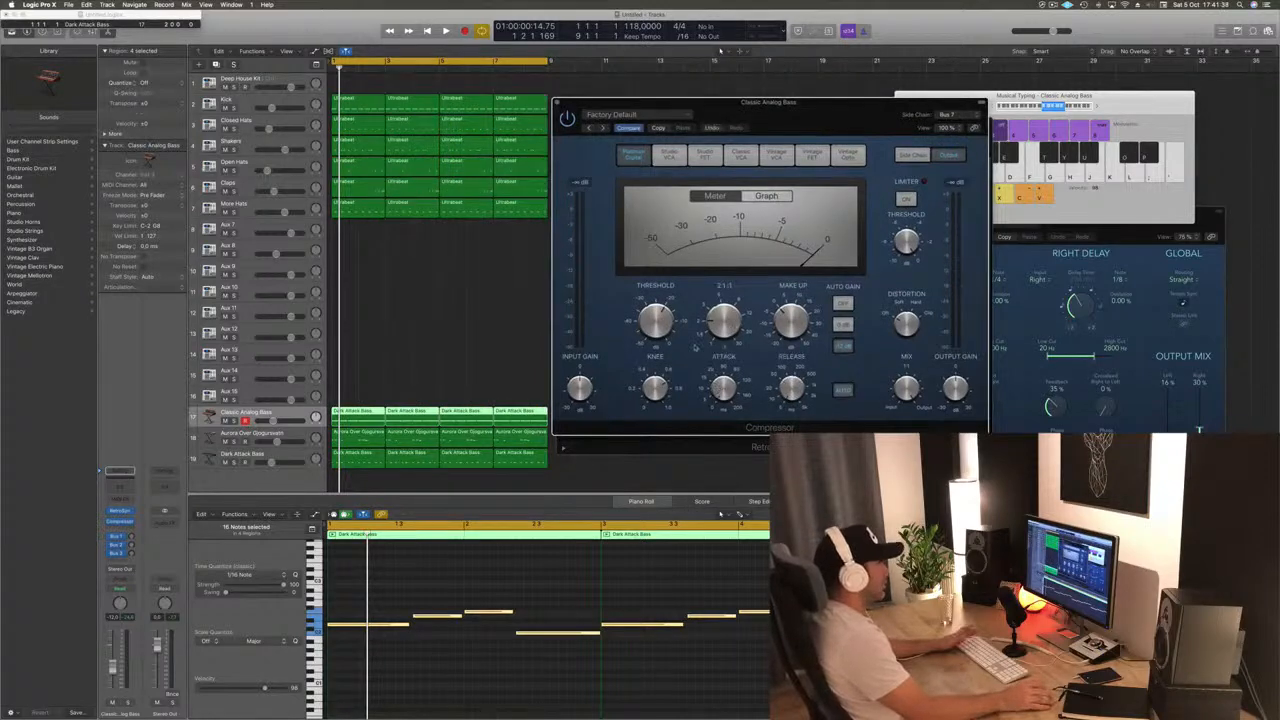
Play the loop from the start to check the side-chained Compressor, moving its window lower
key(space)
drag(708, 102, 724, 163)
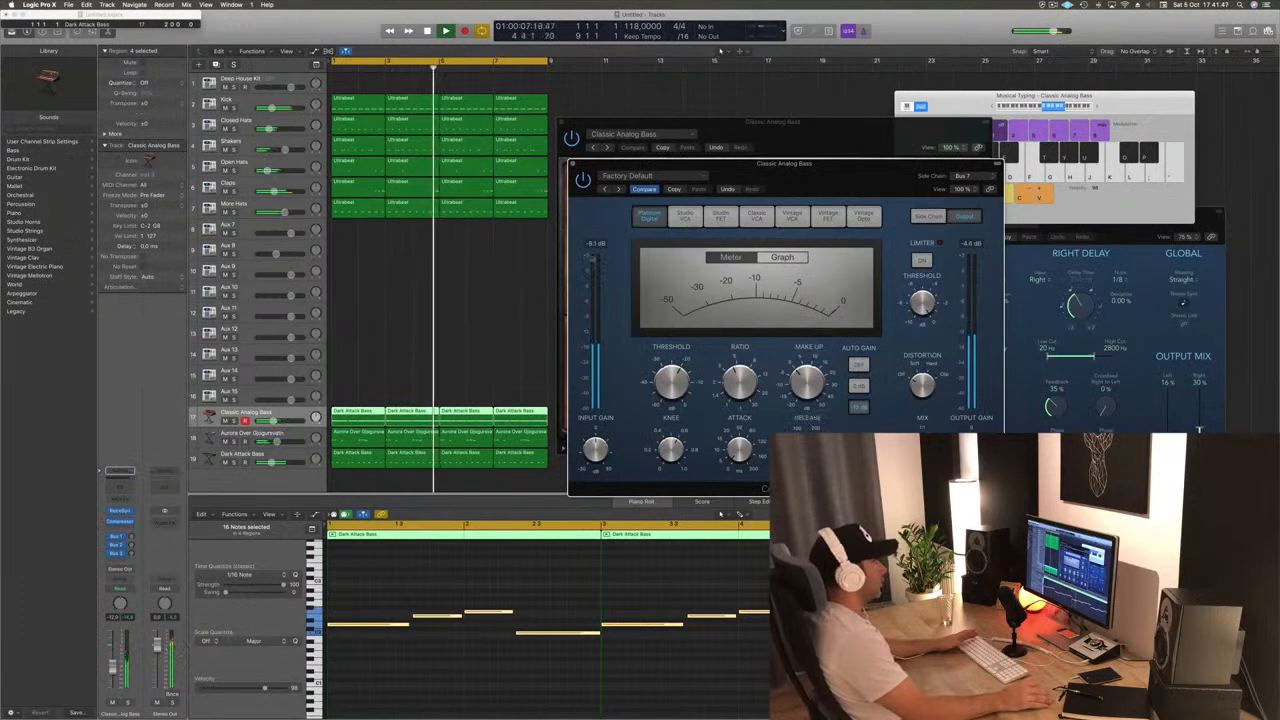
key(Return)
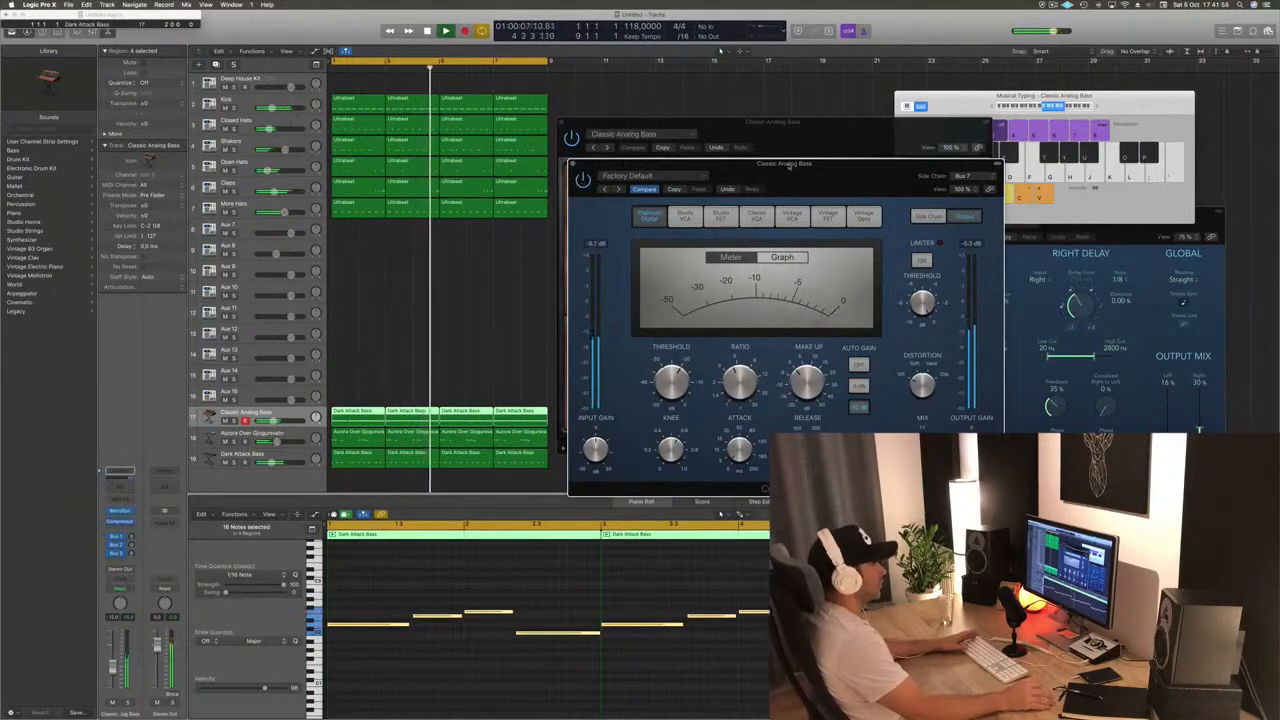
Close the Compressor and Retro Synth windows of the Classic Analog Bass track and stop playback
drag(782, 163, 704, 163)
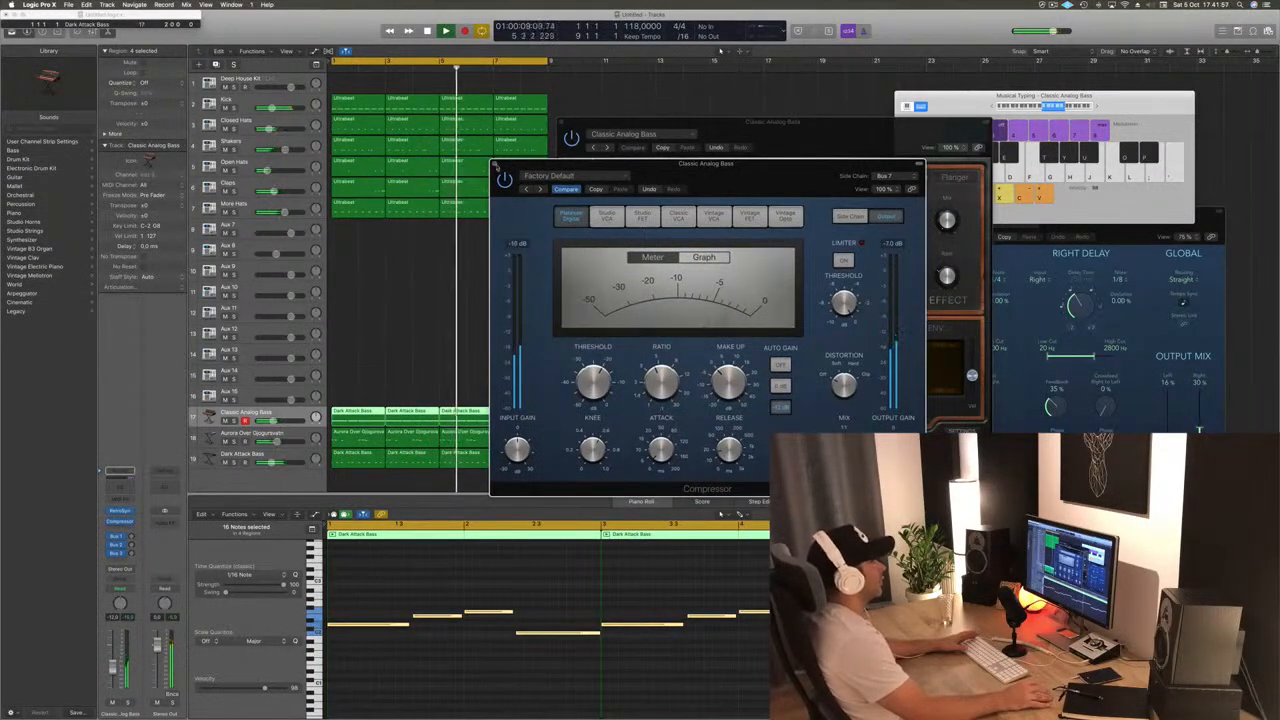
click(496, 165)
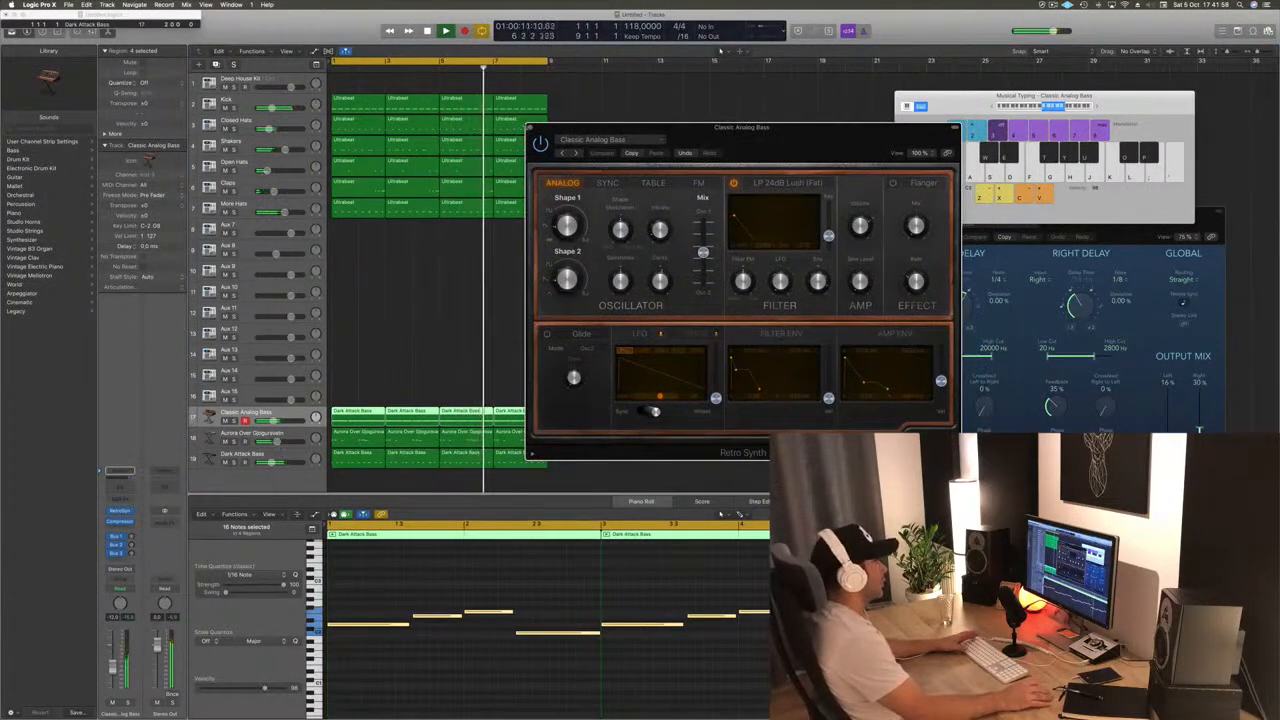
click(530, 128)
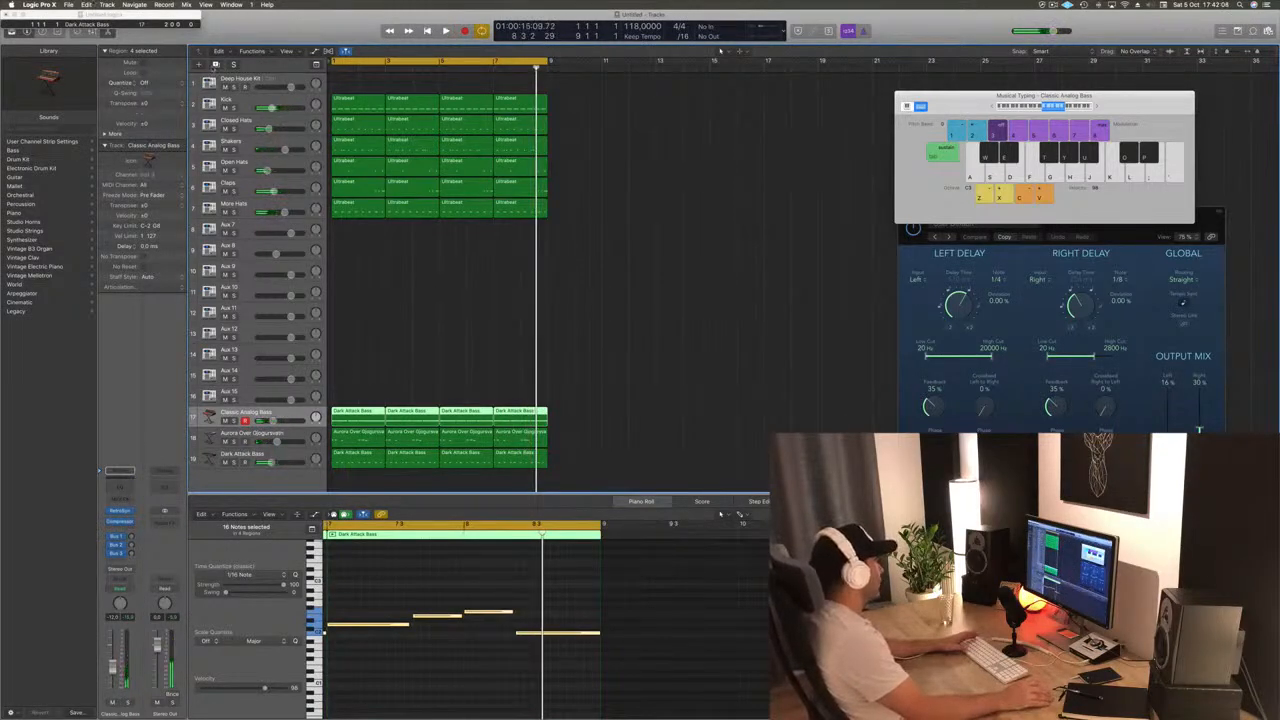
Duplicate the Classic Analog Bass track above the original, copy the first bass region onto it, and play from the start
key(super+d)
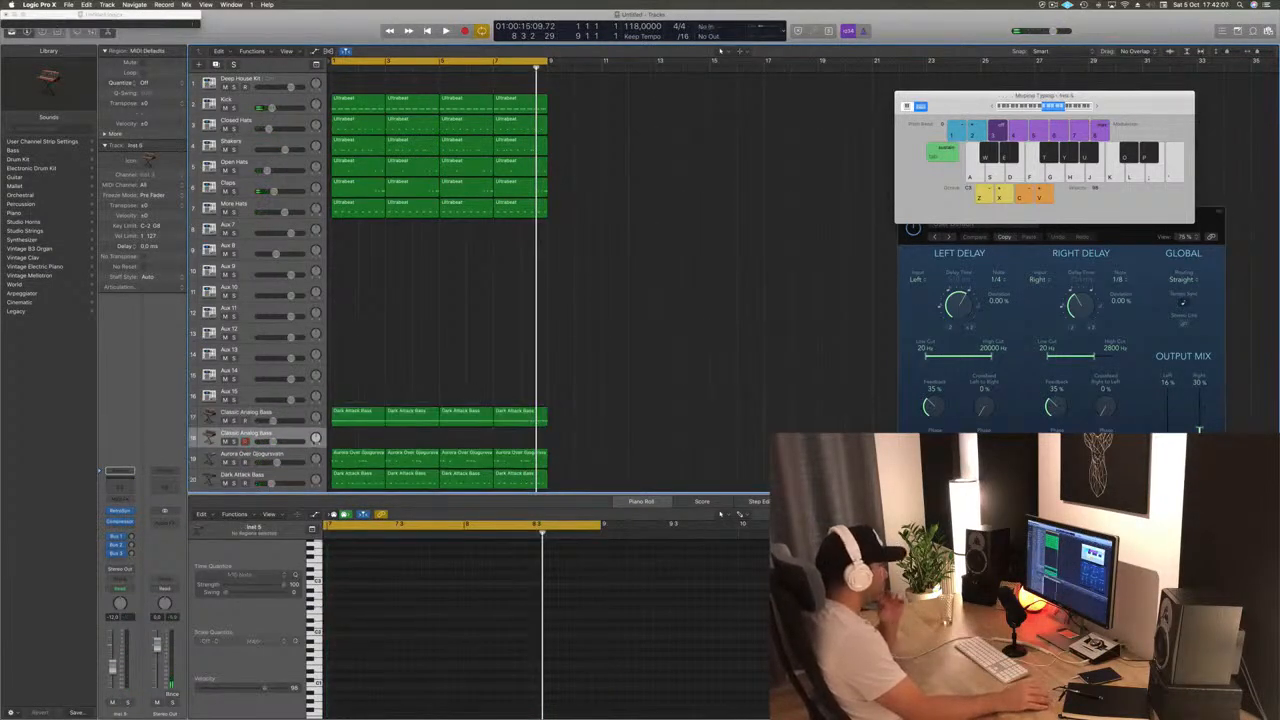
drag(301, 440, 356, 411)
click(353, 438)
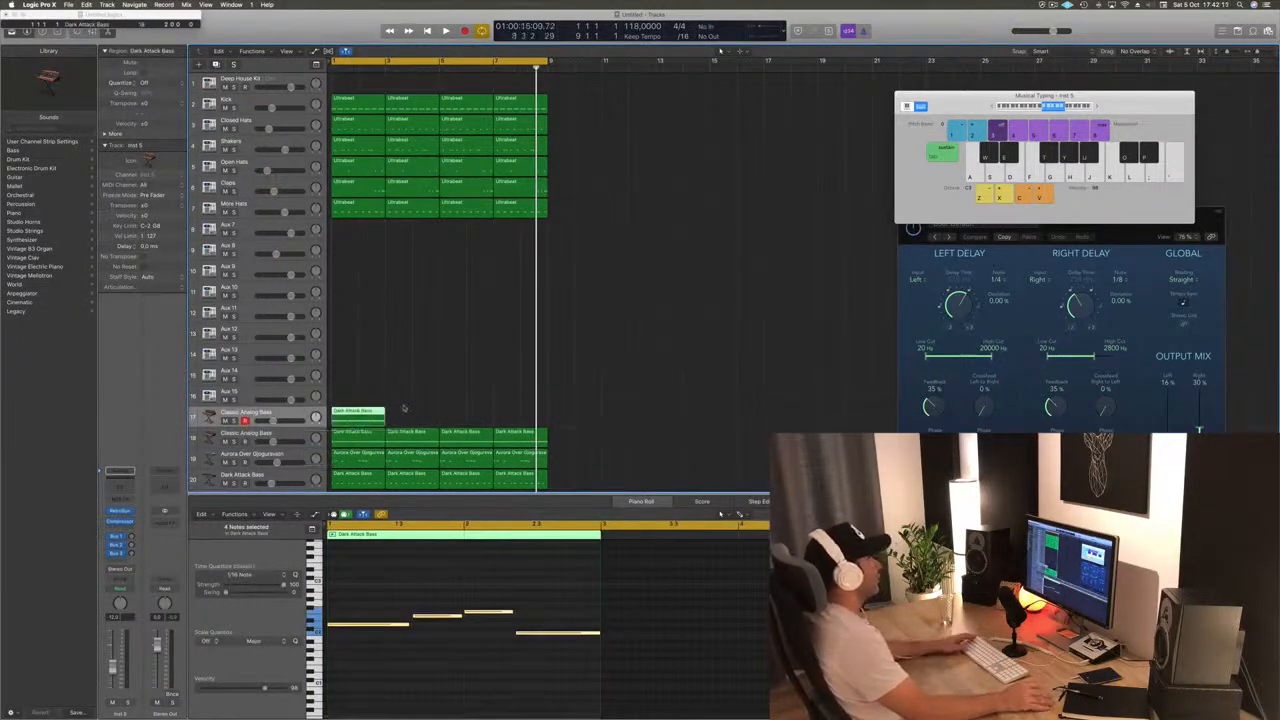
key(Return)
key(space)
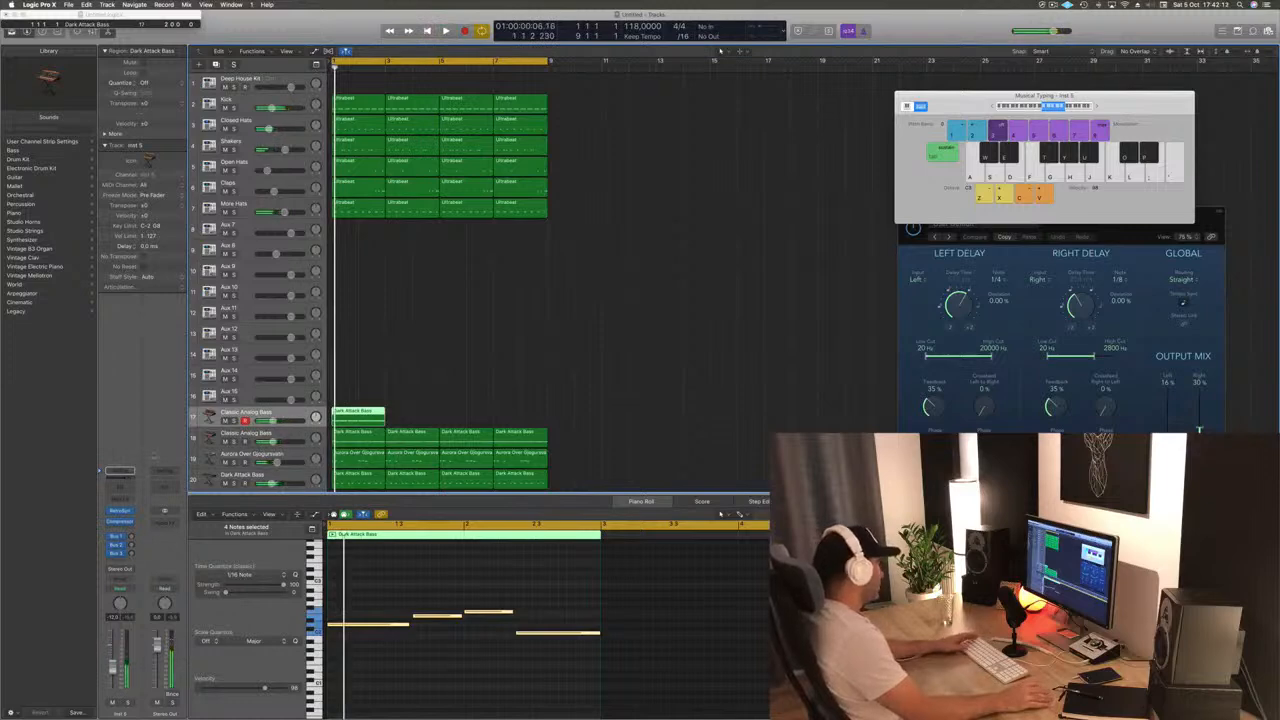
Insert the Chord Trigger MIDI effect on the duplicated bass track and play the loop, moving its window clear of the tracks
click(120, 500)
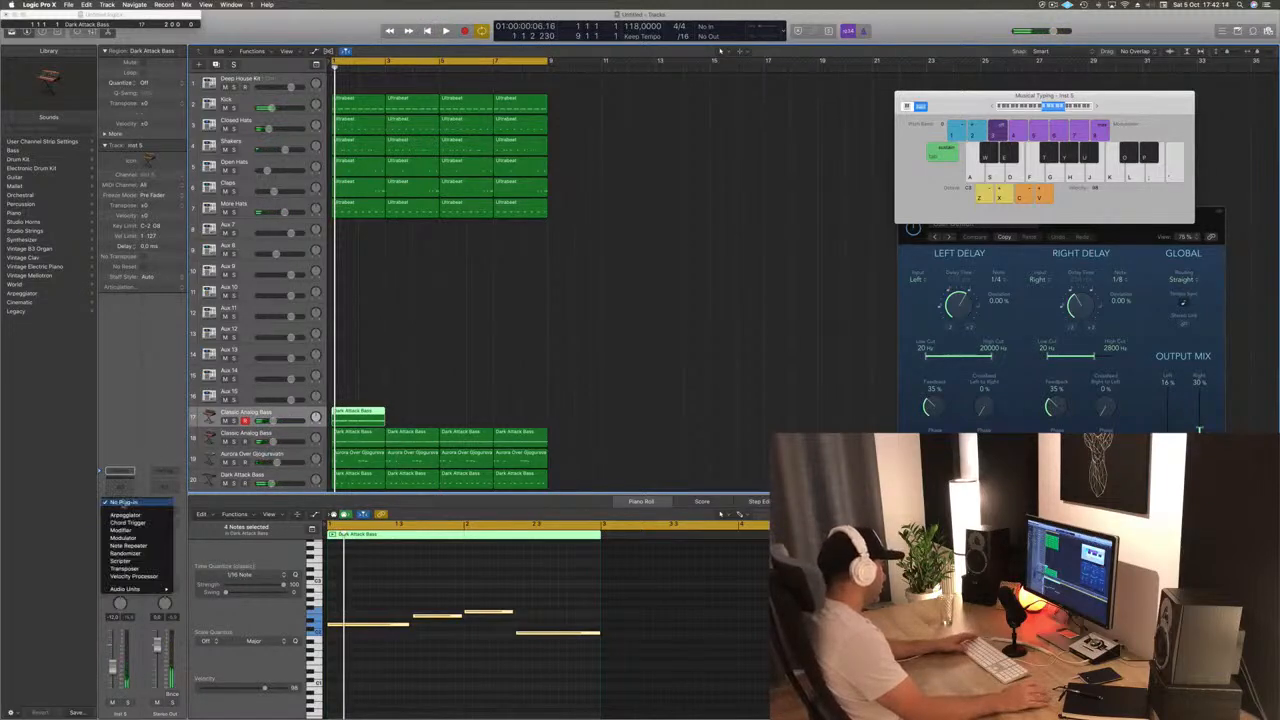
click(128, 522)
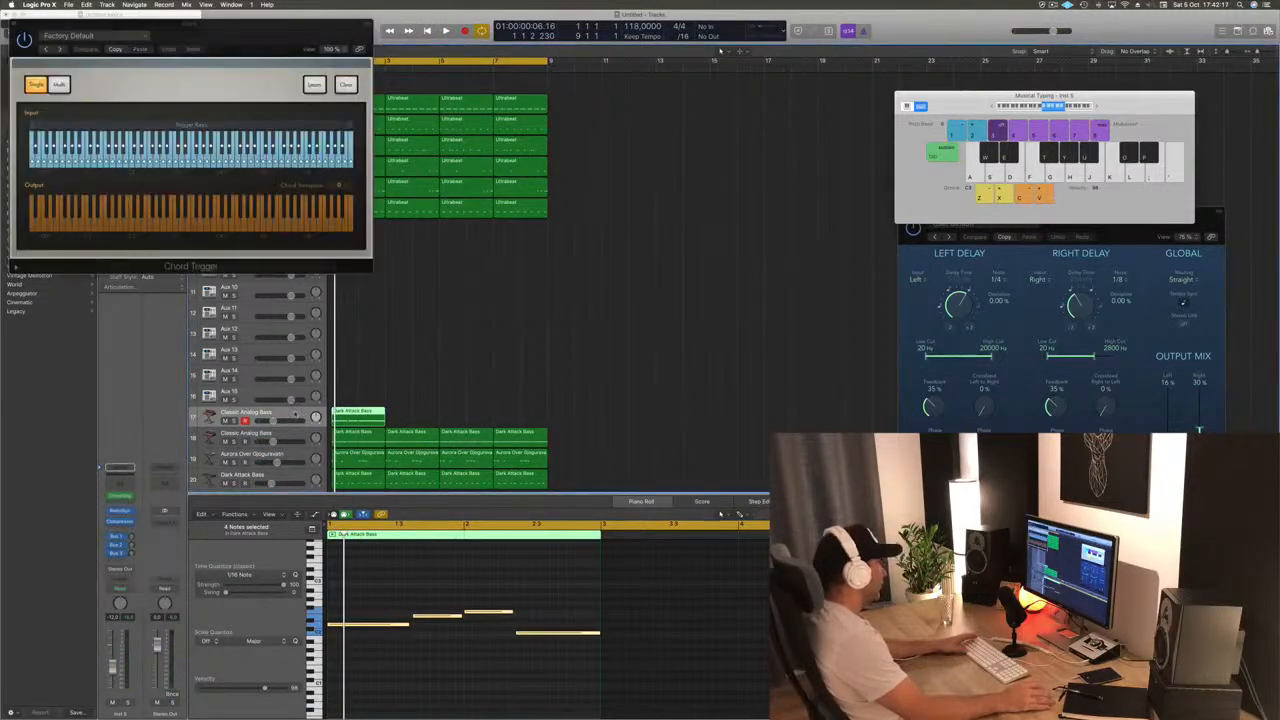
drag(68, 29, 676, 43)
key(space)
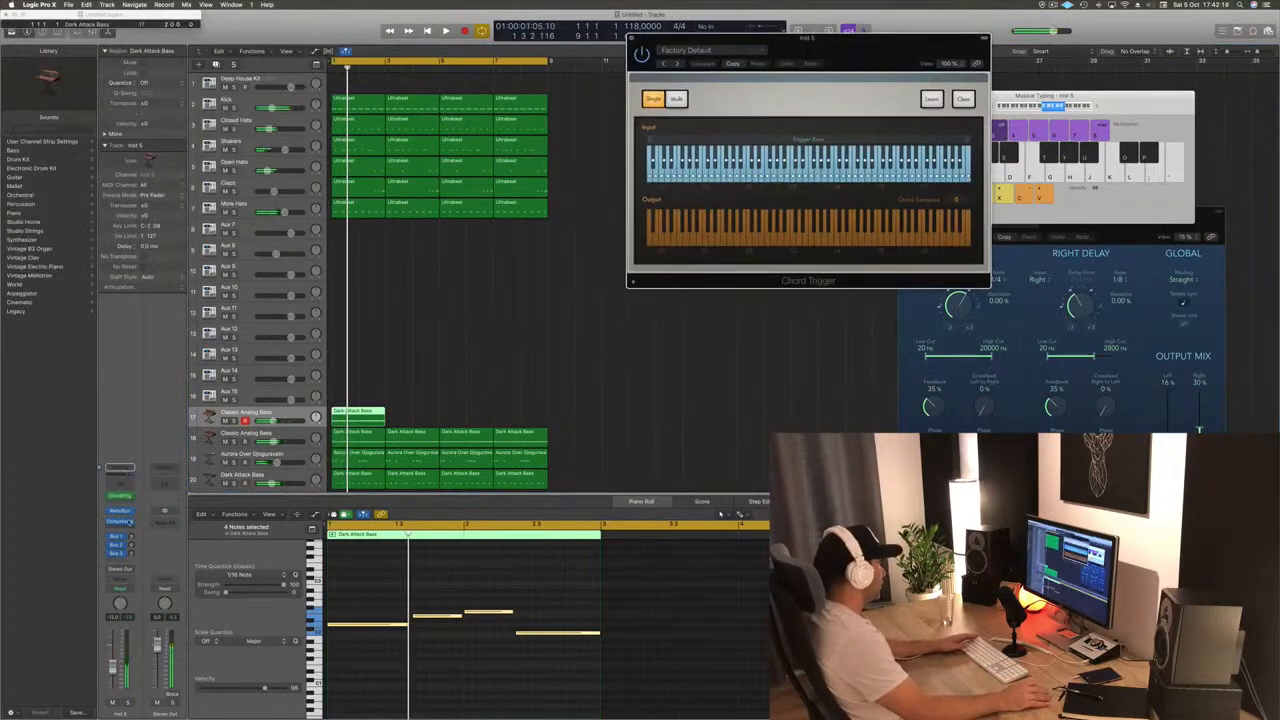
Replace the Retro Synth on the duplicated track with a stereo Alchemy instrument and move its window over the empty arrange area
click(125, 511)
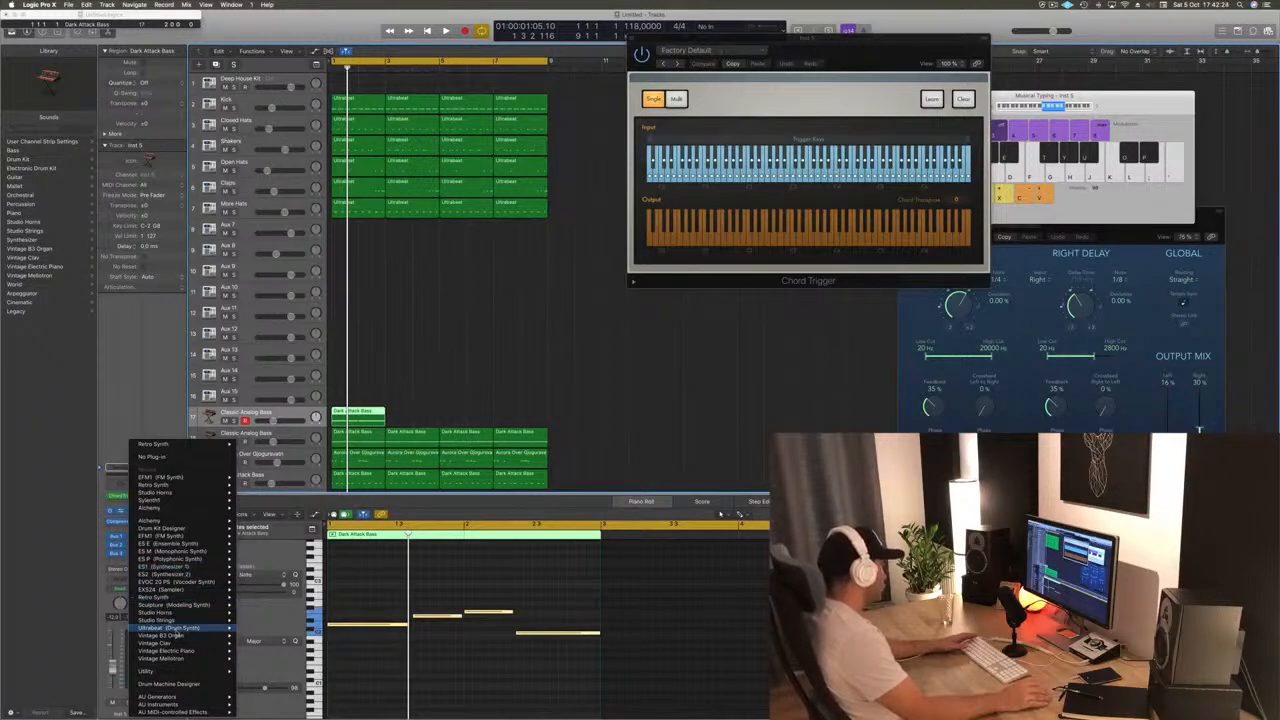
mouse_move(201, 525)
click(260, 522)
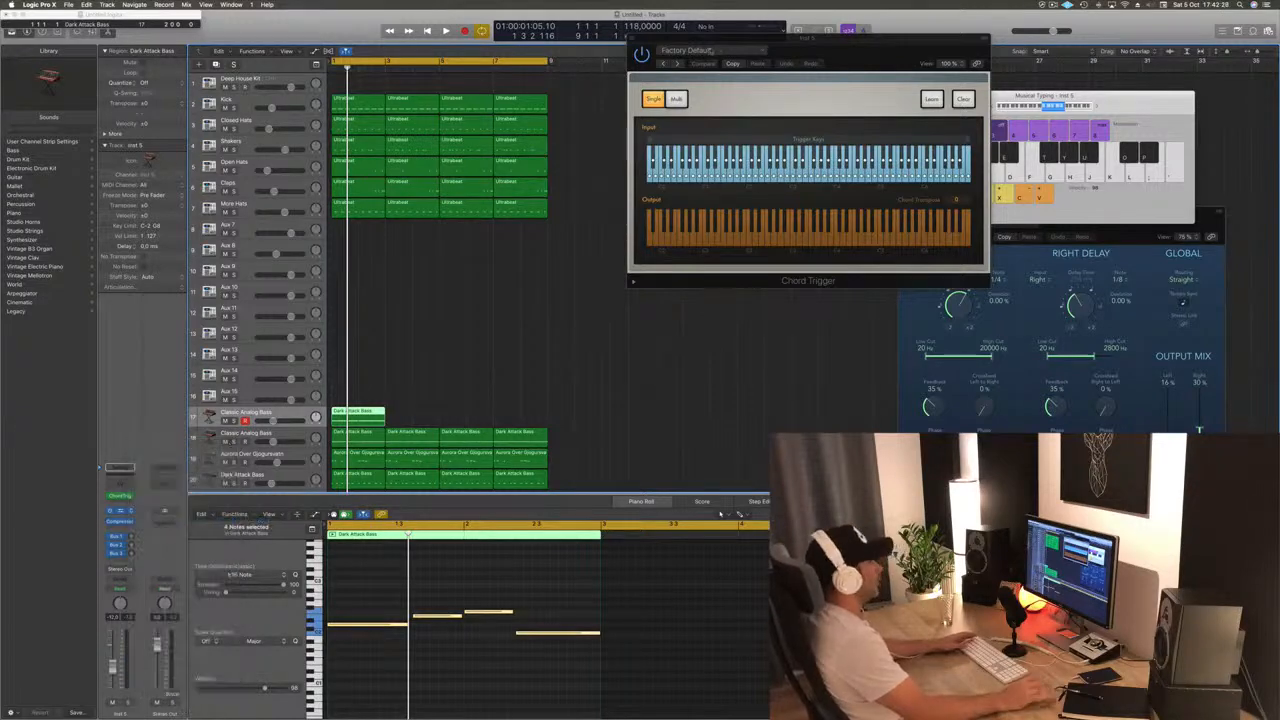
drag(288, 35, 800, 195)
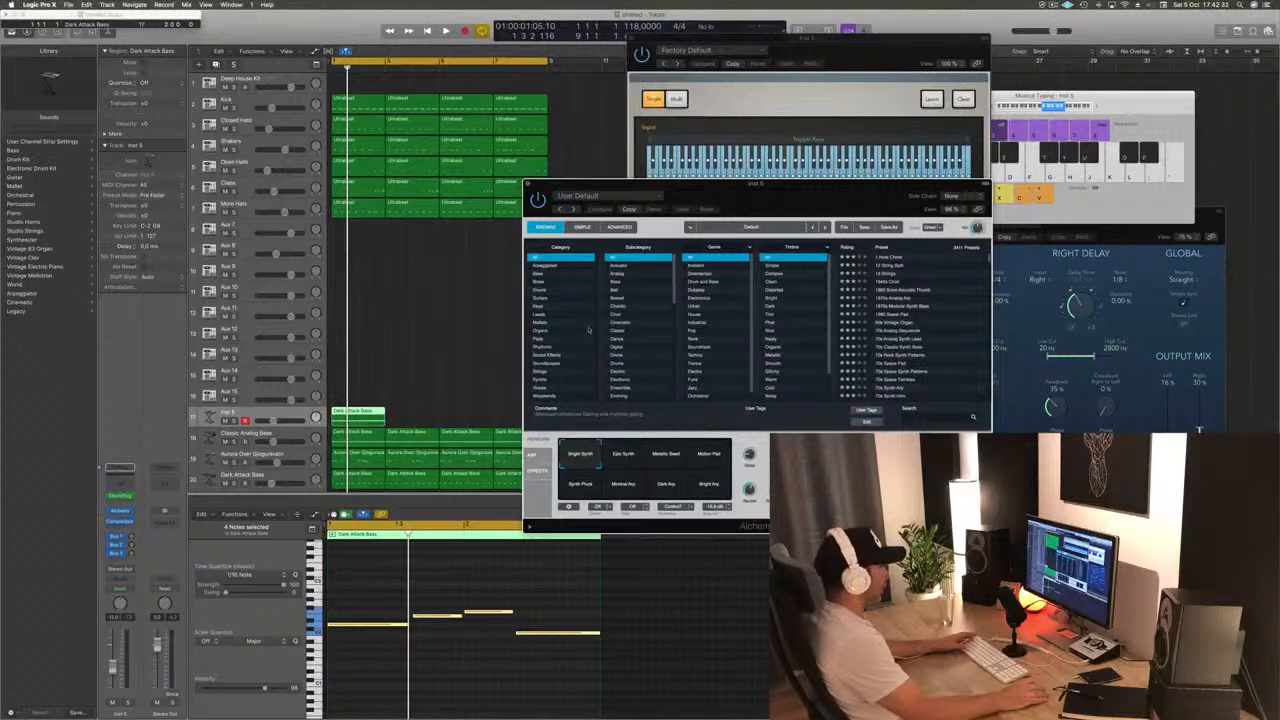
Load the Dark Universe preset from Alchemy's Pads category, then play the loop and lower the track's volume slightly
click(543, 341)
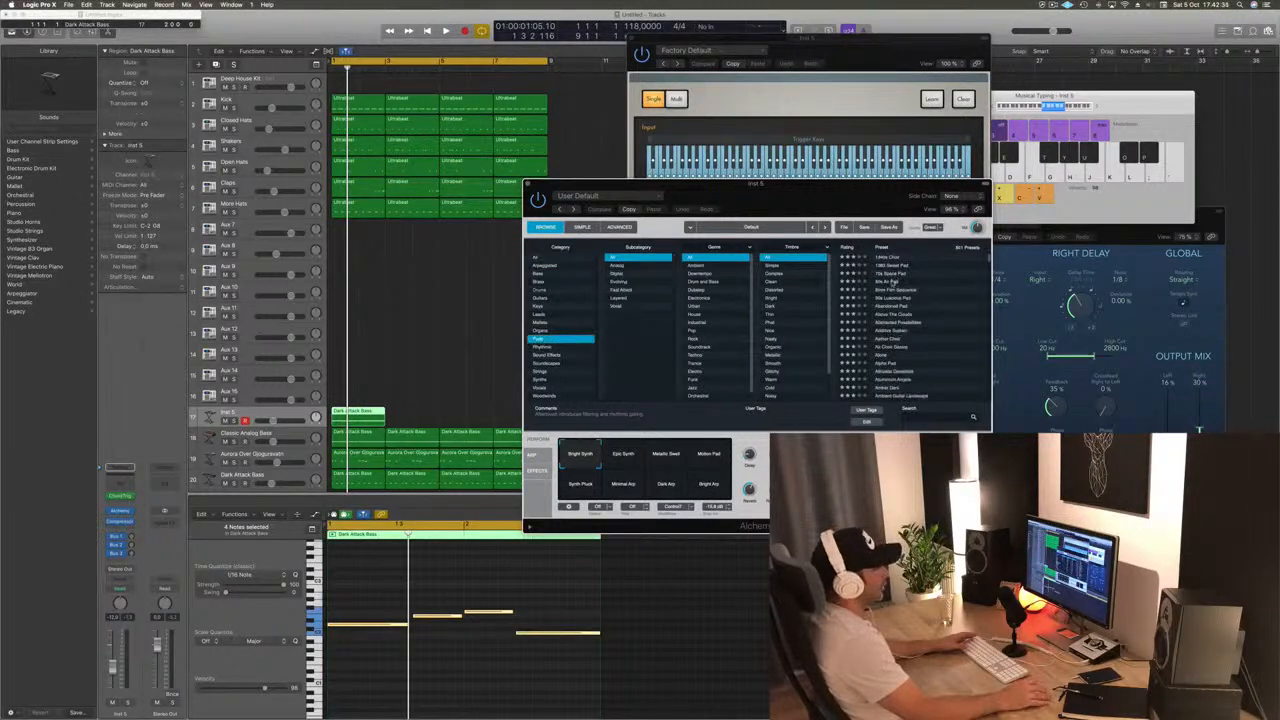
scroll(924, 313, down, 10)
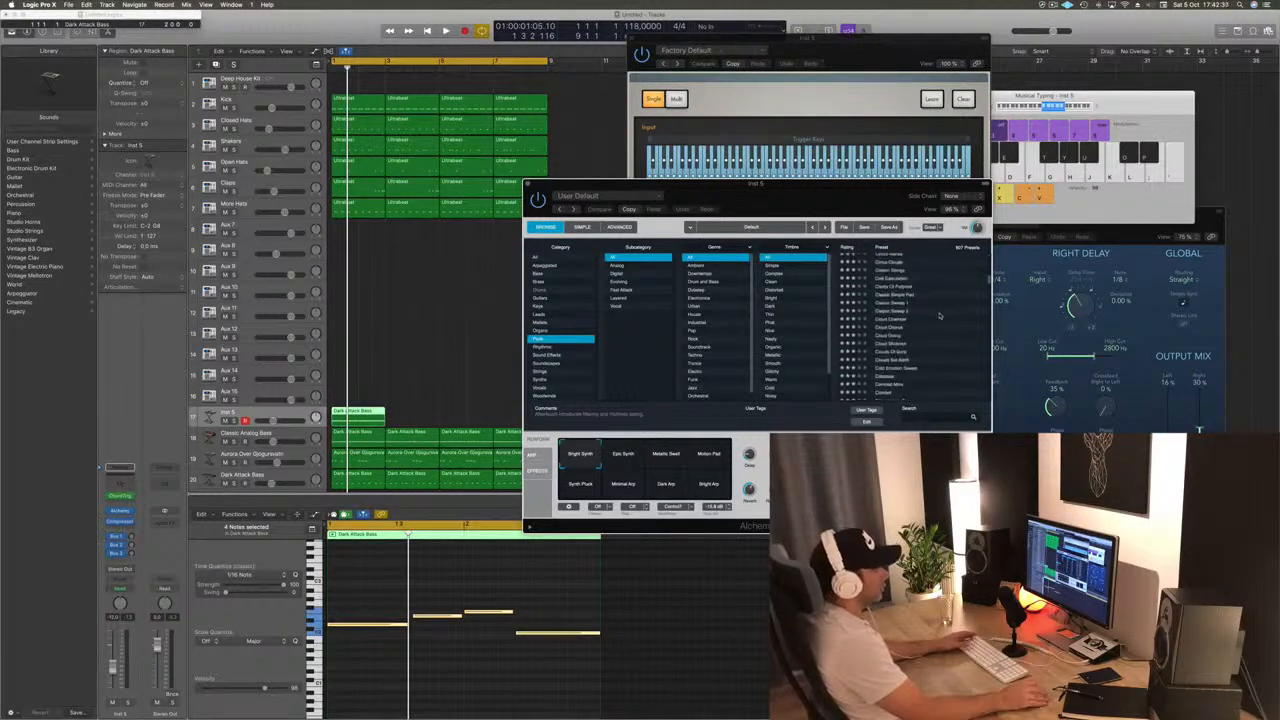
scroll(940, 327, down, 10)
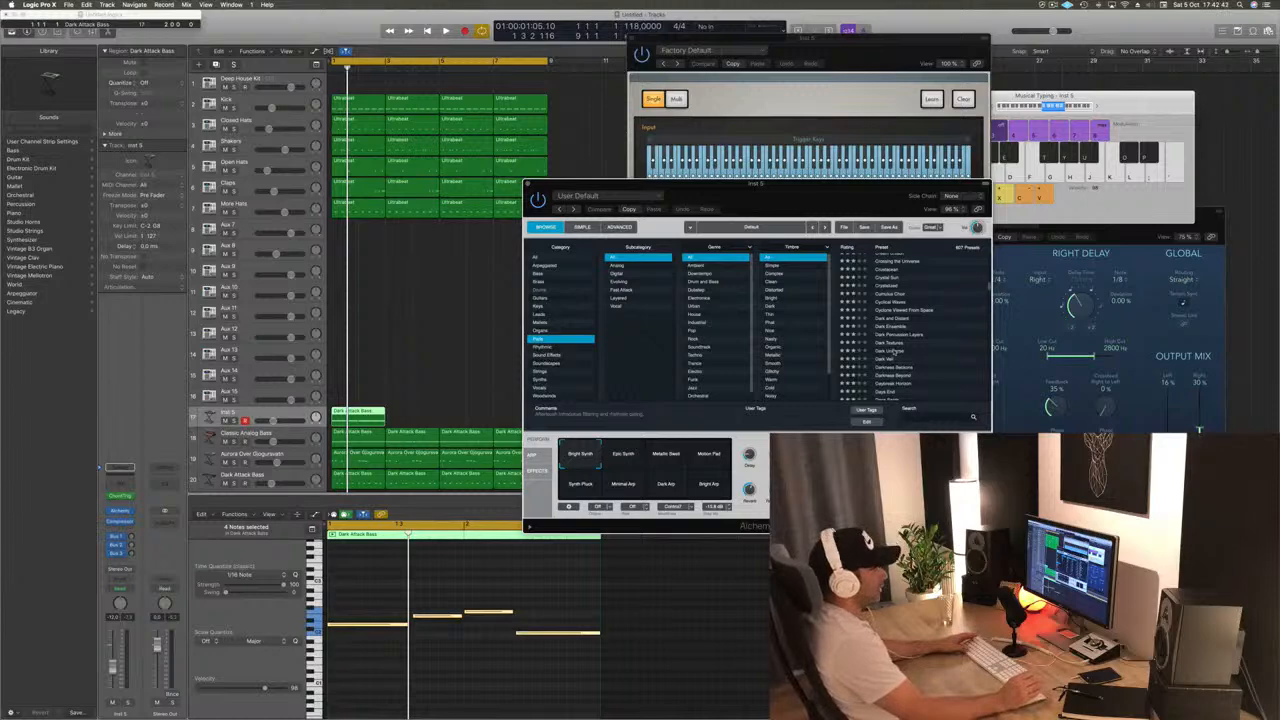
drag(822, 186, 909, 154)
key(space)
drag(272, 422, 267, 422)
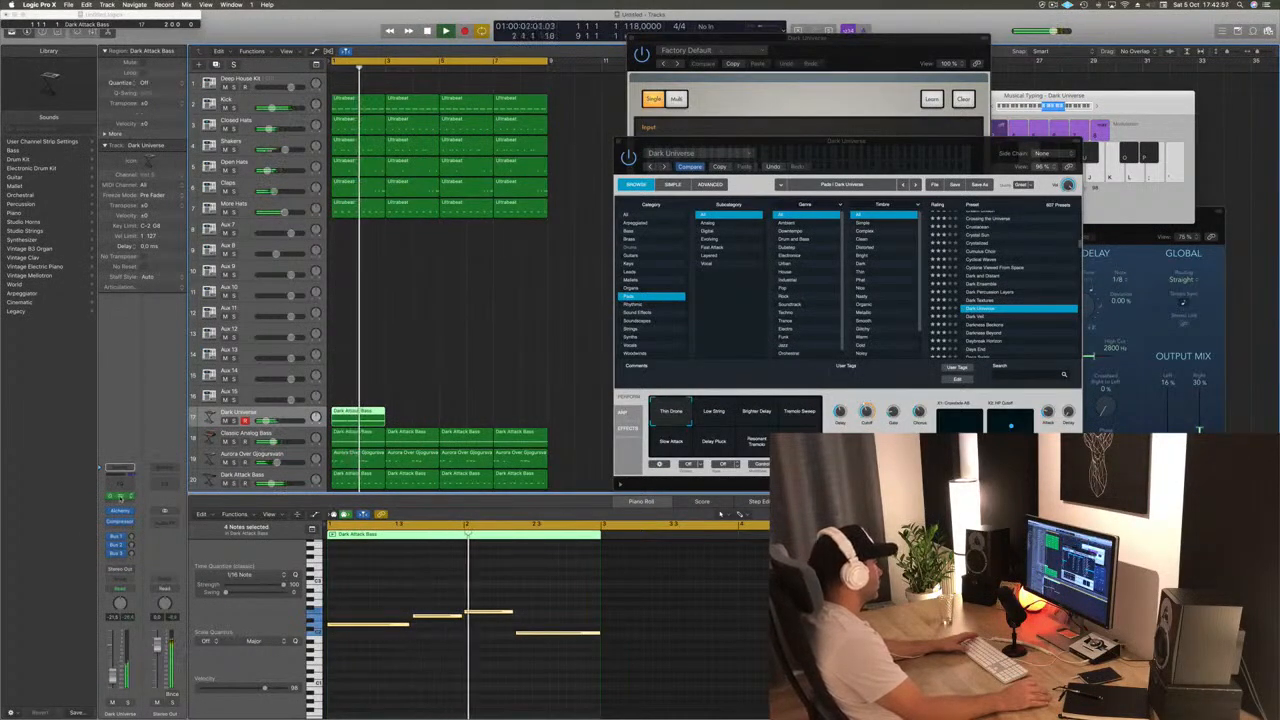
Bring the Chord Trigger window to the front, check its Learn Remote setting, and resume playing the loop
click(648, 118)
drag(824, 56, 509, 102)
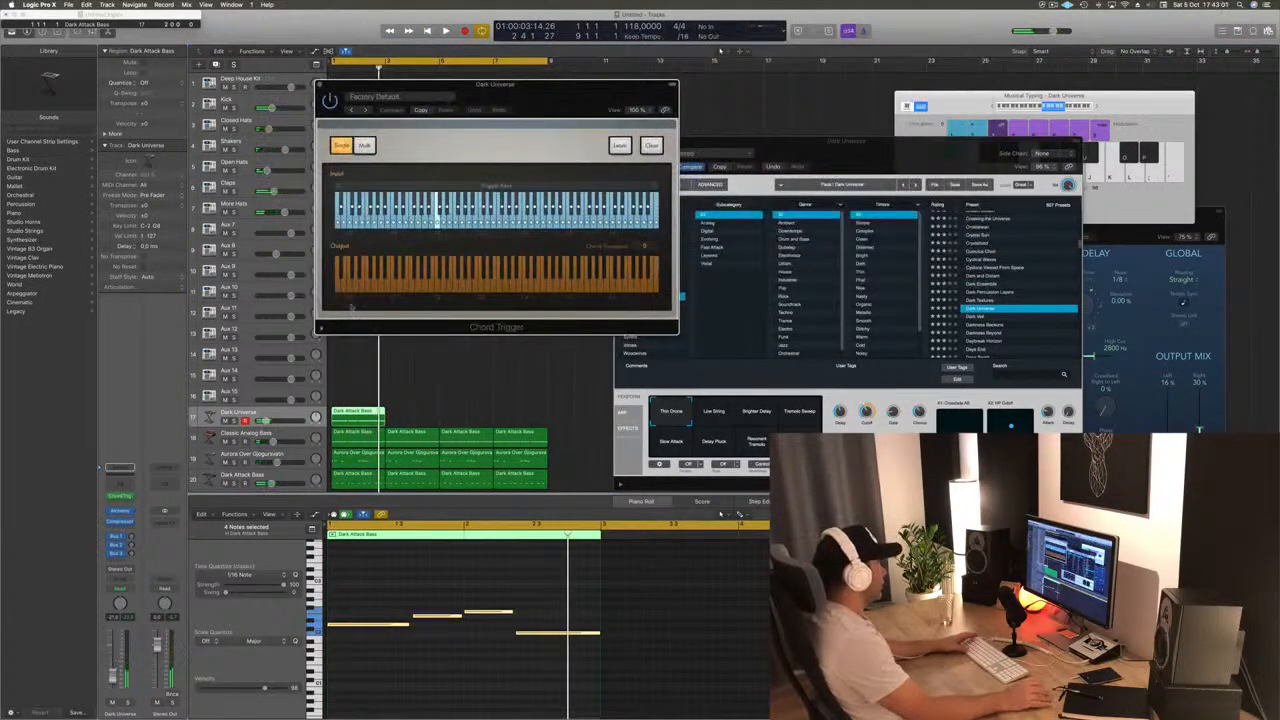
click(321, 329)
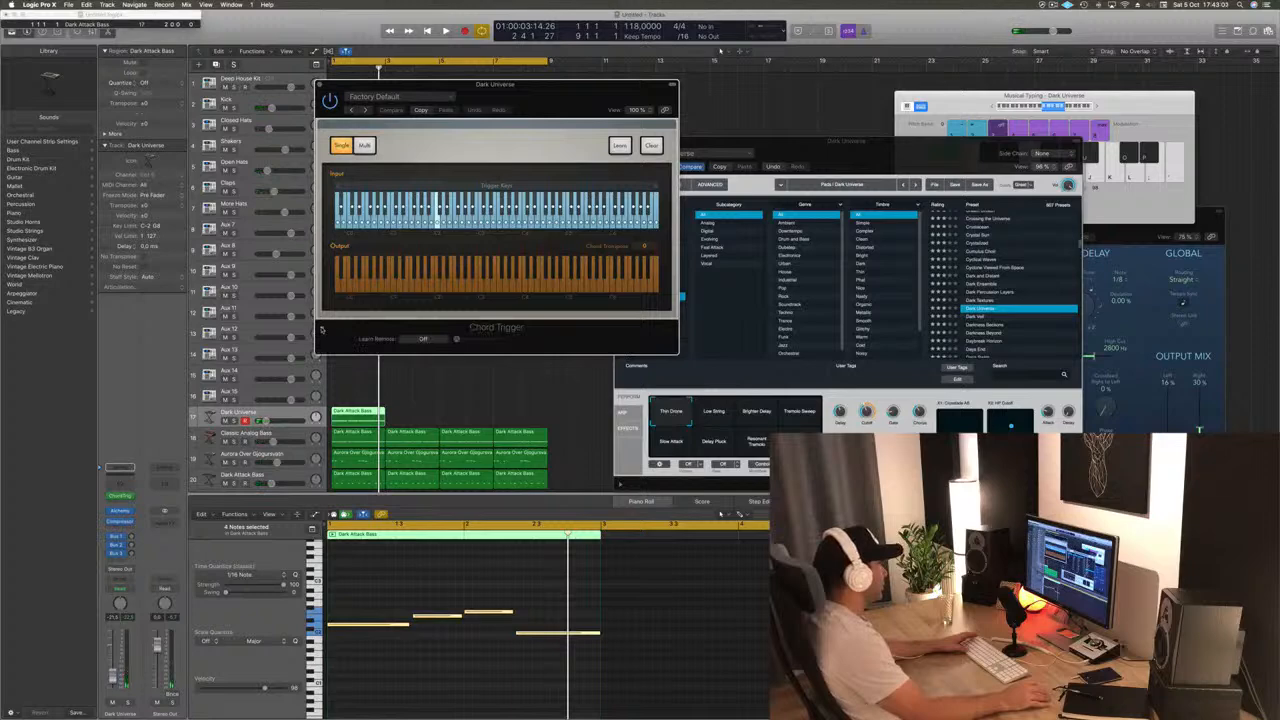
click(321, 329)
key(space)
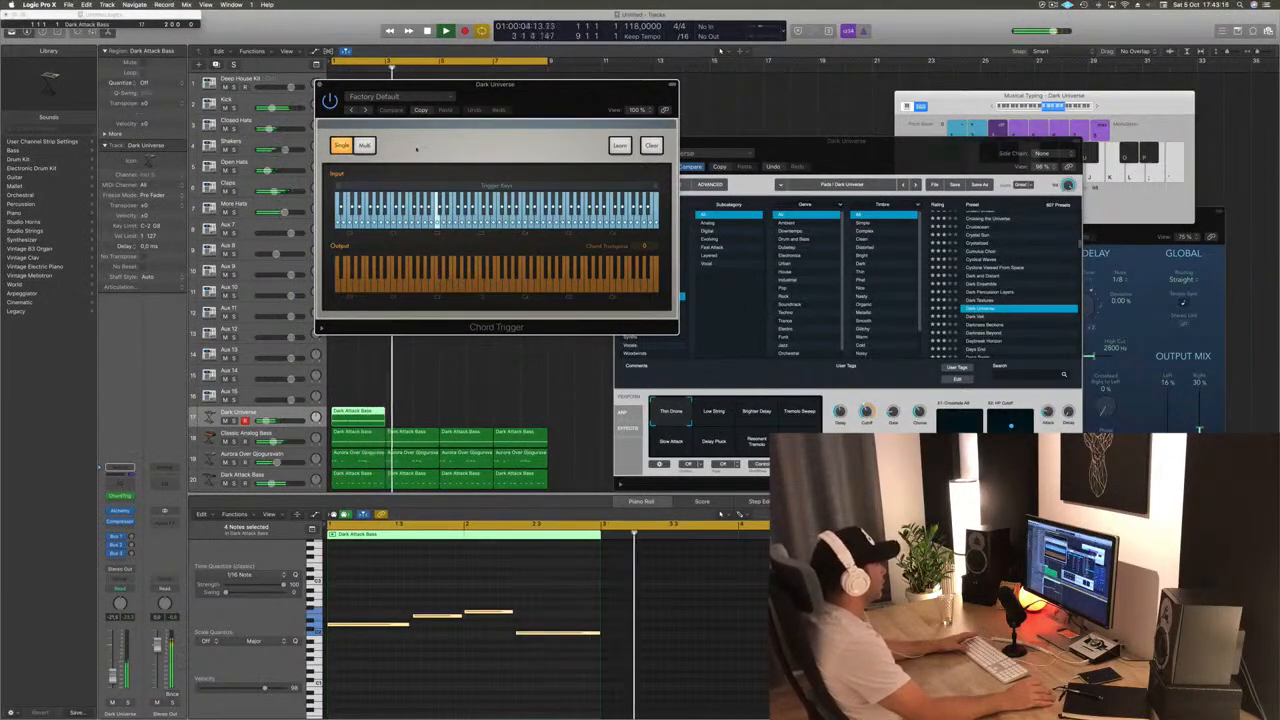
Try Chord Trigger's Multi mode, return to Single, and narrow the trigger key range to the lower part of the keyboard
click(364, 146)
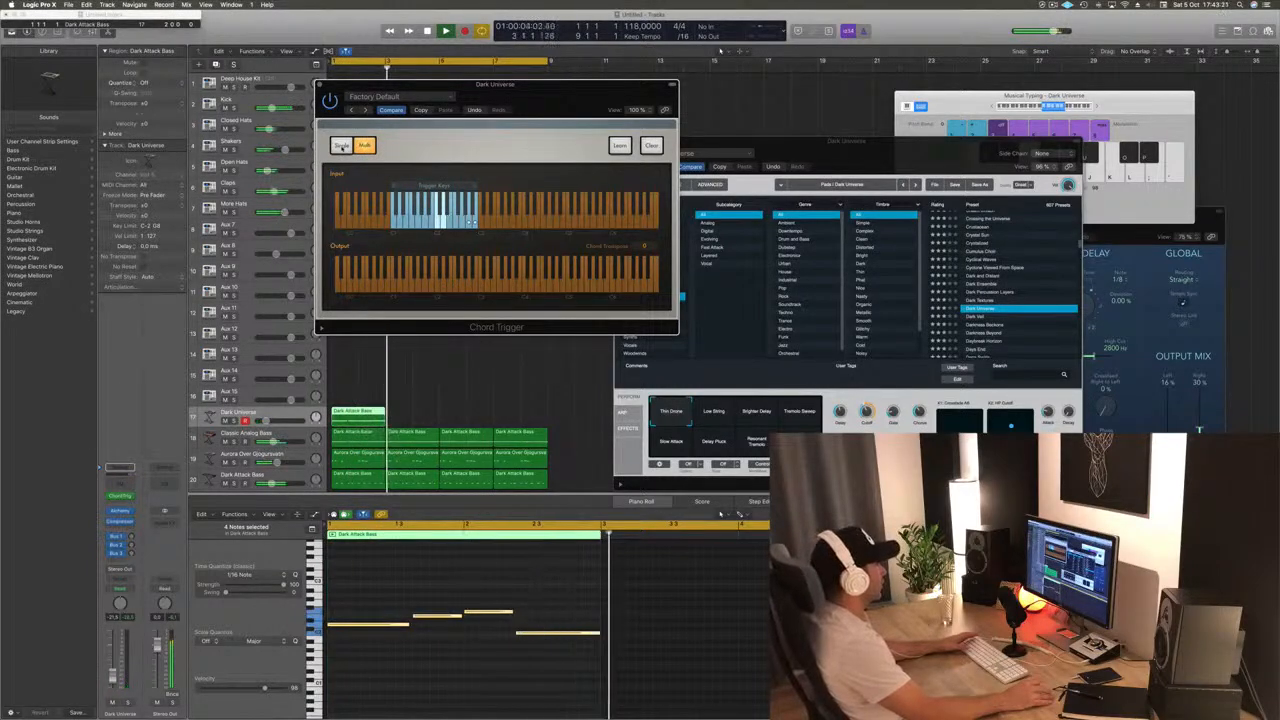
click(342, 146)
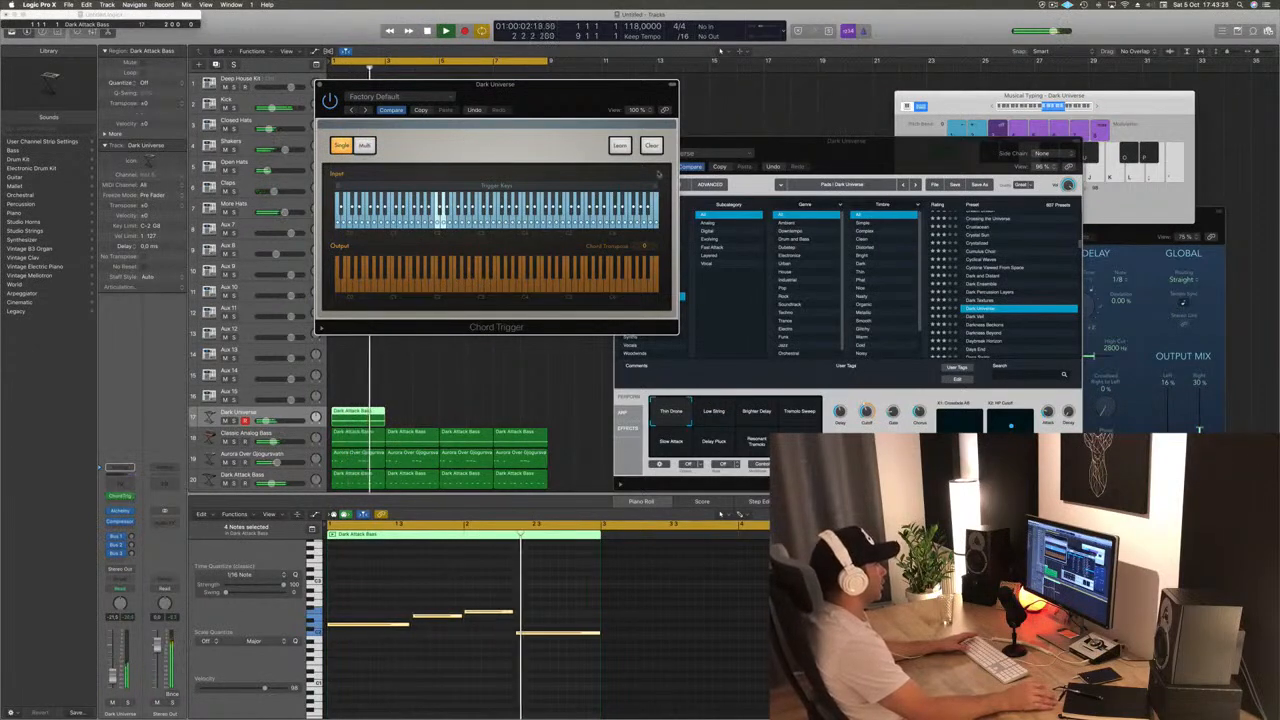
drag(630, 186, 440, 187)
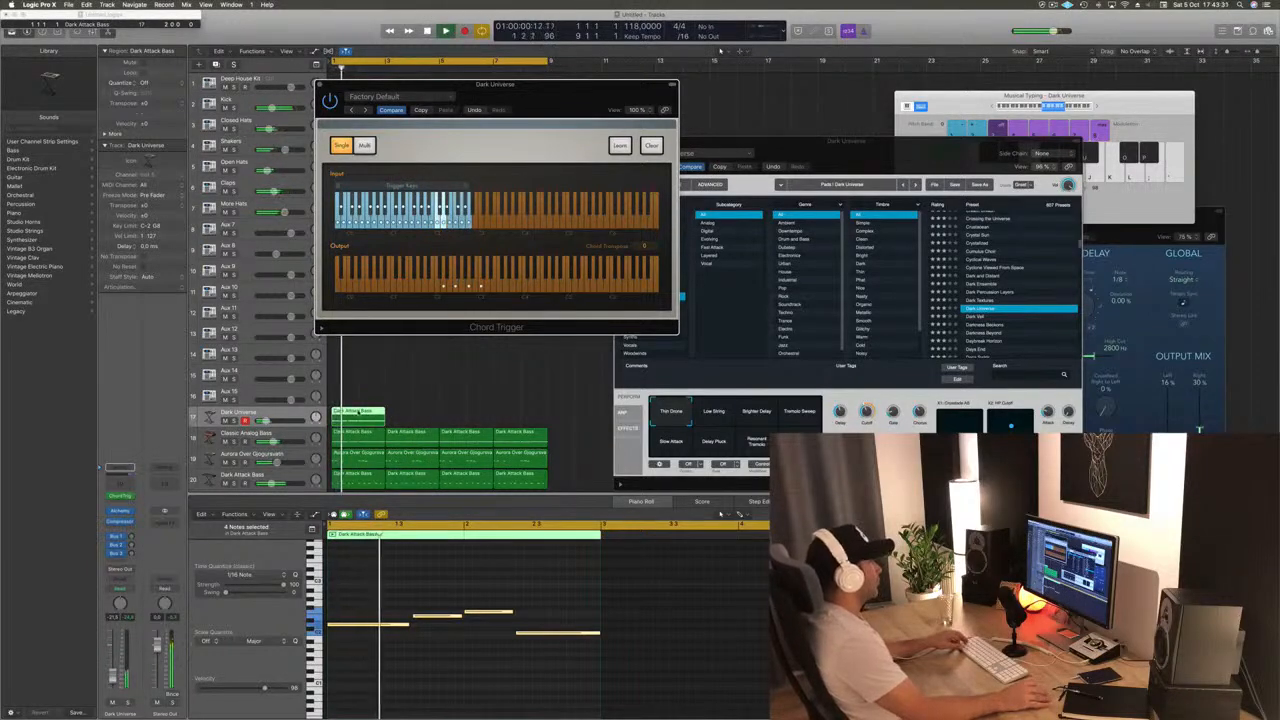
Copy the bass region along the Dark Universe track up to bar 9 and extend the trigger keys over the full keyboard
drag(359, 412, 458, 421)
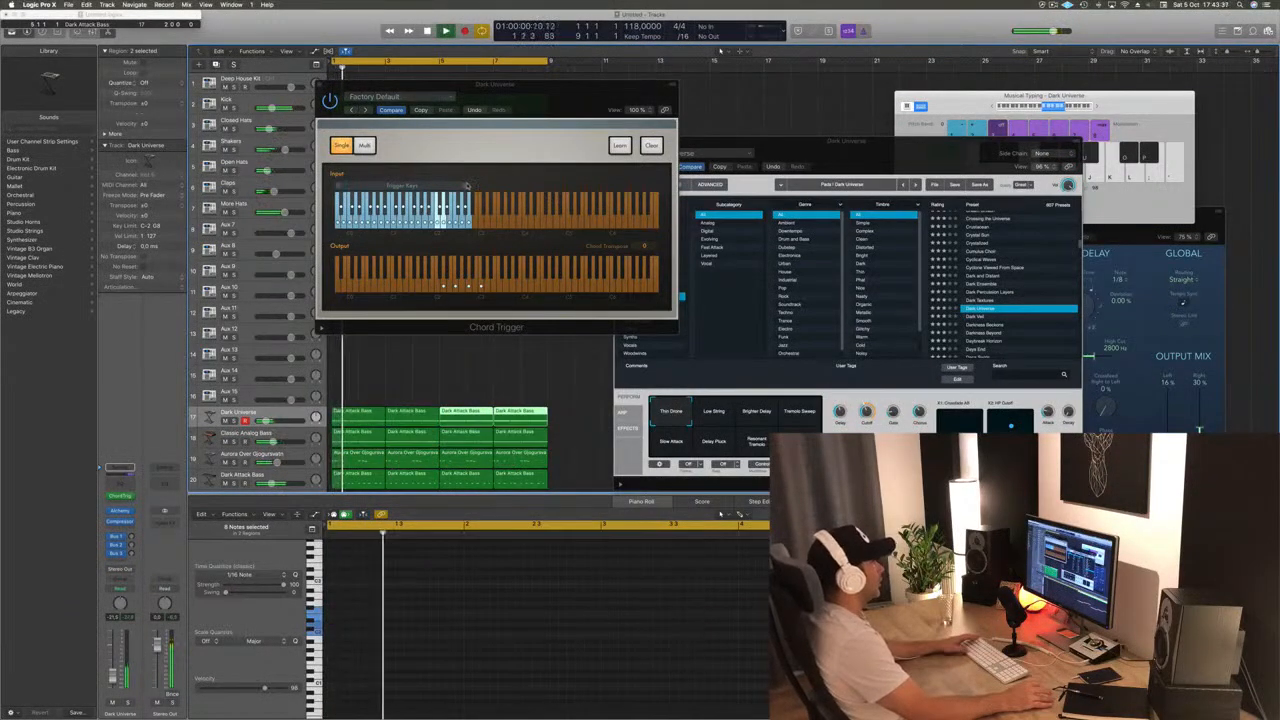
drag(467, 185, 658, 187)
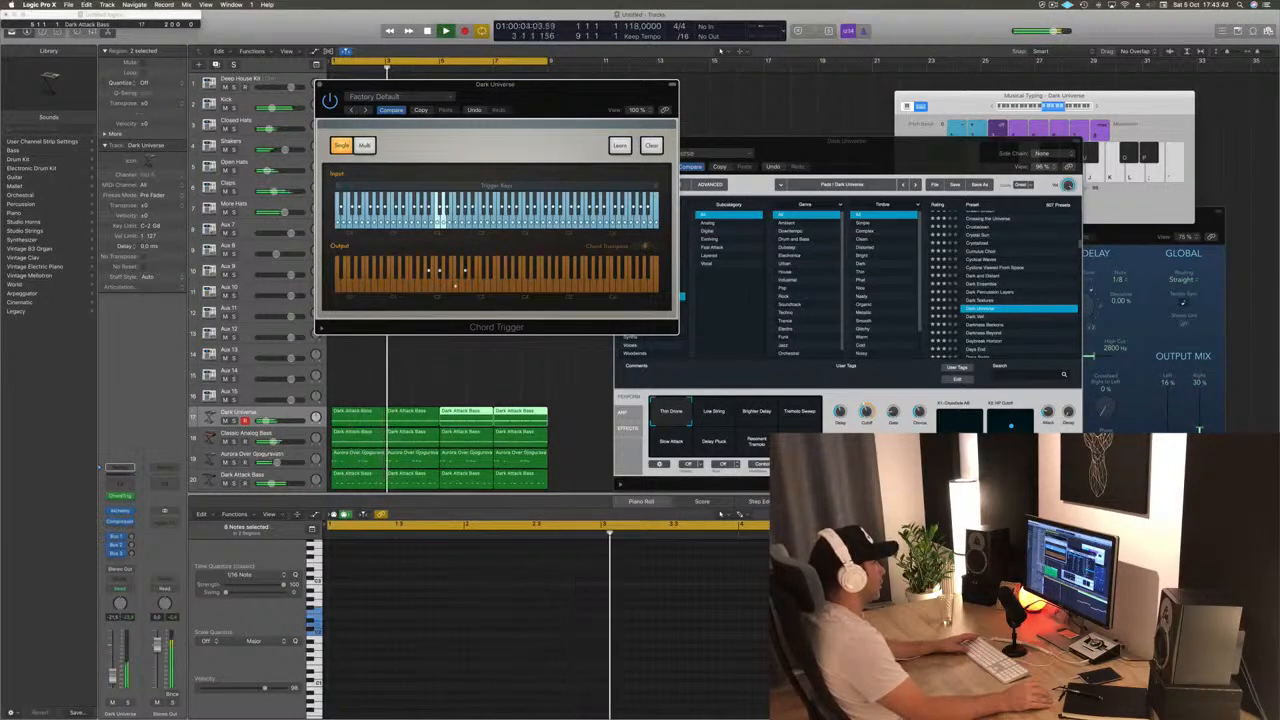
Try Chord Transpose in Chord Trigger while replaying the loop from the start, then try to learn a new chord
key(Return)
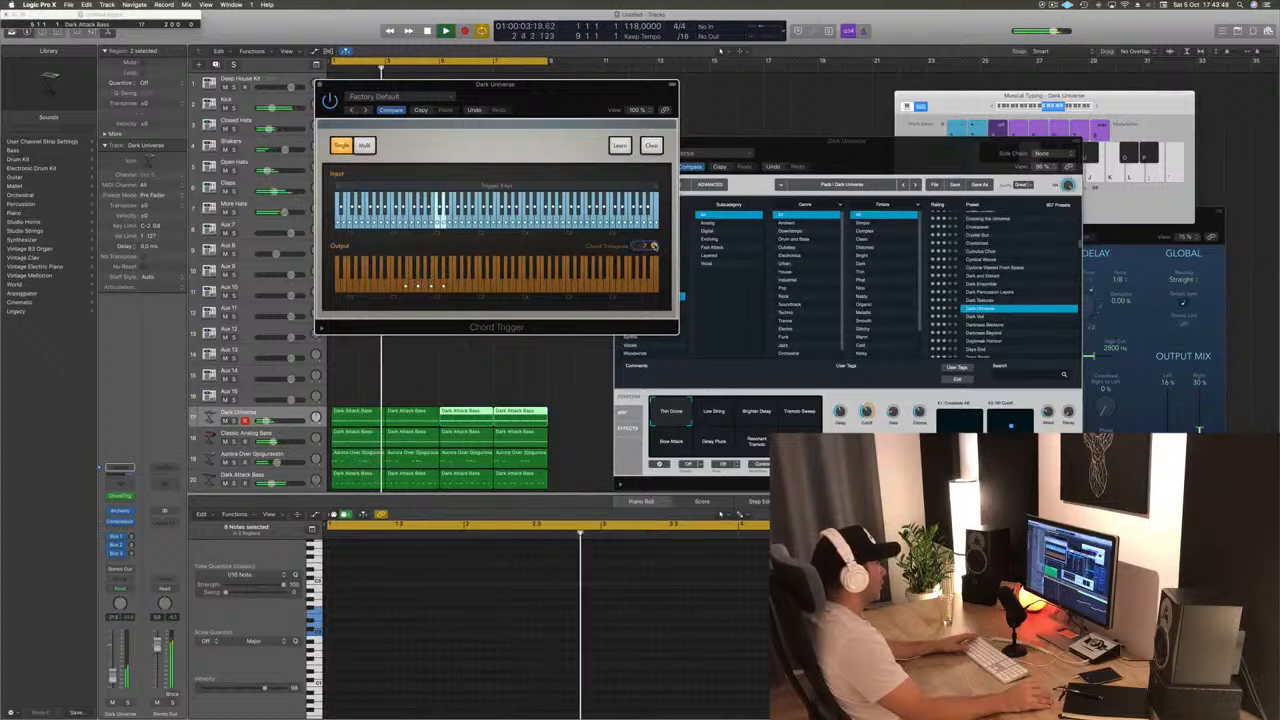
key(Return)
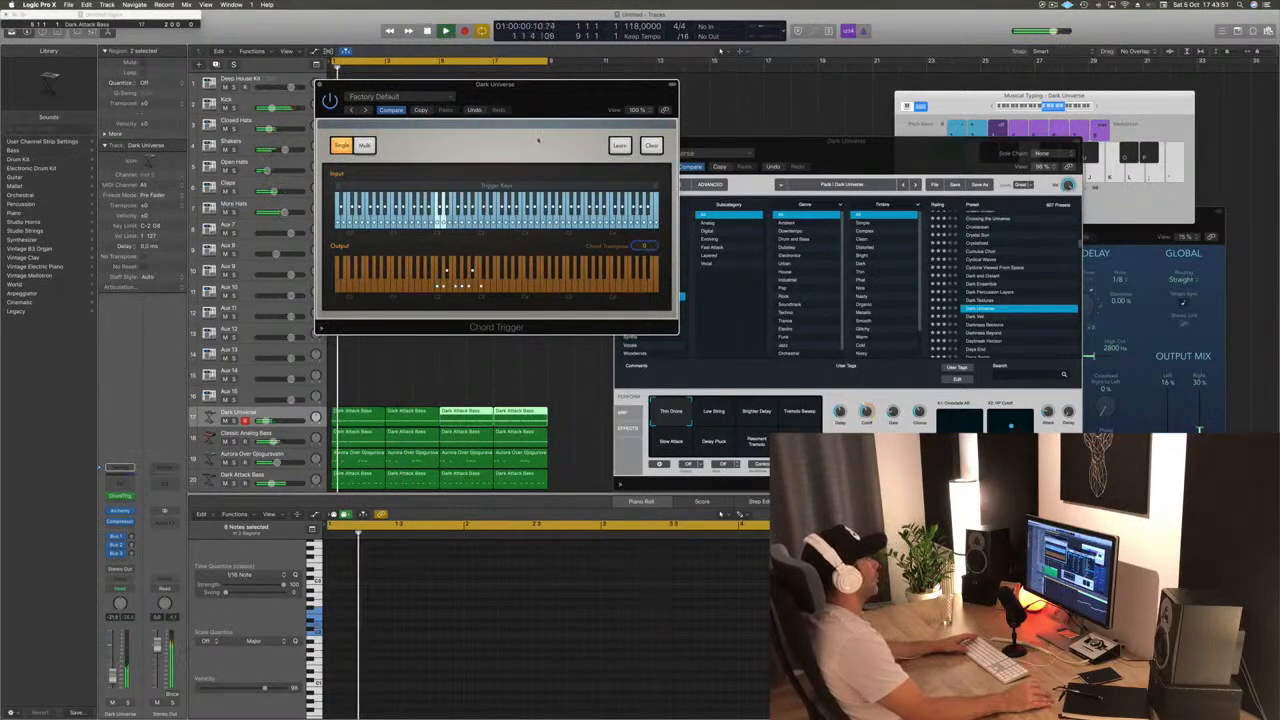
drag(532, 103, 639, 99)
click(727, 141)
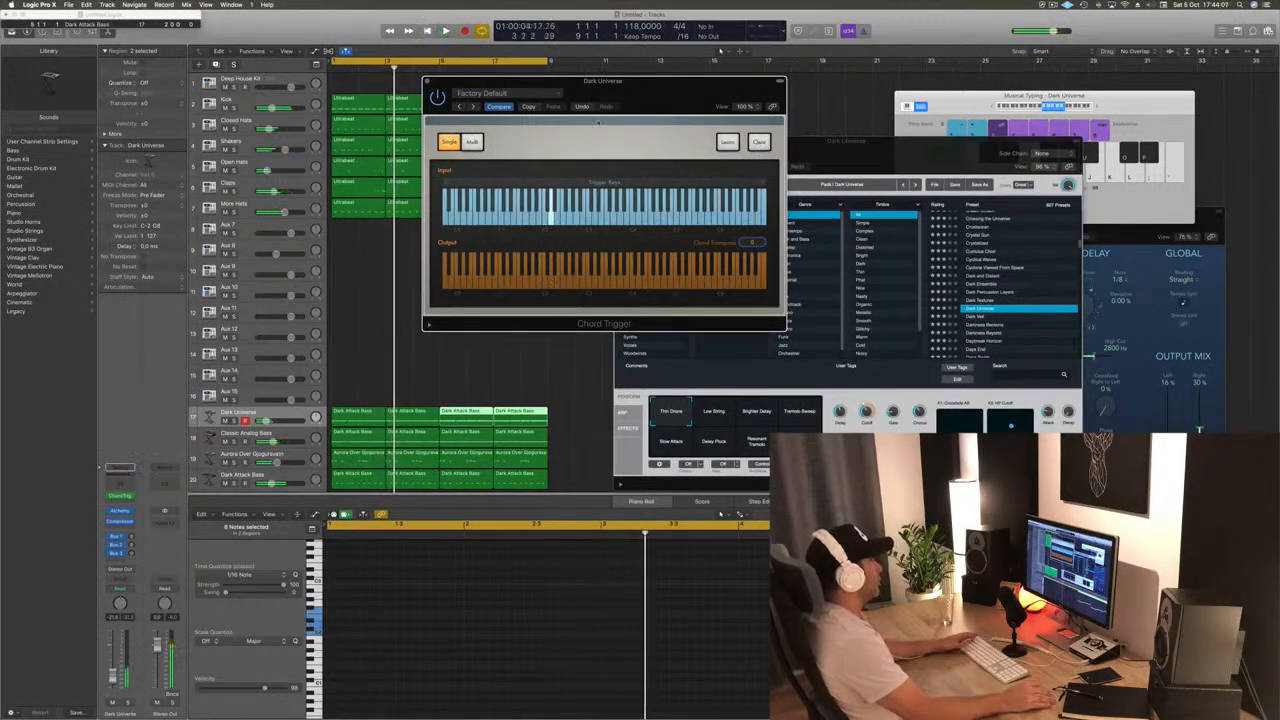
Load the Guitar Open Chords preset in Chord Trigger and play the loop from the start
drag(616, 88, 692, 42)
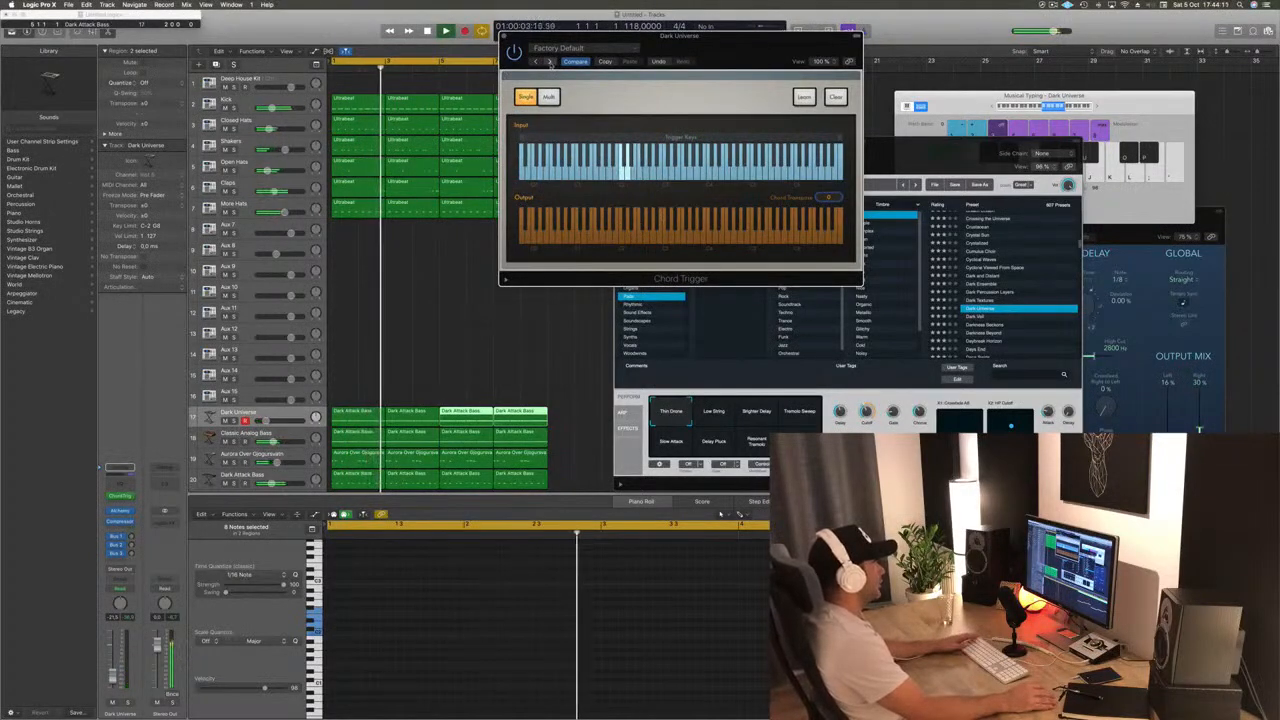
click(549, 62)
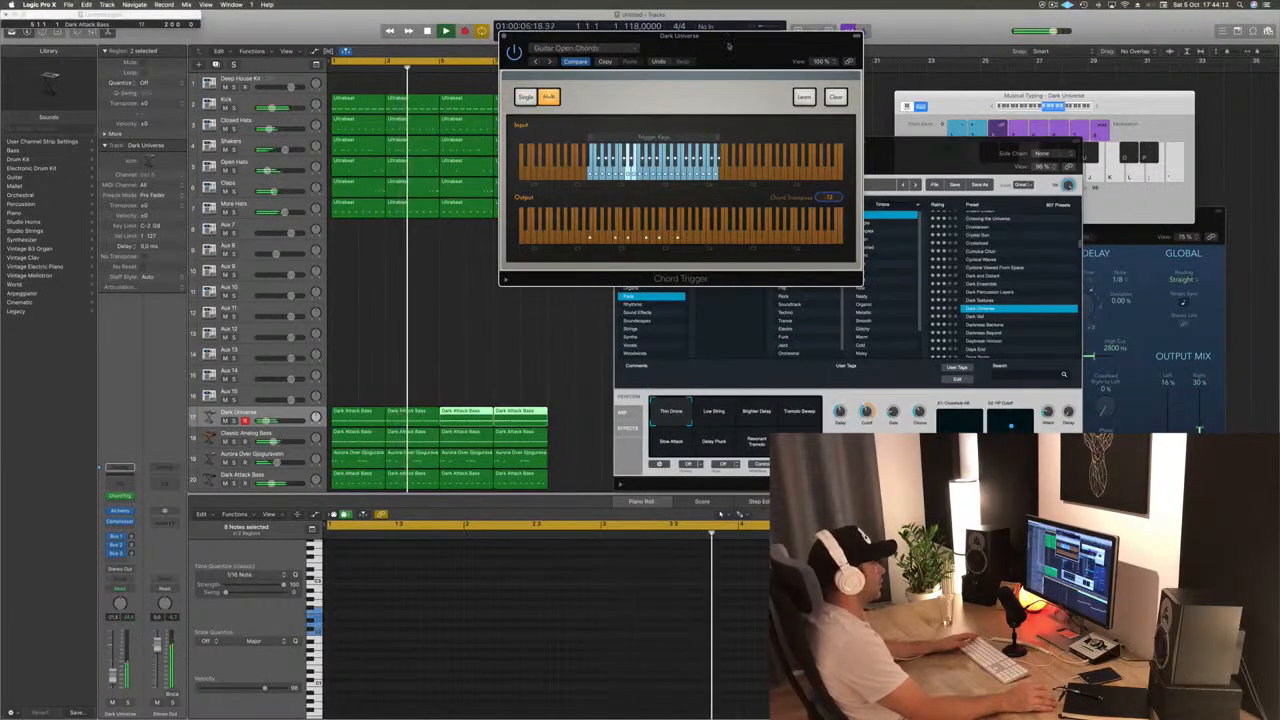
drag(630, 113, 650, 125)
key(Return)
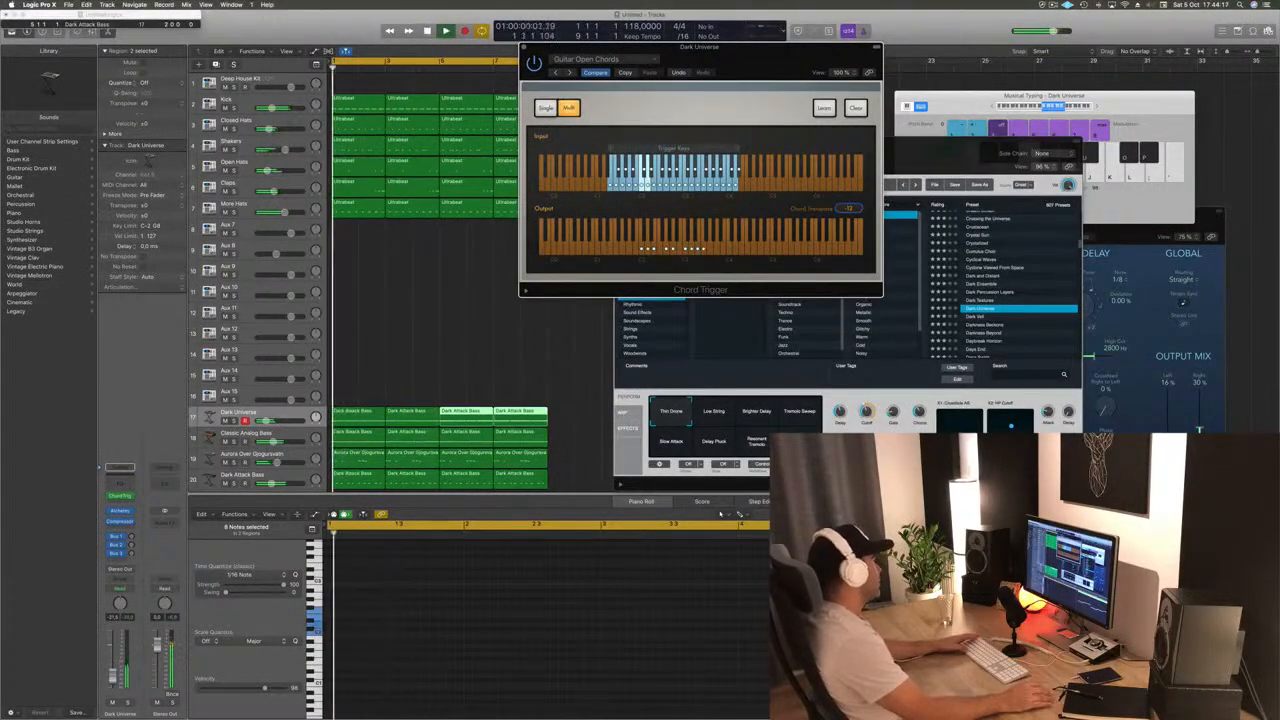
Solo the Dark Universe track, select all its regions, and enlarge its row
key(s)
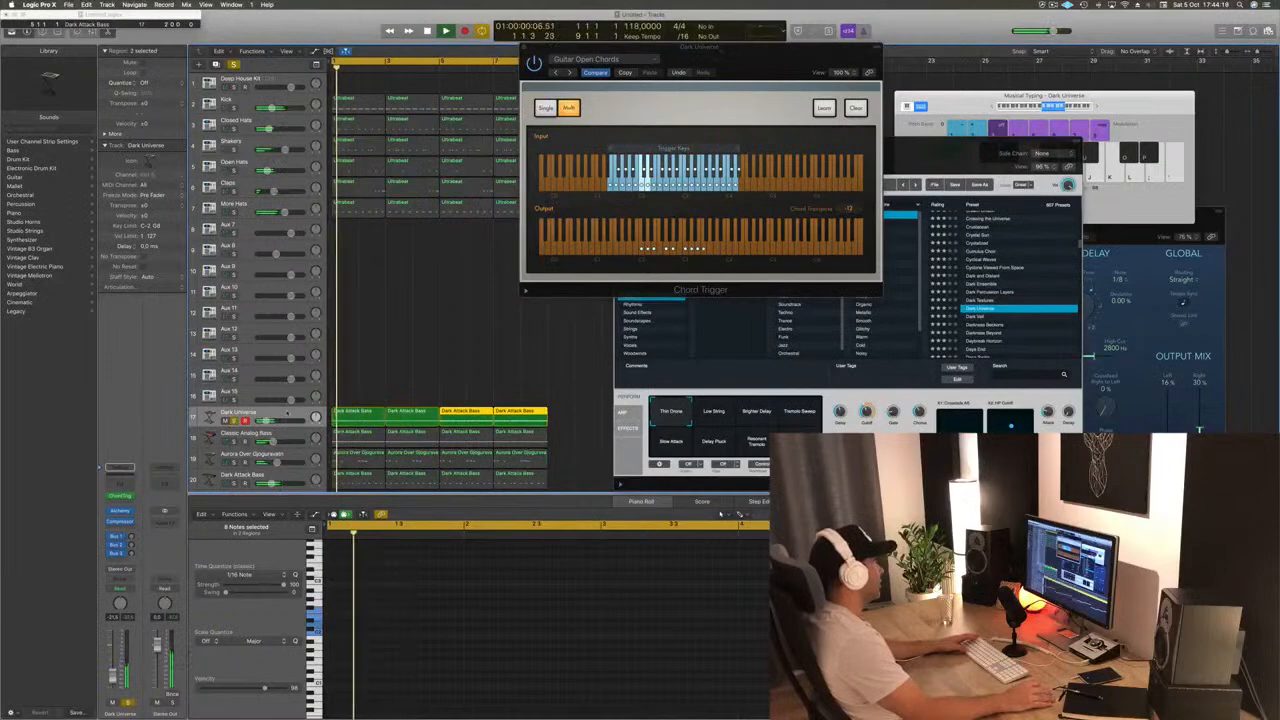
click(287, 412)
key(ctrl+z)
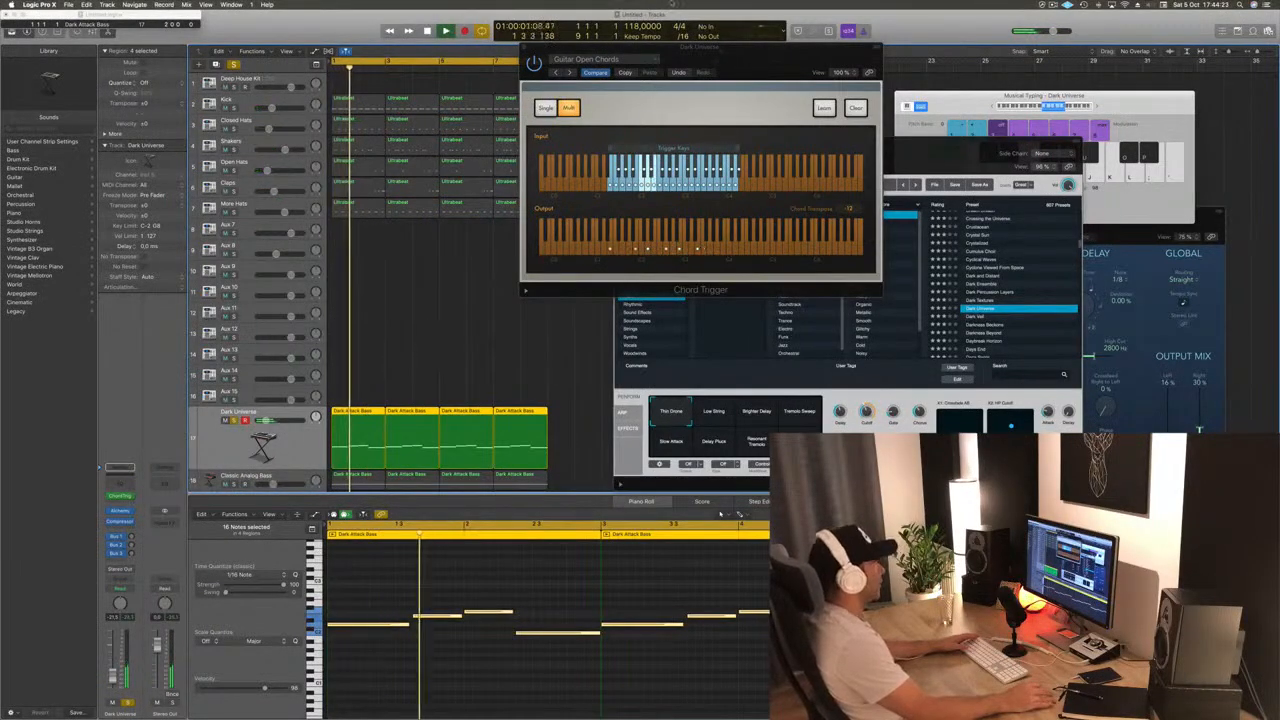
Try the Minor Barre Chords preset in Chord Trigger and go back to Guitar Open Chords while listening
click(571, 74)
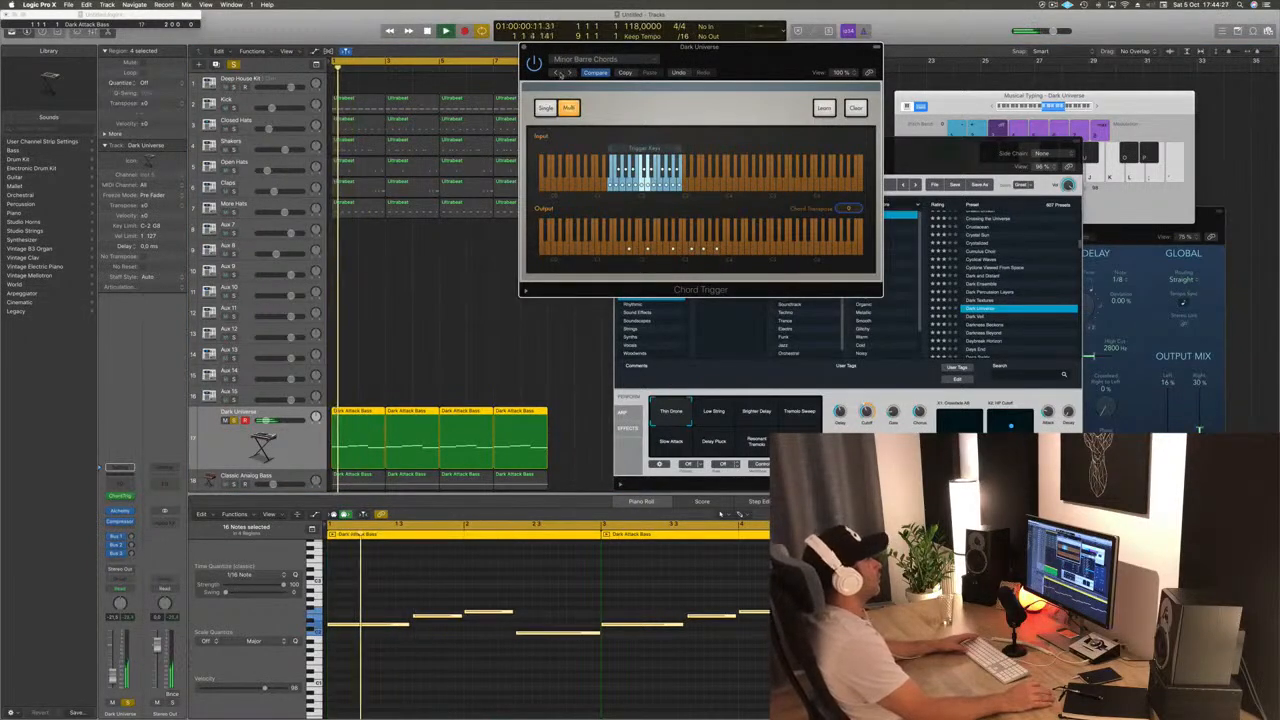
click(556, 73)
key(space)
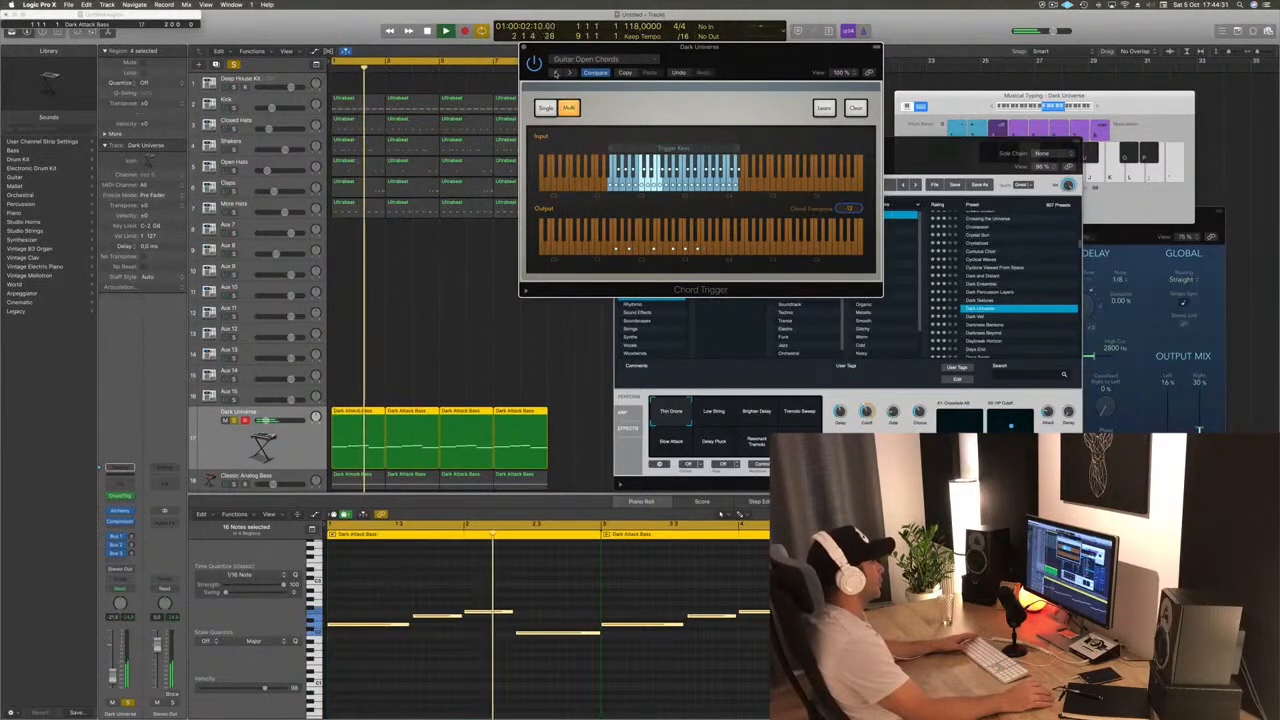
Load the Diatonic Left Hand preset from the multi keyboard voicings in Chord Trigger and move its window aside
click(622, 61)
mouse_move(611, 230)
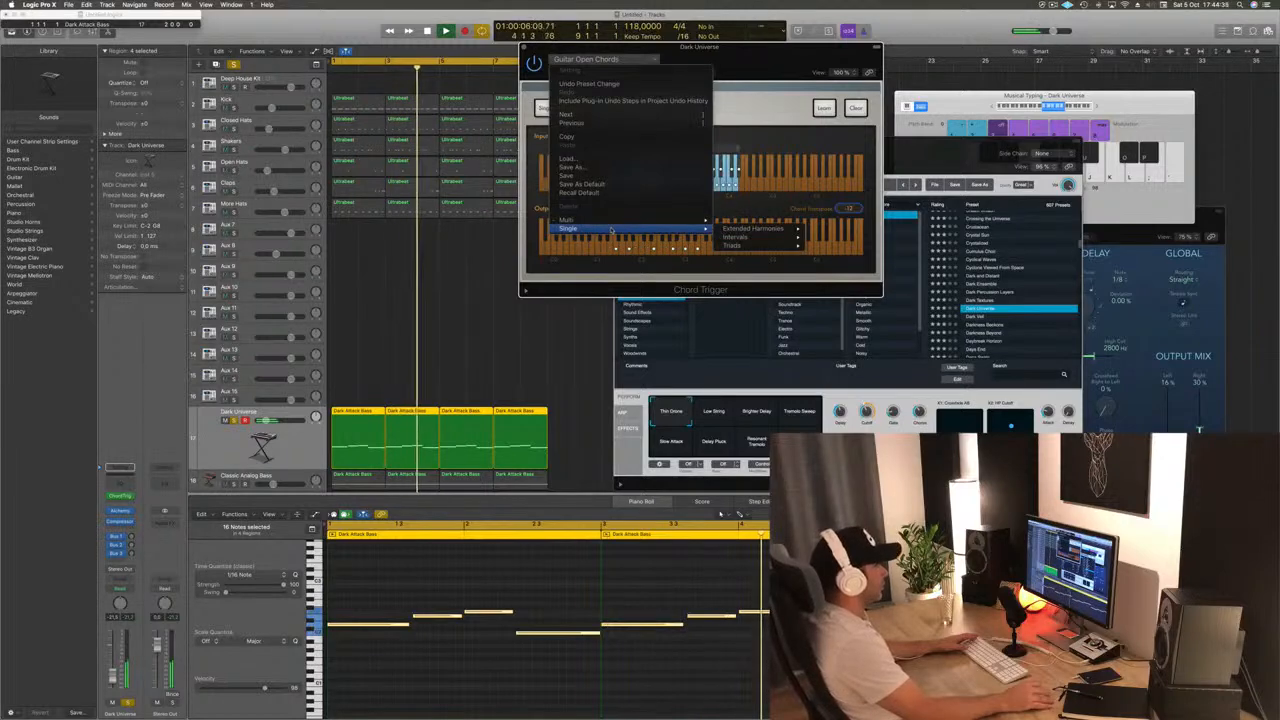
mouse_move(751, 240)
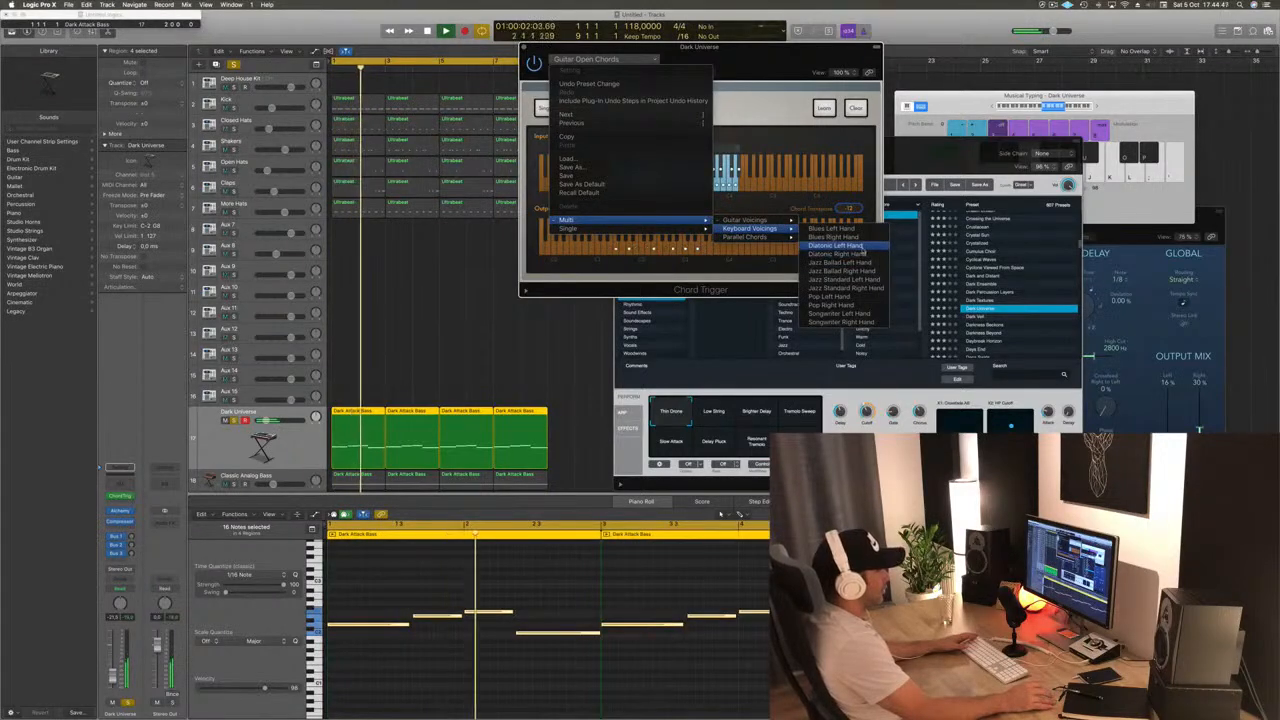
click(862, 248)
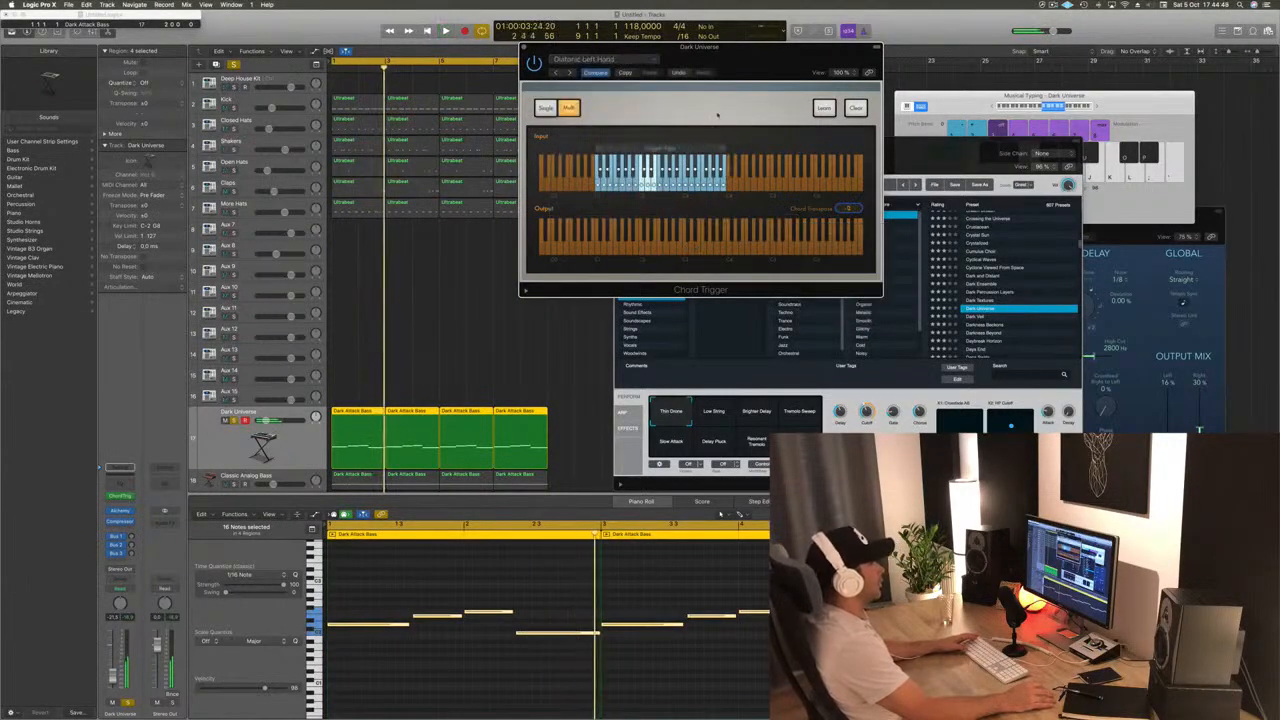
drag(723, 49, 1238, 15)
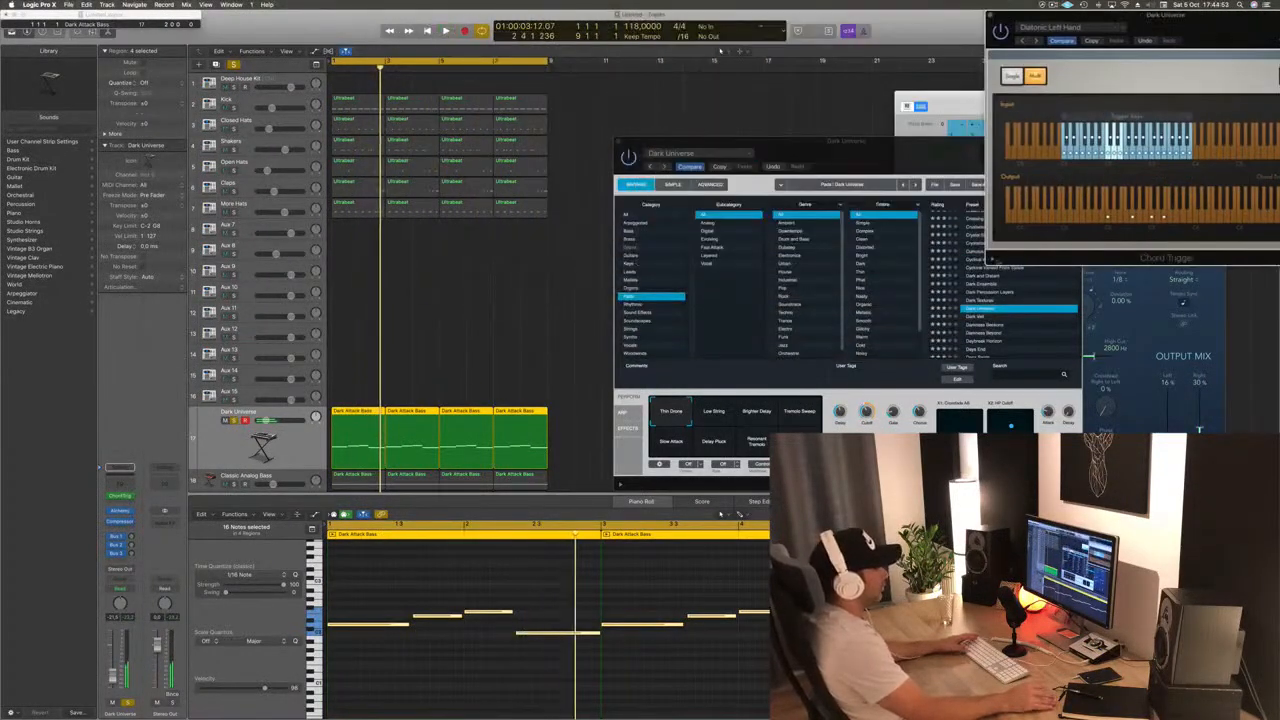
Load the Darkness Beckons pad preset in Alchemy and take the pad track out of solo
drag(907, 141, 870, 115)
click(953, 301)
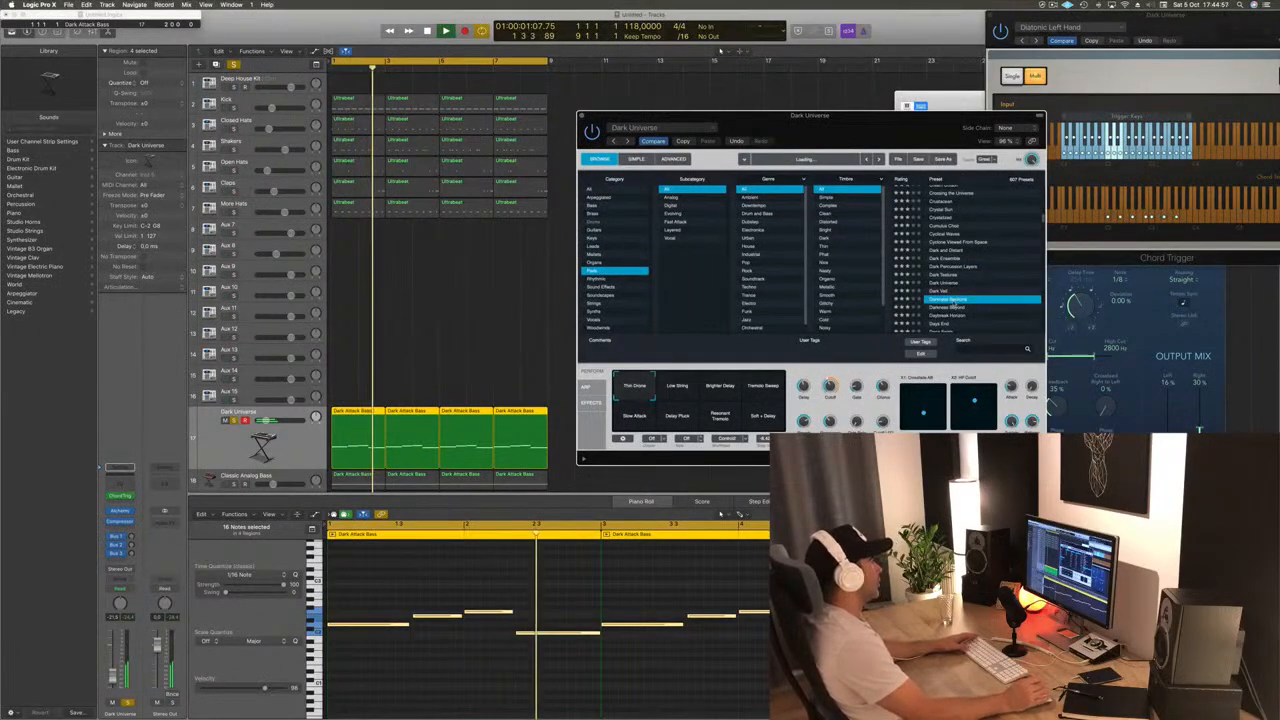
drag(848, 118, 772, 77)
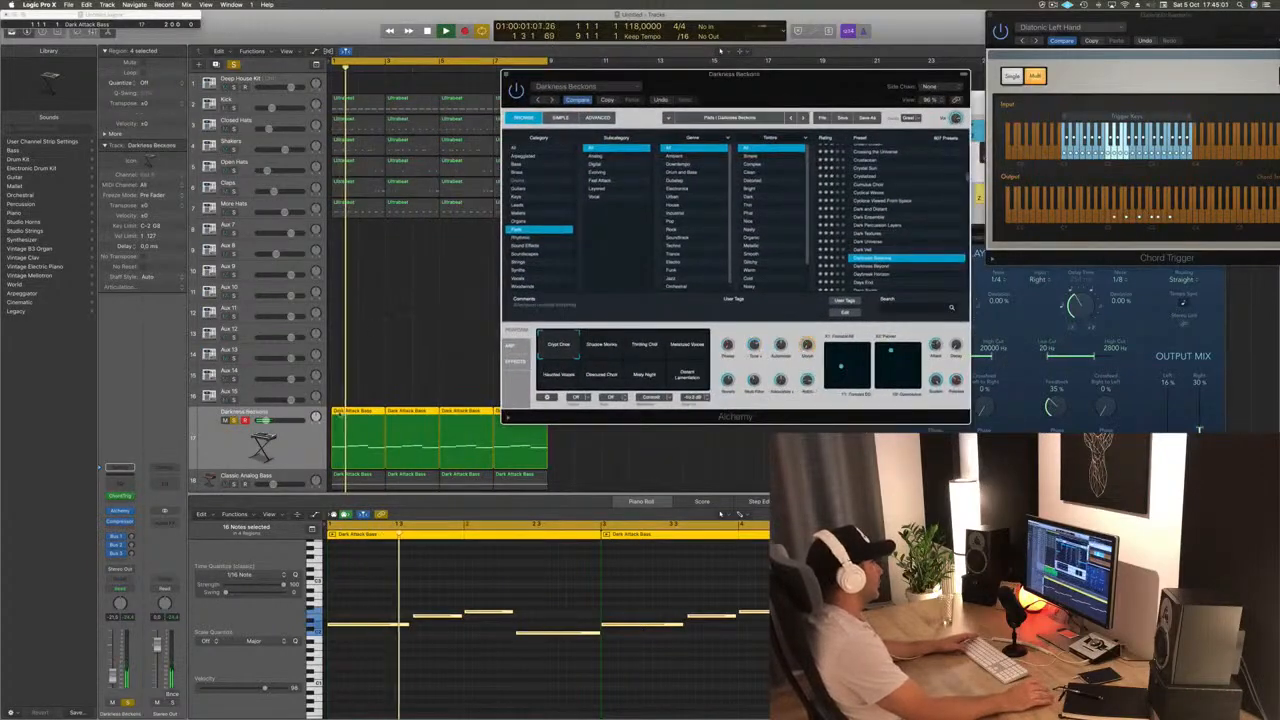
click(234, 421)
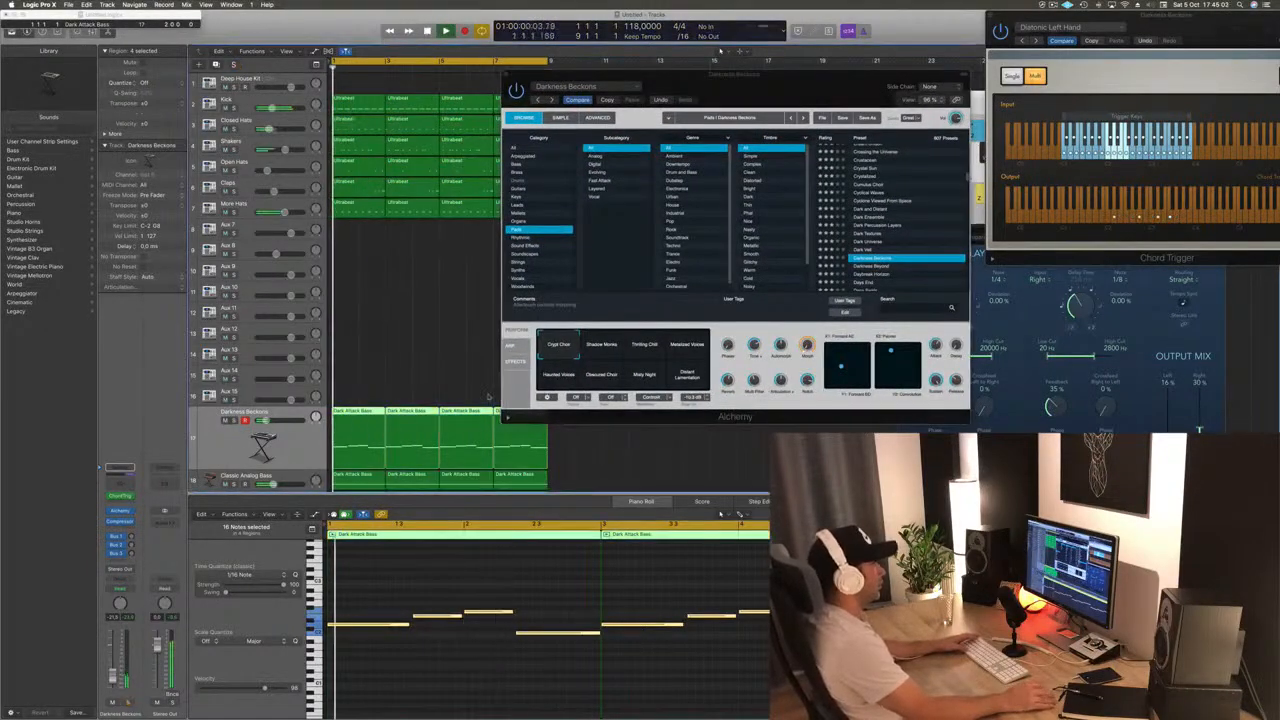
Load the Deep Pulsating River pad preset in Alchemy and replay the loop from the start
scroll(895, 225, down, 5)
click(866, 216)
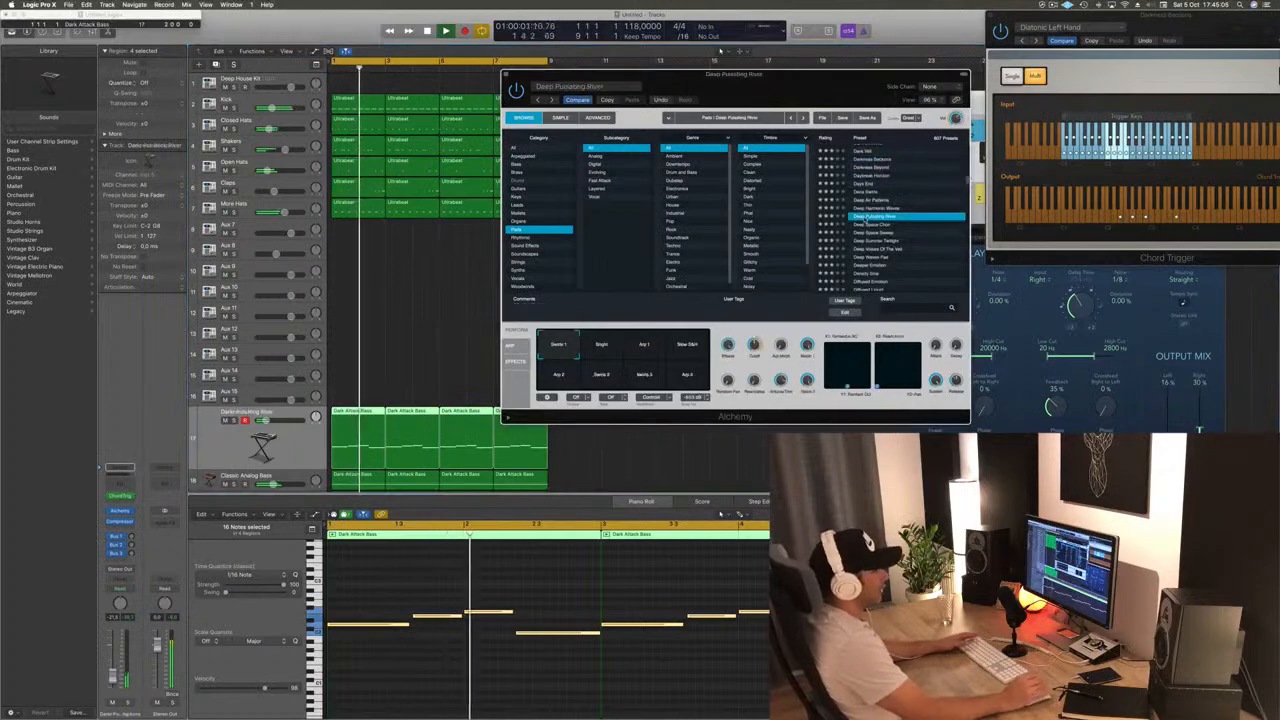
key(Return)
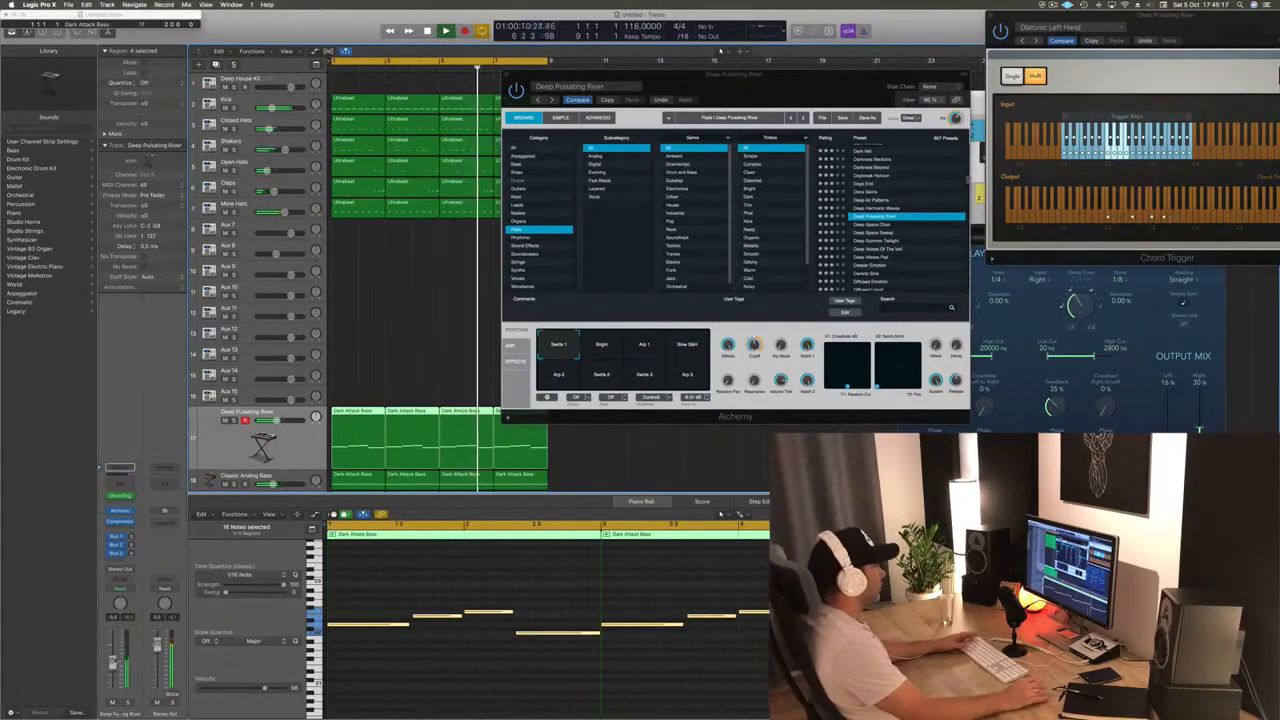
Audition the Bright and Arp 1 performance snapshots of Deep Pulsating River and choose Swells 2
click(601, 345)
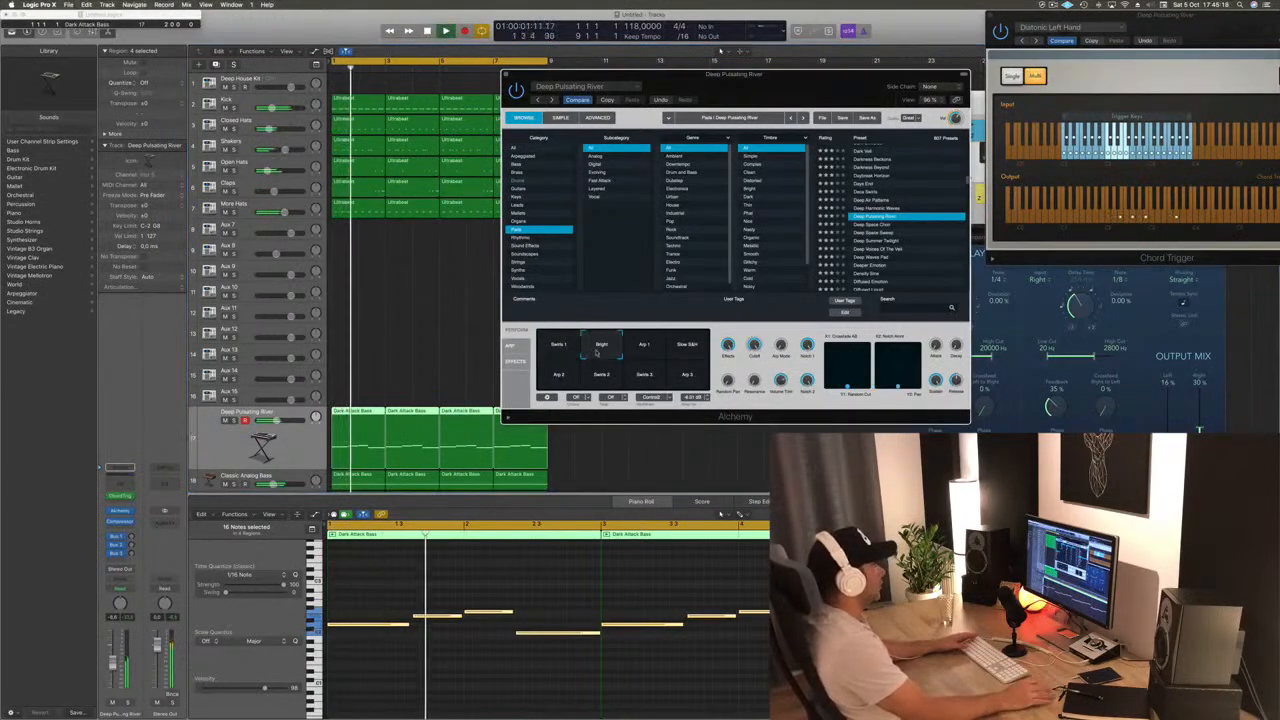
click(646, 346)
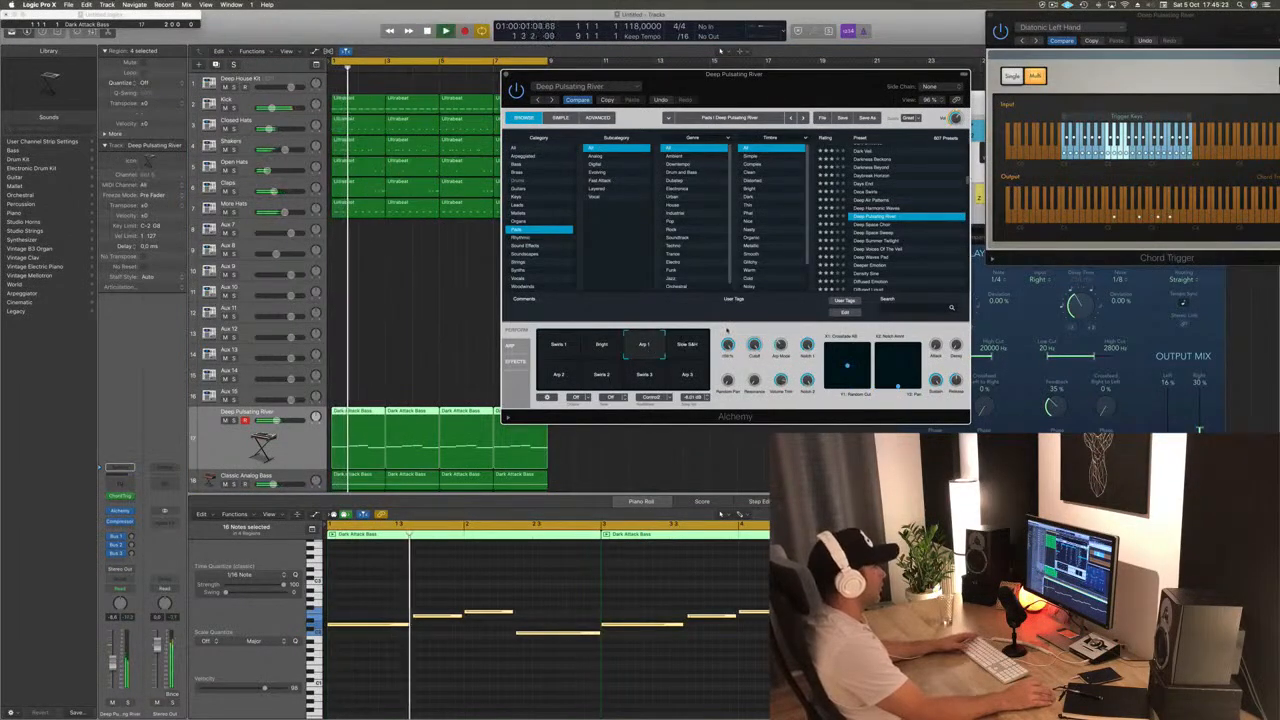
drag(800, 96, 880, 97)
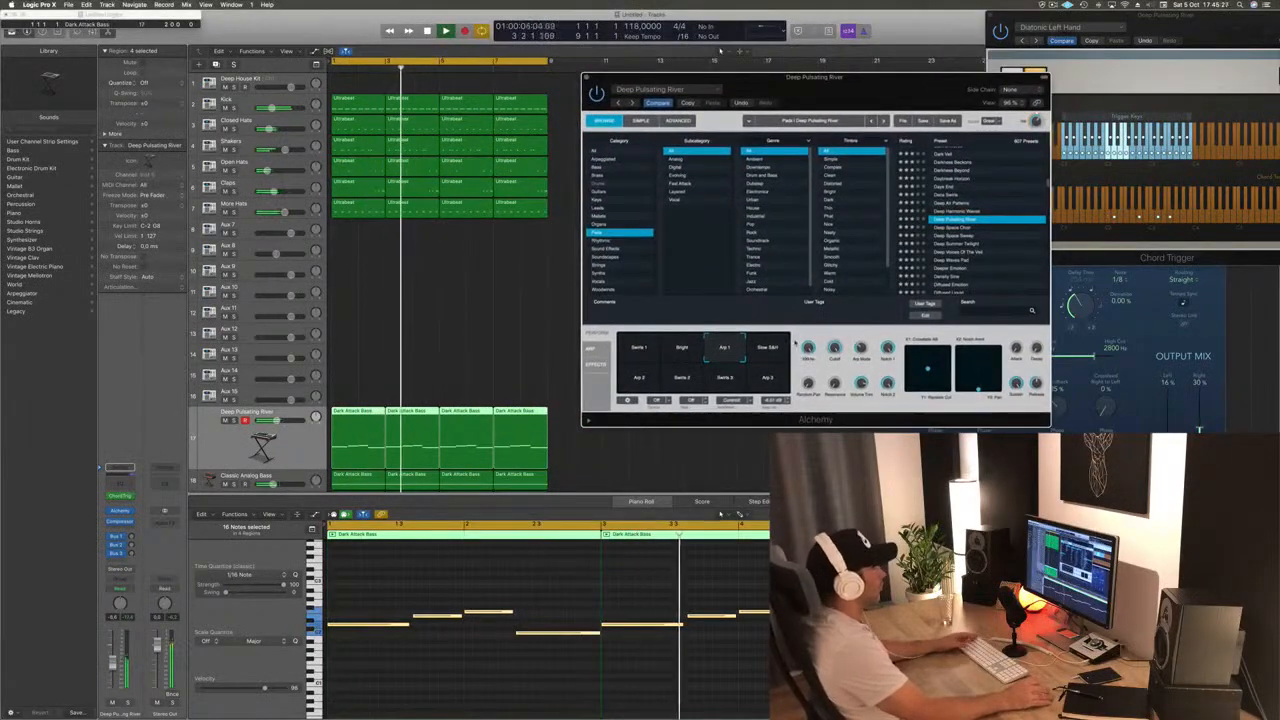
click(772, 350)
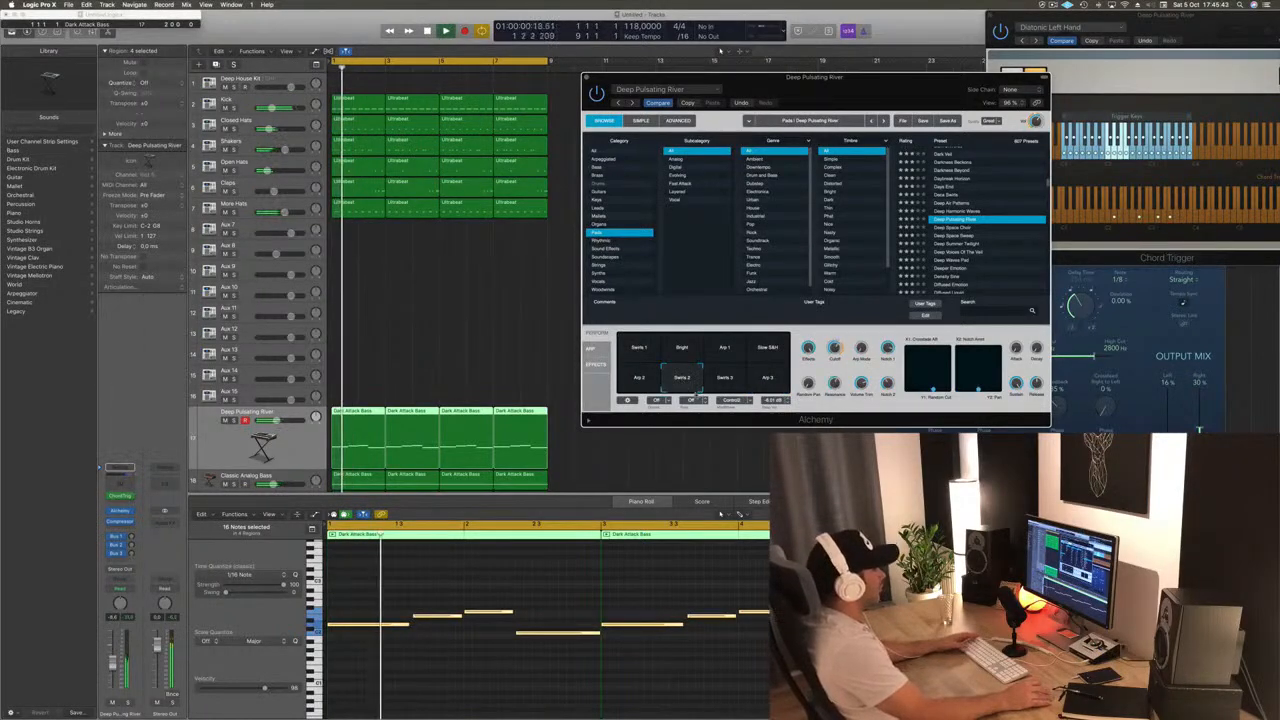
Solo the Deep Pulsating River track to listen to it alone, then hear it with the full mix again
key(Return)
key(s)
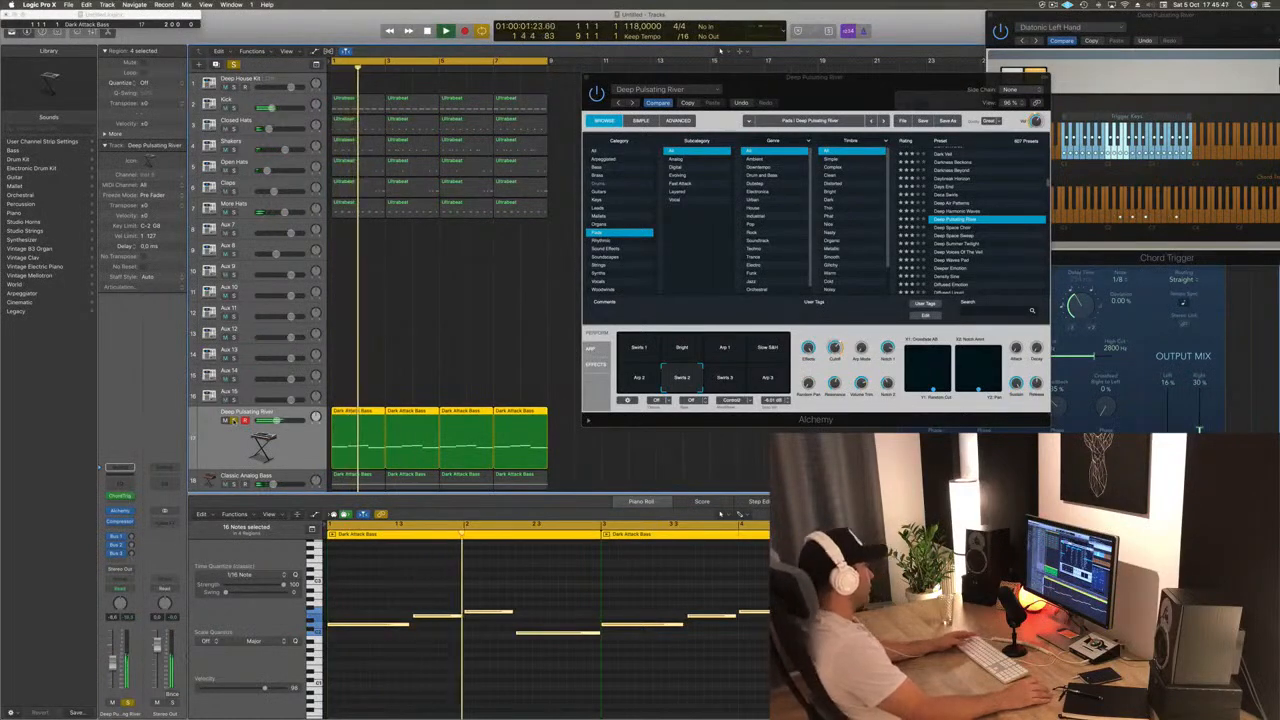
key(s)
key(Return)
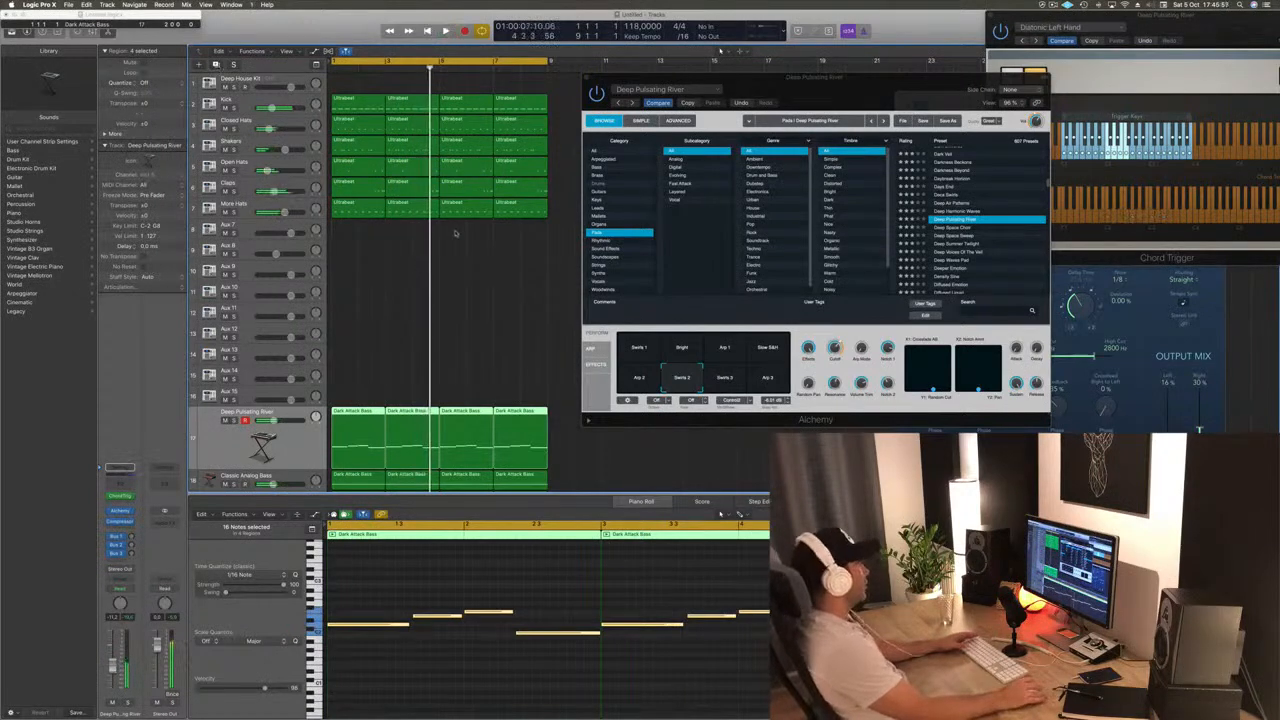
Duplicate the Deep Pulsating River track with its settings and copy its four Dark Attack Bass regions onto the new track
key(super+d)
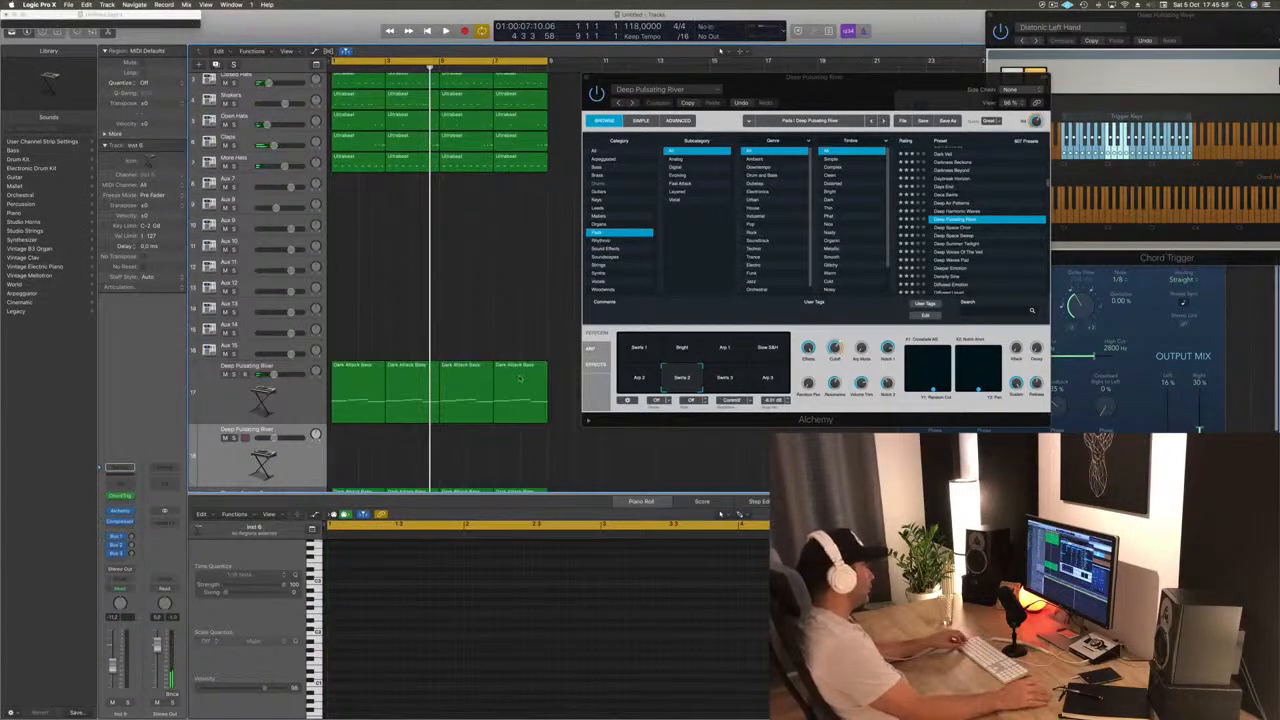
click(349, 378)
drag(349, 380, 351, 441)
key(Return)
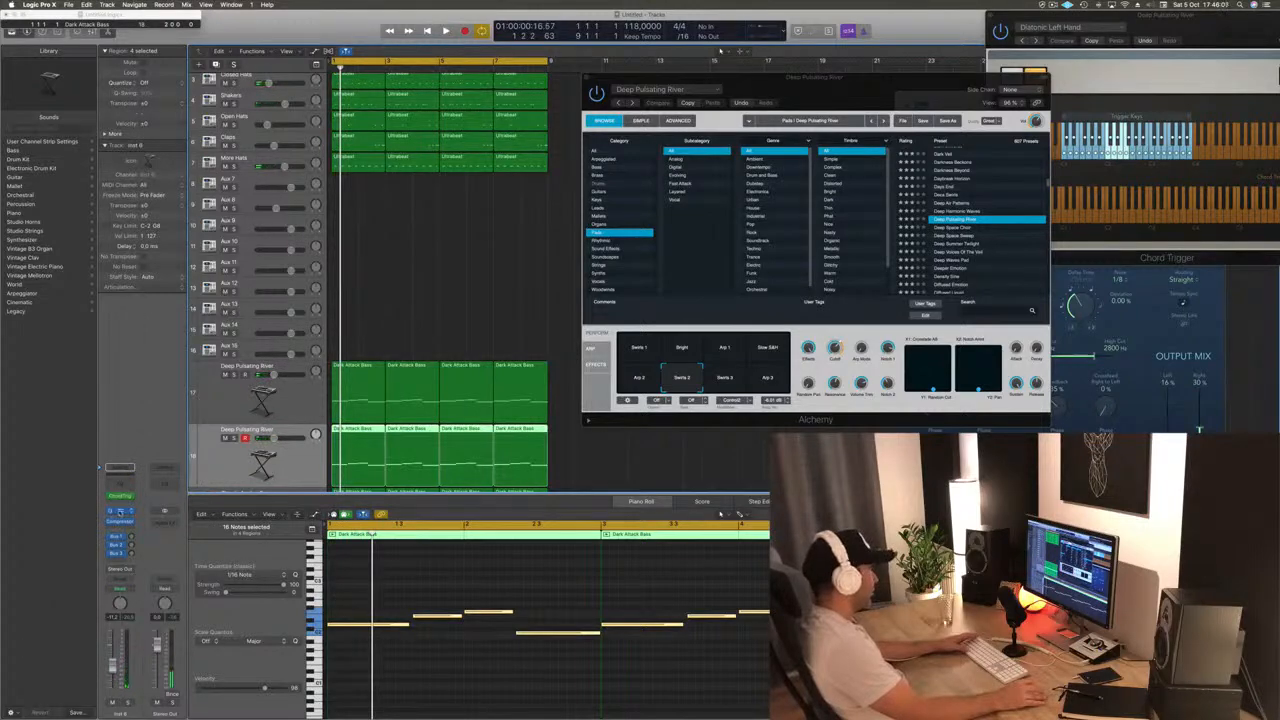
Open Alchemy on the duplicated pad track, switch it to the Arp 1 snapshot and play the loop
click(119, 511)
drag(331, 34, 1104, 109)
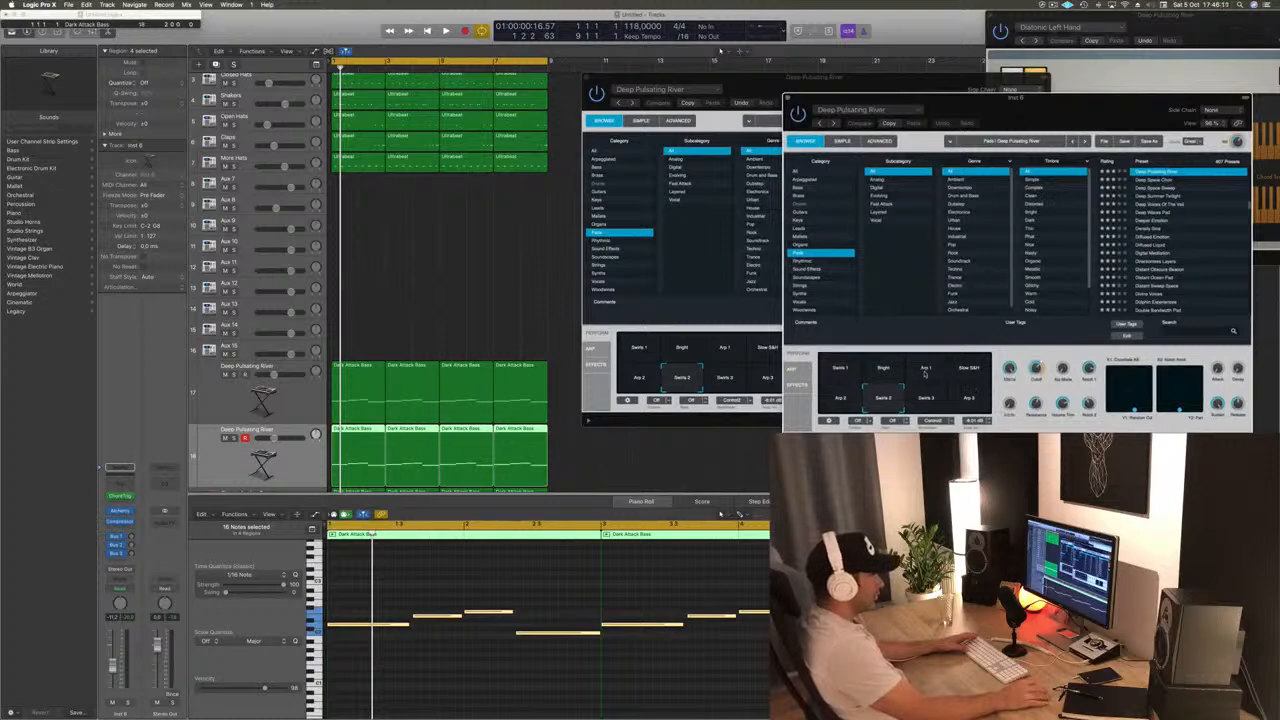
key(space)
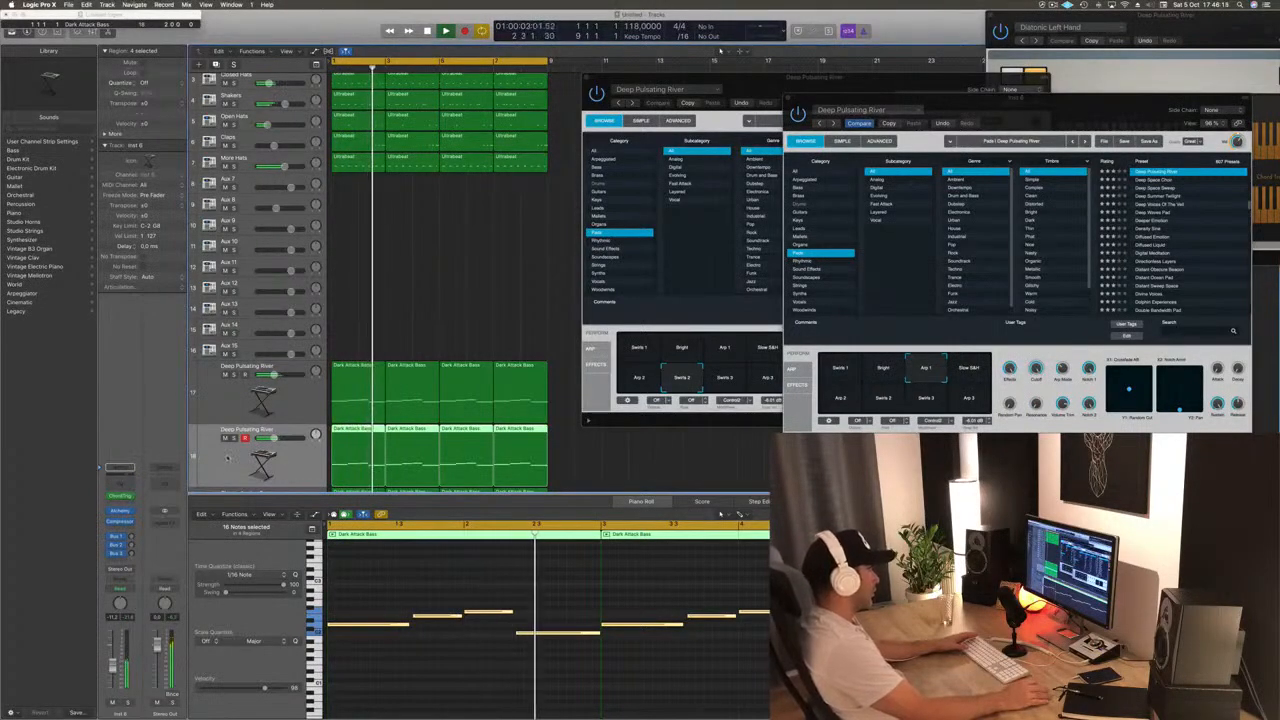
Try the Arp 3 and Arp 1 snapshots in the original pad's Alchemy and slightly lower the duplicated track's volume
click(767, 376)
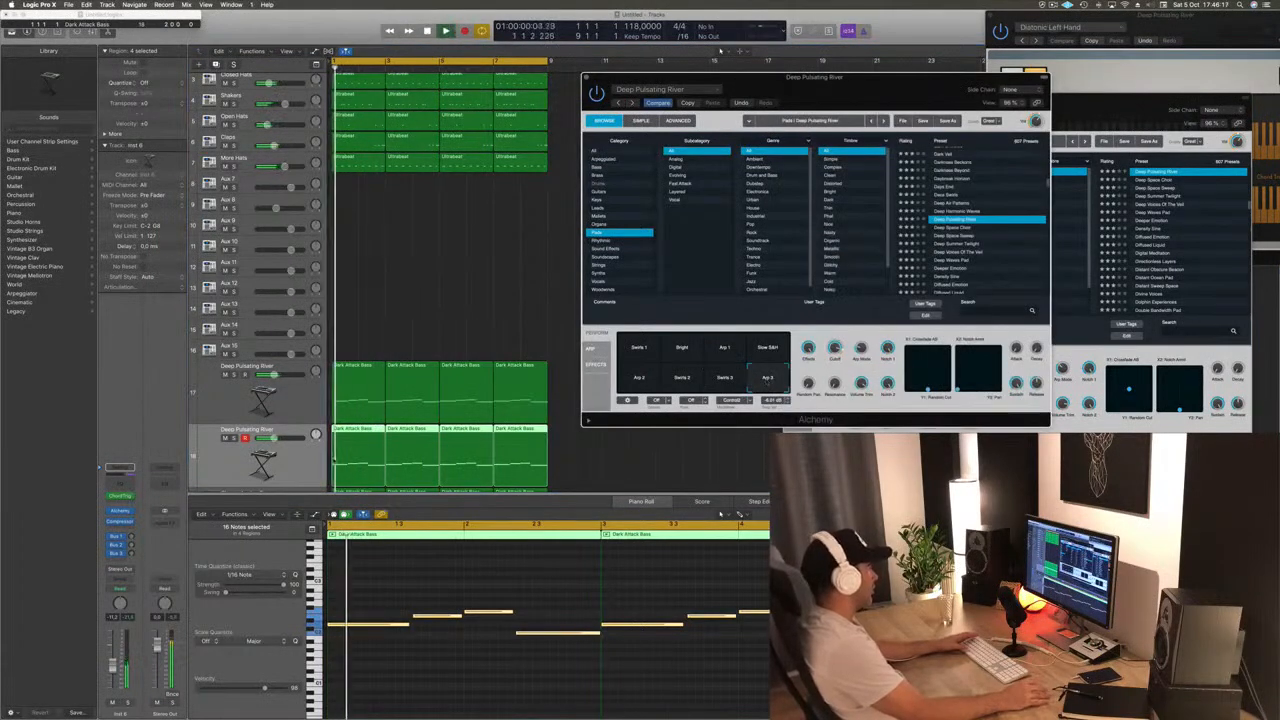
click(724, 347)
key(space)
key(space)
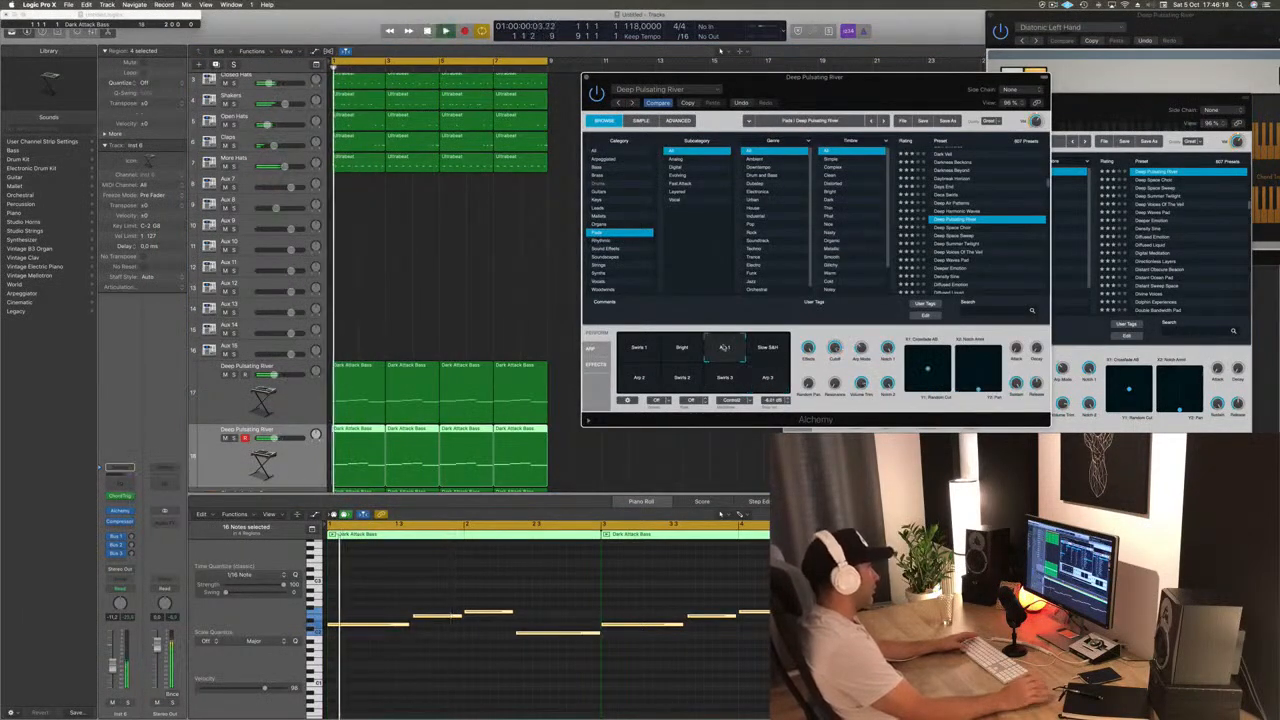
click(75, 628)
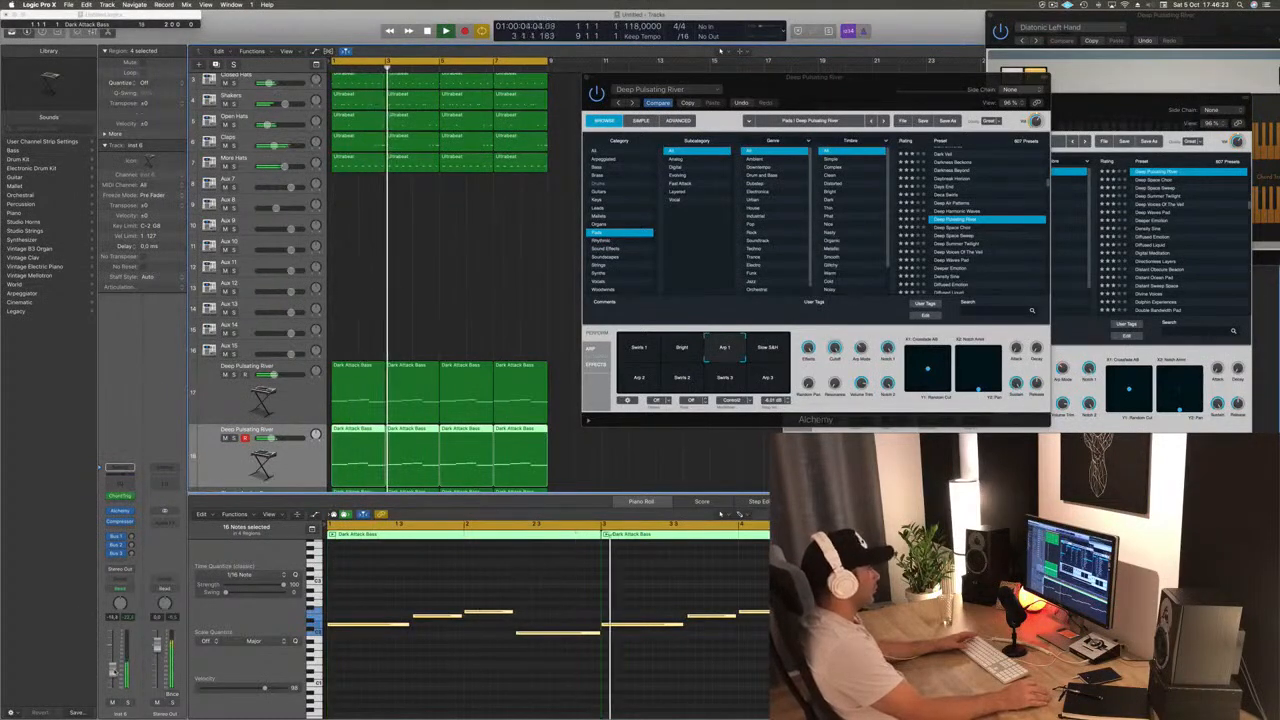
Adjust the original pad's cutoff while trying the Arp 2 and Swells 3 snapshots, and display its arpeggiator settings
drag(835, 350, 838, 348)
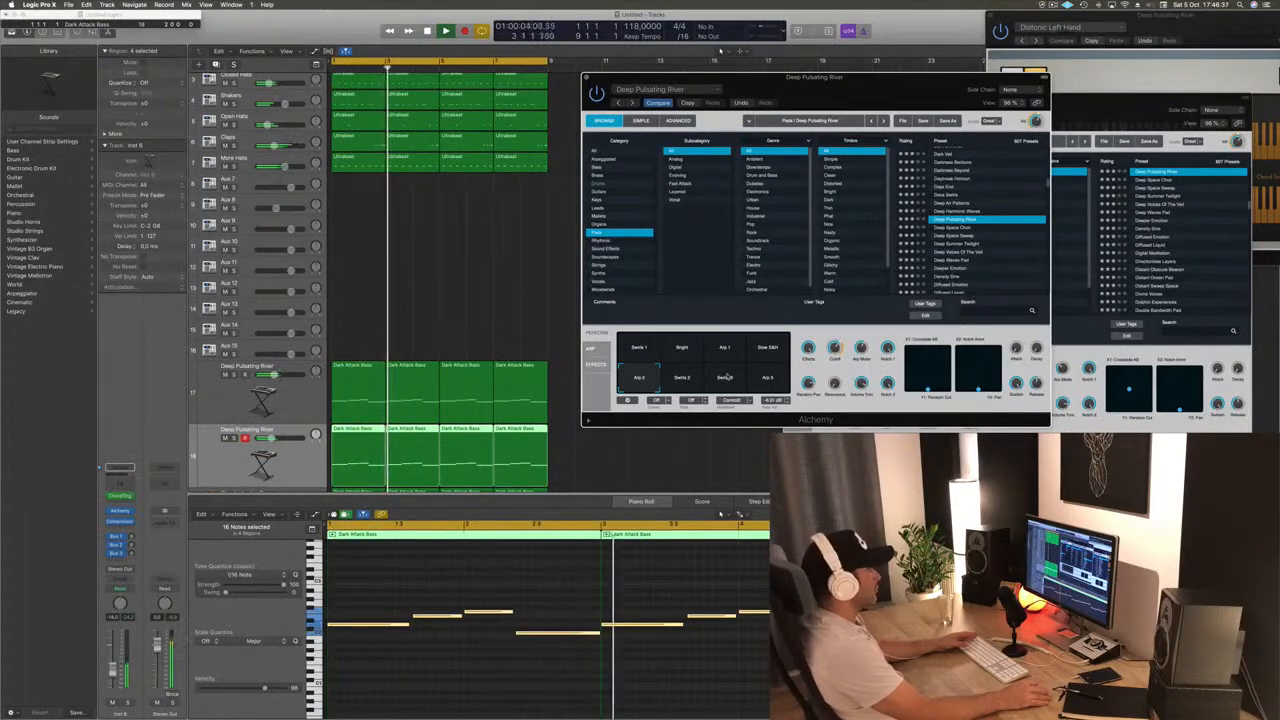
click(725, 378)
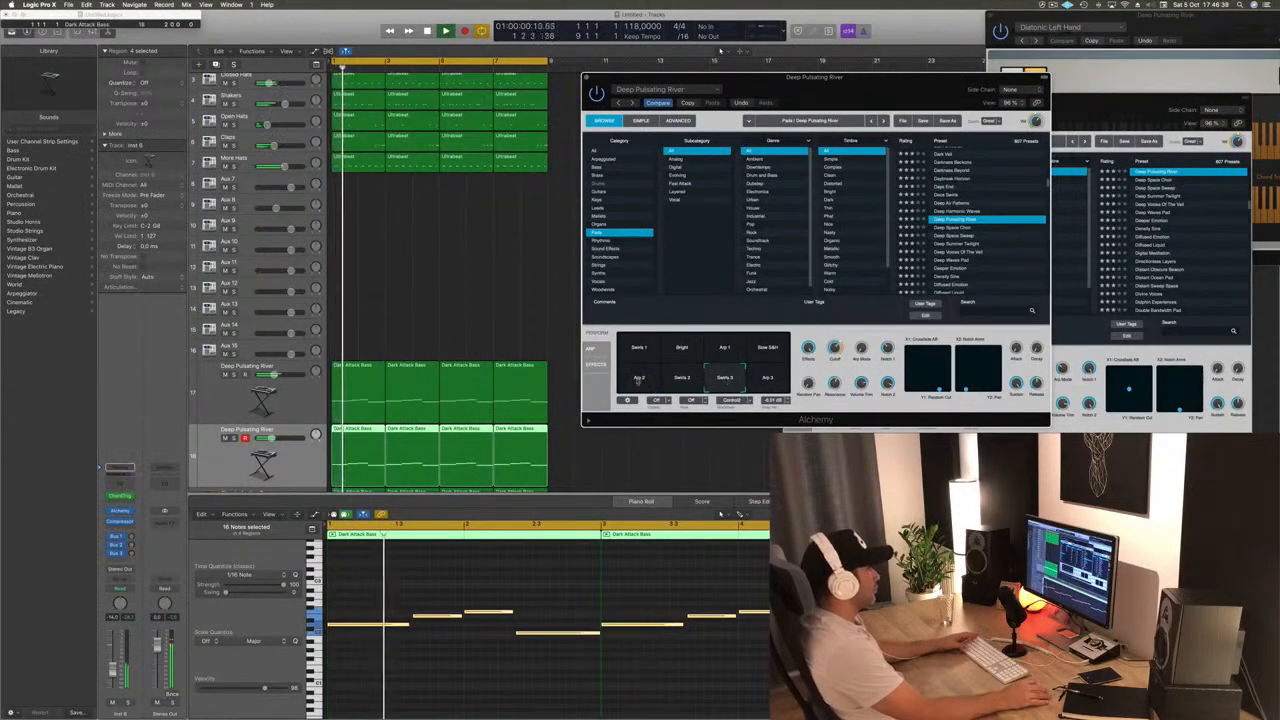
click(592, 349)
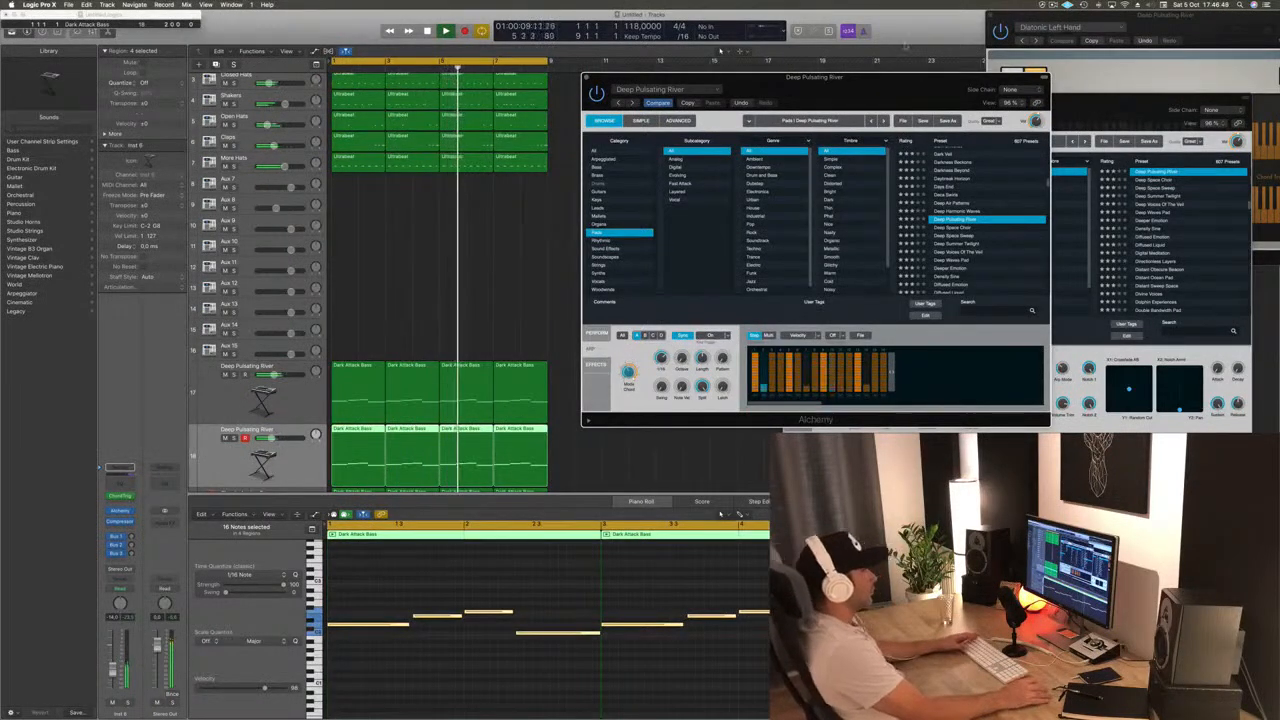
drag(873, 87, 845, 24)
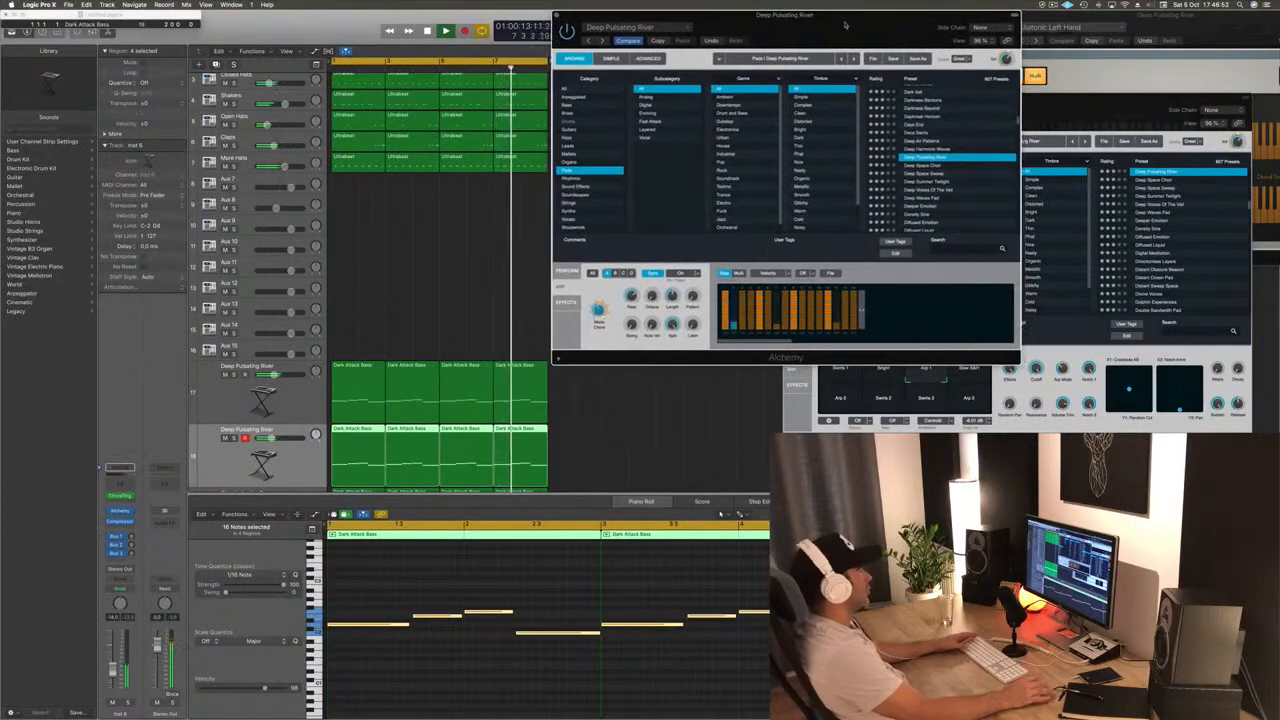
Solo both Deep Pulsating River tracks and slightly lower the original's volume, briefly muting it to compare the layers
click(233, 440)
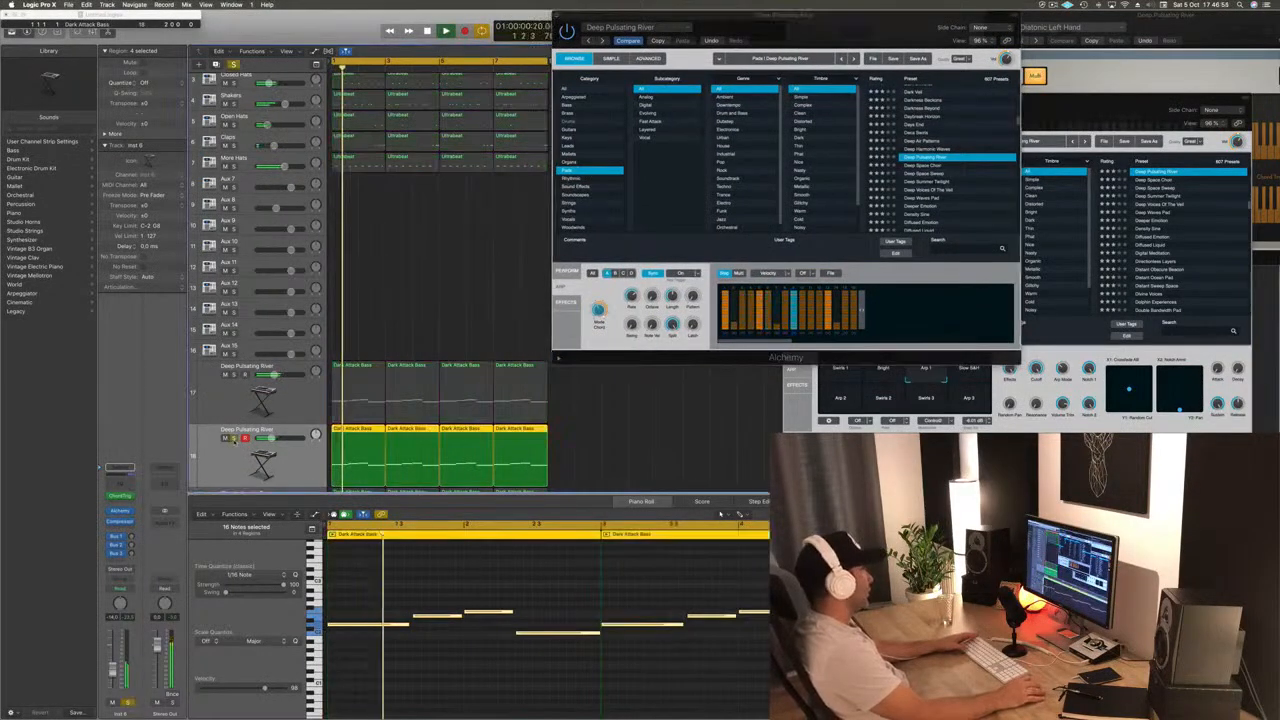
click(235, 374)
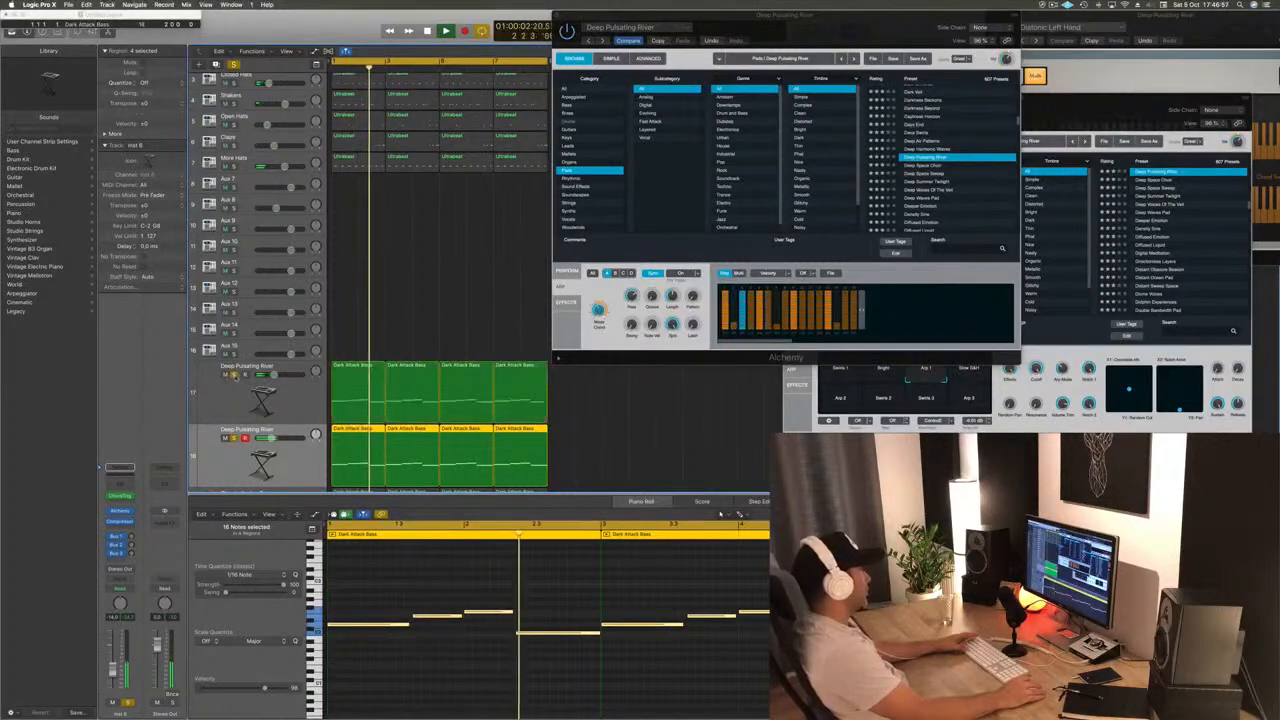
drag(274, 375, 271, 375)
click(225, 375)
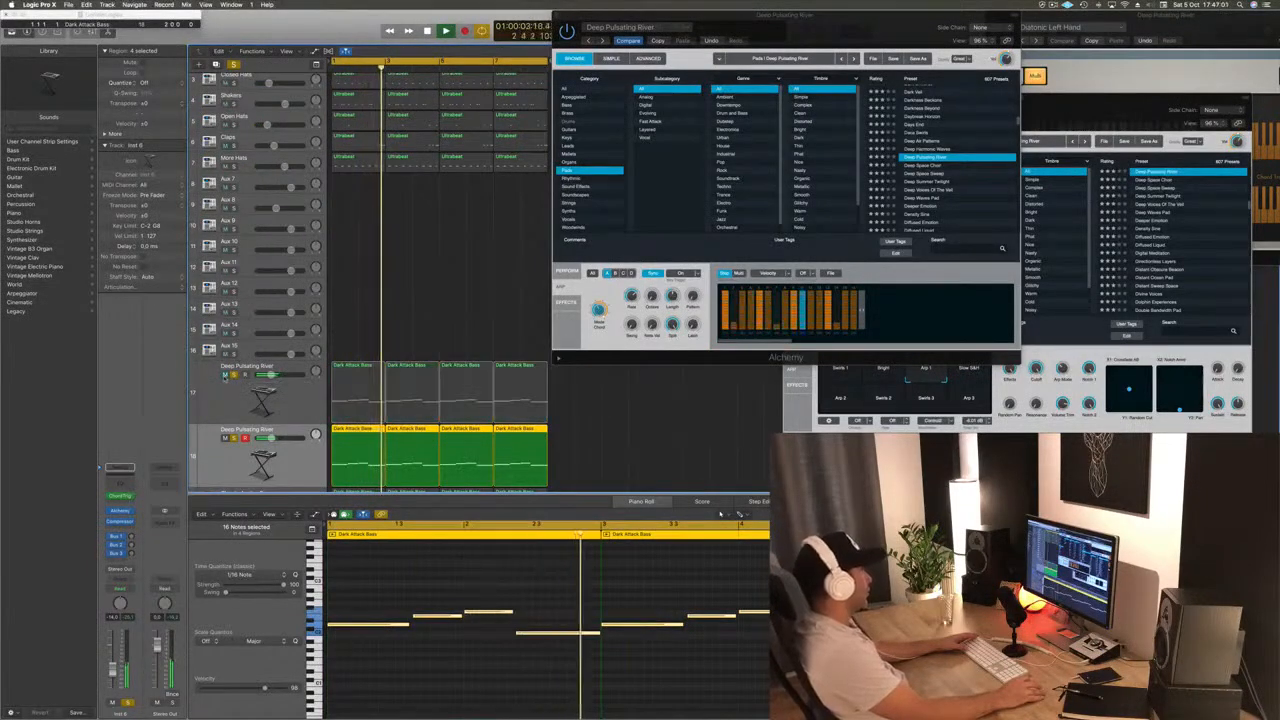
click(225, 375)
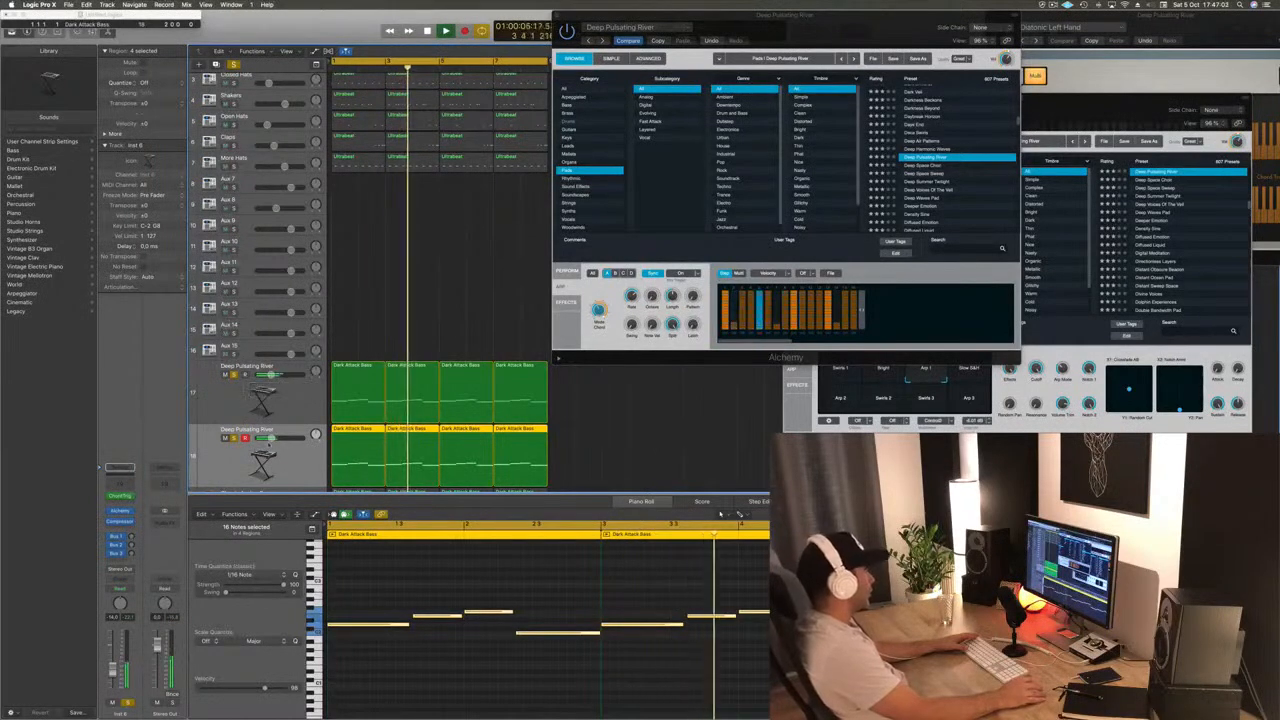
Add a Channel EQ to the duplicated pad track with a 24 dB/Oct low cut at 250 Hz
click(120, 484)
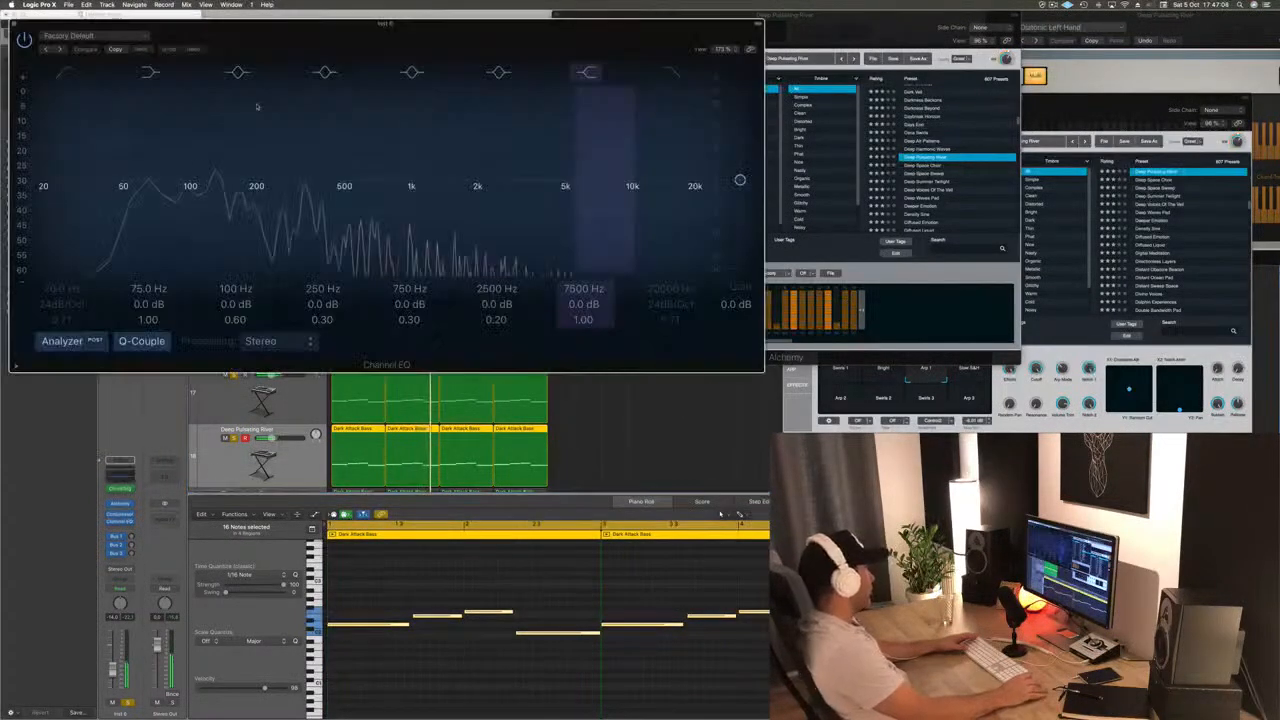
click(64, 72)
drag(80, 197, 331, 199)
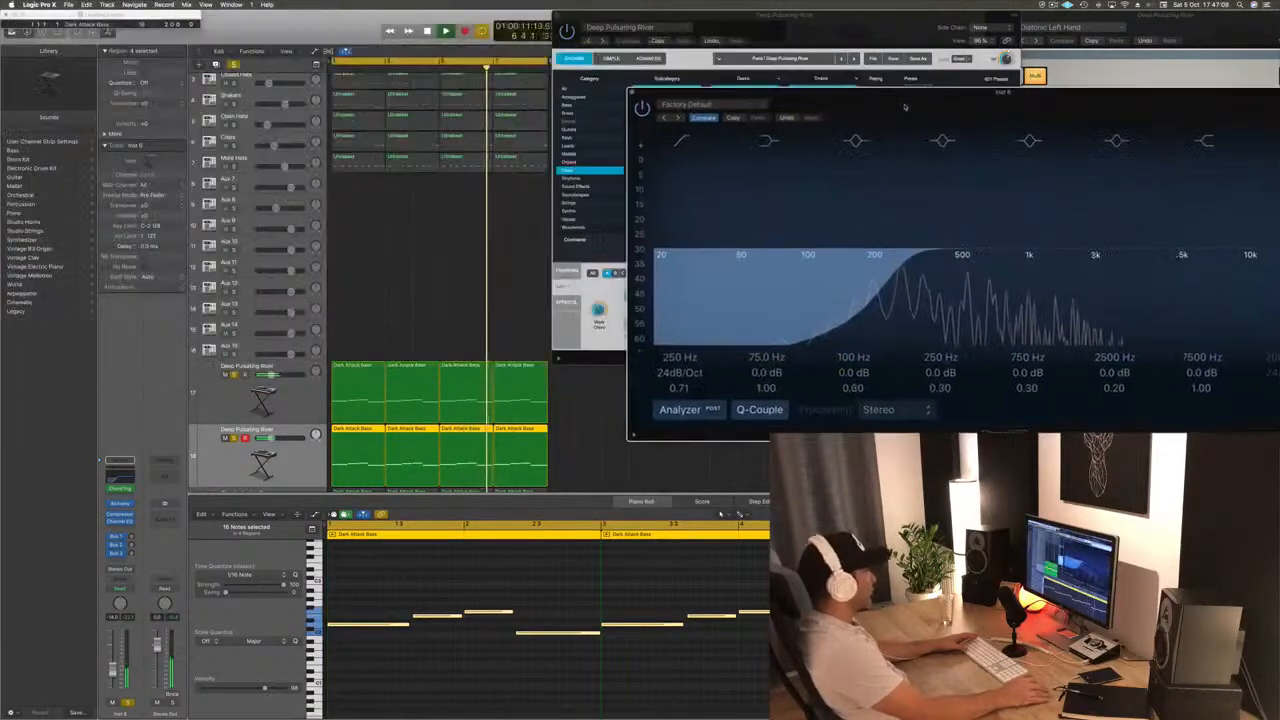
click(581, 86)
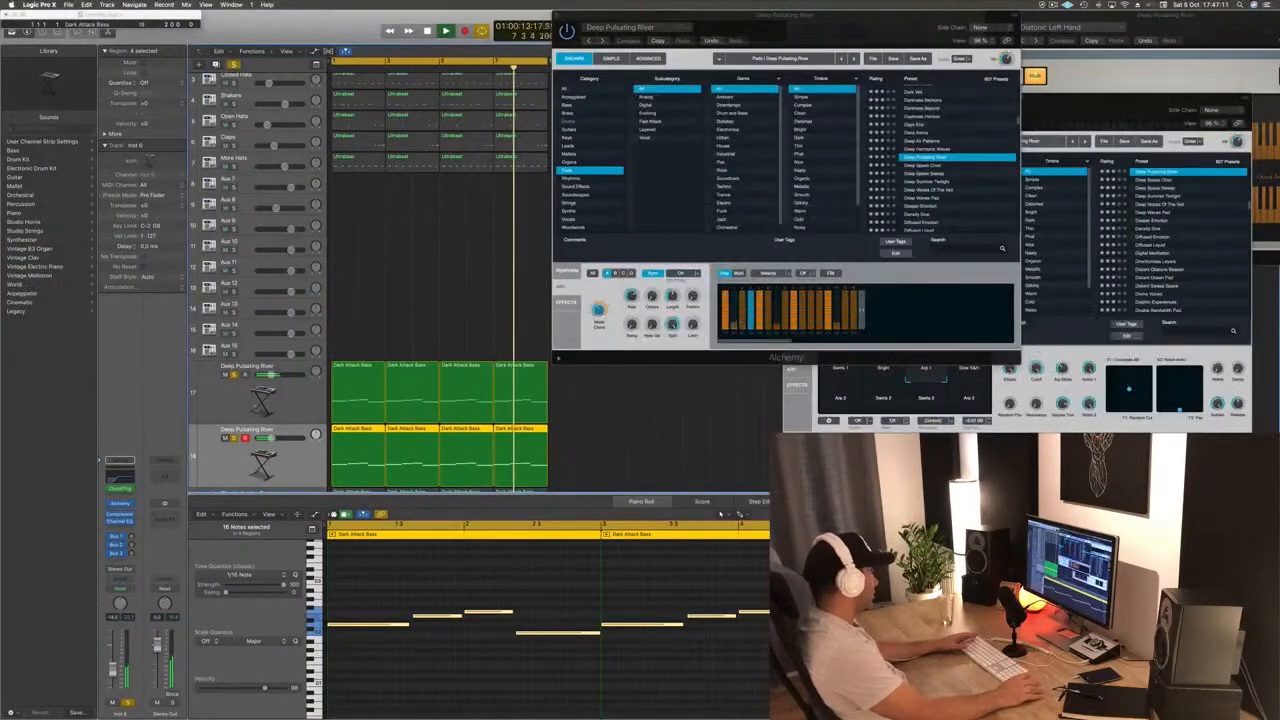
Compare the two pad layers by toggling their solos, leaving only the duplicated track soloed
click(234, 438)
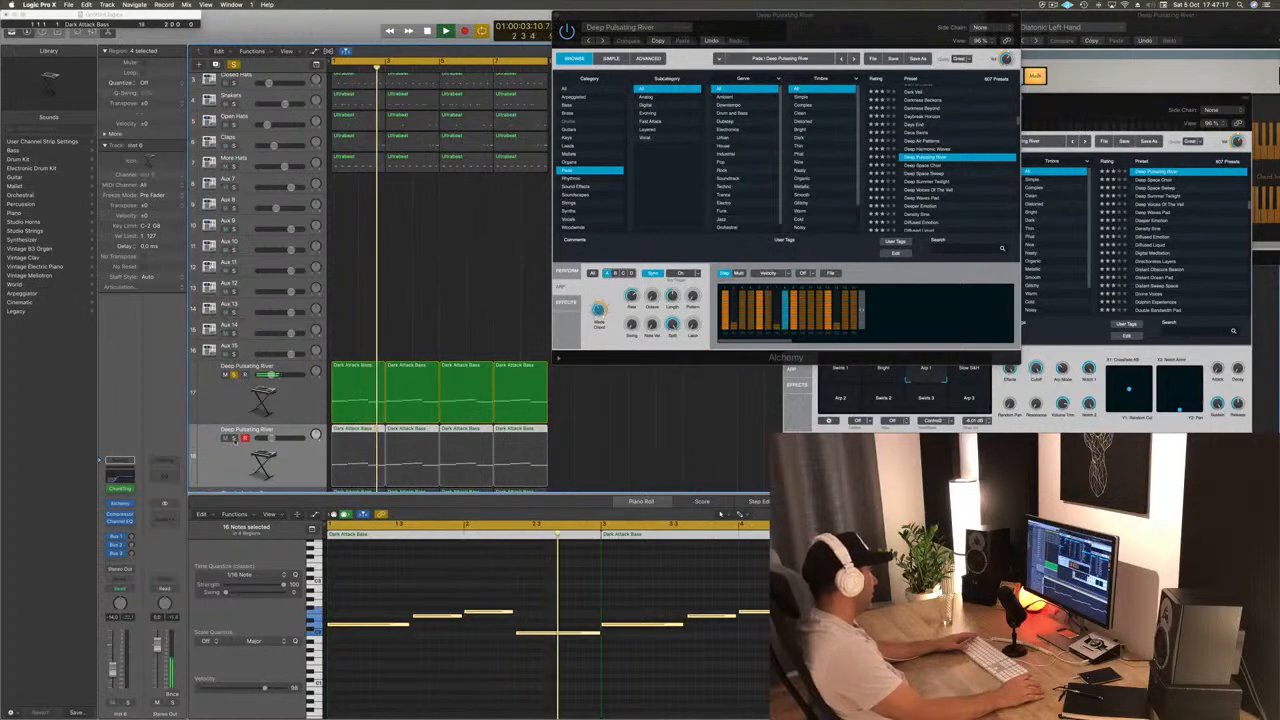
click(234, 439)
click(234, 375)
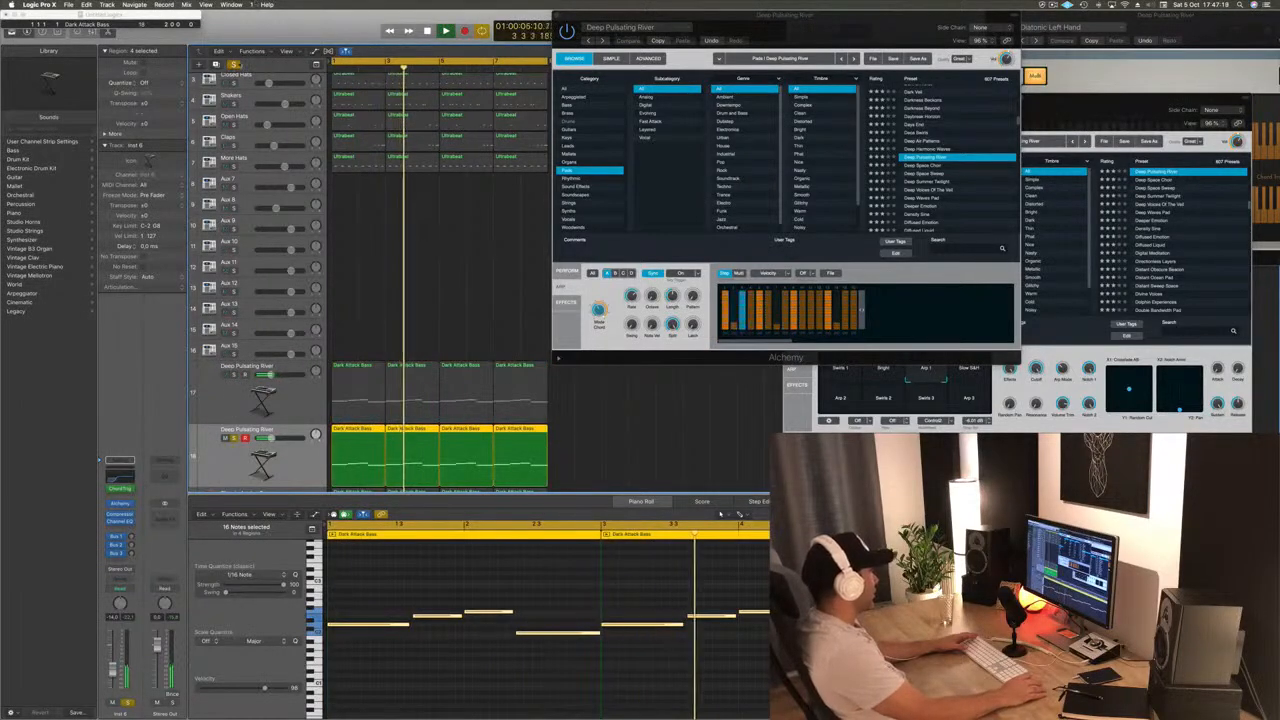
Clear the solo, replay the full loop from the start, and select the original pad track with its Alchemy window moved aside
click(236, 65)
key(space)
key(space)
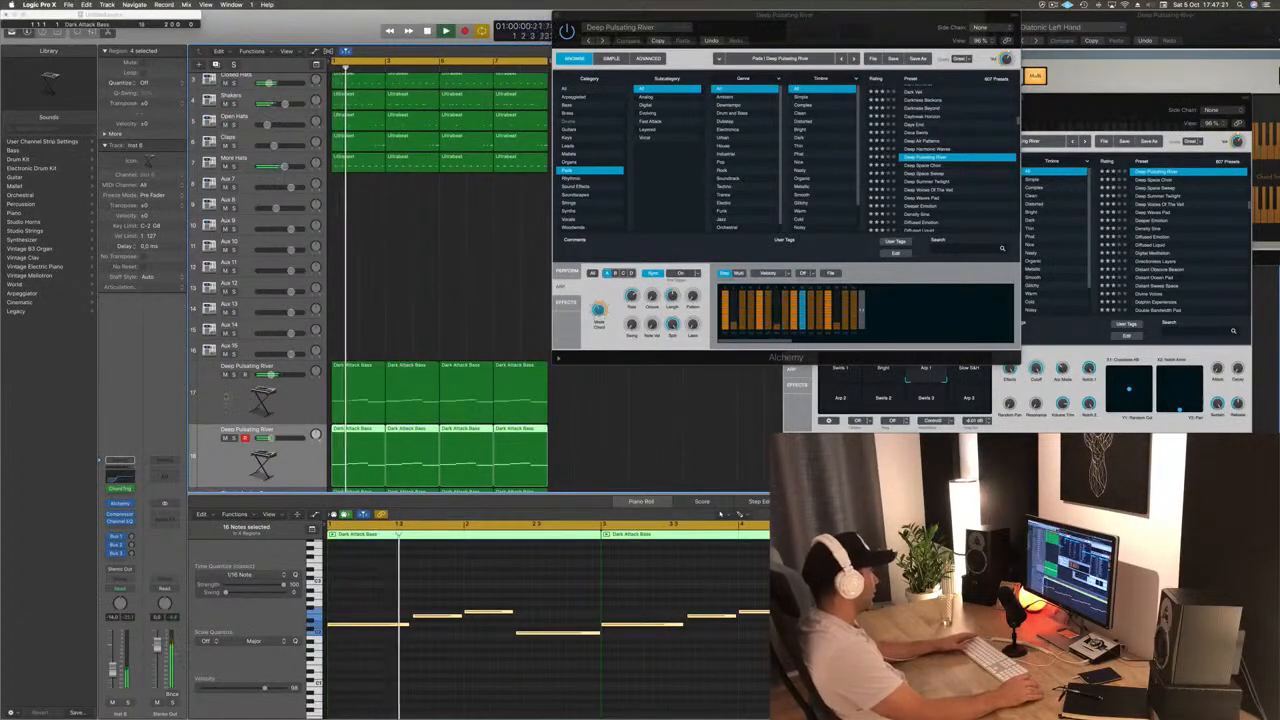
key(Up)
drag(782, 22, 1017, 25)
scroll(420, 320, down, 4)
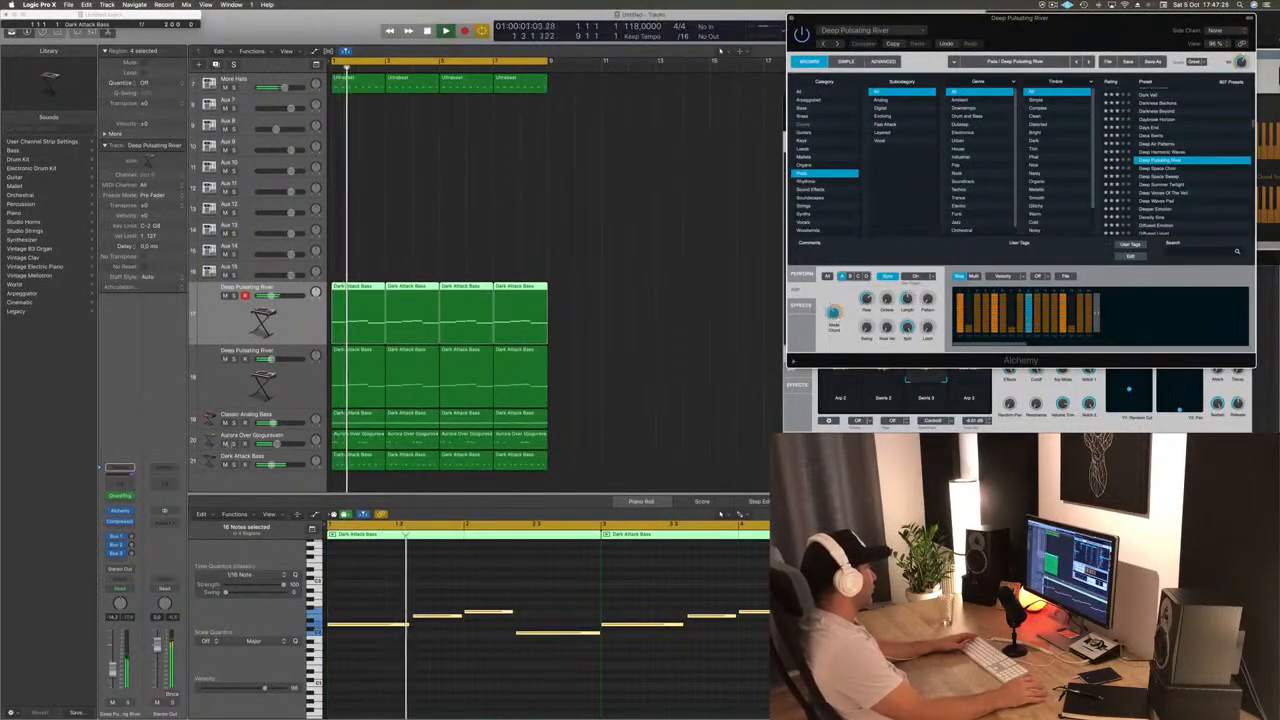
Mute the Aurora melody track, replay the loop from the start, and deselect all regions
click(225, 443)
key(space)
key(space)
click(694, 423)
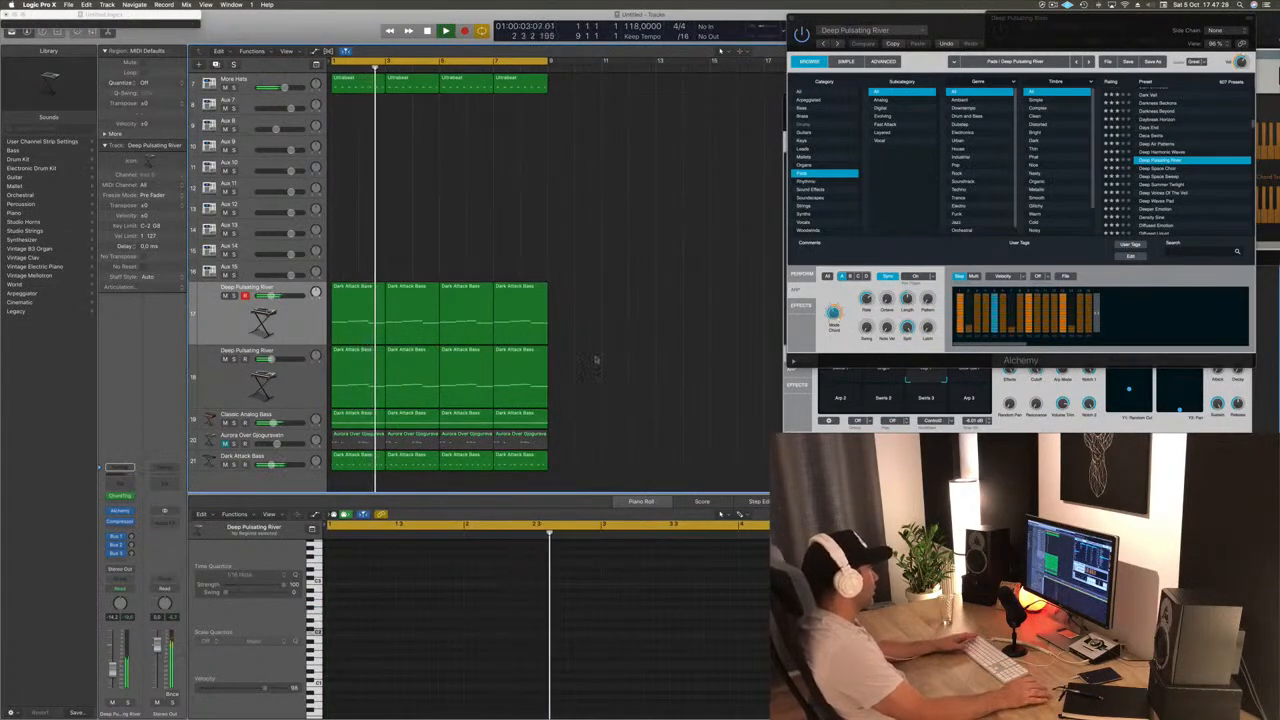
Replay the loop, briefly solo the duplicated Deep Pulsating River pad, and slightly lower its volume
click(281, 464)
click(274, 456)
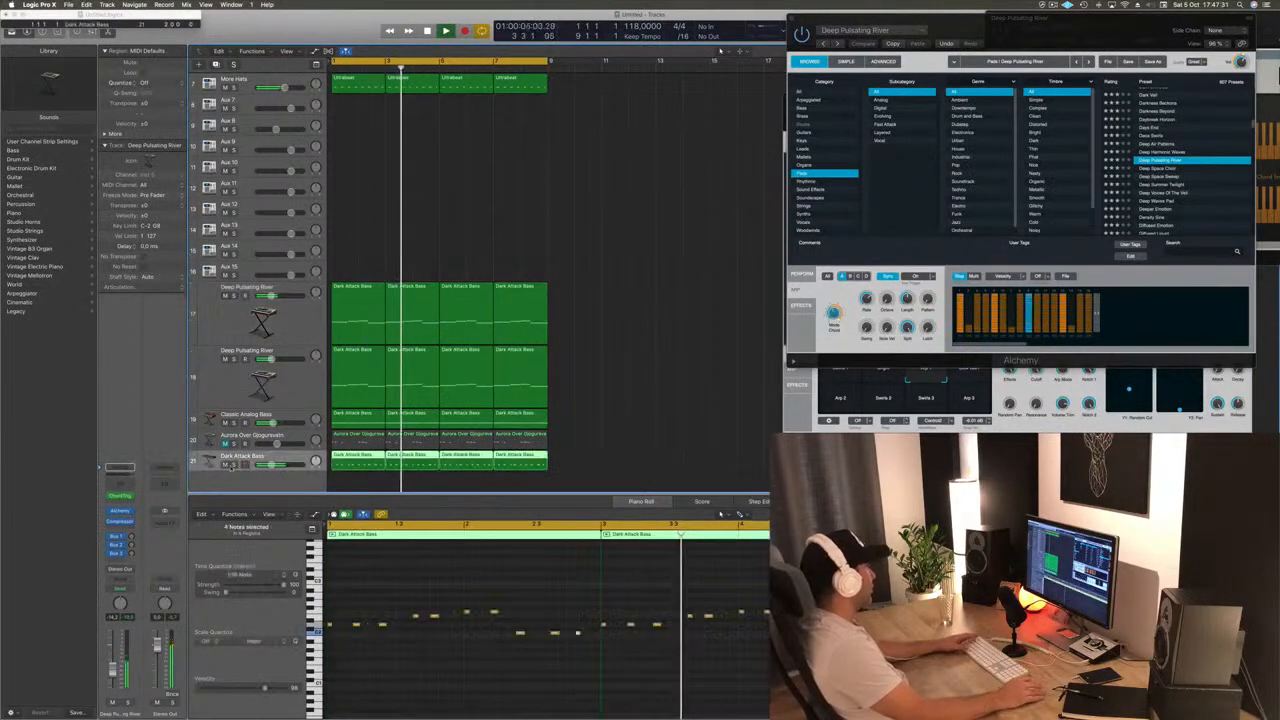
key(space)
key(space)
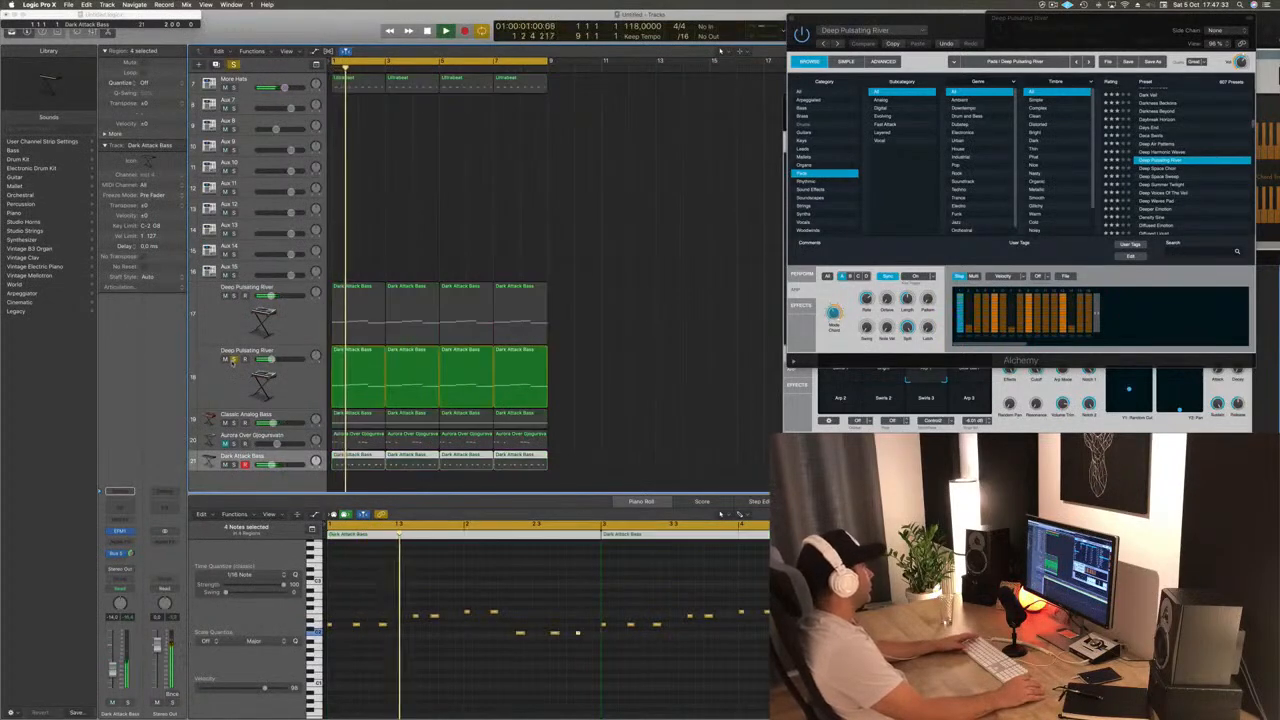
click(228, 389)
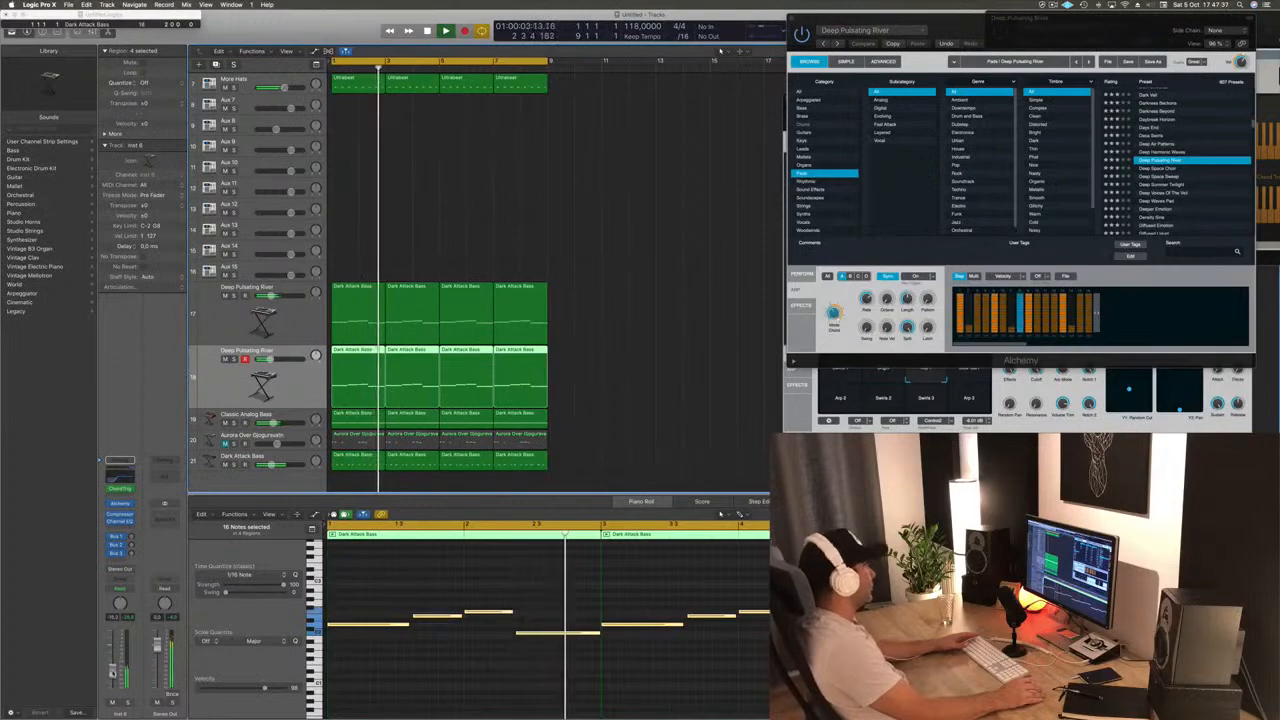
Close both Alchemy windows and stop playback
drag(1077, 27, 871, 60)
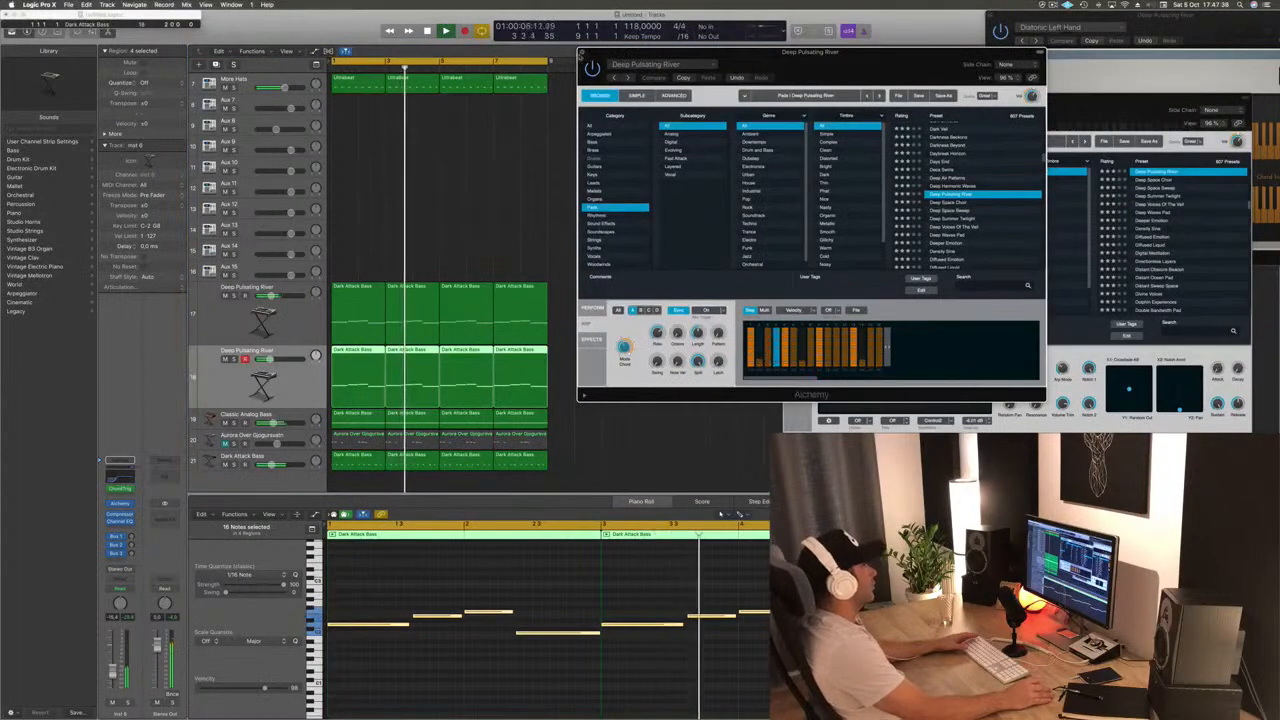
click(585, 51)
drag(1028, 105, 757, 113)
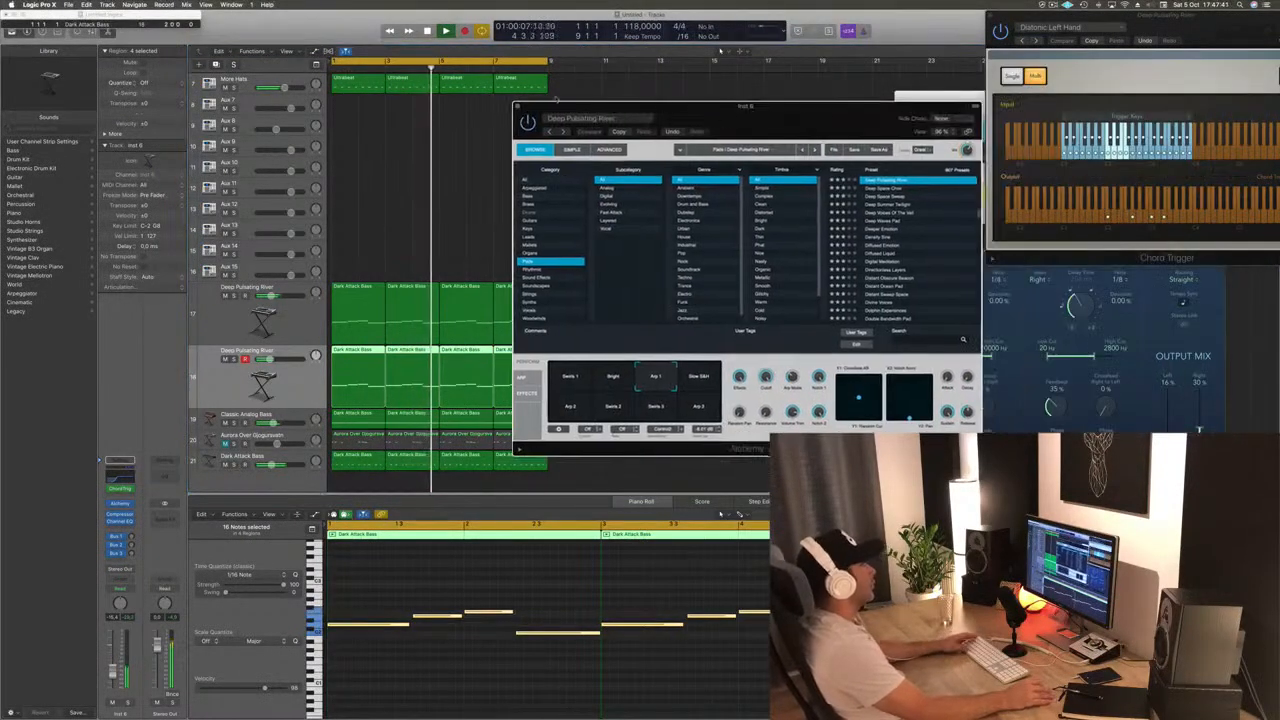
click(517, 107)
key(space)
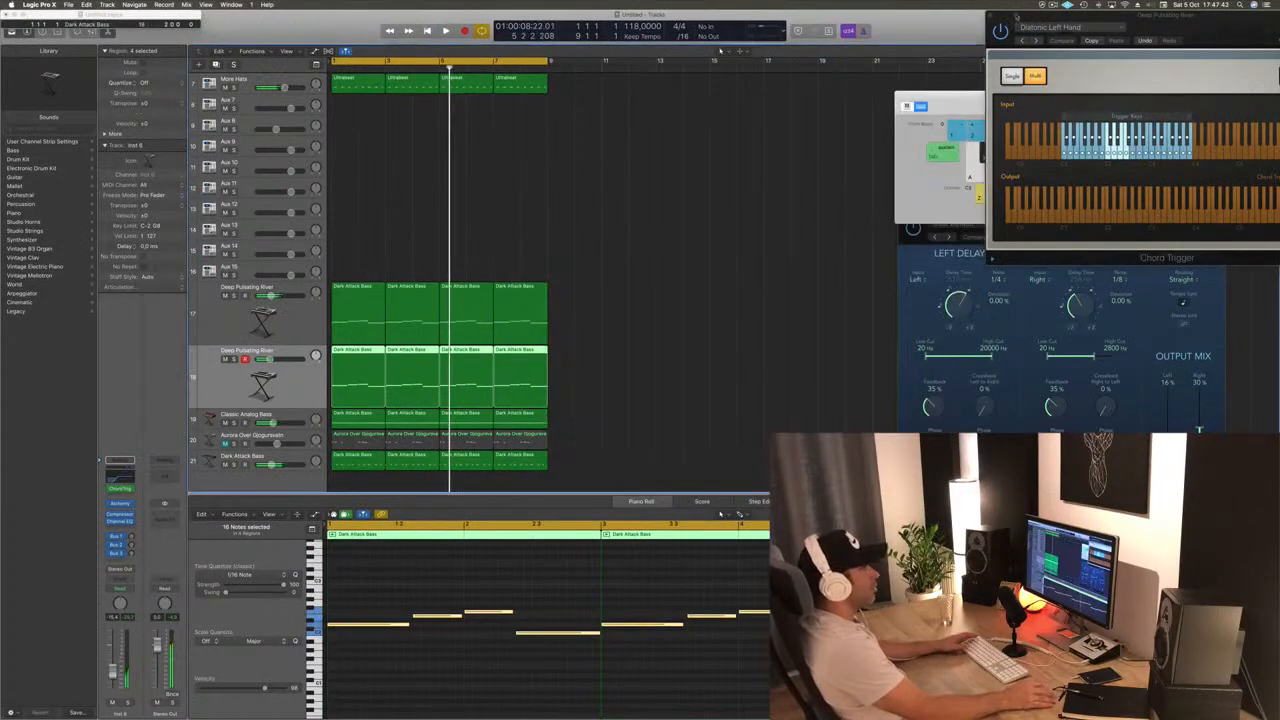
Close the Chord Trigger window and move the Musical Typing keyboard clear of the delay plug-in
drag(1031, 10, 740, 88)
click(692, 92)
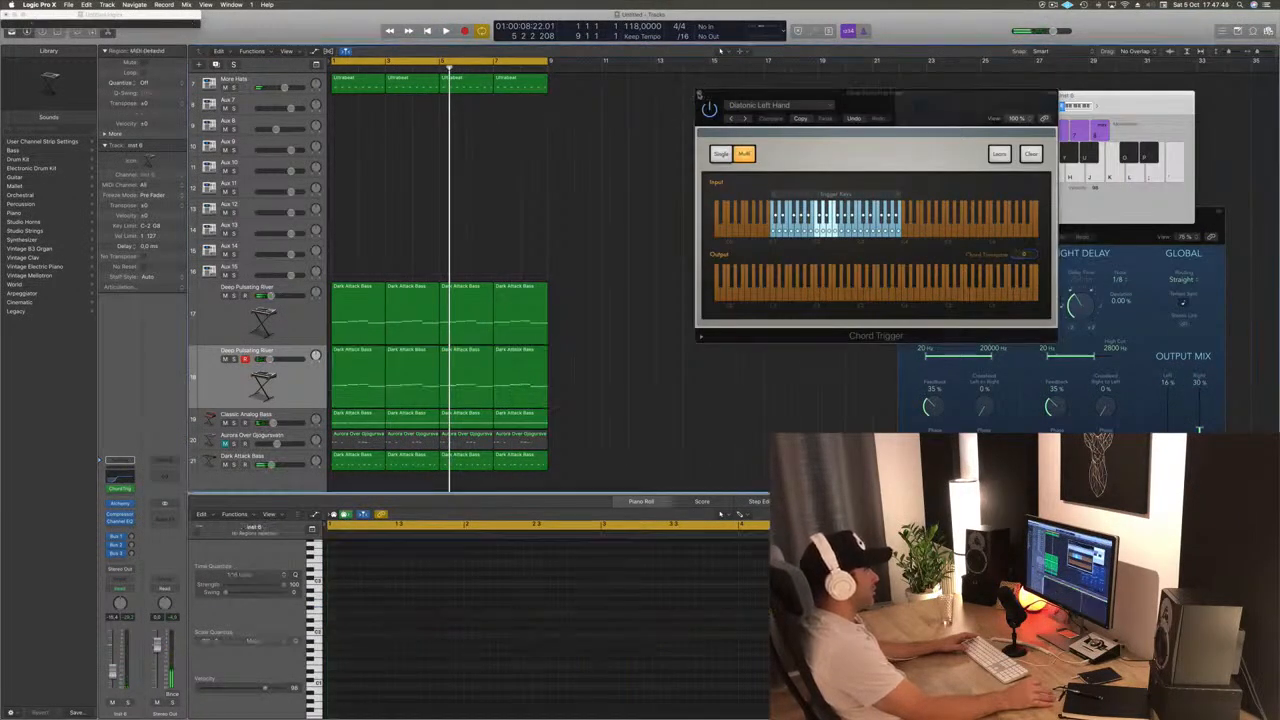
click(700, 93)
drag(1134, 115, 1212, 83)
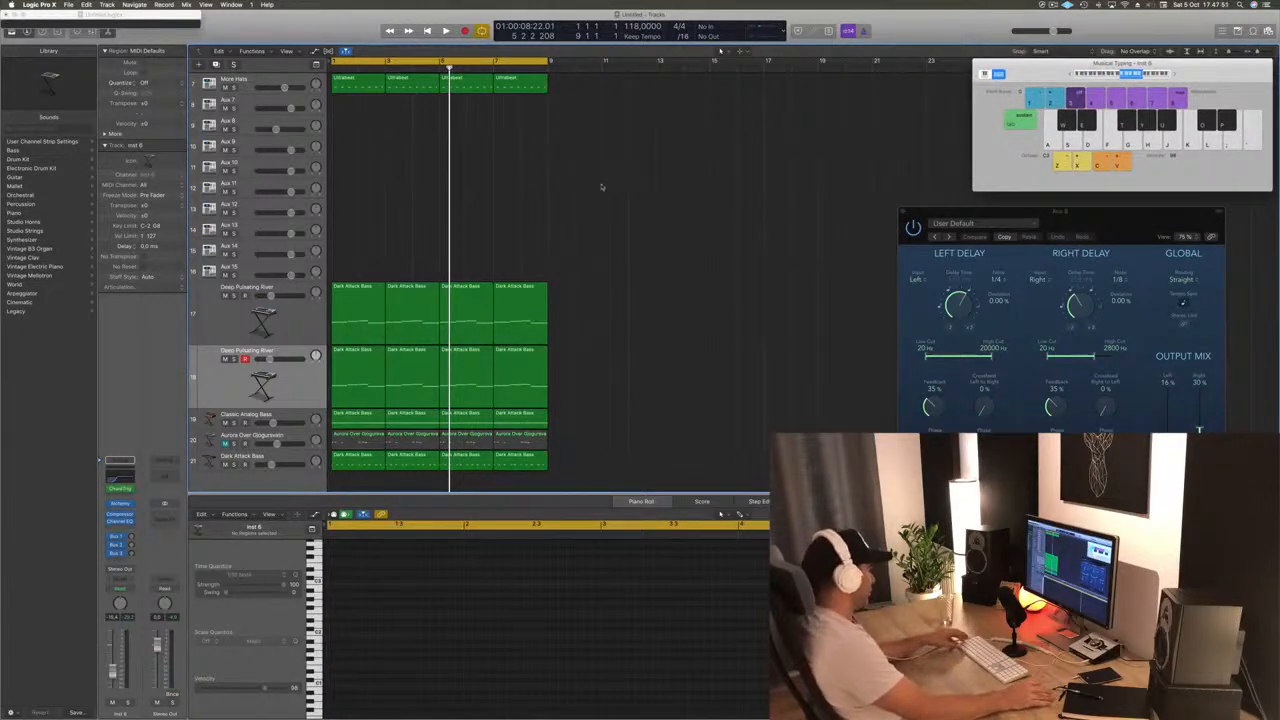
Select all regions on every track and copy them to start at bar 9, directly after the original eight bars
key(super+a)
click(547, 159)
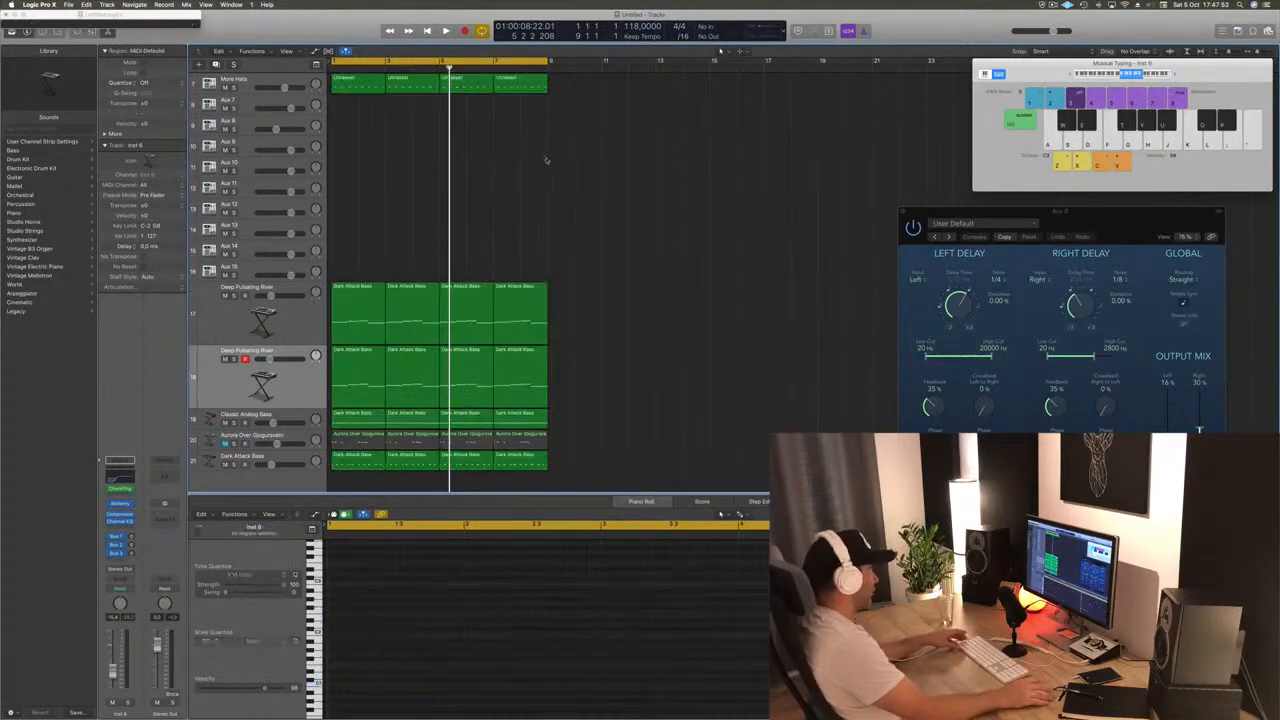
scroll(598, 148, up, 3)
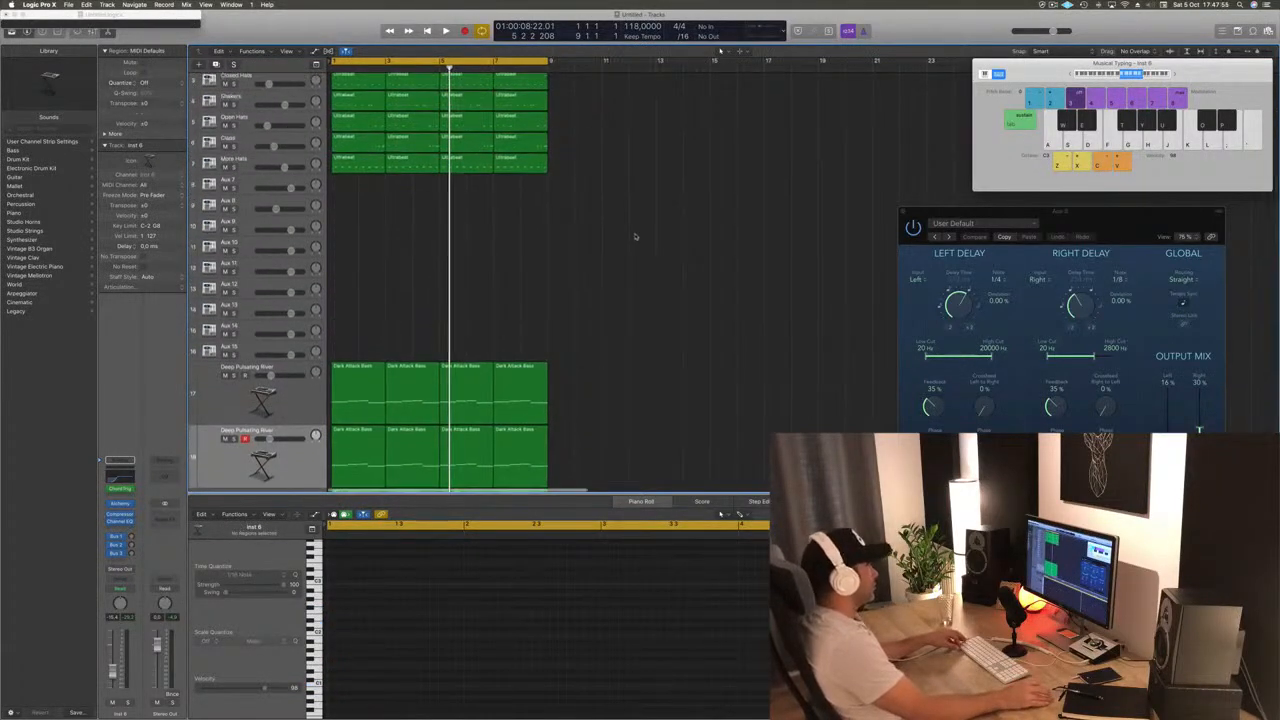
scroll(637, 235, up, 2)
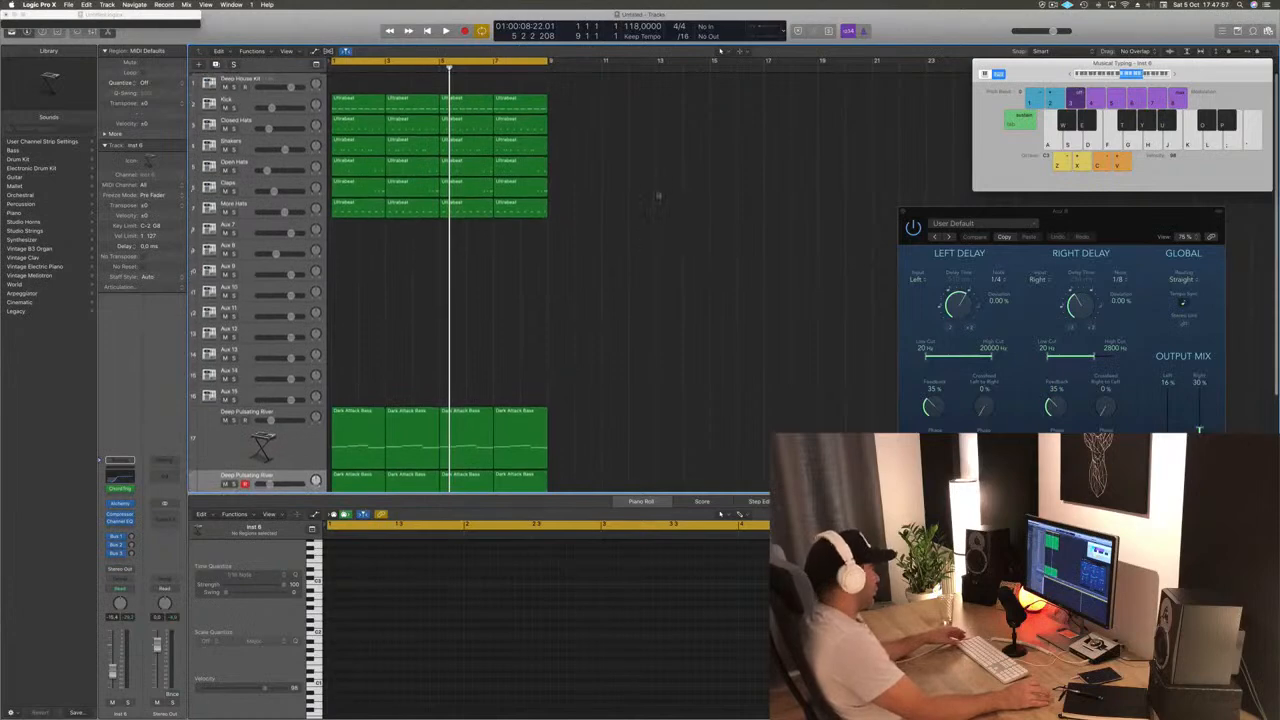
key(super+a)
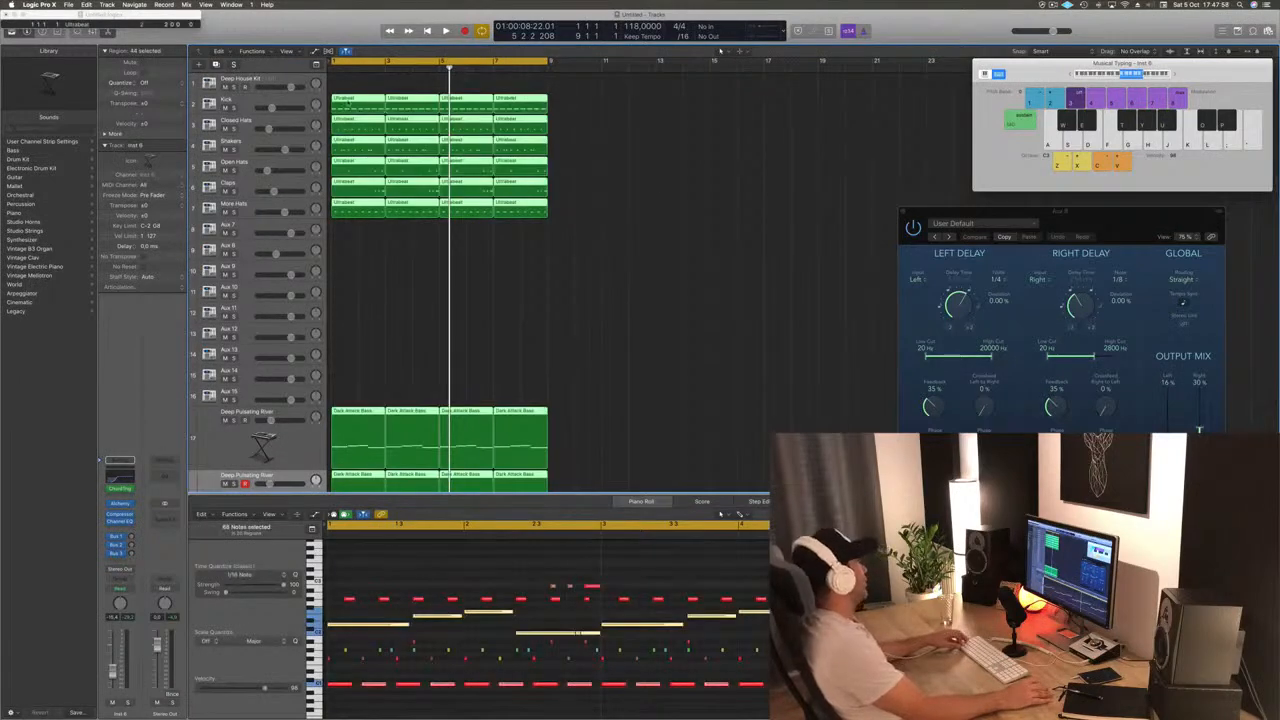
right_click(350, 100)
click(490, 106)
drag(388, 100, 588, 108)
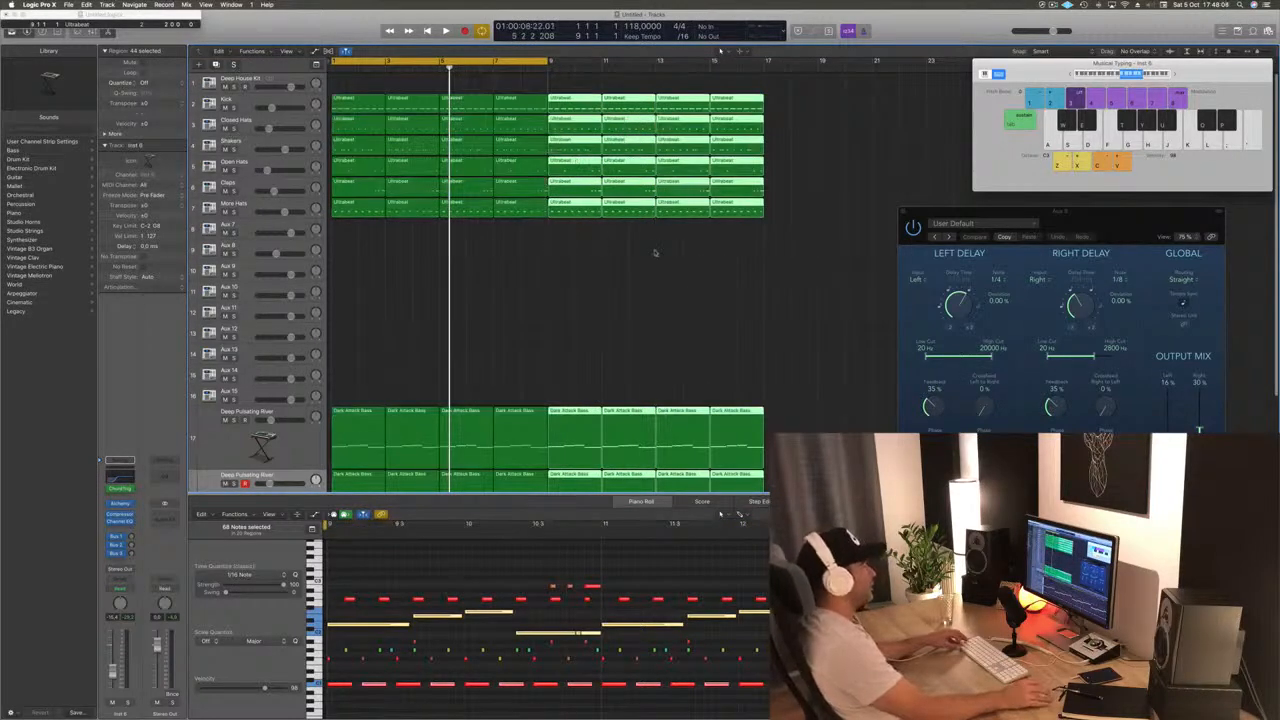
Close the delay plug-in window and display the toolbar and secondary ruler in the Tracks area
drag(1097, 231, 1063, 214)
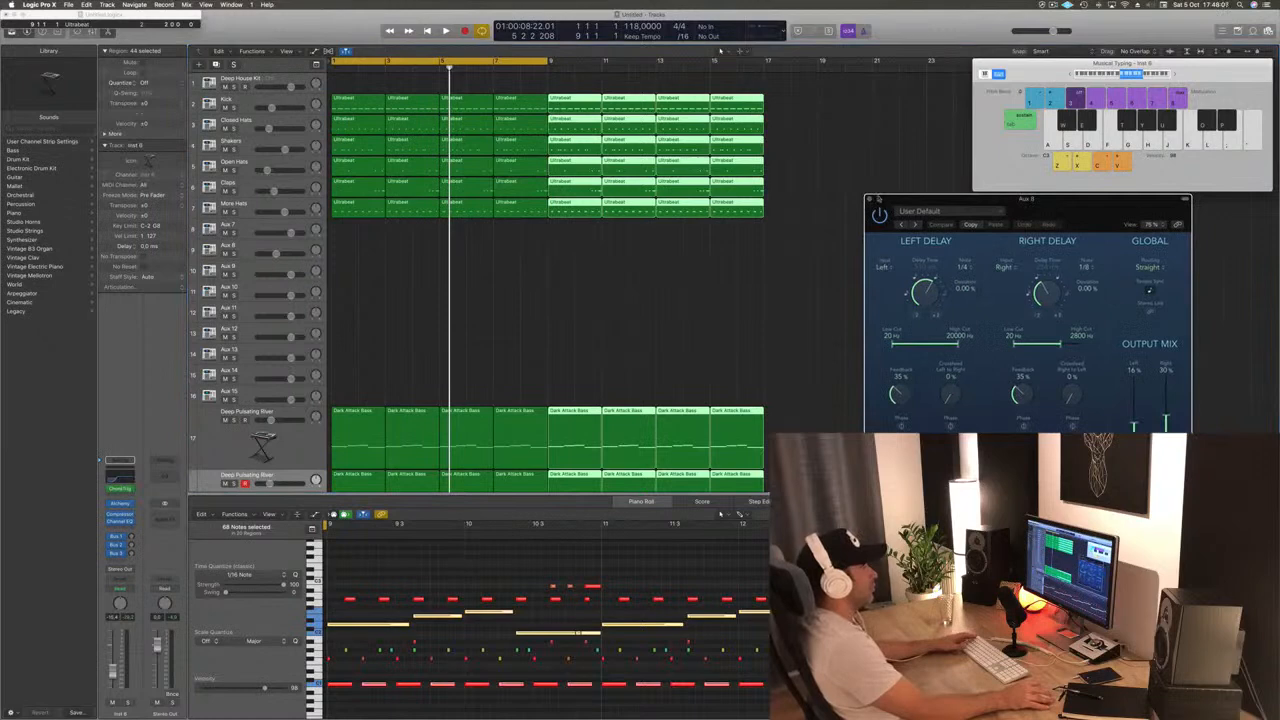
click(870, 199)
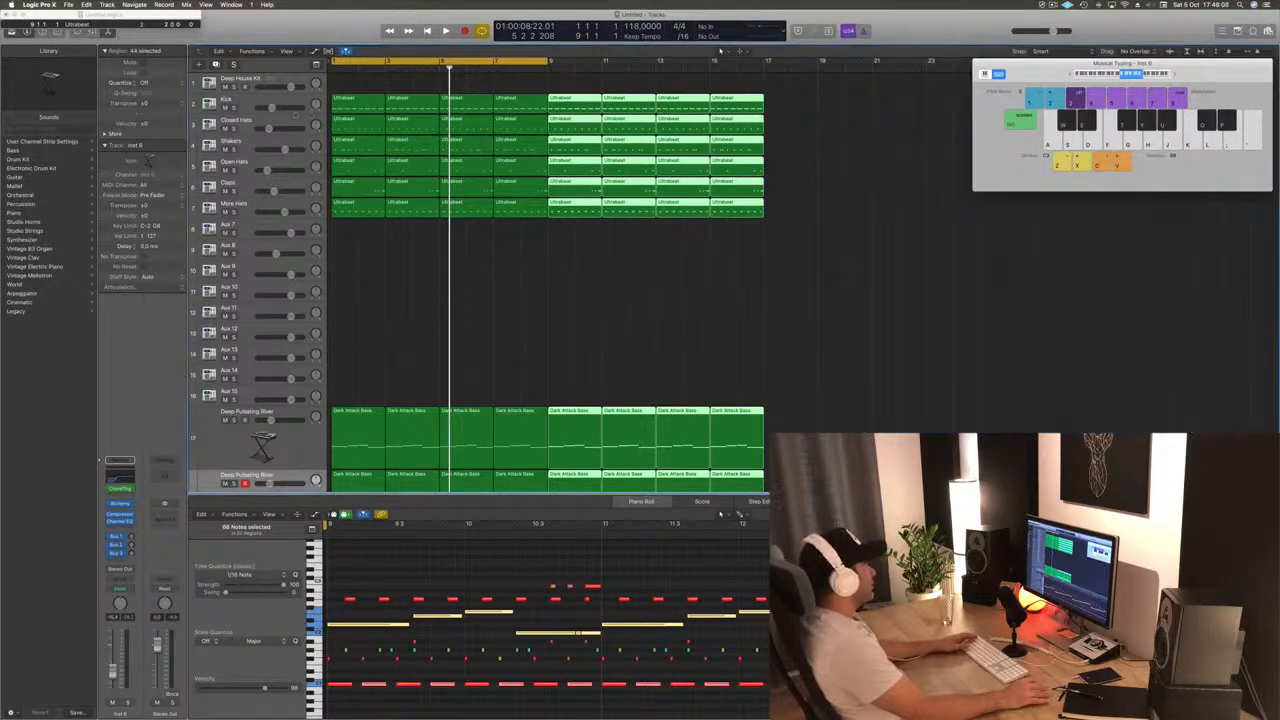
key(ctrl+alt+super+t)
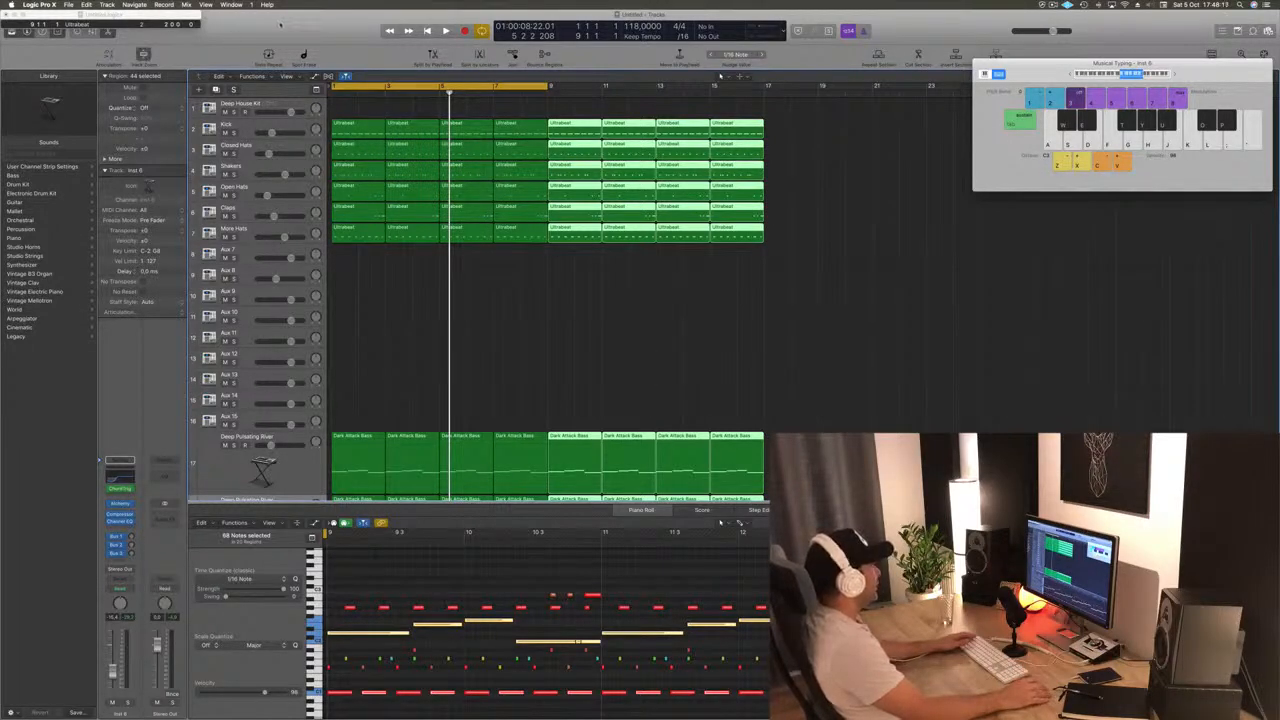
click(288, 76)
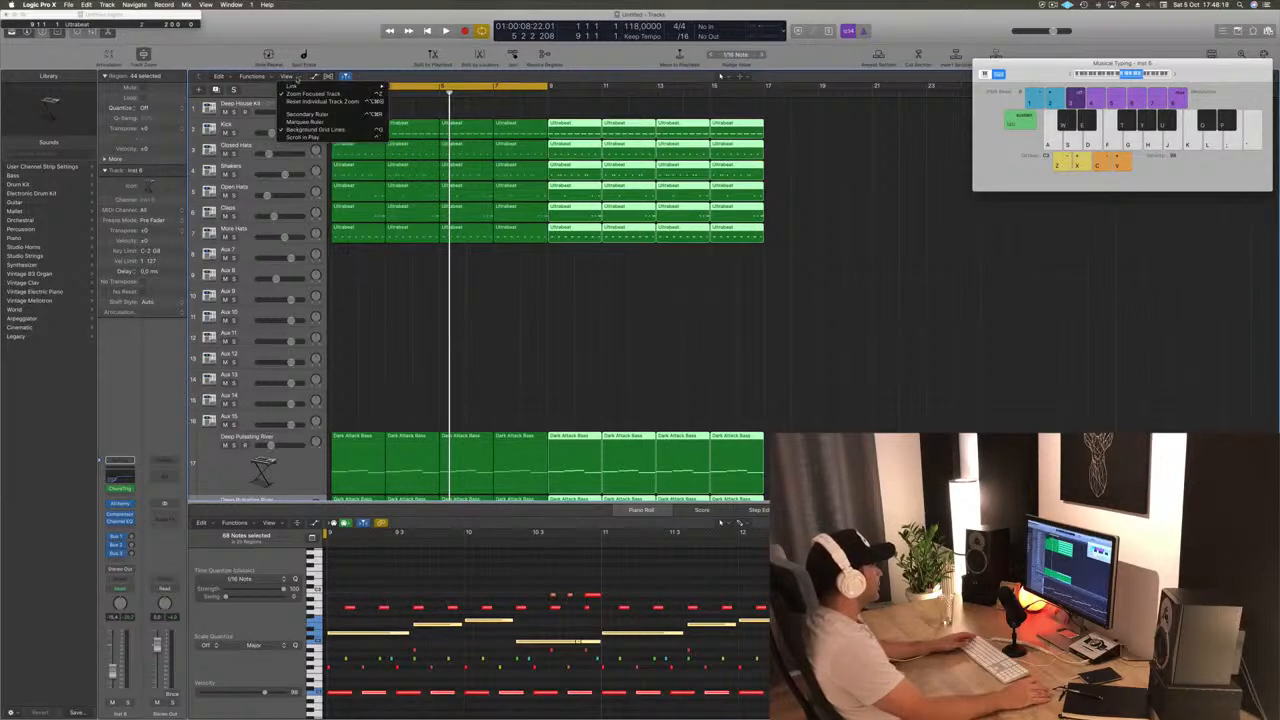
click(572, 321)
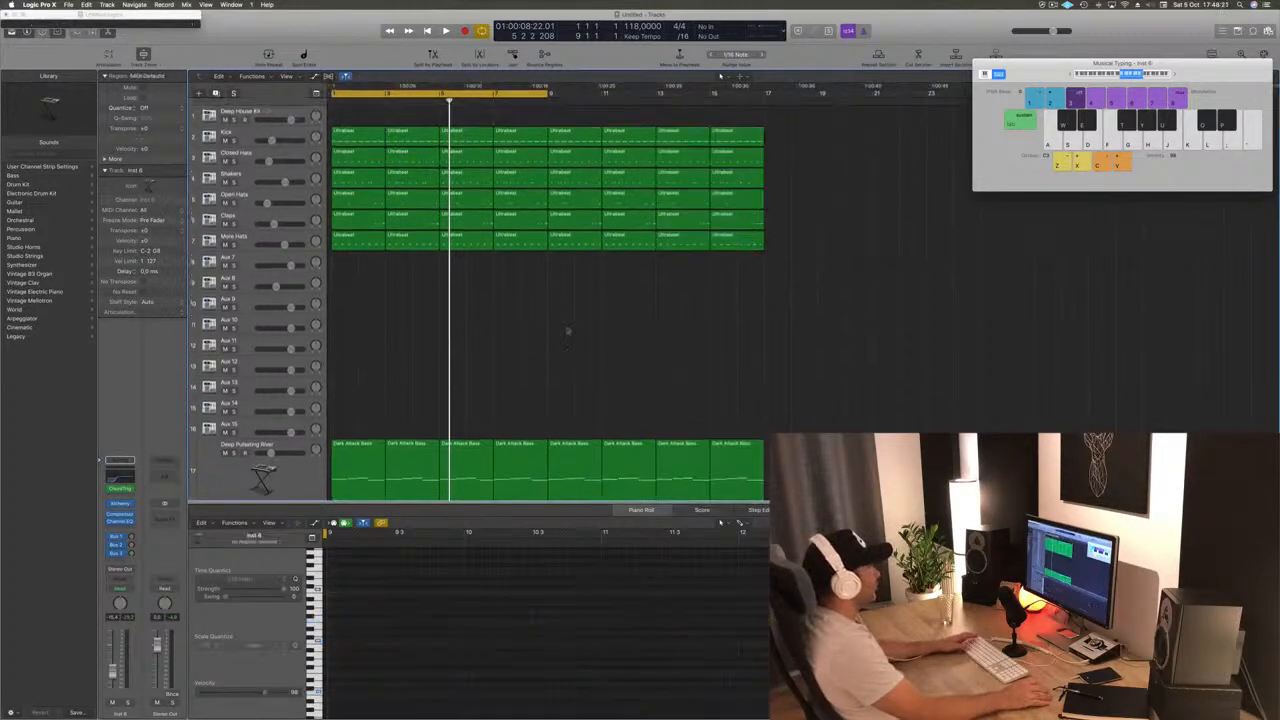
Play back the arrangement briefly and close the Musical Typing keyboard
key(space)
drag(1054, 74, 934, 127)
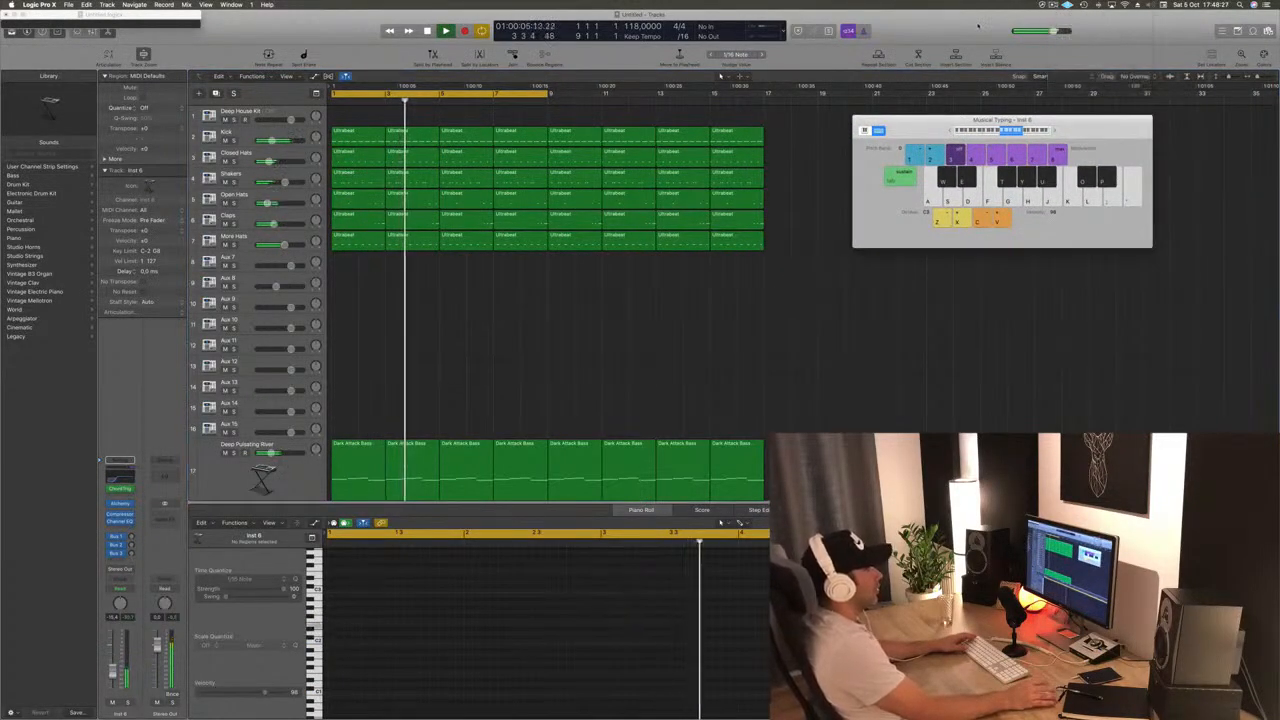
drag(916, 131, 894, 147)
key(space)
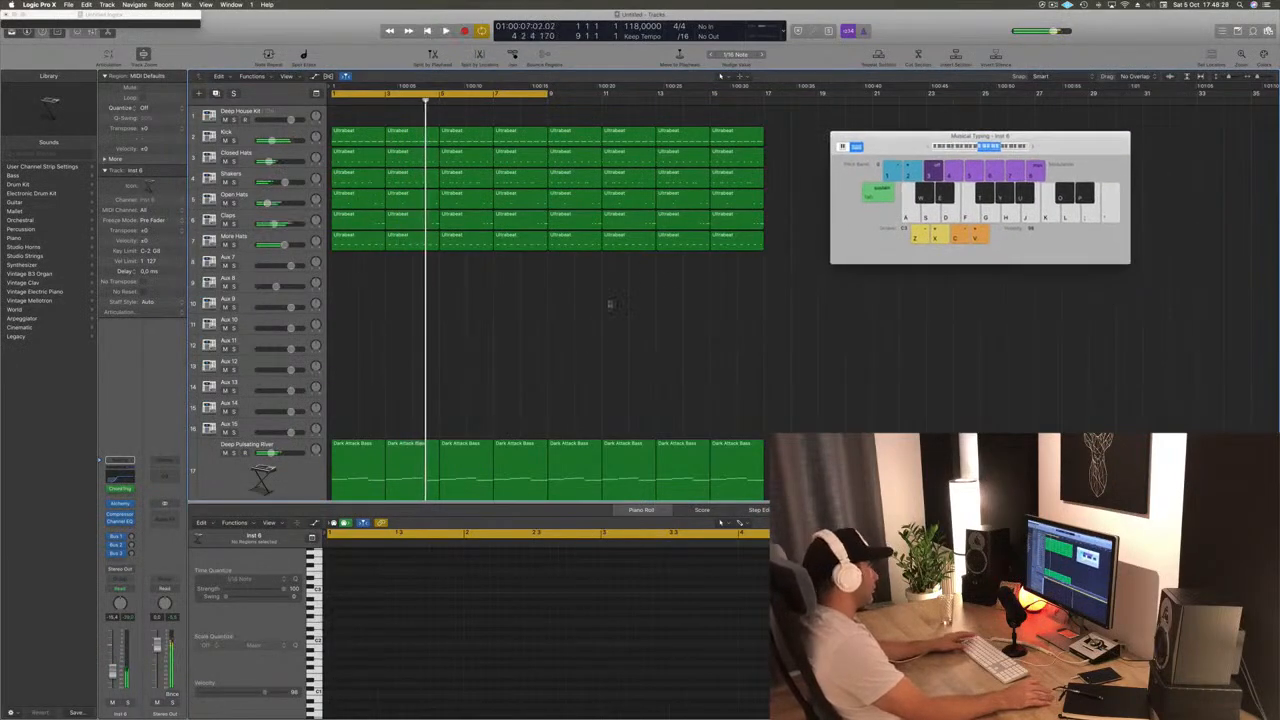
key(super+k)
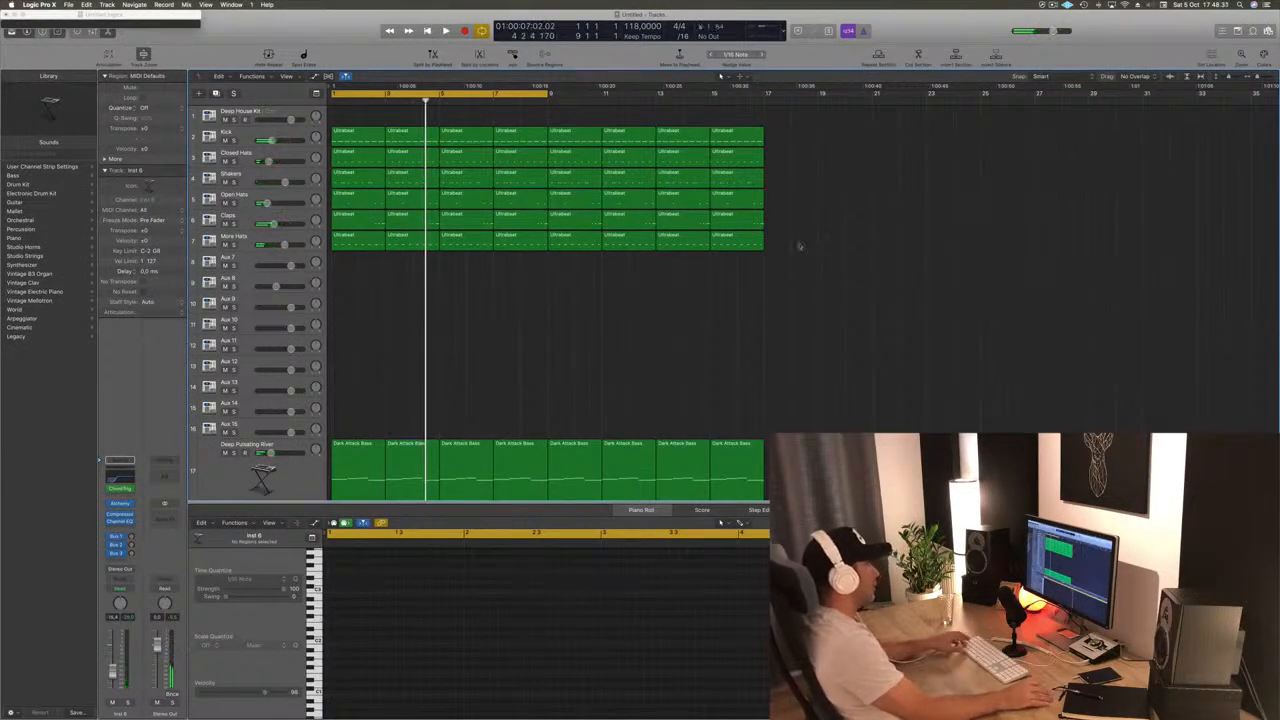
Extend the cycle range to bar 17 so it covers all existing regions
scroll(605, 345, left, 3)
scroll(605, 345, down, 5)
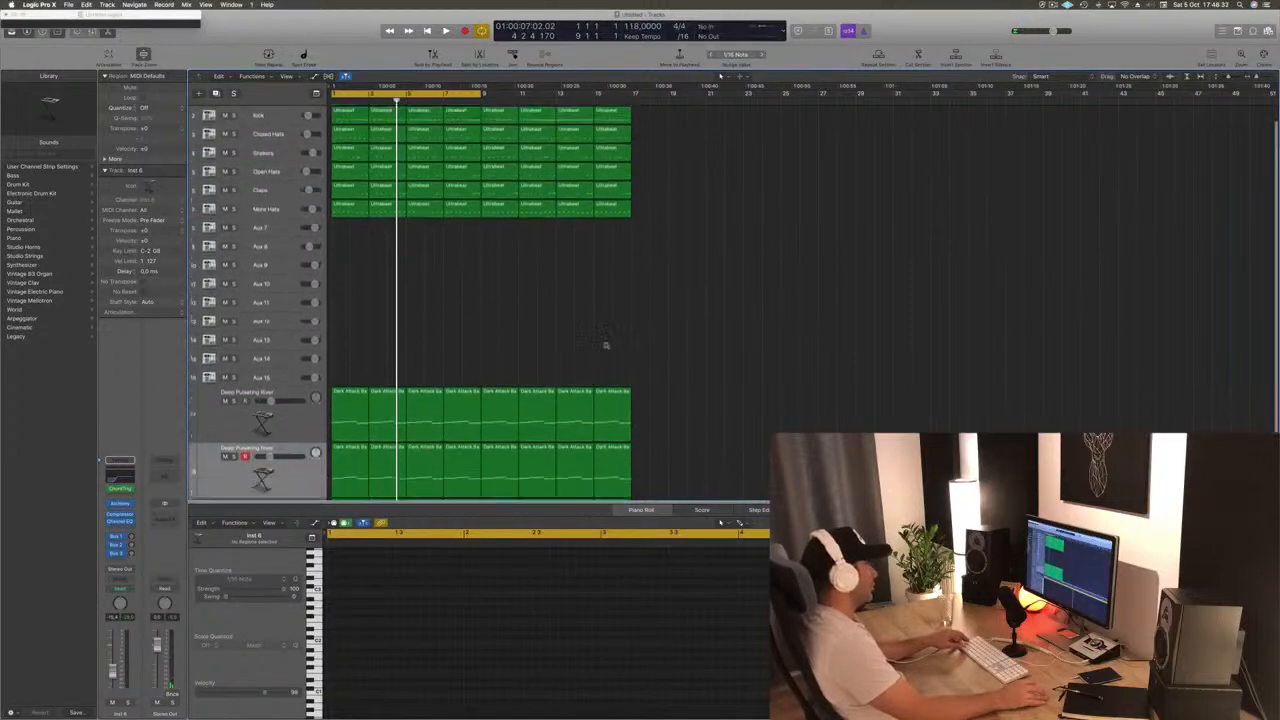
scroll(642, 326, down, 1)
key(space)
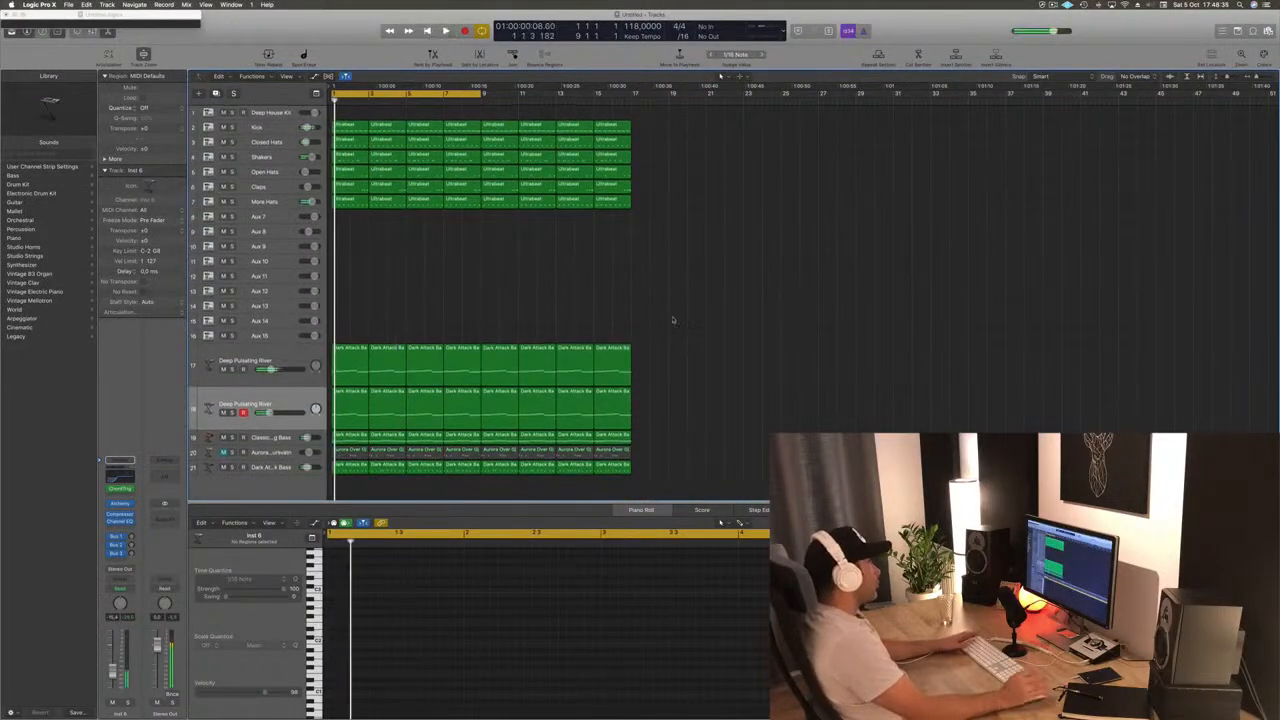
drag(480, 93, 632, 93)
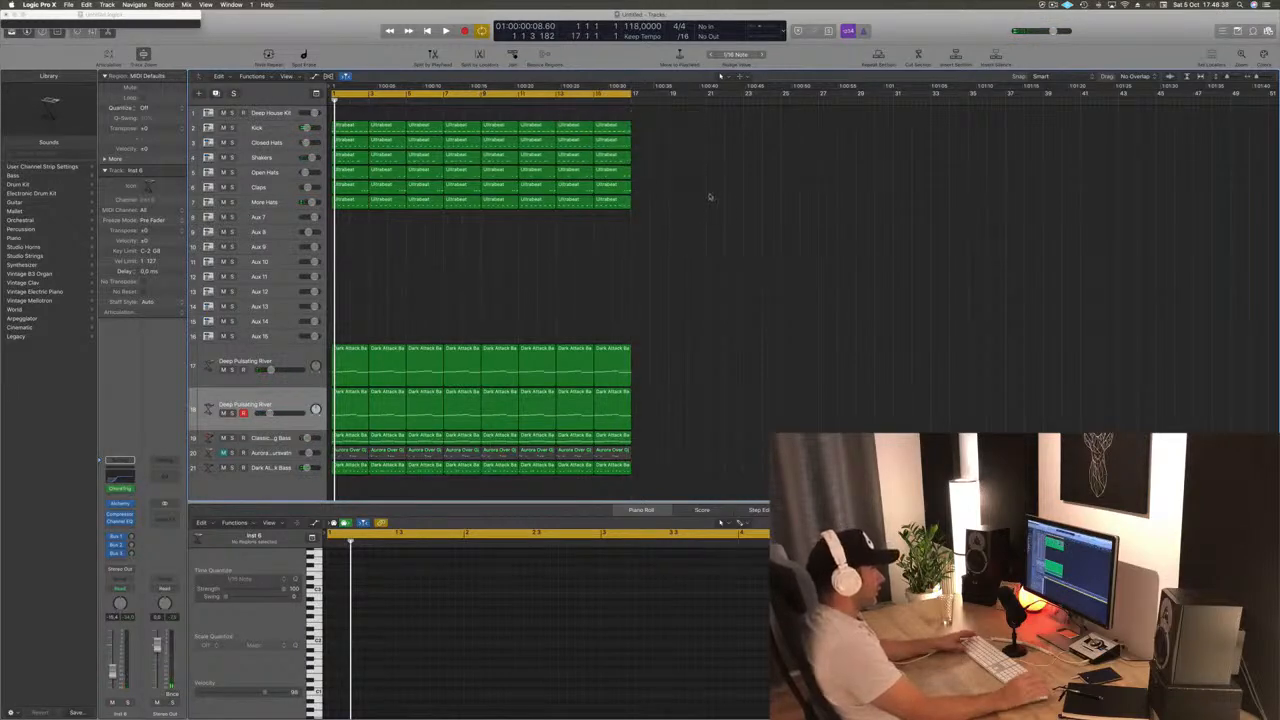
Copy all regions on every track to start at bar 17, and extend the cycle range to bar 33
key(super+a)
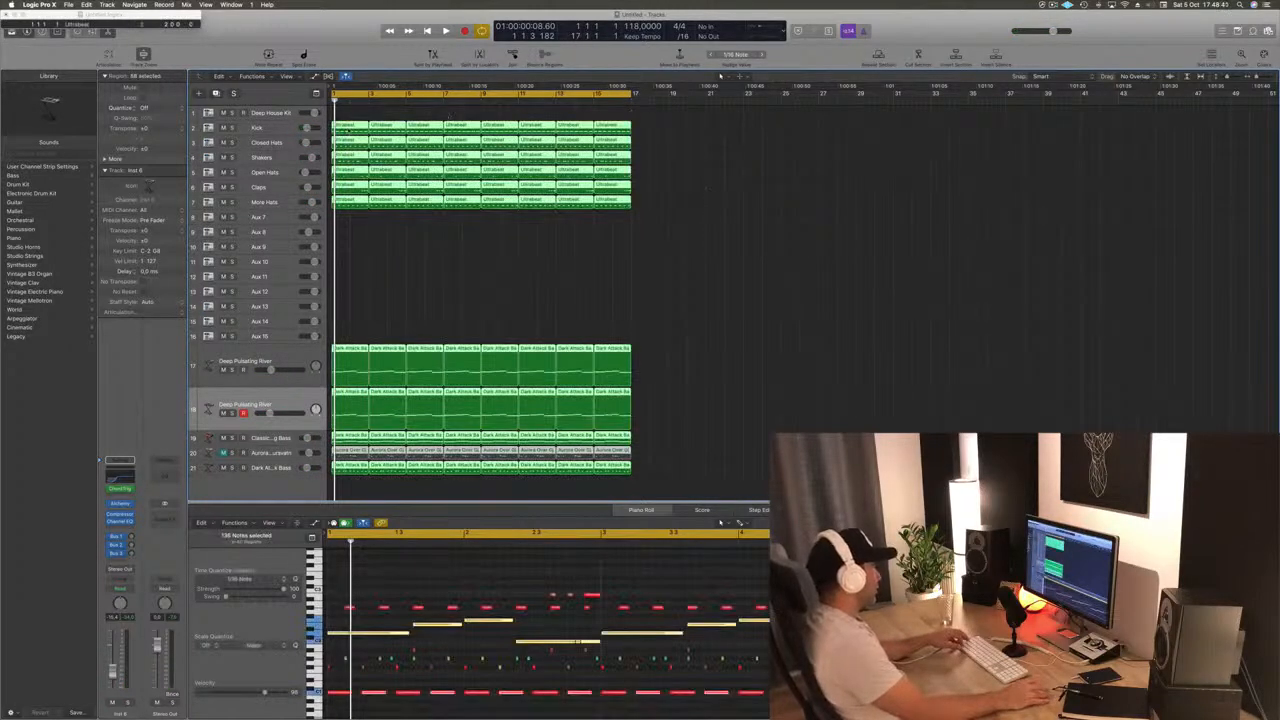
mouse_move(653, 133)
mouse_down()
mouse_move(722, 133)
mouse_move(636, 136)
mouse_up()
drag(633, 92, 935, 93)
click(785, 250)
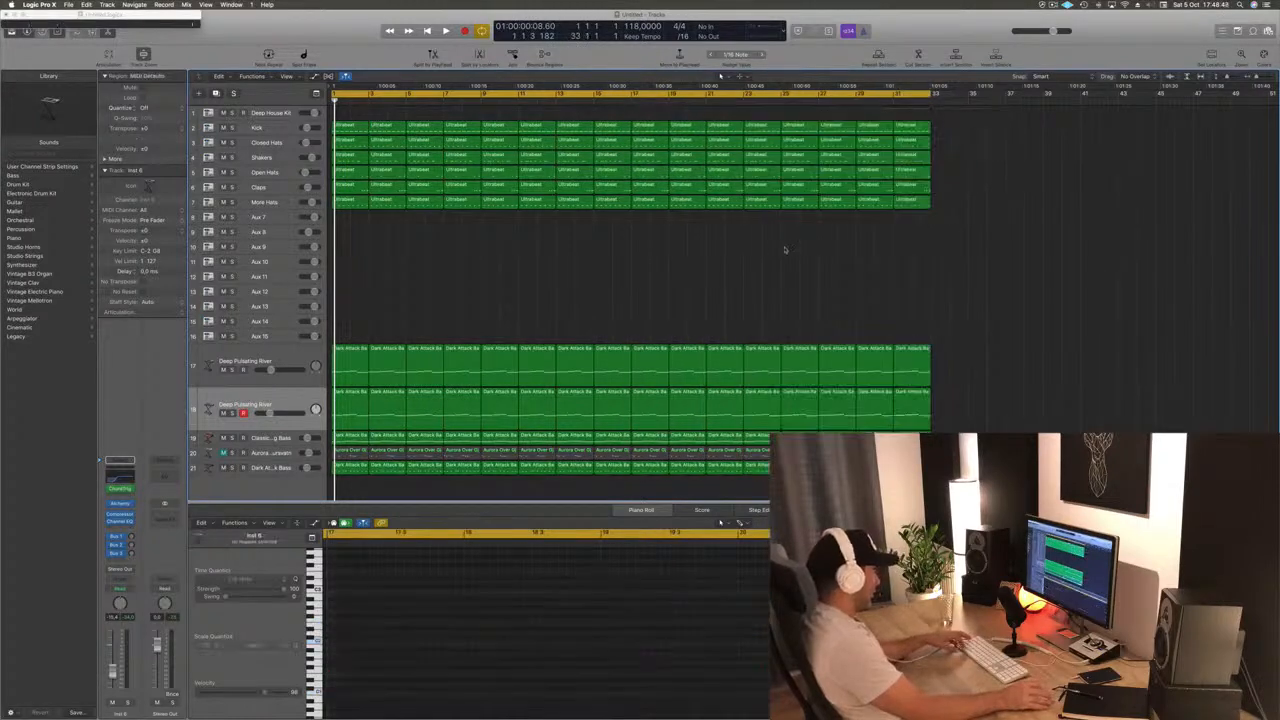
Copy the full 32-bar block of regions on all tracks to start at bar 33
key(super+a)
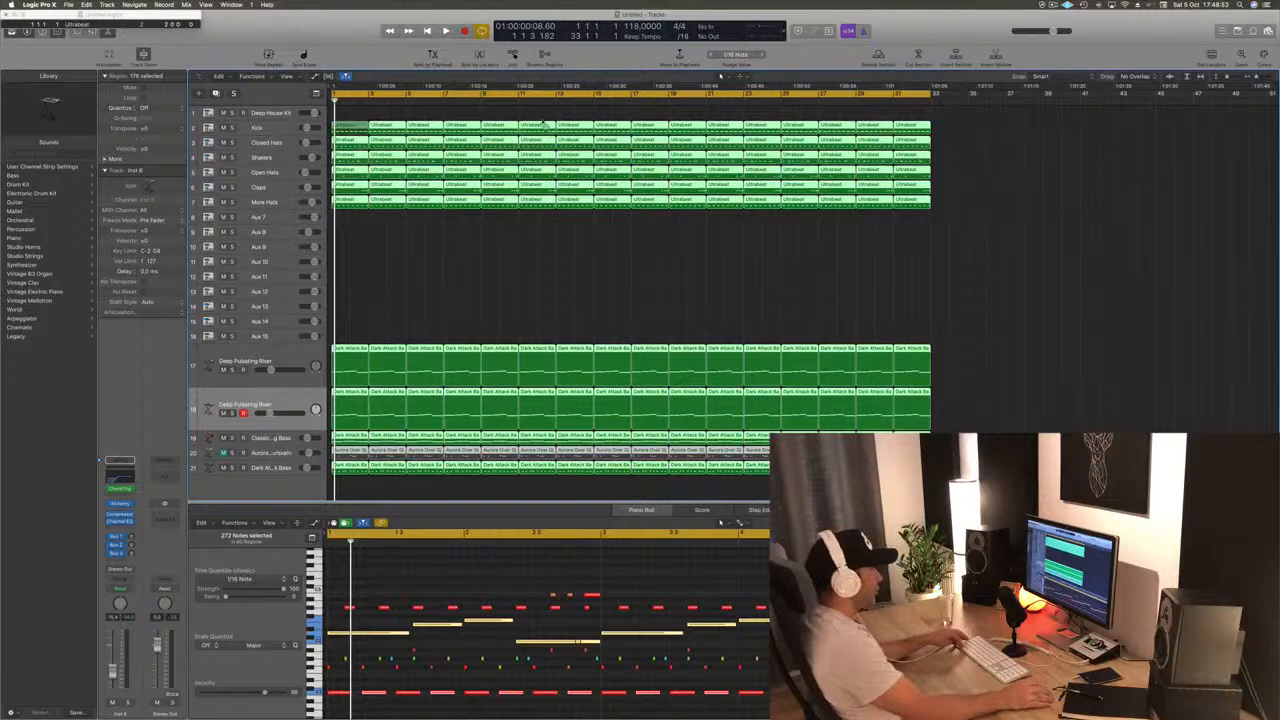
drag(985, 126, 949, 157)
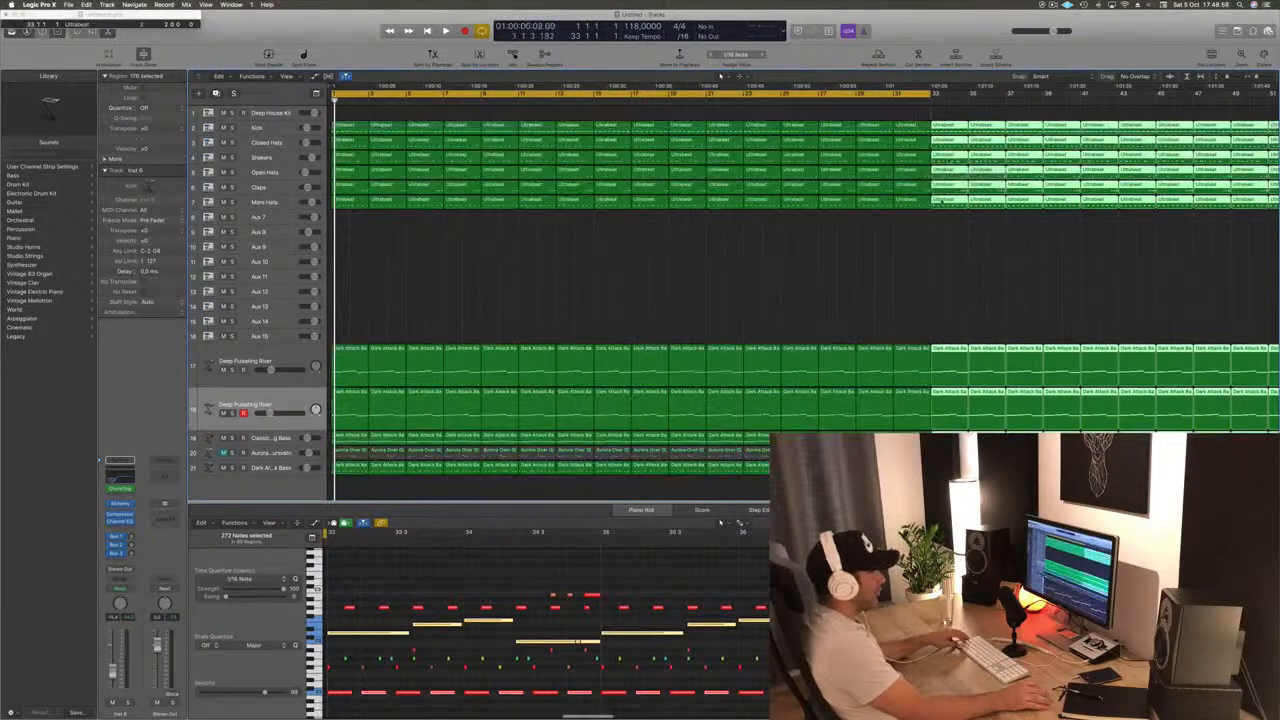
key(super+Left)
key(super+Left)
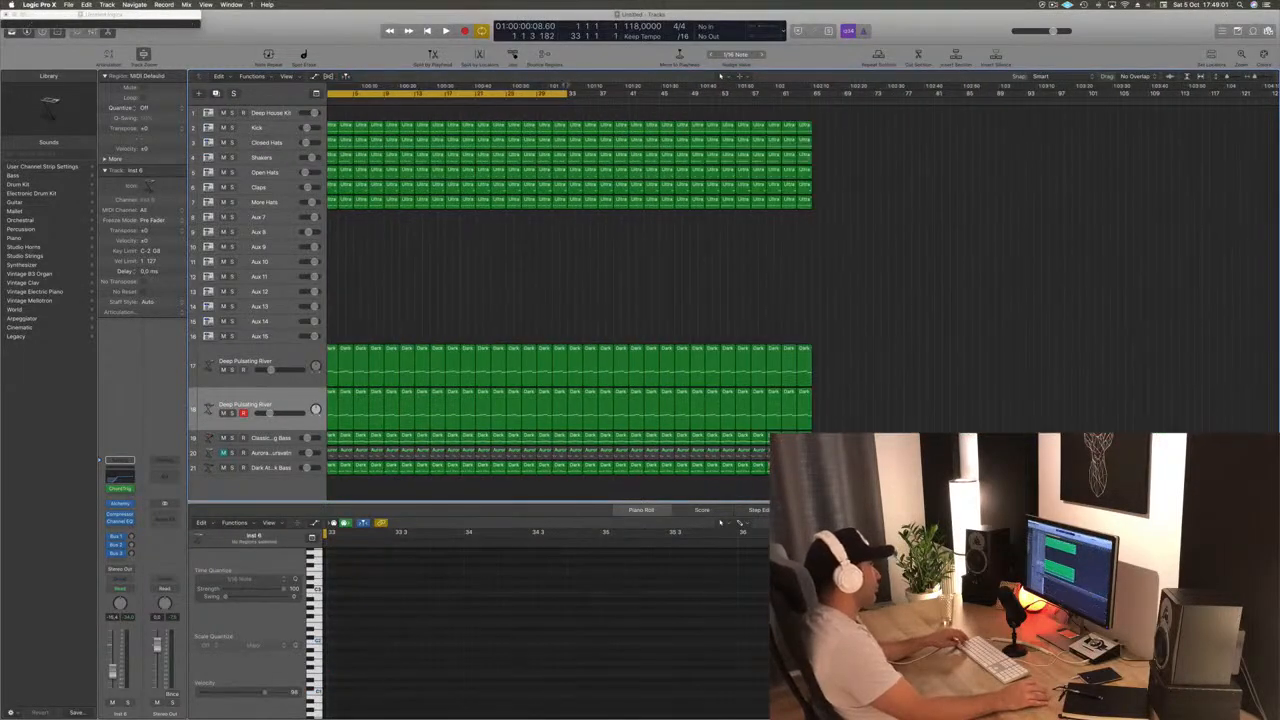
Extend the cycle range to bar 66 and pull the project end marker back to just past the last regions
drag(568, 96, 828, 121)
key(super+Left)
drag(1274, 90, 815, 148)
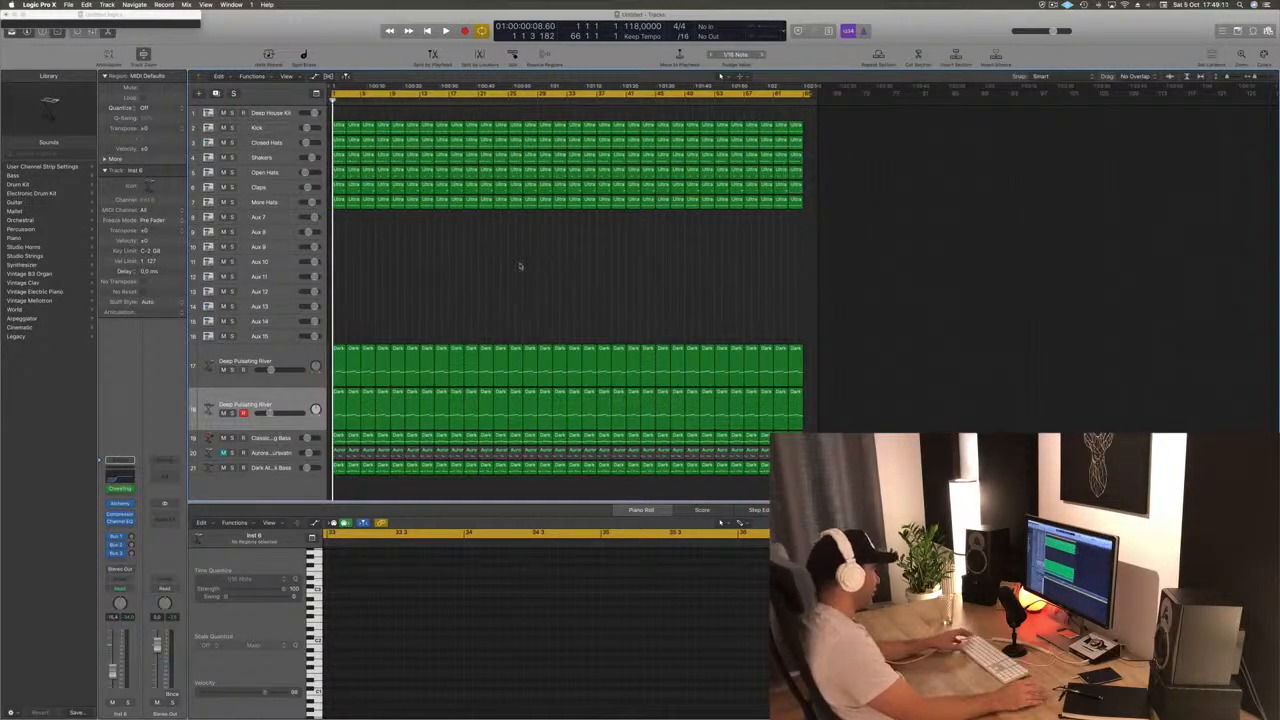
Play the extended arrangement from the start and mute the second Deep Pulsating River track
key(z)
key(space)
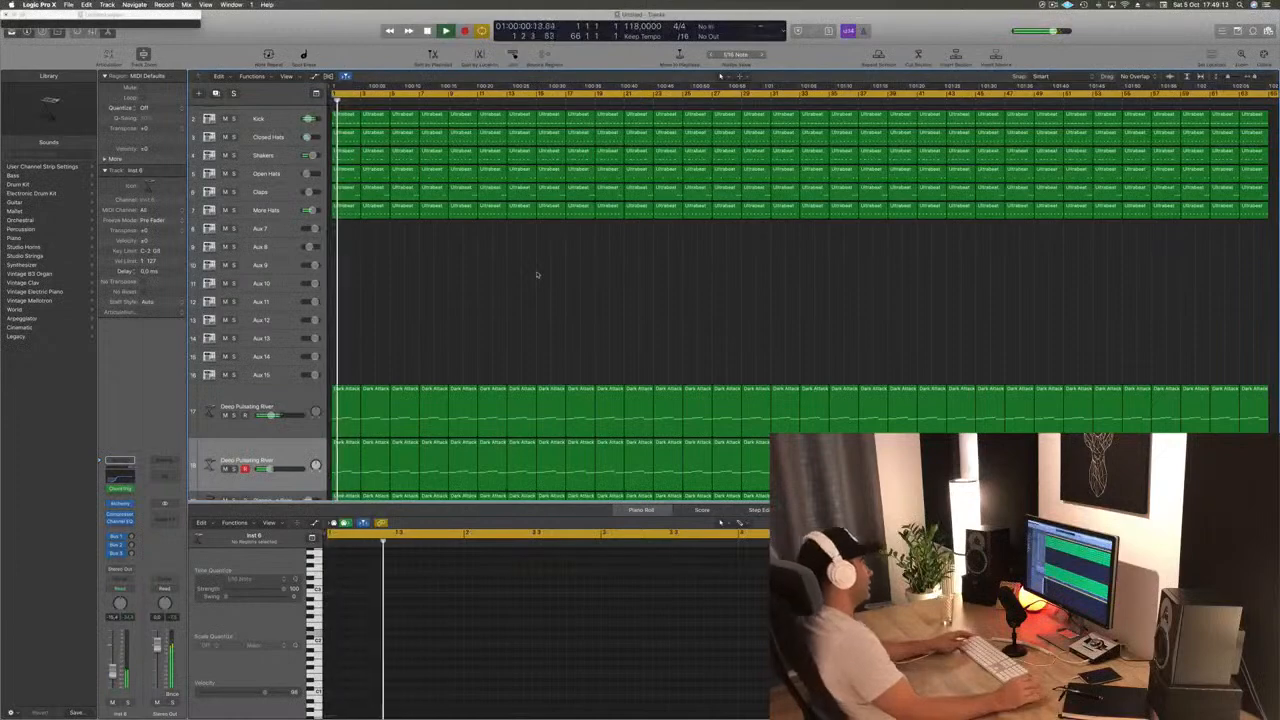
scroll(466, 291, down, 4)
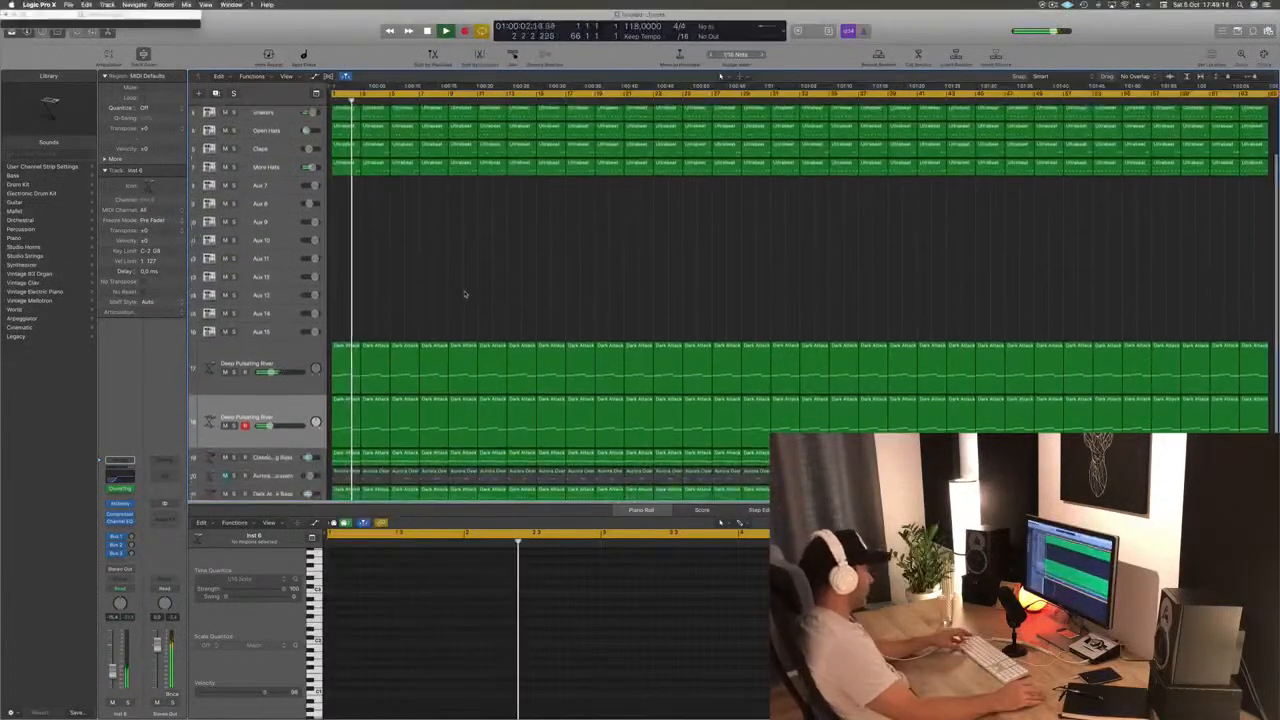
scroll(480, 278, down, 2)
scroll(484, 275, down, 1)
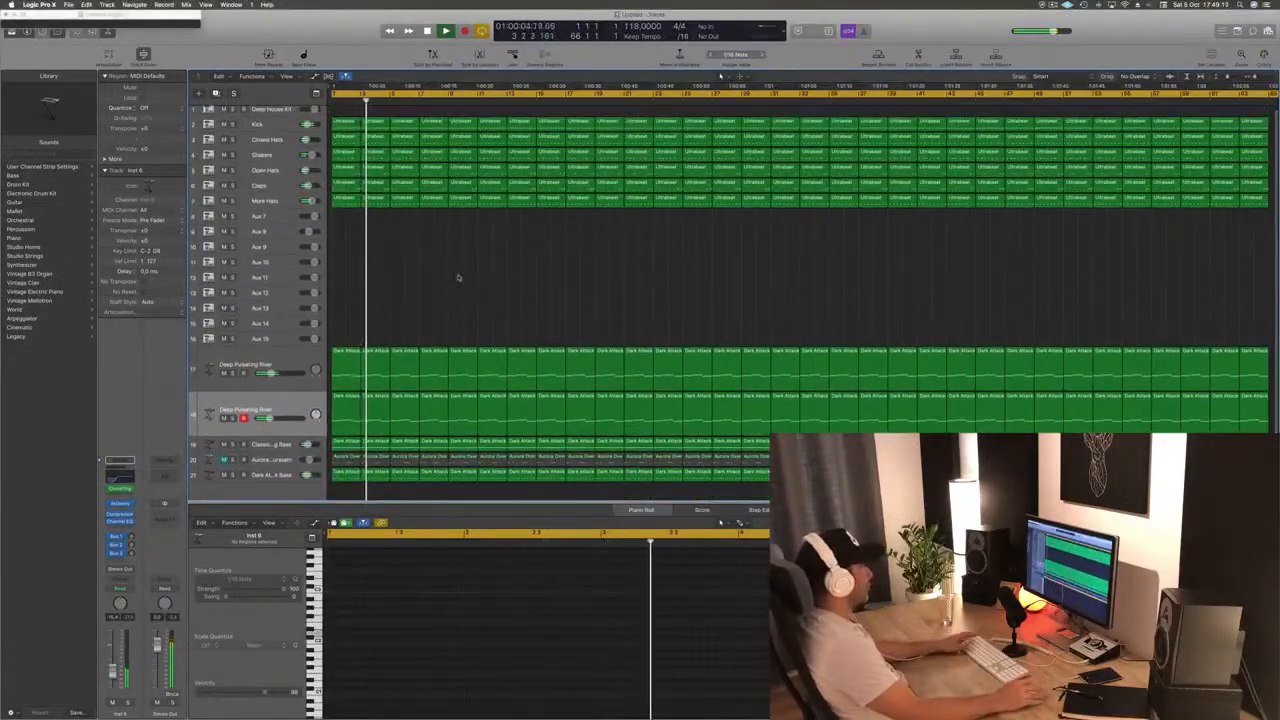
key(Return)
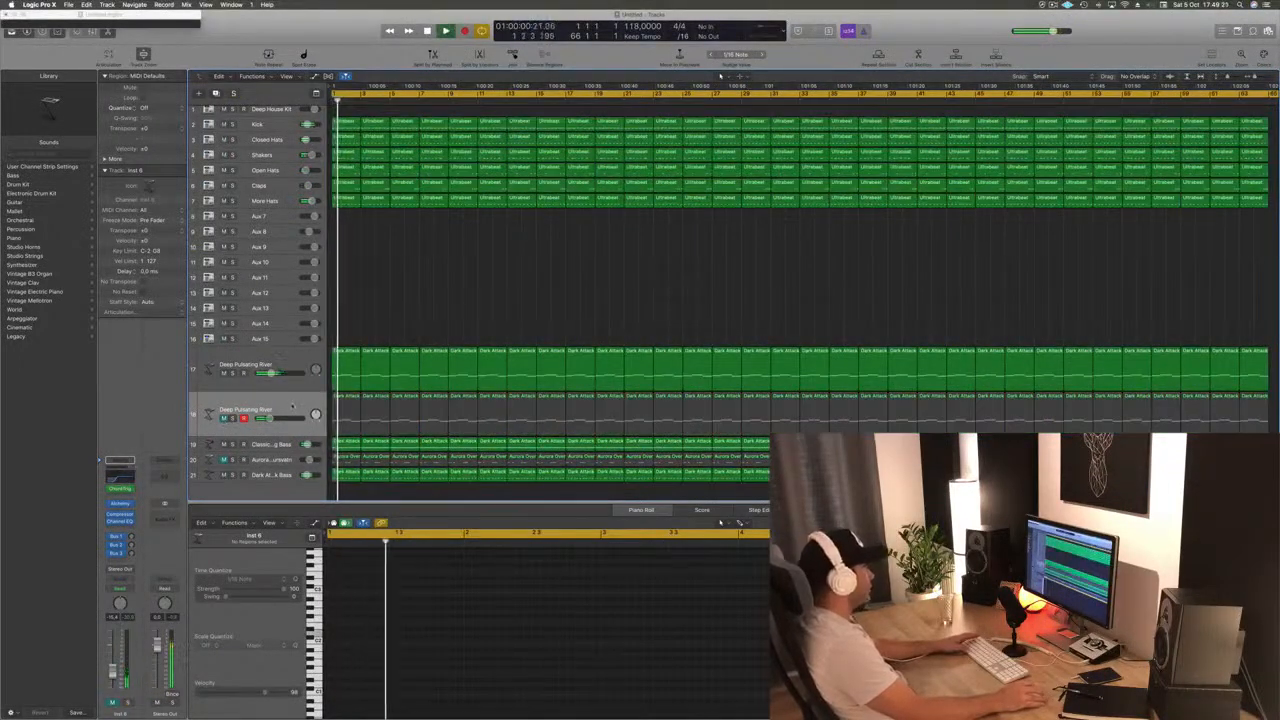
click(223, 418)
click(514, 257)
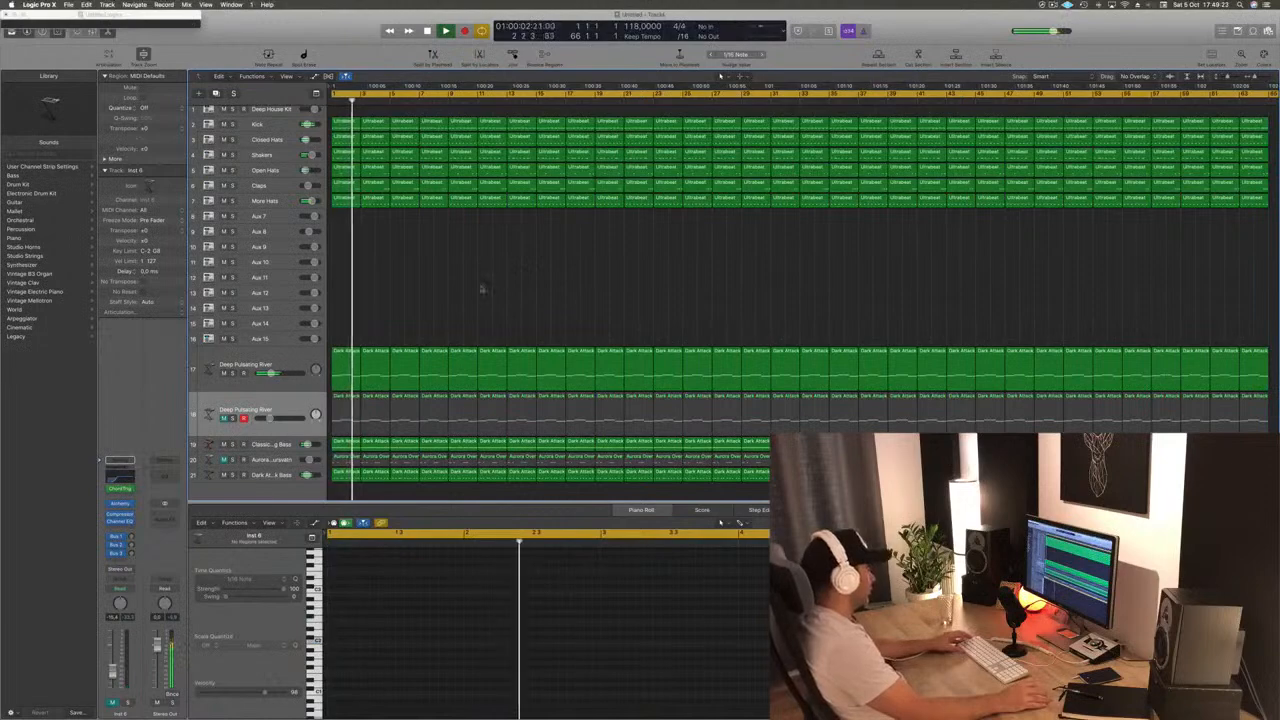
Save the project in the Logic folder under the name EPISODE 11
key(super+s)
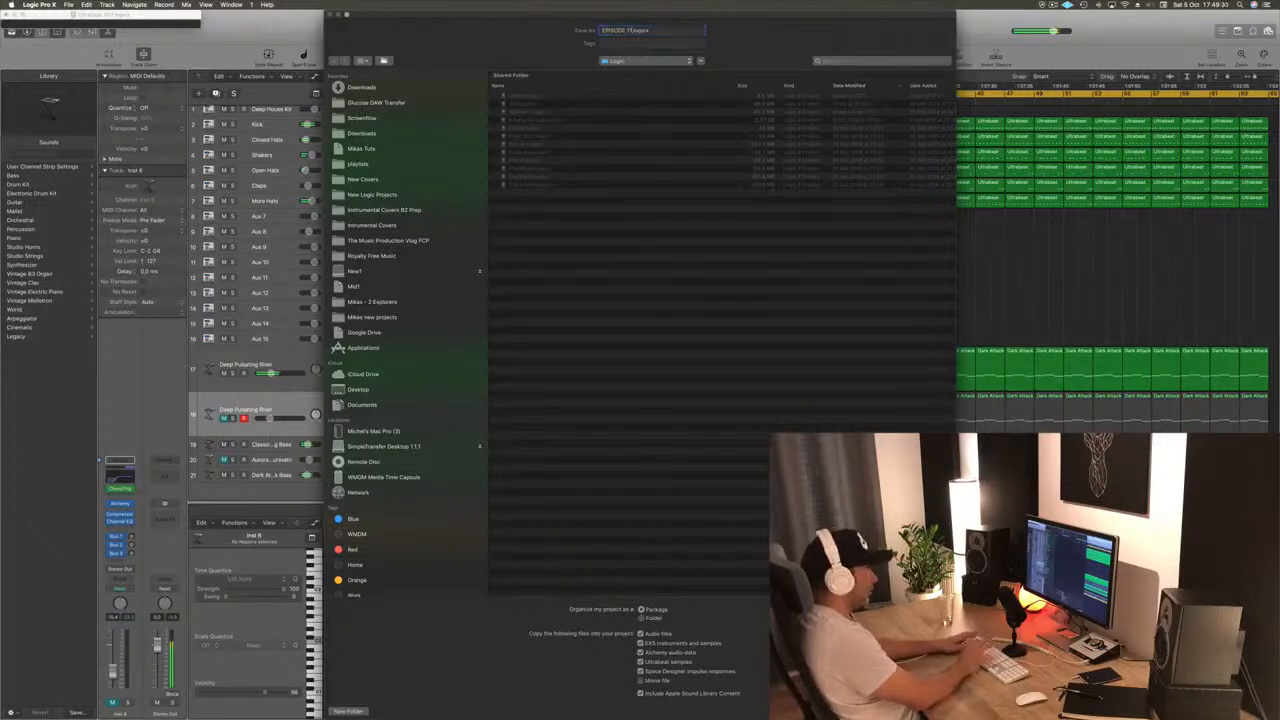
key(Return)
key(Return)
Play from the start and compare the mix with the Dark Attack Bass track muted and unmuted
key(space)
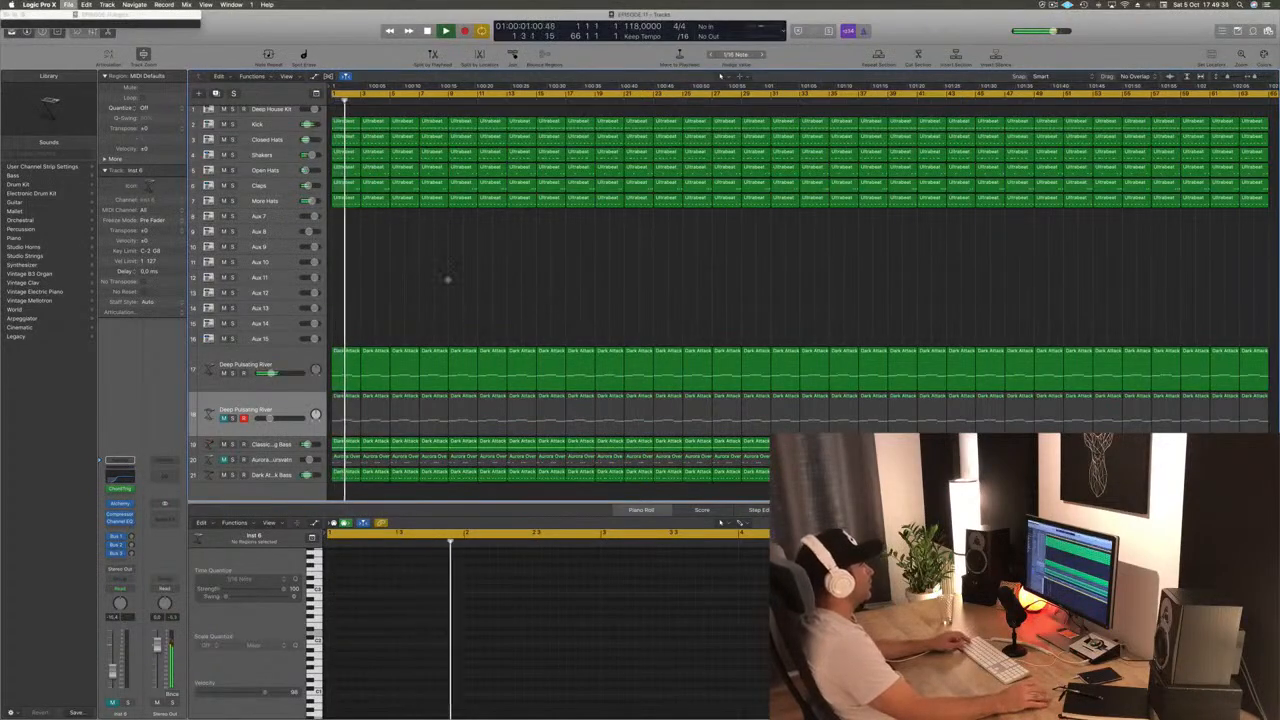
scroll(450, 280, left, 1)
key(Return)
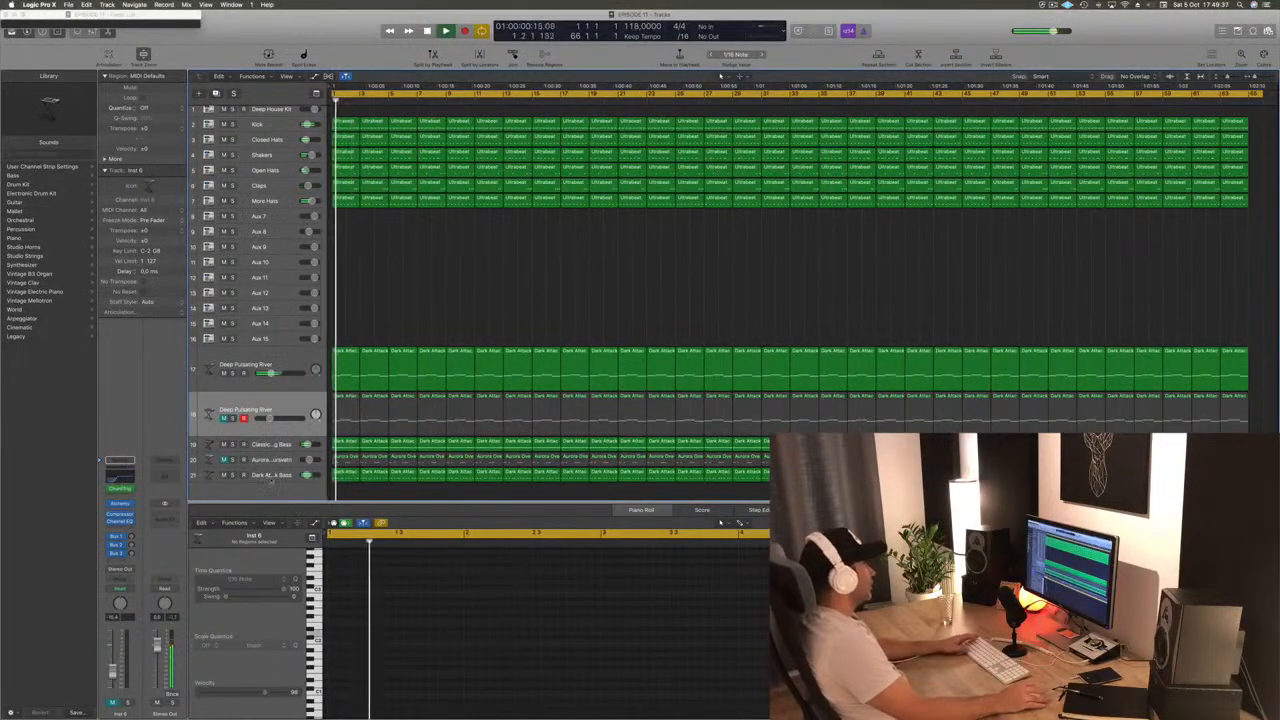
click(270, 480)
click(223, 439)
key(Return)
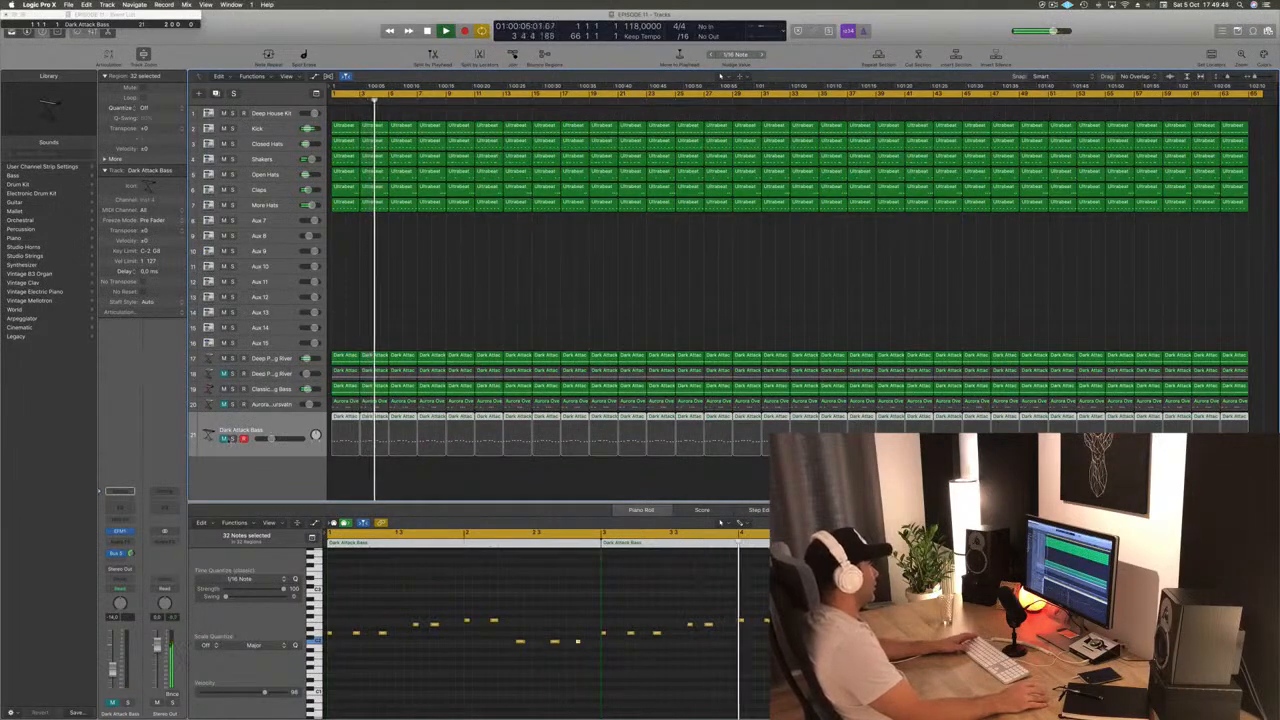
key(m)
Lower the Dark Attack Bass track's volume slightly and raise its Bus 5 send level during playback
drag(271, 439, 264, 439)
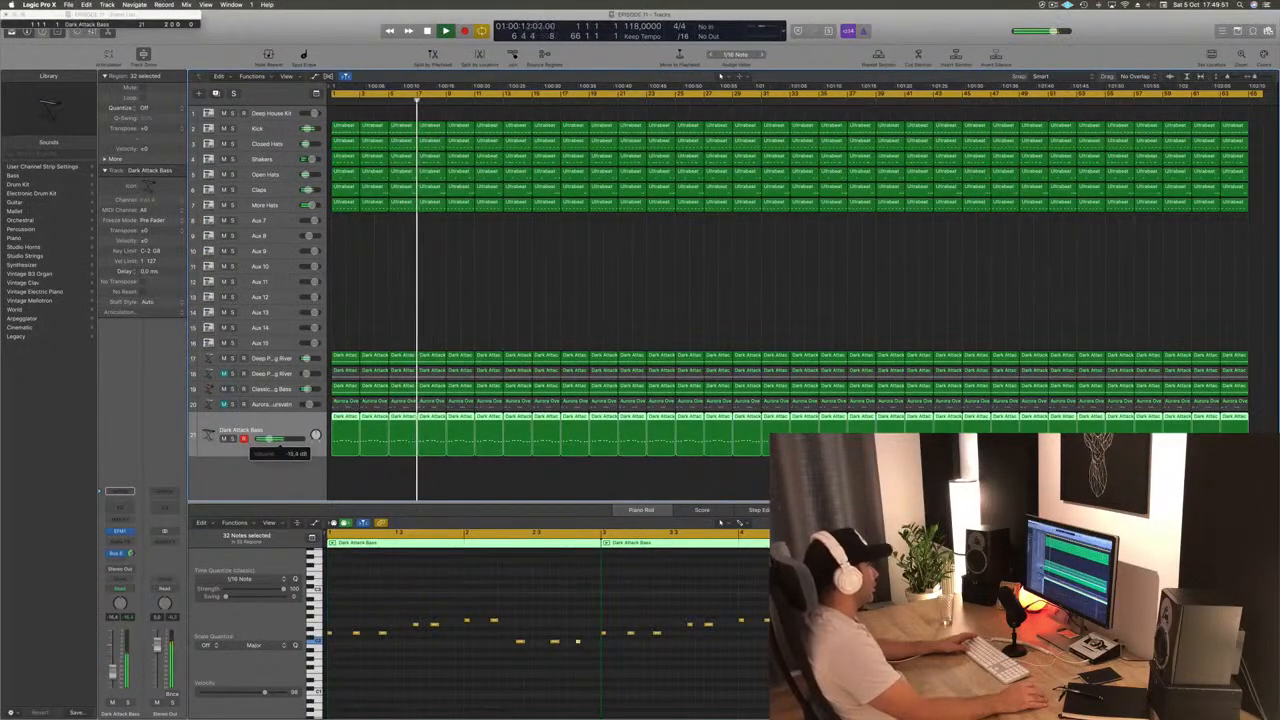
key(space)
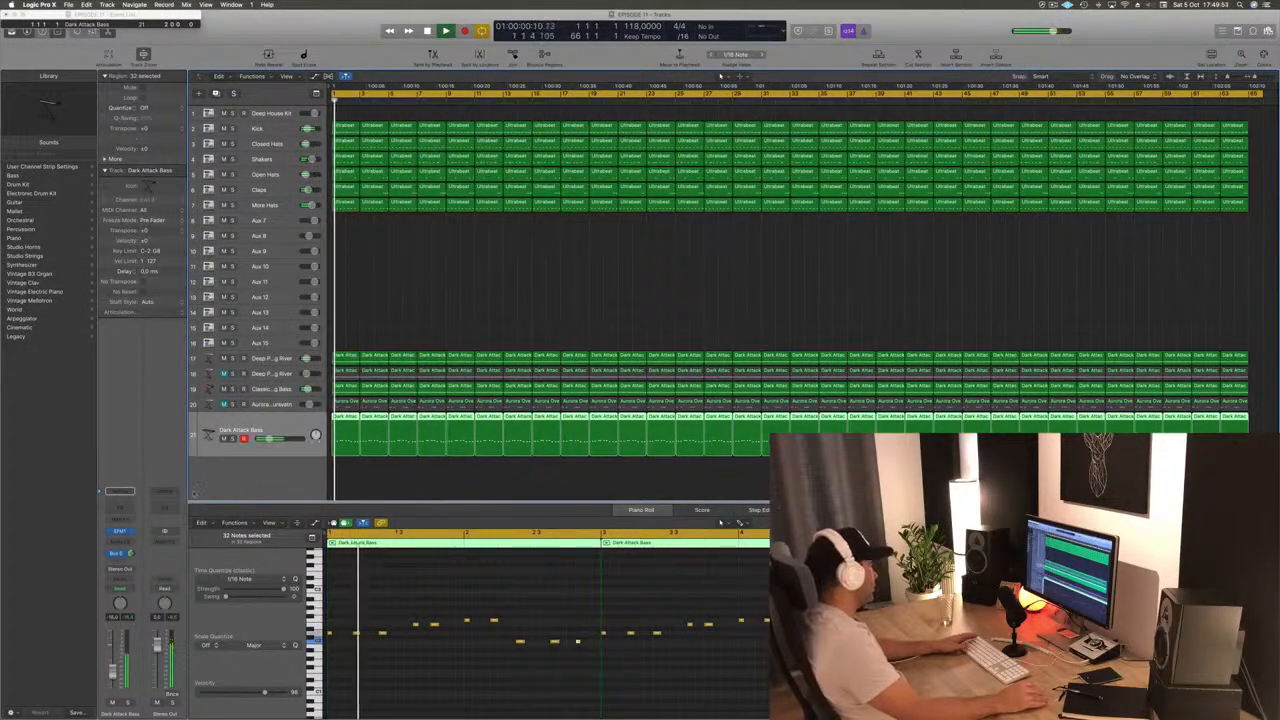
drag(131, 553, 133, 546)
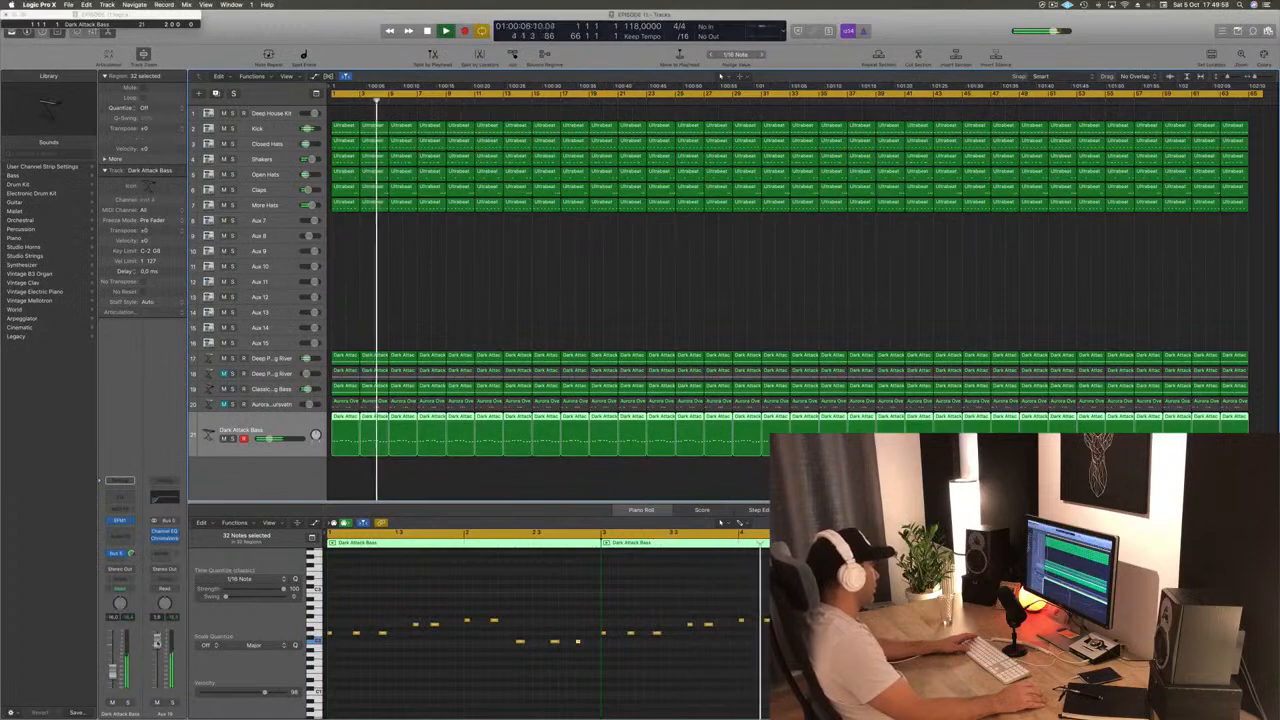
key(Return)
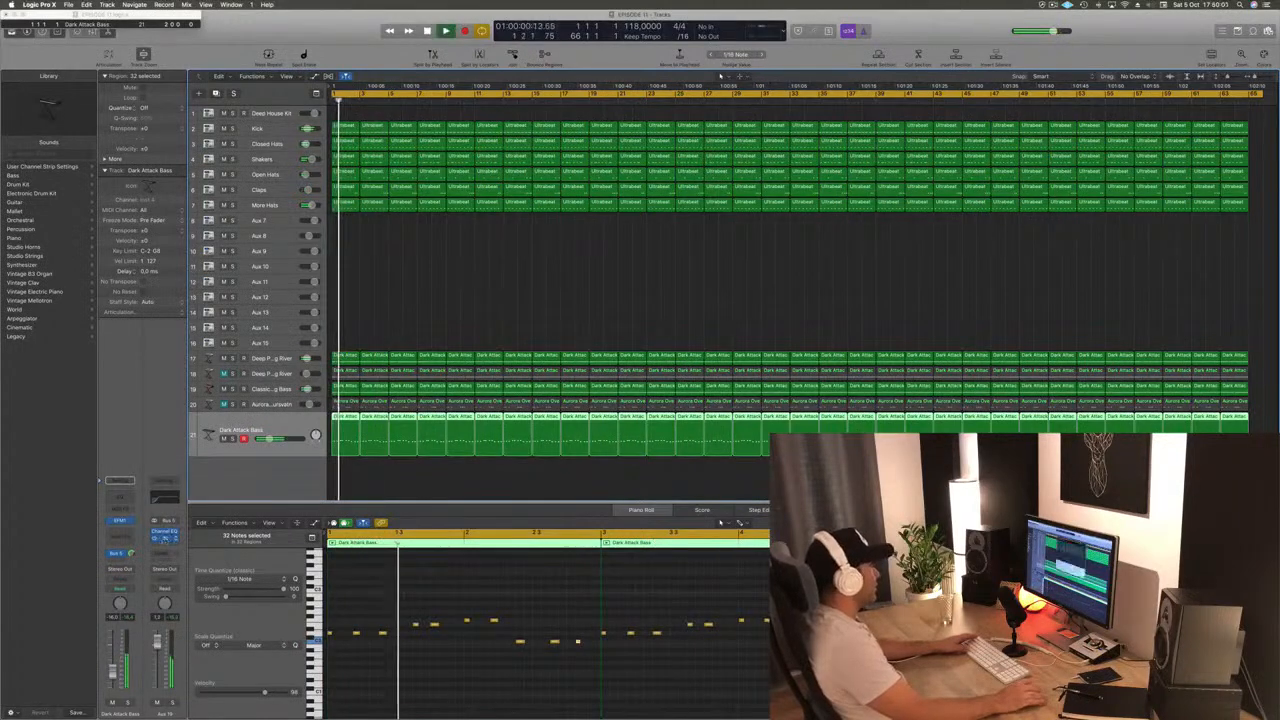
Open the ChromaVerb on the Dark Attack Bass's reverb aux and set its decay to 4.30 s
click(164, 539)
drag(782, 93, 680, 132)
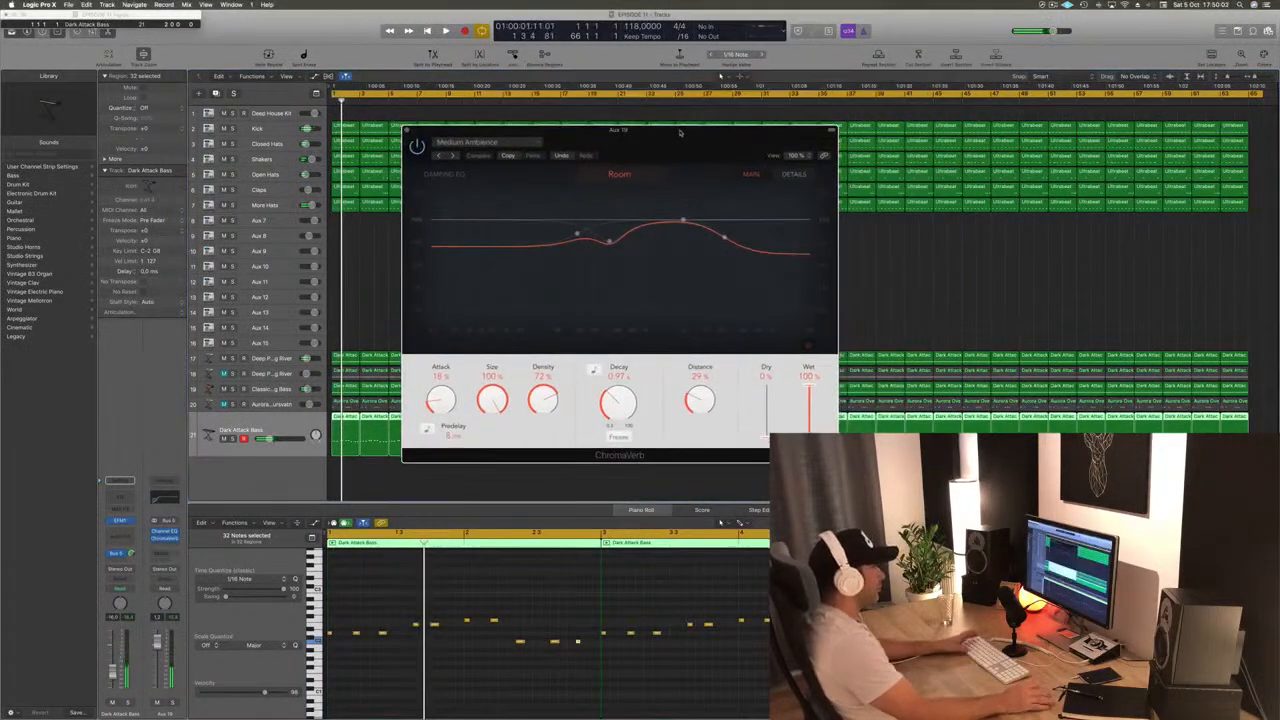
key(space)
drag(613, 401, 616, 364)
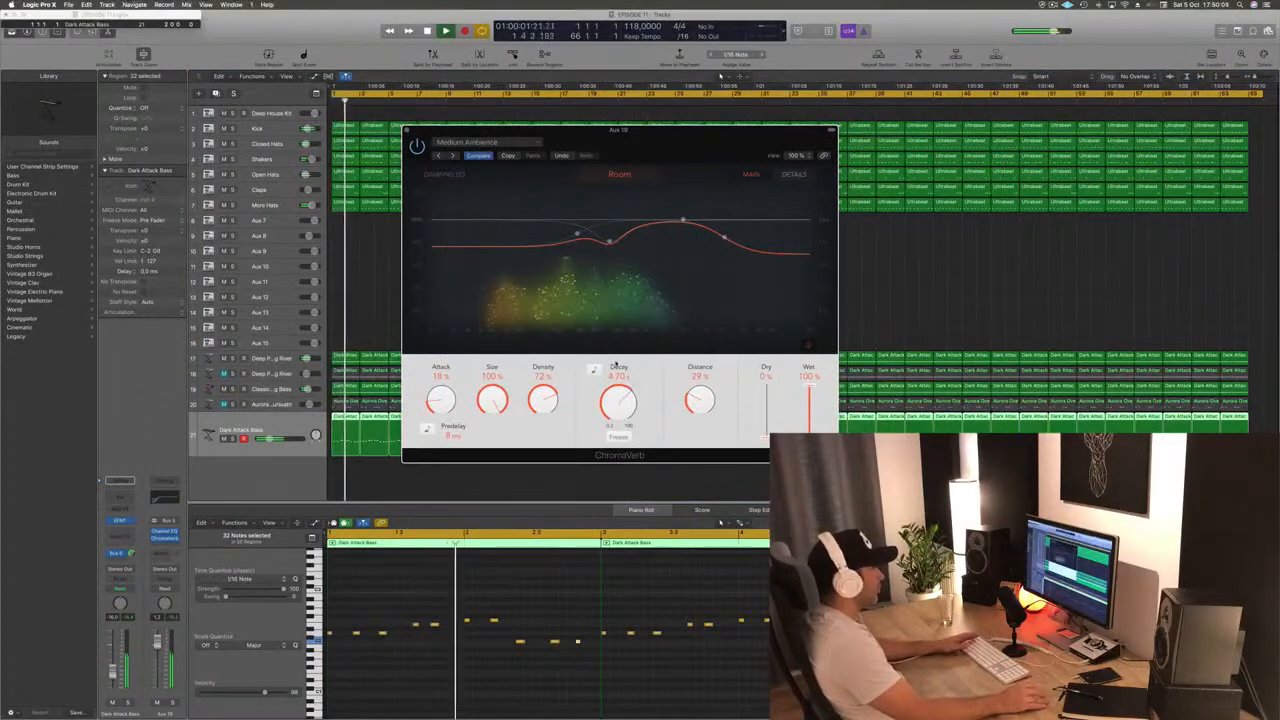
drag(620, 403, 622, 408)
key(space)
key(space)
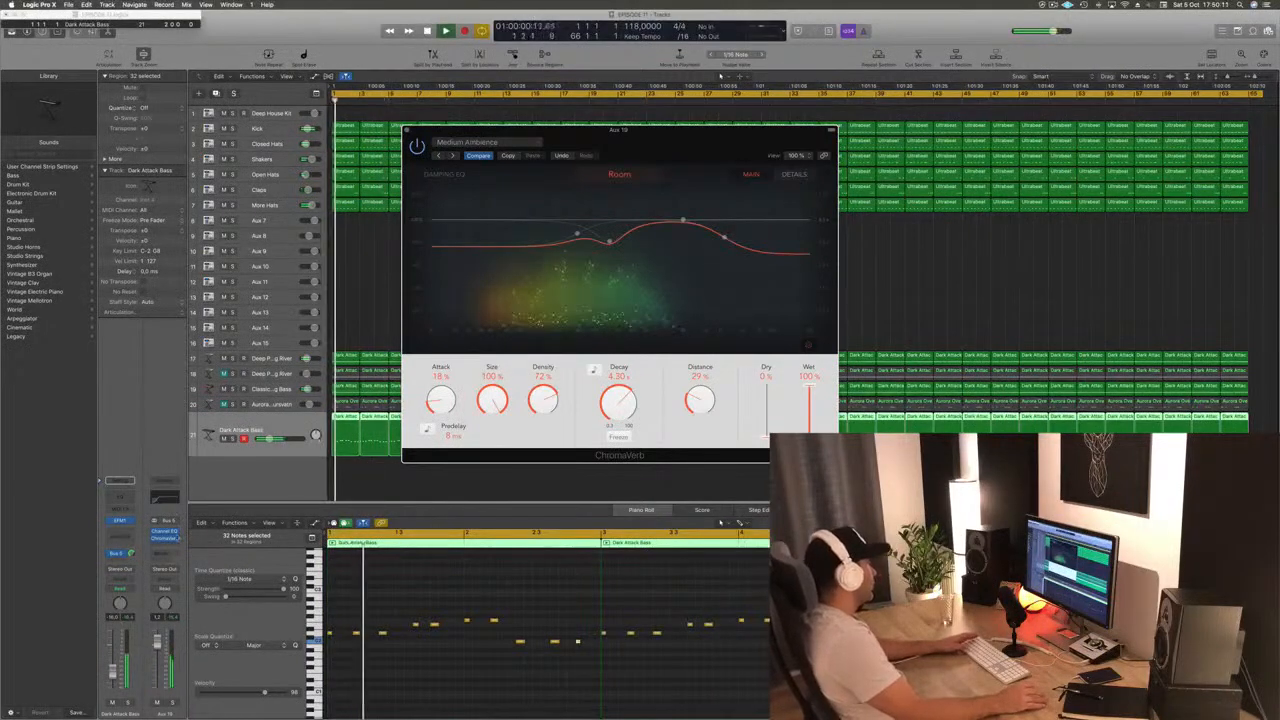
Insert a stereo Compressor after the ChromaVerb on the Dark Attack Bass's reverb aux
click(166, 546)
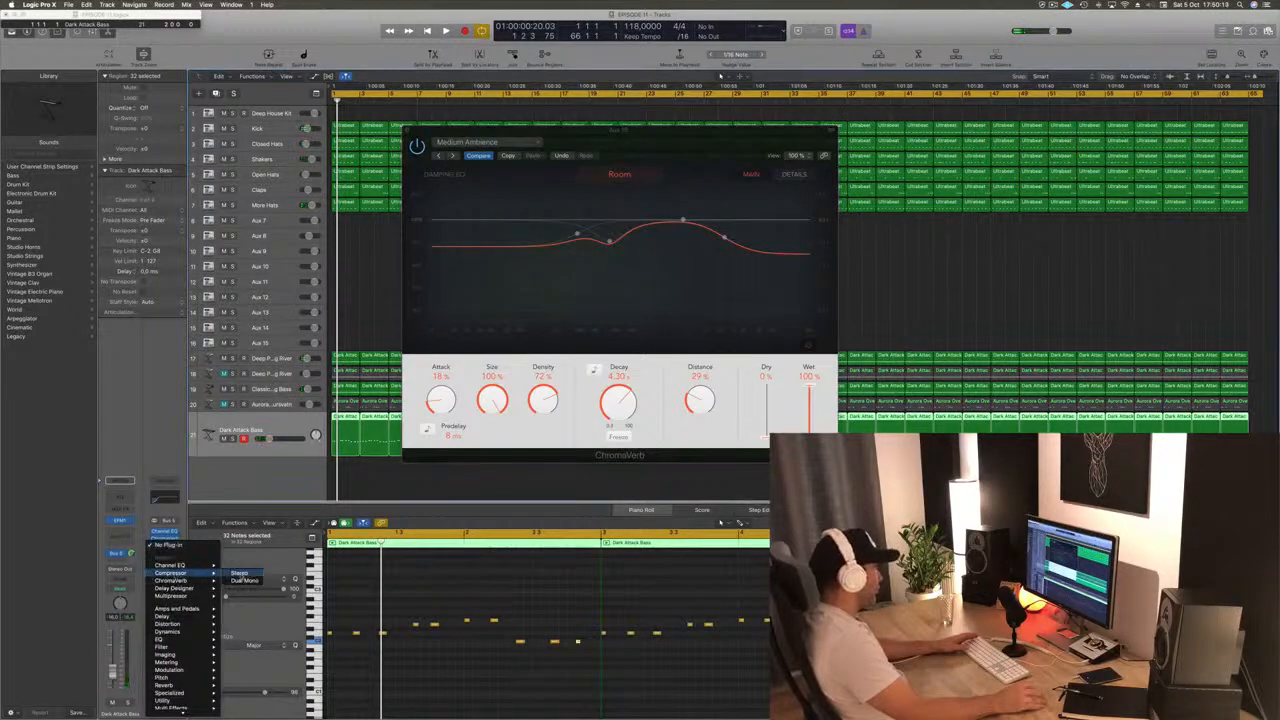
click(240, 574)
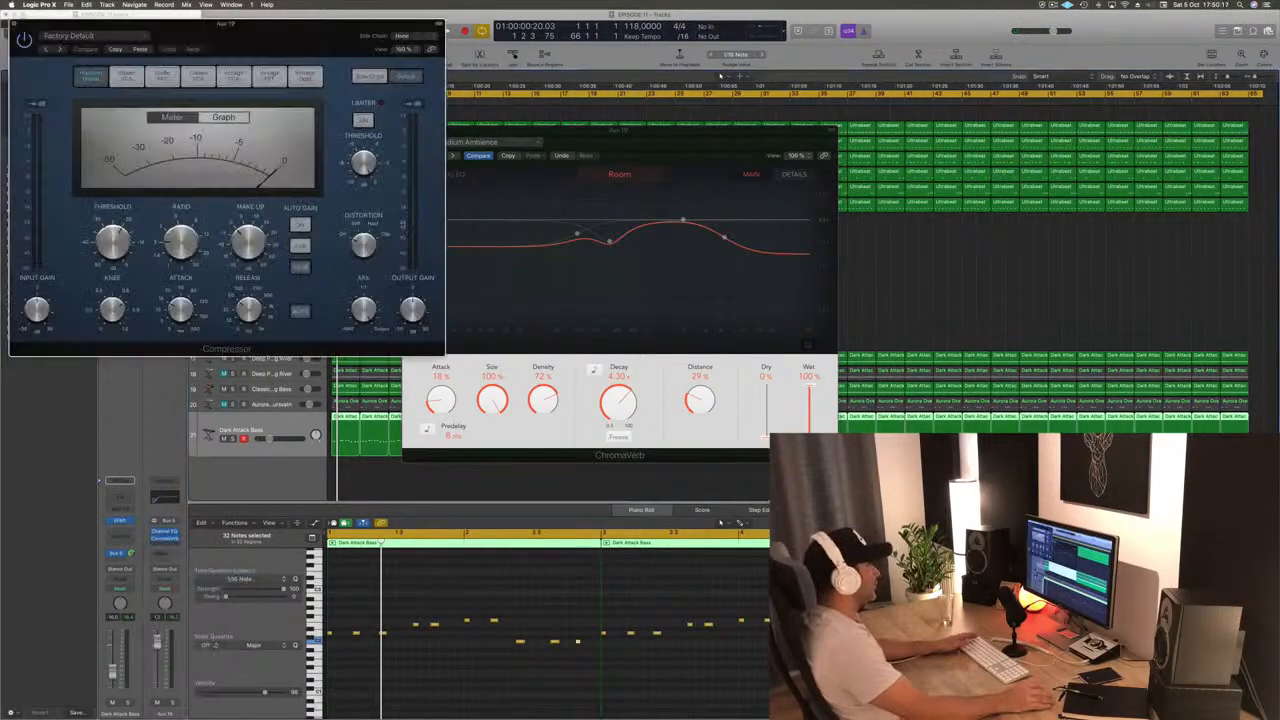
Set the reverb aux Compressor's side chain to Bus 7 (Kick), set its threshold to about -21 dB during playback, and close the Compressor
drag(340, 27, 911, 266)
key(space)
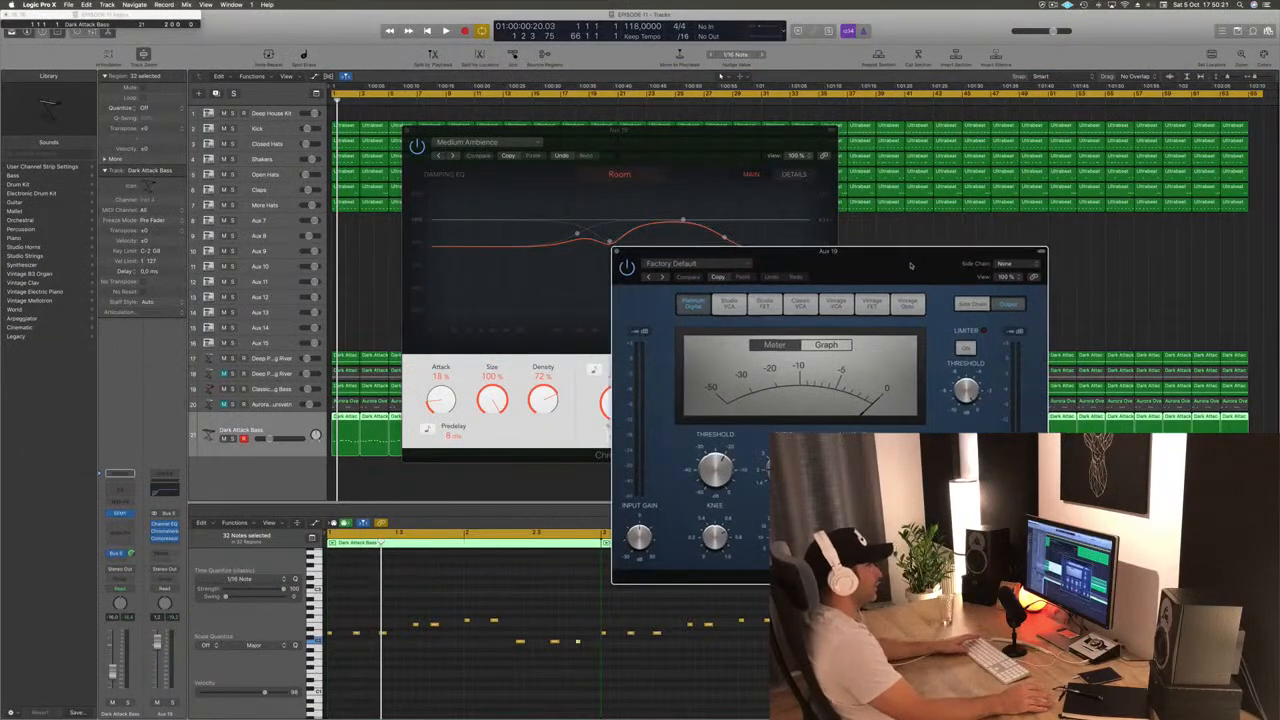
click(1010, 265)
mouse_move(1008, 292)
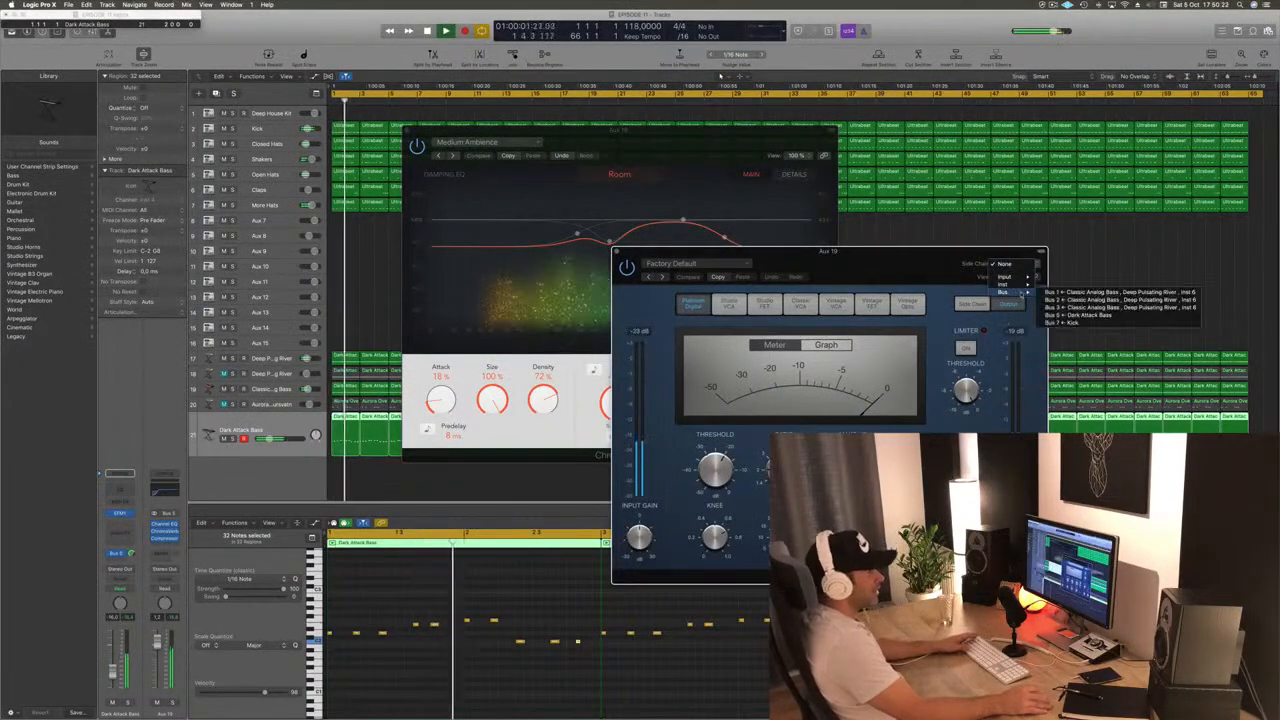
click(1065, 322)
drag(900, 251, 910, 214)
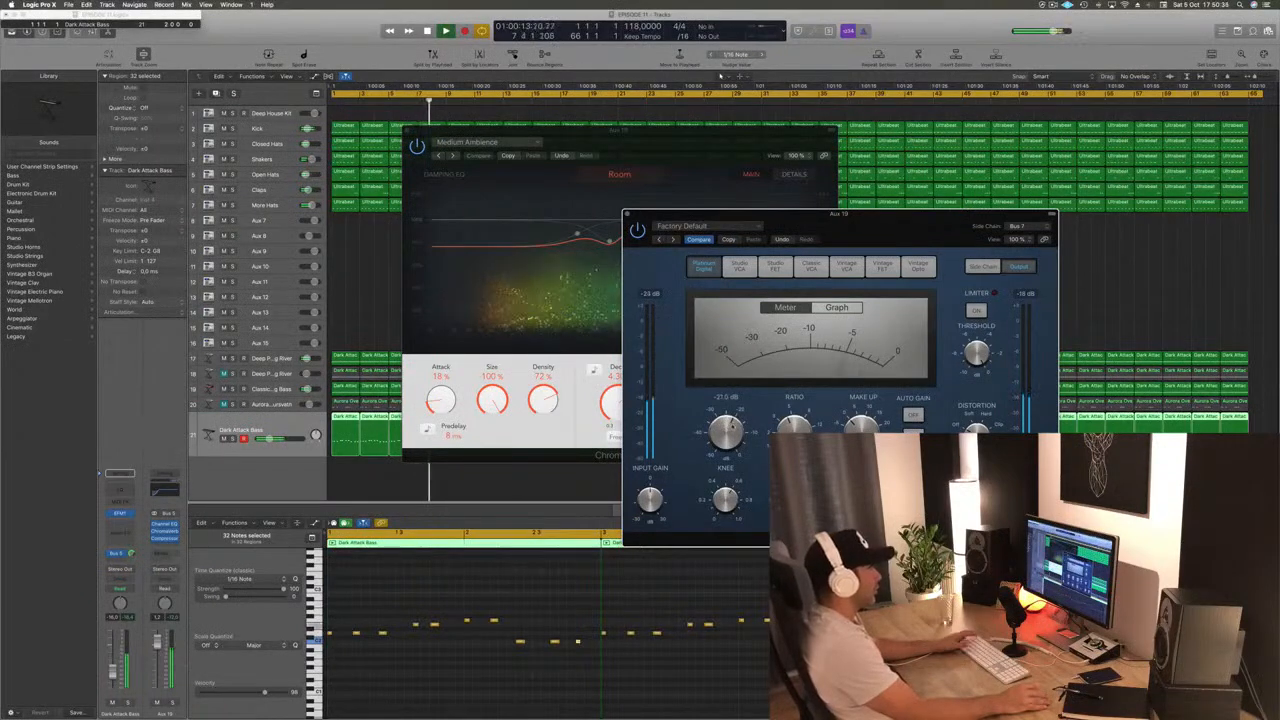
drag(838, 236, 718, 218)
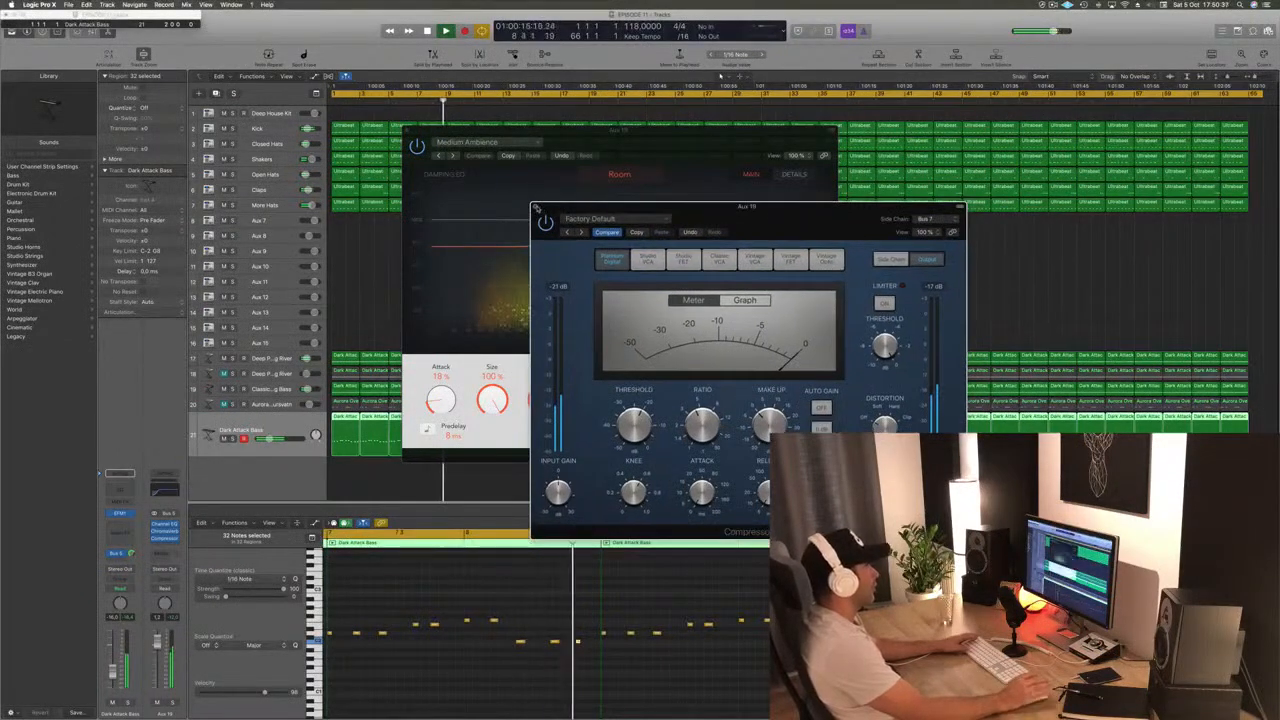
click(535, 207)
Play the mix from the start to audition the side-chained reverb and close the ChromaVerb
key(space)
drag(684, 132, 902, 195)
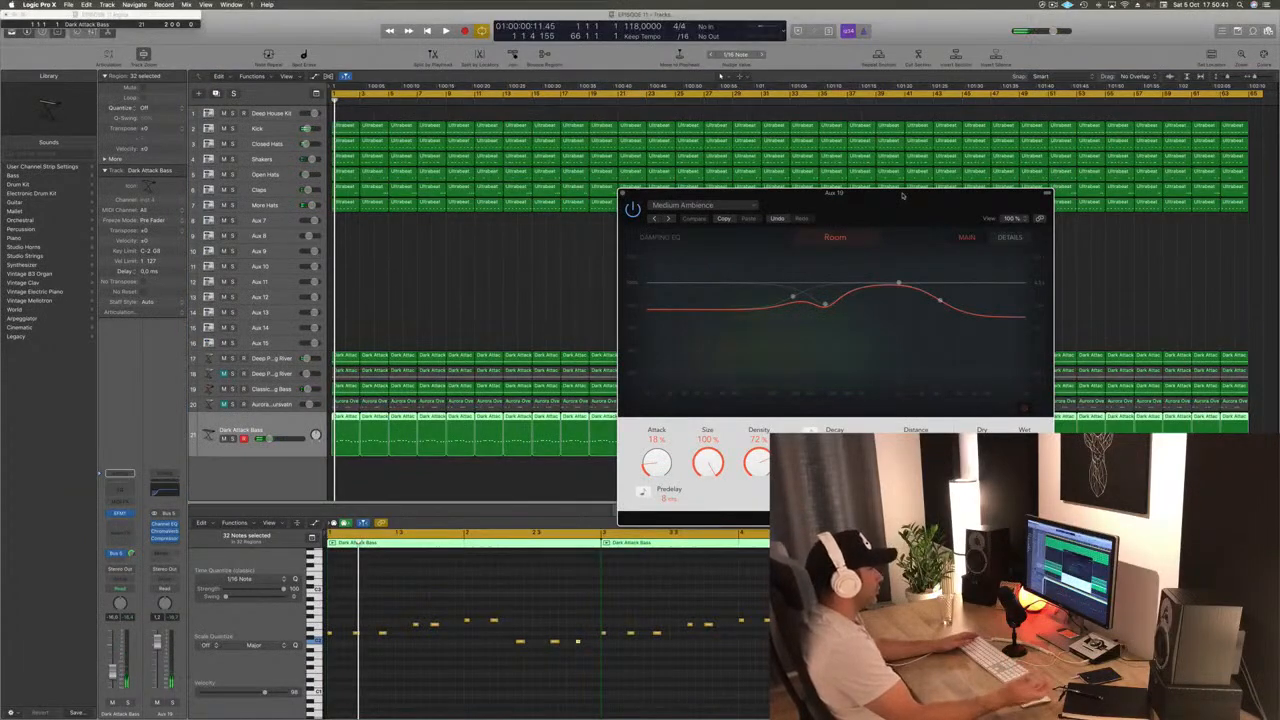
drag(902, 195, 856, 197)
key(space)
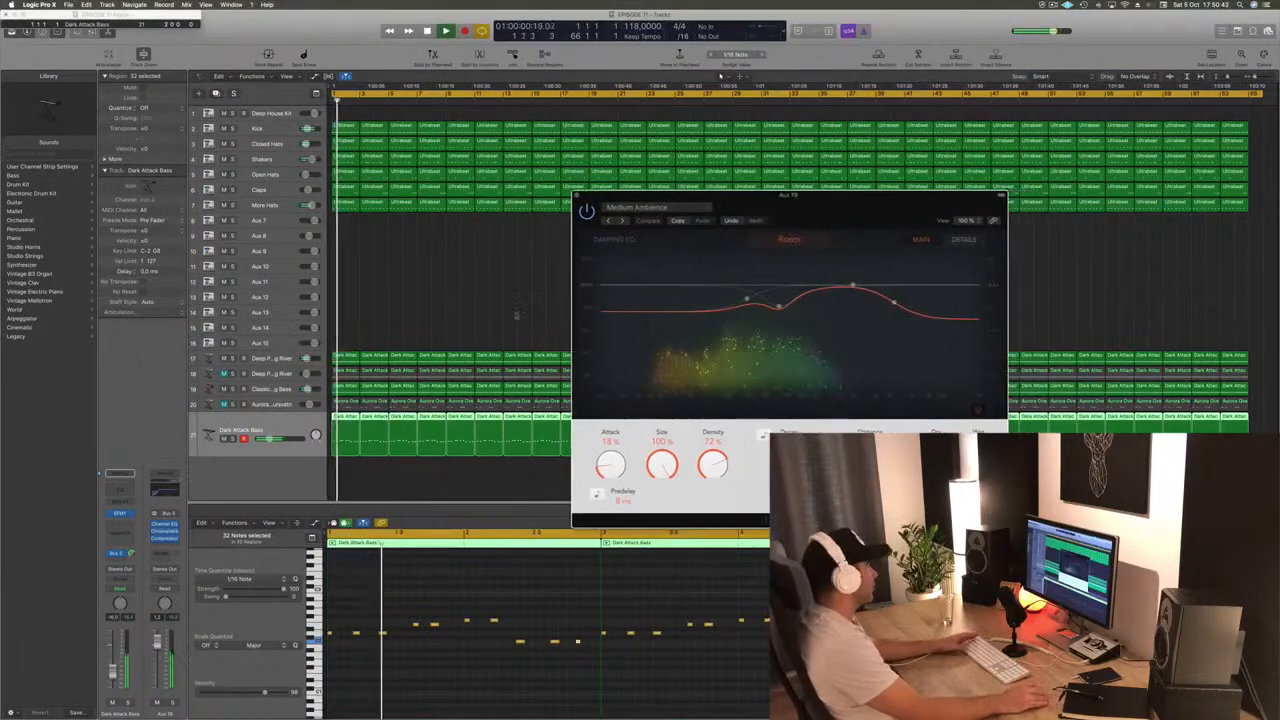
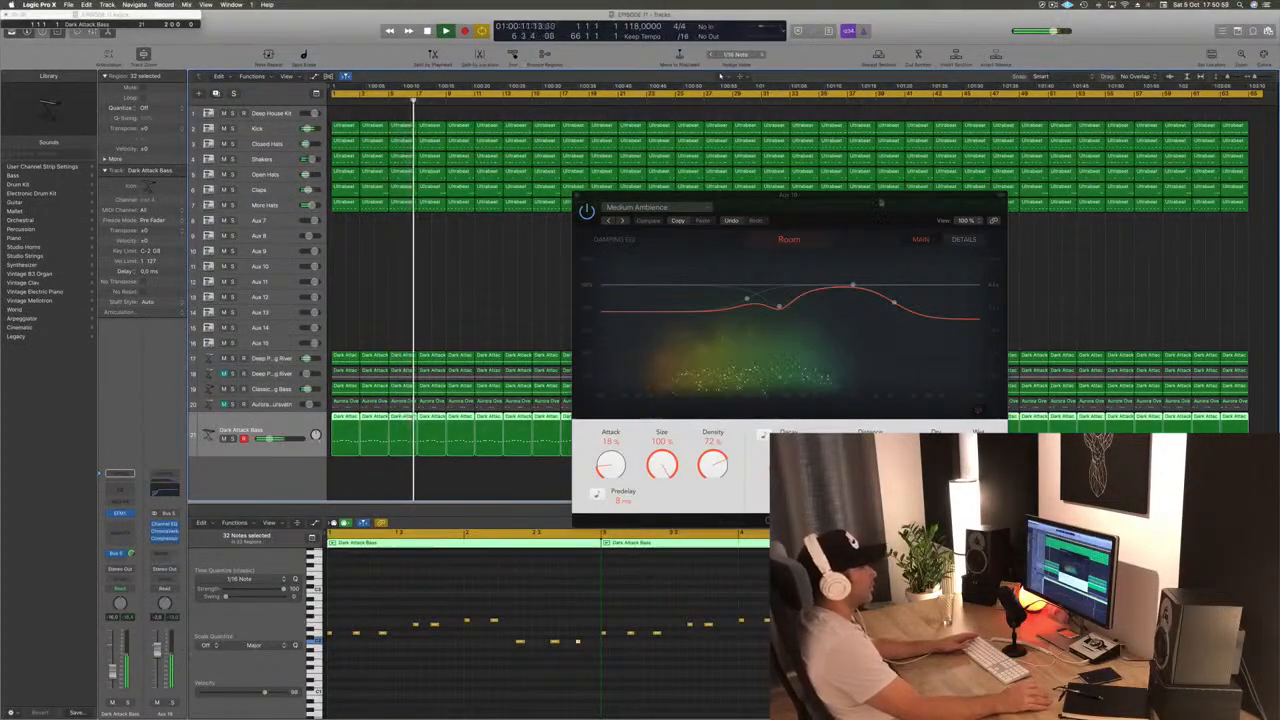
drag(751, 199, 542, 209)
click(368, 206)
Solo the first Deep Pulsating River track briefly, adjust the Cutoff in its Alchemy performance controls, and raise the track's volume slightly
key(Return)
click(260, 360)
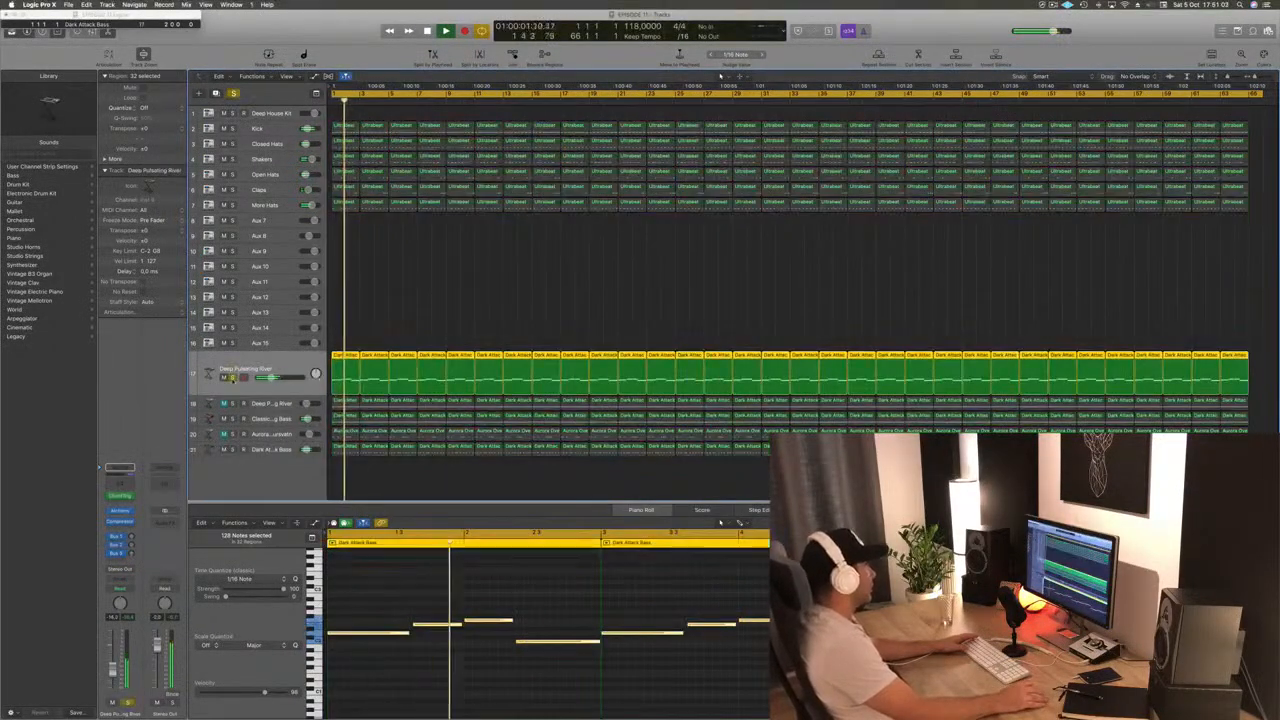
key(Return)
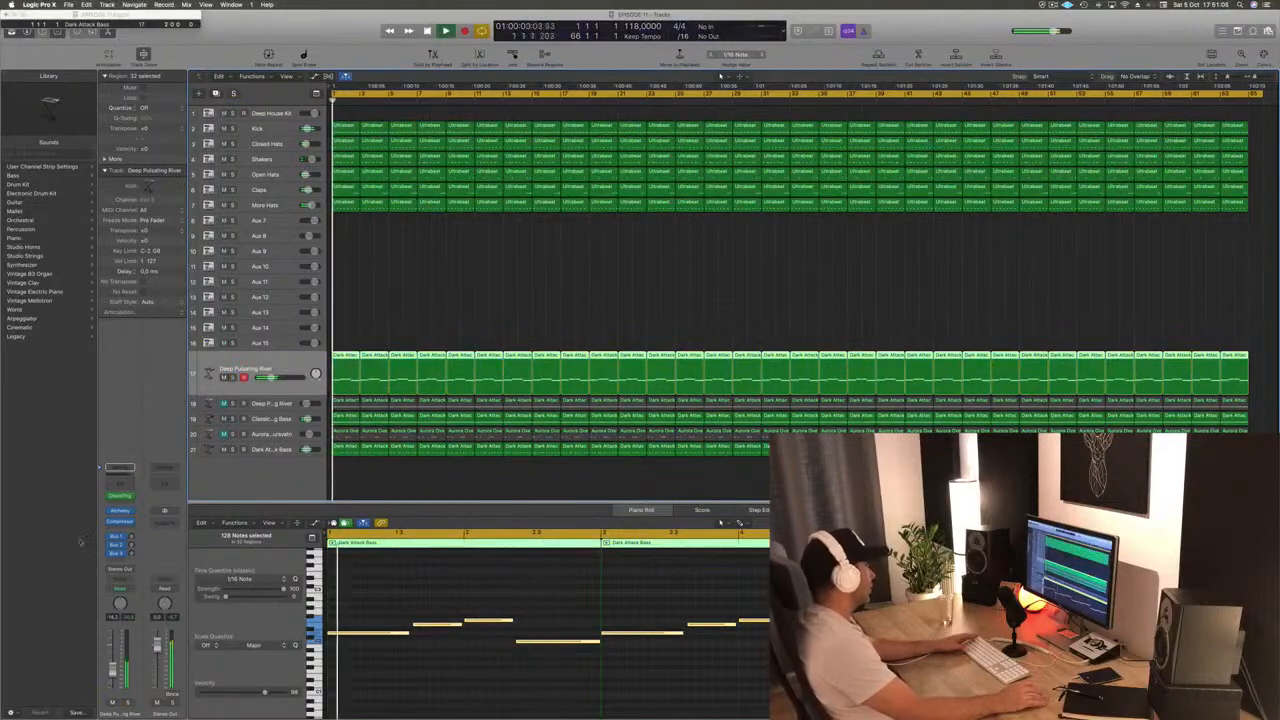
click(118, 512)
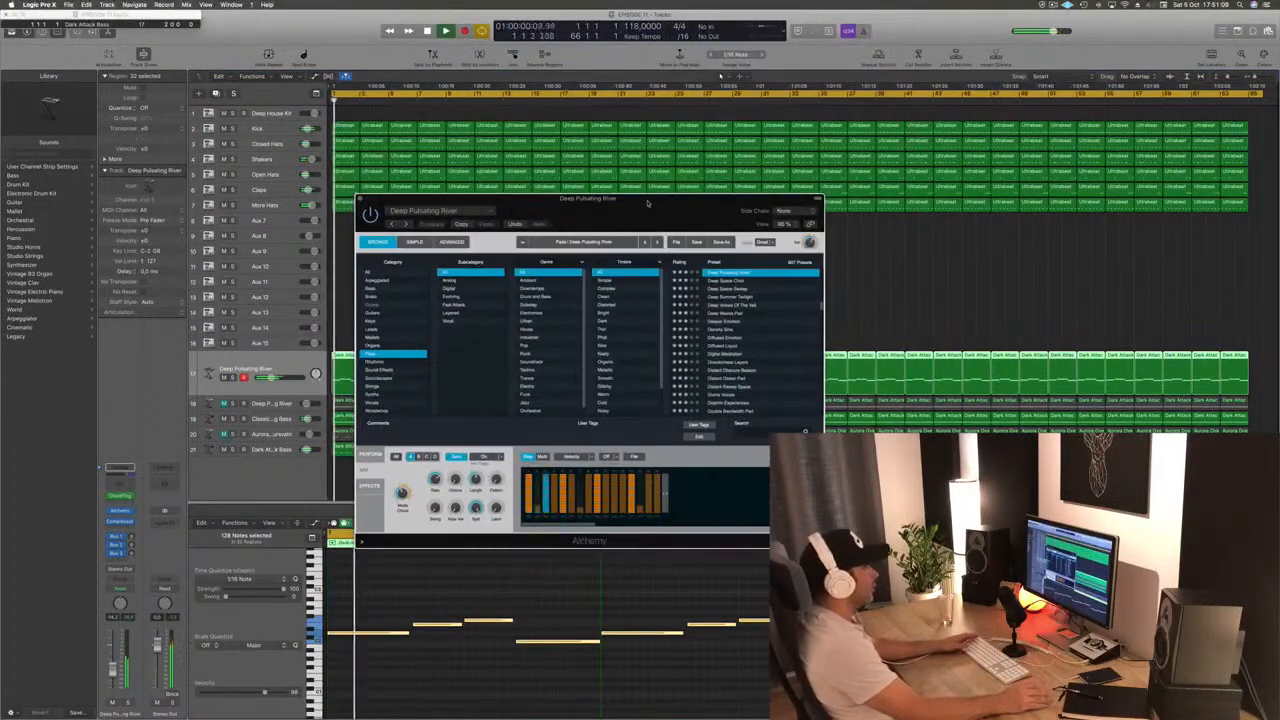
drag(647, 203, 682, 190)
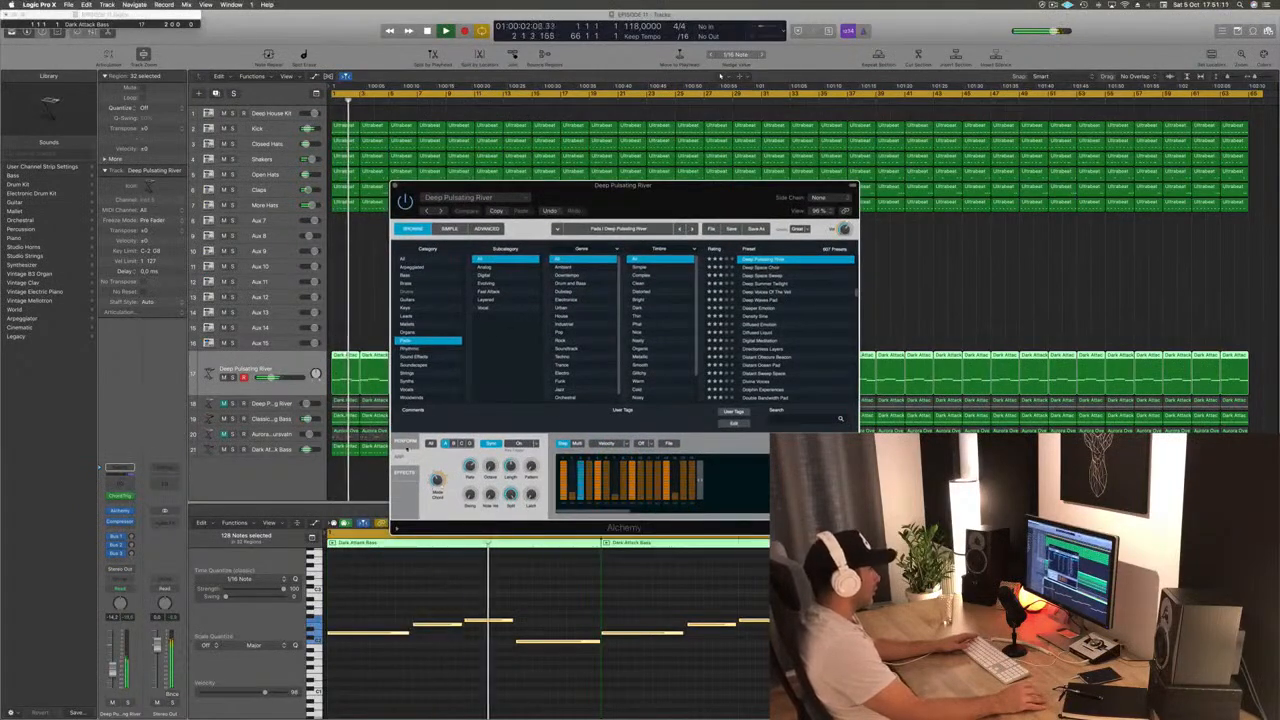
click(405, 441)
drag(643, 457, 643, 469)
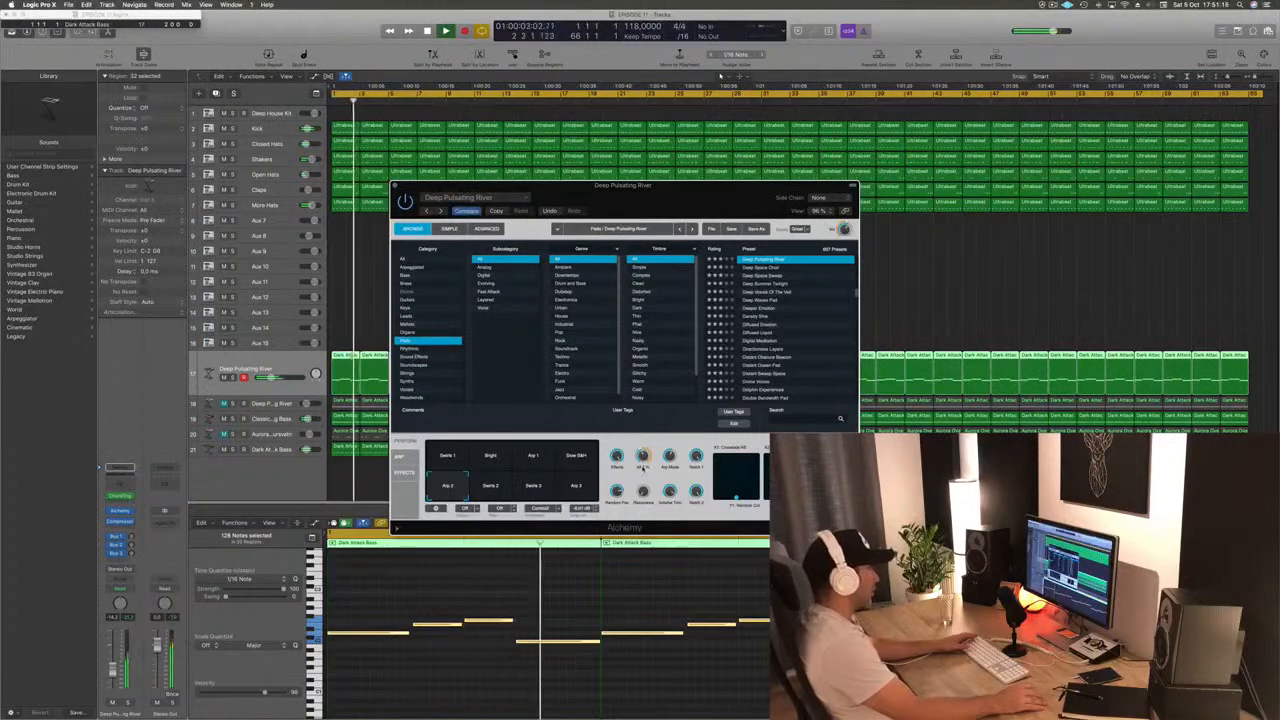
drag(113, 671, 114, 665)
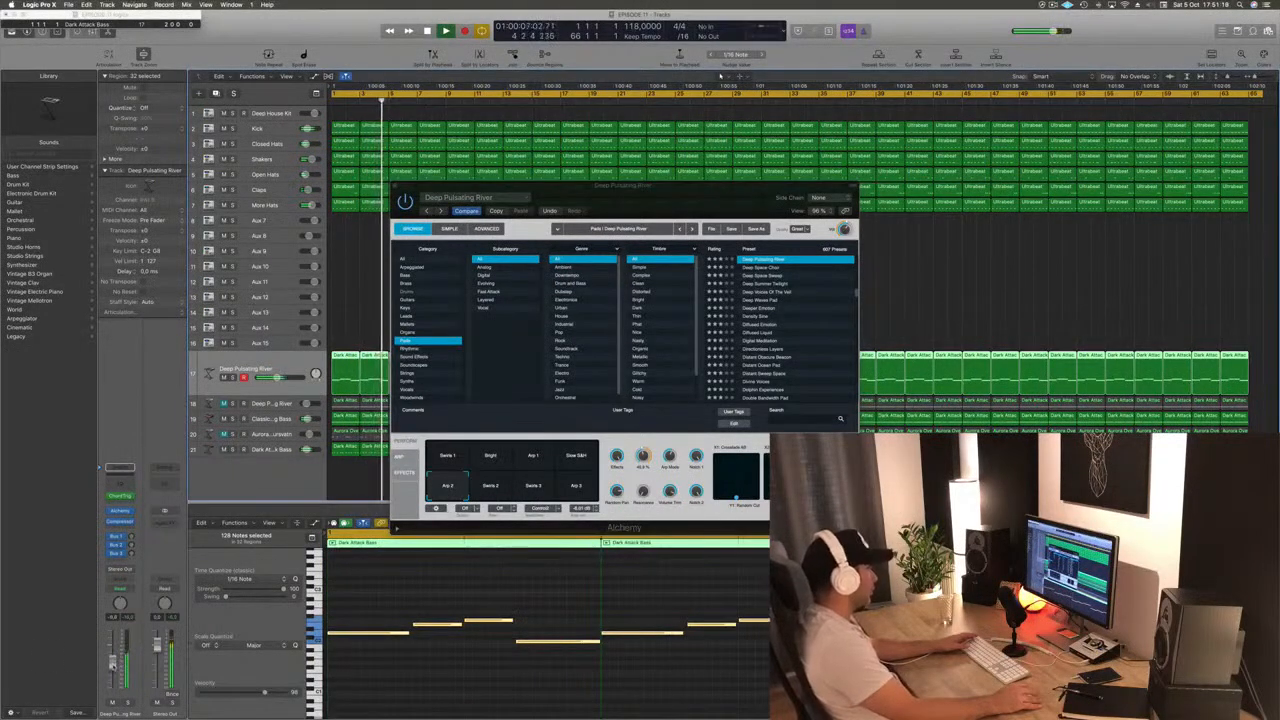
Add a Channel EQ to the first Deep Pulsating River track, roll off its low frequencies, and close the plug-in windows
click(120, 494)
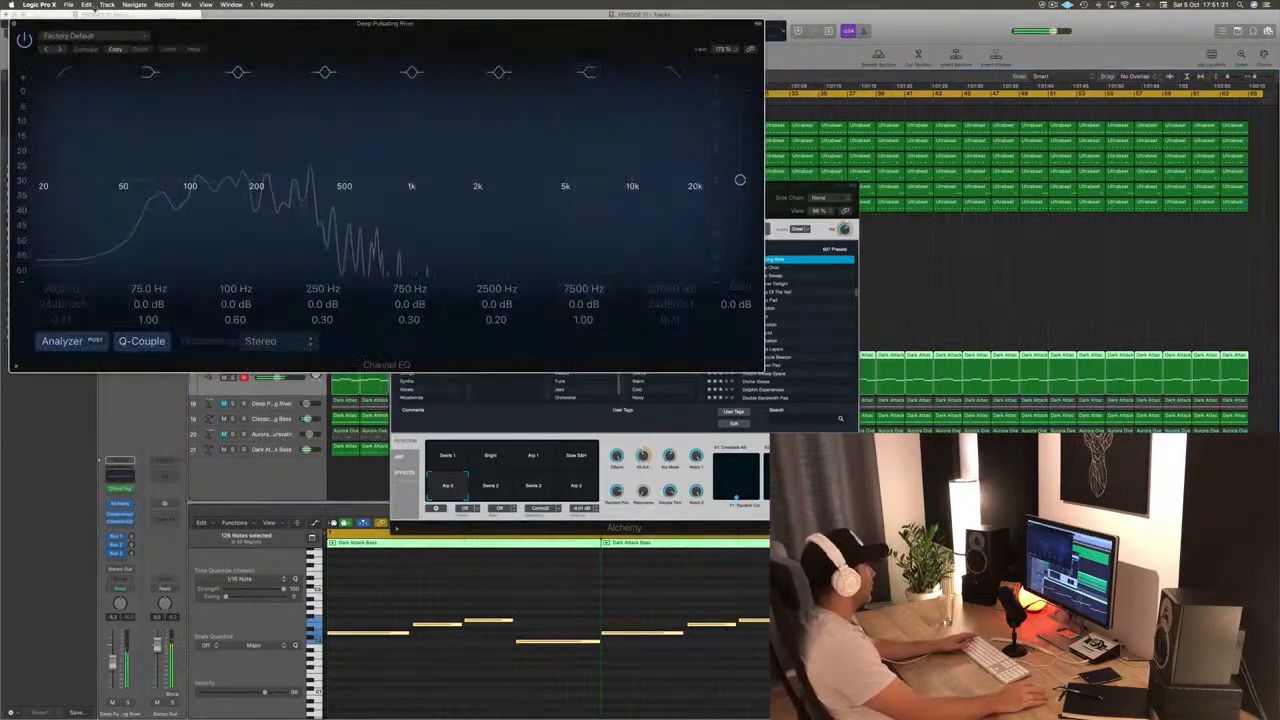
drag(50, 155, 245, 152)
click(14, 23)
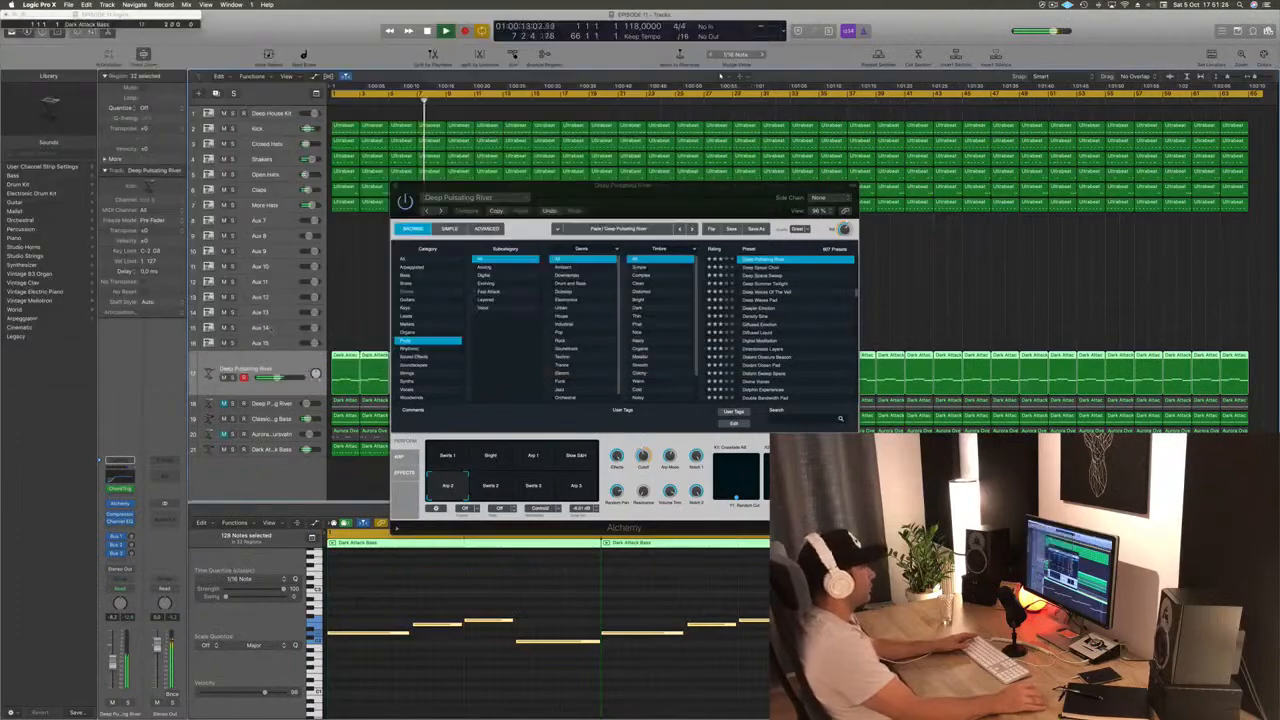
drag(464, 194, 515, 171)
click(446, 164)
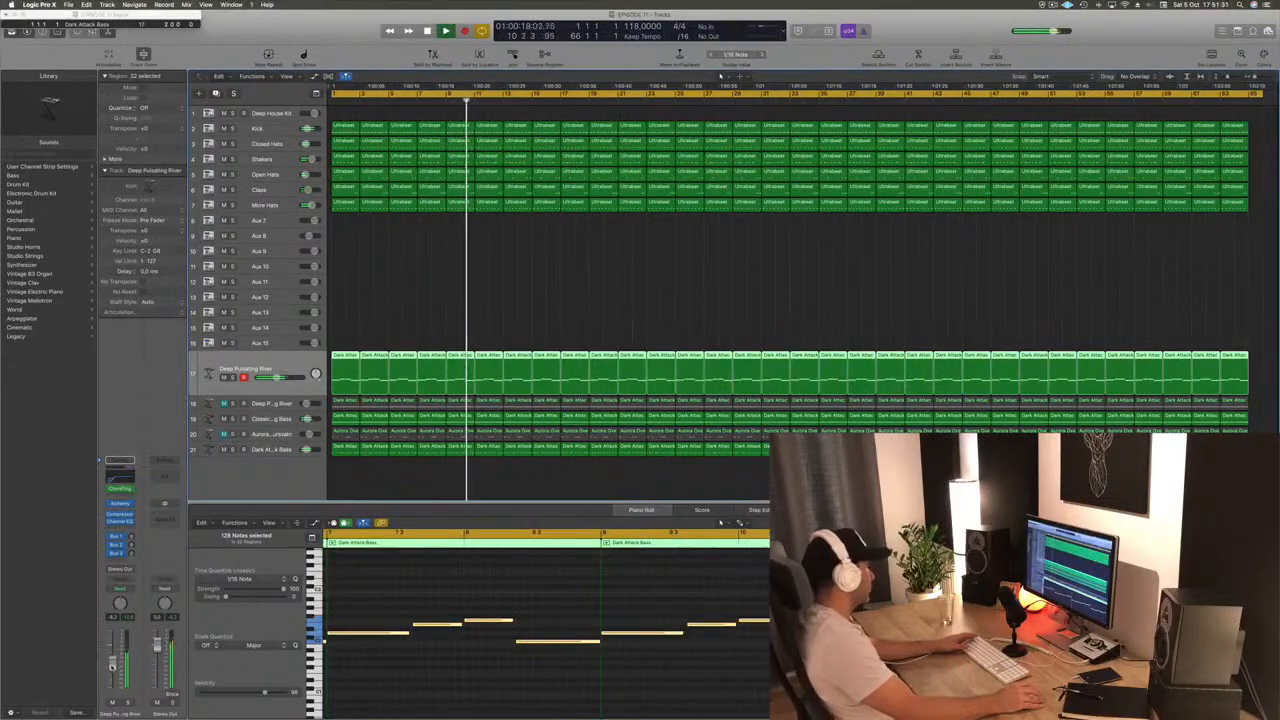
Mute the Dark Attack Bass track, unmute the Aurora Over Gjogurovatn track, and listen to the mix again from the start
click(224, 449)
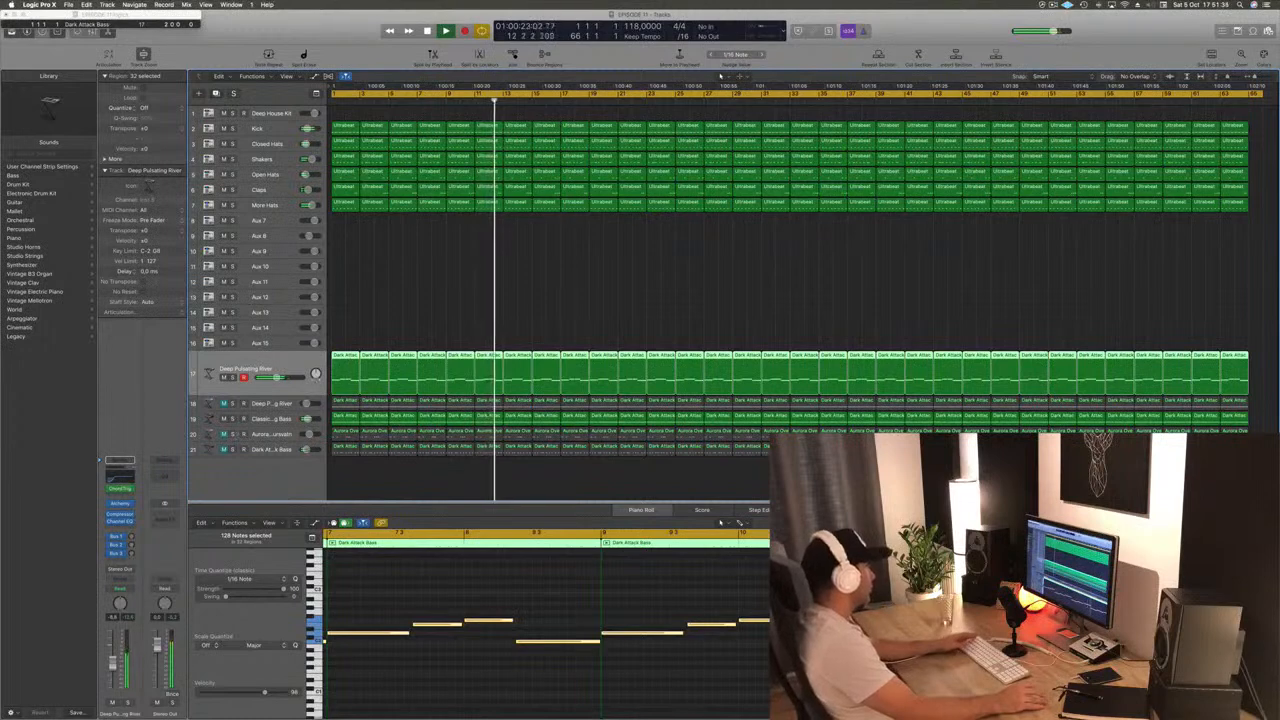
click(224, 434)
click(255, 434)
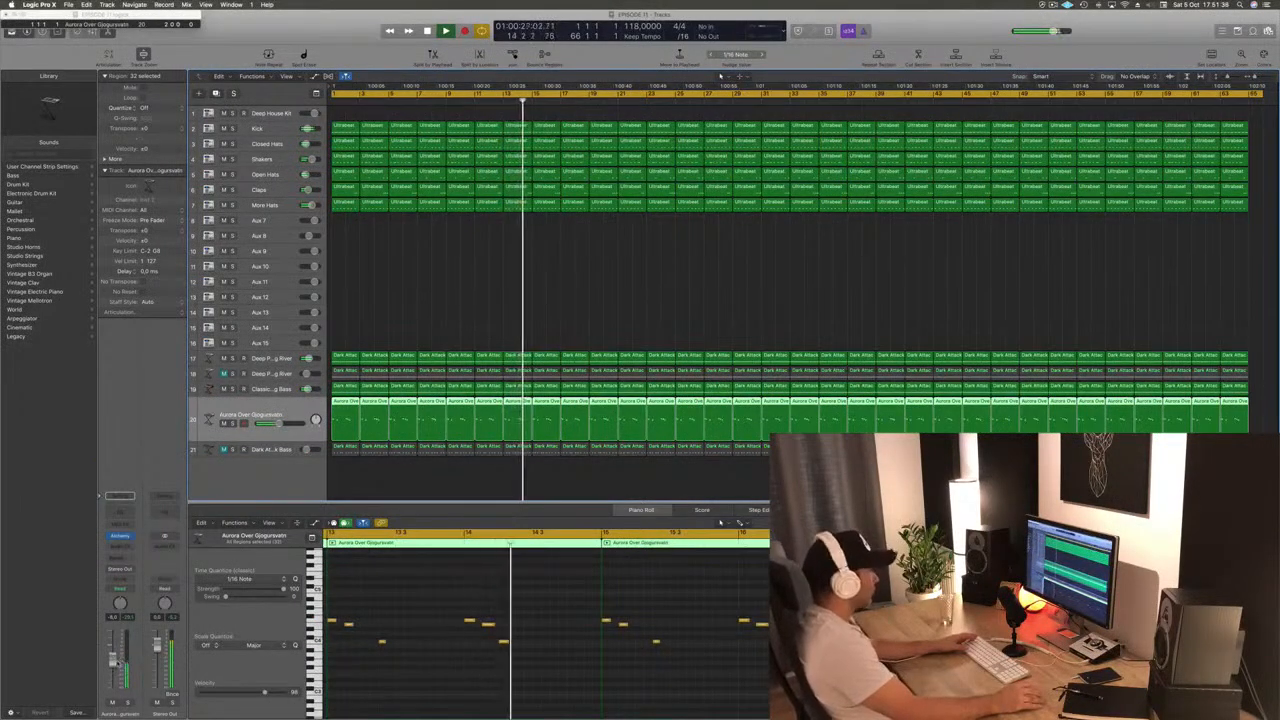
click(444, 256)
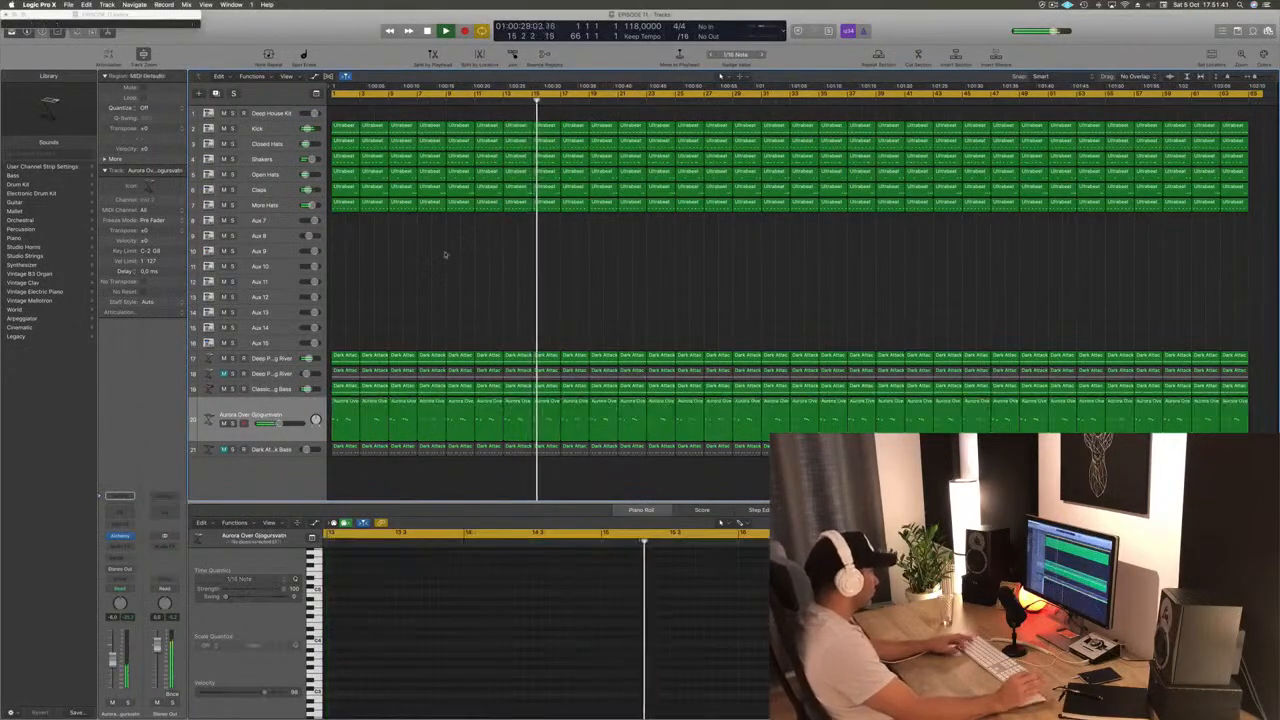
scroll(430, 286, down, 1)
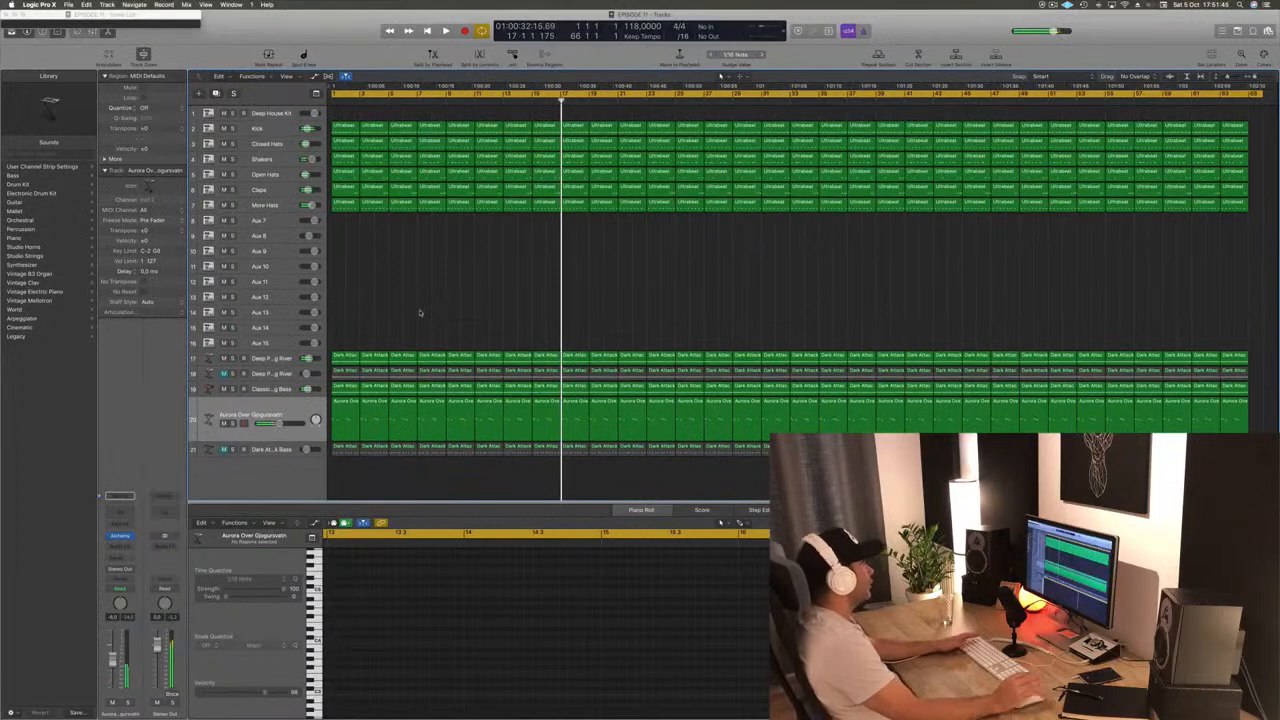
key(Return)
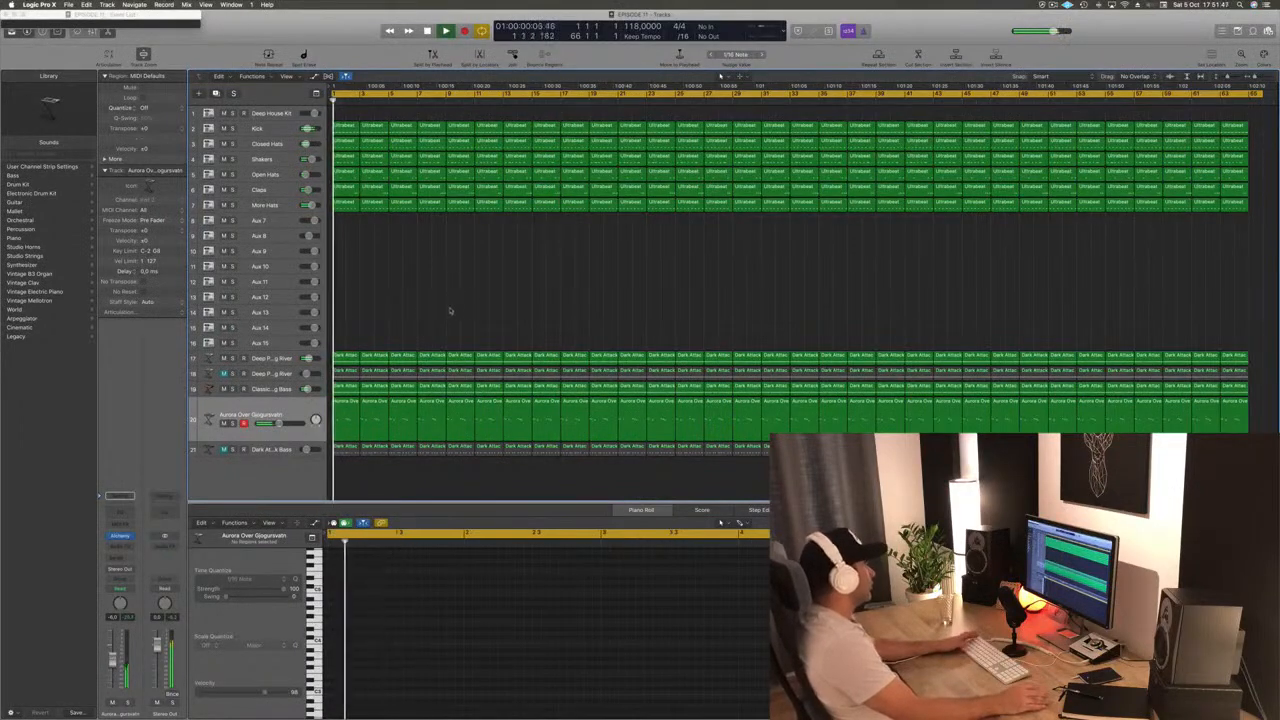
Delete the Aurora Over Gjogurovatn regions in bars 1 to 16 so the part enters at bar 17
click(346, 407)
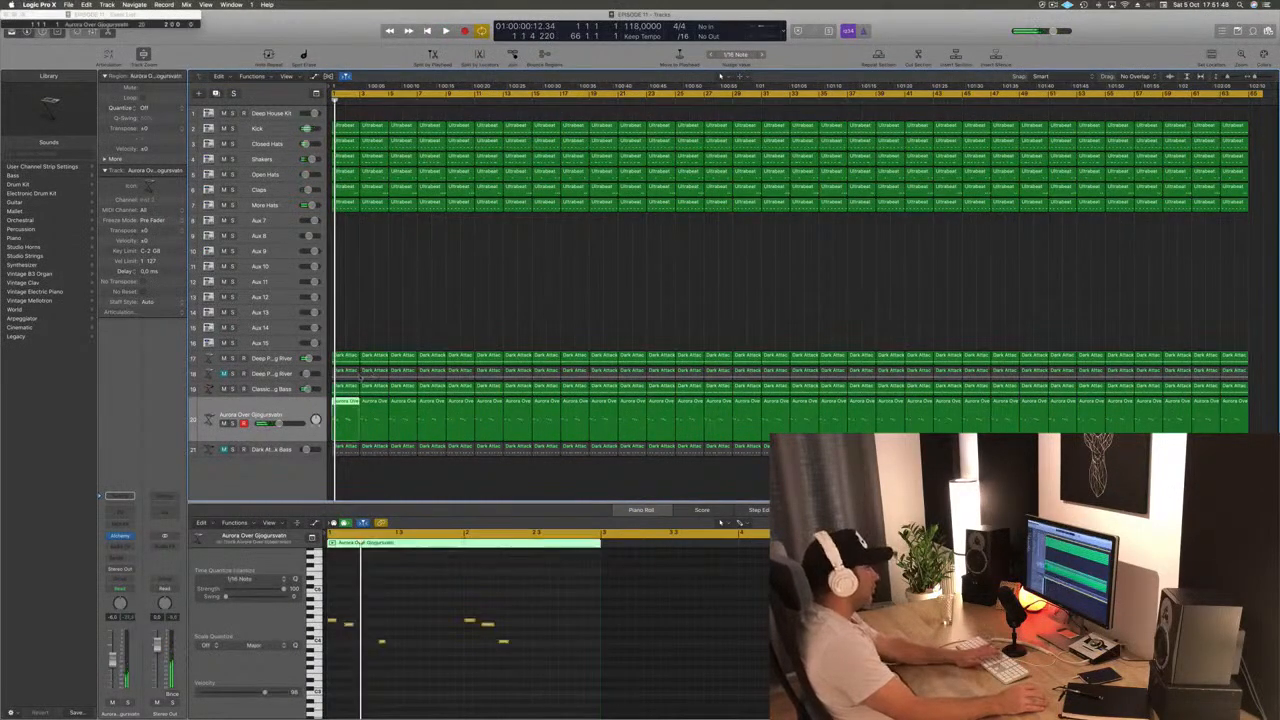
key(Delete)
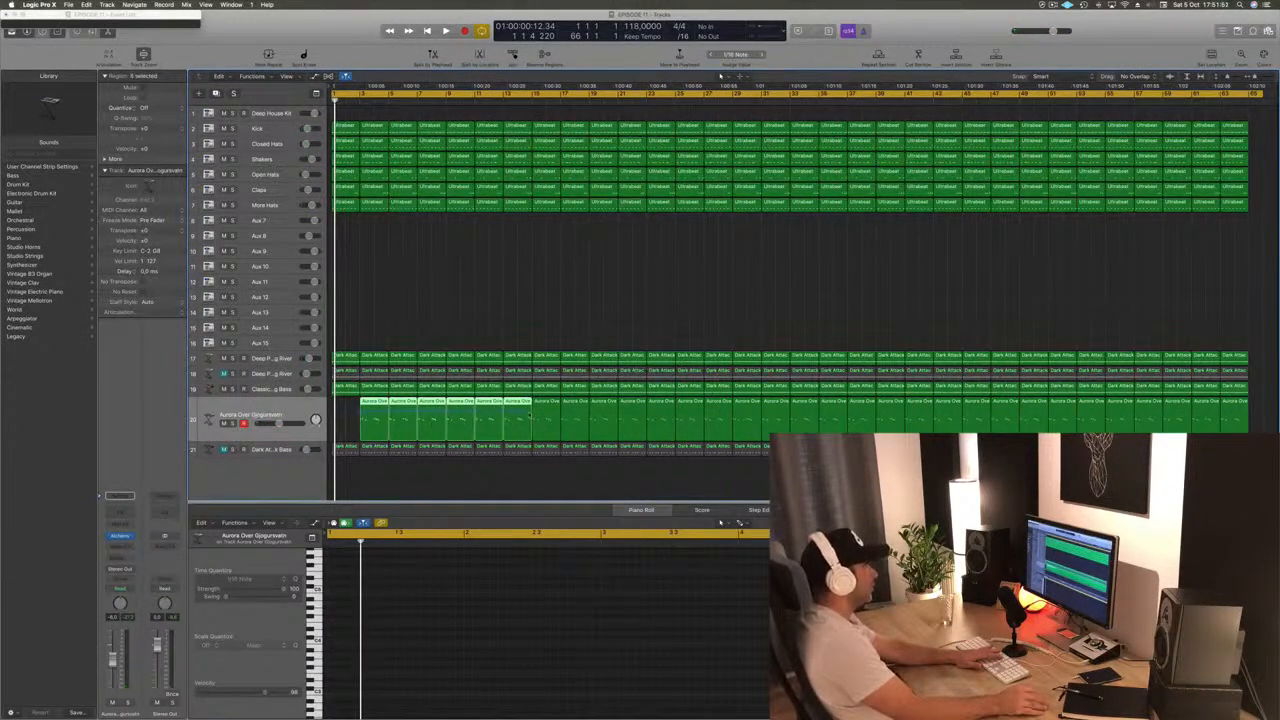
drag(558, 417, 556, 414)
key(Delete)
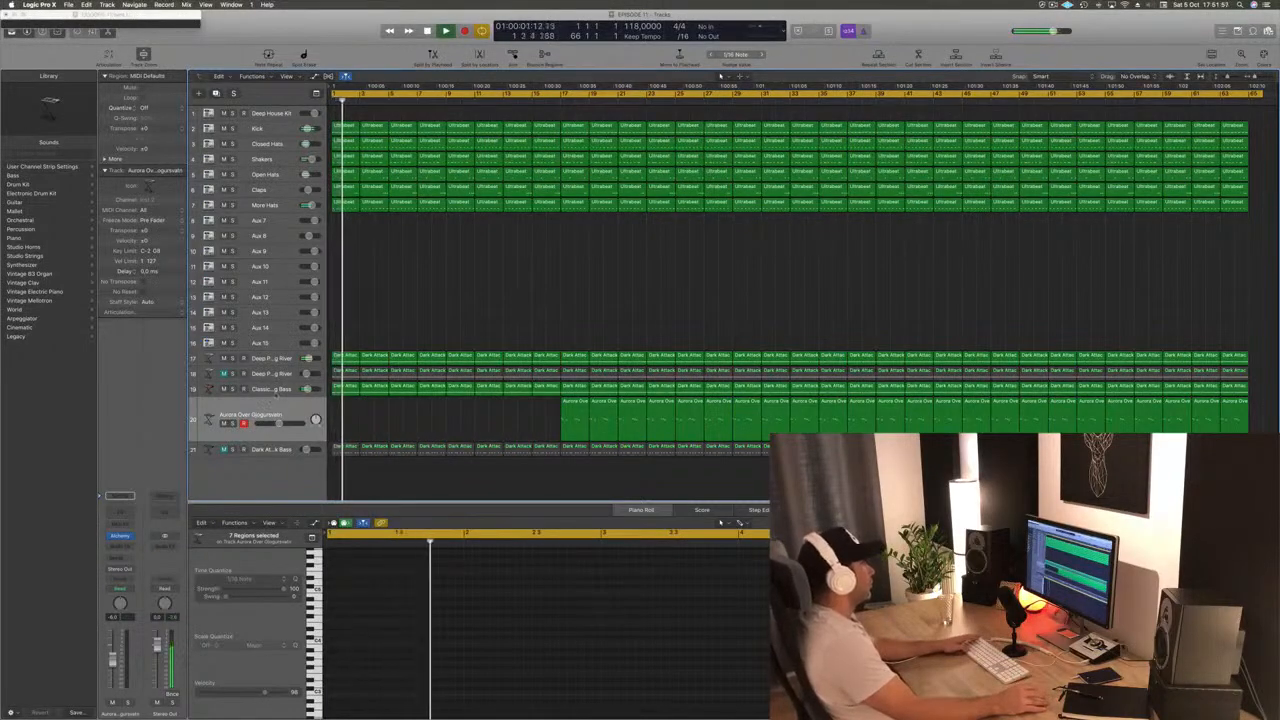
Solo the Classic Analog Bass track briefly during playback to hear it alone, and unsolo it
click(236, 390)
key(space)
click(233, 408)
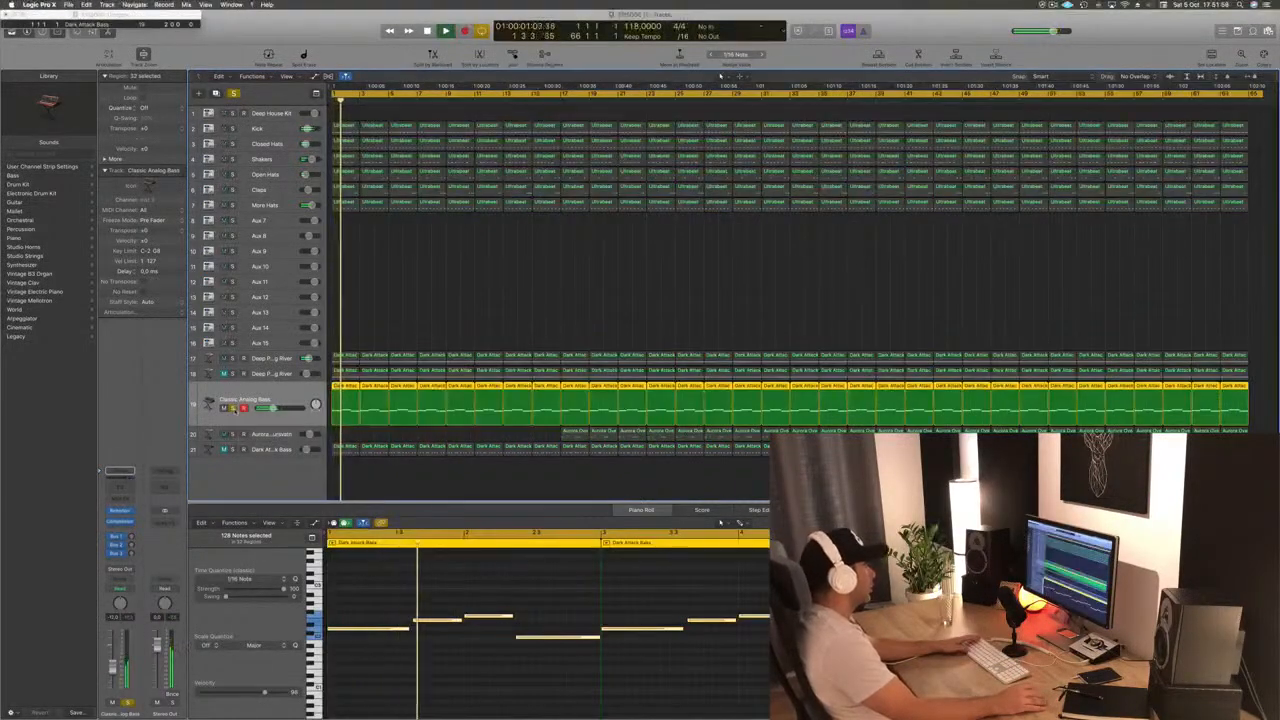
click(233, 408)
Delete the muted second Deep Pulsating River track's regions in bars 1 to 16
click(344, 373)
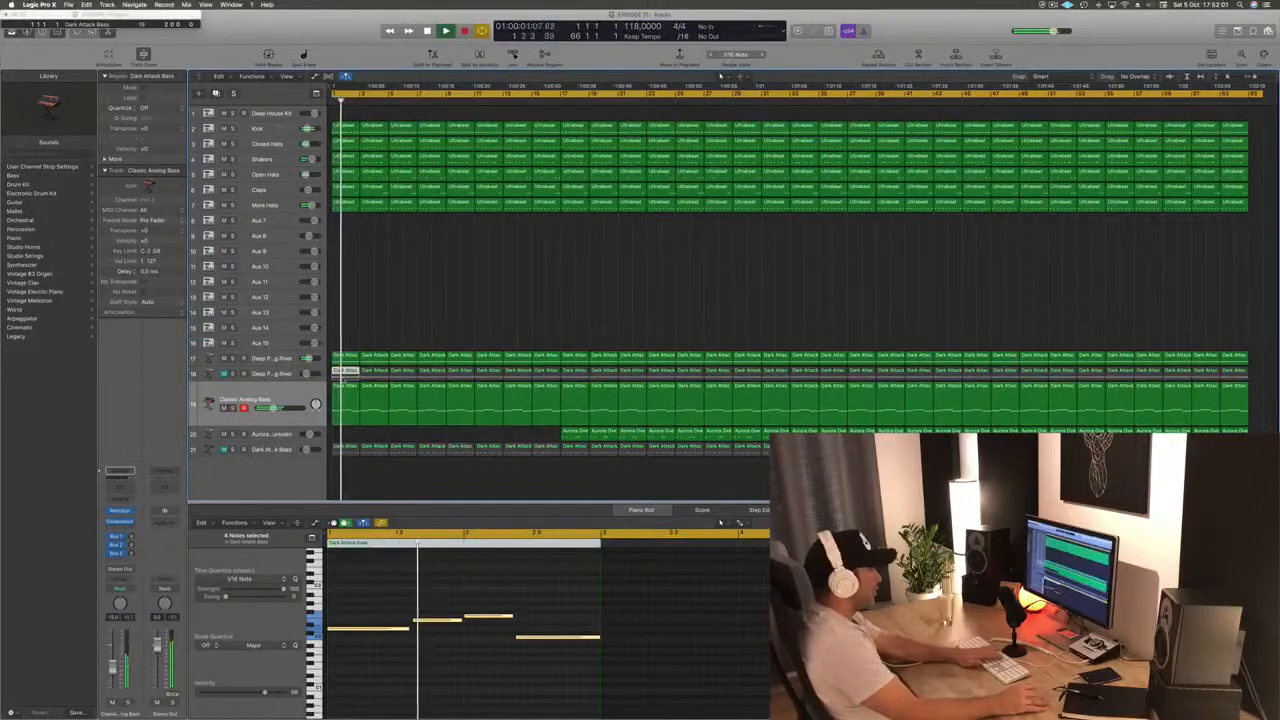
key(Delete)
drag(348, 373, 536, 373)
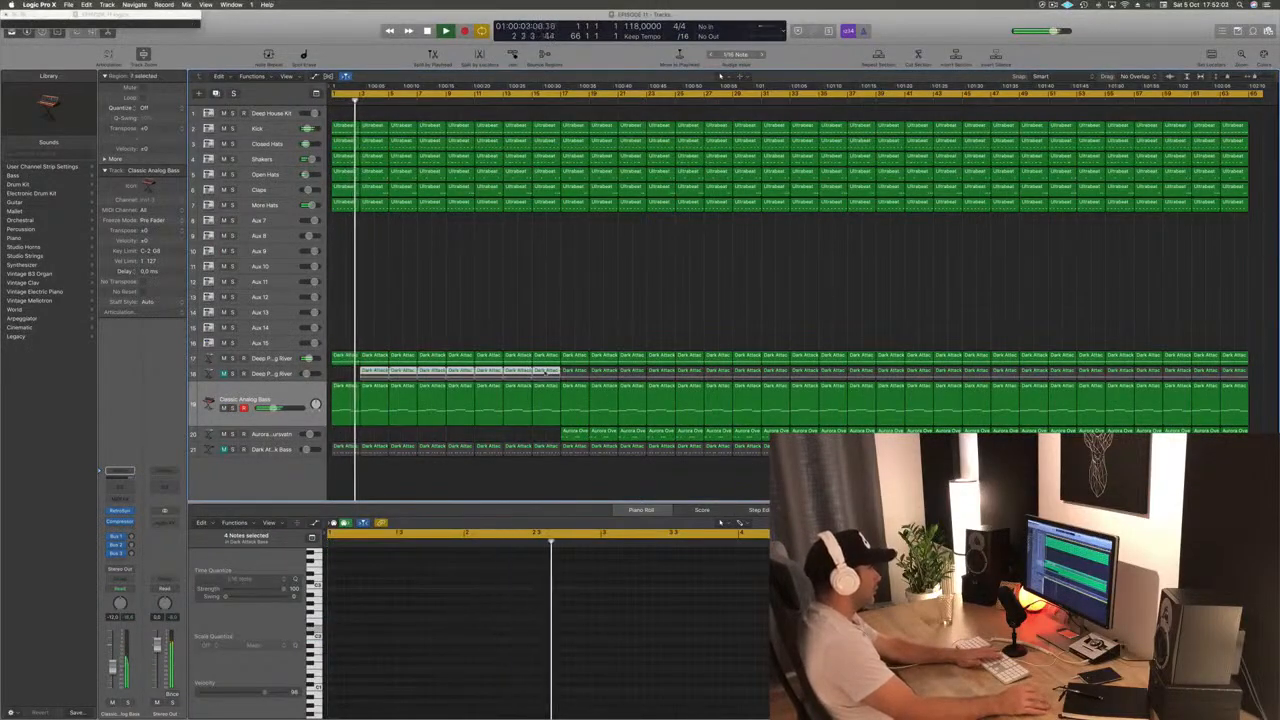
key(Delete)
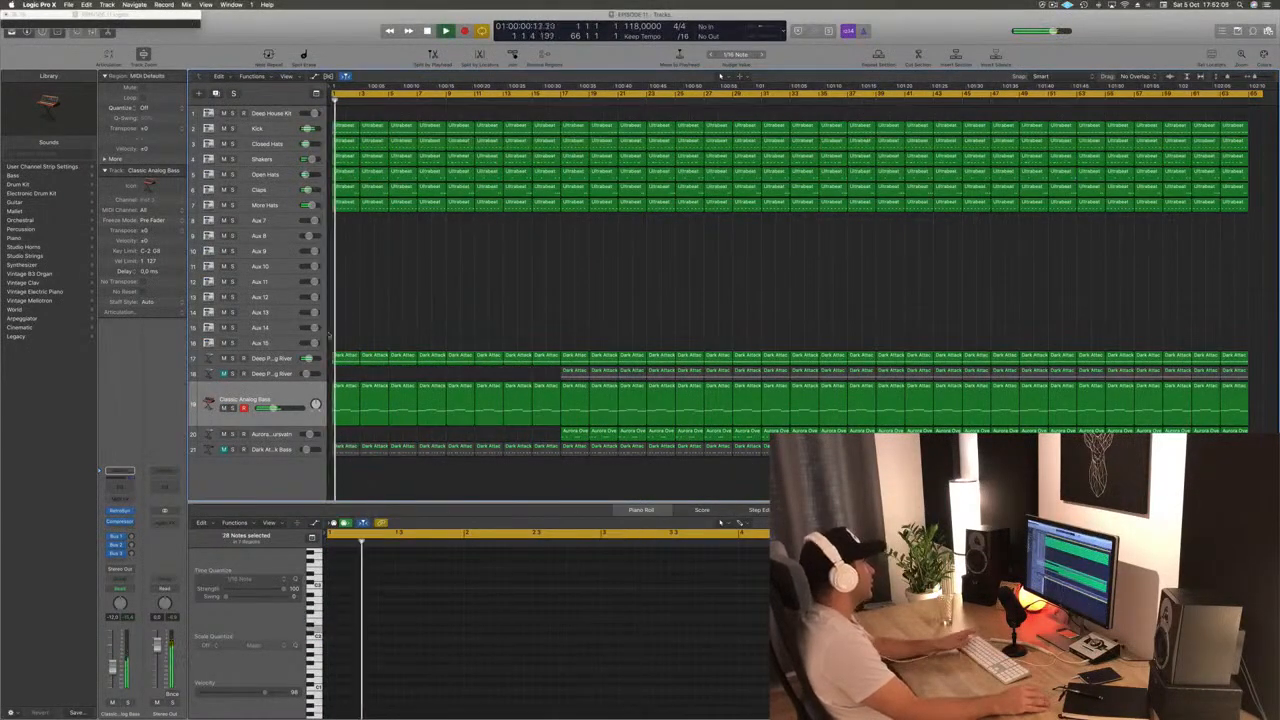
Select the first Deep Pulsating River track, restart playback, and delete the Shakers, Open Hats, Claps and More Hats regions in bars 1 to 8
click(289, 357)
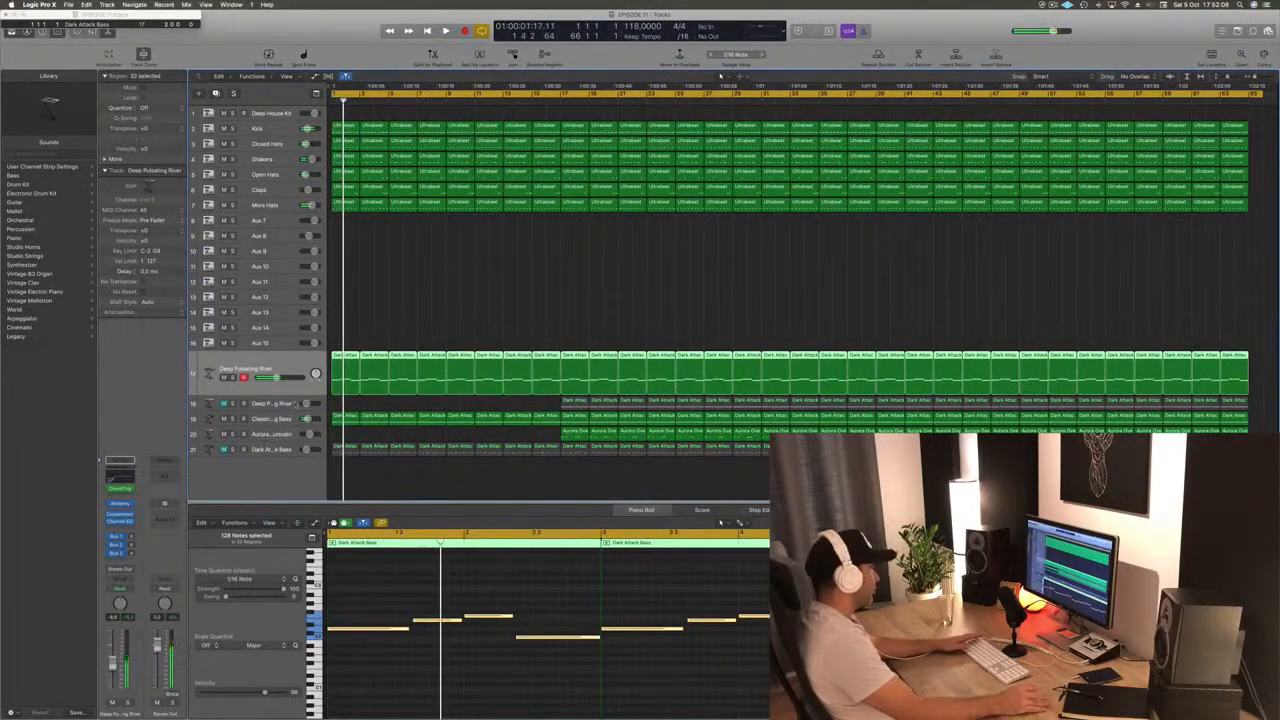
click(372, 326)
key(space)
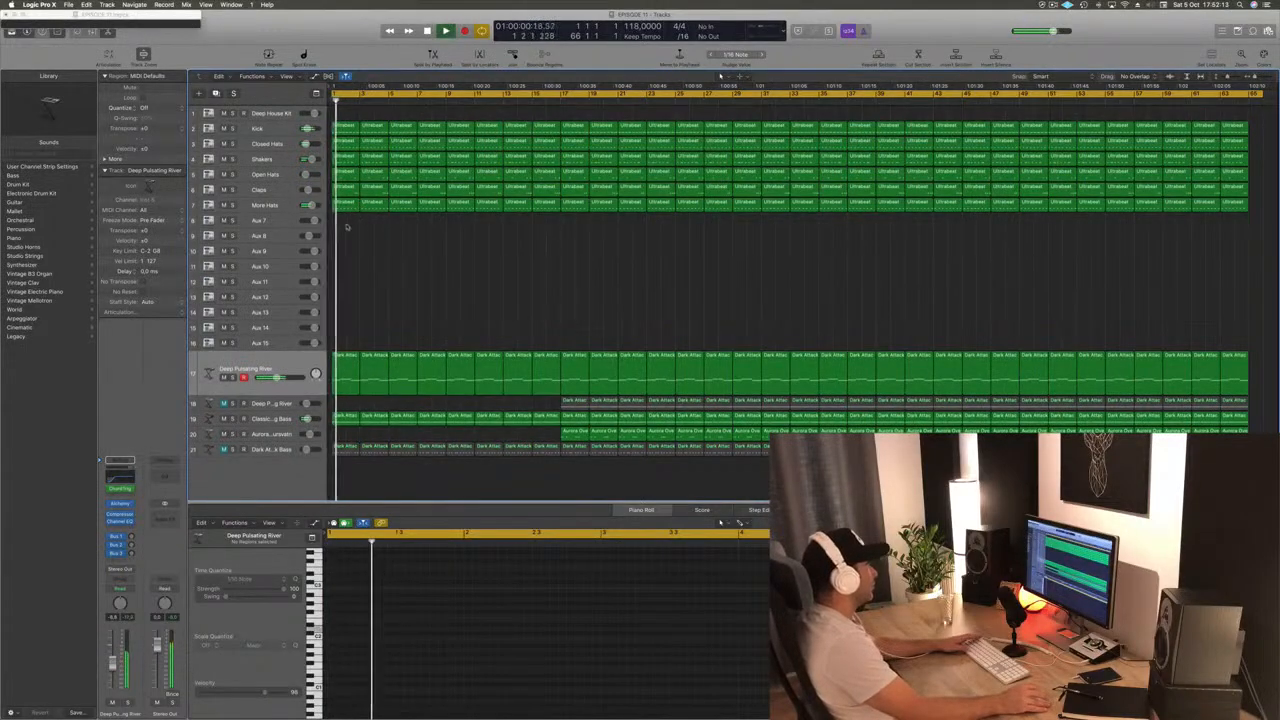
drag(348, 231, 448, 152)
key(Delete)
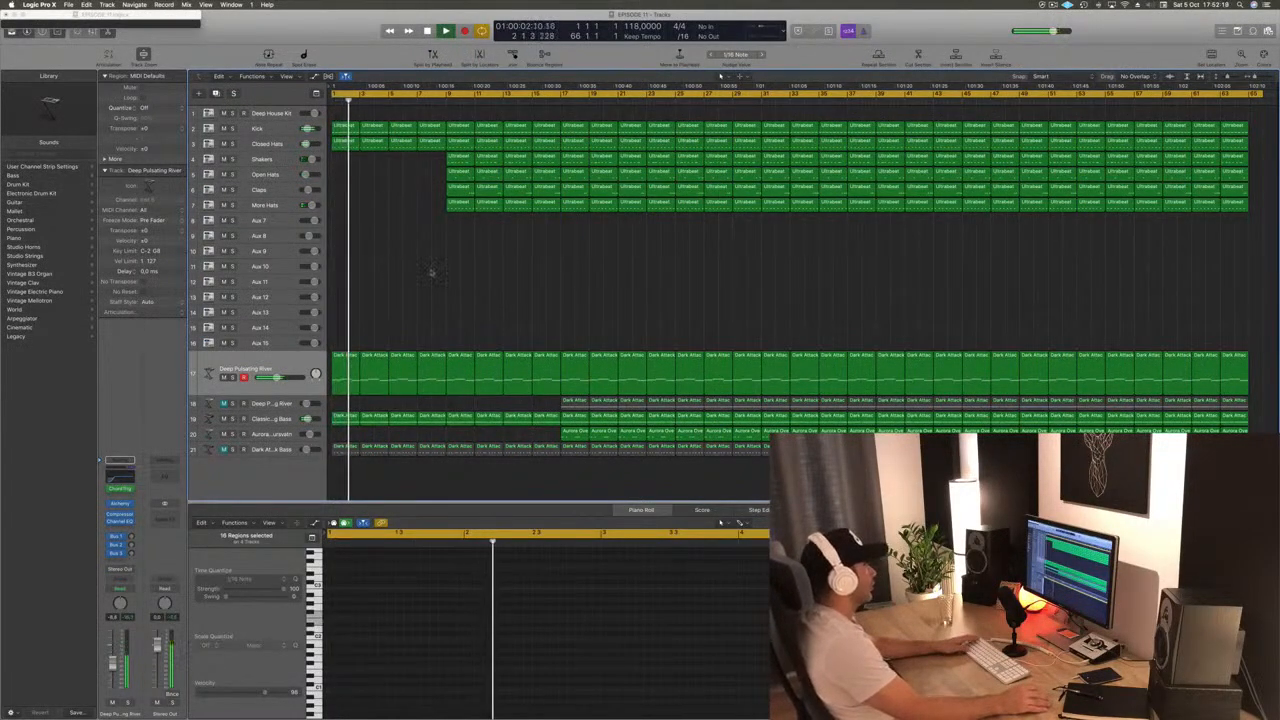
In the first Deep Pulsating River region, delete the last three notes and fill both bars with the remaining pitch as two full-bar notes
click(345, 358)
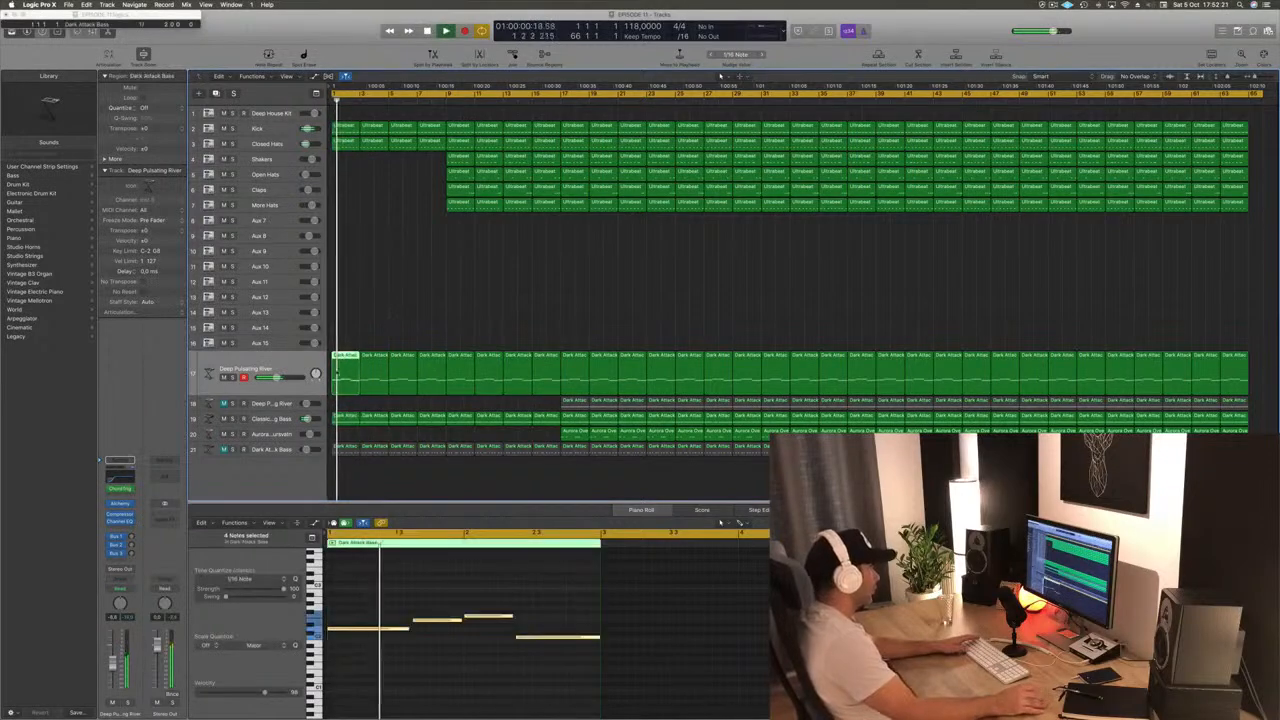
drag(441, 605, 541, 652)
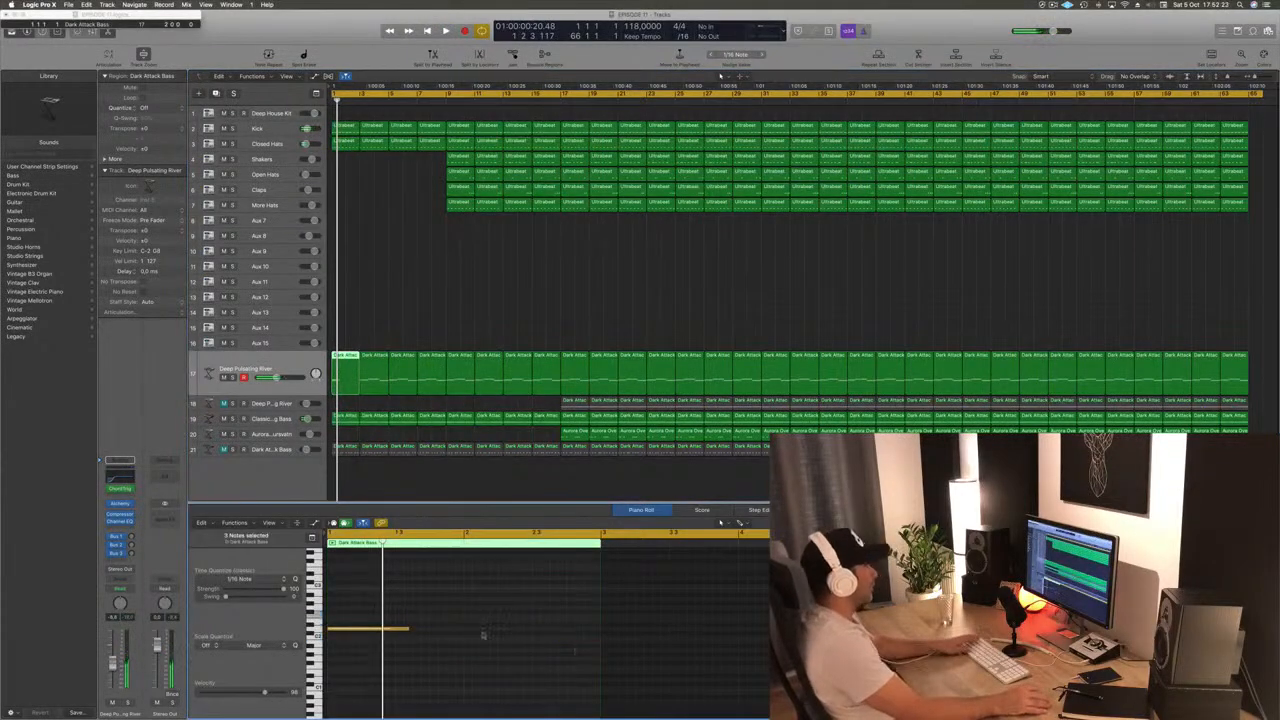
drag(408, 628, 547, 631)
key(space)
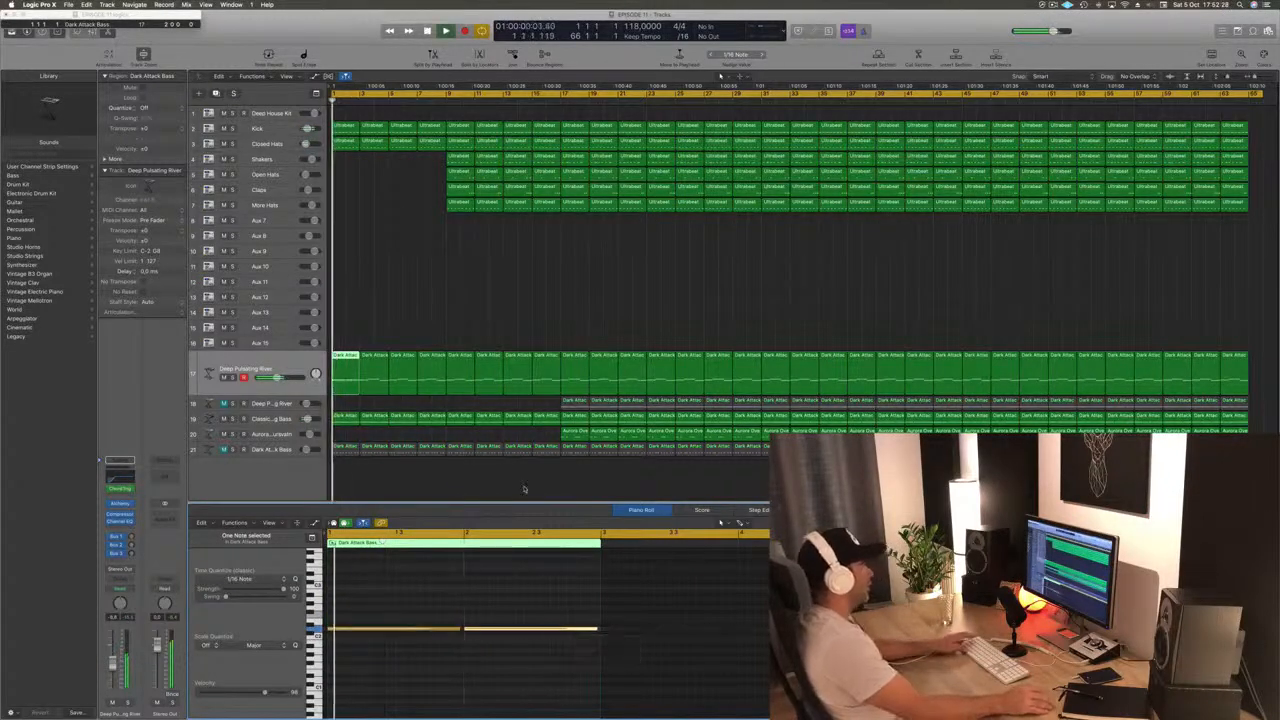
Delete the first Deep Pulsating River track's regions in bars 3 to 8 and restart playback
click(380, 369)
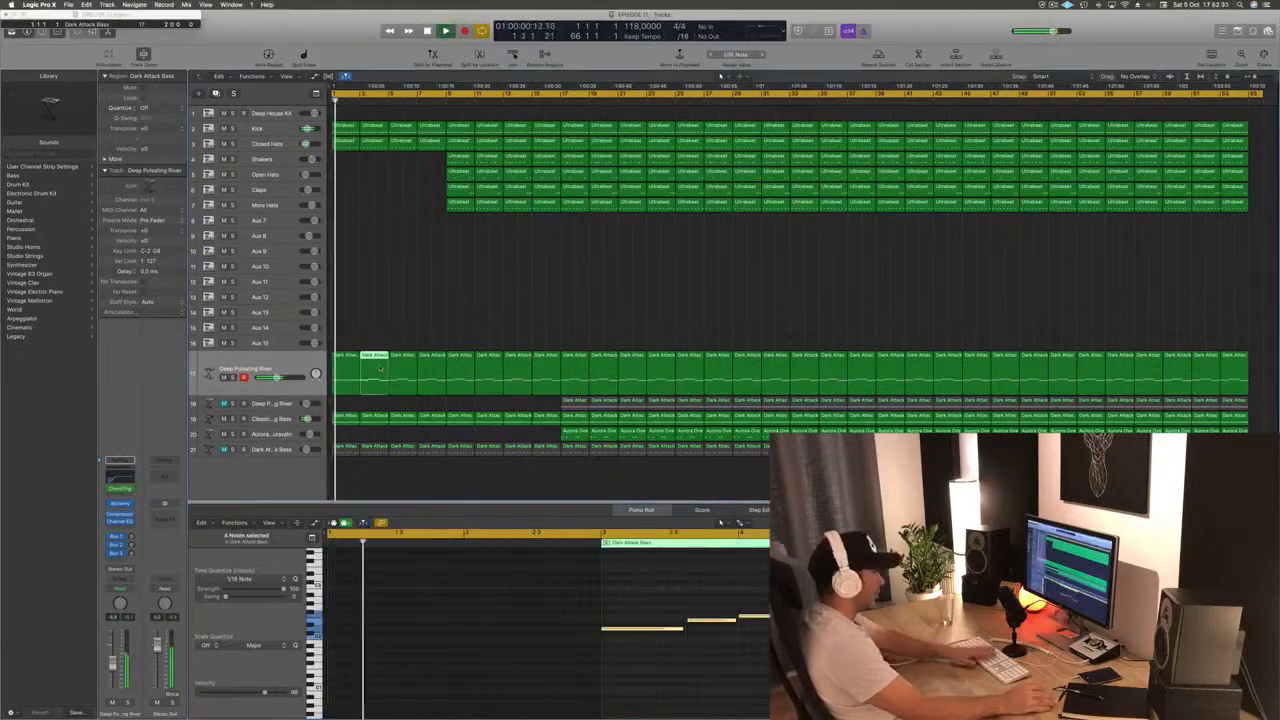
key(Delete)
drag(398, 334, 431, 371)
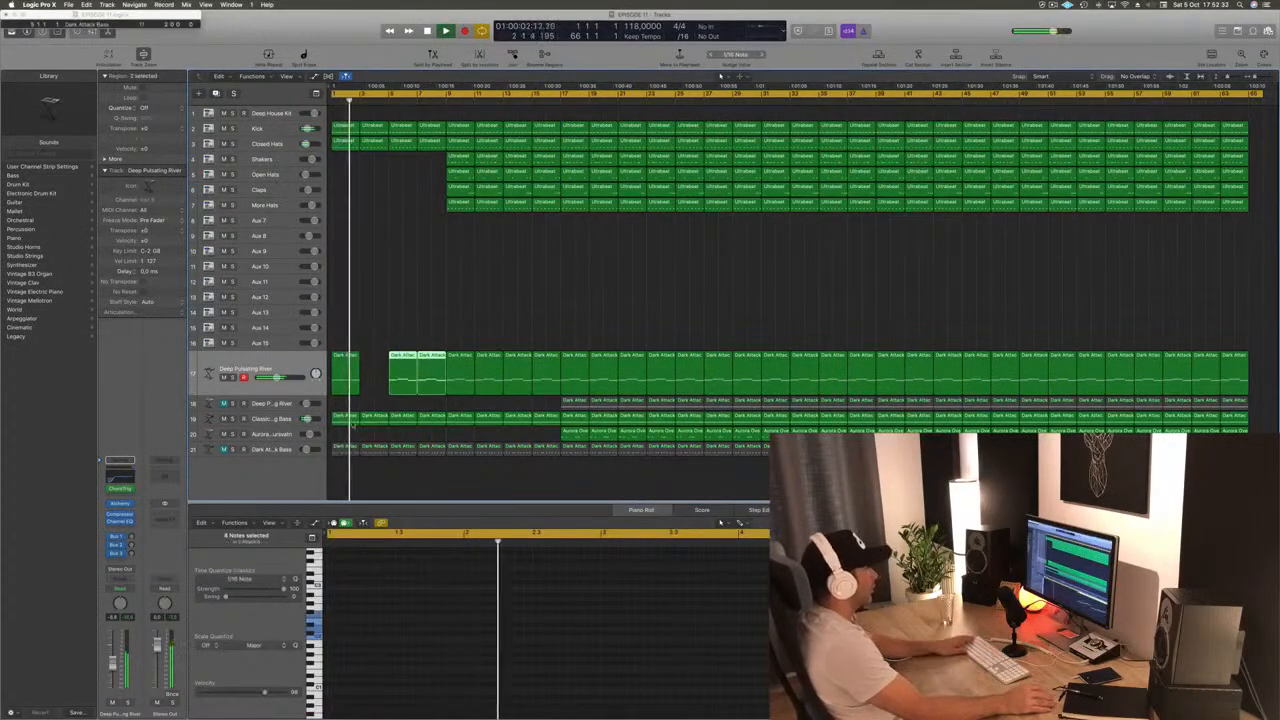
key(Delete)
key(space)
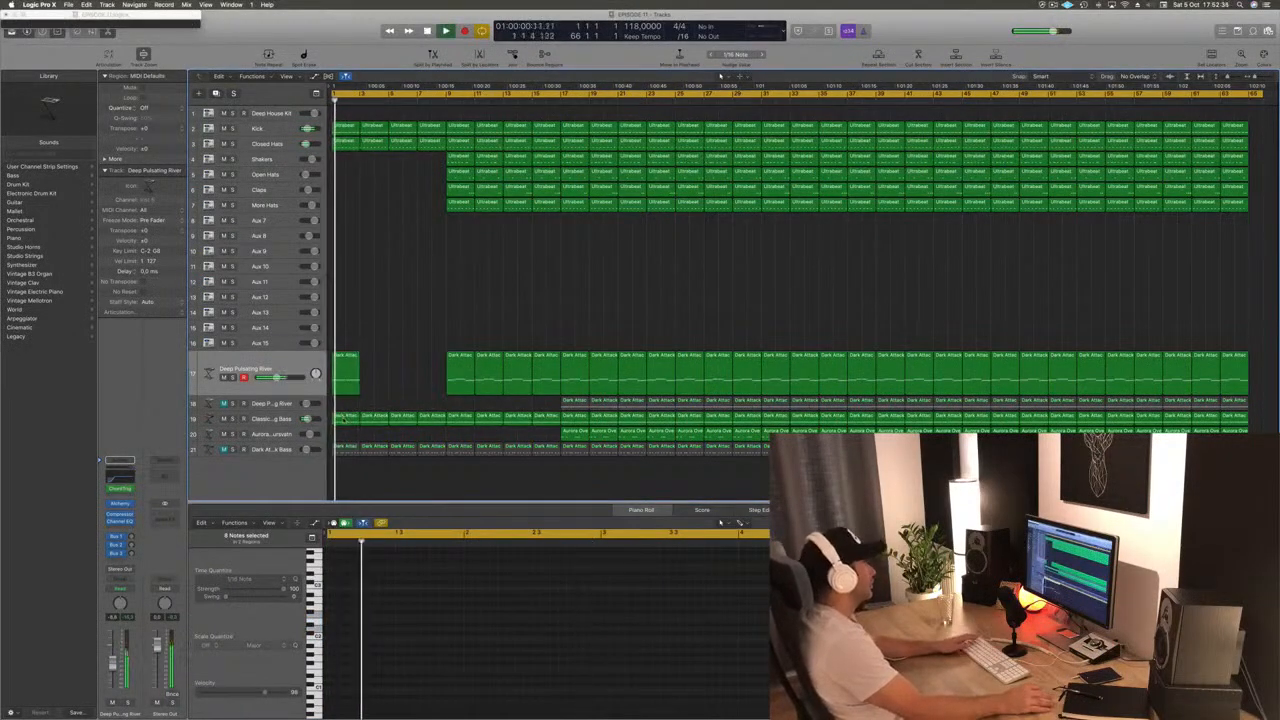
In the first Classic Analog Bass region, delete all but the first note and fill both bars with four half-bar notes on its pitch
click(345, 417)
key(space)
drag(432, 588, 576, 673)
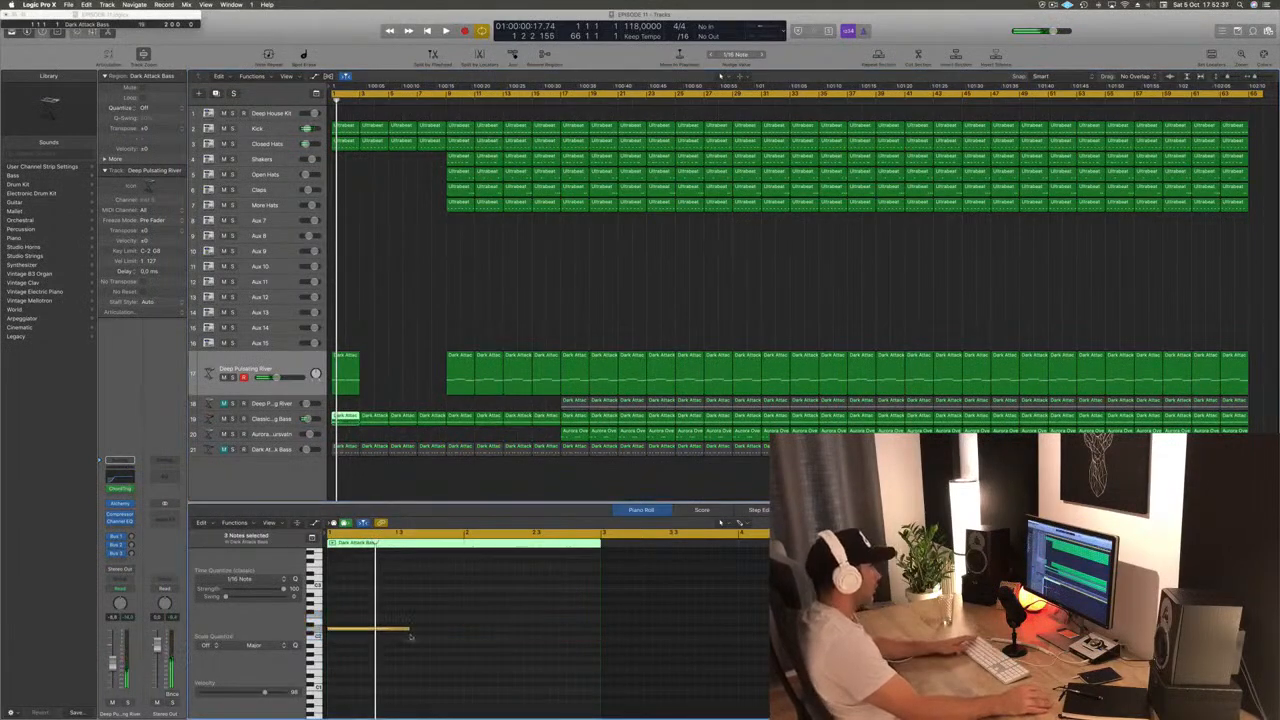
drag(410, 628, 491, 637)
key(space)
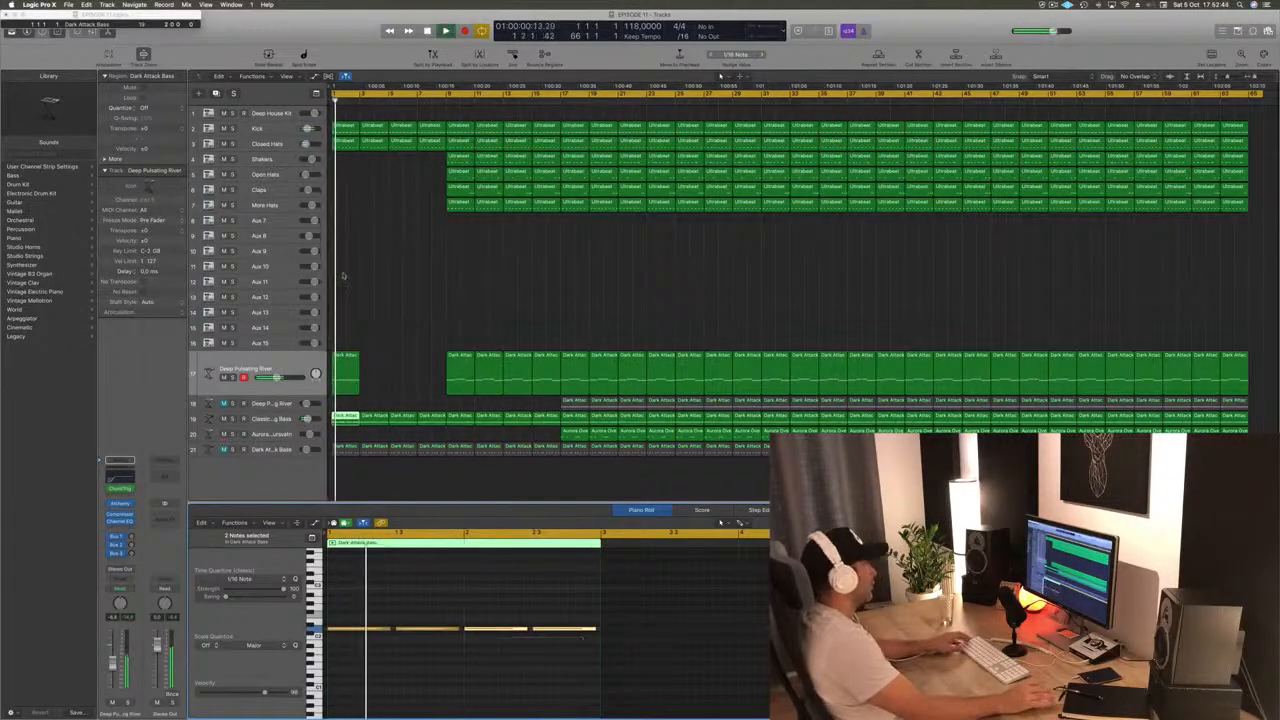
Repeat the first Deep Pulsating River region through the empty bars 3 to 8 and play the result
key(space)
click(342, 361)
drag(345, 361, 434, 367)
click(434, 309)
key(space)
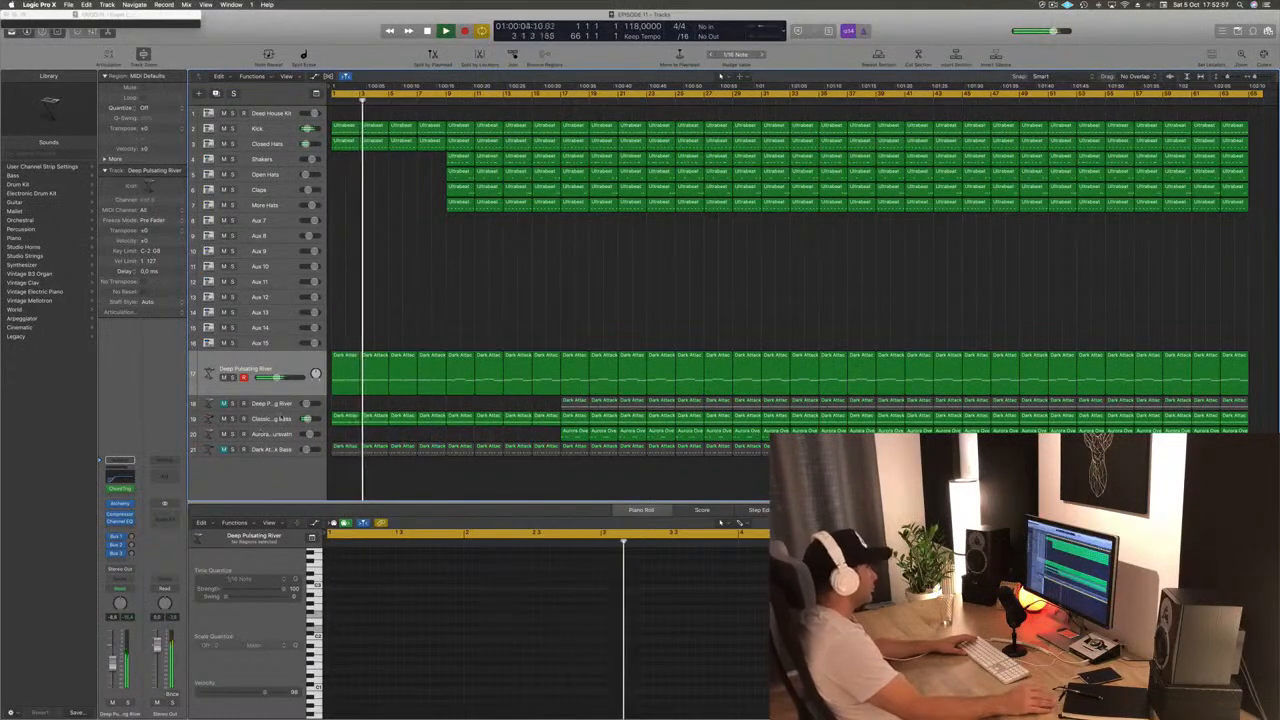
Replace the Classic Analog Bass regions in bars 3 to 8 with copies of its edited first region, and play from the start
click(271, 419)
click(345, 315)
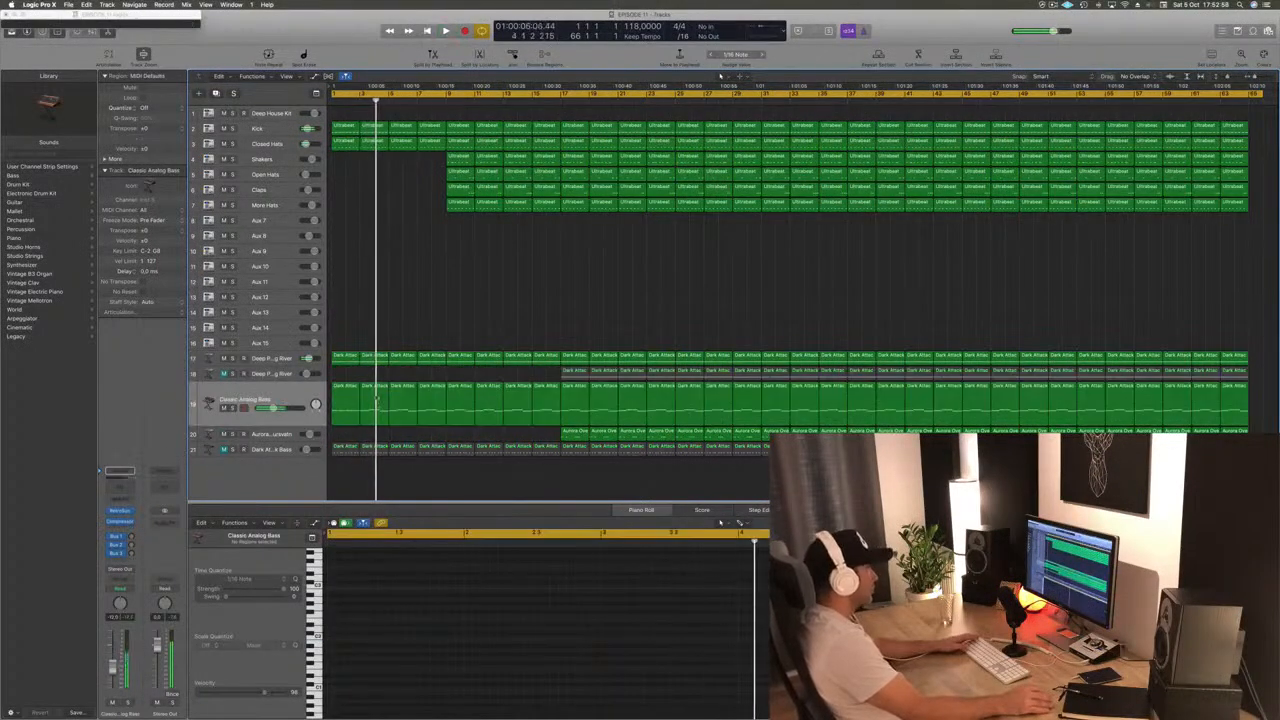
click(380, 396)
key(Delete)
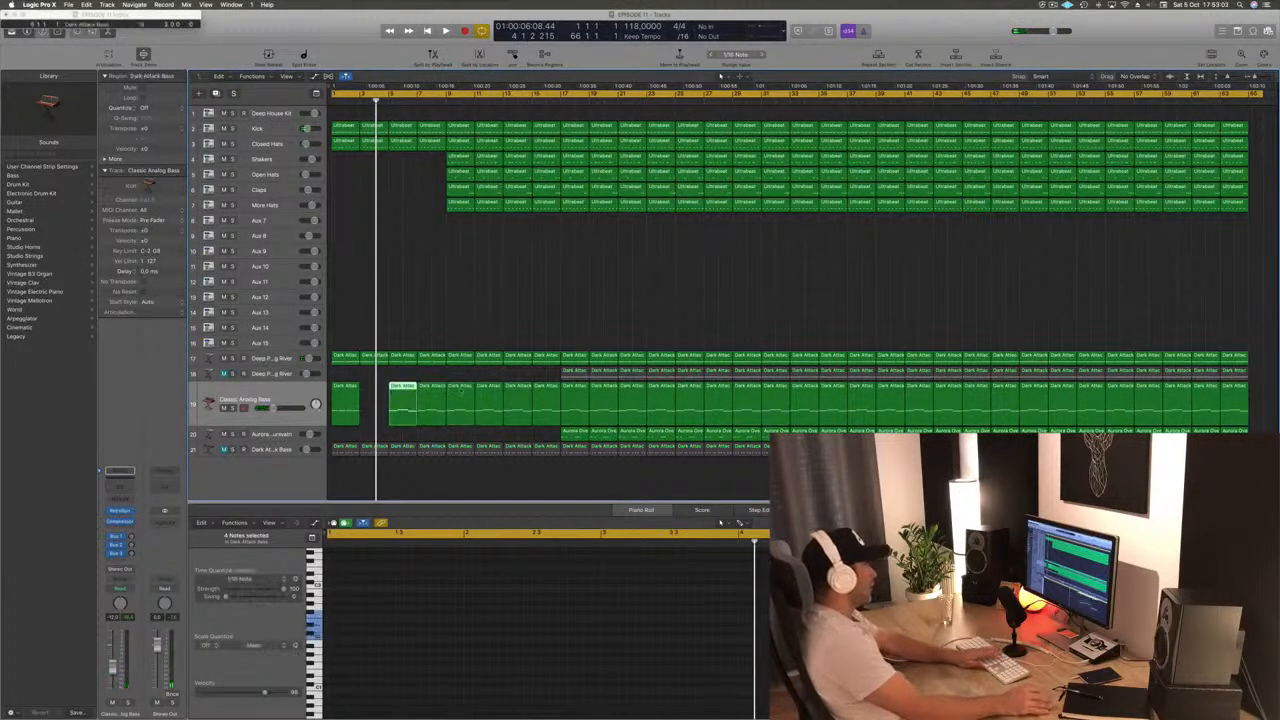
key(Delete)
drag(343, 393, 399, 400)
key(Return)
key(space)
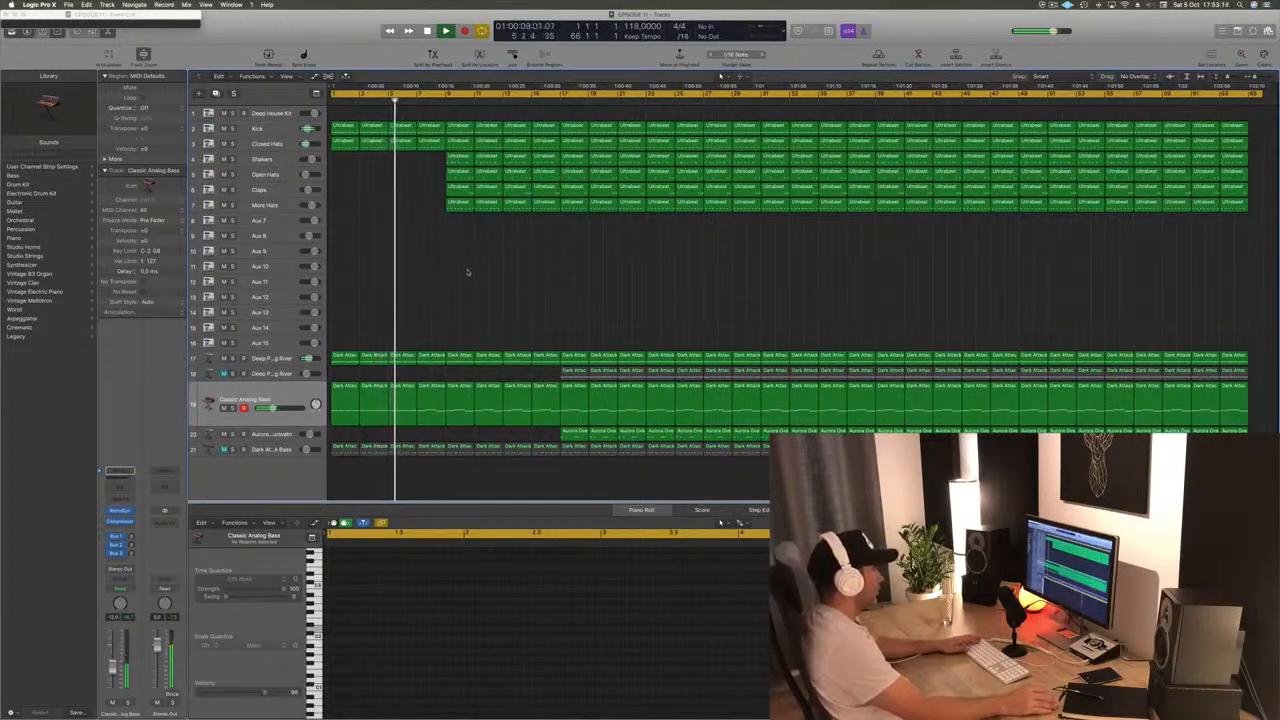
Delete the muted Dark Attack Bass track's regions in bars 1 to 8 and restart playback
drag(348, 472, 467, 459)
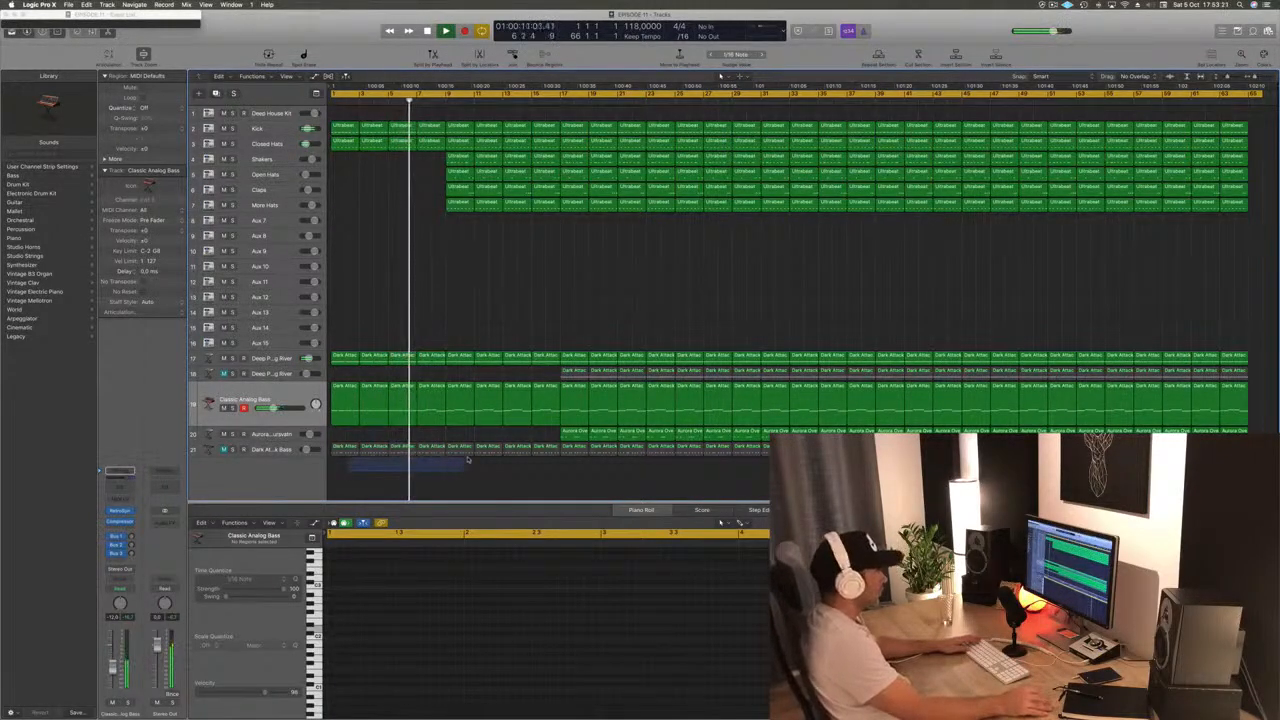
key(Delete)
key(Return)
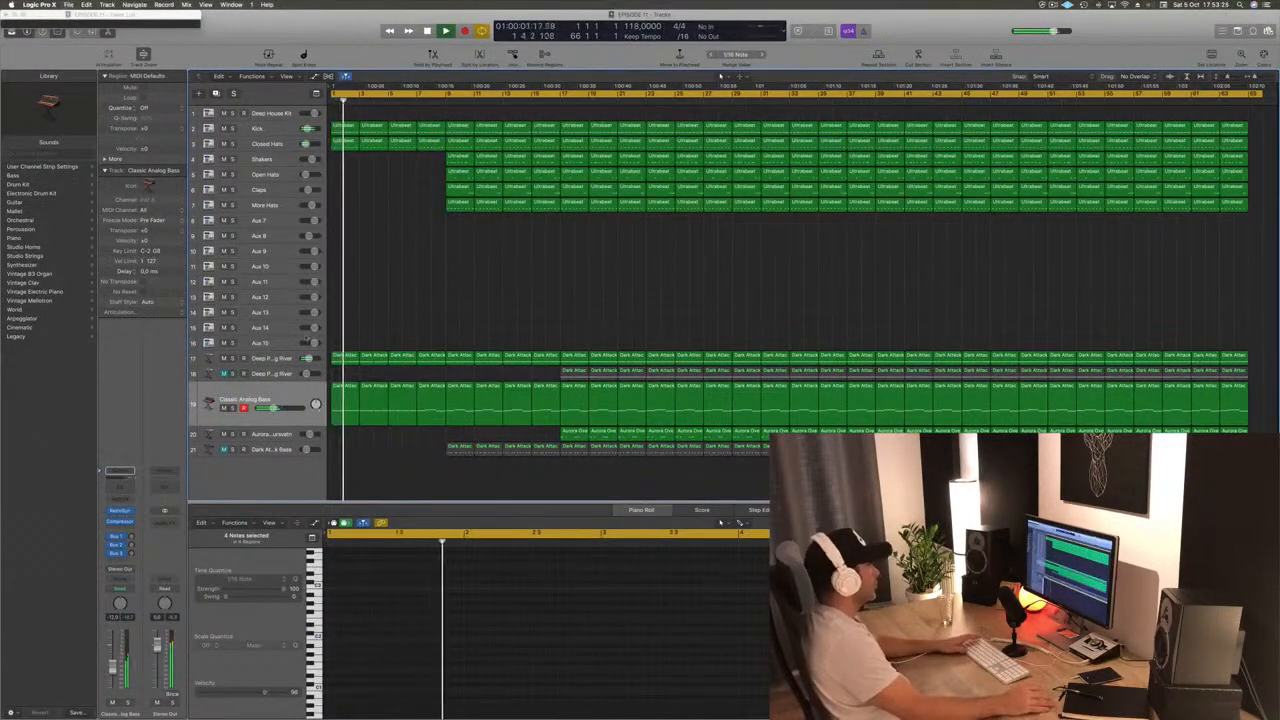
Select the first Deep Pulsating River track, play from the start, and briefly solo the track to check it
click(290, 358)
key(space)
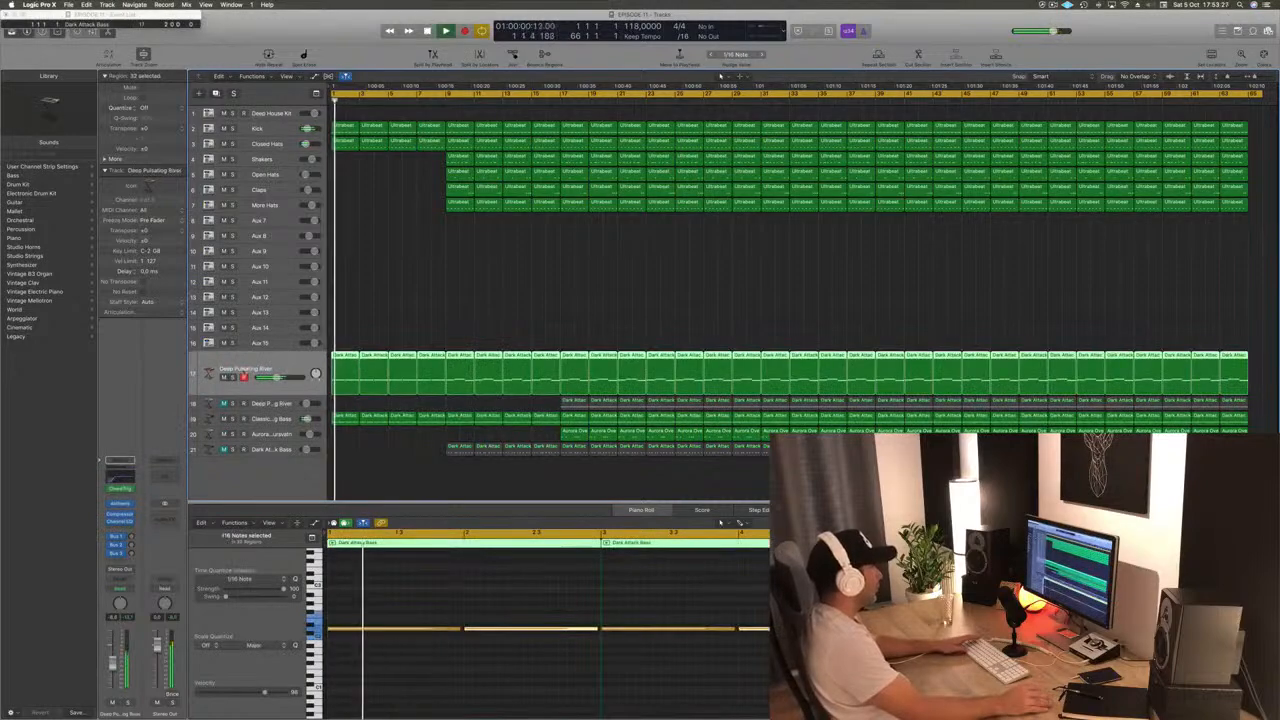
click(233, 378)
key(s)
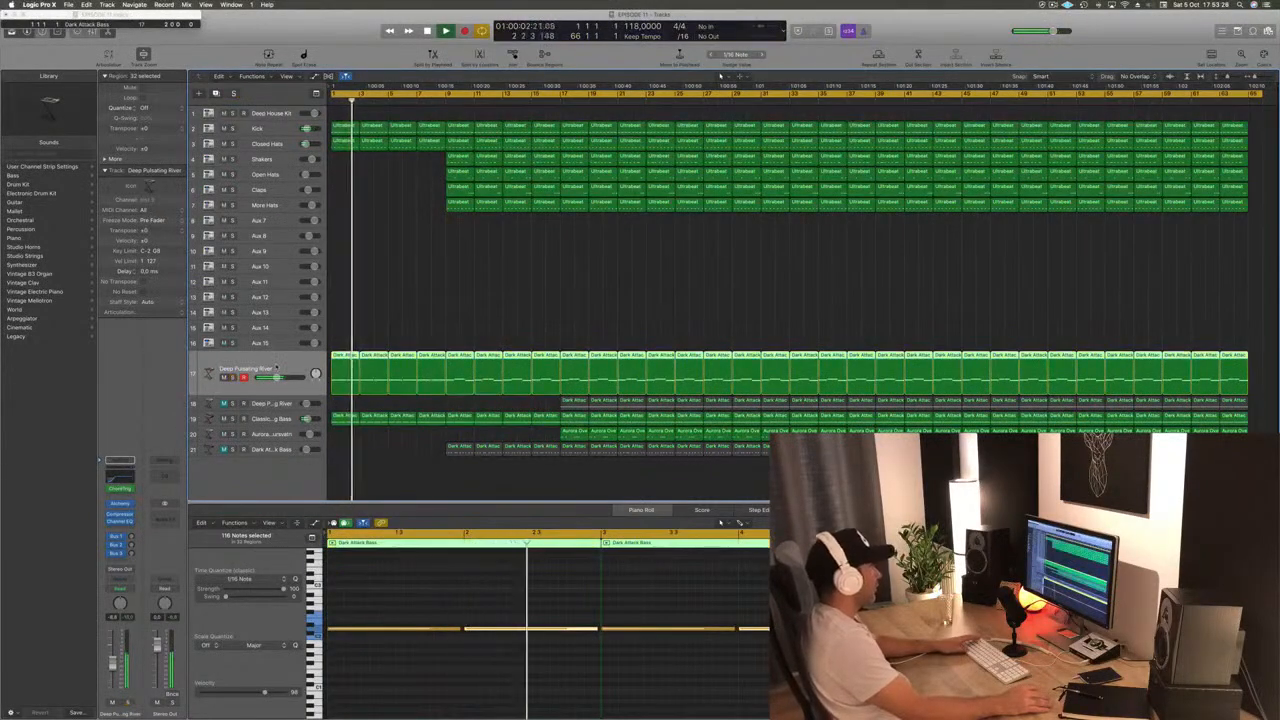
Open the first Deep Pulsating River track's Alchemy synth and adjust its Effects and Cutoff controls during playback
click(119, 504)
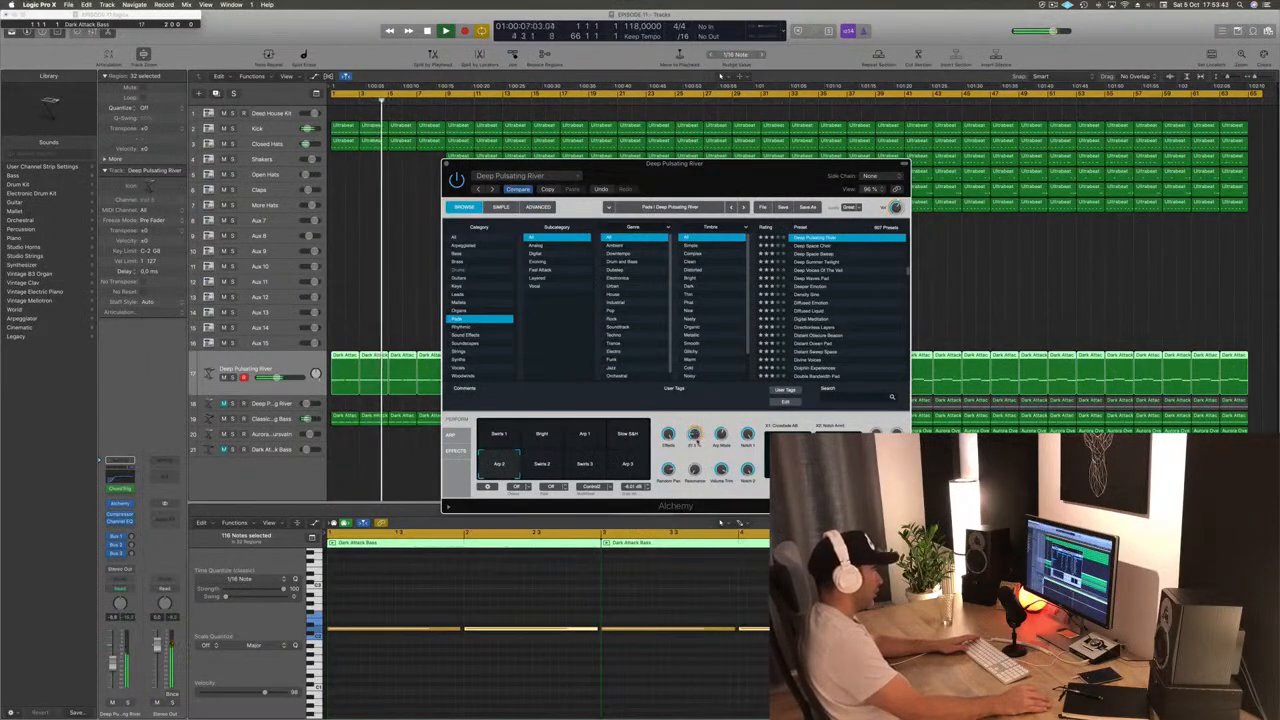
key(Return)
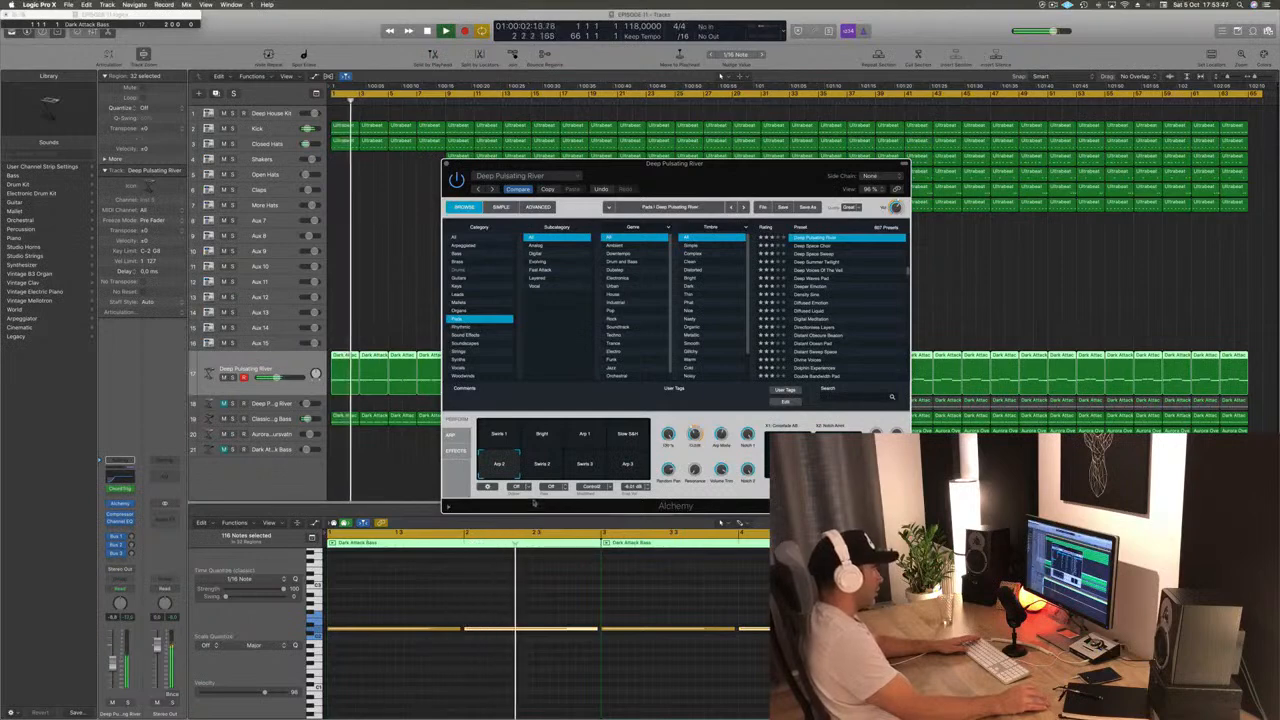
drag(822, 162, 1150, 156)
click(263, 362)
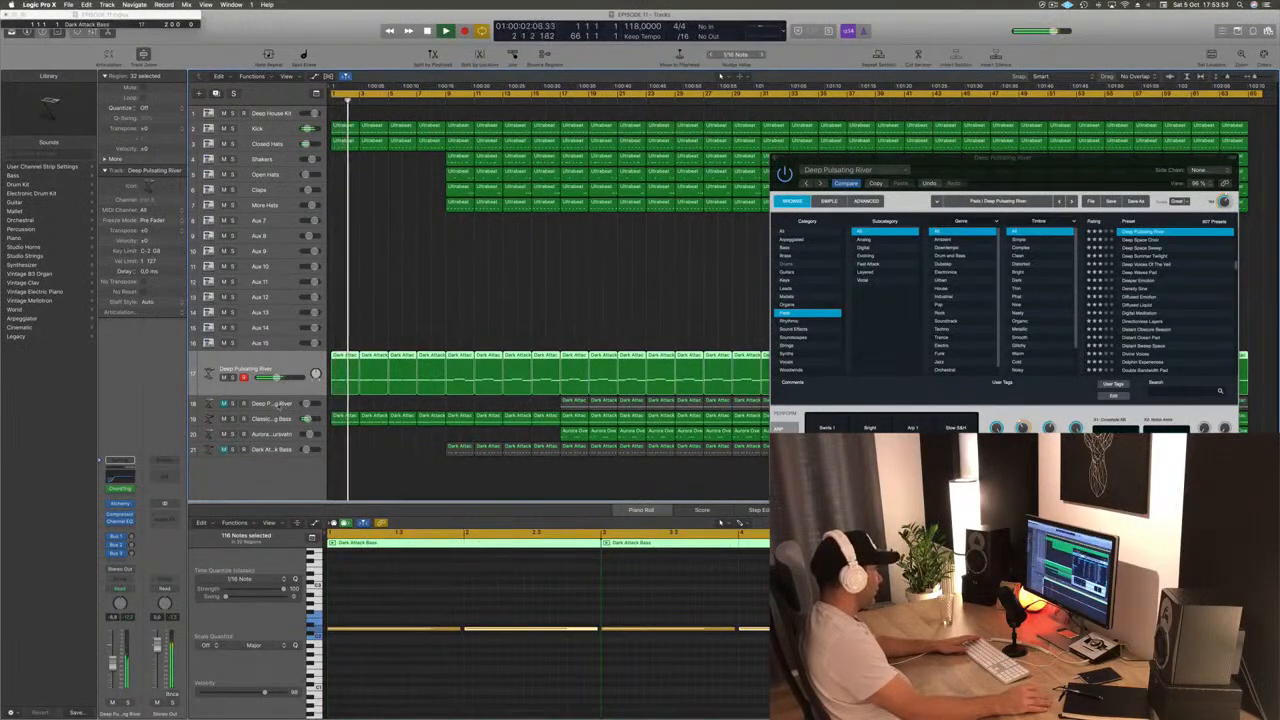
click(279, 405)
click(285, 358)
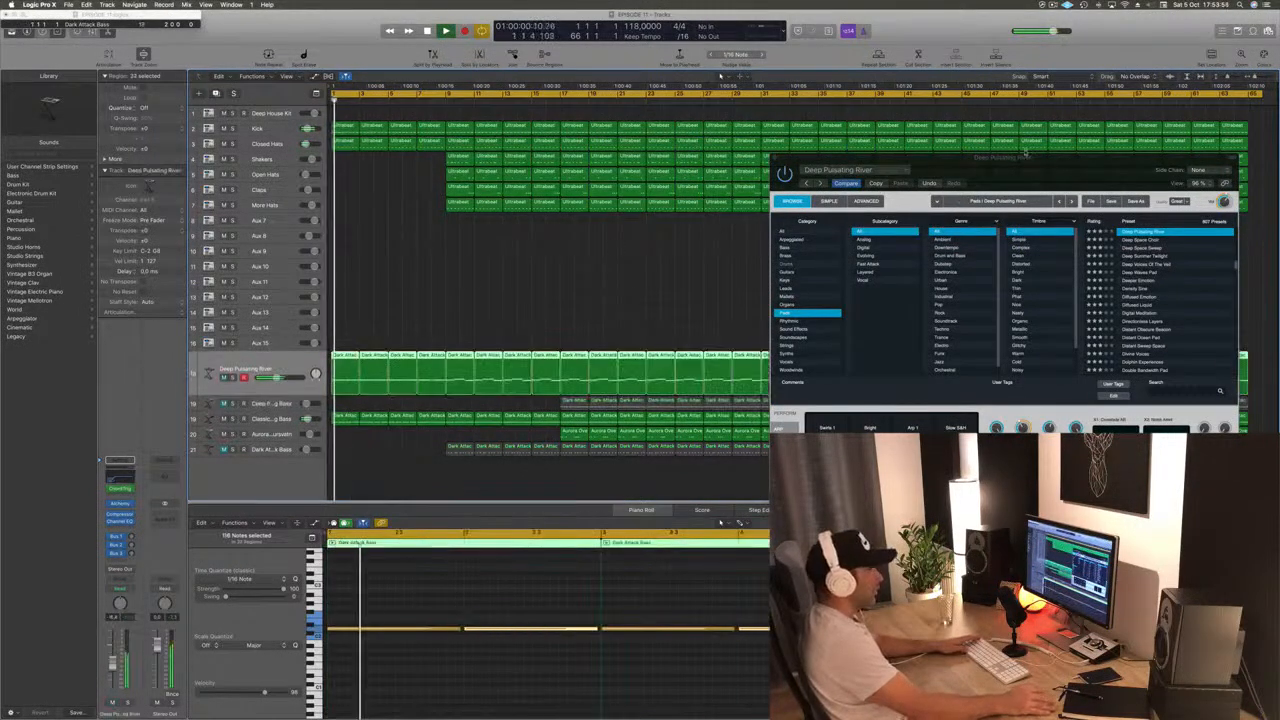
drag(1033, 163, 711, 195)
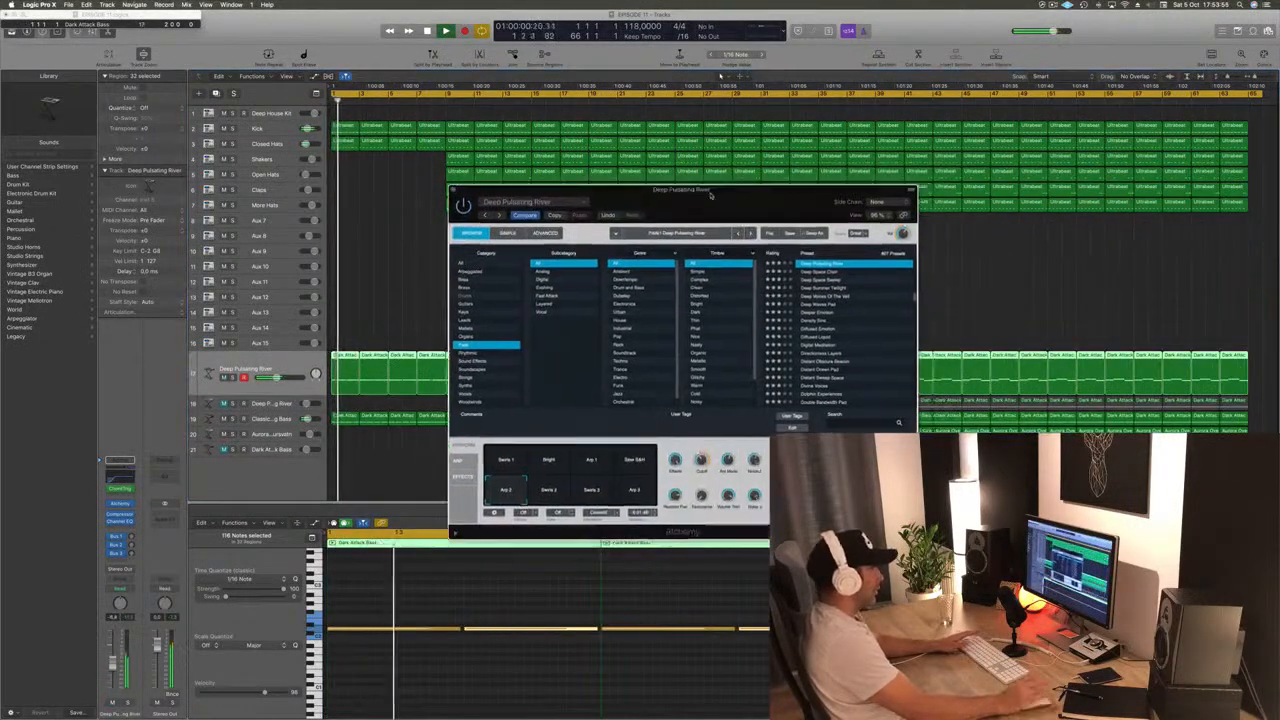
Audition Alchemy's performance snapshots, briefly soloing the track, and settle on the third snapshot in the lower row
click(506, 462)
key(space)
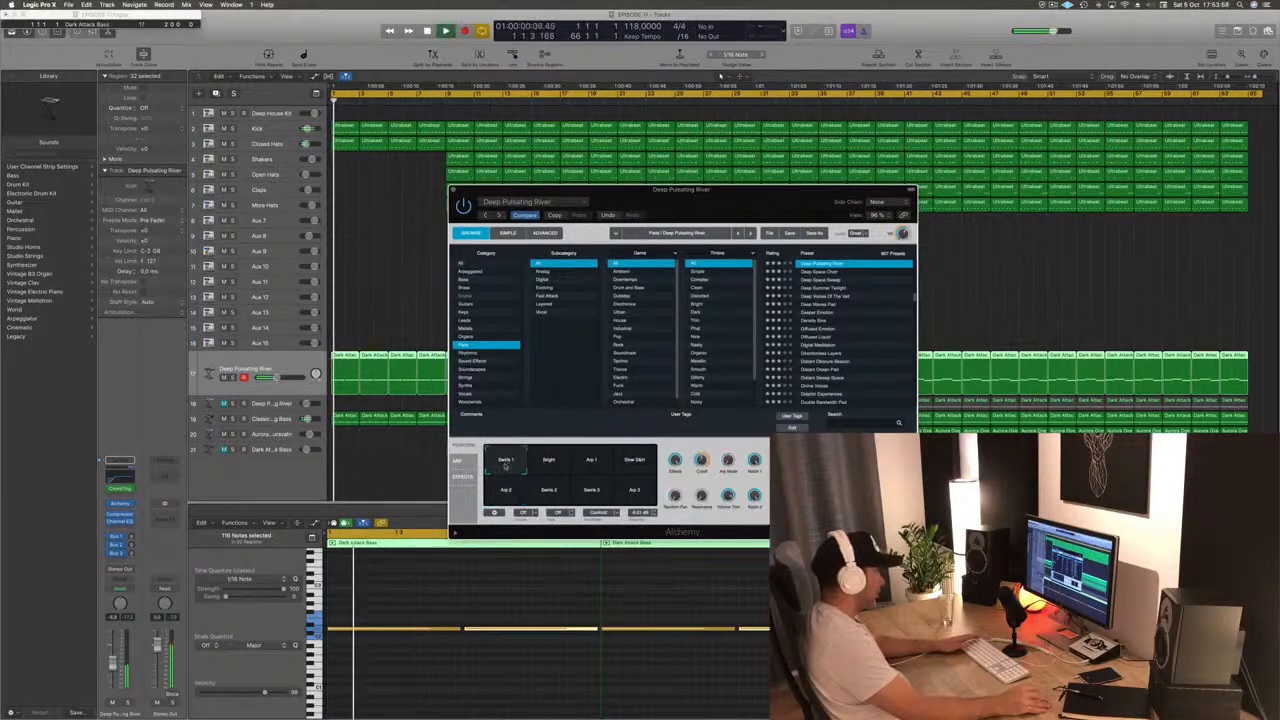
drag(698, 190, 883, 140)
click(233, 378)
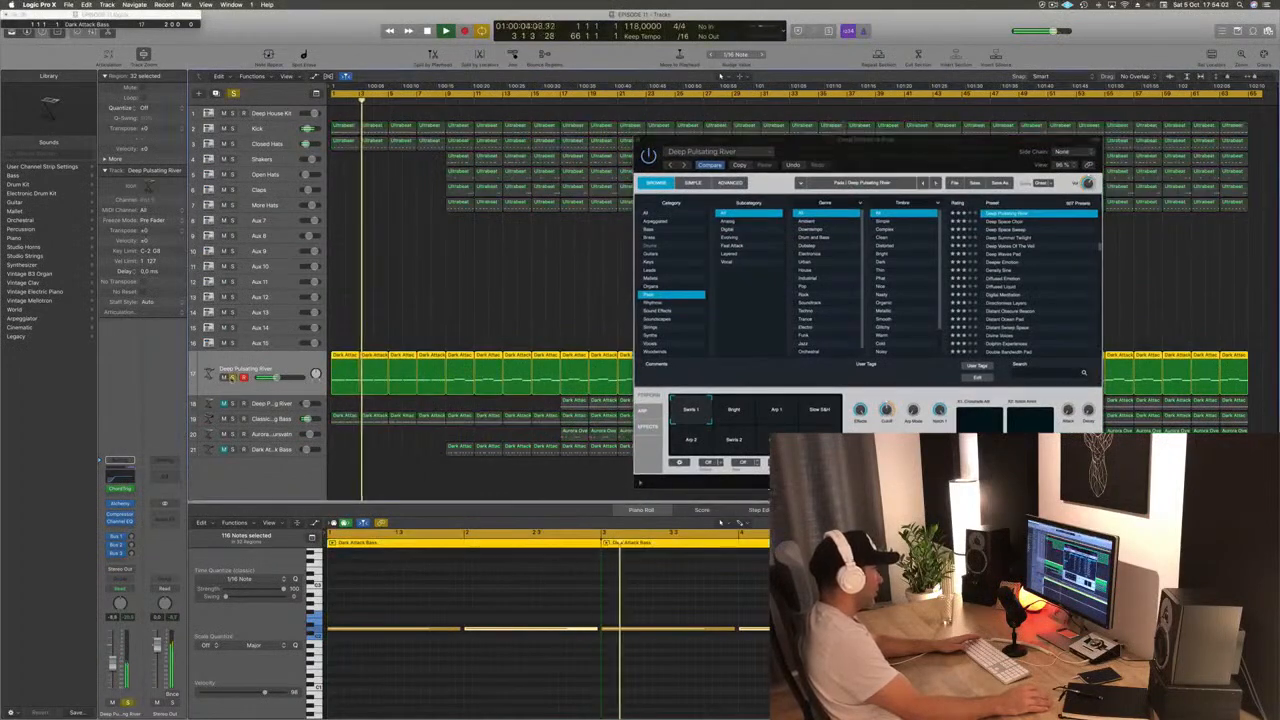
click(233, 378)
click(739, 409)
click(815, 412)
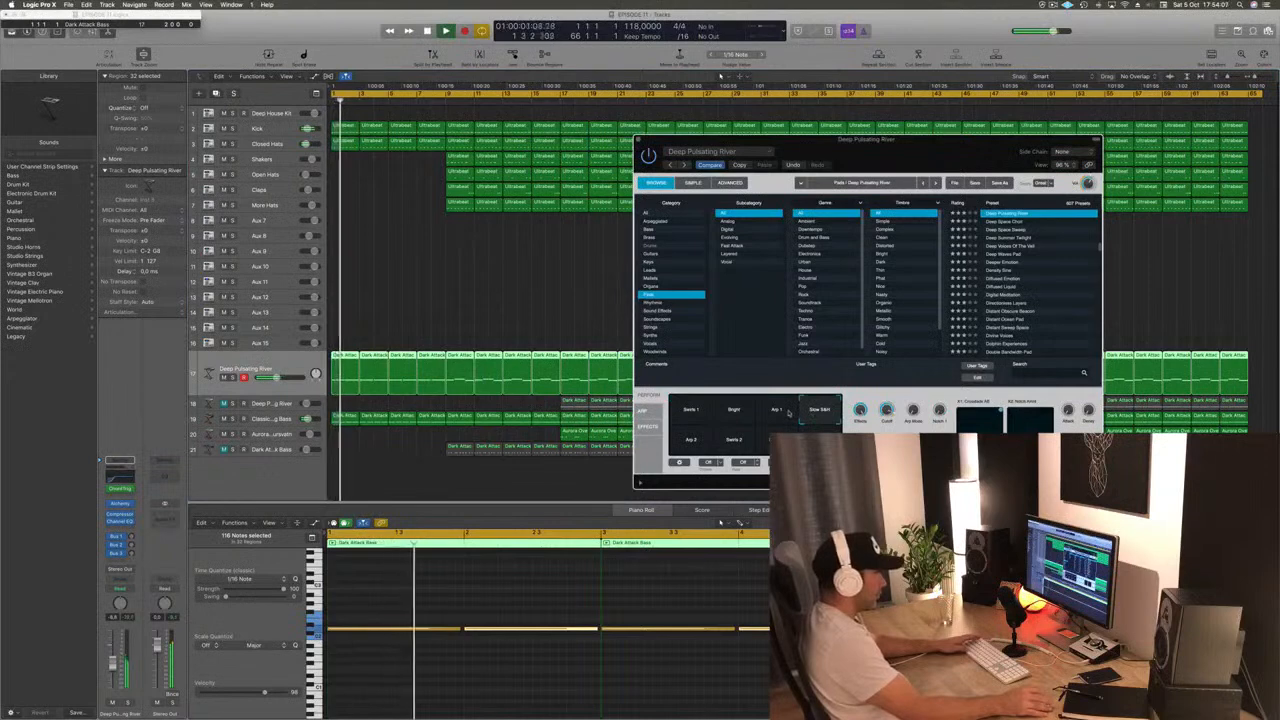
click(691, 444)
click(735, 440)
click(776, 440)
key(space)
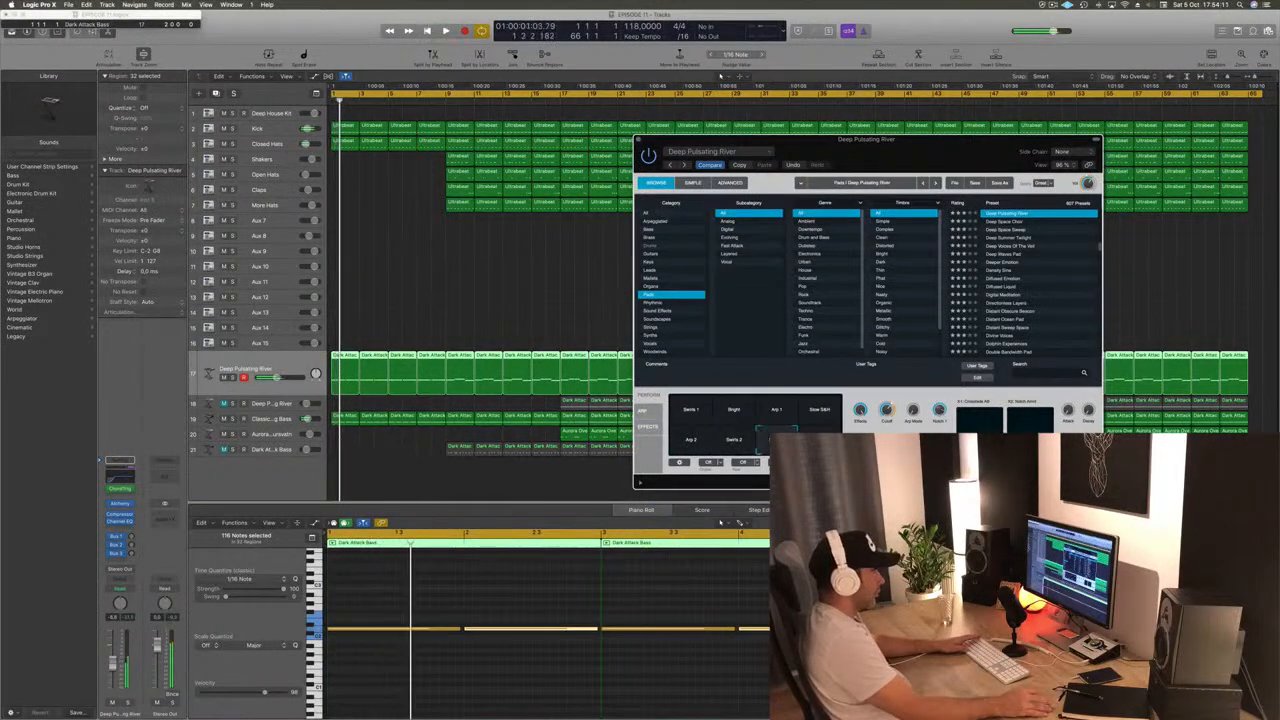
Reroute the Deep Pulsating River track's Bus 1 send to Bus 5 (Aux 19) and adjust its send level during playback
drag(939, 150, 894, 165)
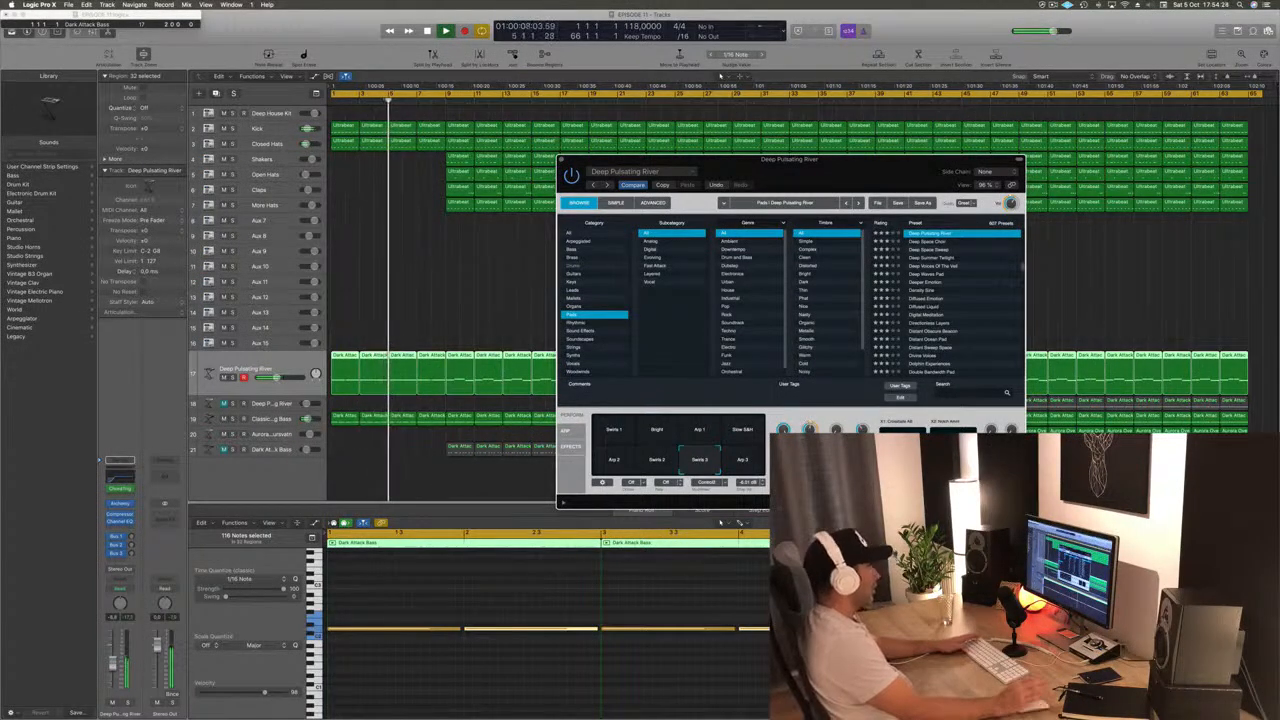
click(295, 366)
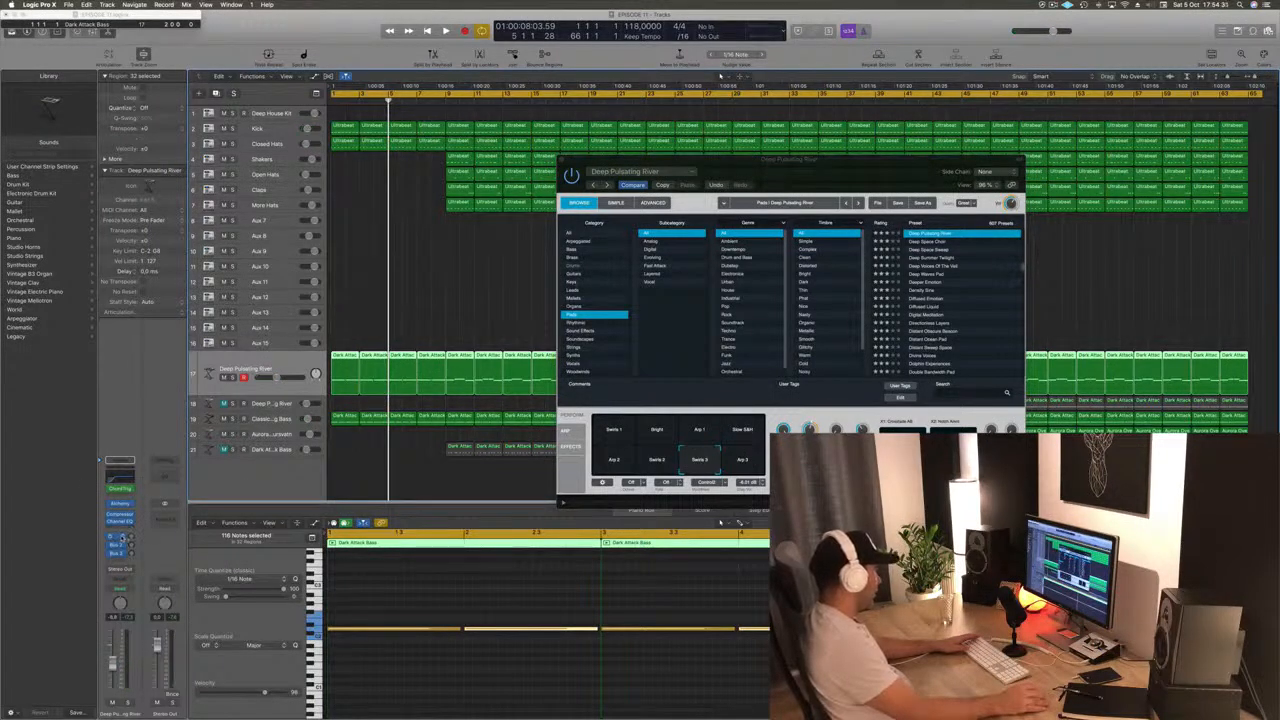
click(125, 537)
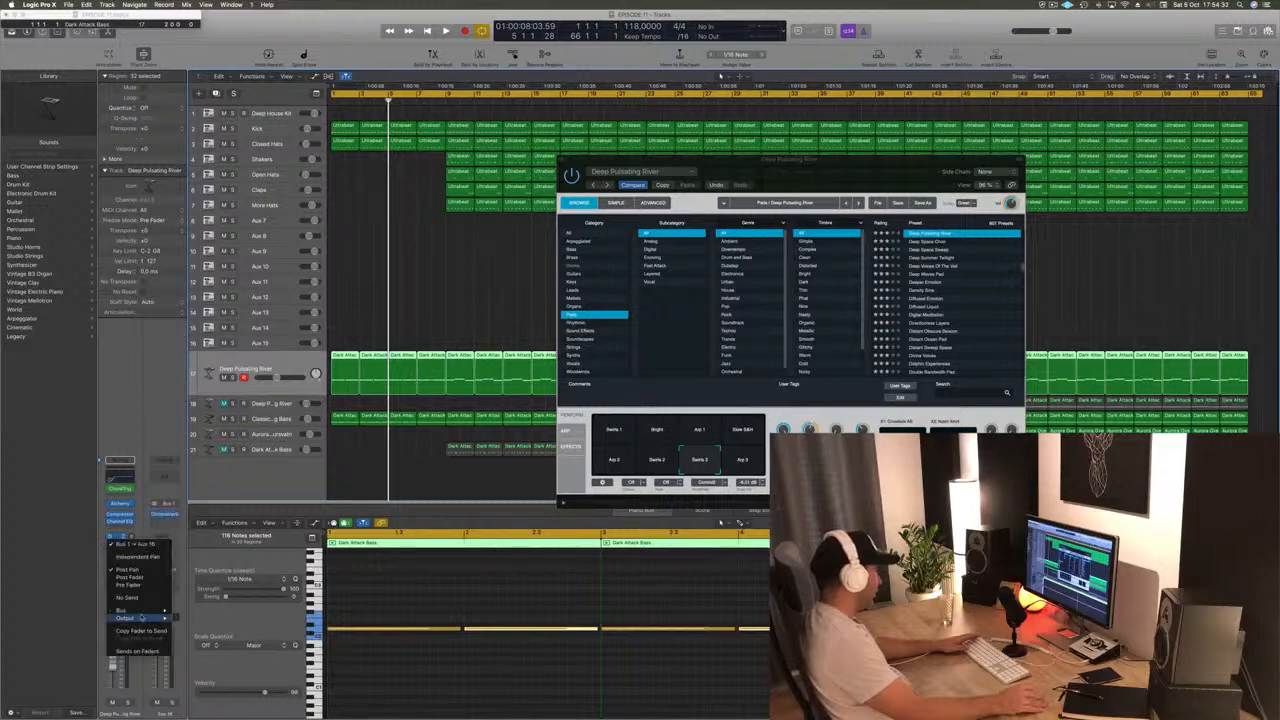
mouse_move(143, 612)
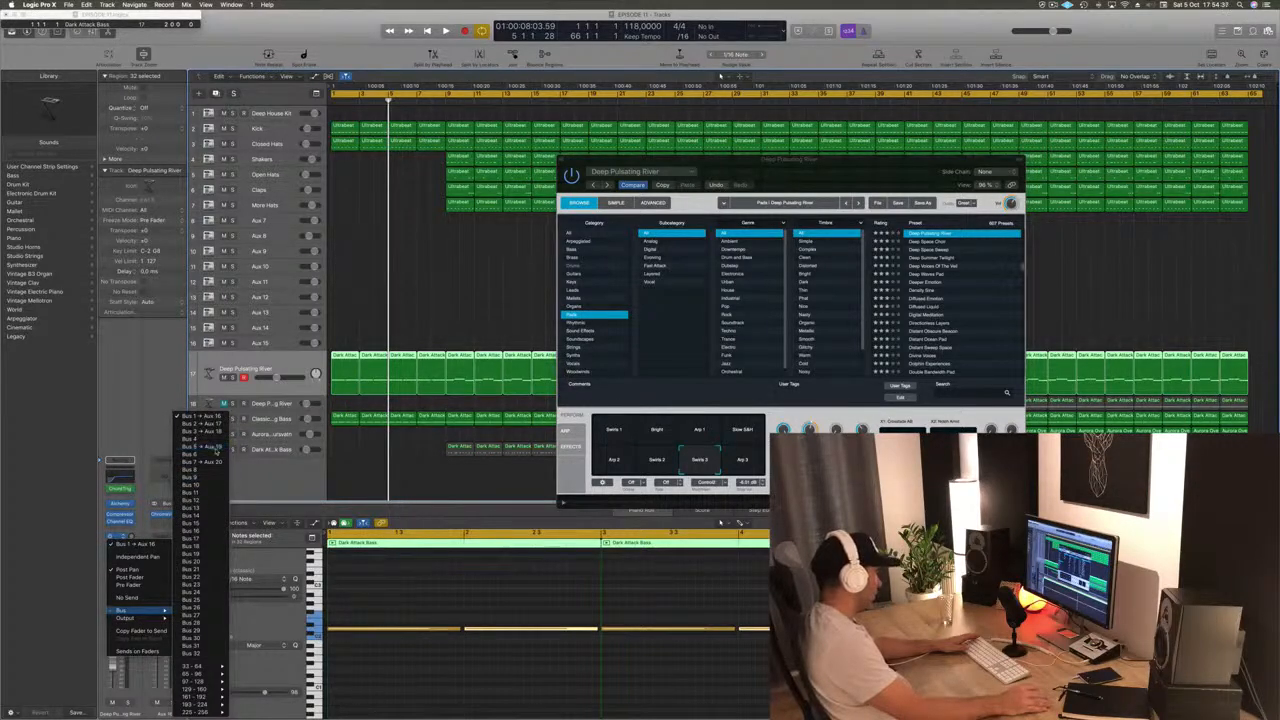
click(214, 447)
key(space)
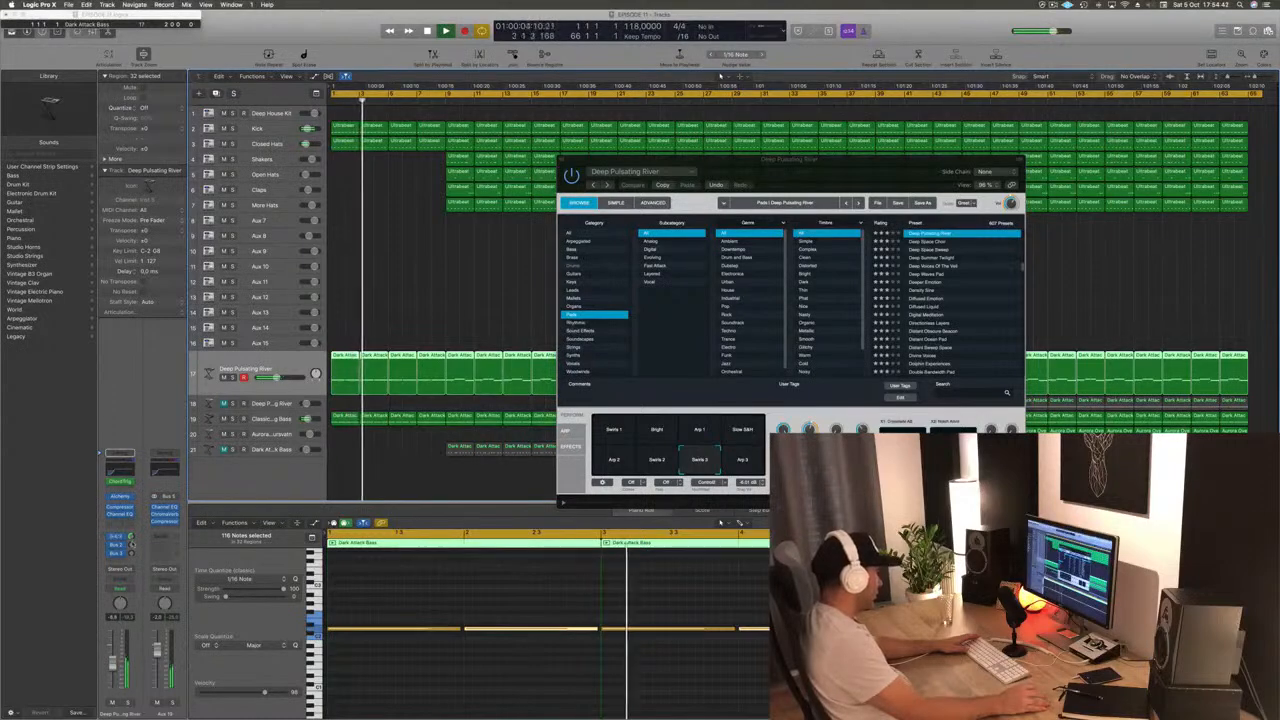
key(space)
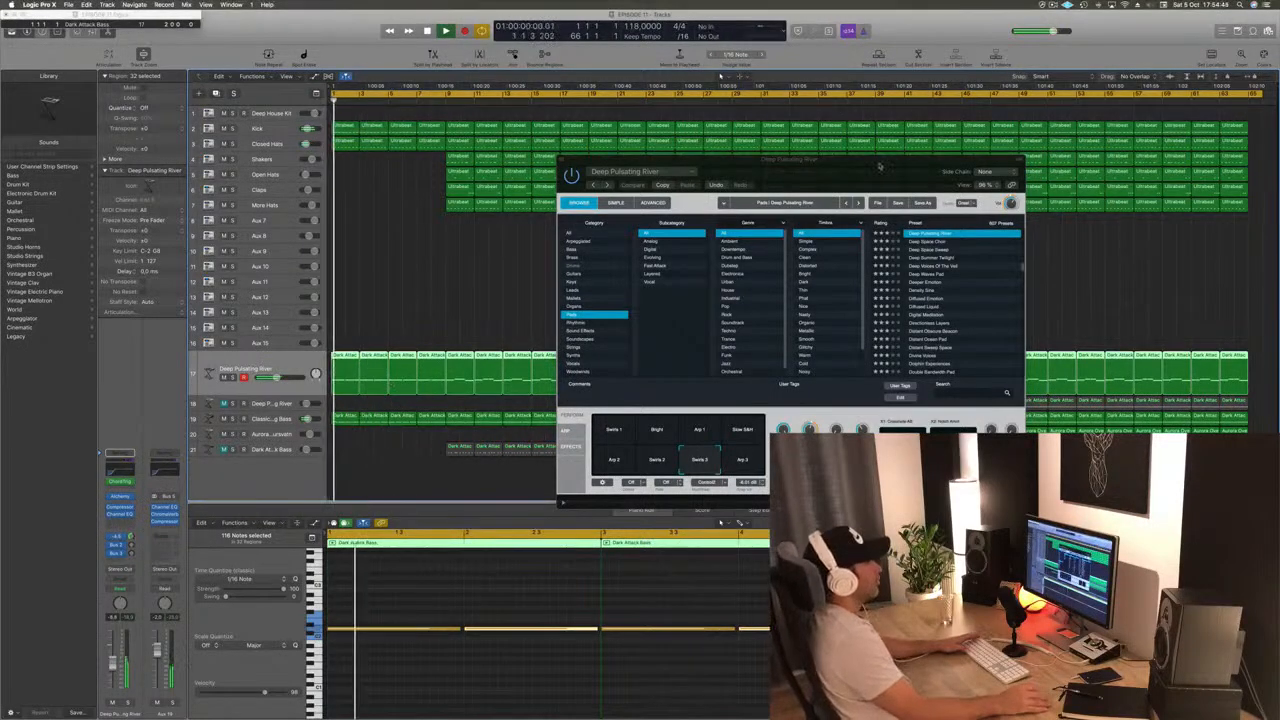
Close the Alchemy window and set the Deep Pulsating River track's automation mode to Touch
drag(606, 159, 563, 152)
click(518, 152)
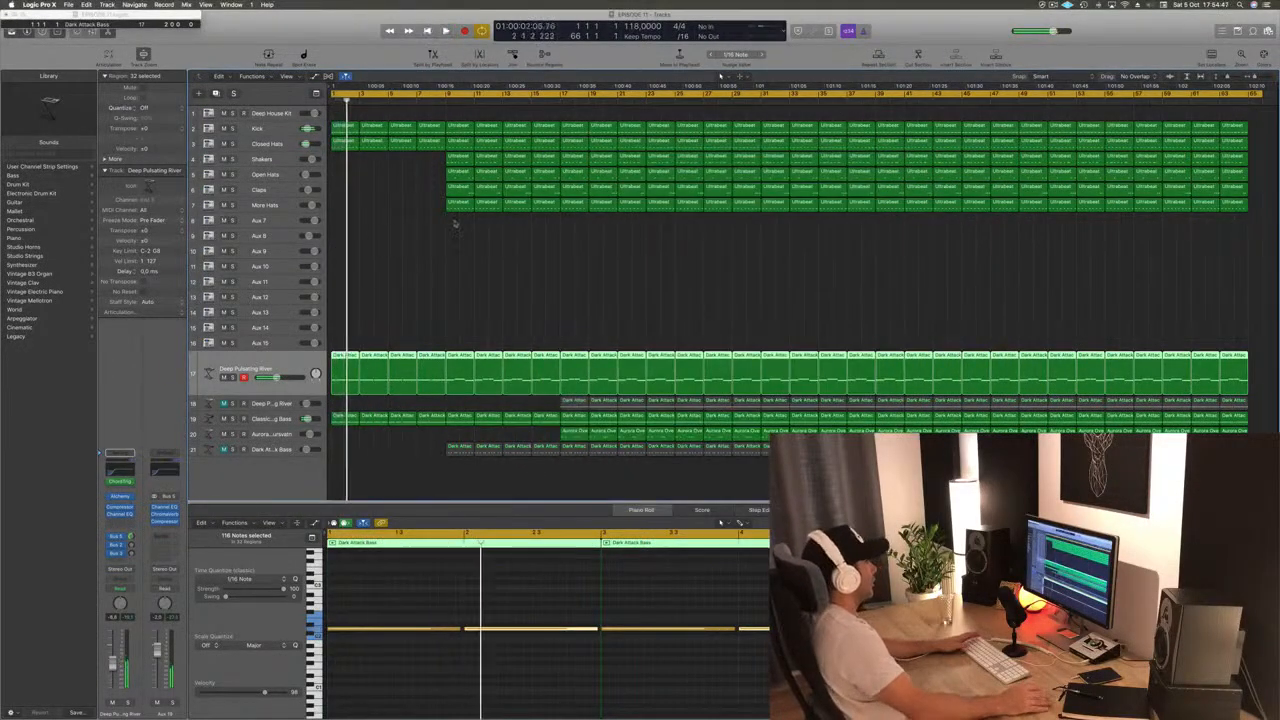
key(space)
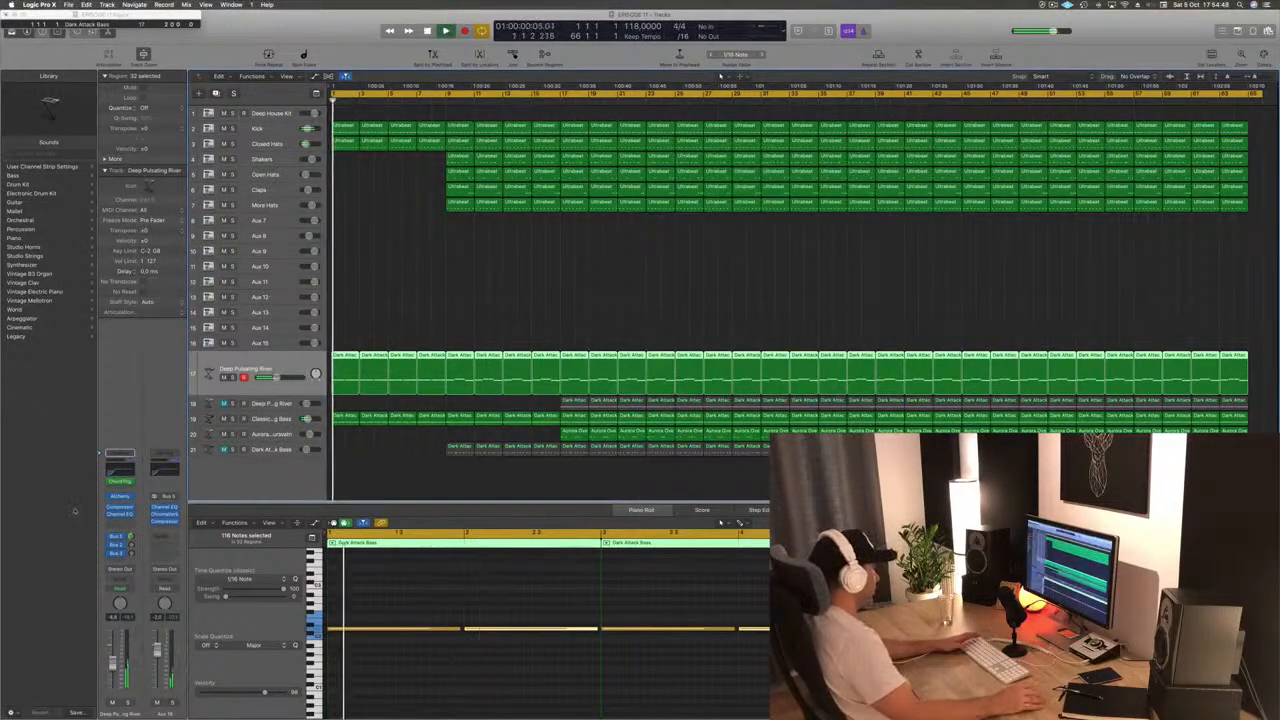
click(121, 590)
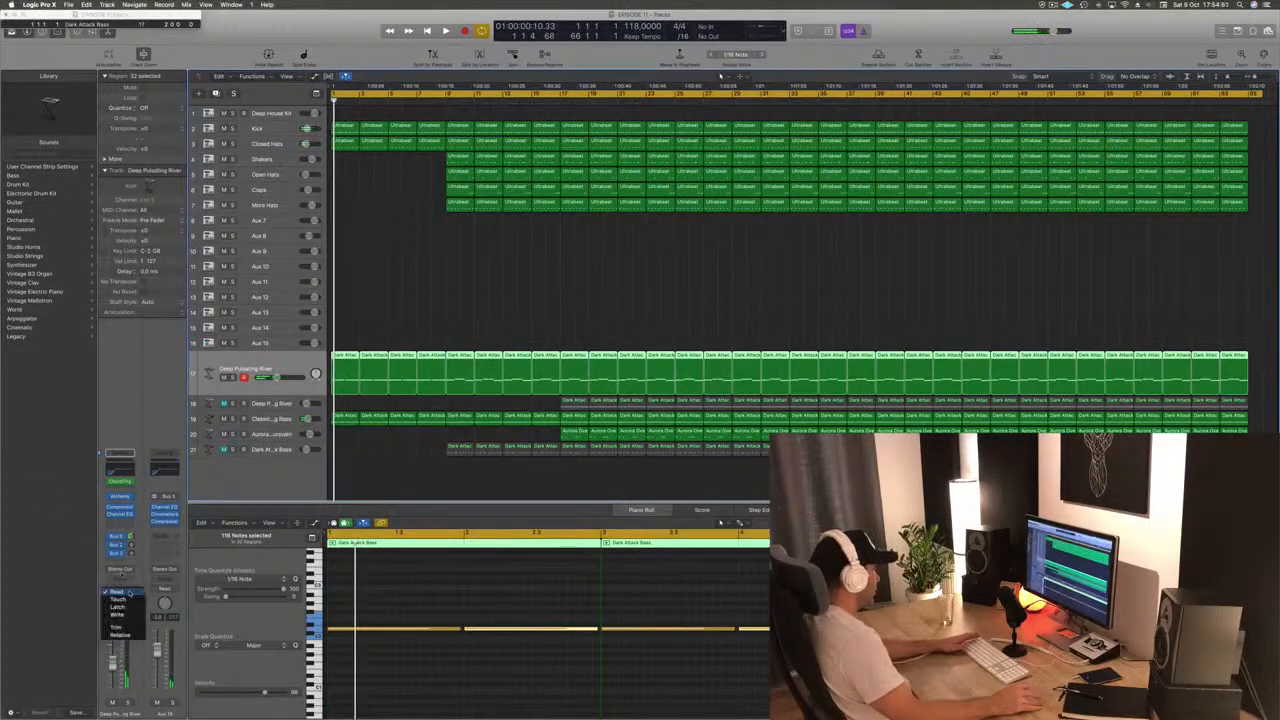
click(128, 599)
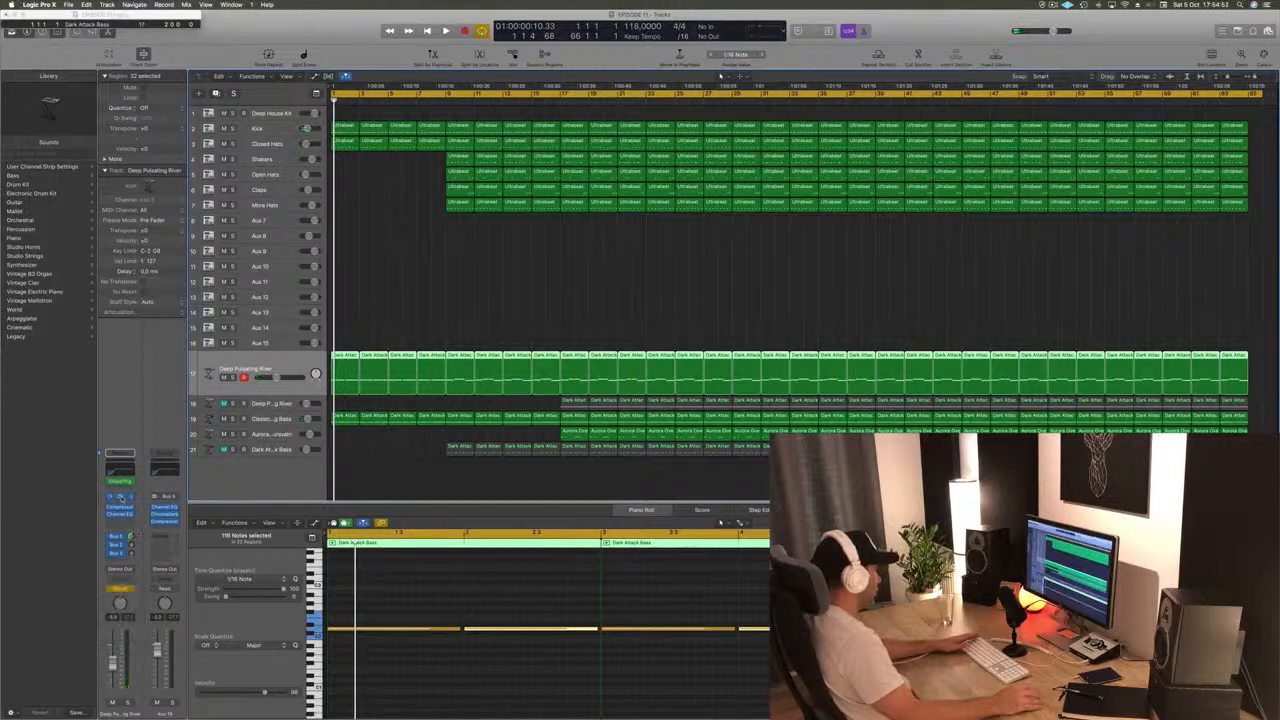
Reopen Alchemy on the Deep Pulsating River track and record a Cutoff movement as automation during playback
click(120, 496)
drag(747, 172, 848, 160)
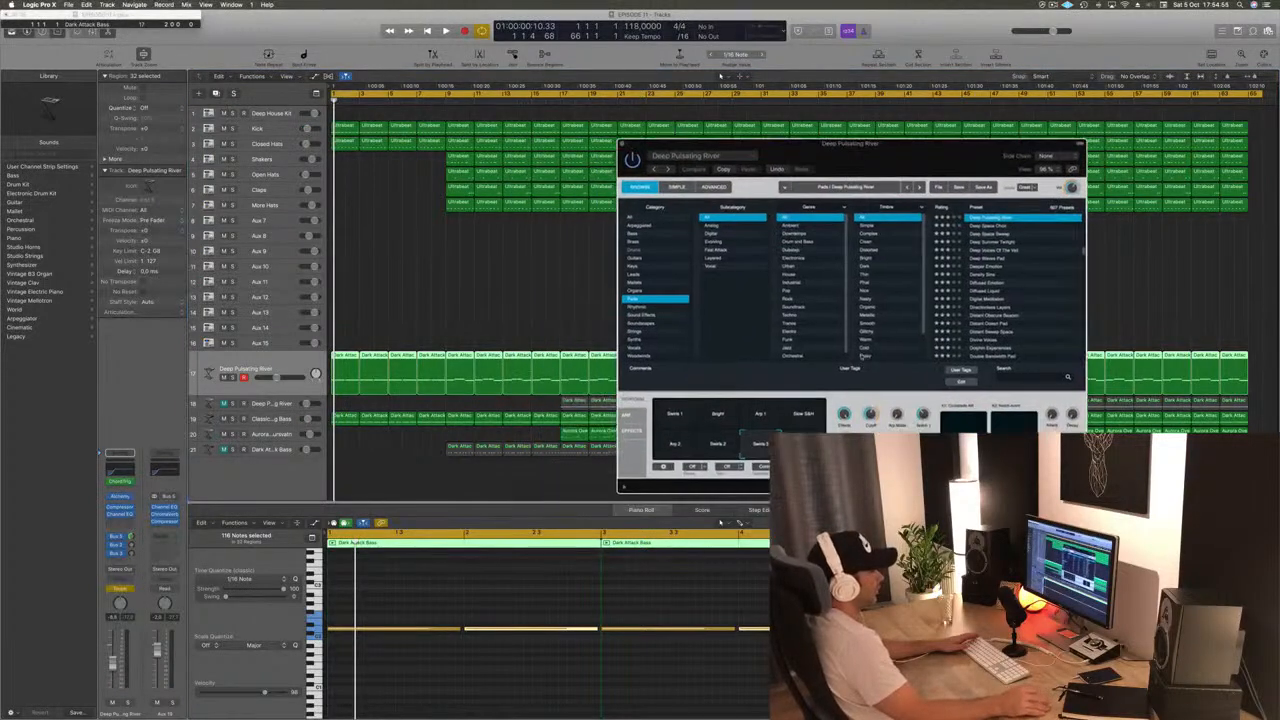
key(space)
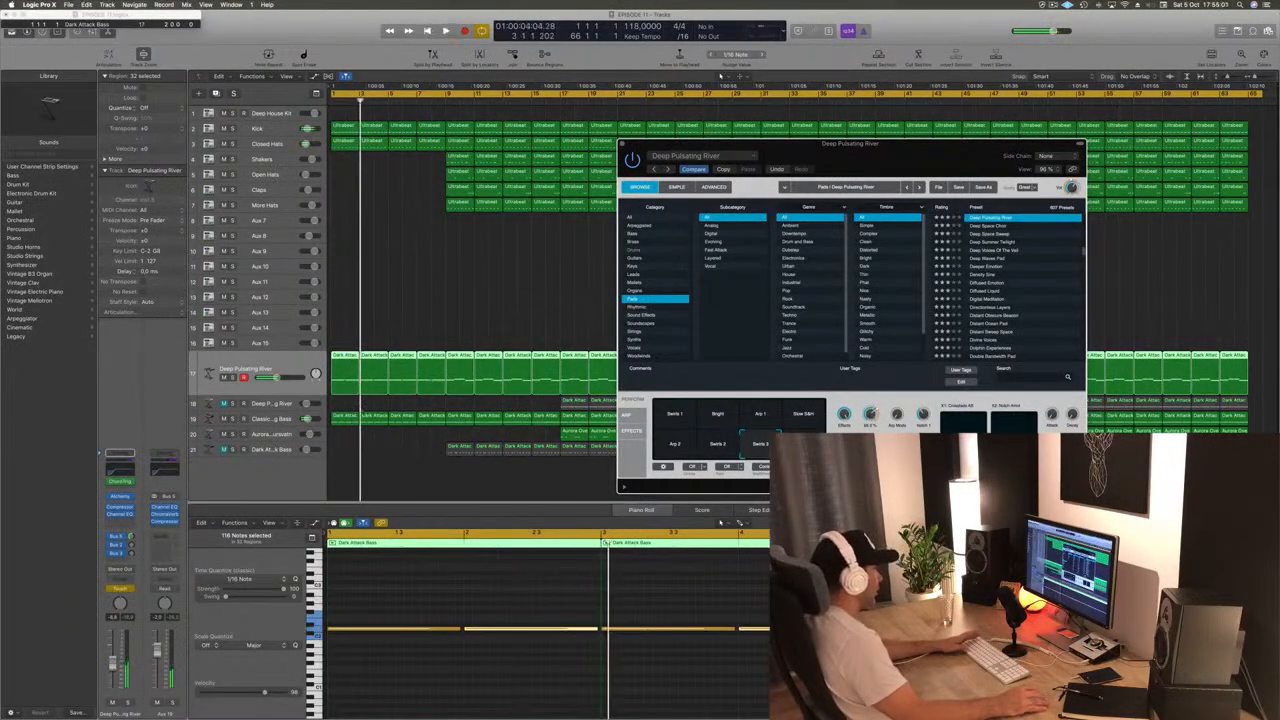
Show the Alchemy Cutoff automation lane on the Deep Pulsating River track and set its automation mode to Read
key(a)
click(270, 382)
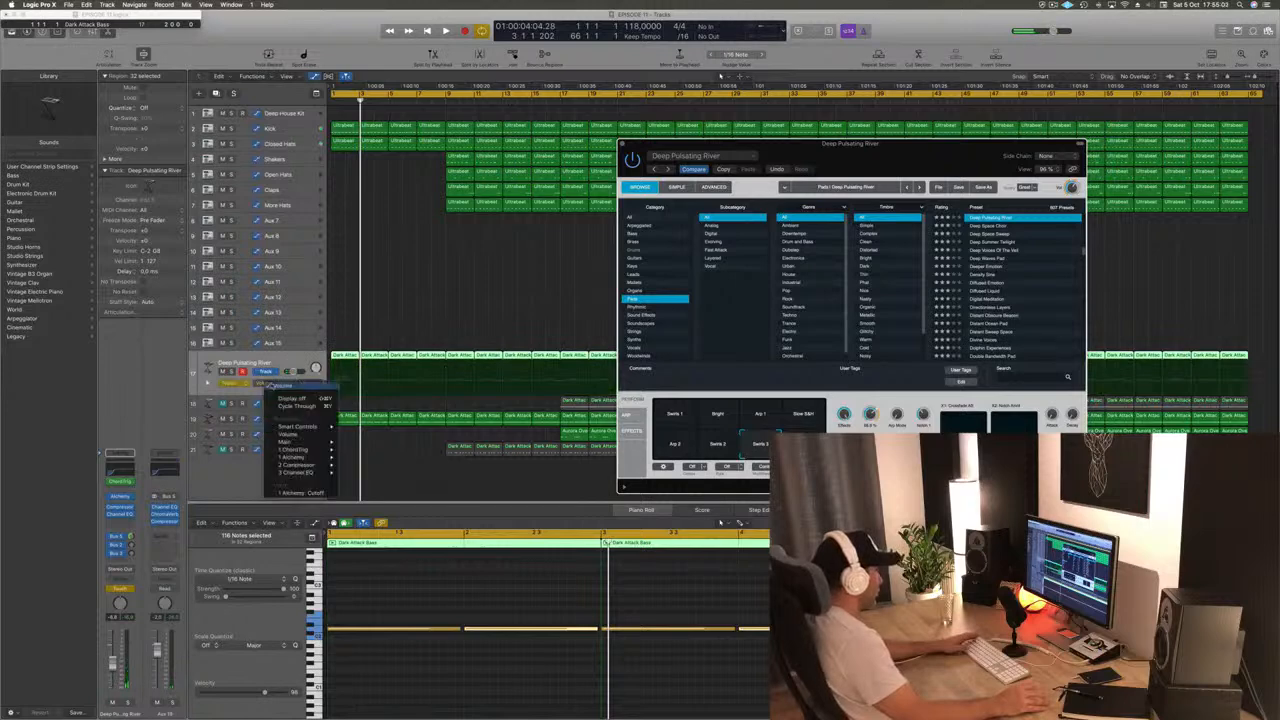
click(303, 493)
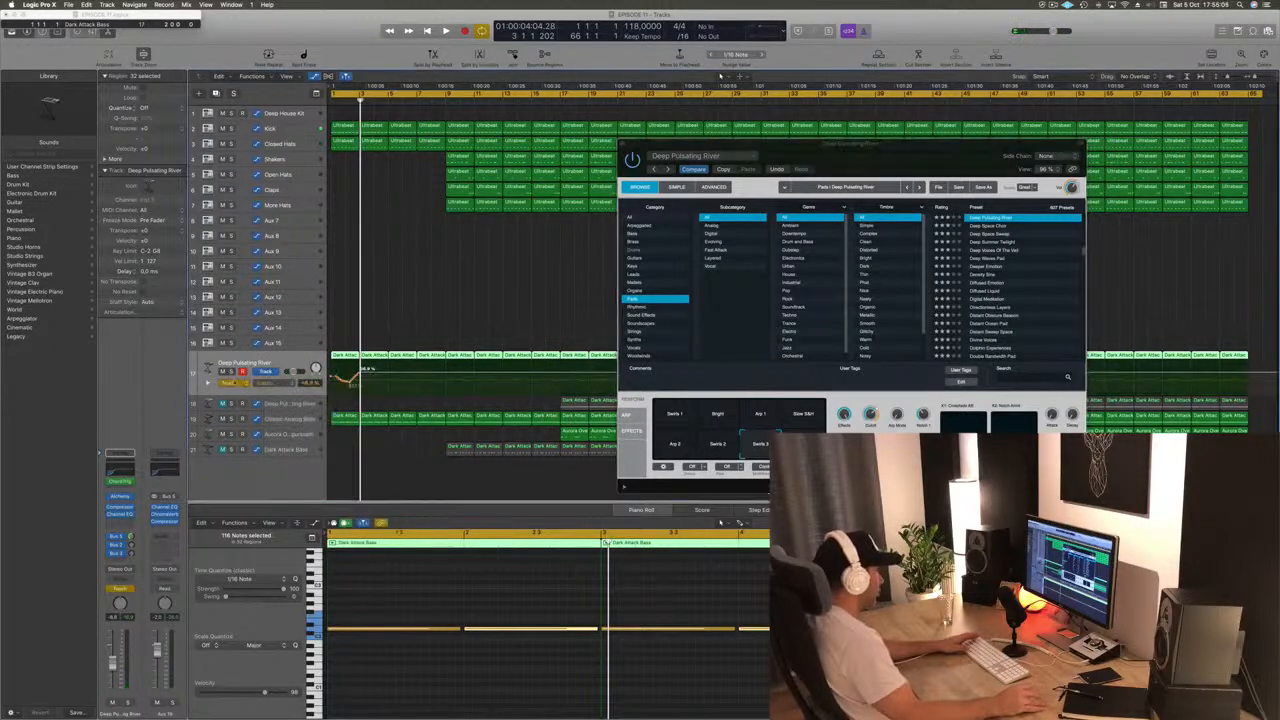
click(235, 381)
click(230, 375)
Replace the recorded cutoff curve with a rise from about 33% until bar 5, a drop, and a second rise to about 70% at bar 9
mouse_move(362, 373)
mouse_down()
mouse_move(322, 374)
mouse_move(333, 390)
mouse_up()
key(space)
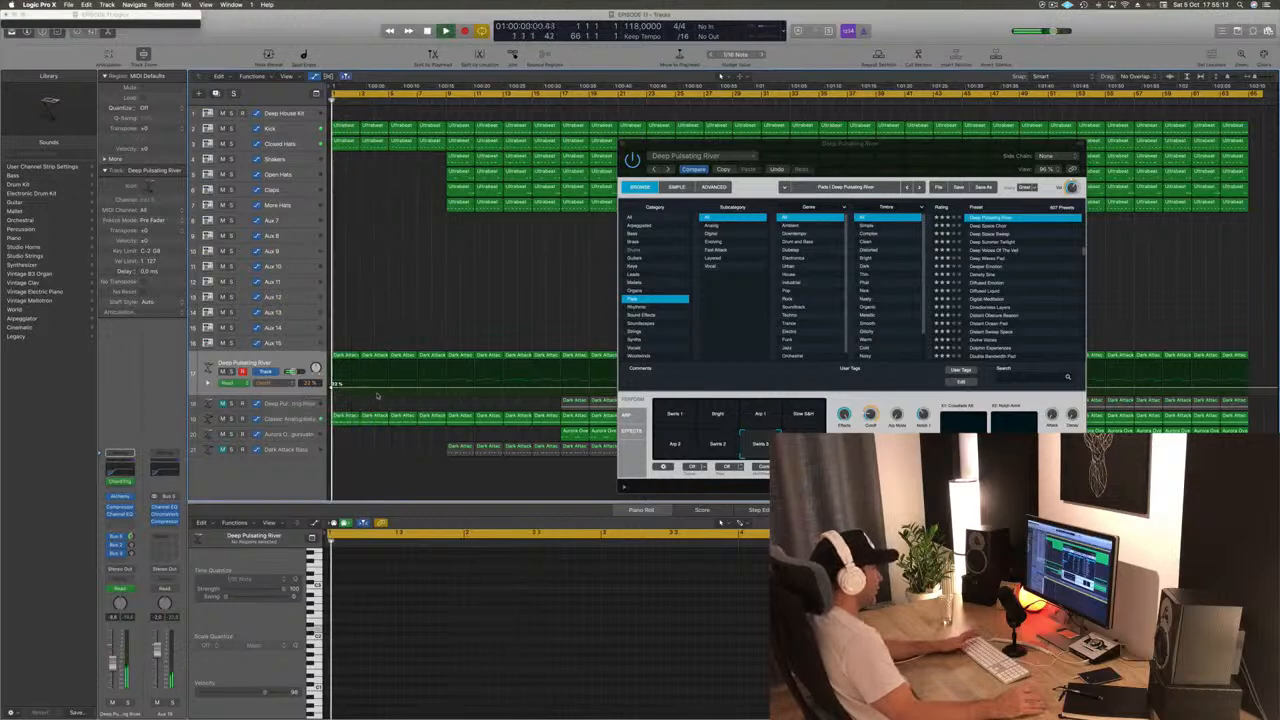
drag(390, 383, 443, 371)
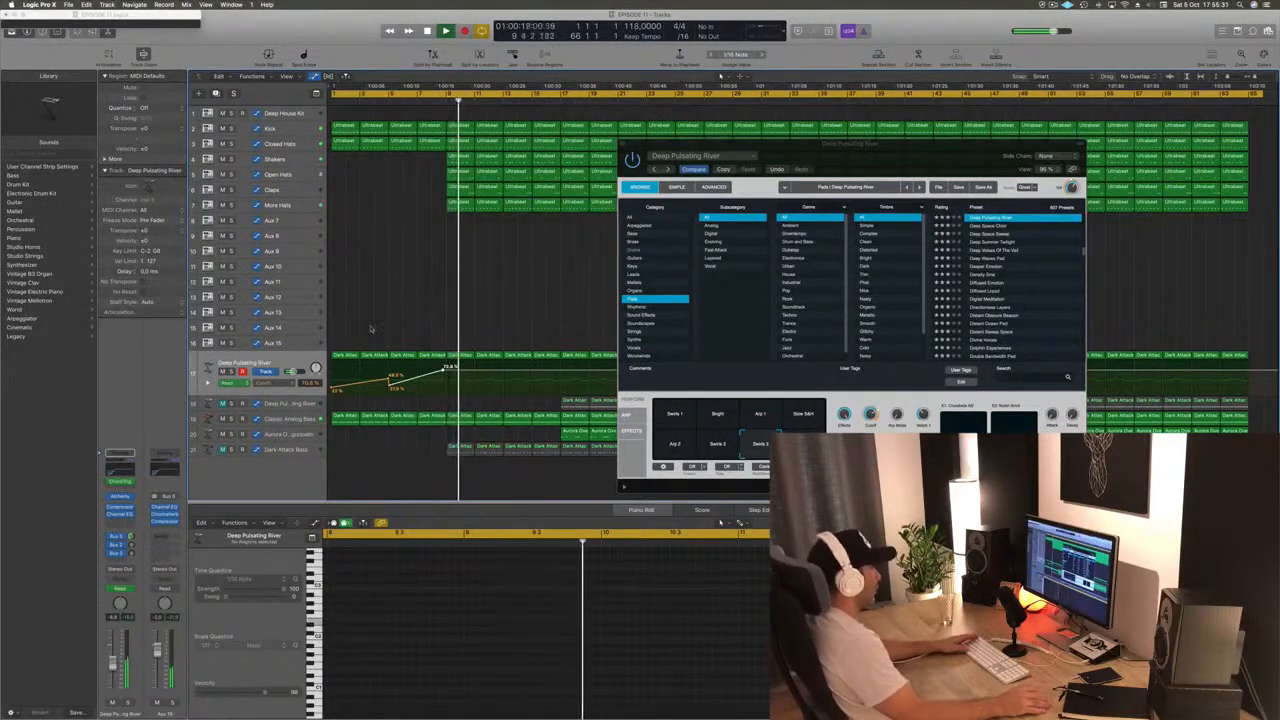
Solo and unsolo the Deep Pulsating River track during playback, restart from the beginning, and move the Alchemy window away from the automation
click(232, 371)
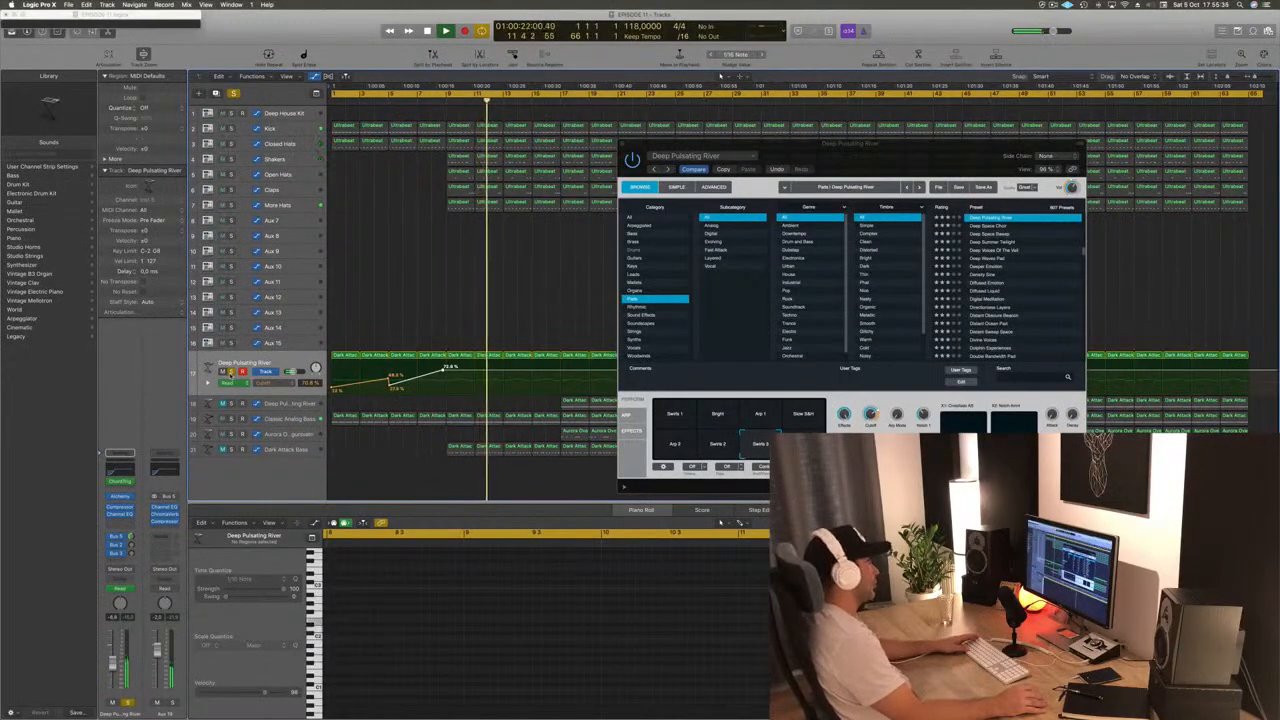
click(231, 373)
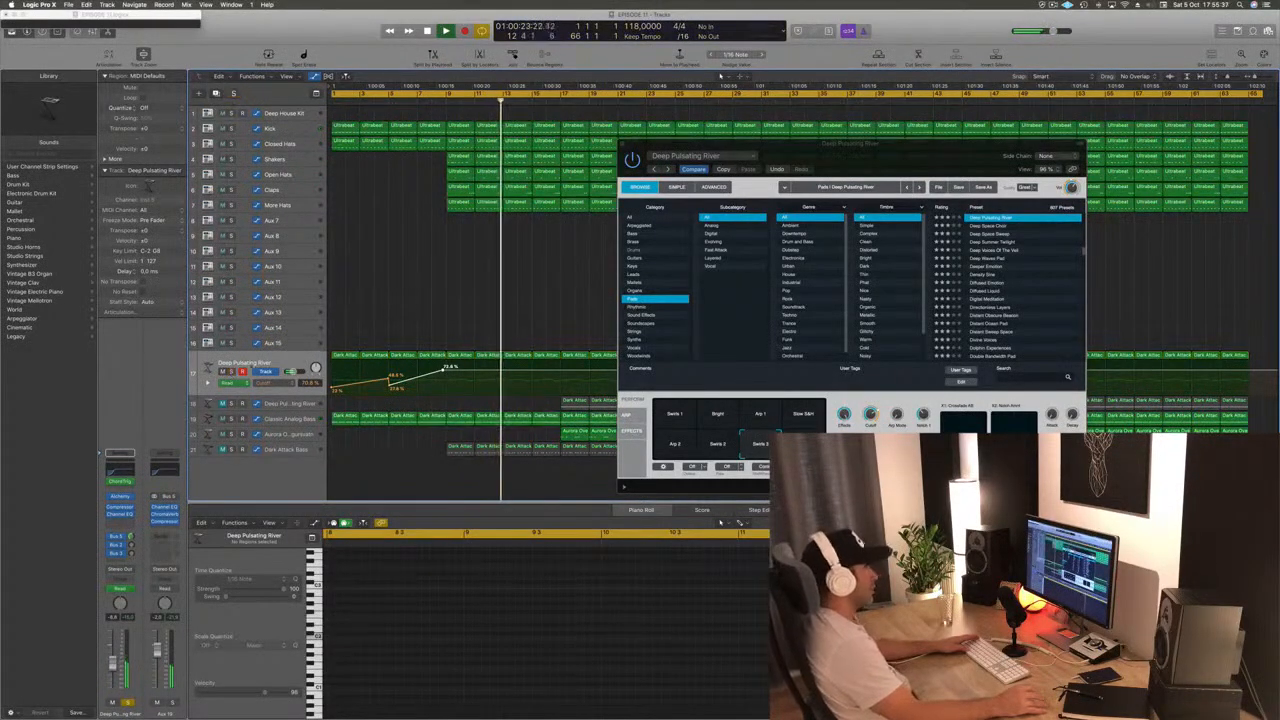
key(space)
key(space)
drag(884, 144, 1063, 116)
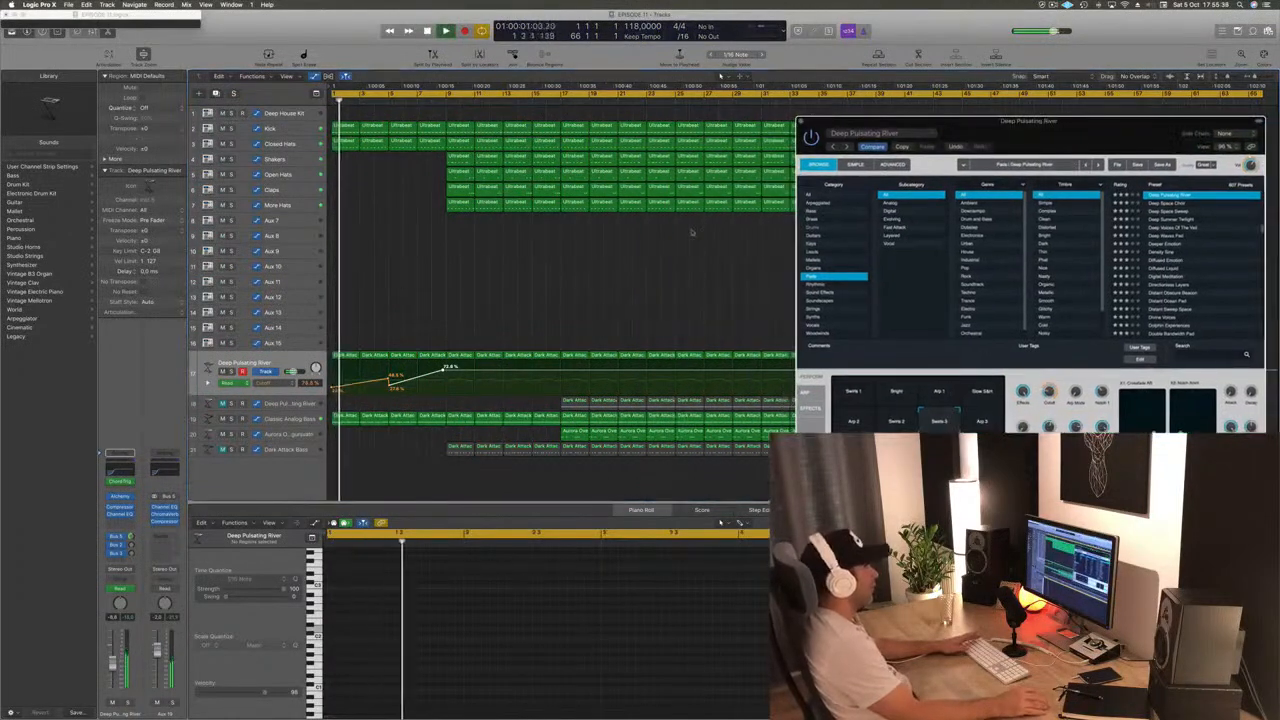
Raise the cutoff peak at bar 9 slightly and add a lower point just after it for a sharp drop
drag(444, 371, 444, 367)
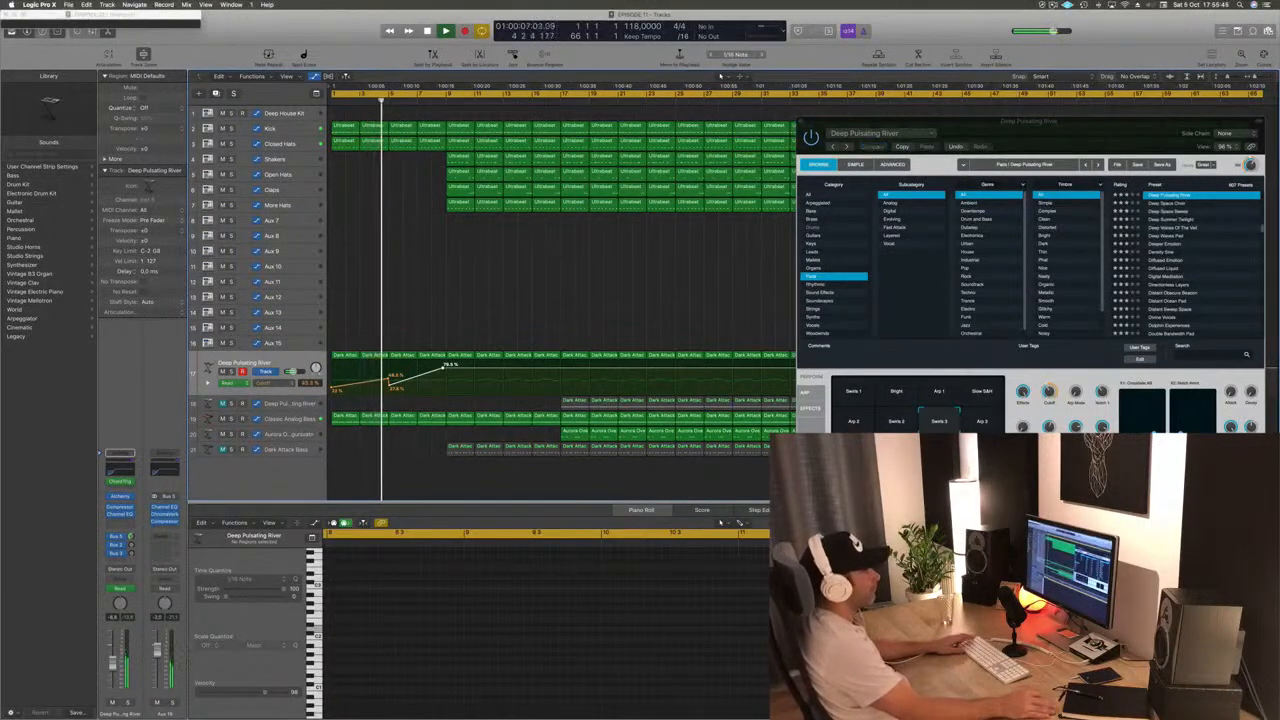
click(1067, 5)
click(953, 41)
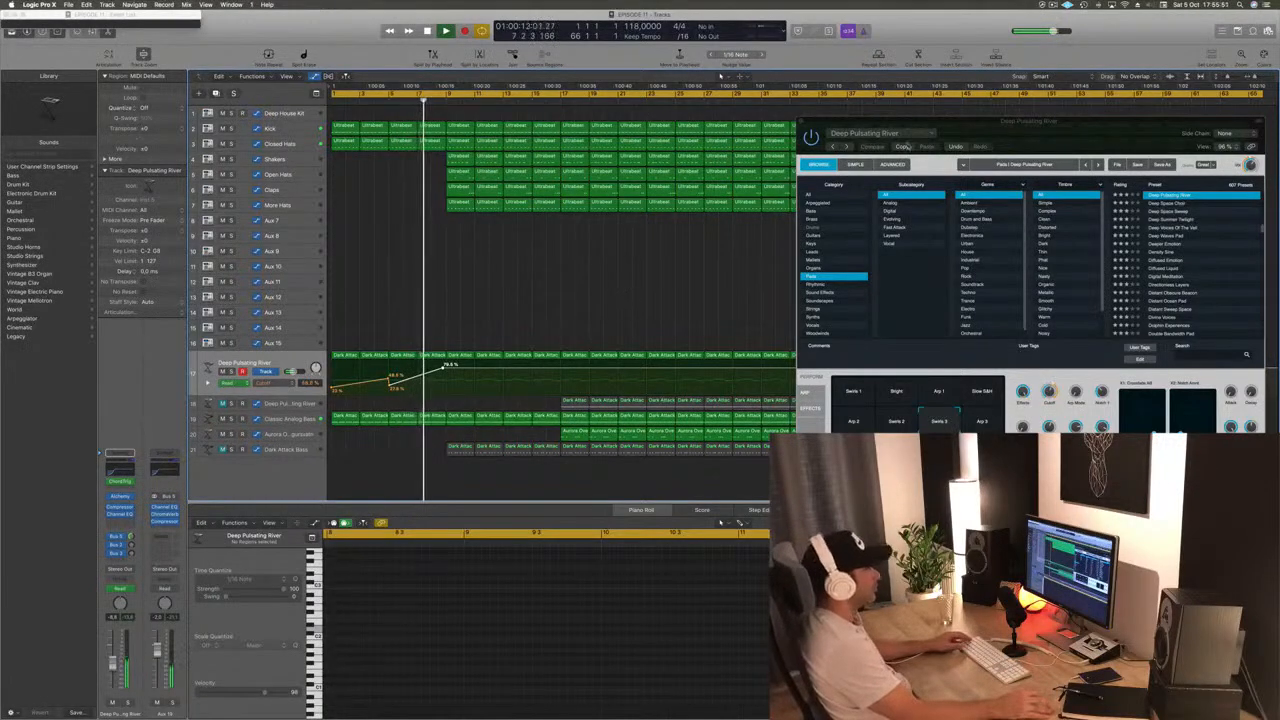
drag(1073, 131, 952, 104)
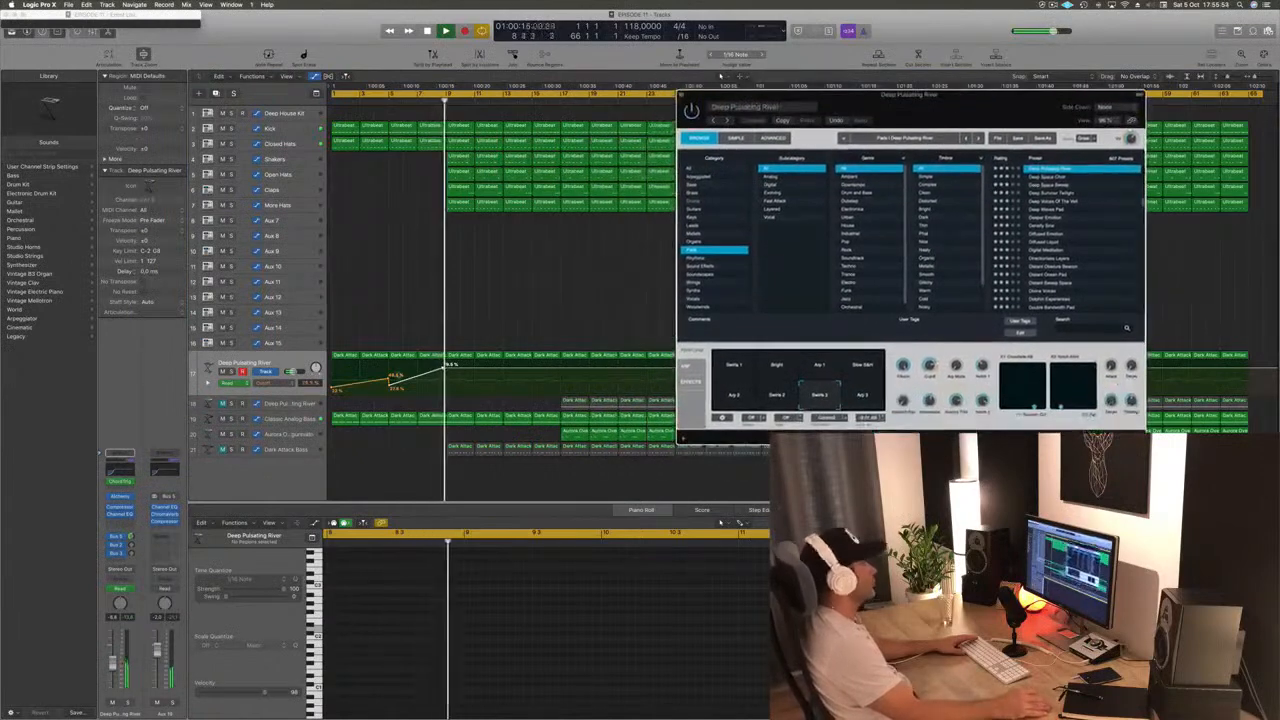
click(445, 368)
drag(446, 368, 446, 380)
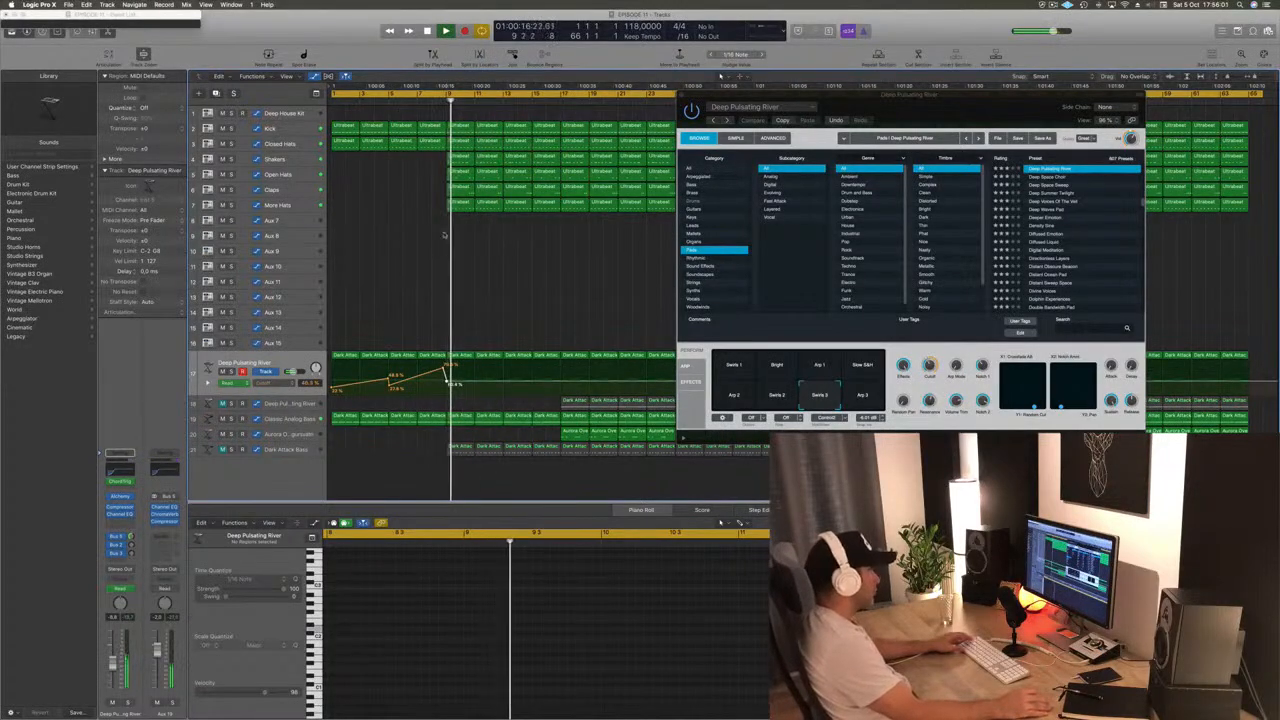
Save the project and close the Alchemy window
key(super+s)
drag(839, 96, 706, 119)
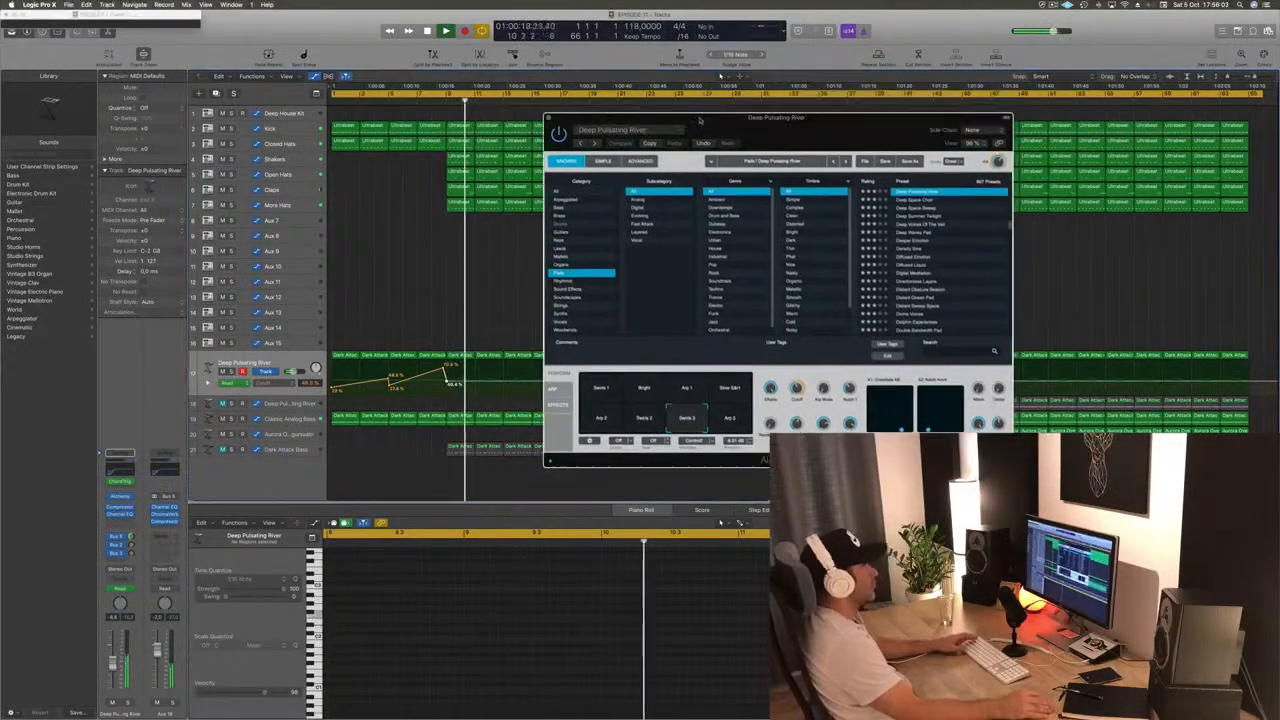
click(548, 118)
click(394, 281)
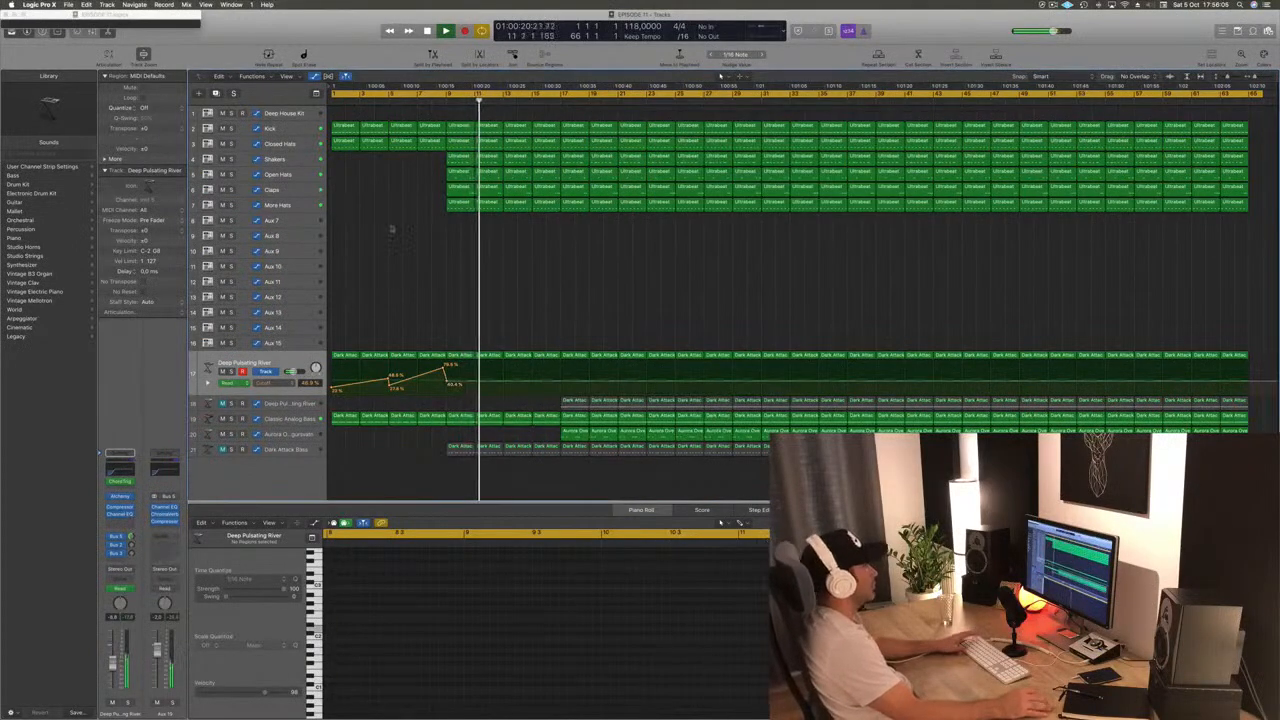
Select the Shakers track after checking Claps, and audition the shaker part around bar 9, toggling its solo
click(308, 189)
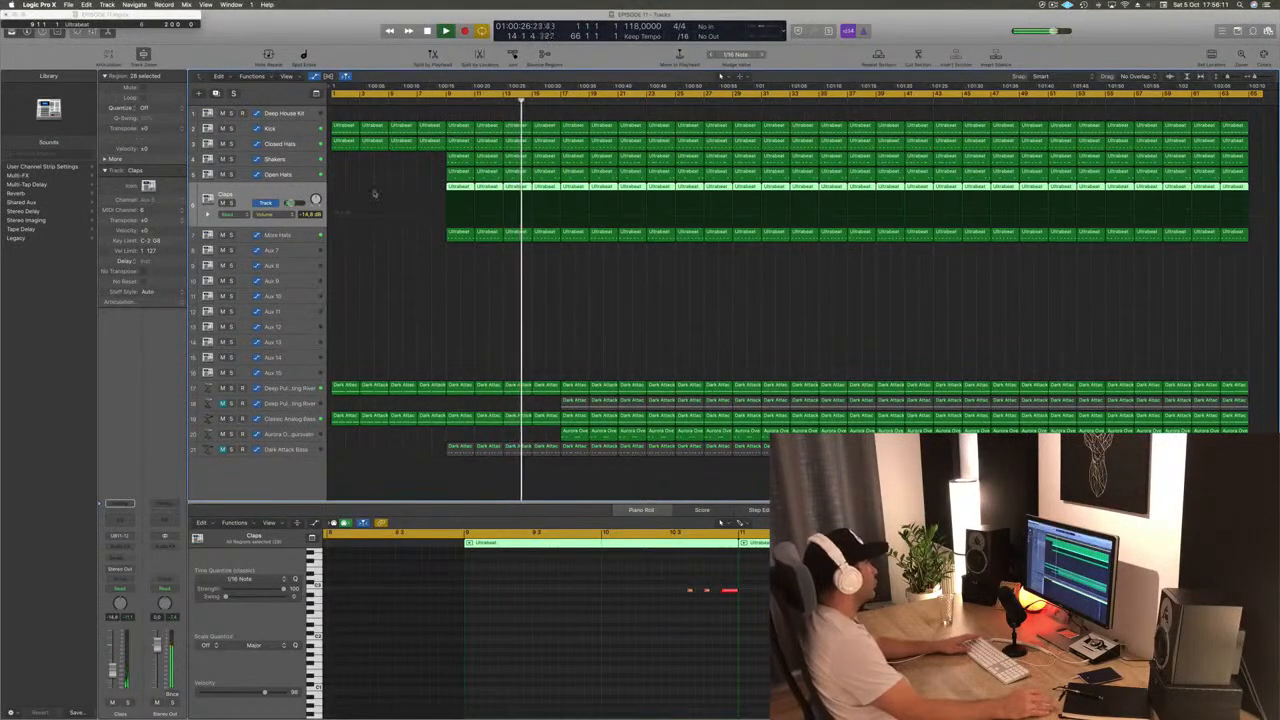
click(280, 160)
click(231, 173)
key(s)
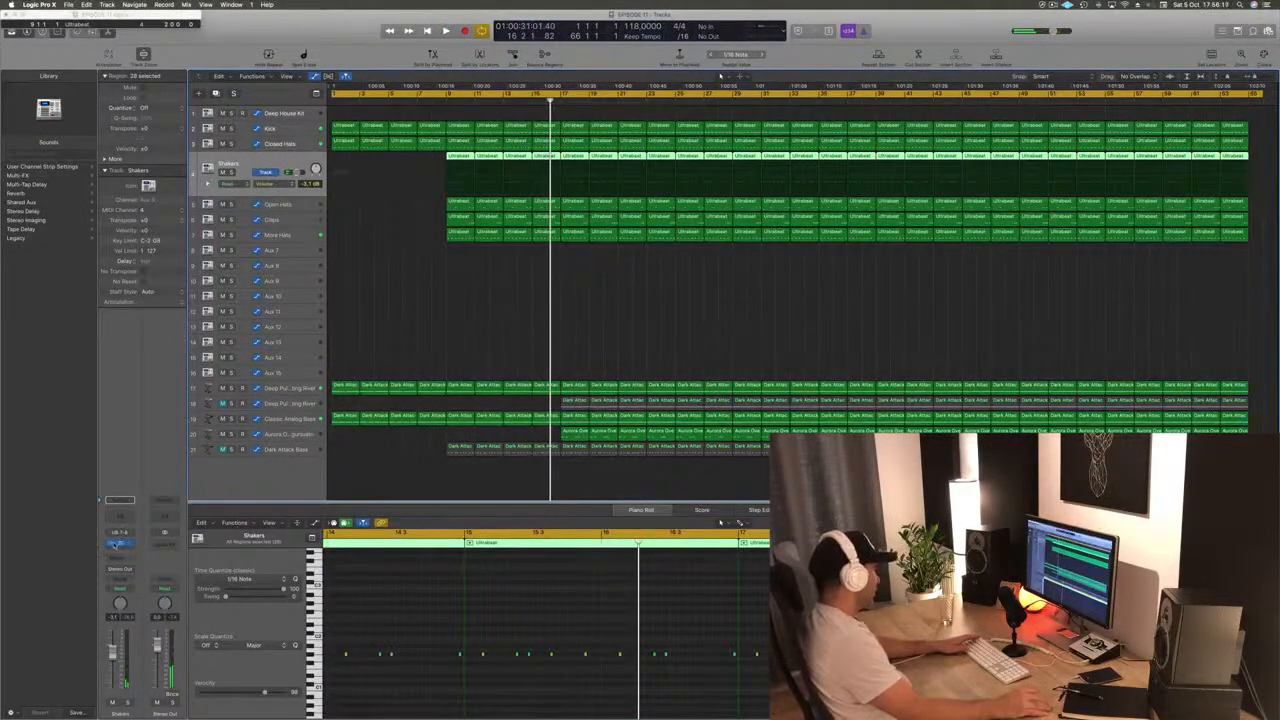
key(Return)
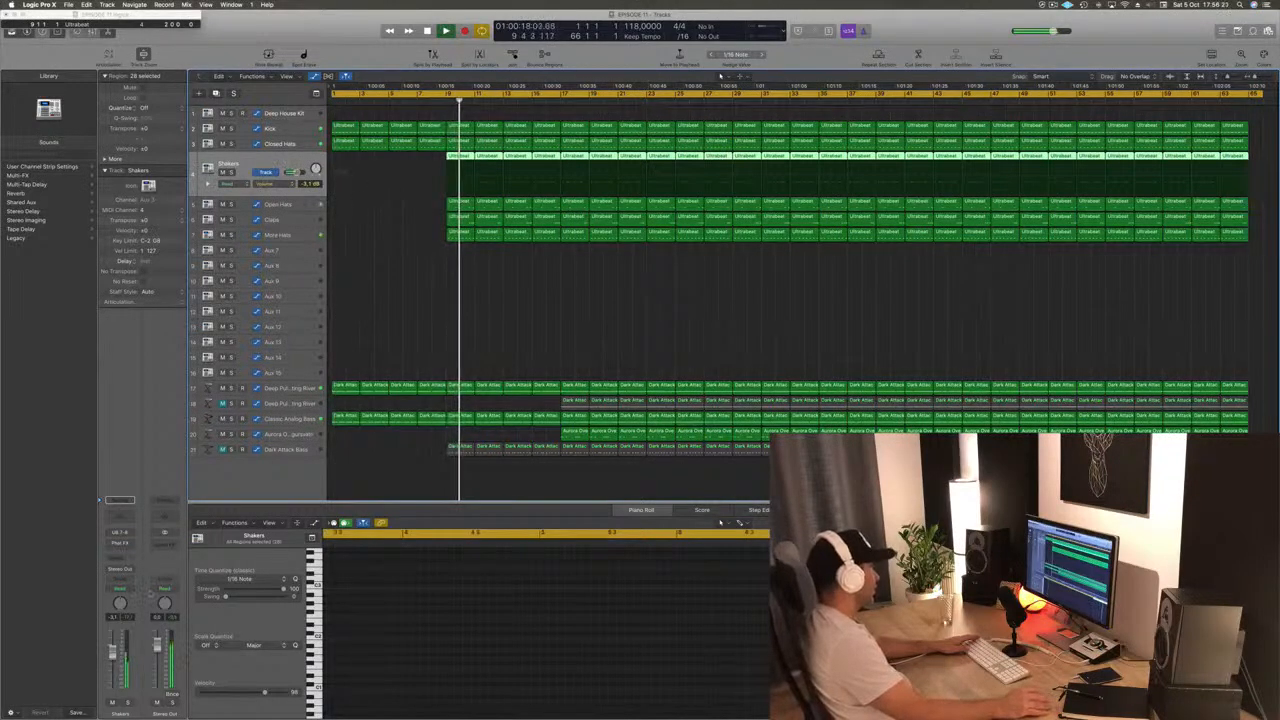
key(space)
click(405, 273)
Delete all but the first note in the first Shakers region and move that note to the region's start at bar 9
click(467, 156)
drag(381, 627, 628, 676)
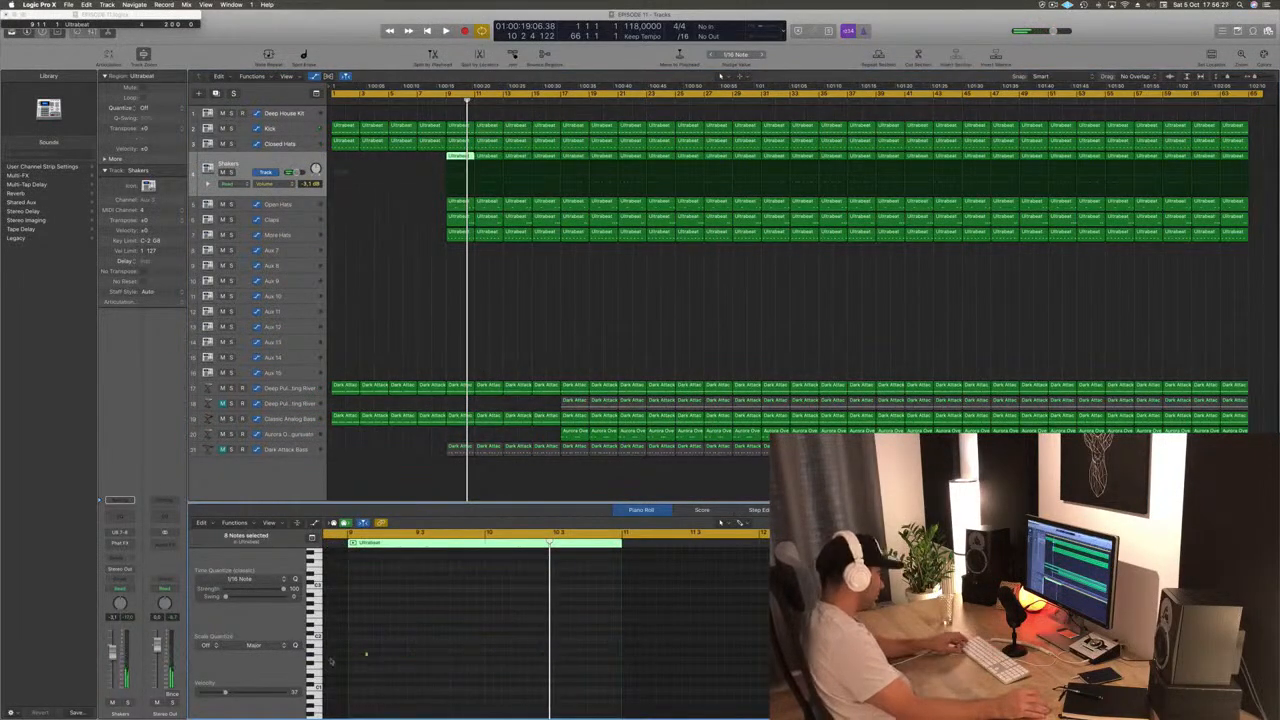
drag(365, 655, 348, 655)
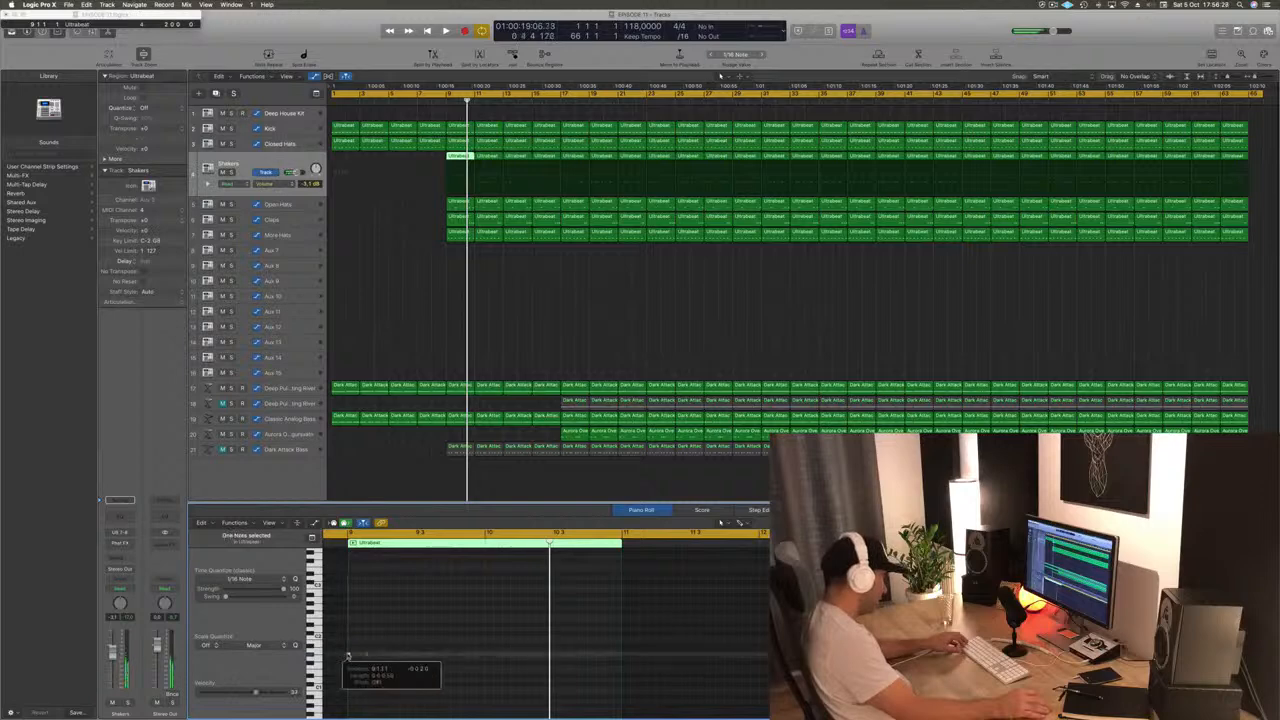
Shift the cycle start from bar 1 to bar 9 and play the section from there
key(Return)
key(space)
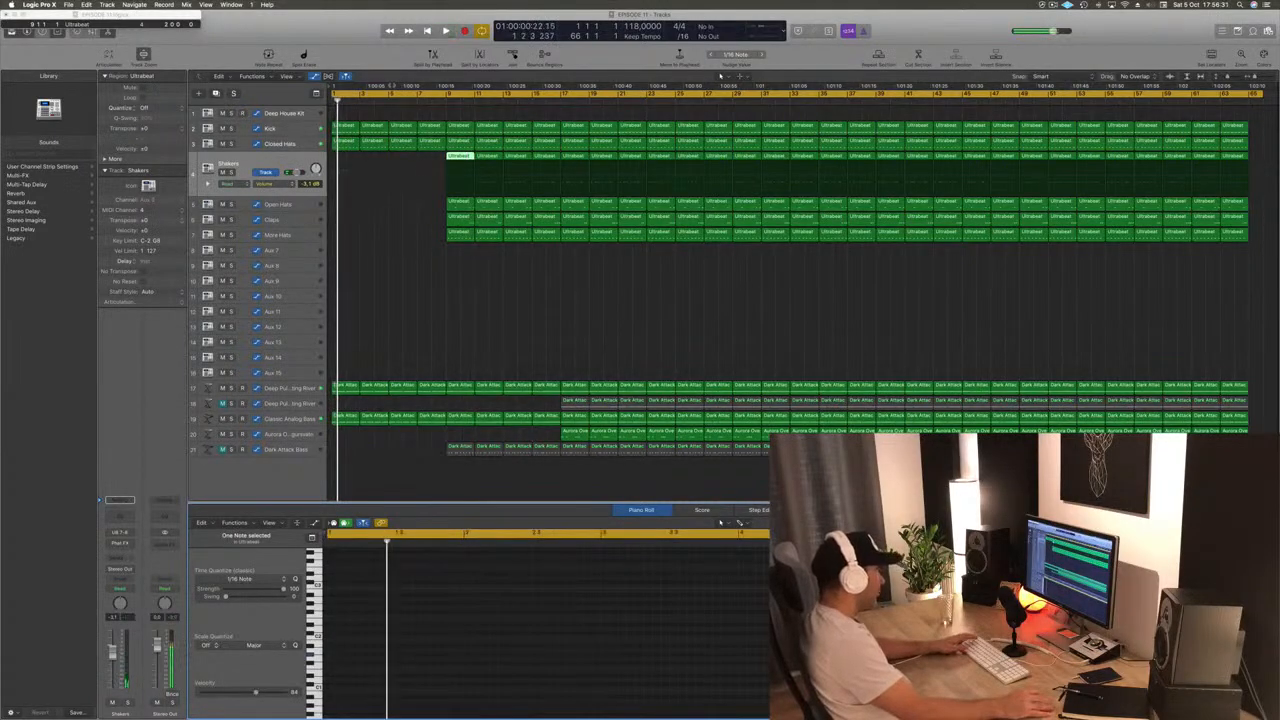
drag(333, 95, 447, 96)
key(space)
key(space)
key(space)
key(space)
Lower the pitch of the remaining shaker note at bar 9 and listen to the result
scroll(393, 668, up, 2)
scroll(386, 651, left, 5)
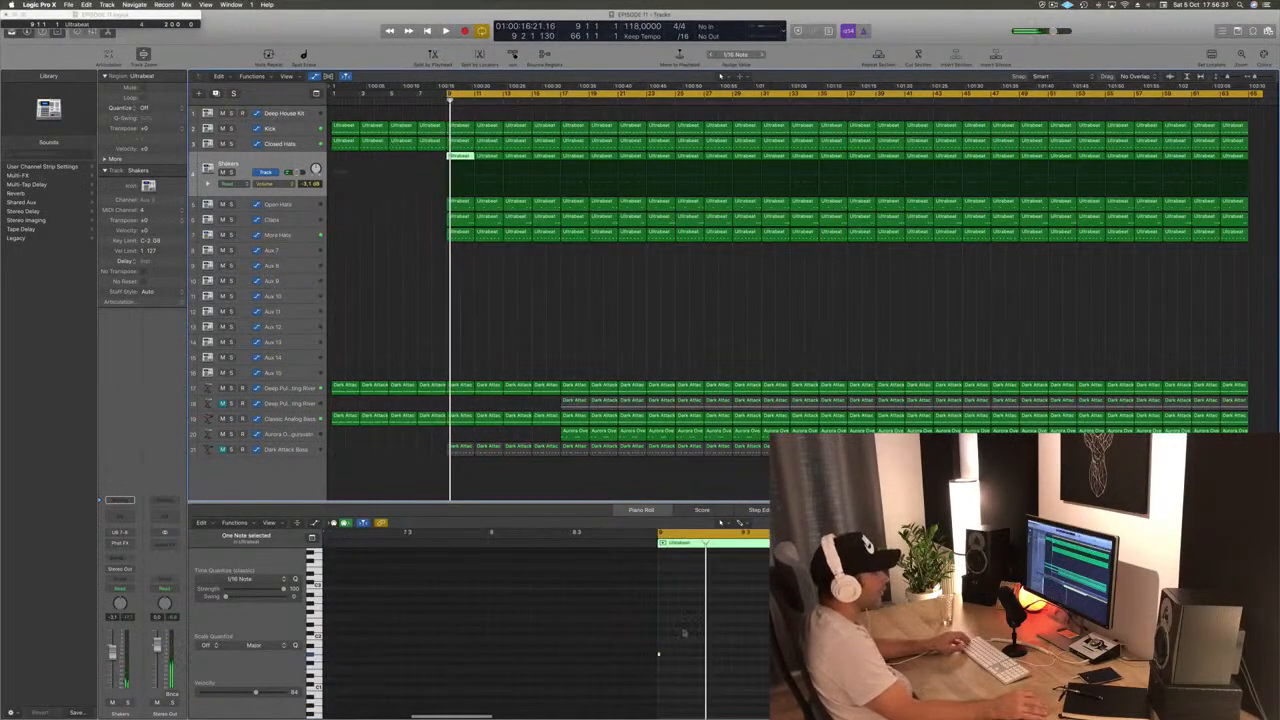
drag(676, 642, 639, 670)
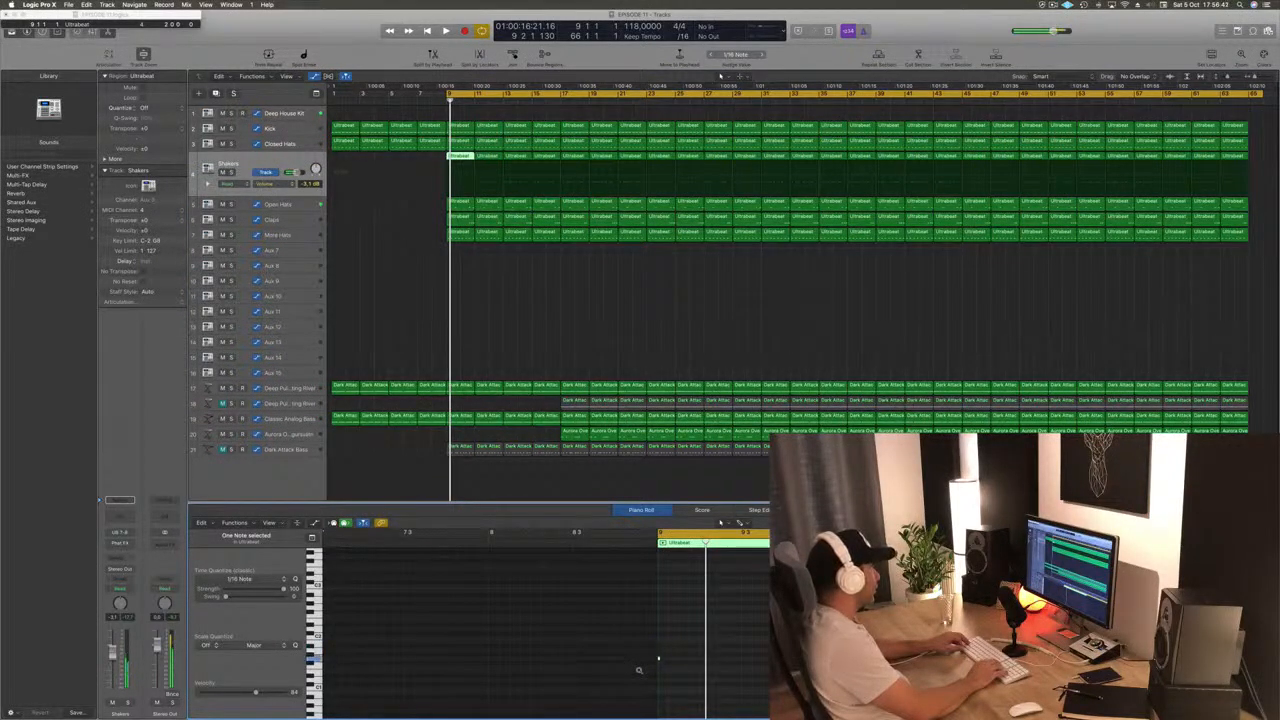
key(space)
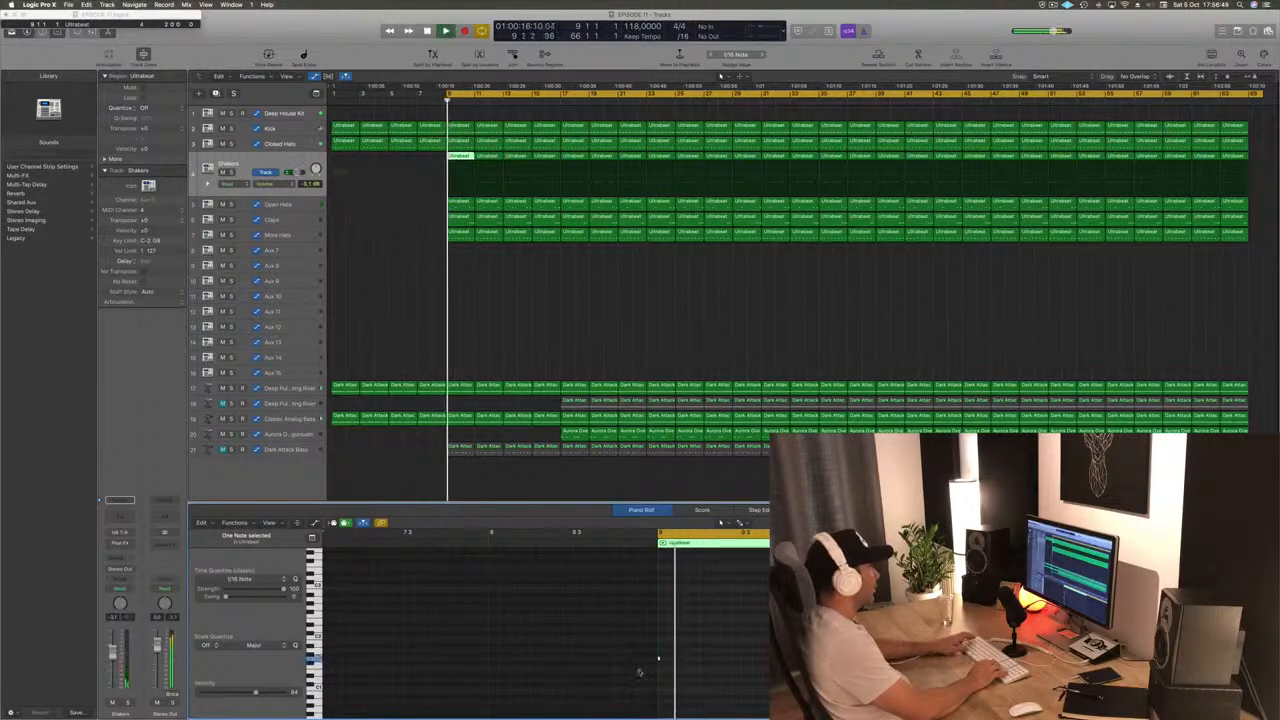
key(space)
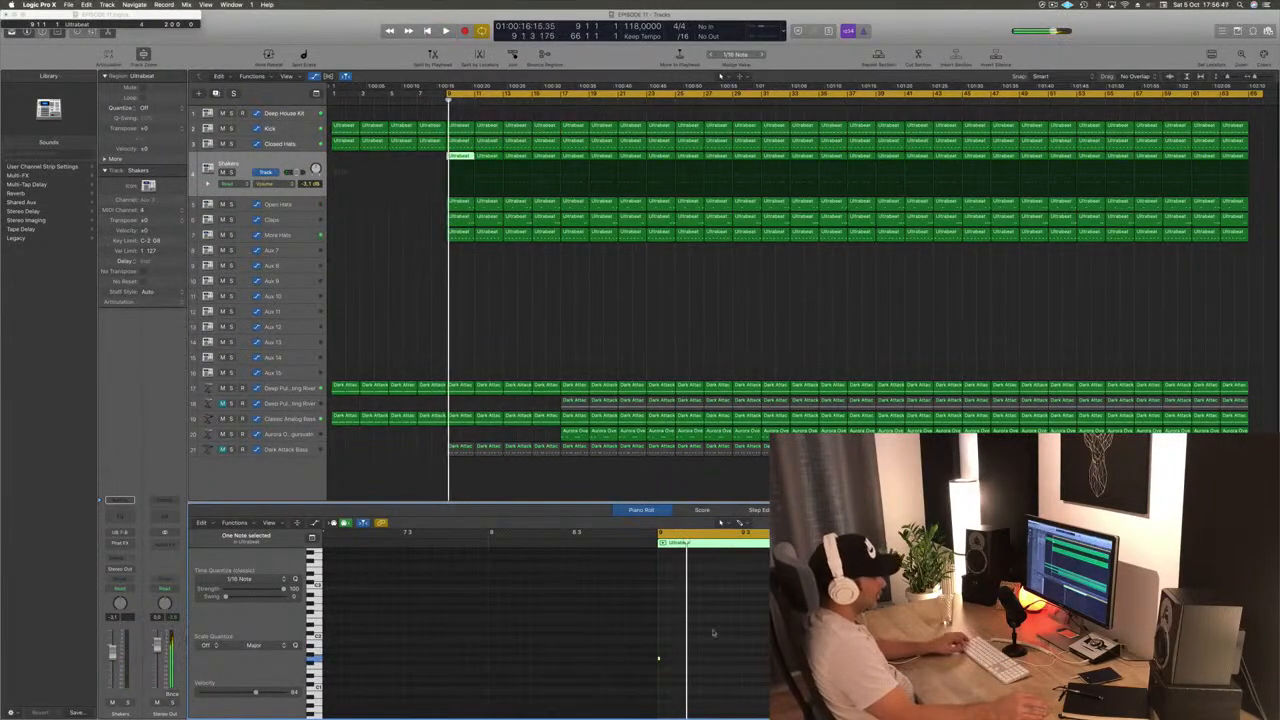
Move the single shaker note about one sixteenth later than the start of bar 9
scroll(652, 640, up, 3)
key(space)
key(space)
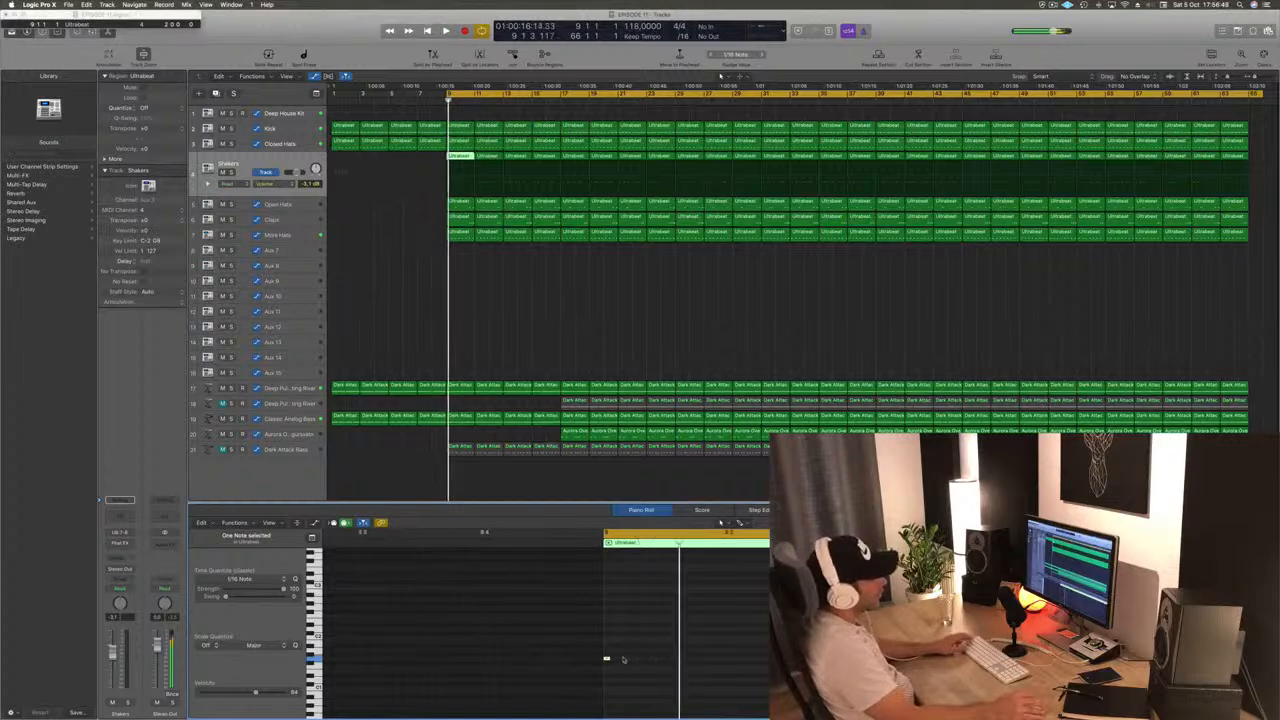
drag(606, 660, 638, 662)
Replay the section from bar 9 several times and select all regions on the Shakers track
key(space)
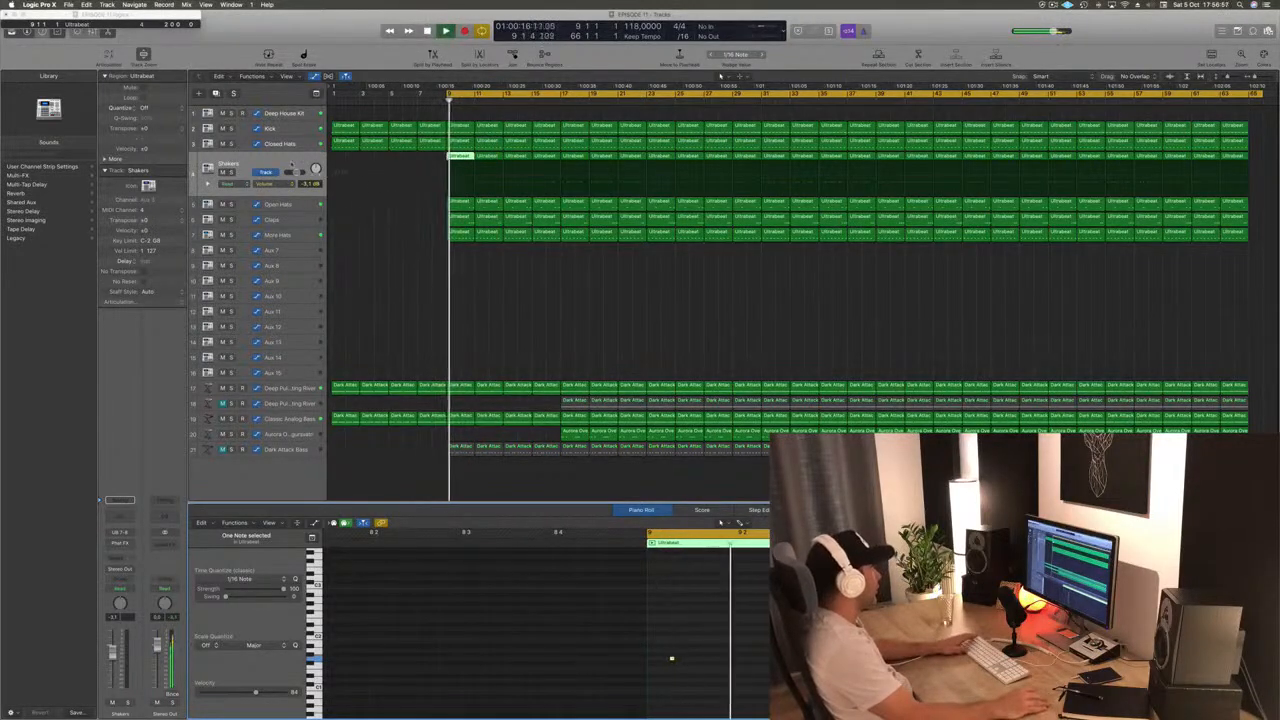
click(292, 165)
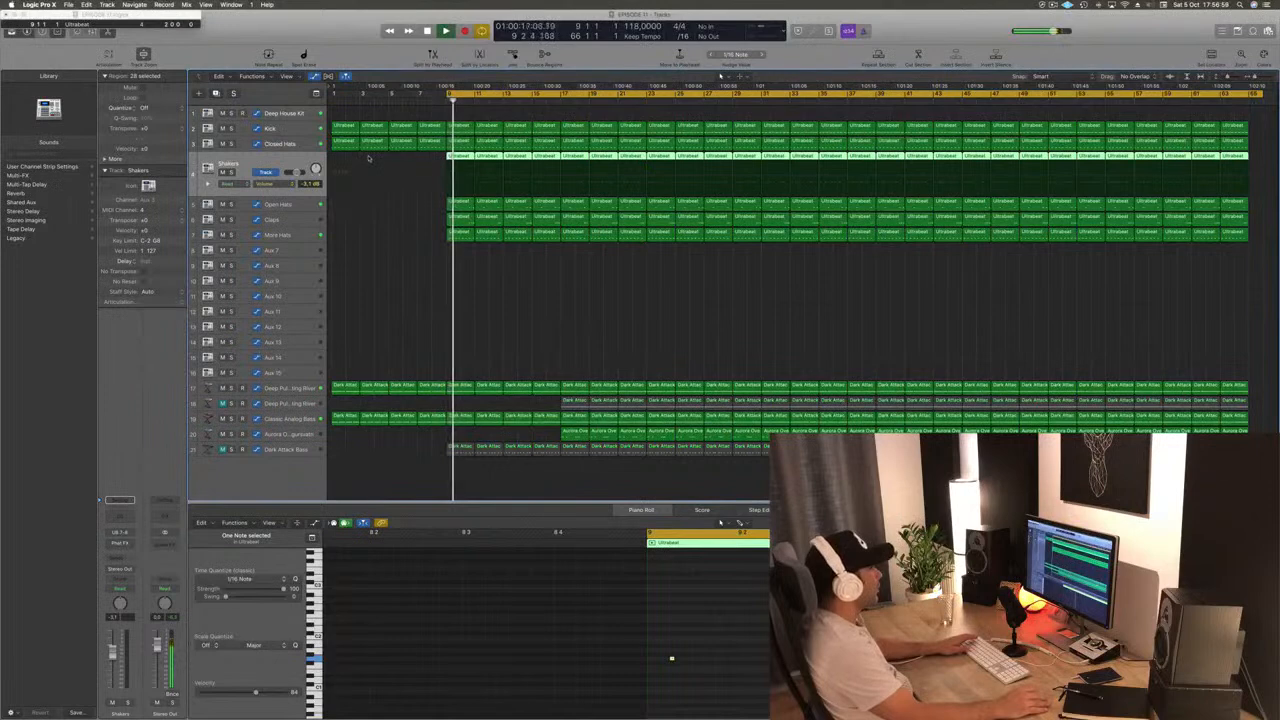
key(space)
key(space)
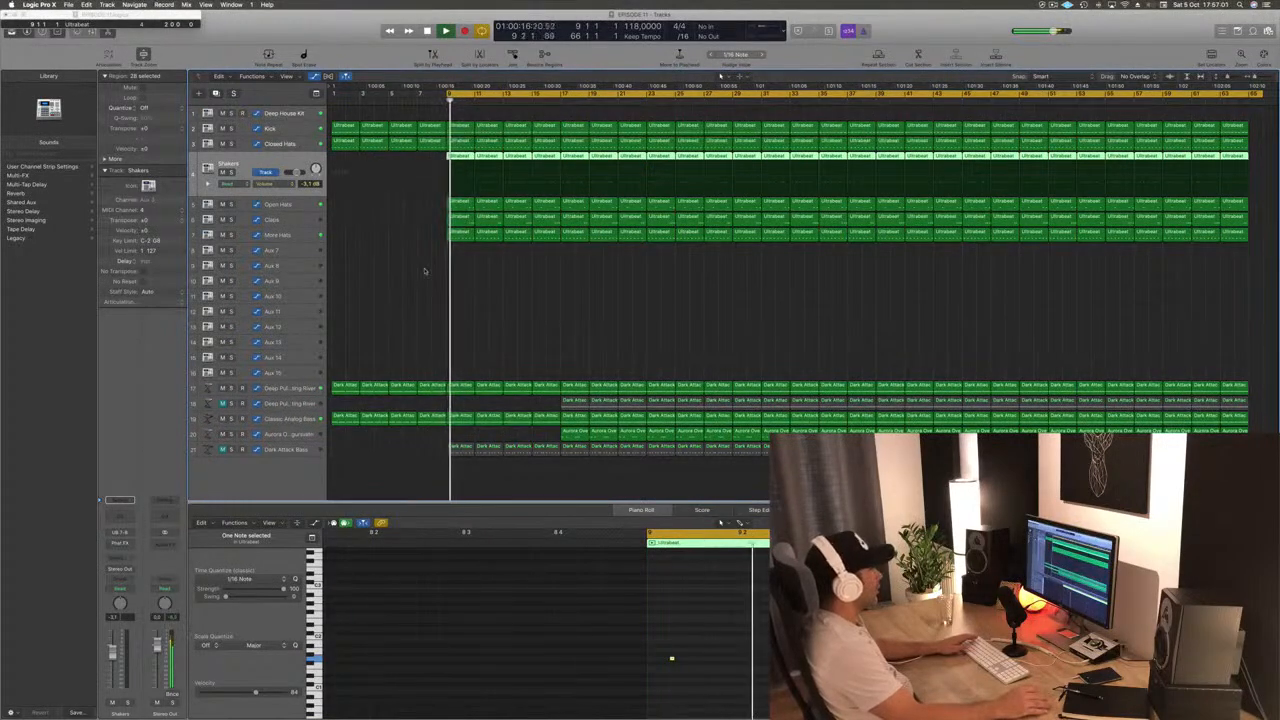
key(space)
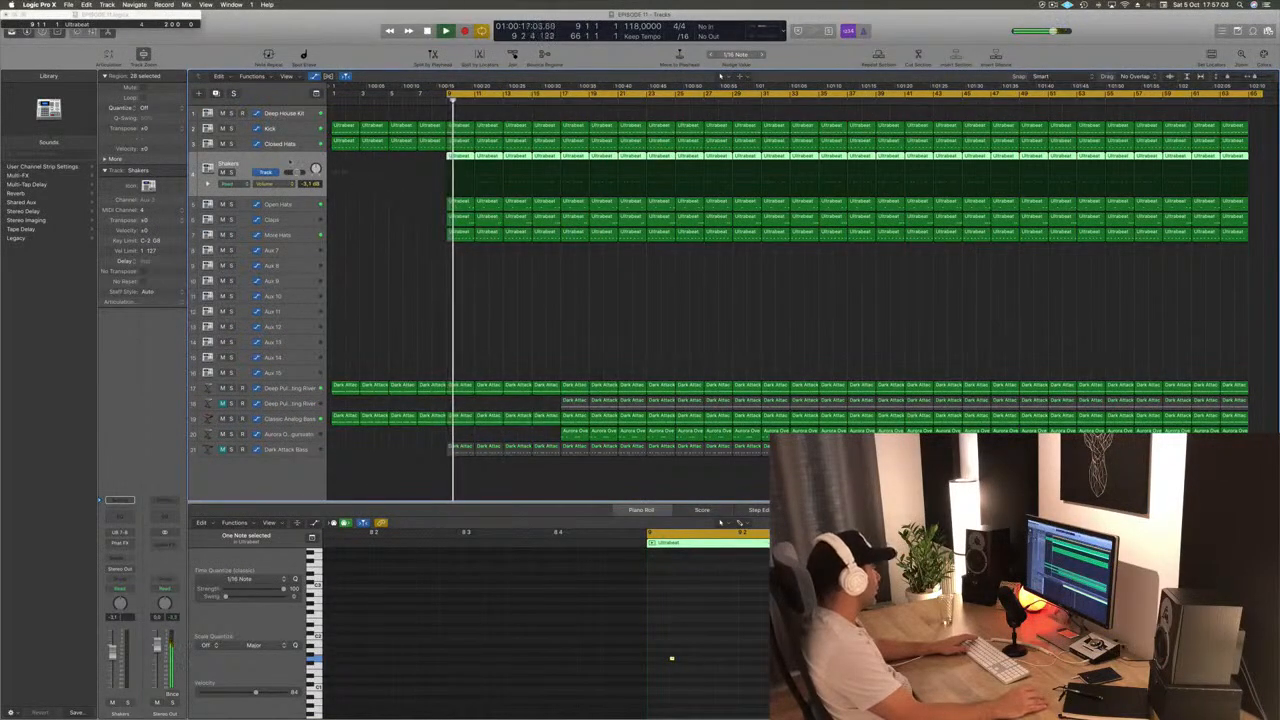
Open the Deep House Kit track's Ultrabeat instrument and listen to the section from bar 9 with its drum voices in view
click(286, 114)
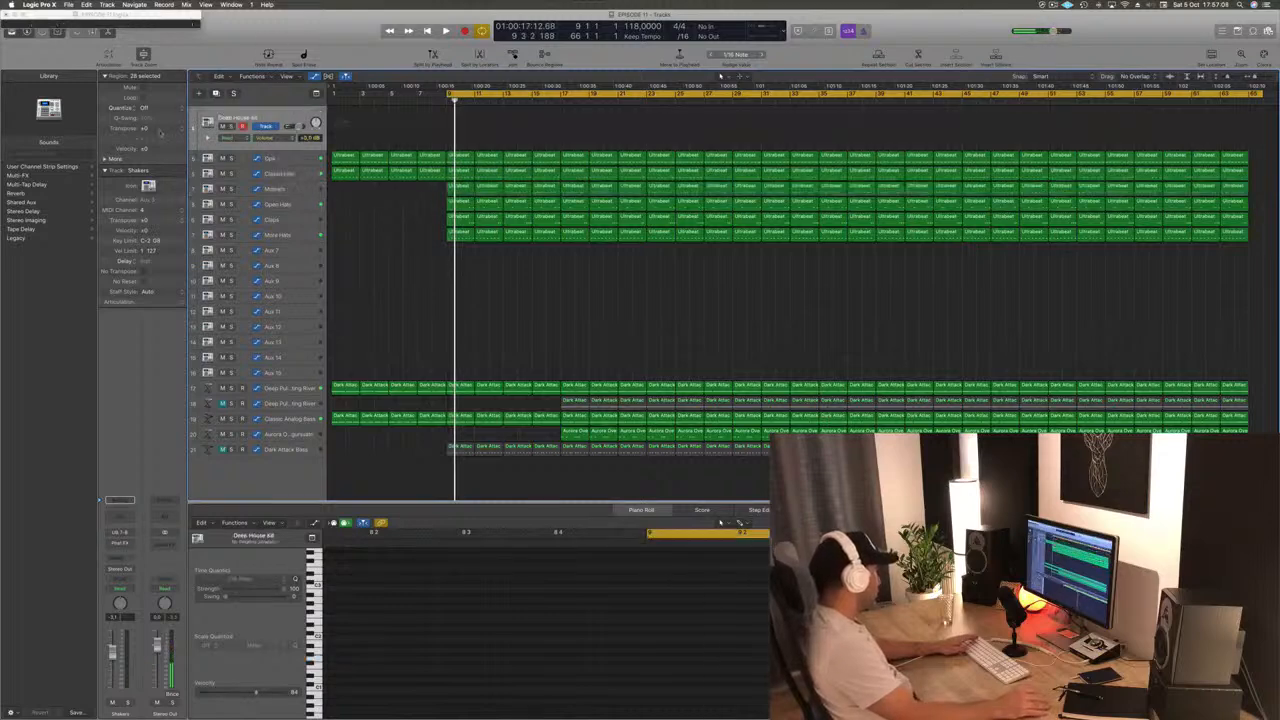
click(122, 537)
key(space)
key(space)
key(space)
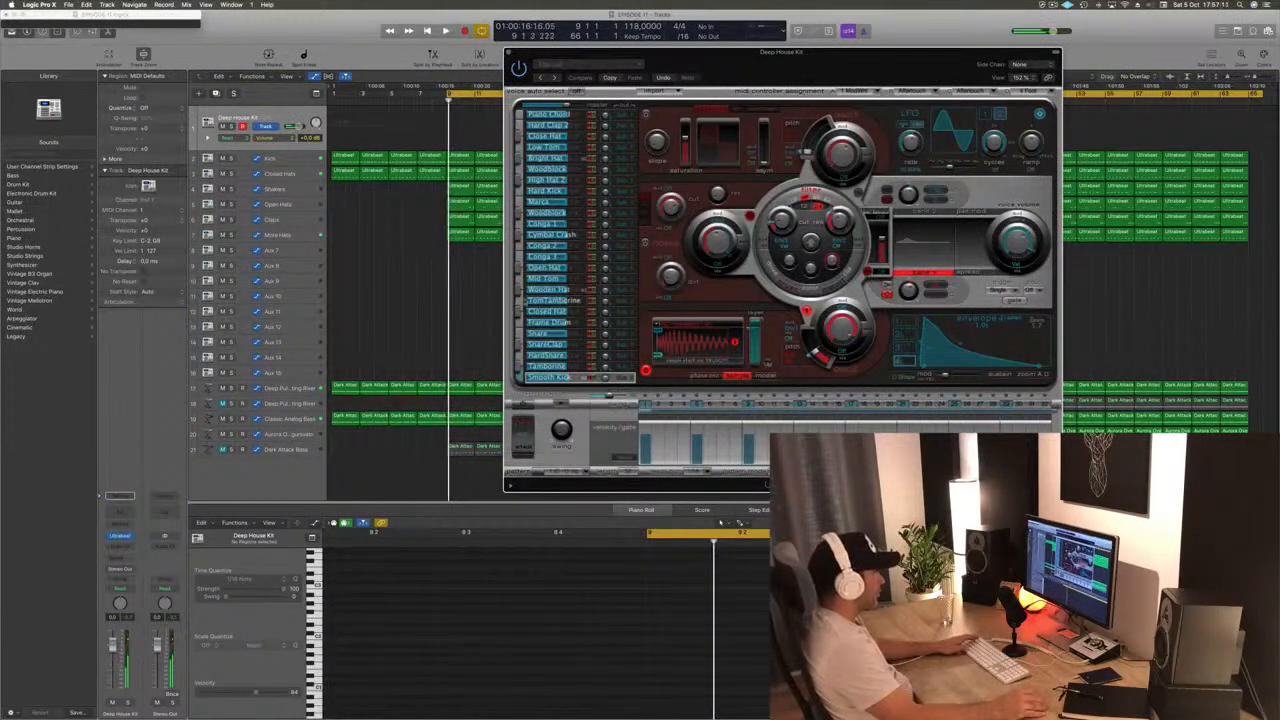
click(616, 301)
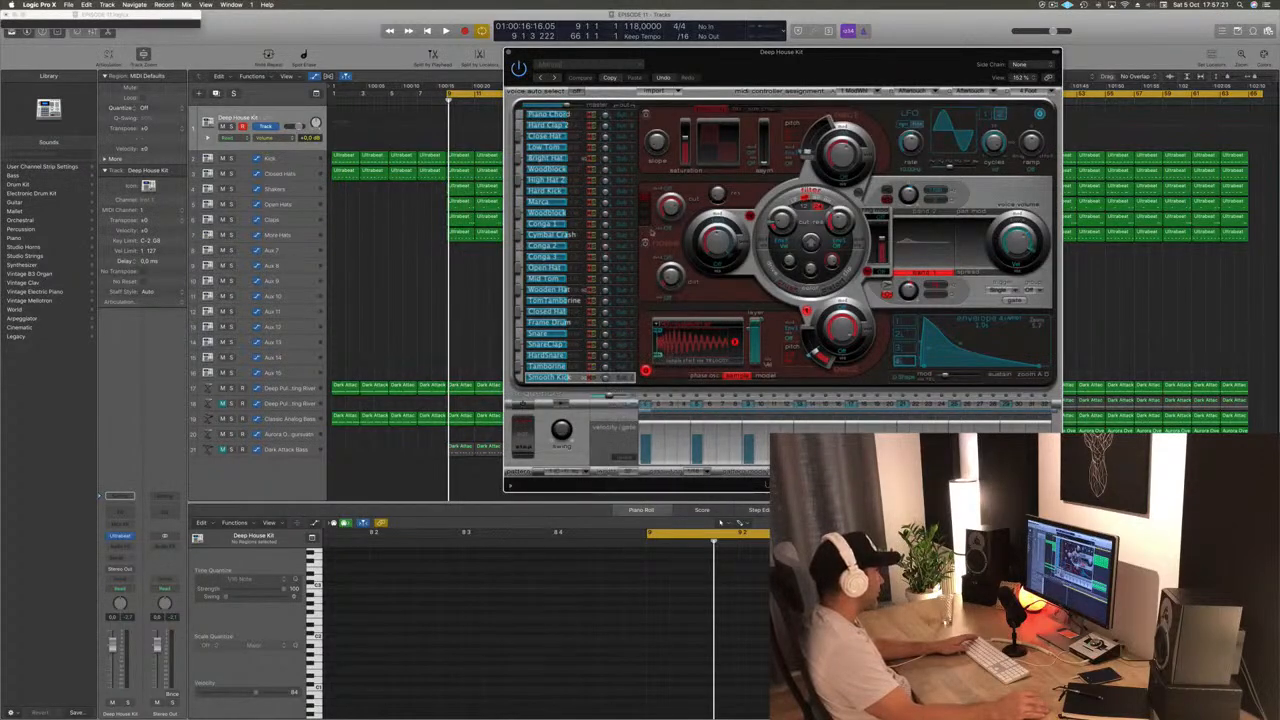
key(space)
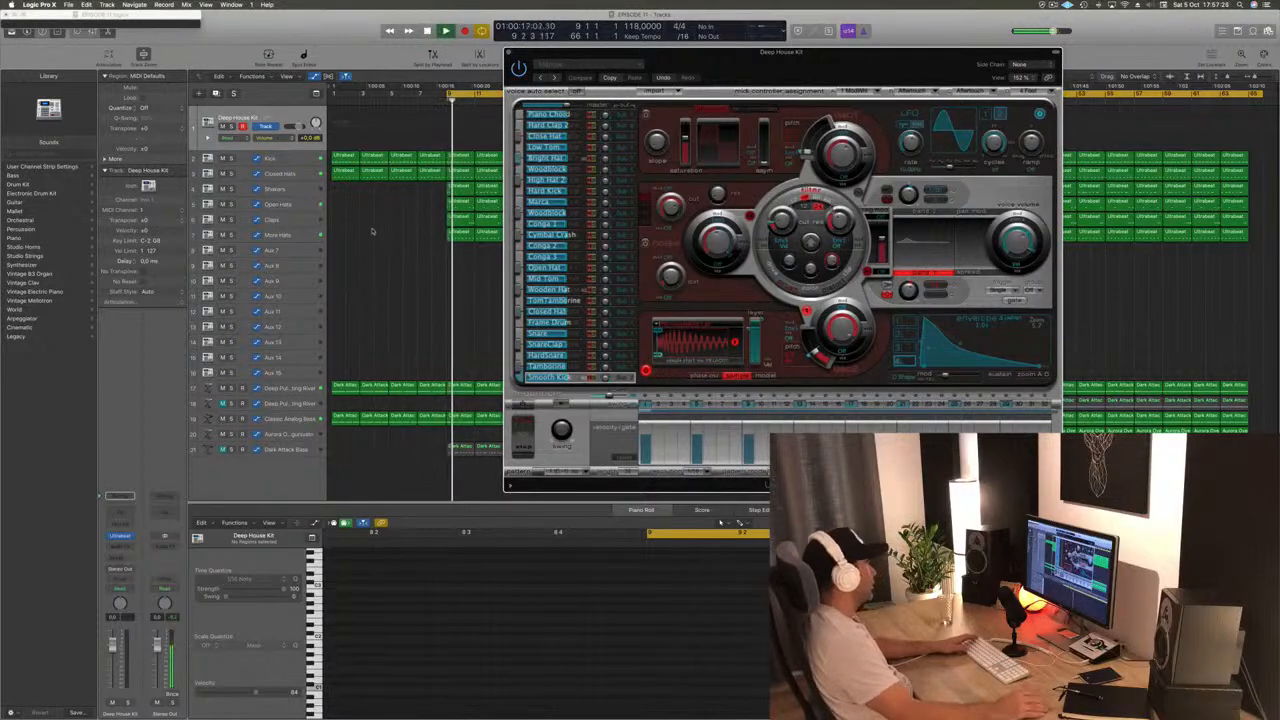
Select the first Shakers region, replay it from bar 9, and move the Ultrabeat window clear of the regions
click(471, 191)
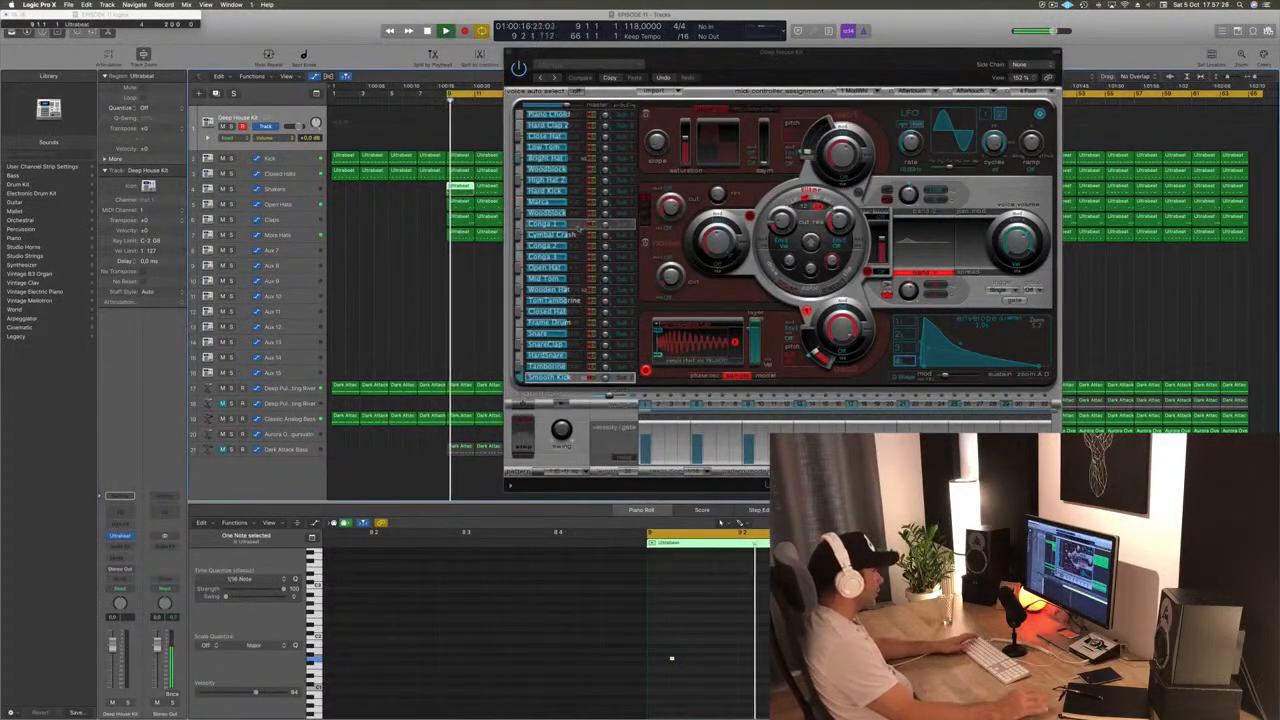
key(space)
key(space)
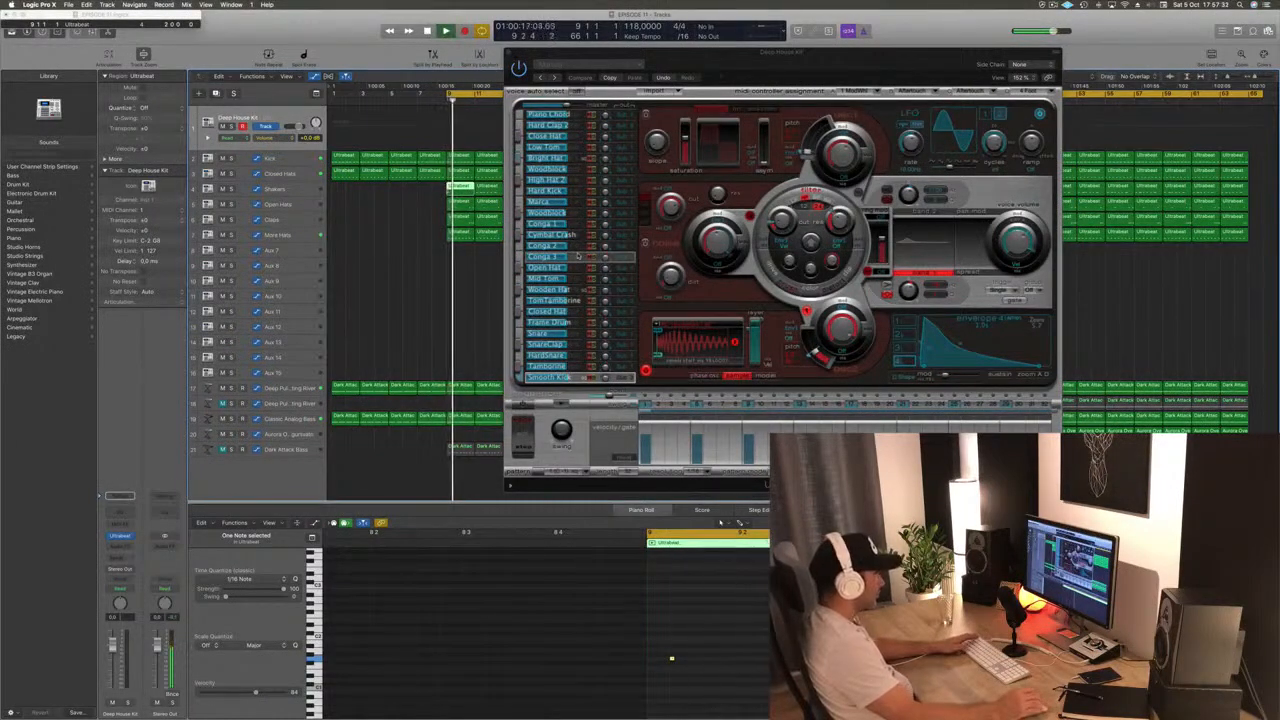
drag(568, 72, 883, 104)
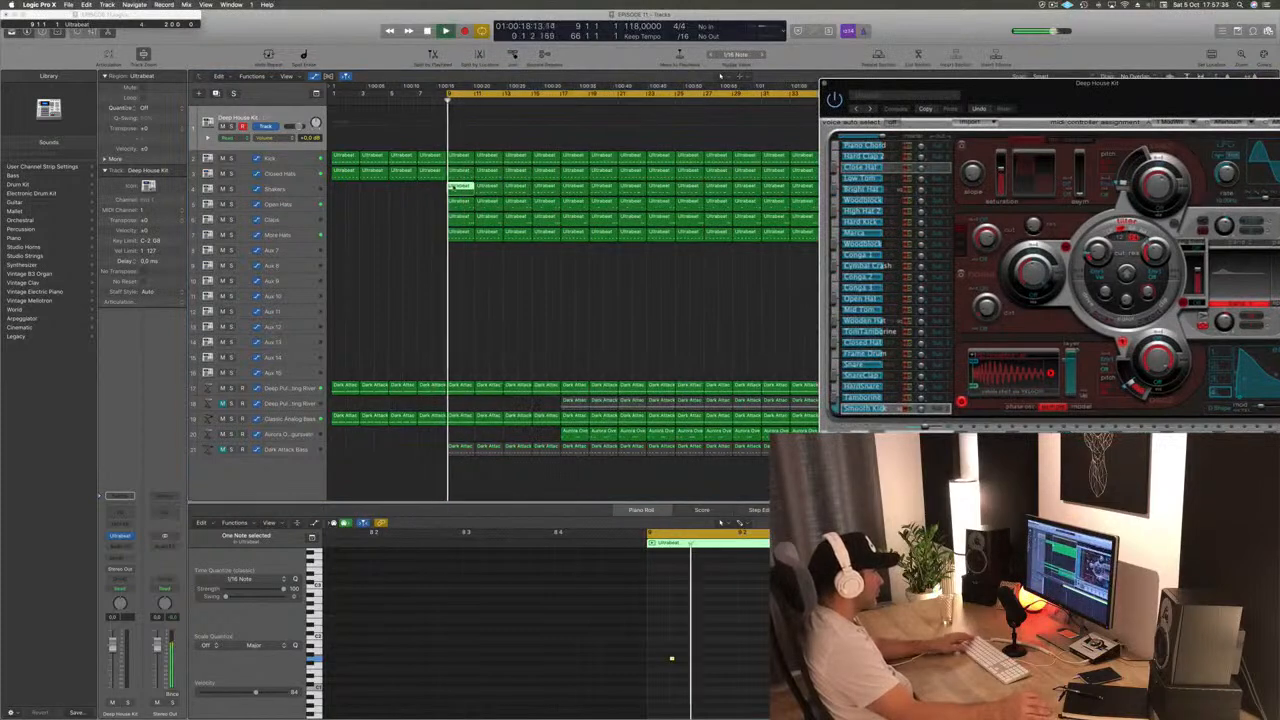
Copy the shaker note two beats later within the first Shakers region
click(671, 659)
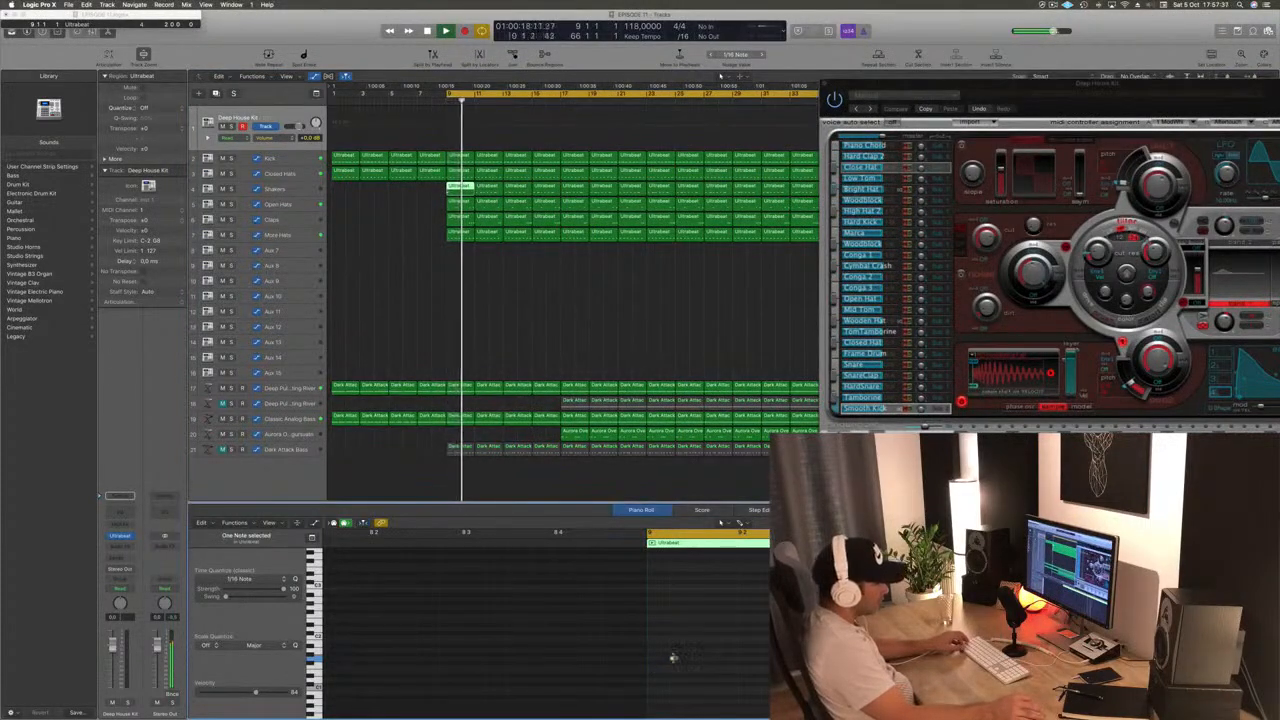
drag(672, 659, 785, 660)
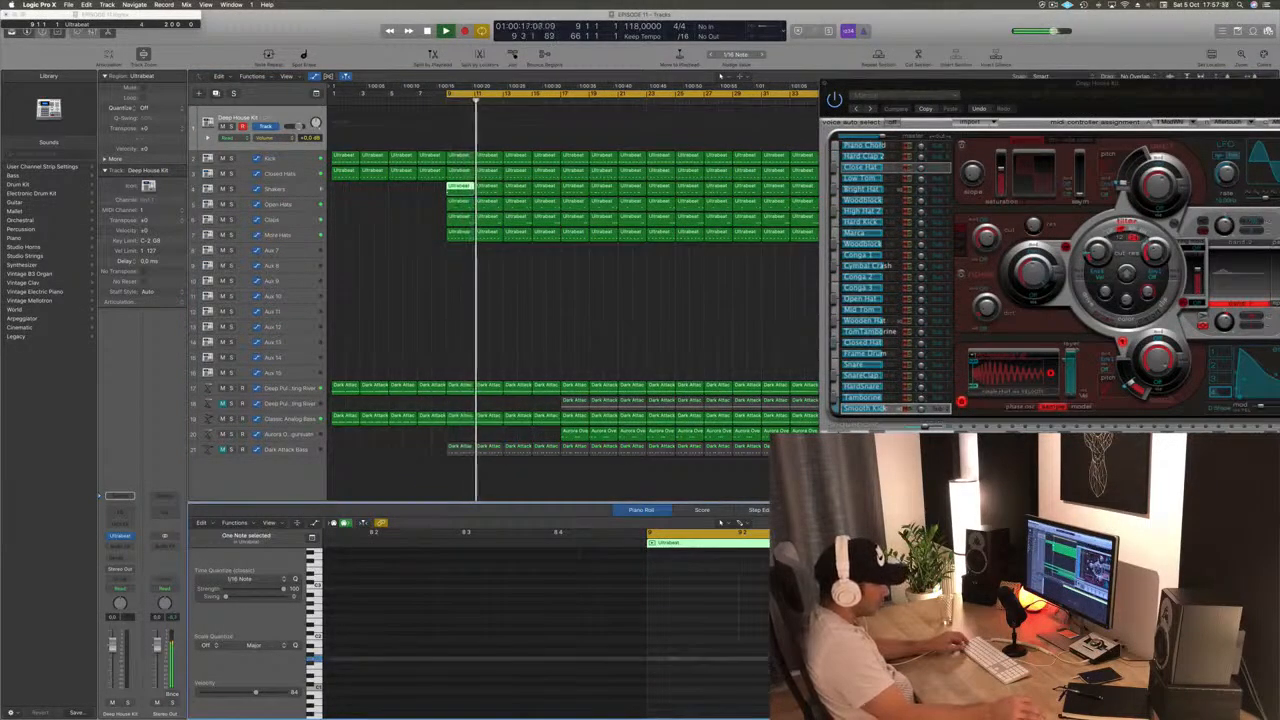
drag(857, 659, 857, 659)
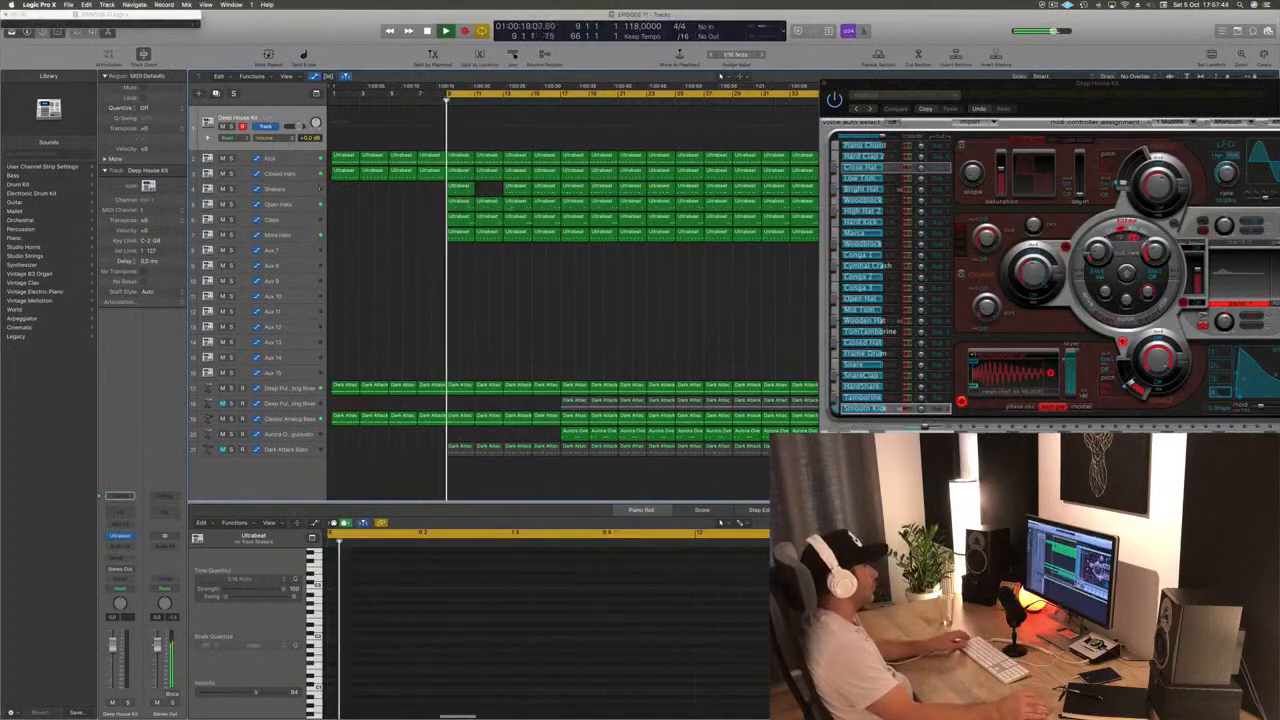
Uncover the arrangement and delete the old Shakers regions following the edited bar 9 region, up to about bar 57
drag(939, 86, 1231, 131)
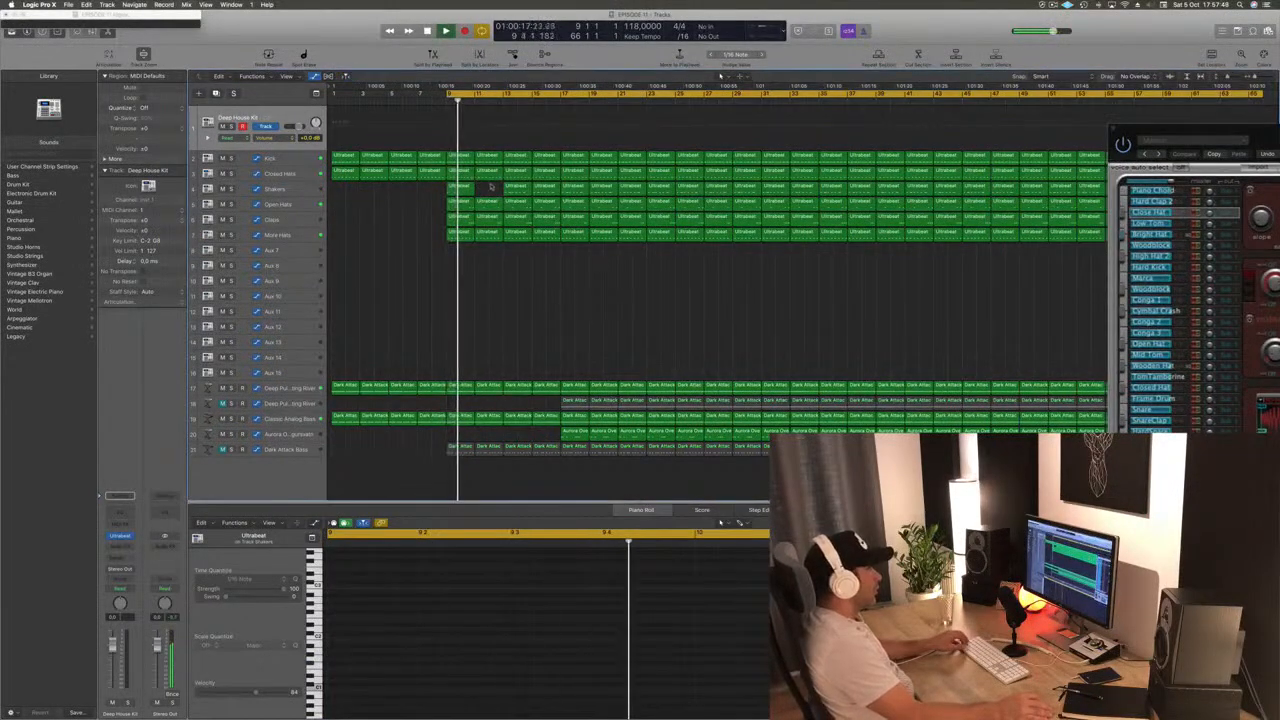
drag(488, 190, 1036, 192)
key(Delete)
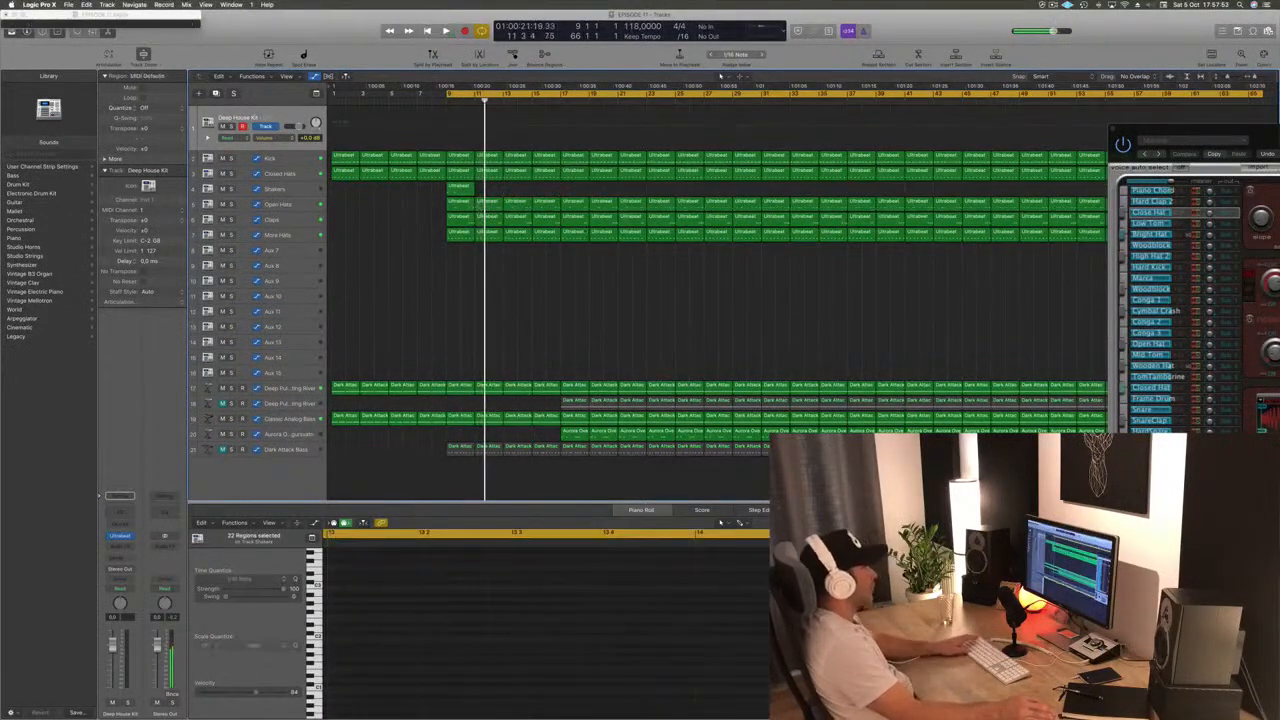
Duplicate the edited Shakers region to fill bars 9 to 16, keeping the Ultrabeat window clear of the track
click(463, 188)
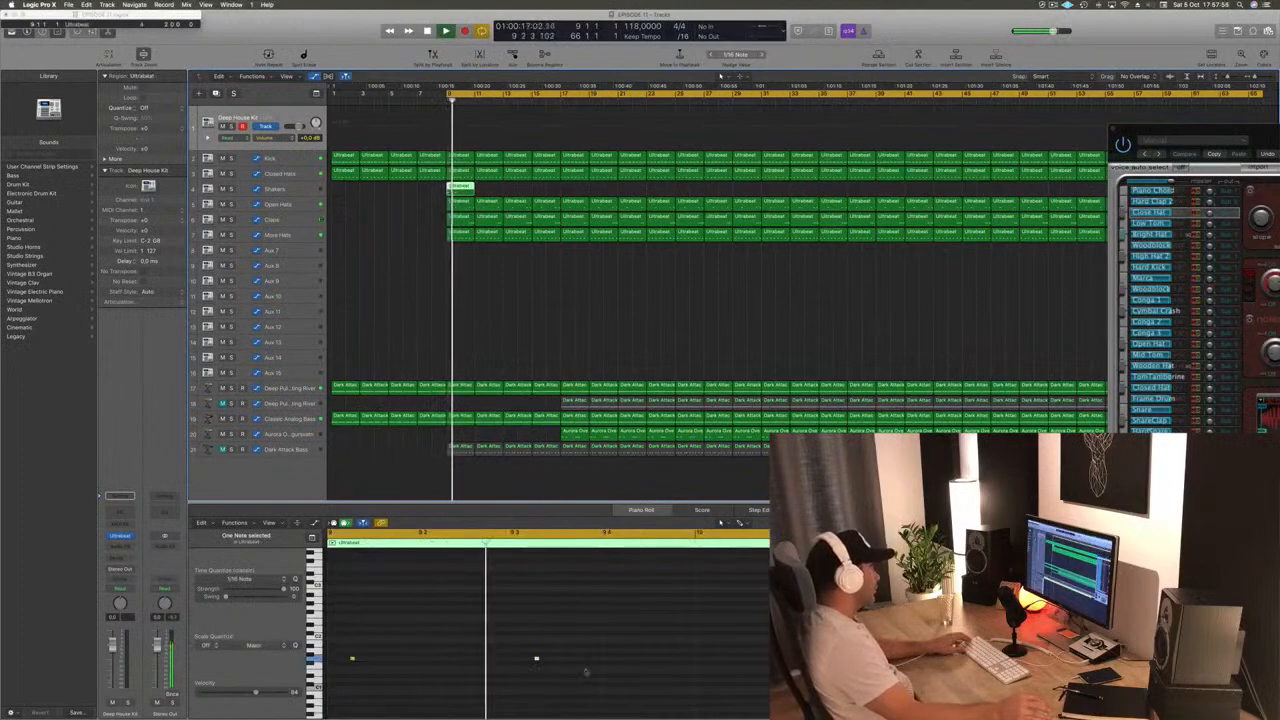
drag(1265, 131, 613, 194)
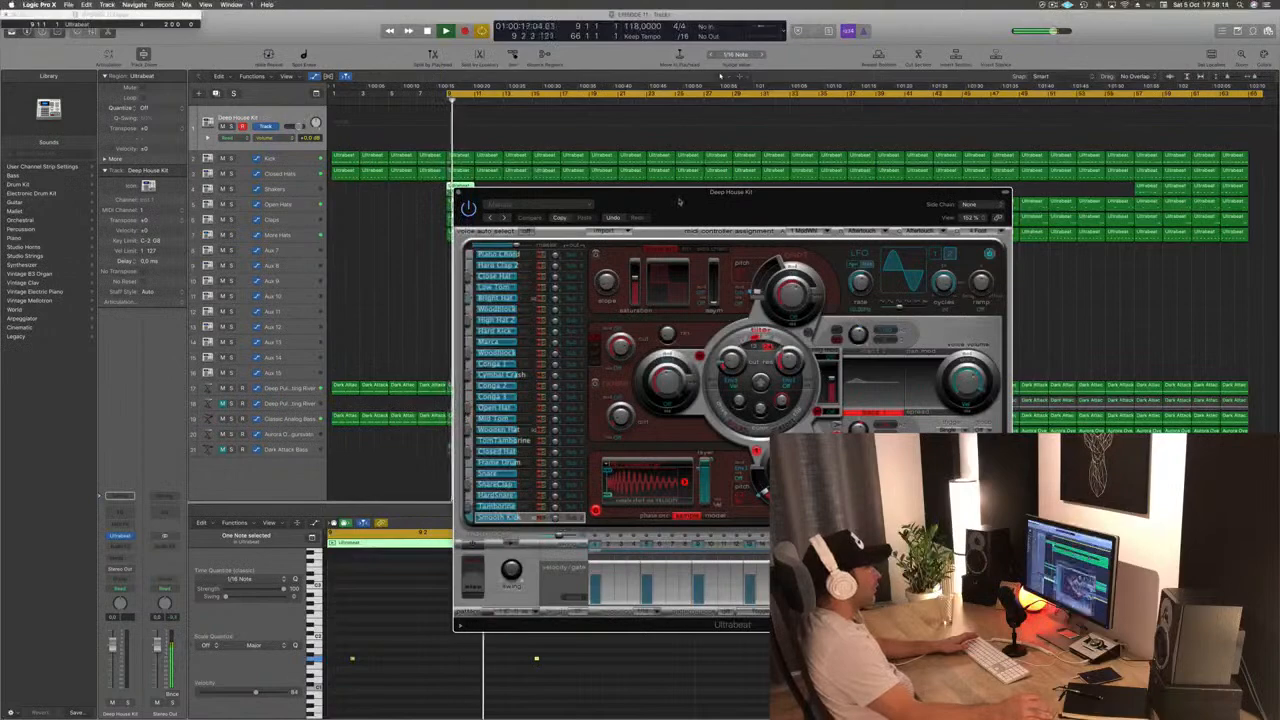
drag(679, 202, 905, 366)
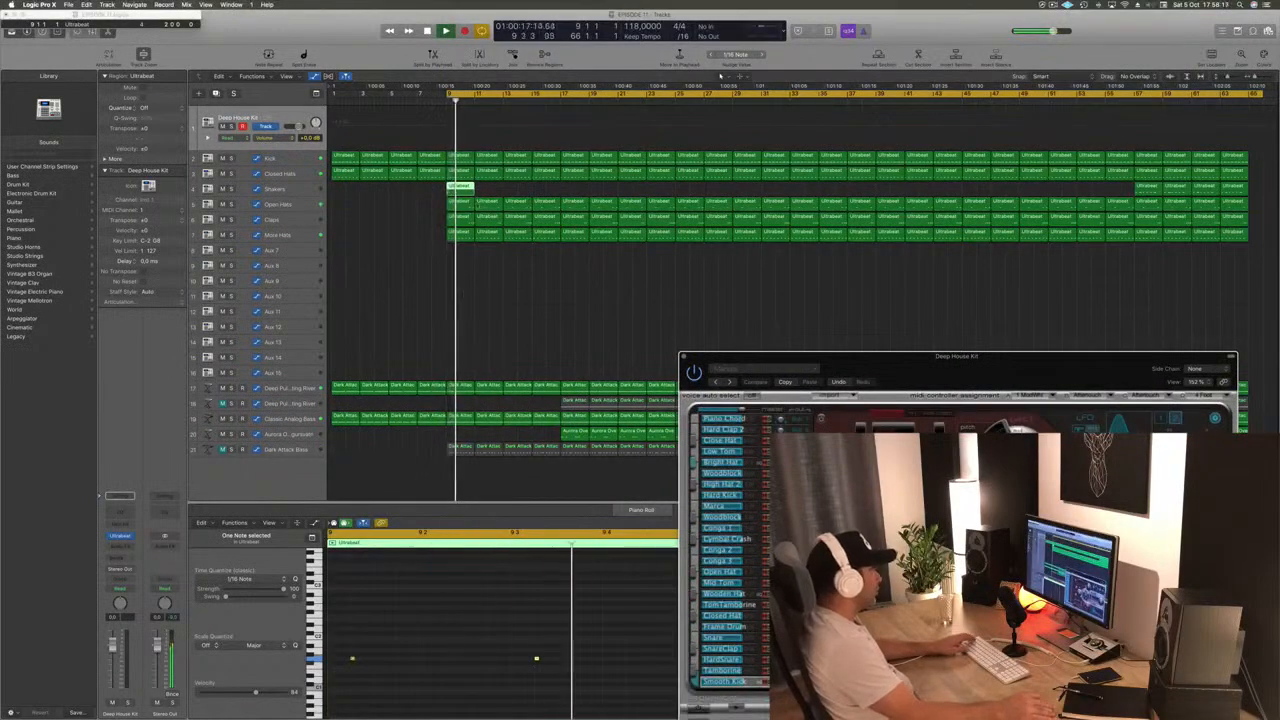
drag(475, 190, 580, 189)
key(space)
key(space)
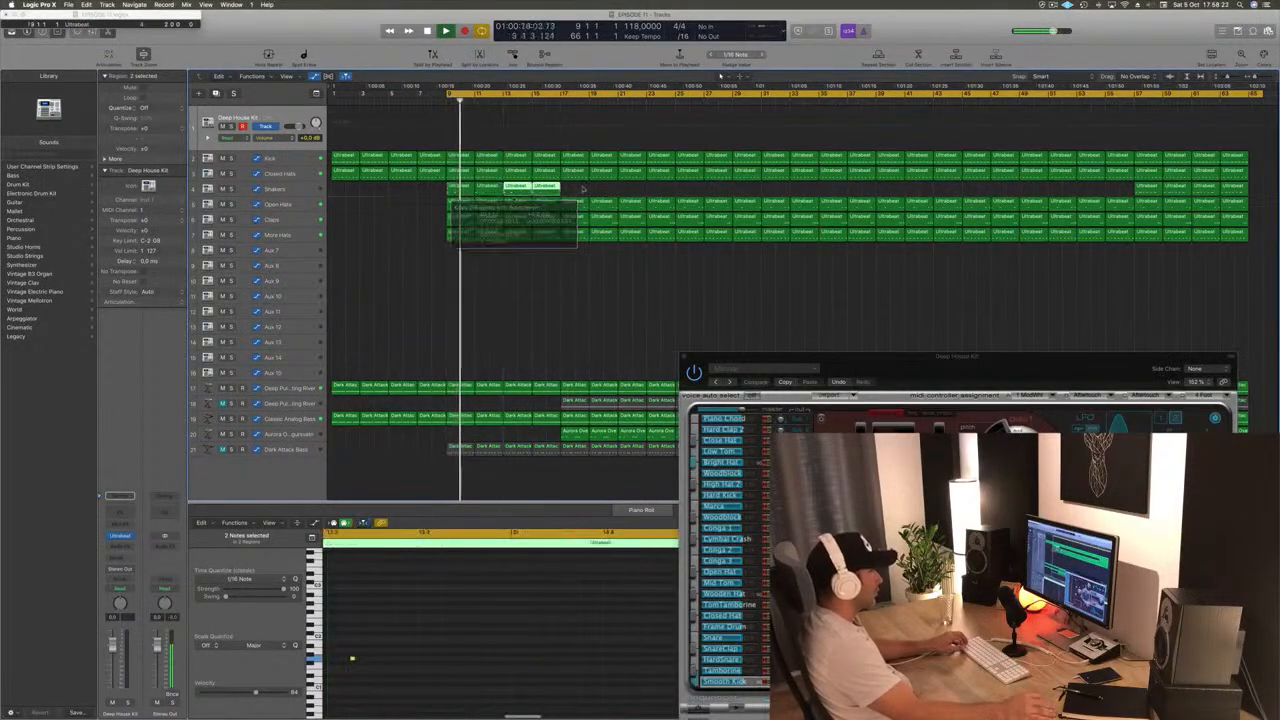
Fill the rest of the Shakers track with copies of the edited regions, replacing the old ones from bar 57
drag(463, 189, 578, 194)
drag(701, 192, 921, 187)
drag(1260, 188, 1146, 193)
key(Delete)
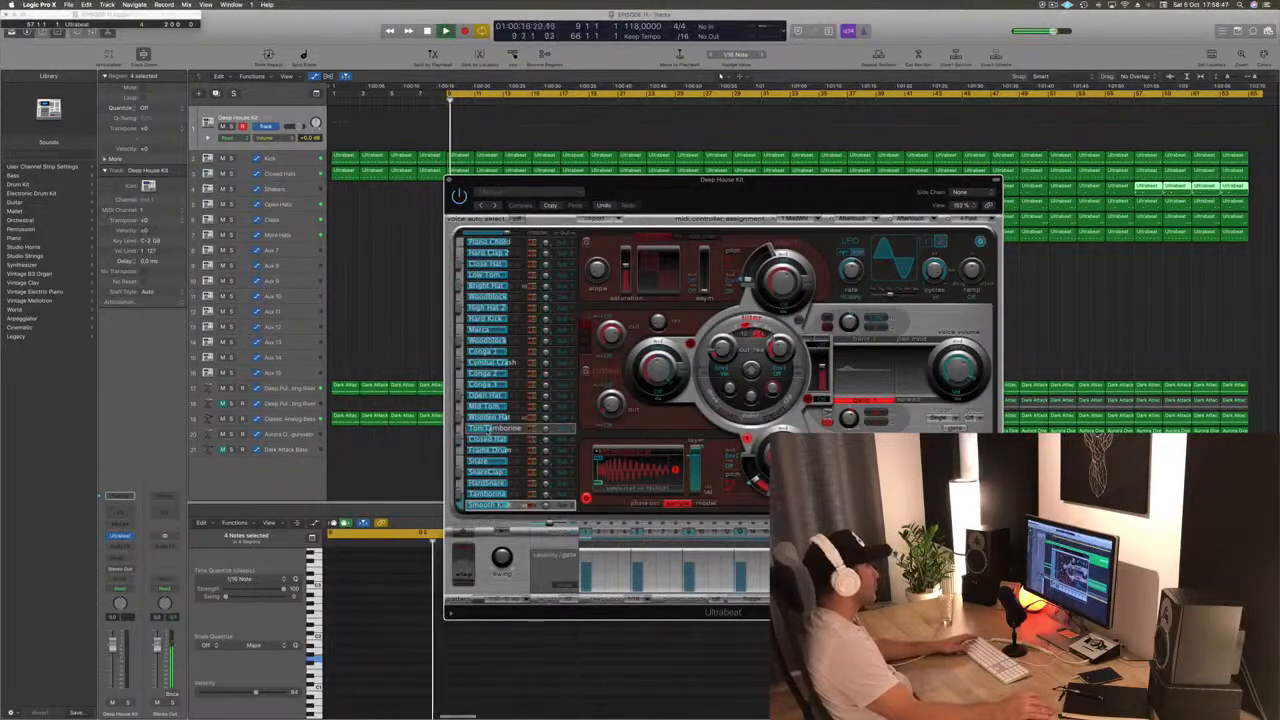
Close the Ultrabeat window and hide the Piano Roll and the Mixer
drag(731, 190, 652, 170)
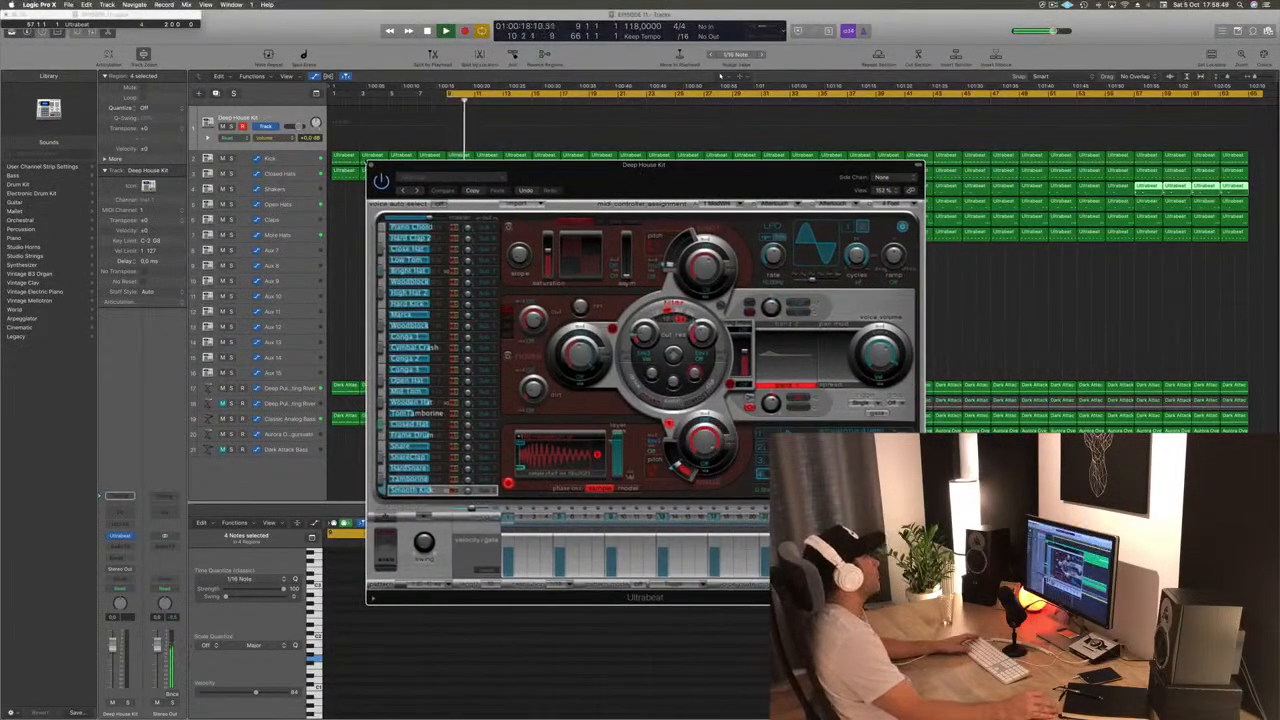
click(372, 166)
click(372, 291)
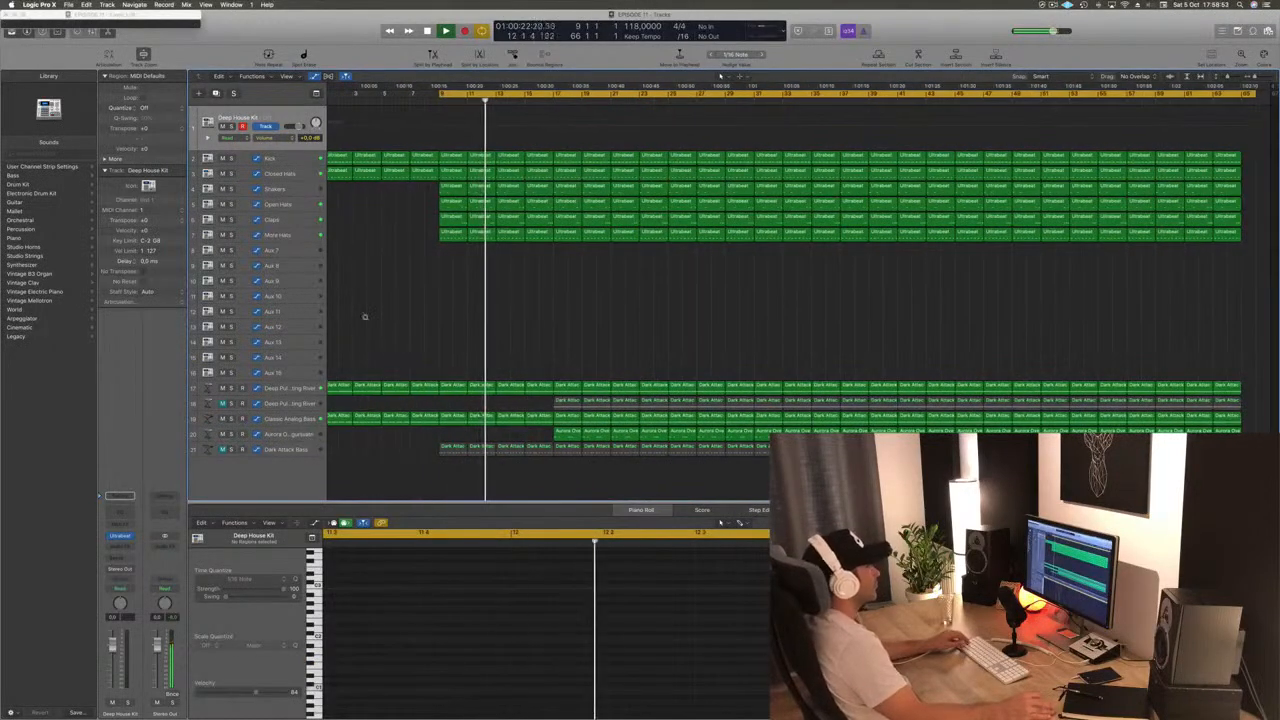
key(p)
key(x)
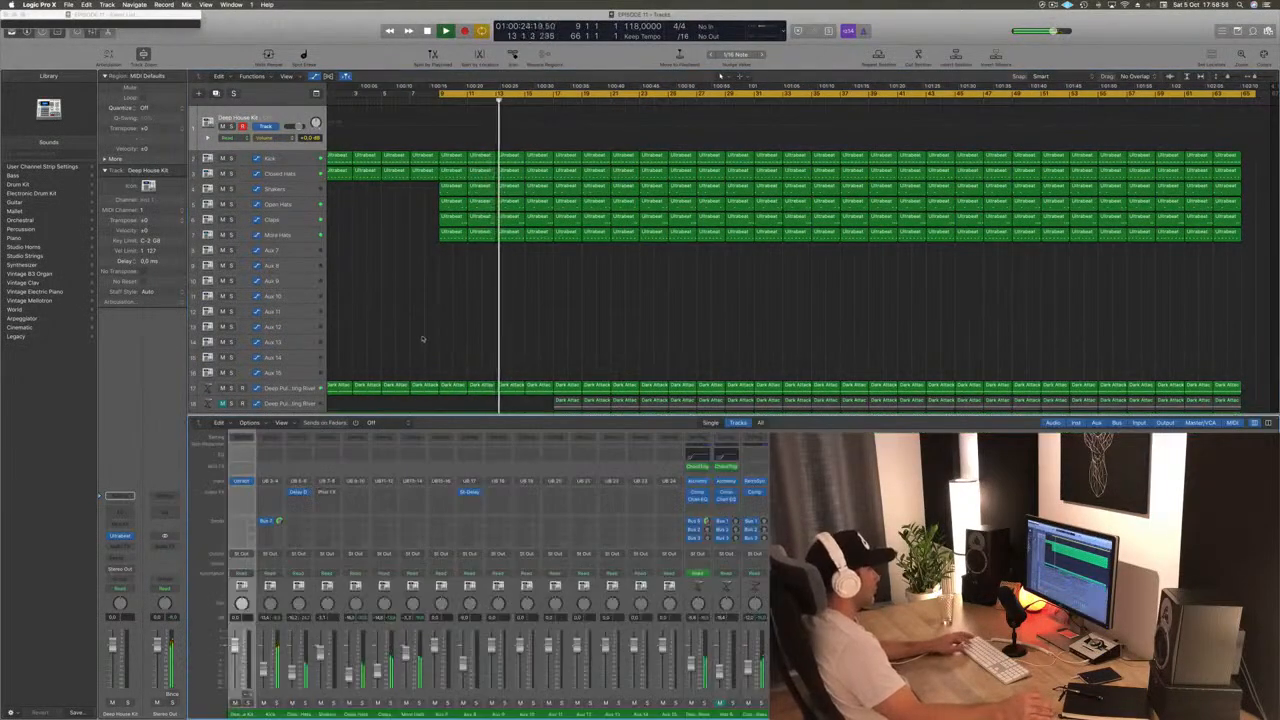
key(x)
Ramp the first Deep Pulsating River track's cutoff automation from bar 9 up to about 82% just before bar 17
scroll(434, 348, up, 4)
key(space)
click(289, 443)
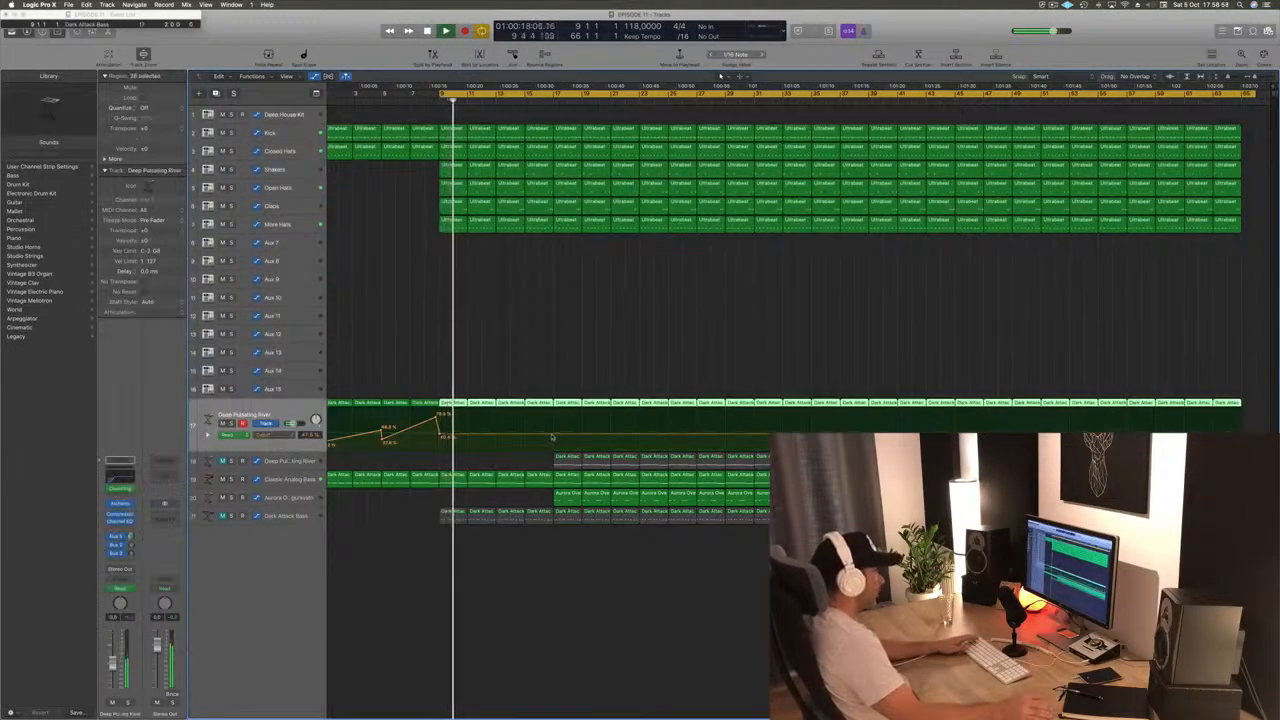
drag(551, 437, 552, 413)
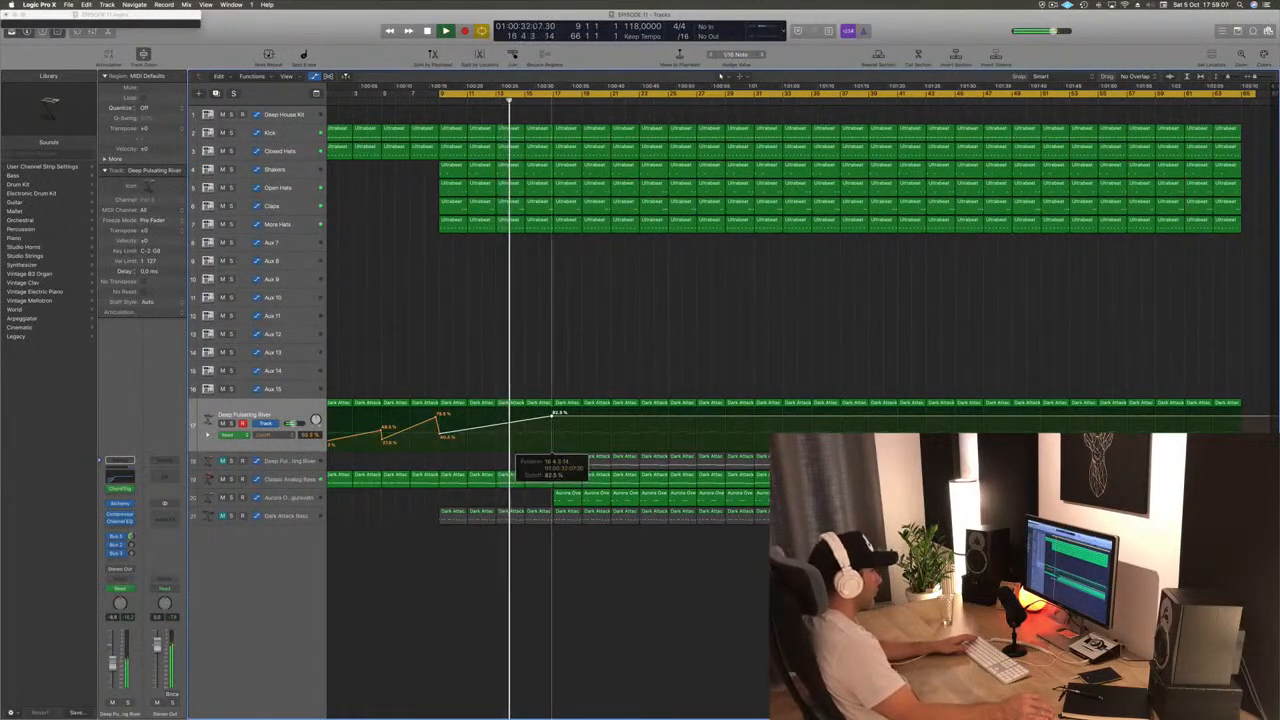
Delete the first four Aurora regions, covering bars 17 to 24
drag(498, 500, 661, 499)
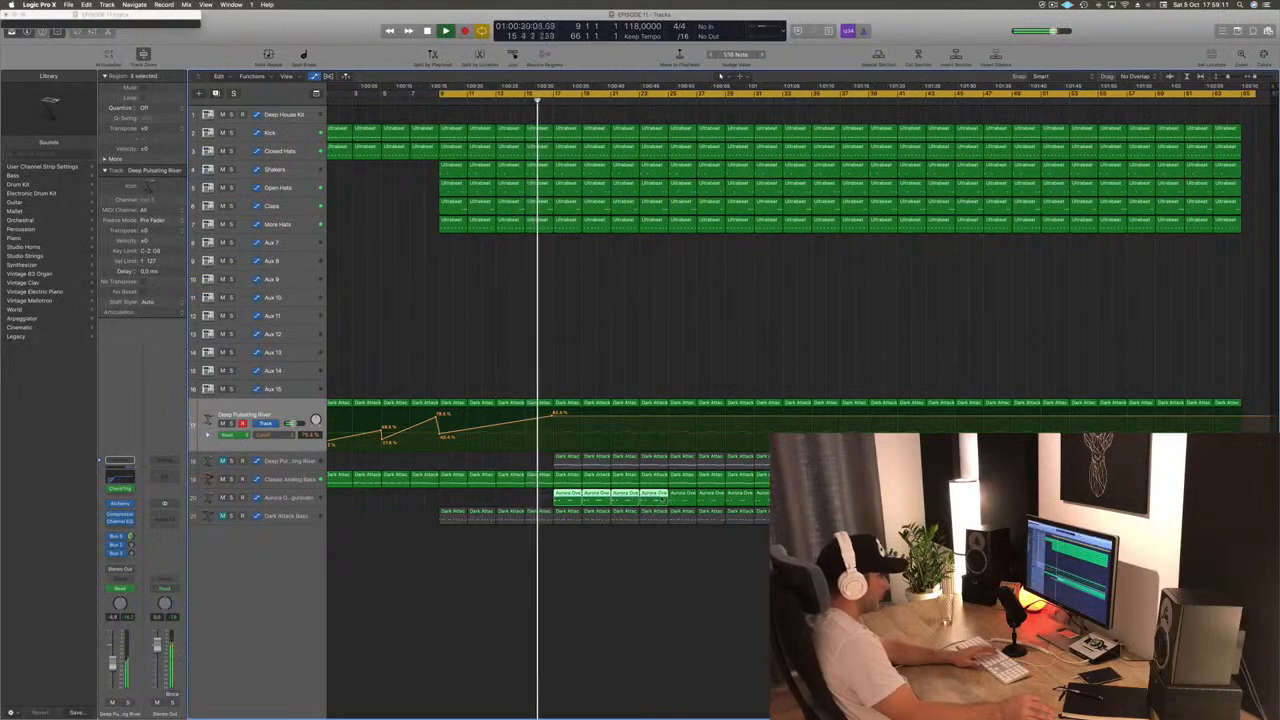
key(Delete)
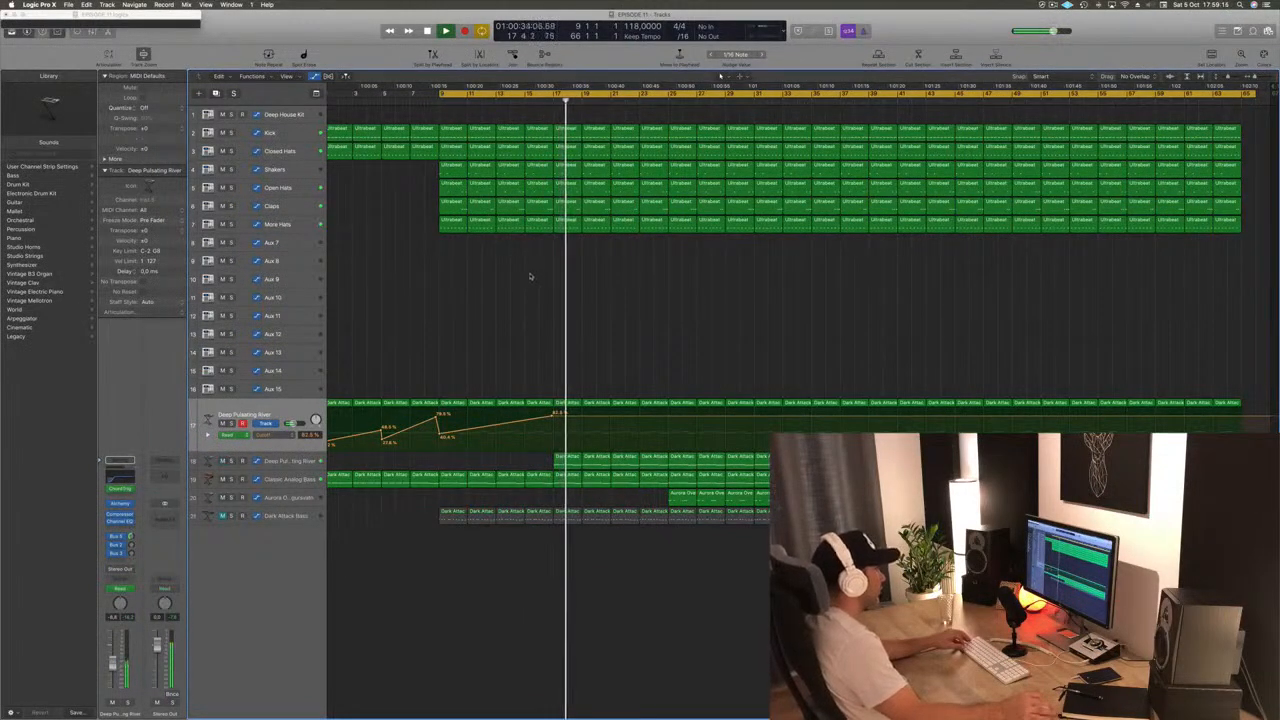
Solo the second Deep Pulsating River track to hear its entry at bar 17, and unsolo it
click(280, 462)
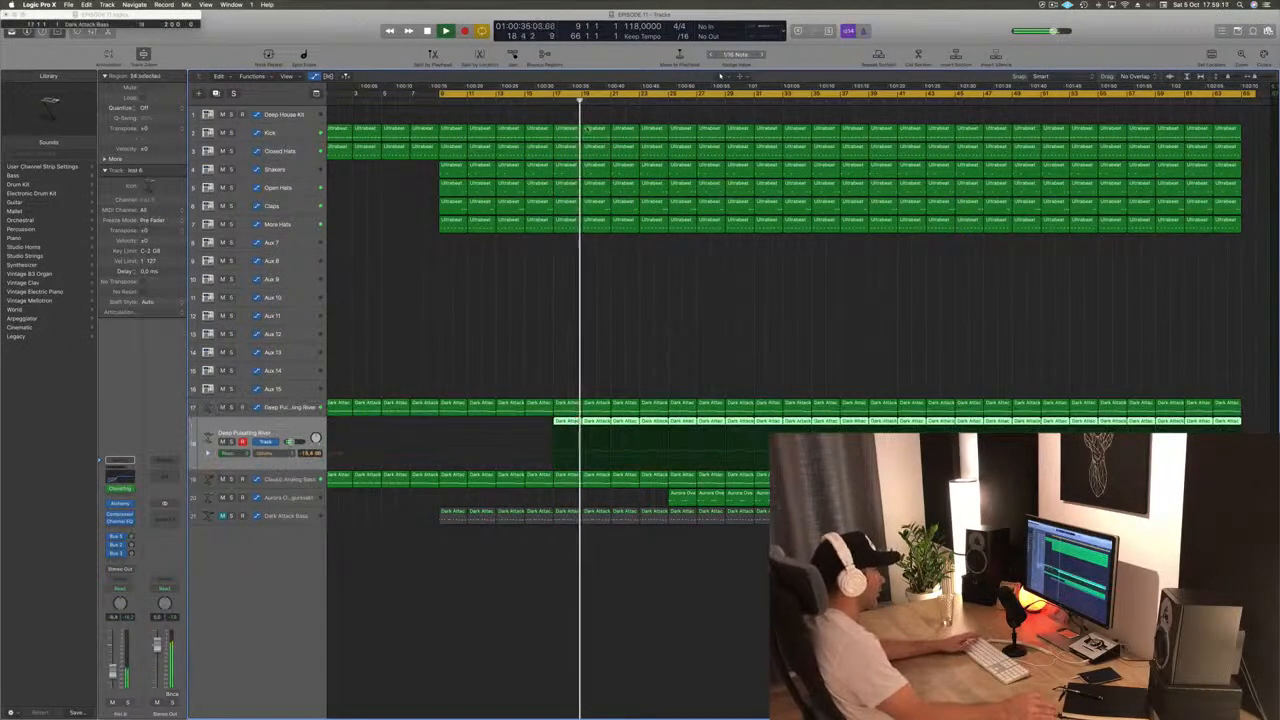
click(540, 102)
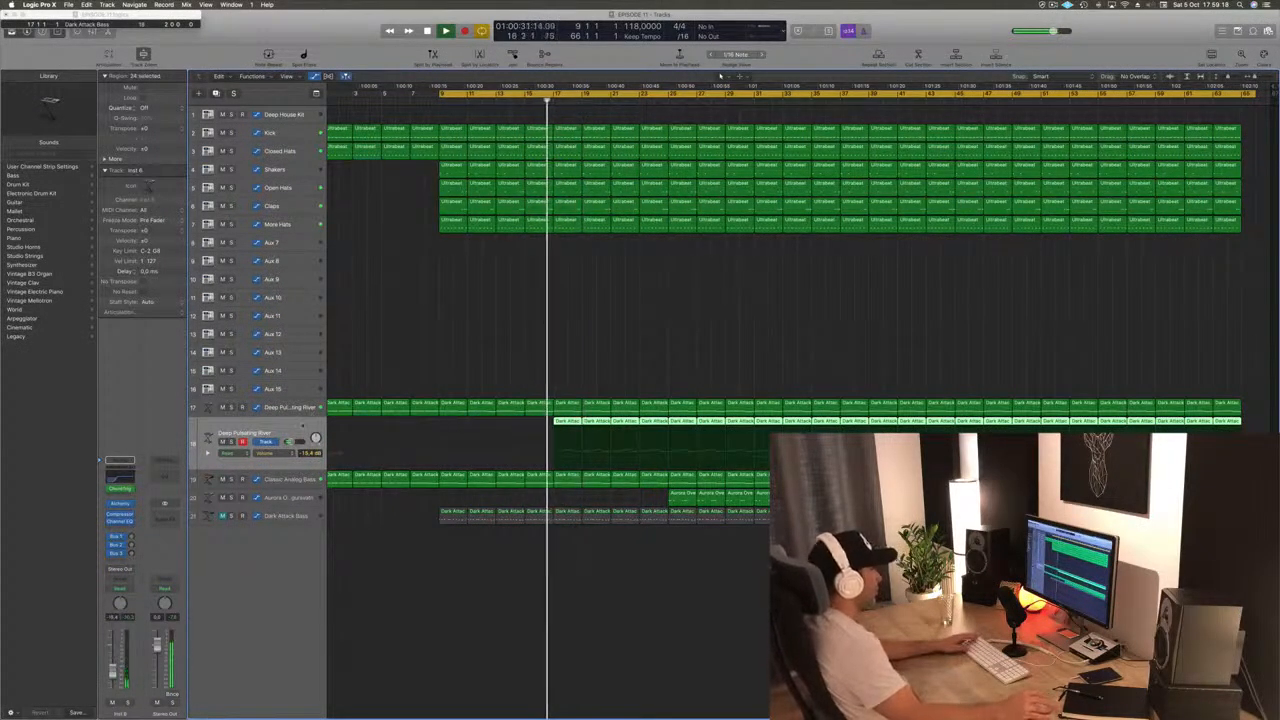
key(s)
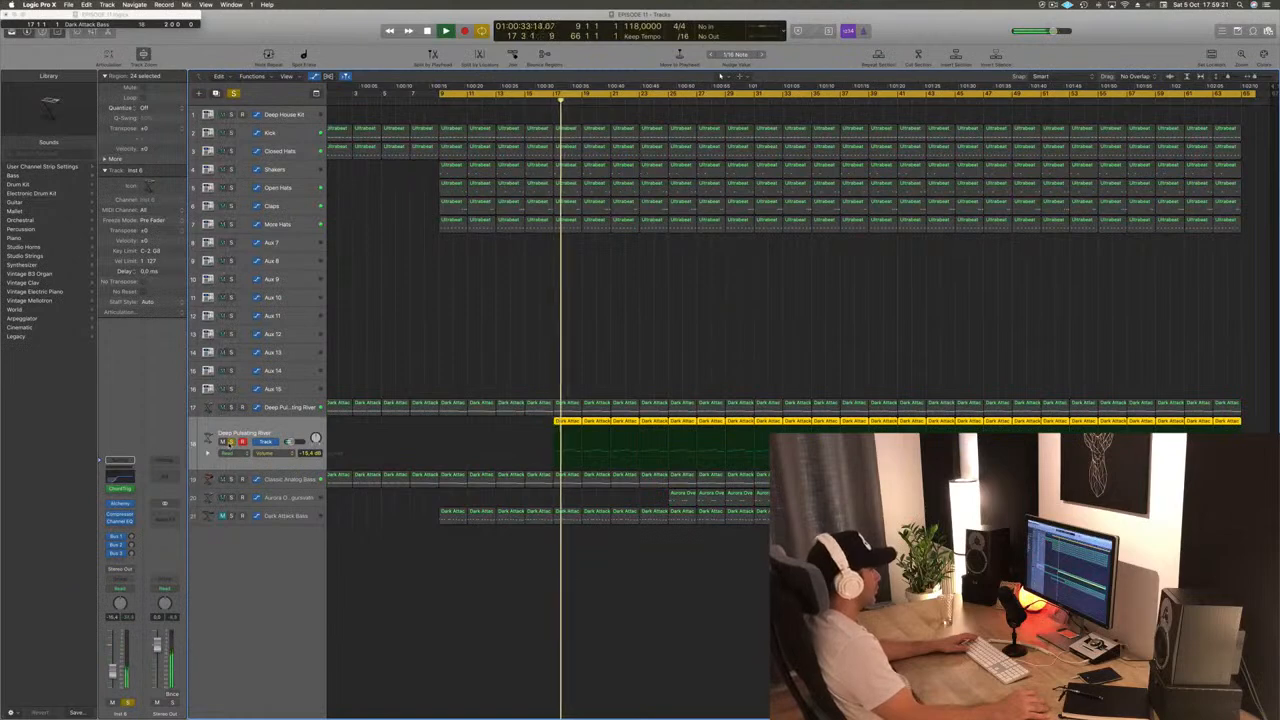
click(230, 442)
Lower the low-cut frequency in the second Deep Pulsating River track's Channel EQ to 164 Hz and close the EQ
click(121, 477)
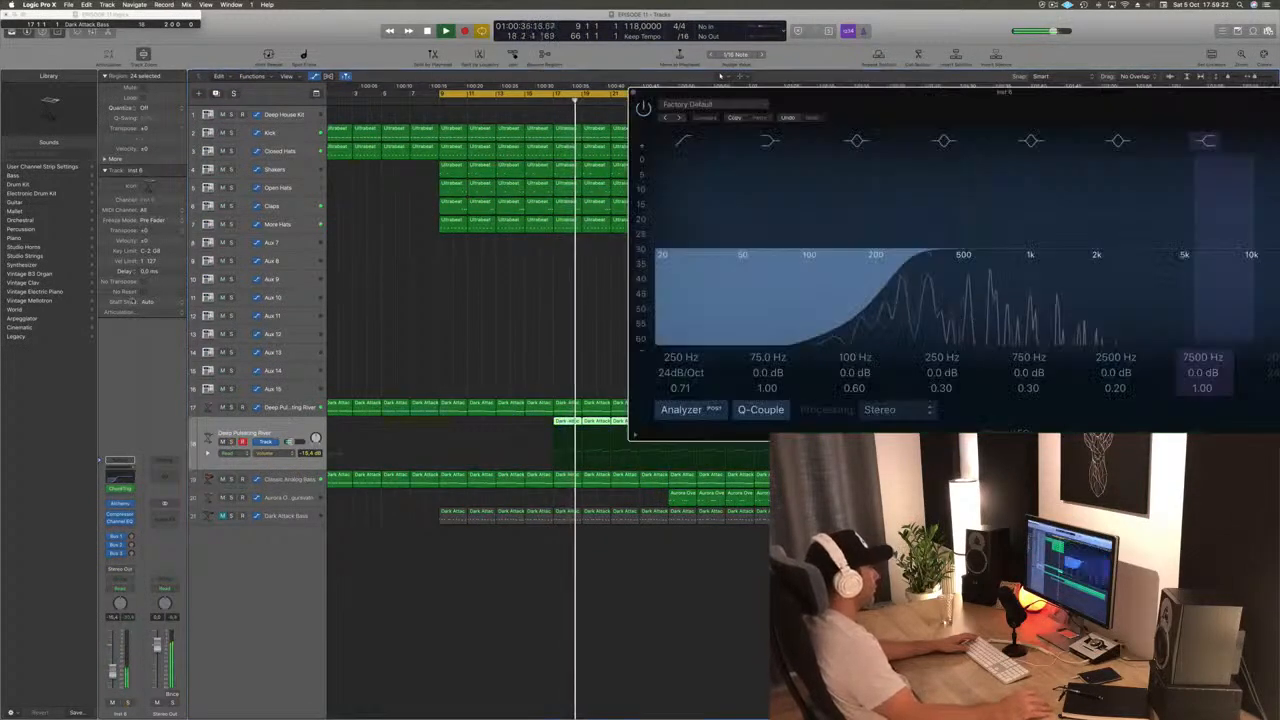
drag(896, 272, 855, 275)
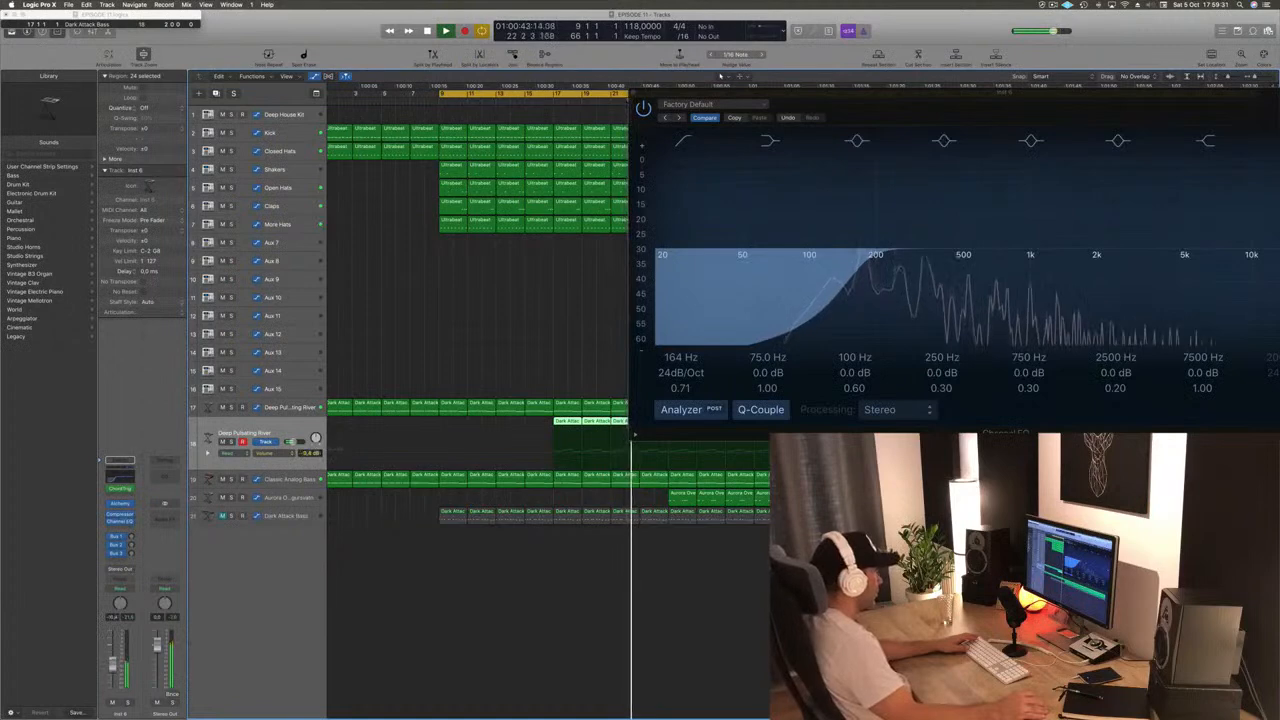
drag(983, 112, 407, 331)
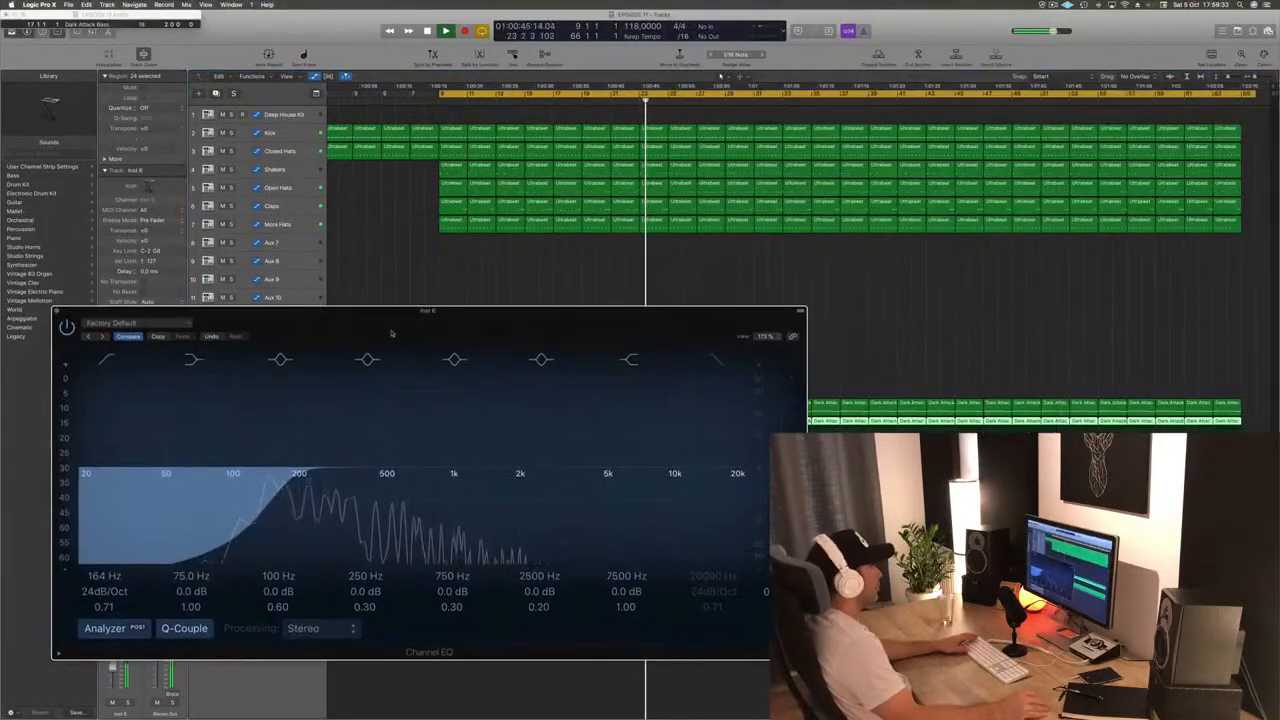
click(57, 311)
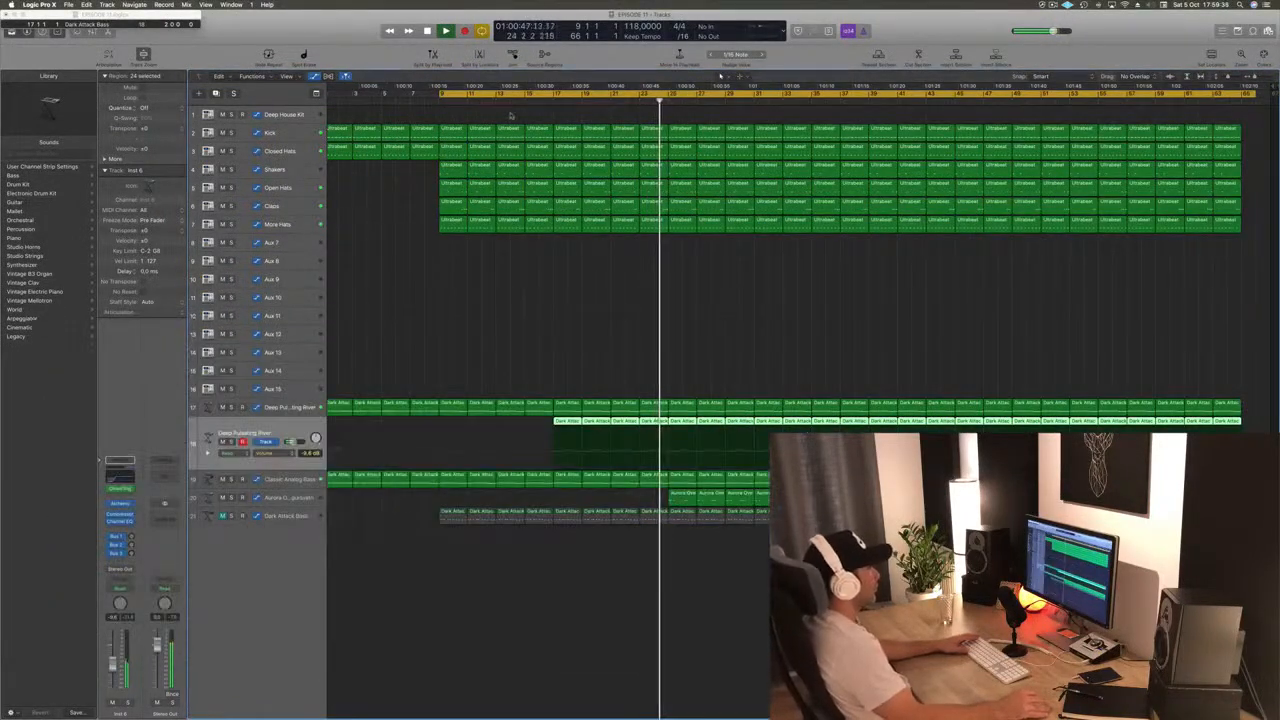
Drop the first Deep Pulsating River track's cutoff automation to about 53% right at the bar 17 transition
drag(540, 97, 540, 103)
click(554, 101)
click(280, 408)
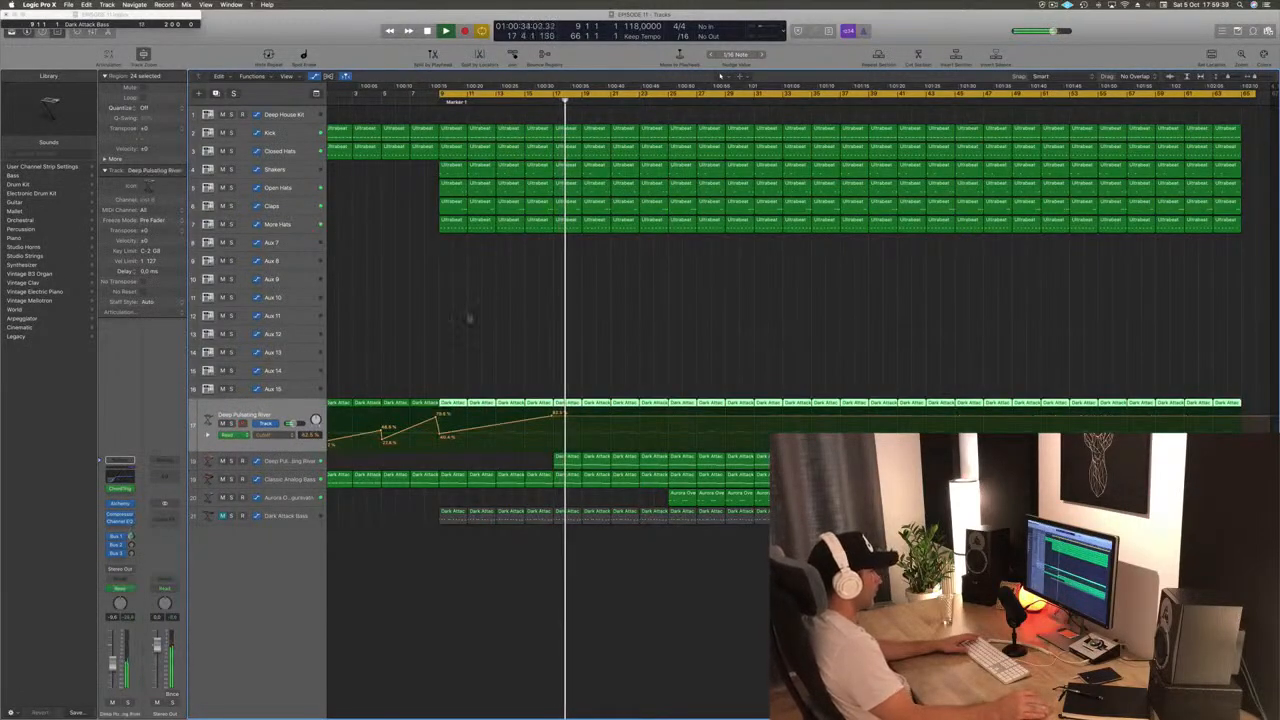
click(557, 417)
drag(557, 417, 554, 430)
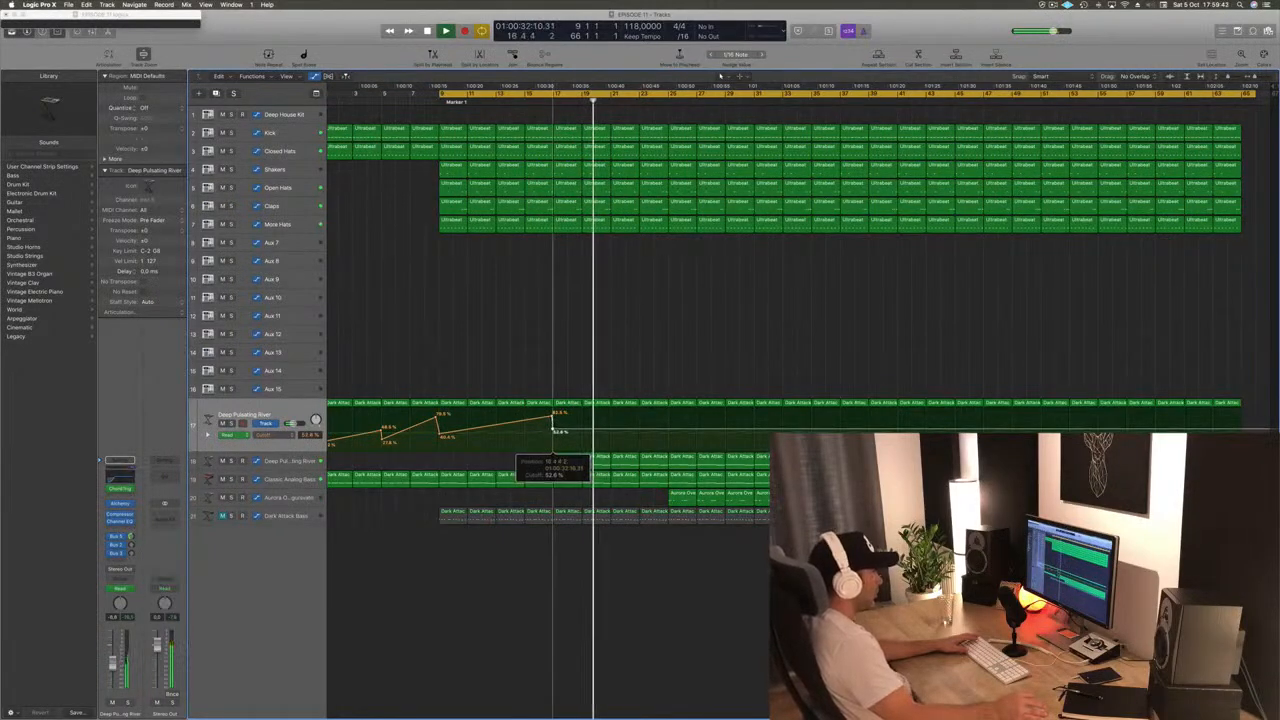
Replay the transition into bar 17 several times to check the cutoff drop
click(579, 102)
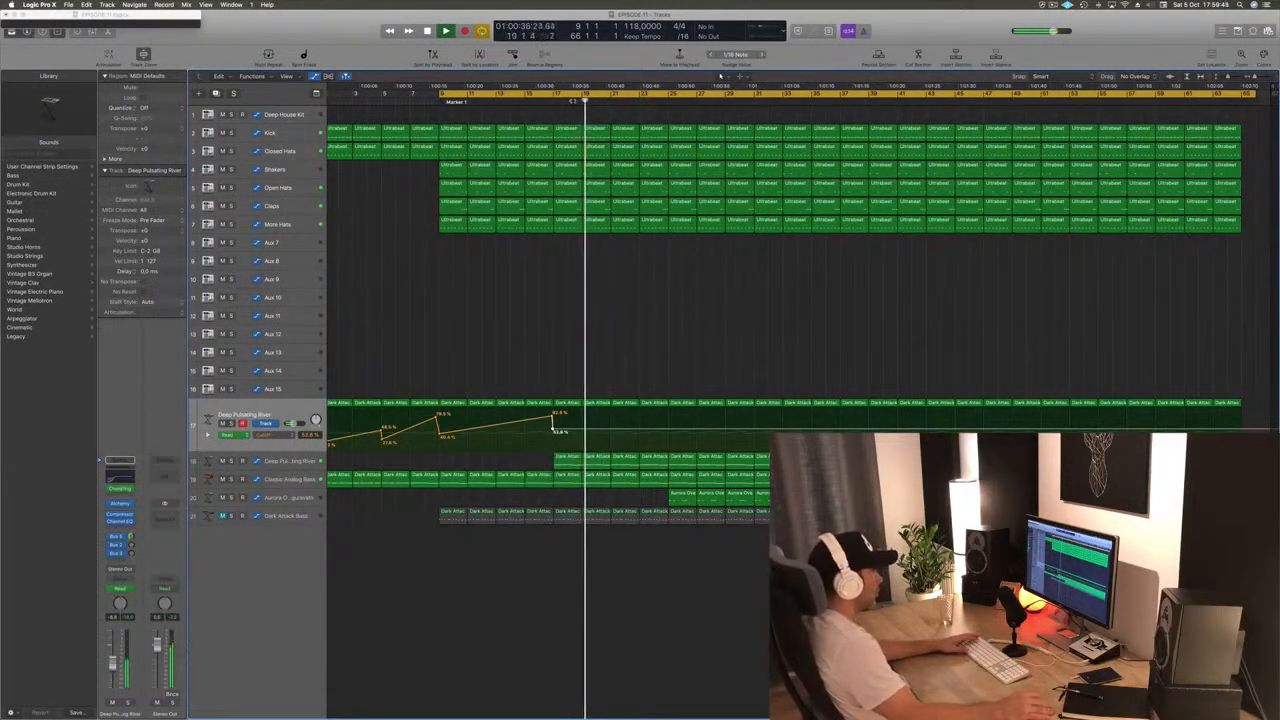
click(552, 102)
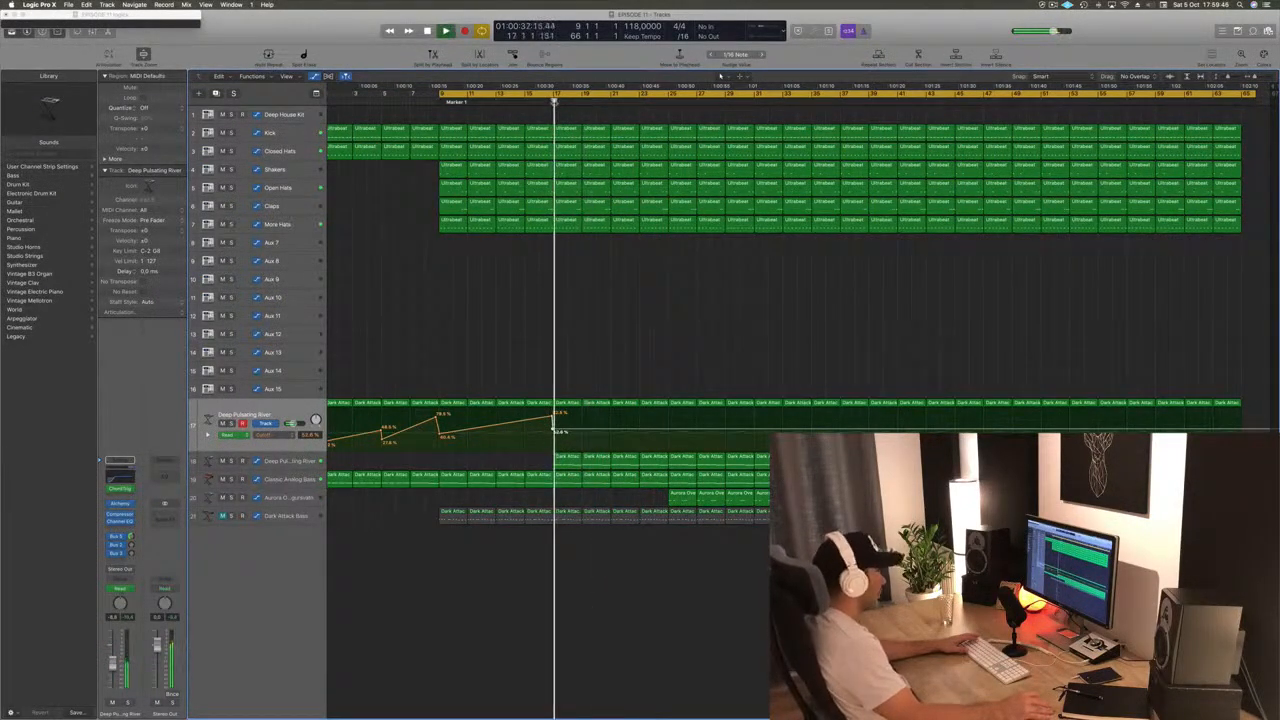
click(540, 102)
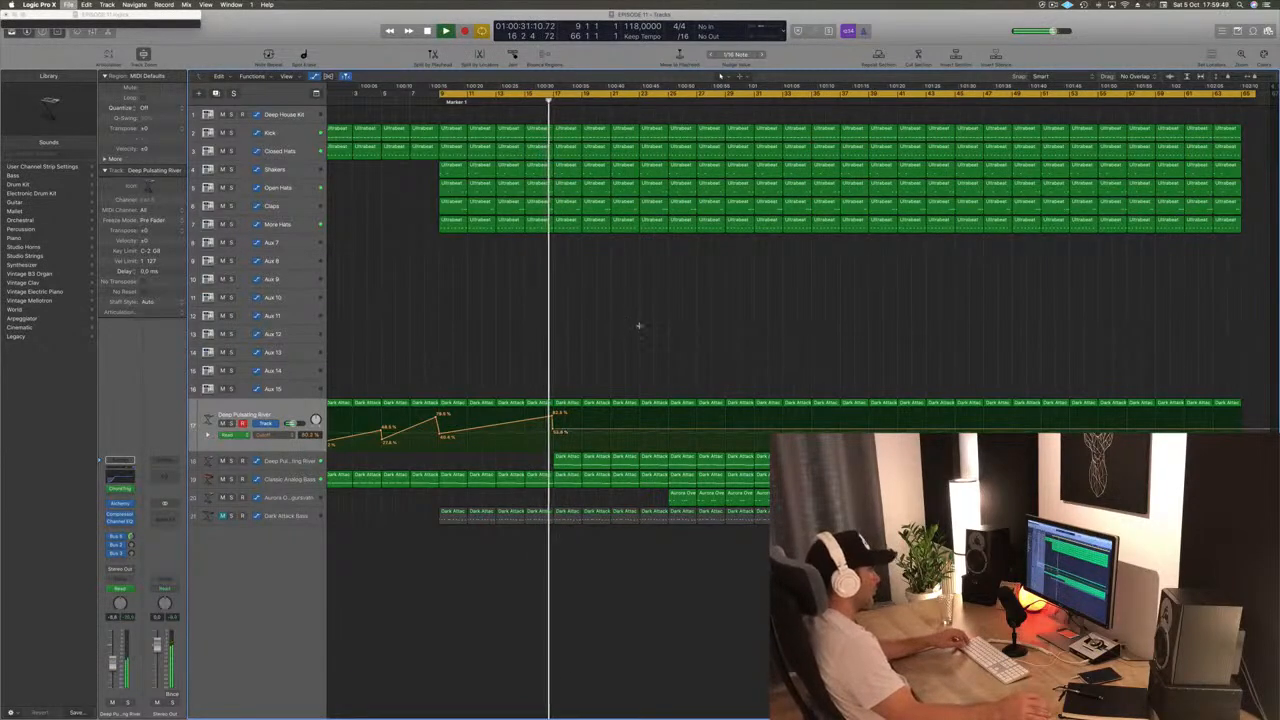
key(super+Right)
key(super+Left)
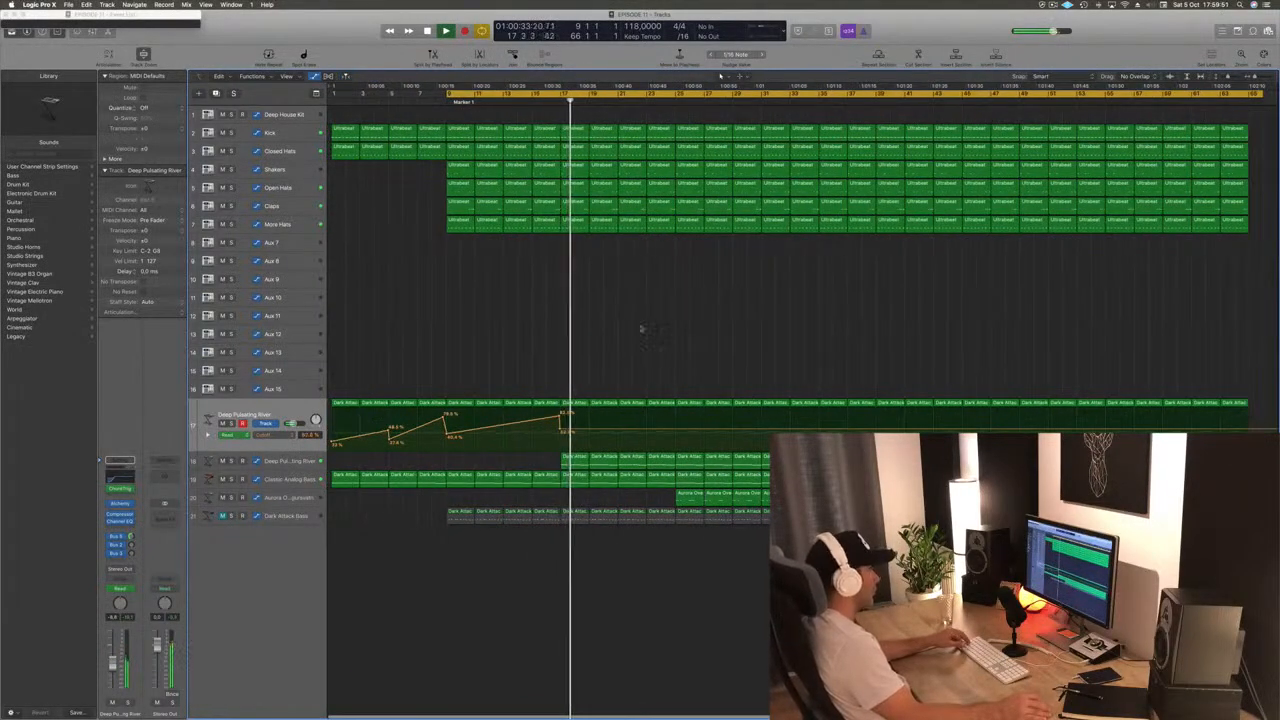
Reroute the second Deep Pulsating River track's first send from Bus 1 to Bus 5 and set its level
click(278, 462)
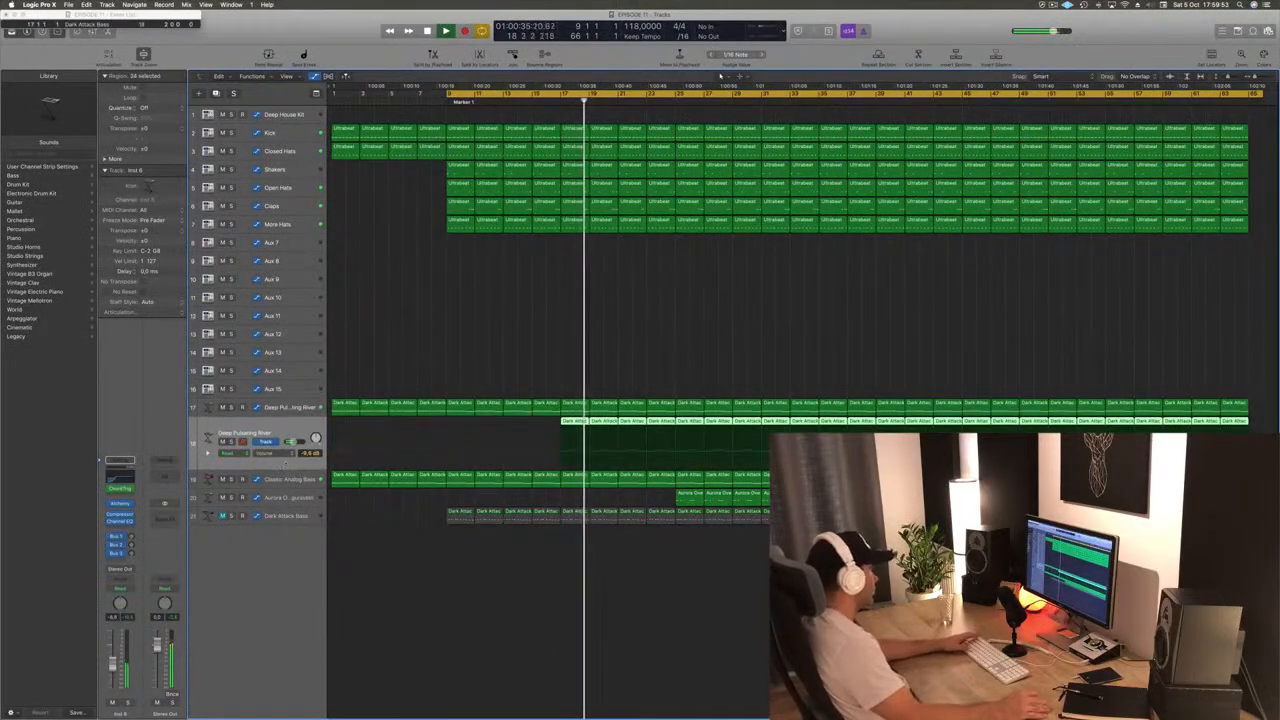
click(128, 539)
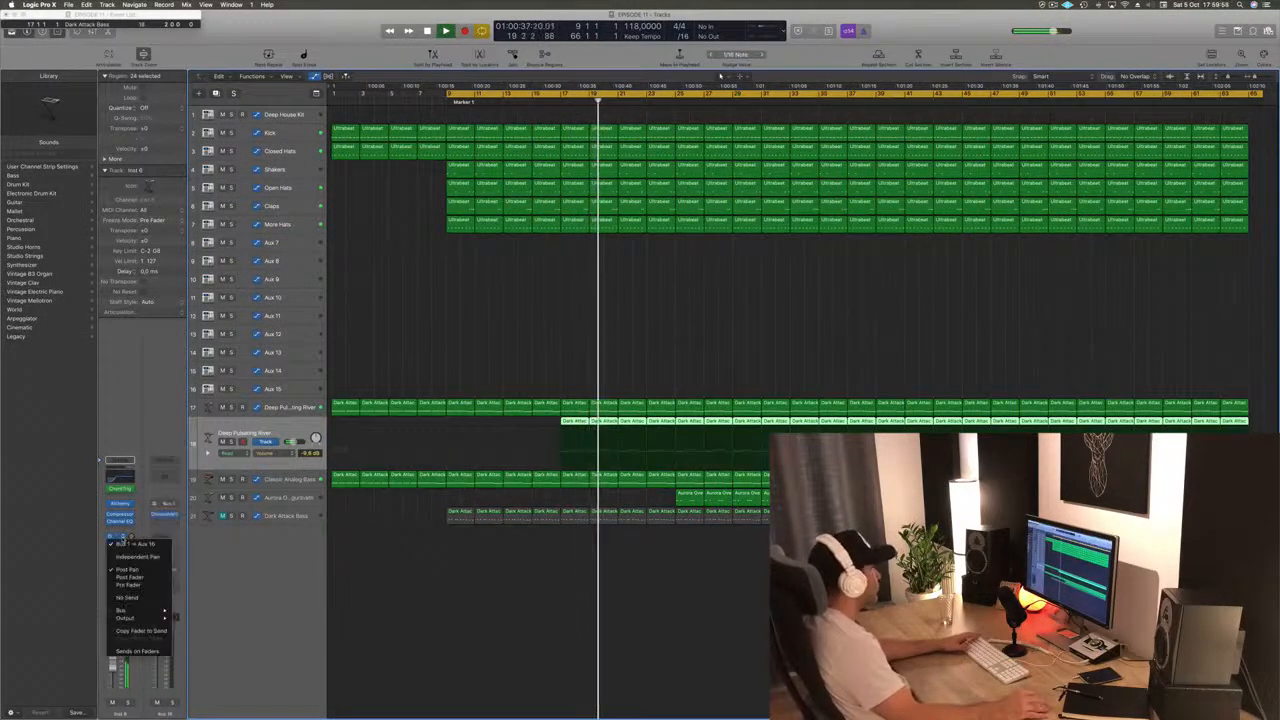
mouse_move(158, 609)
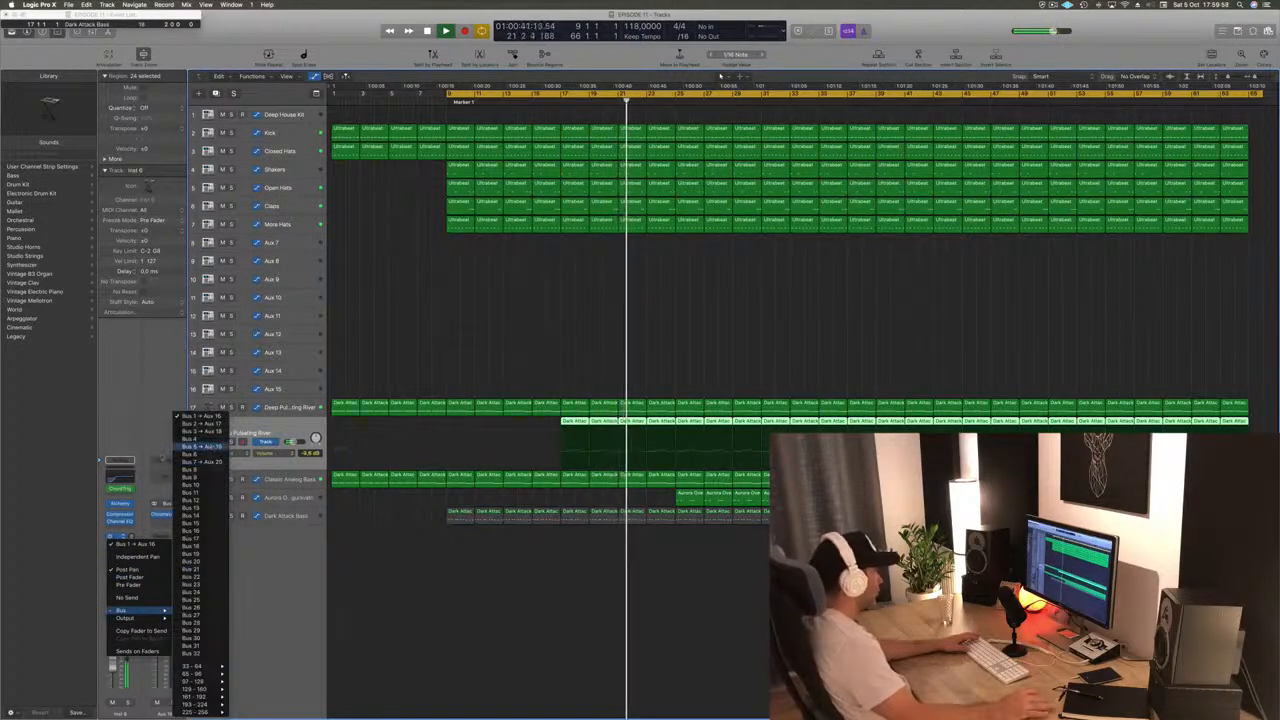
click(213, 447)
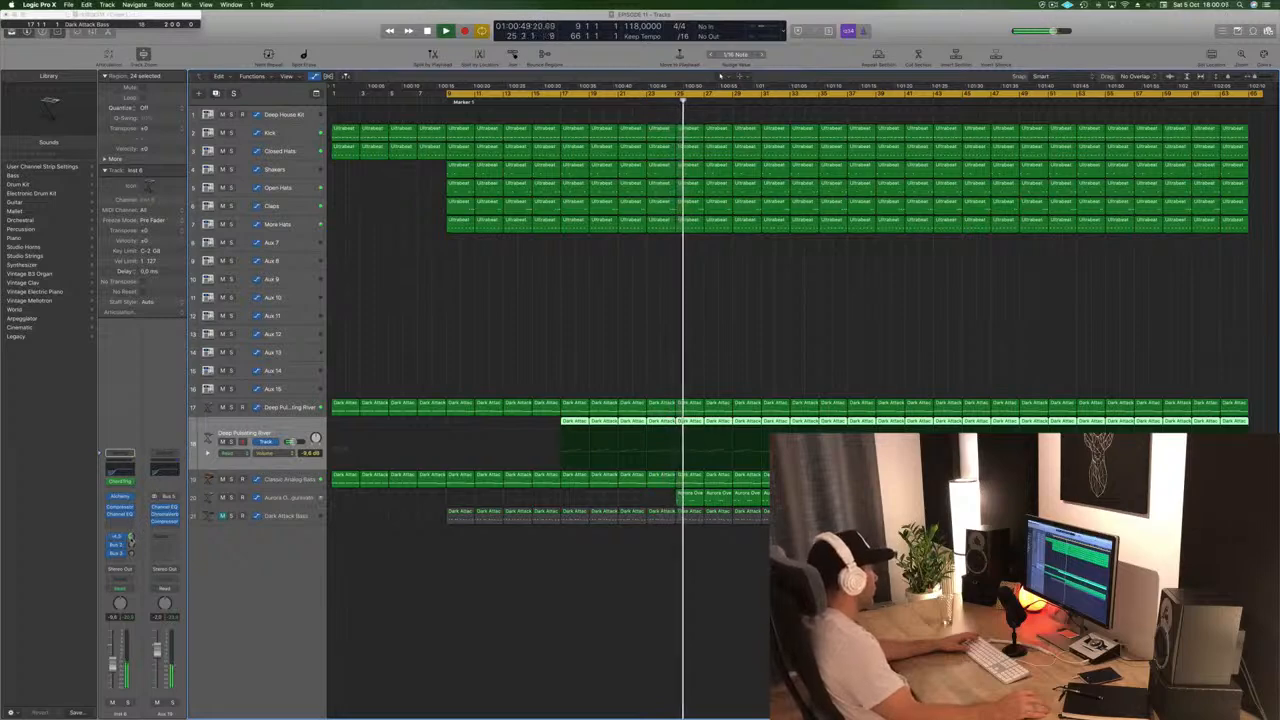
click(605, 500)
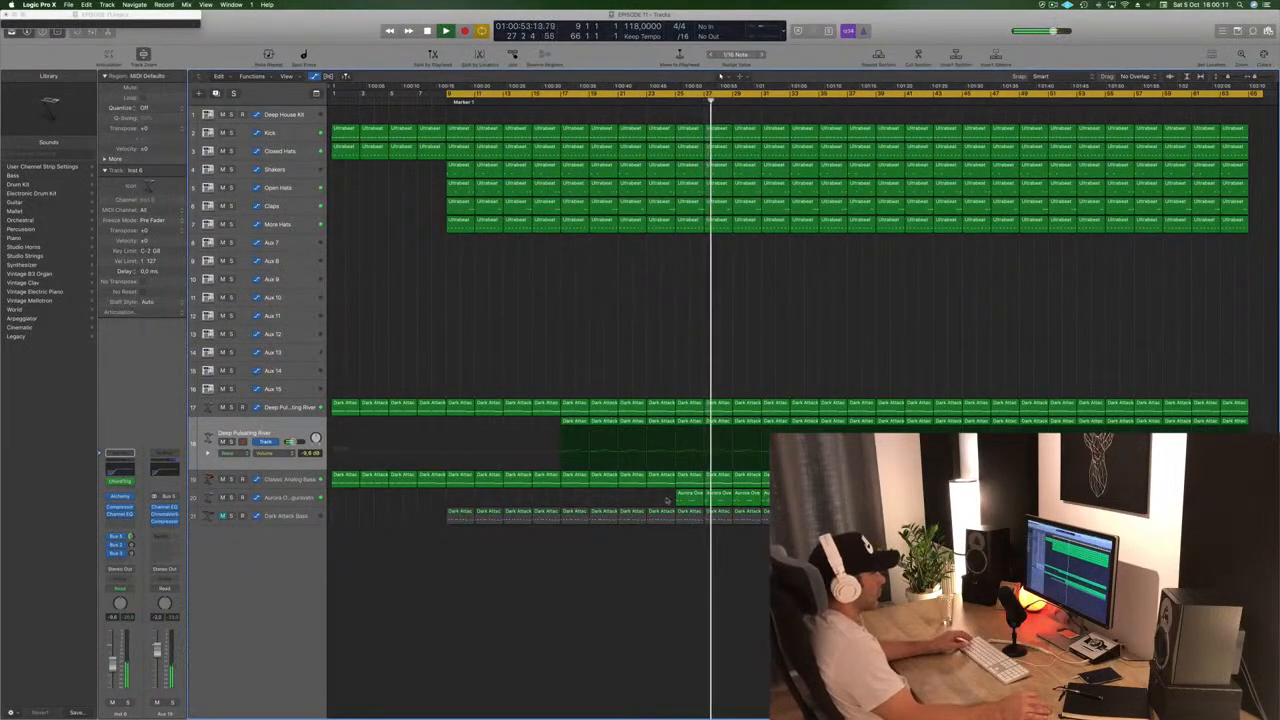
Delete the Aurora track's regions starting at bar 25 and running up to the section at bar 33
click(668, 500)
key(Delete)
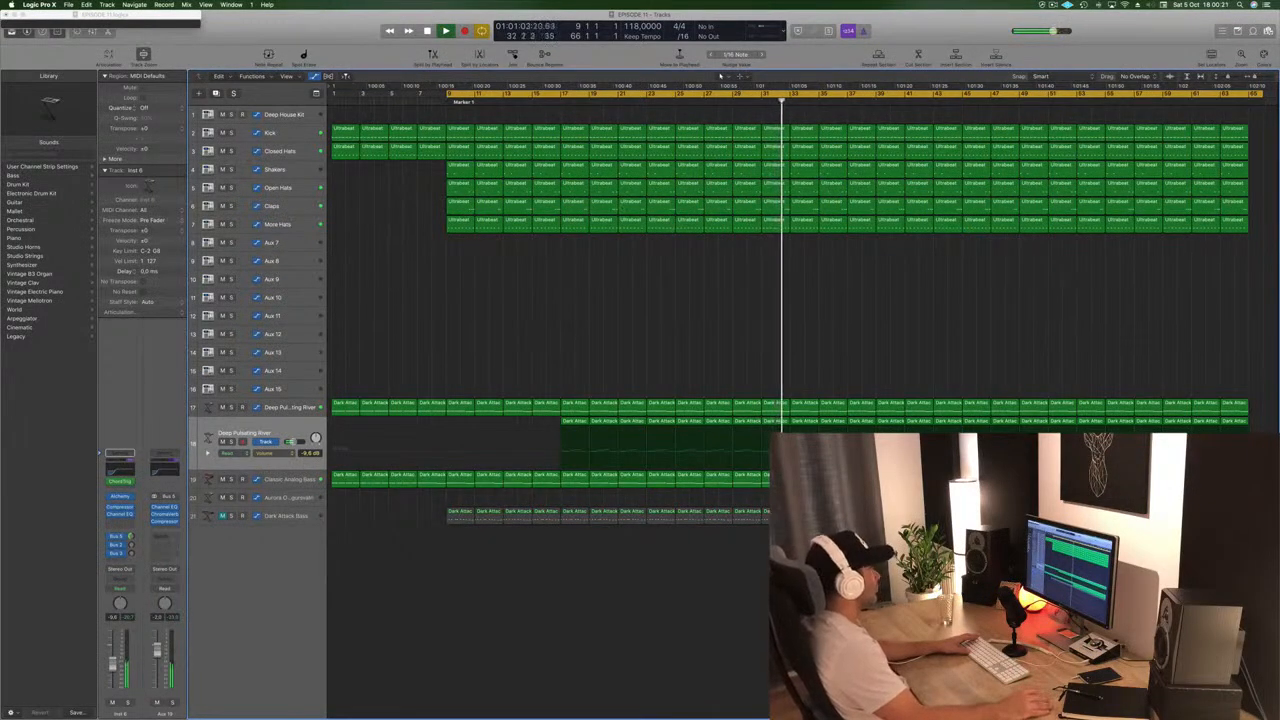
Open the Deep House Kit's Ultrabeat, look through its voices including Tom Tamborine, and close it
click(284, 115)
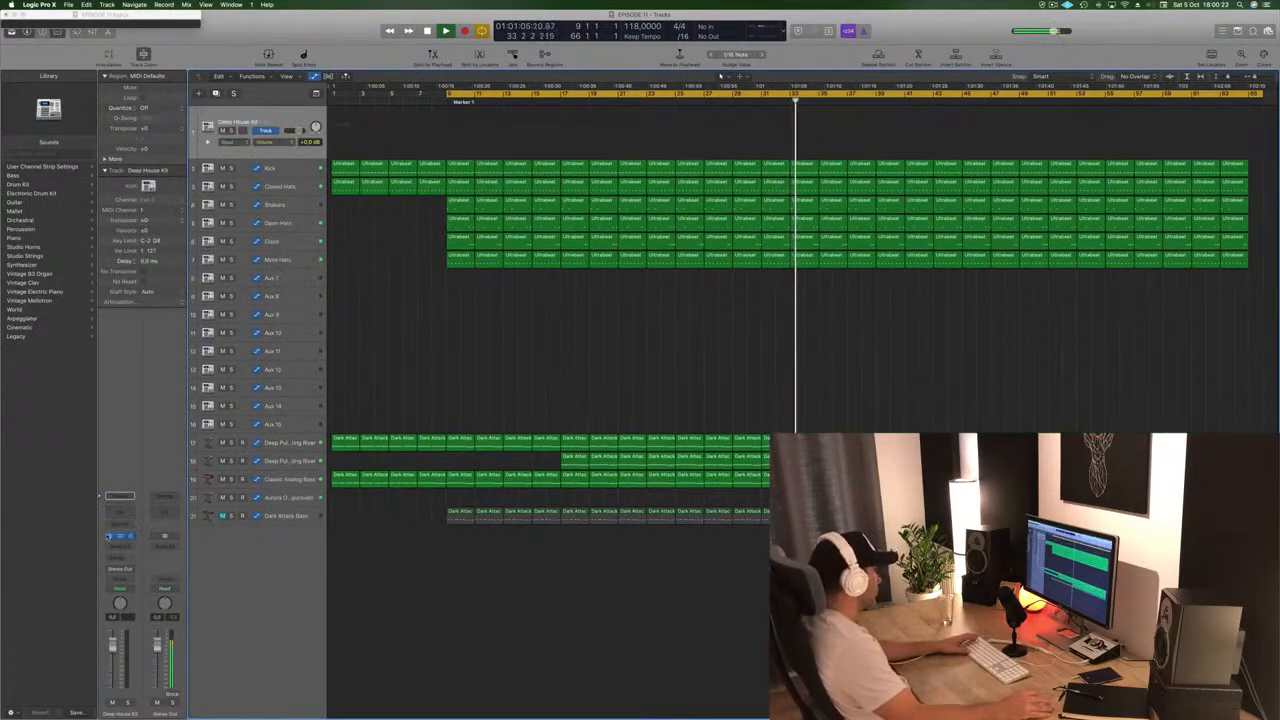
click(120, 536)
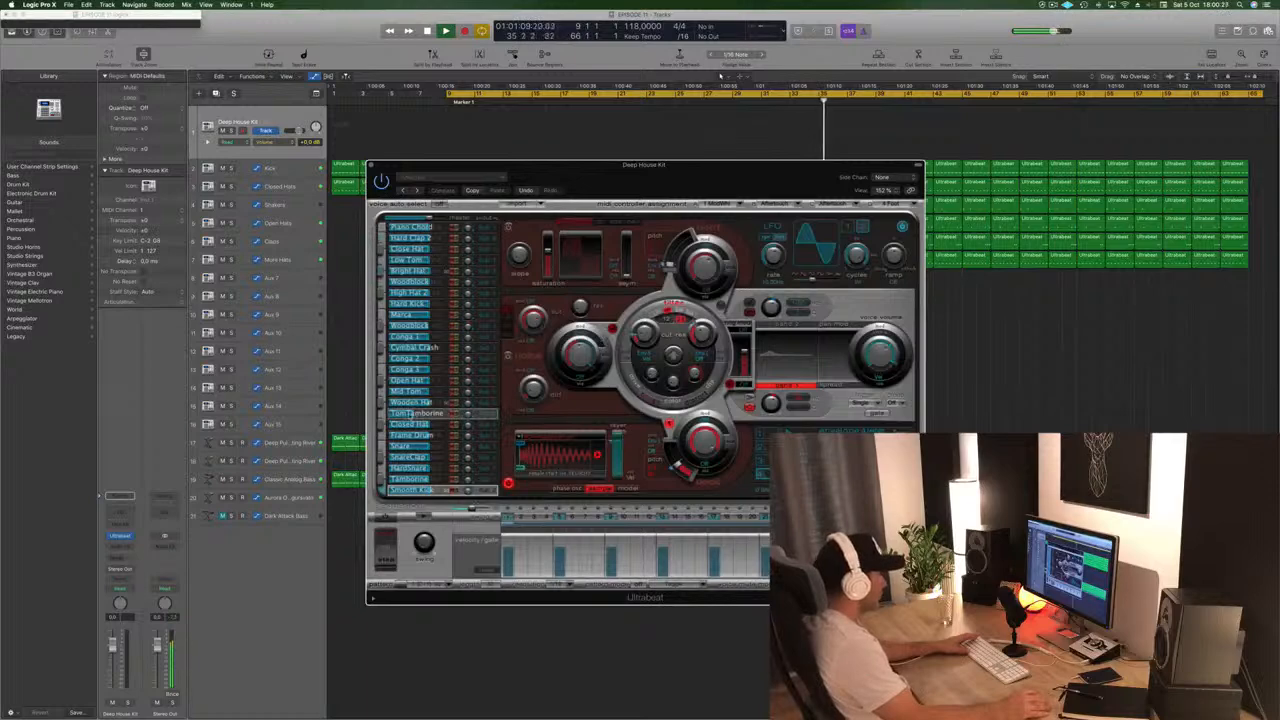
click(390, 414)
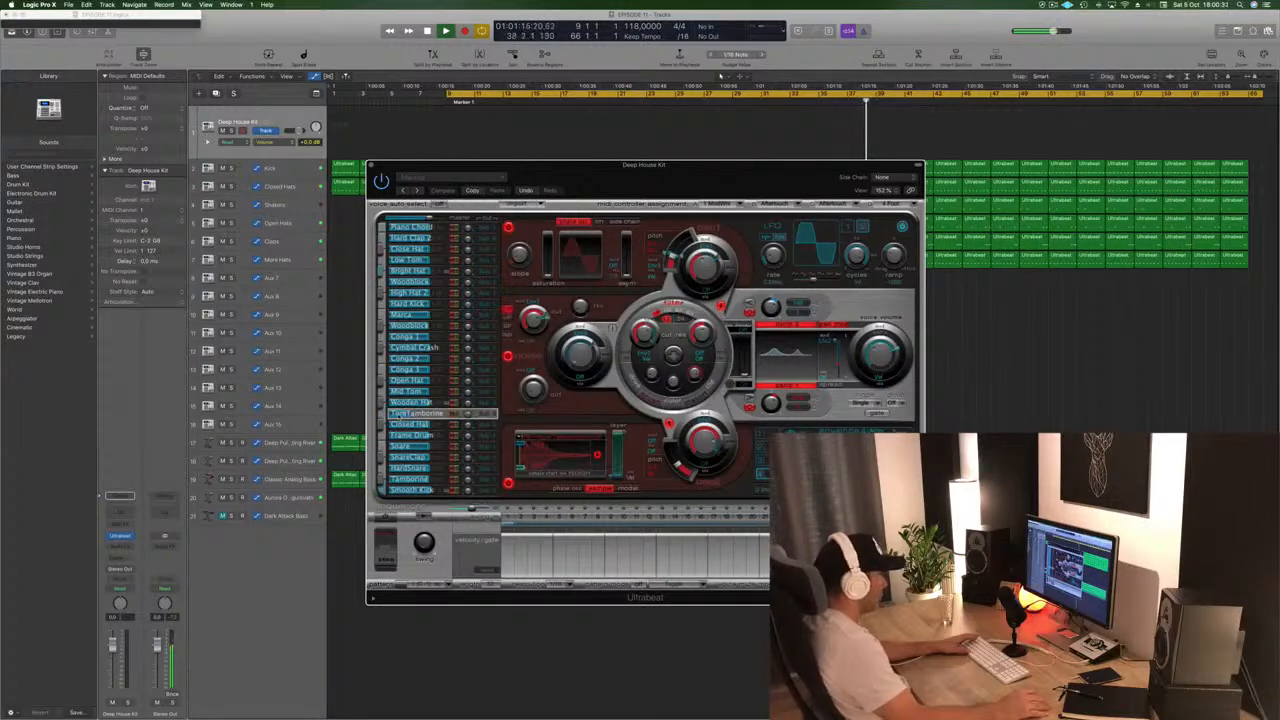
drag(698, 187, 932, 170)
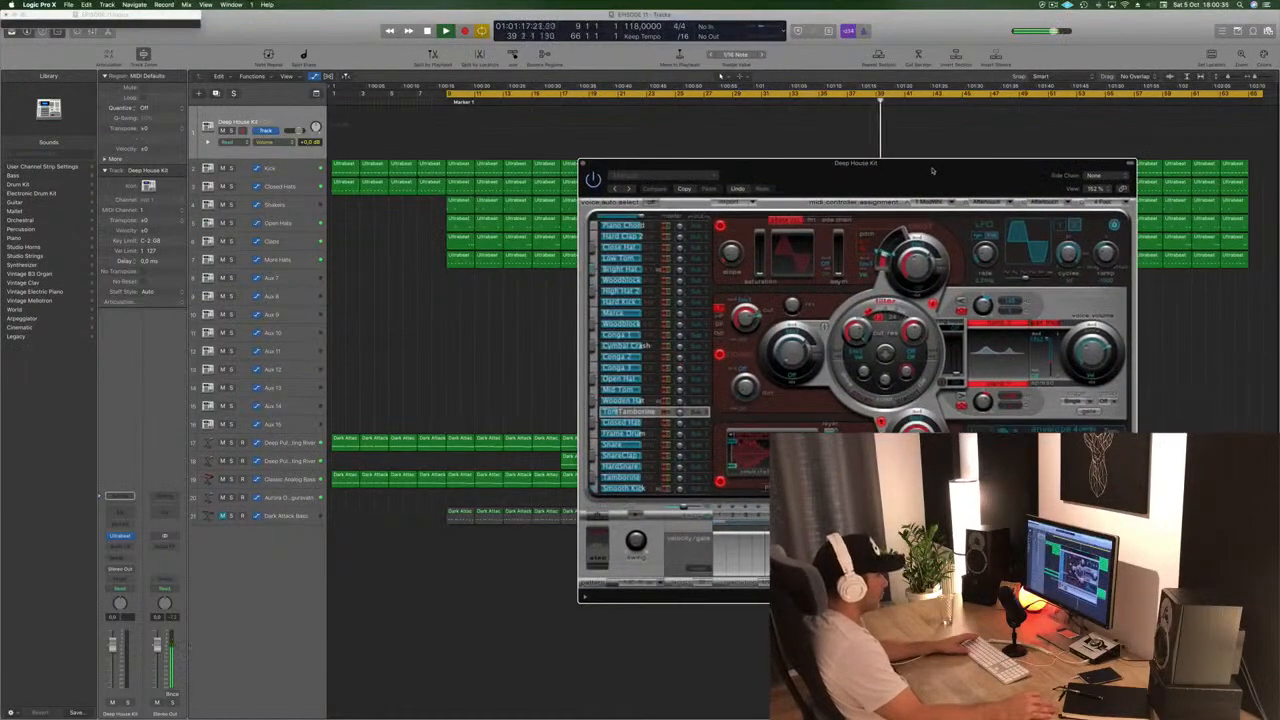
key(space)
drag(784, 169, 835, 171)
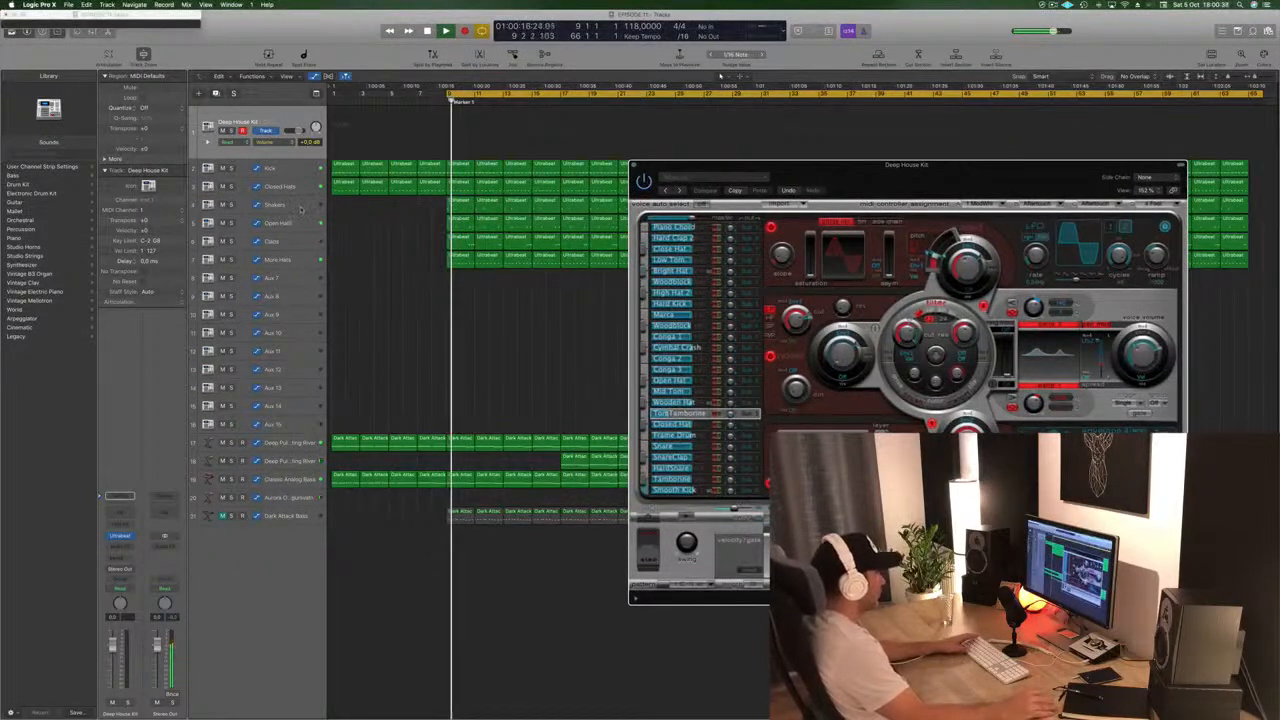
click(633, 165)
Play from around bar 17 and briefly solo the second Deep Pulsating River track to hear it alone
key(space)
key(space)
click(556, 101)
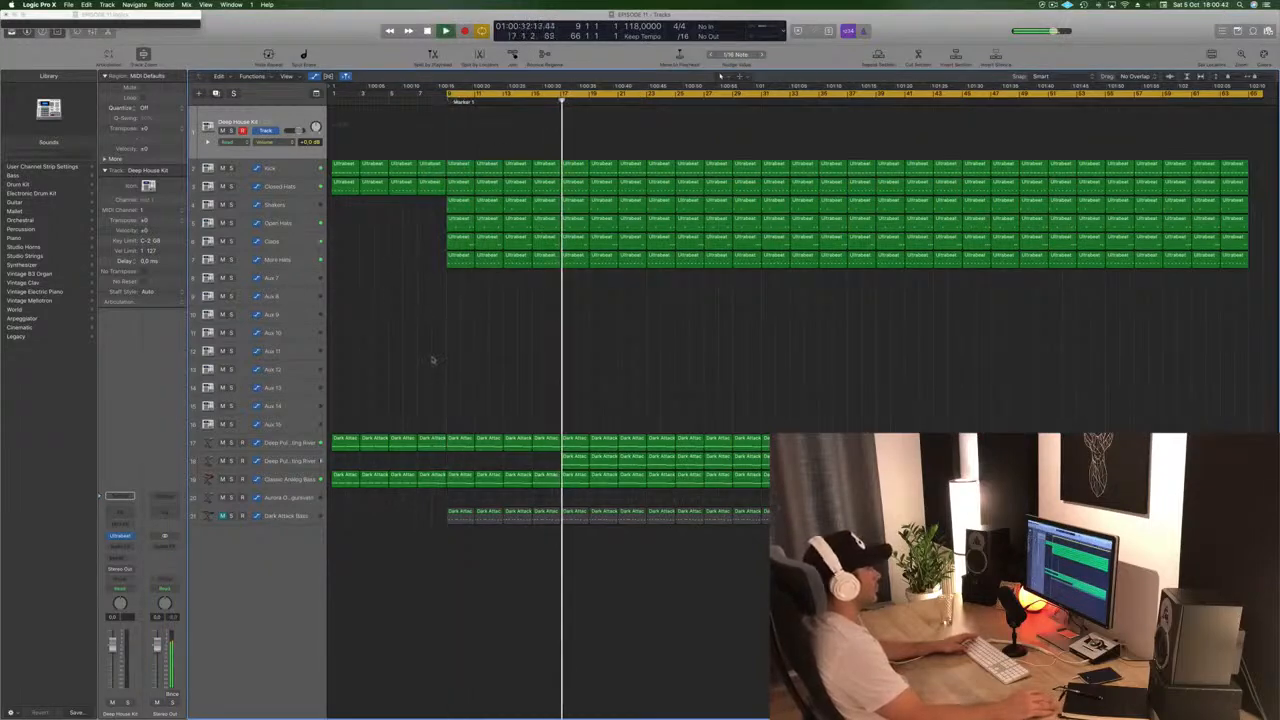
click(231, 461)
click(231, 461)
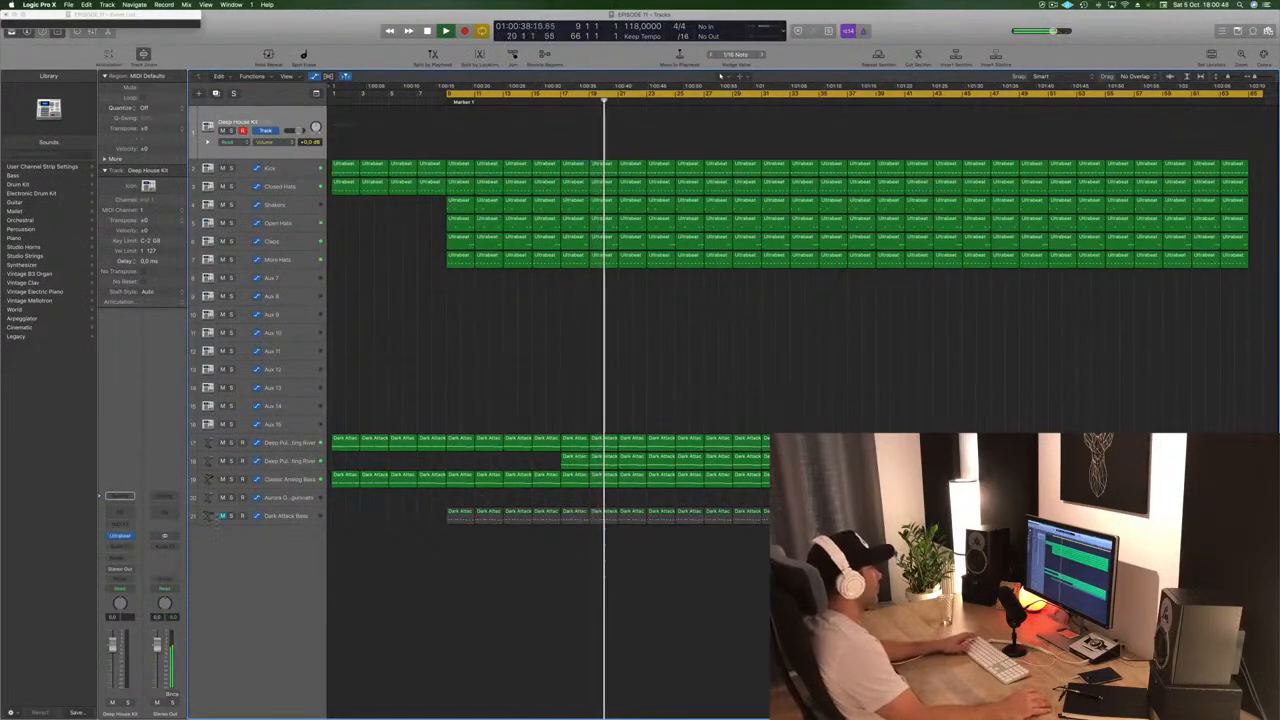
Briefly unmute Dark Attack Bass to hear it, and delete its regions between bars 9 and 33
click(222, 515)
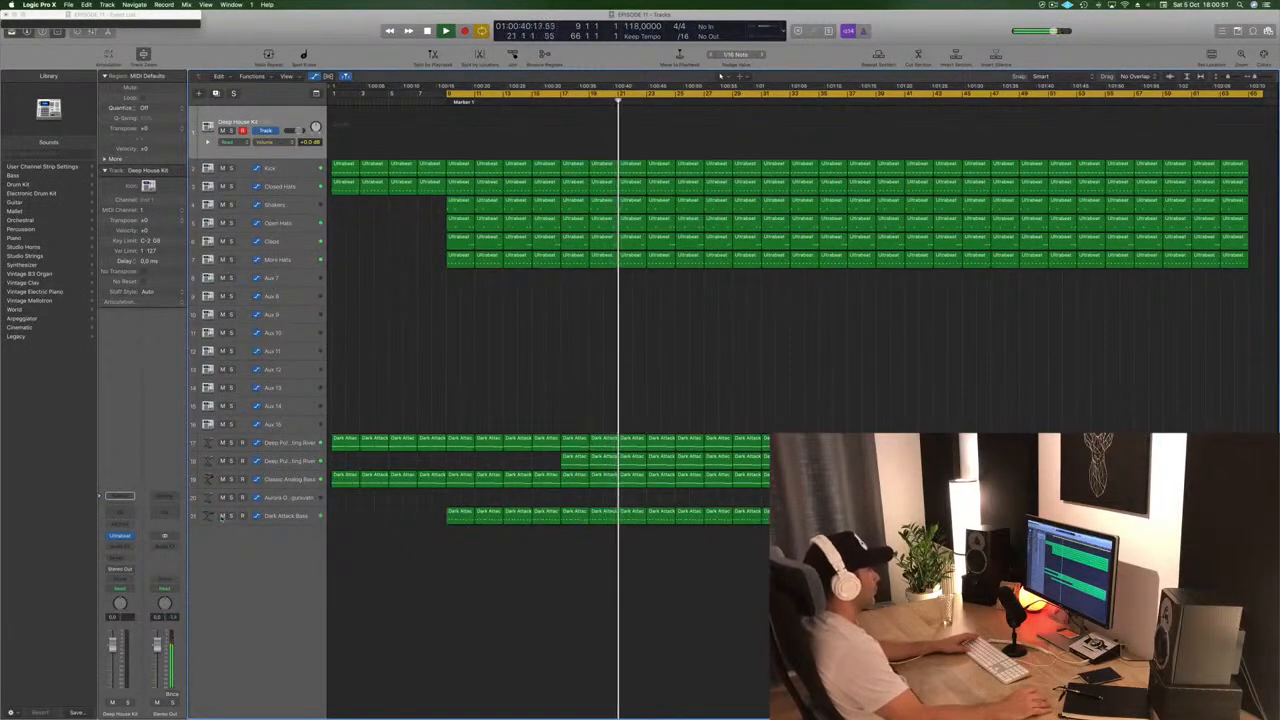
click(222, 515)
drag(407, 512, 754, 532)
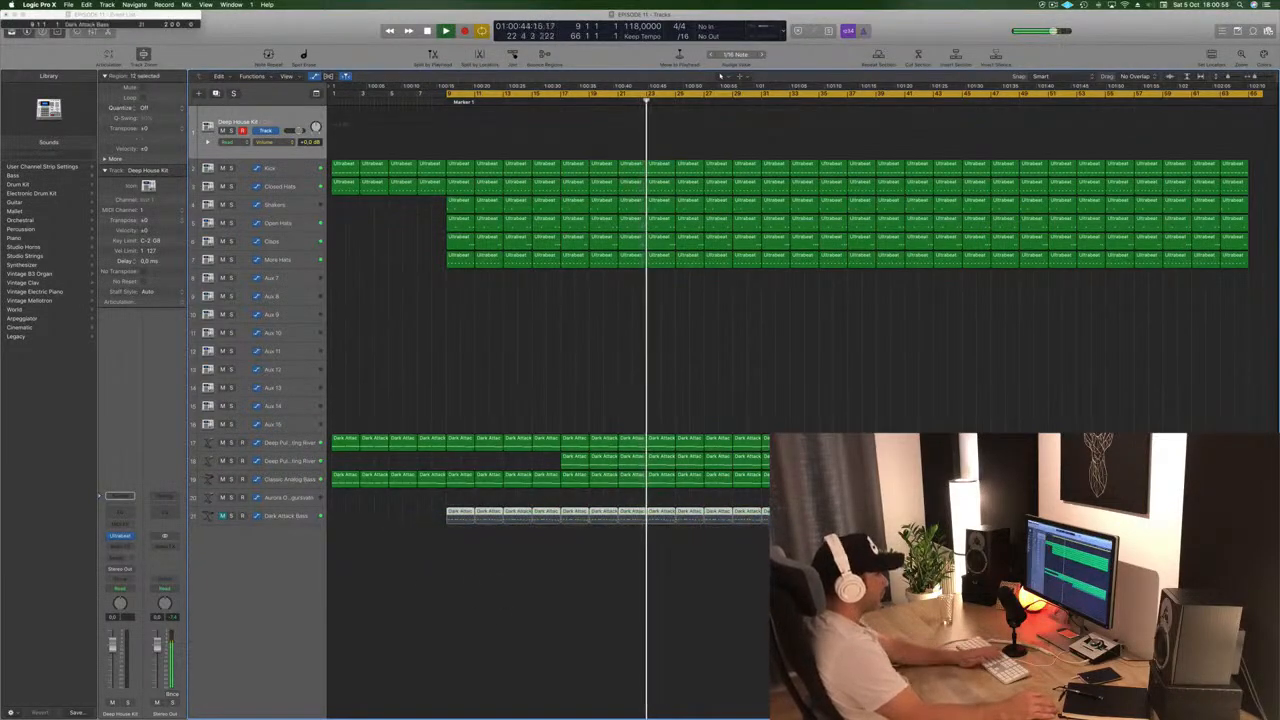
key(Delete)
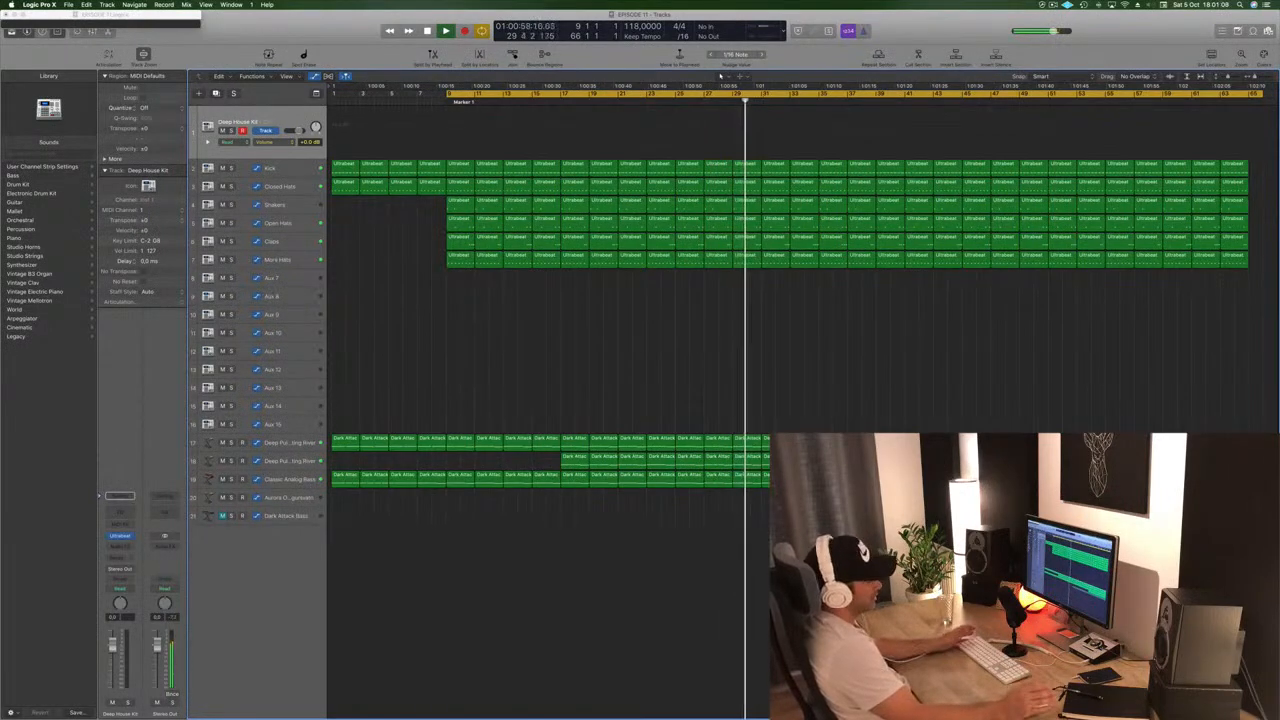
Delete all the drum regions between bars 33 and 41 to open up a break
key(space)
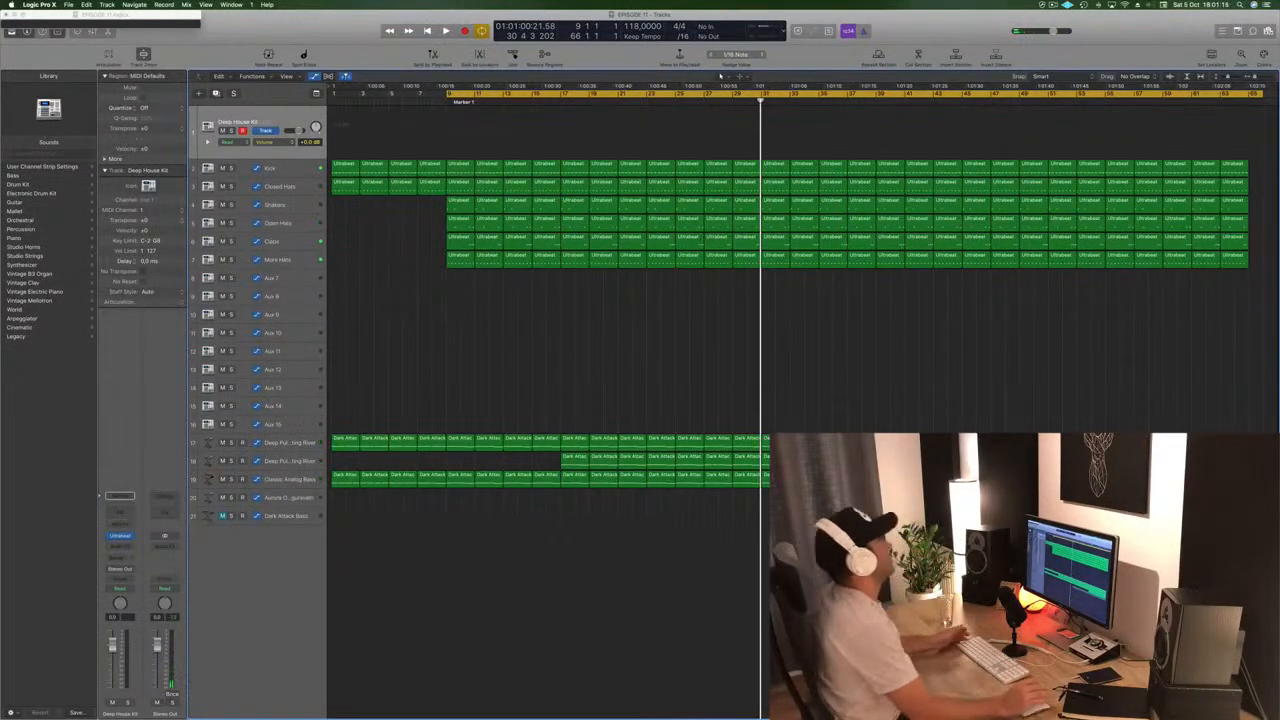
key(space)
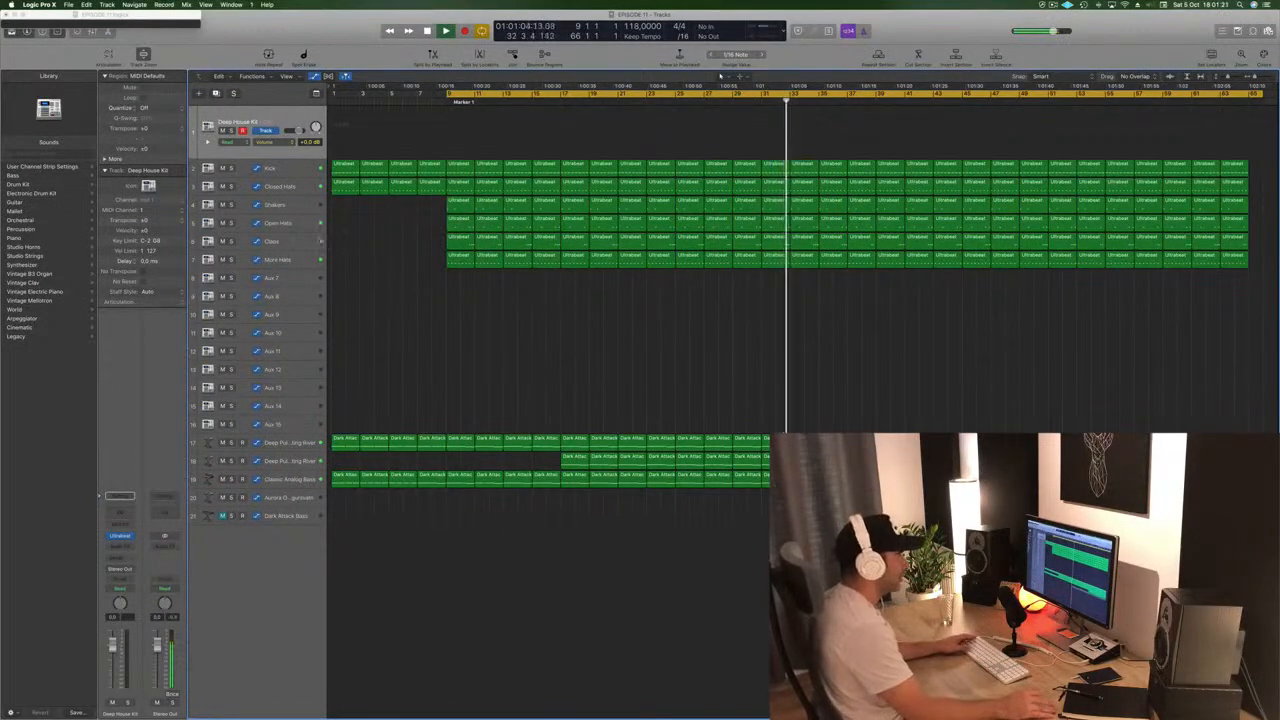
drag(802, 285, 888, 163)
key(Delete)
Move the cycle range's start to bar 33 and play from there with Dark Attack Bass unmuted
key(space)
drag(448, 93, 790, 102)
key(space)
key(space)
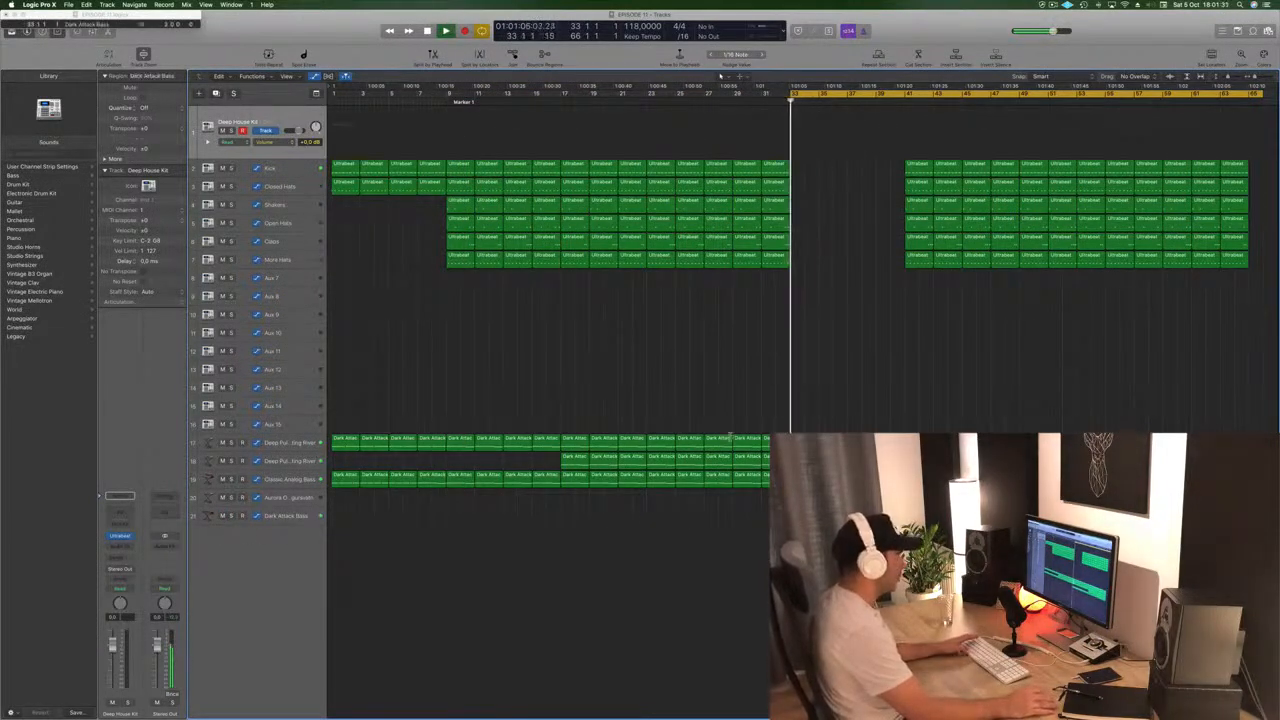
Delete the second Deep Pulsating River track's regions between bars 33 and 41
click(290, 461)
key(space)
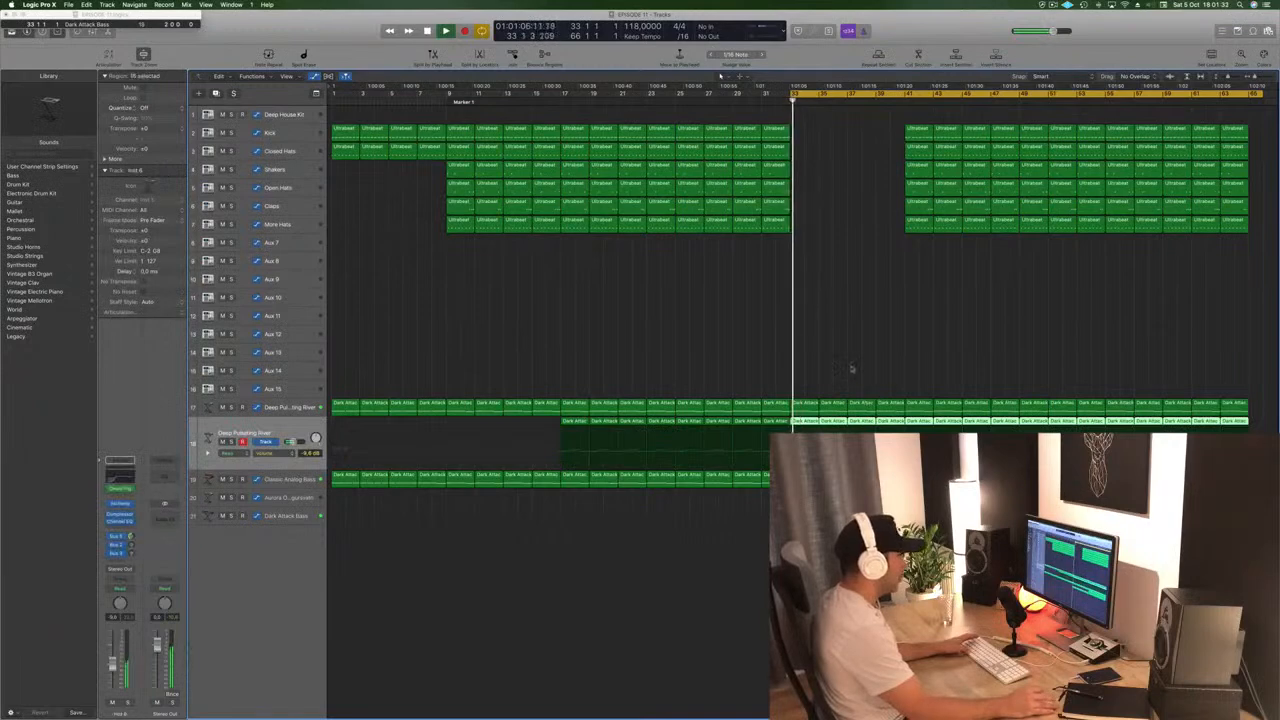
click(852, 369)
click(803, 421)
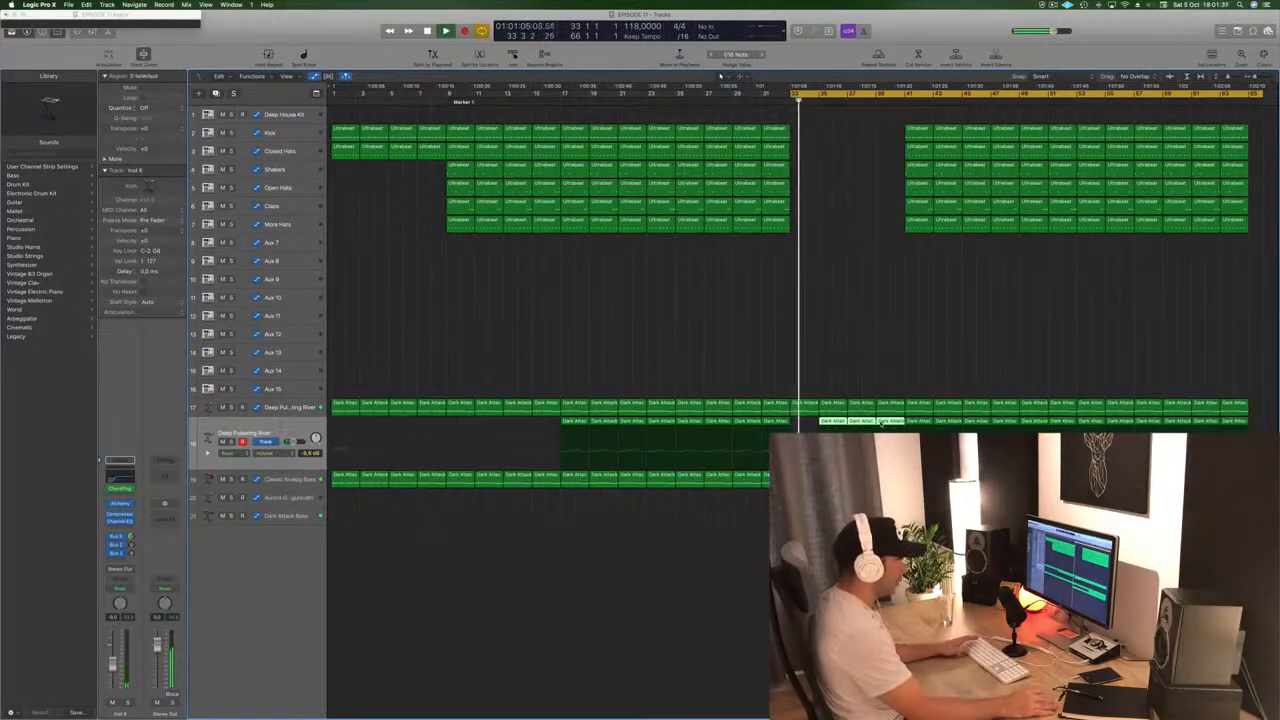
key(Delete)
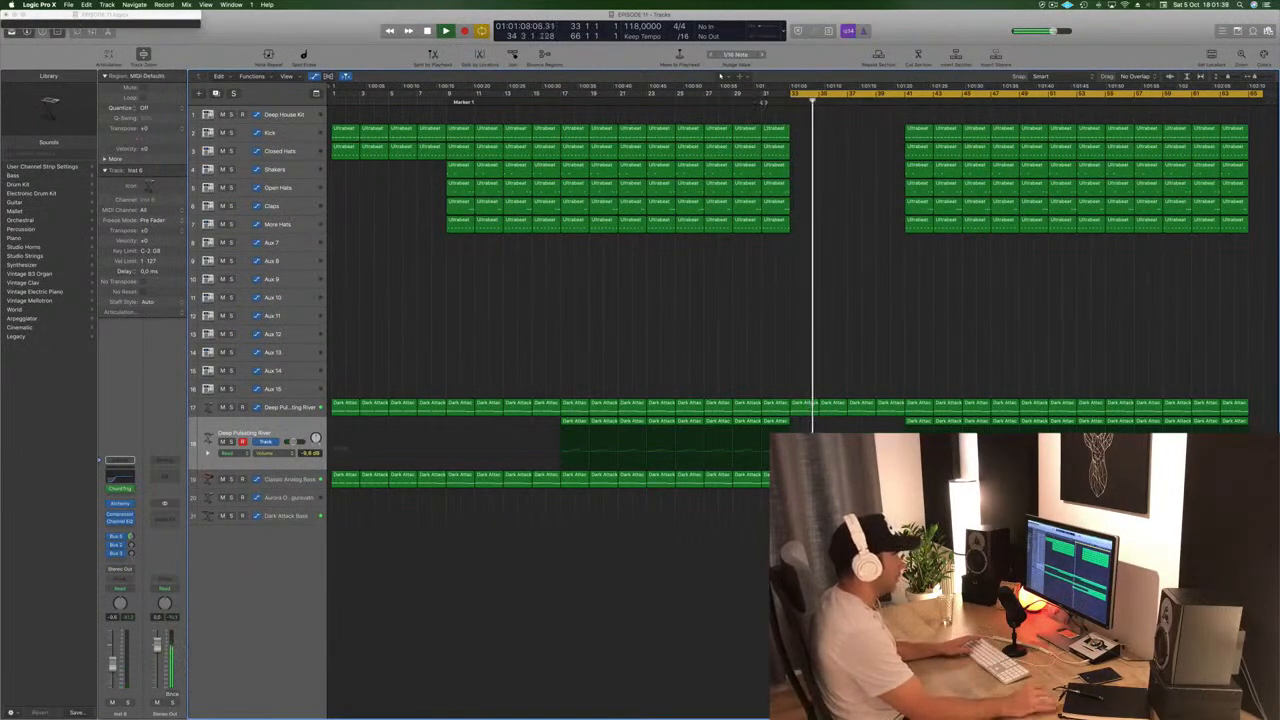
Automate the first Deep Pulsating River track's cutoff to drop to about 16% at bar 33 and rise to about 70% at bar 41
click(764, 103)
click(300, 406)
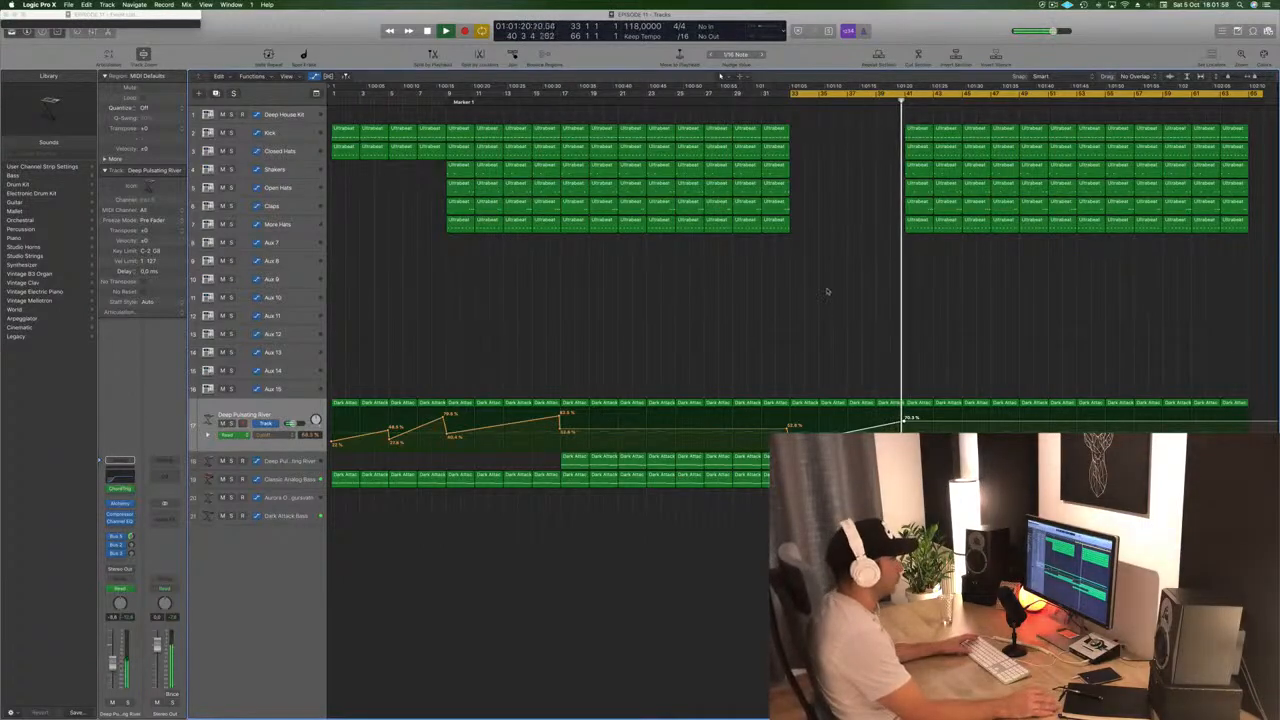
Delete the hats, shakers and claps regions between bars 41 and 49, keeping only the kick there
drag(883, 155, 1020, 230)
key(Delete)
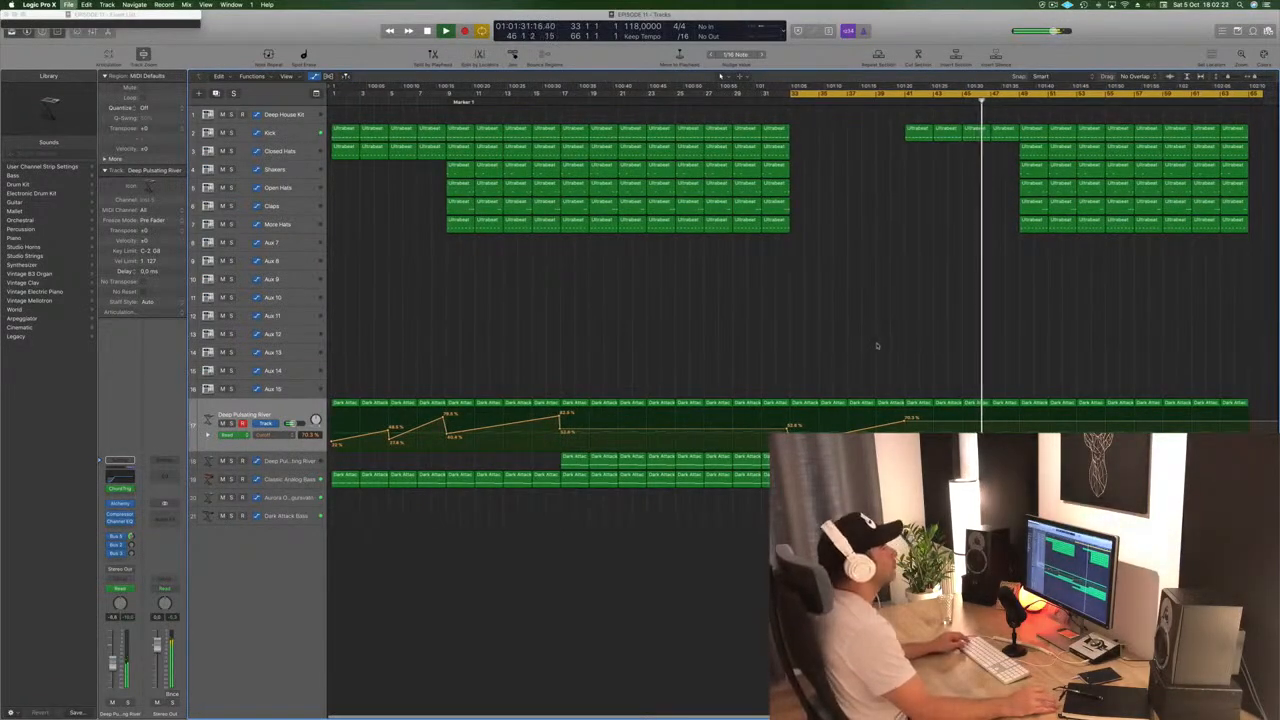
Ramp the first Deep Pulsating River track's cutoff automation down to about 28% at bar 49 and replay from around bar 41
scroll(820, 311, down, 5)
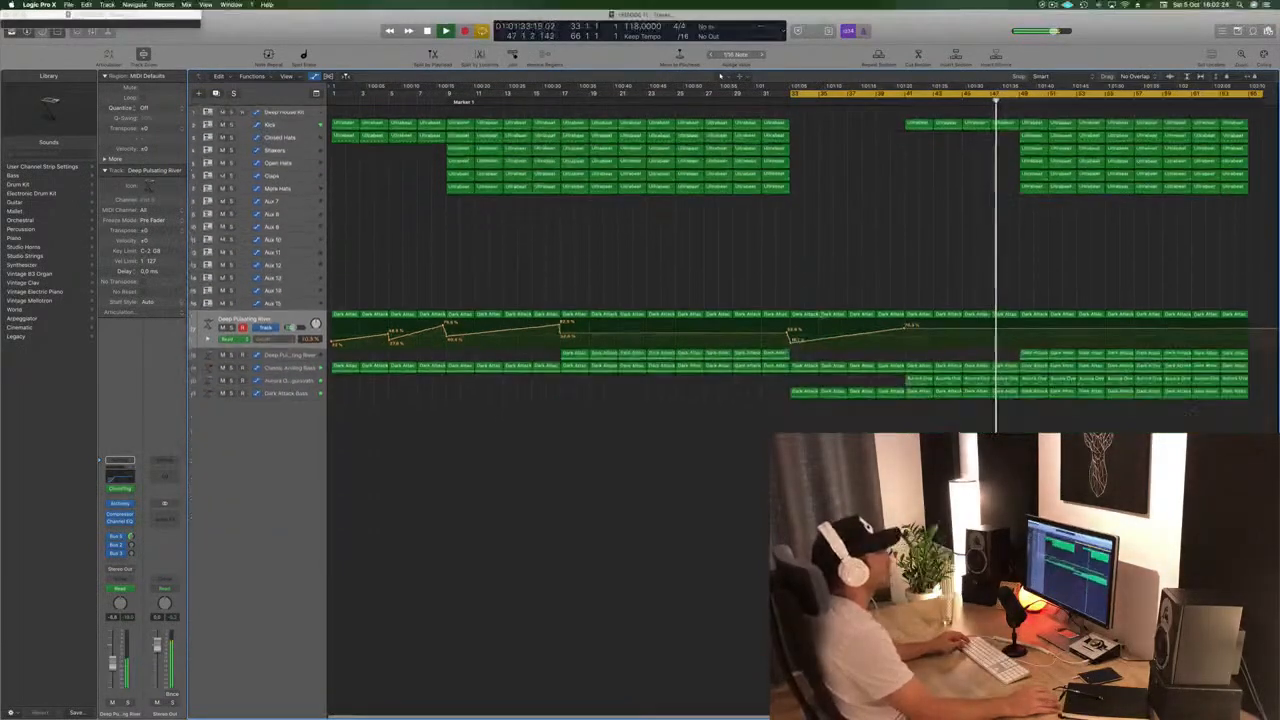
scroll(824, 313, up, 8)
scroll(845, 322, down, 4)
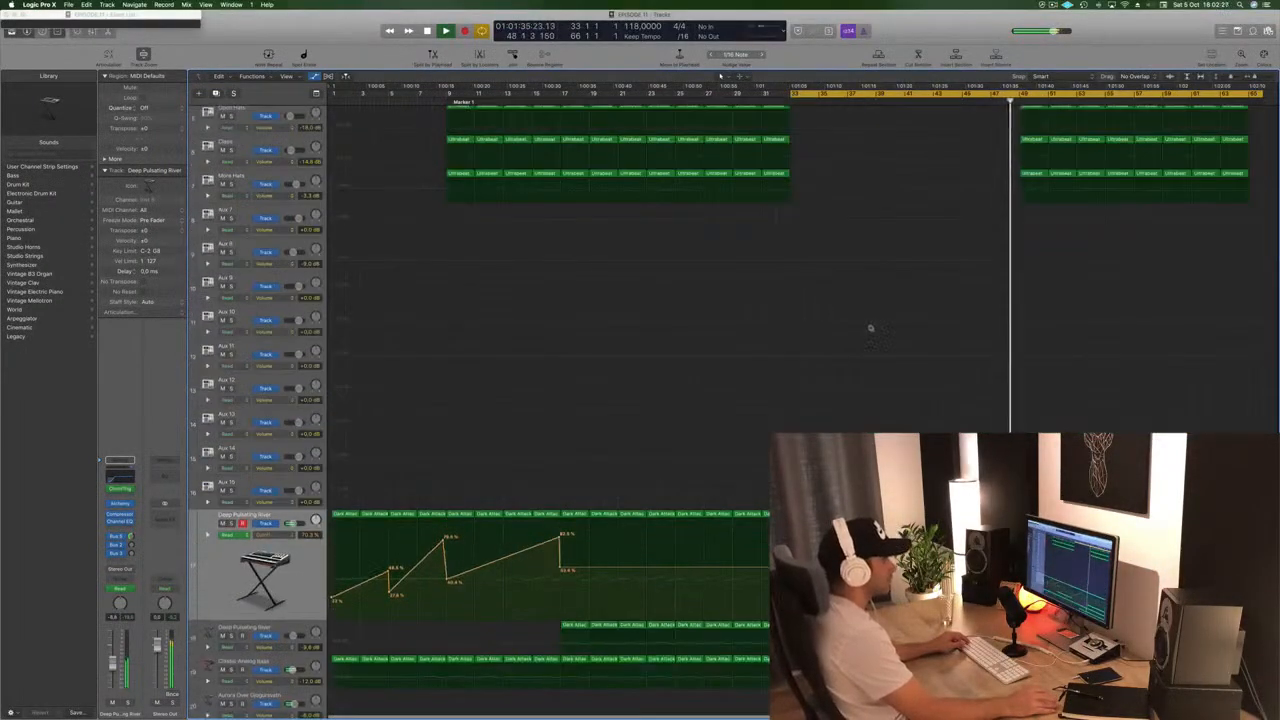
scroll(868, 328, up, 6)
scroll(873, 326, down, 3)
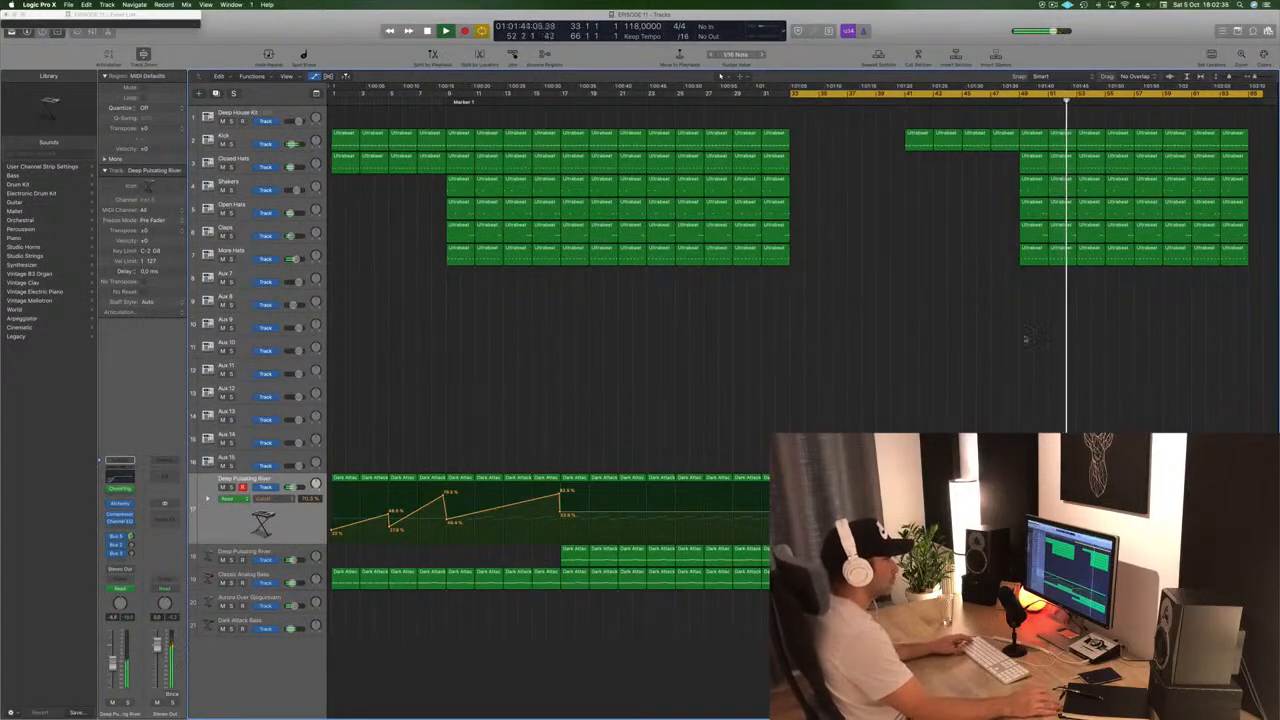
click(893, 99)
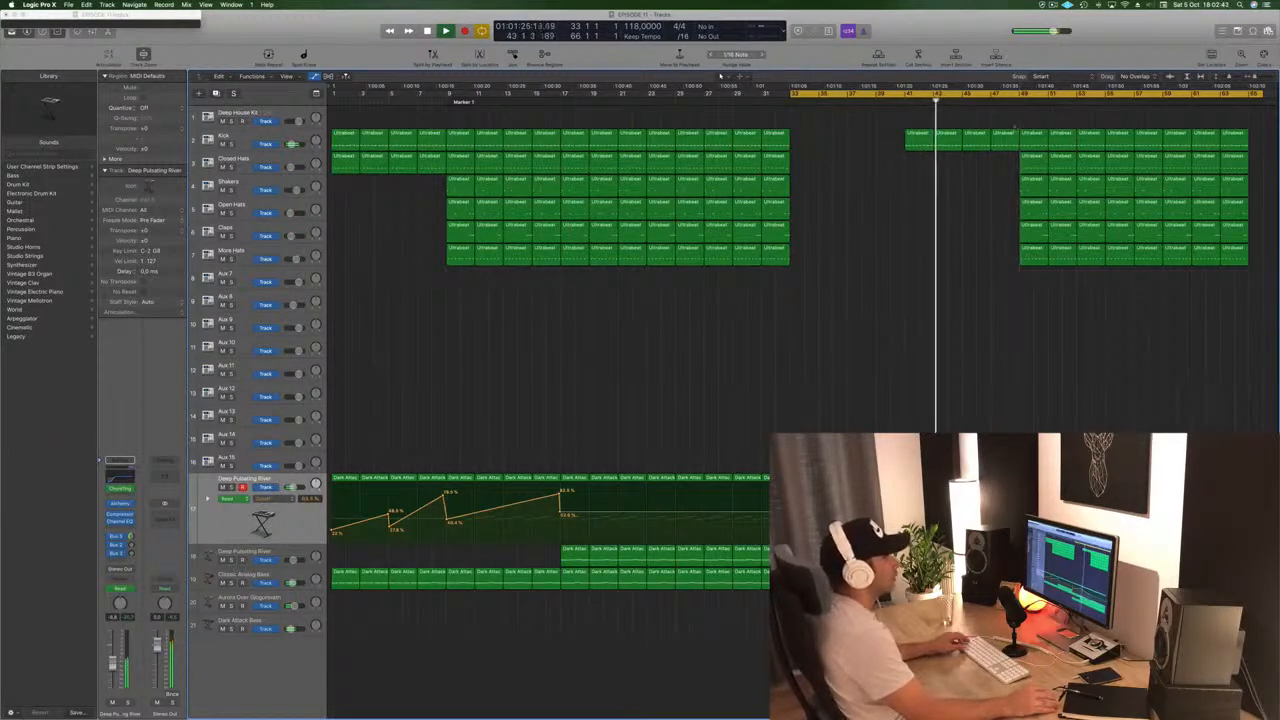
Open the kick region at bar 47 in the Piano Roll and select its last note before bar 49
click(1003, 140)
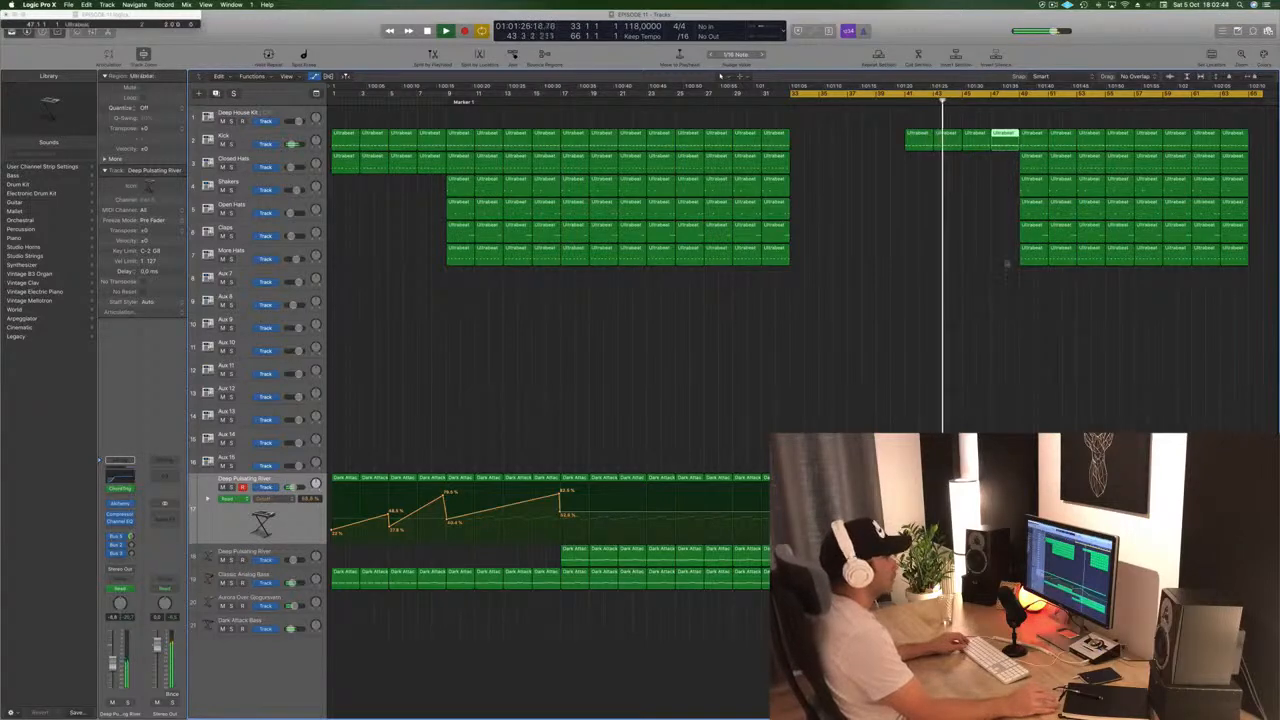
double_click(1009, 136)
click(912, 628)
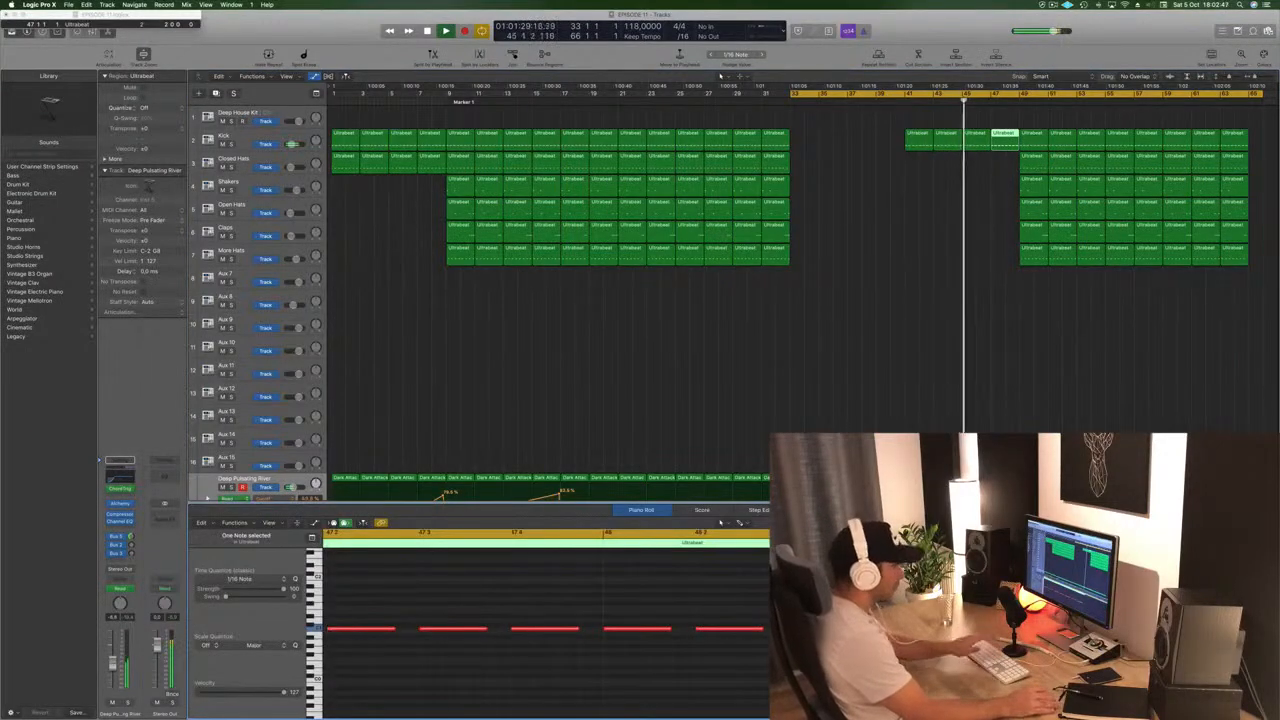
Solo Classic Analog Bass briefly from bar 33 and delete its regions between bars 33 and 41
scroll(996, 262, up, 4)
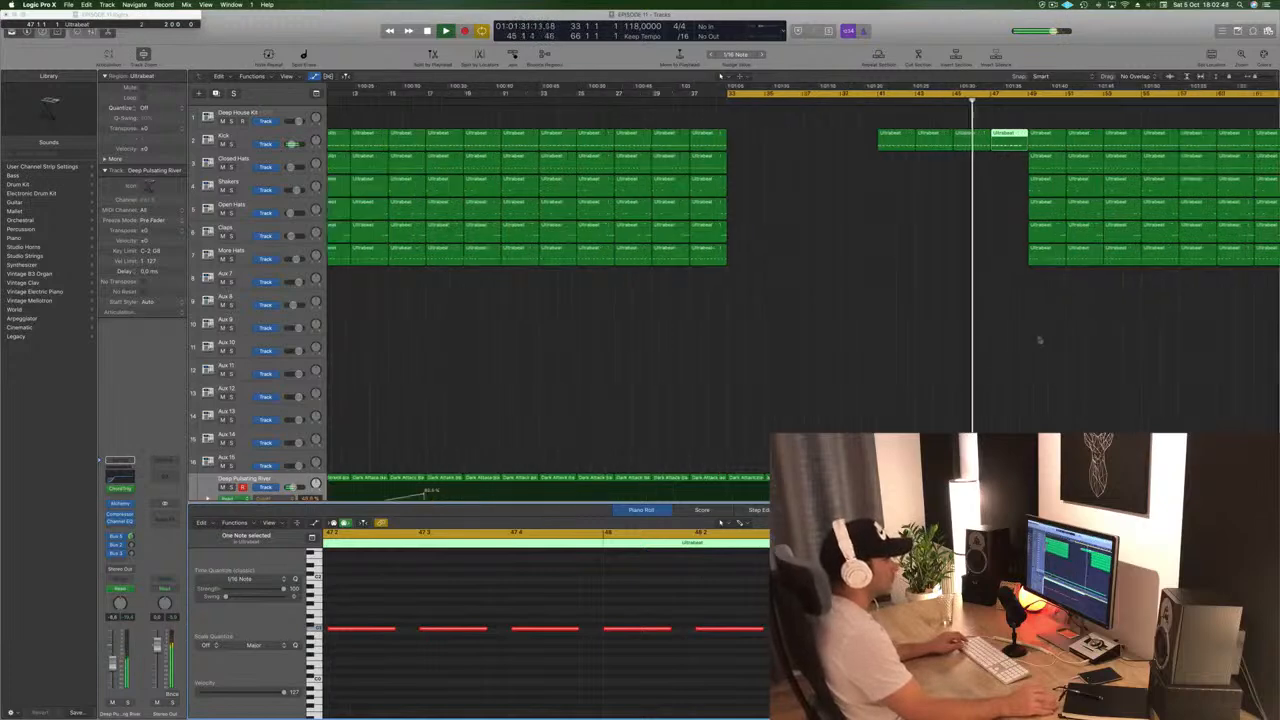
scroll(1050, 358, down, 3)
scroll(1045, 335, down, 1)
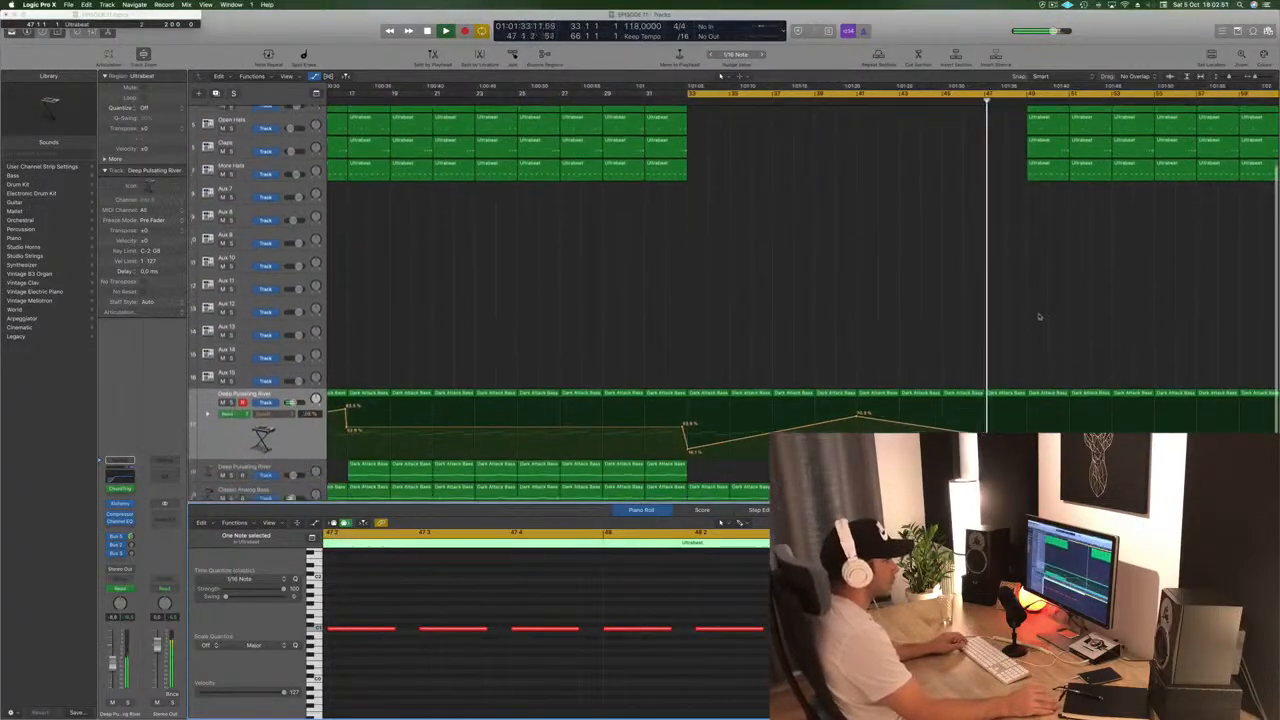
scroll(1037, 317, down, 3)
scroll(1036, 300, down, 4)
scroll(1036, 292, down, 2)
scroll(1010, 320, up, 1)
scroll(975, 352, left, 1)
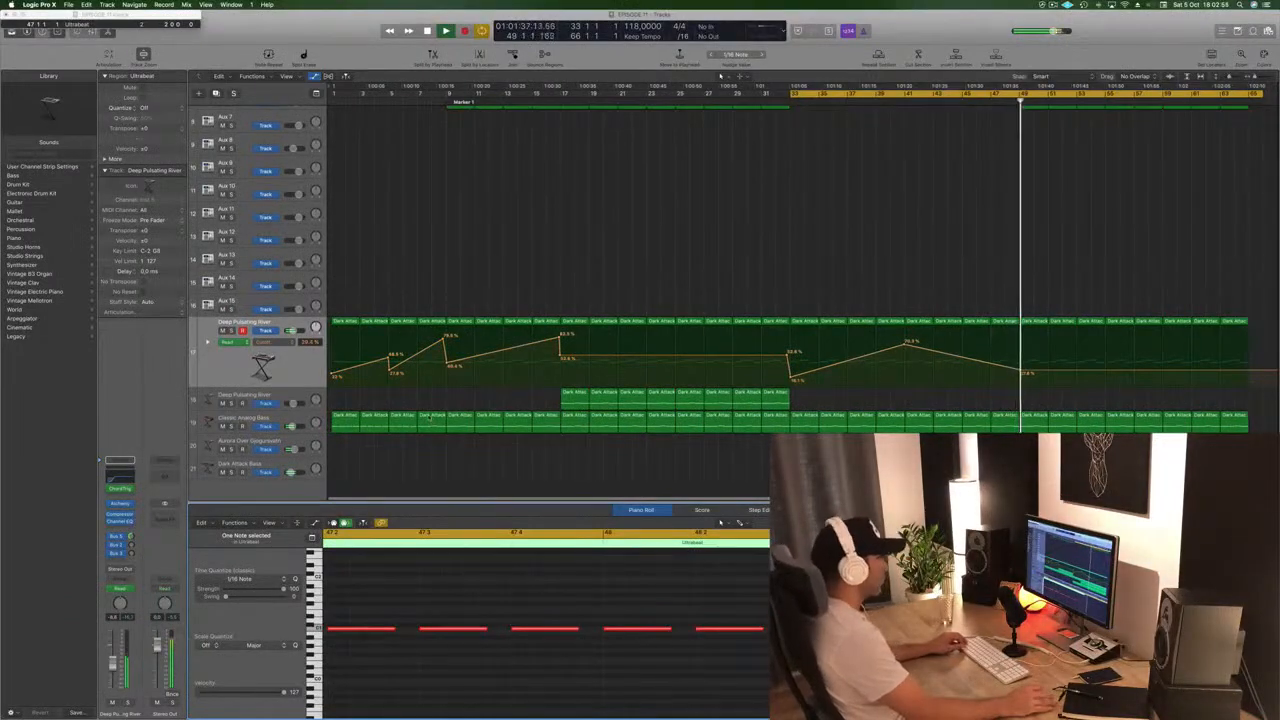
click(782, 99)
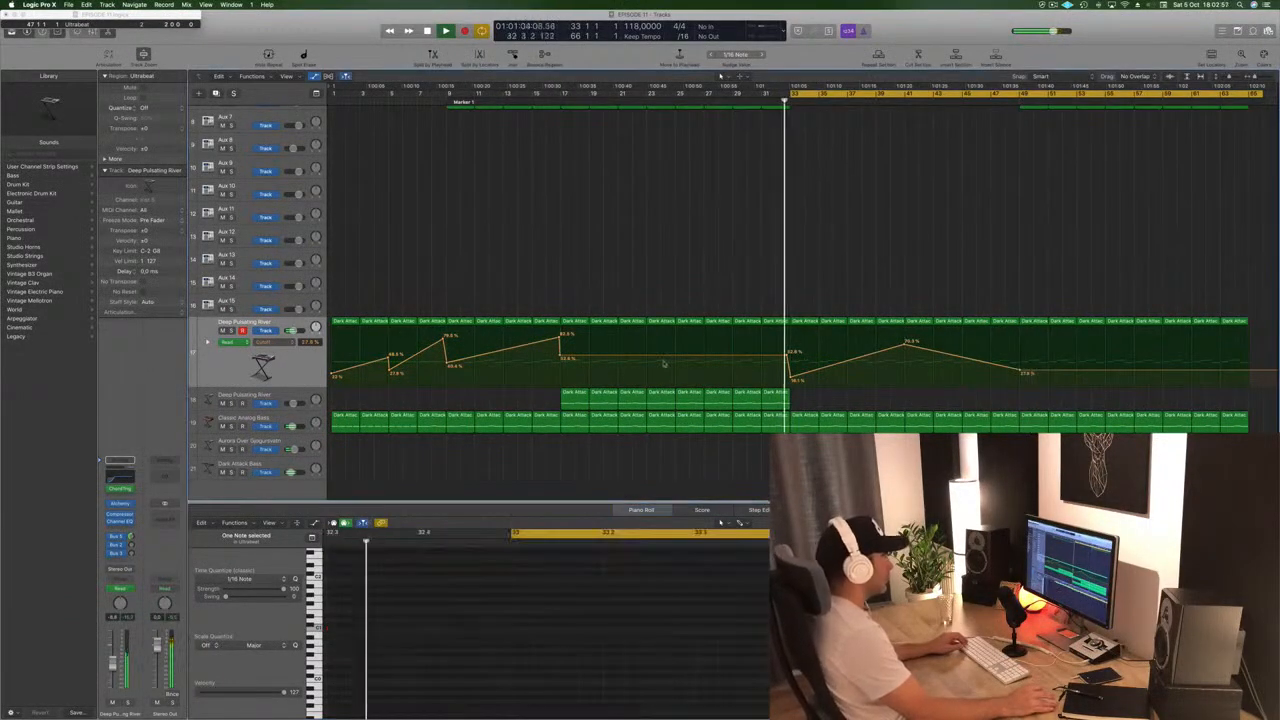
click(232, 427)
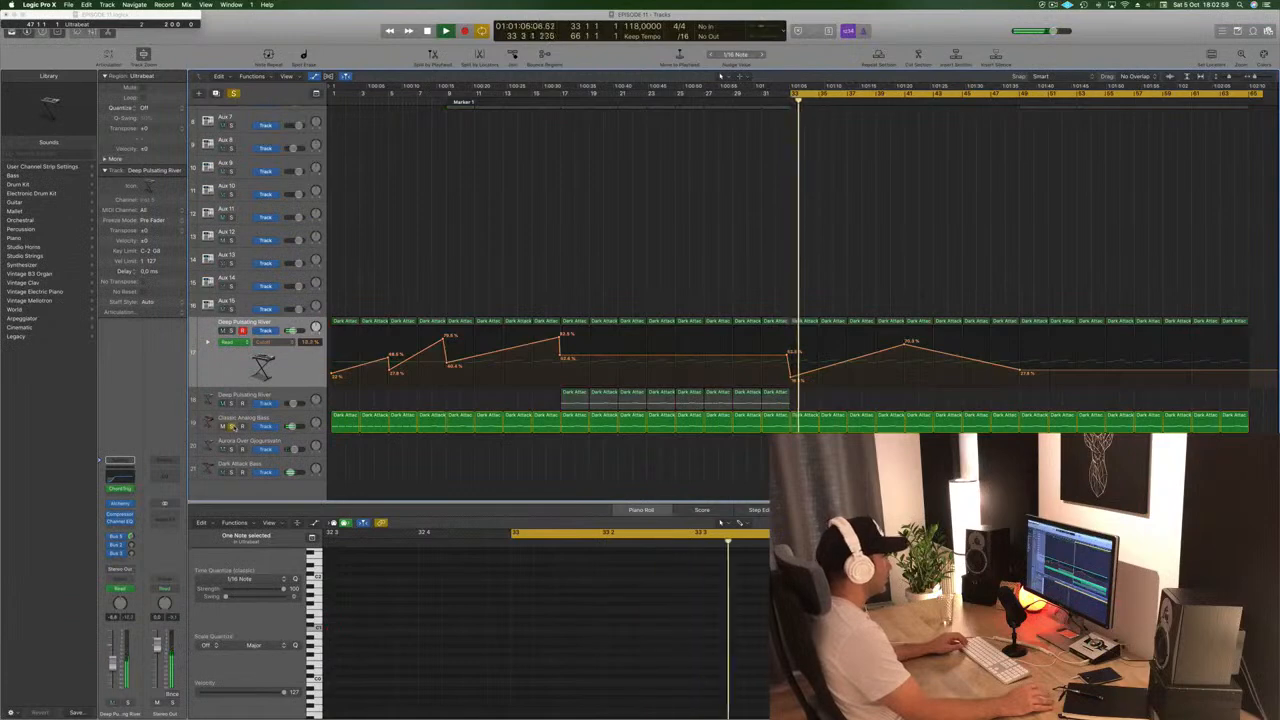
click(232, 427)
drag(896, 450, 798, 428)
key(Delete)
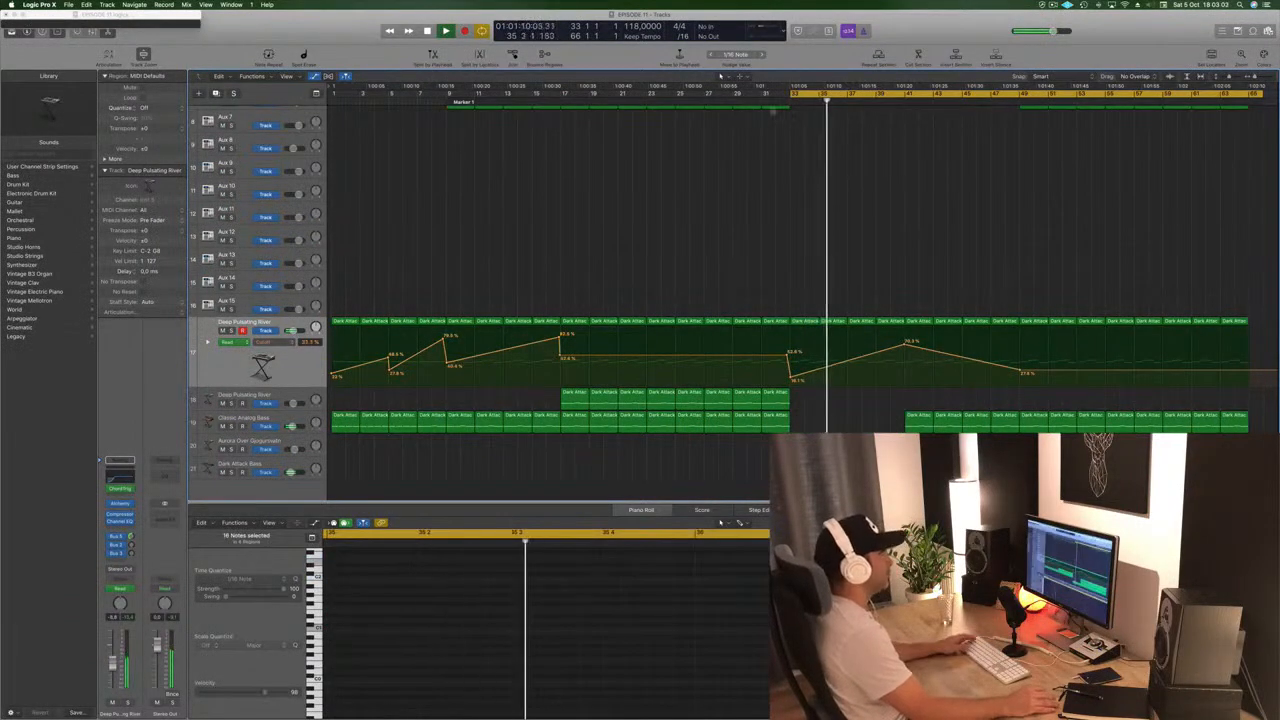
Replay the break from bar 33 and copy the Classic Analog Bass region at bar 41 to bar 37
click(770, 100)
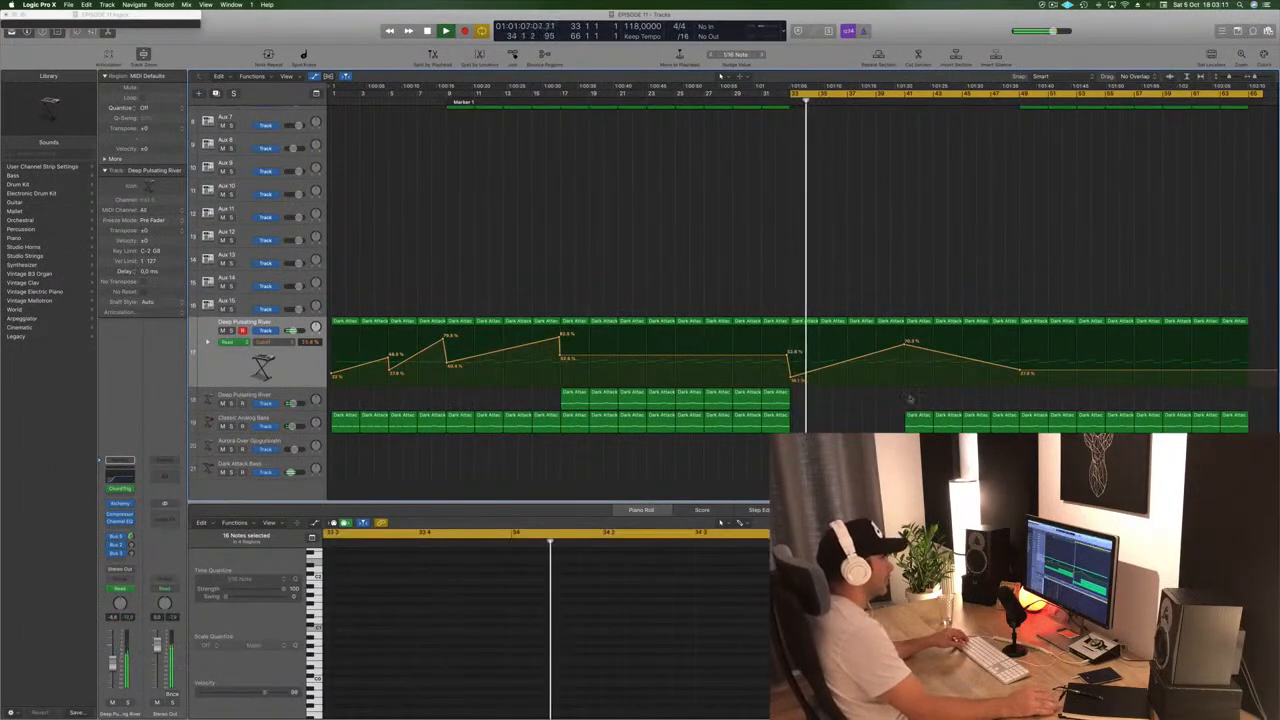
drag(913, 421, 857, 420)
click(822, 421)
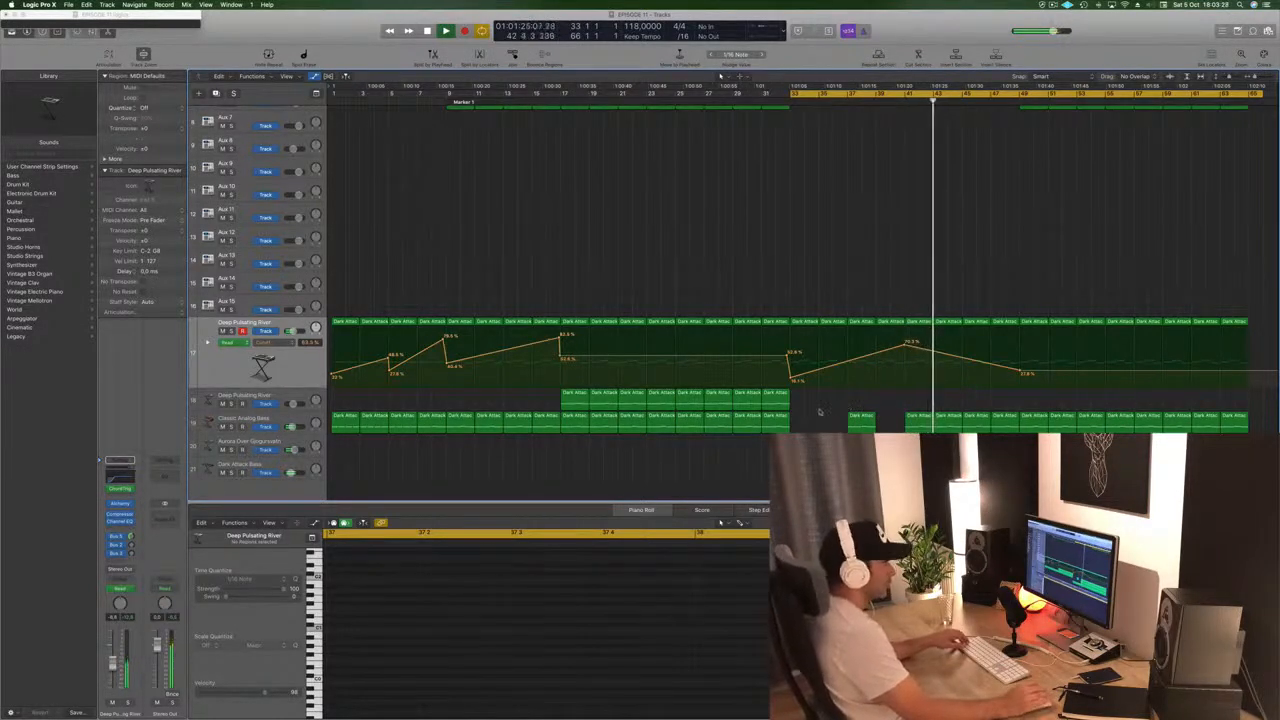
scroll(809, 243, up, 3)
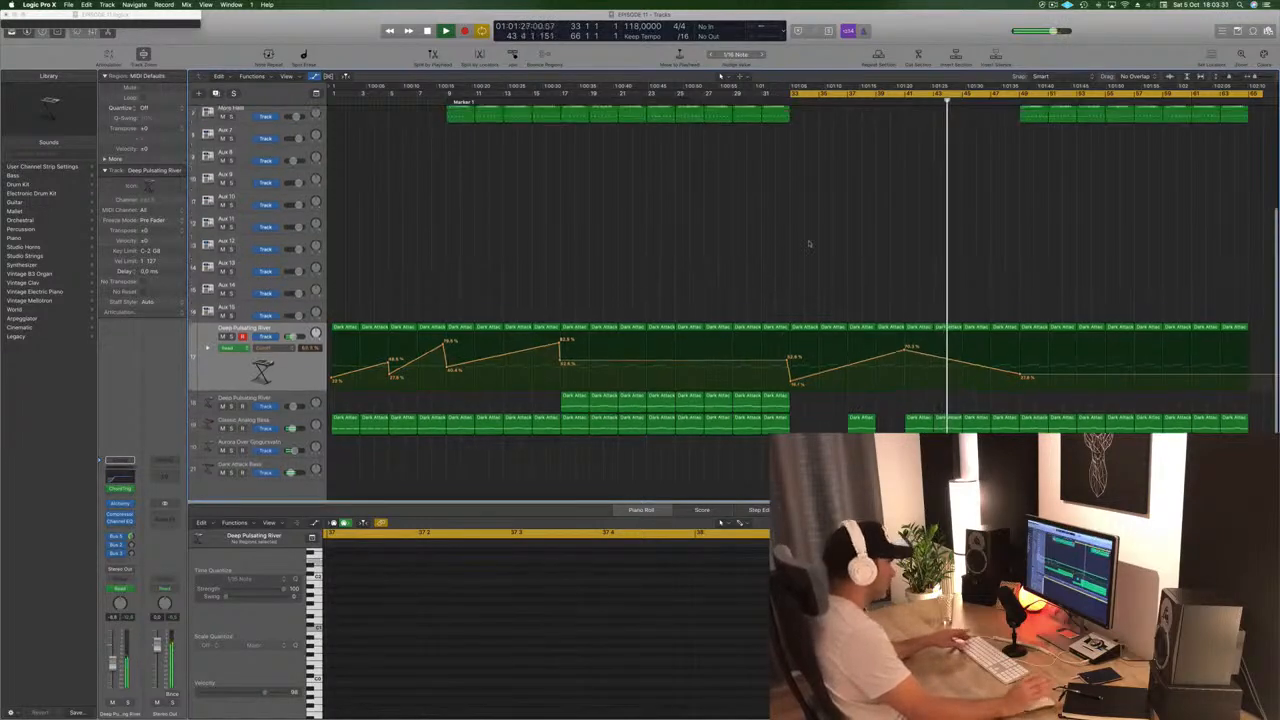
scroll(809, 240, up, 3)
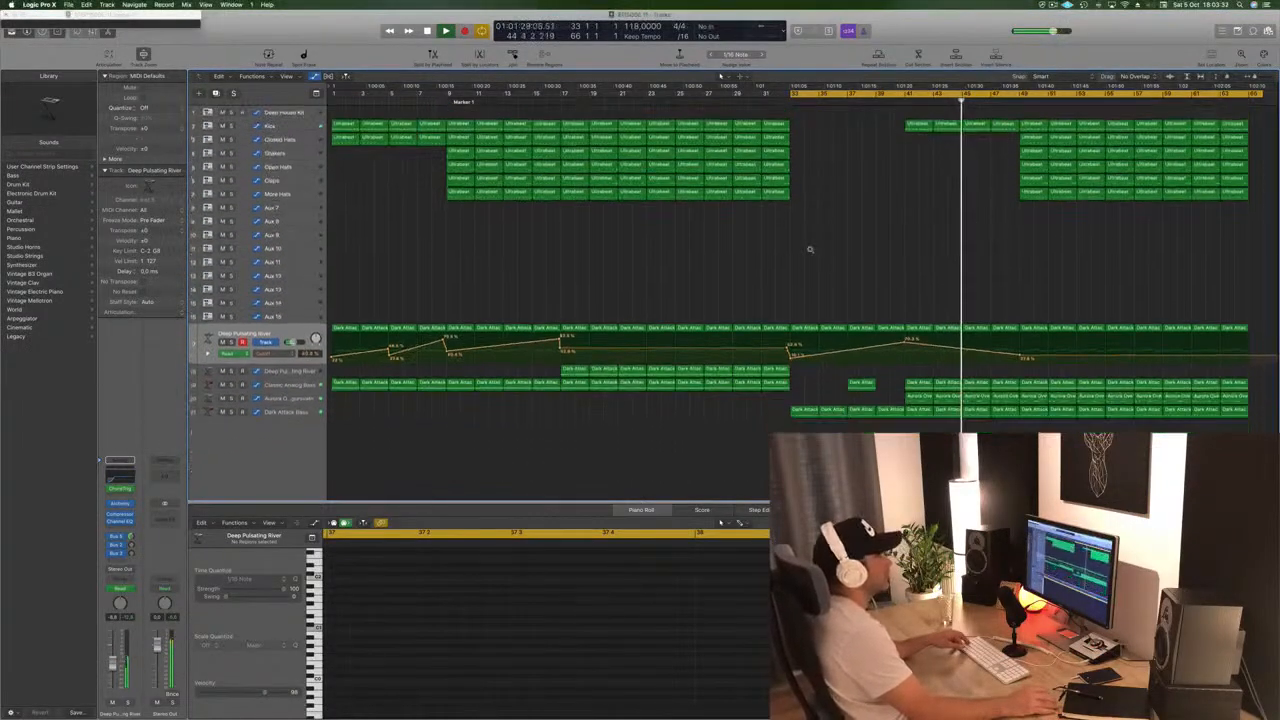
Add a cutoff automation point at bar 45 dipping to about 31% on the first Deep Pulsating River track, and raise bar 49 to about 60%
scroll(809, 236, down, 3)
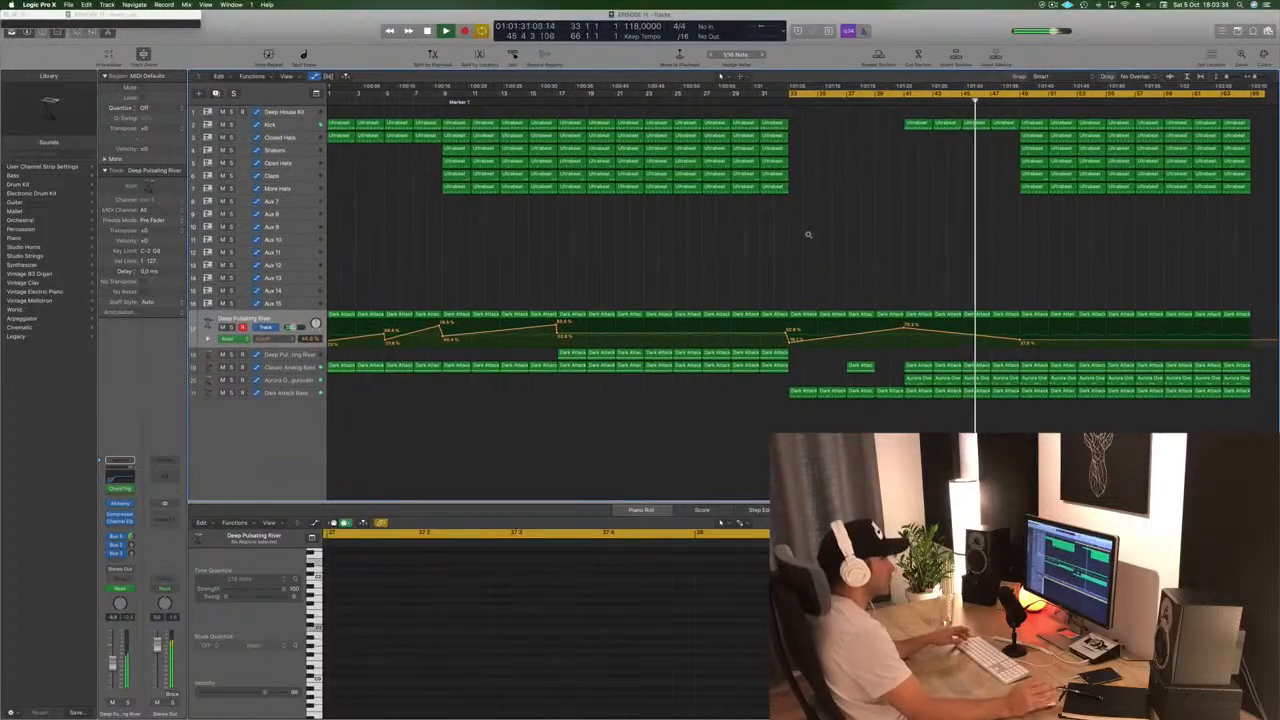
scroll(1018, 386, right, 3)
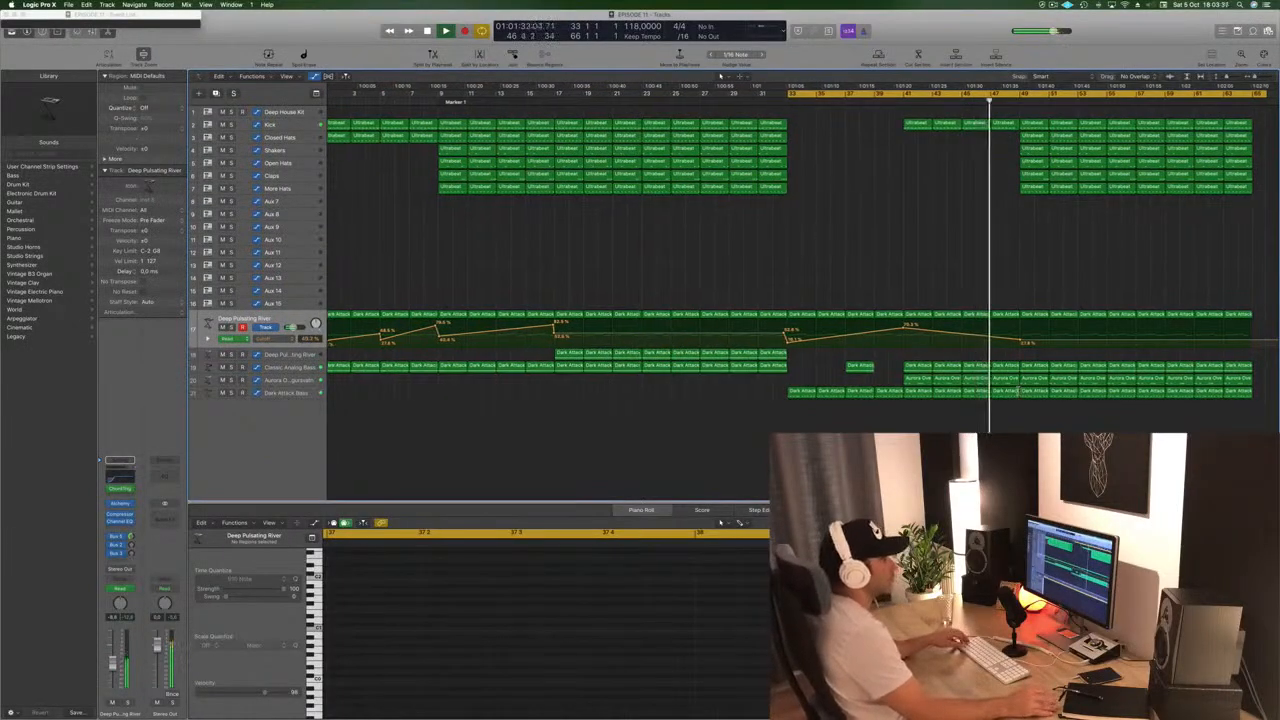
key(super+Left)
key(super+Right)
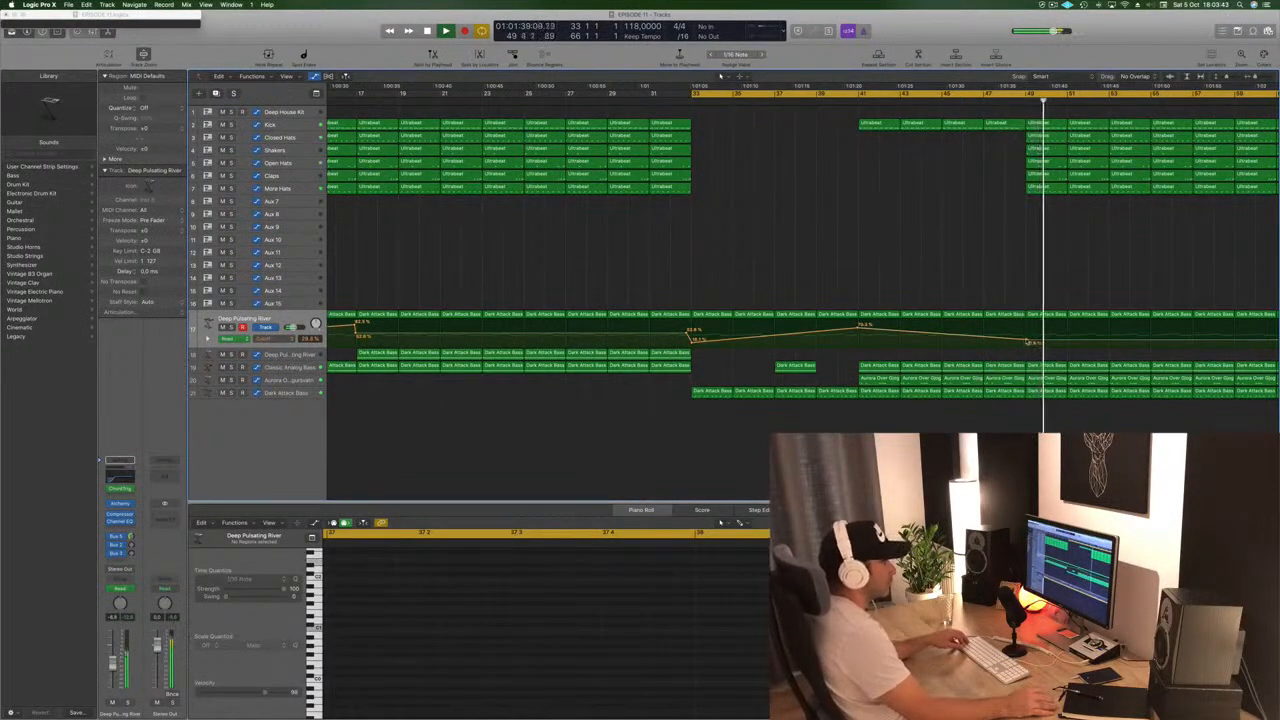
drag(1028, 342, 1027, 341)
click(944, 333)
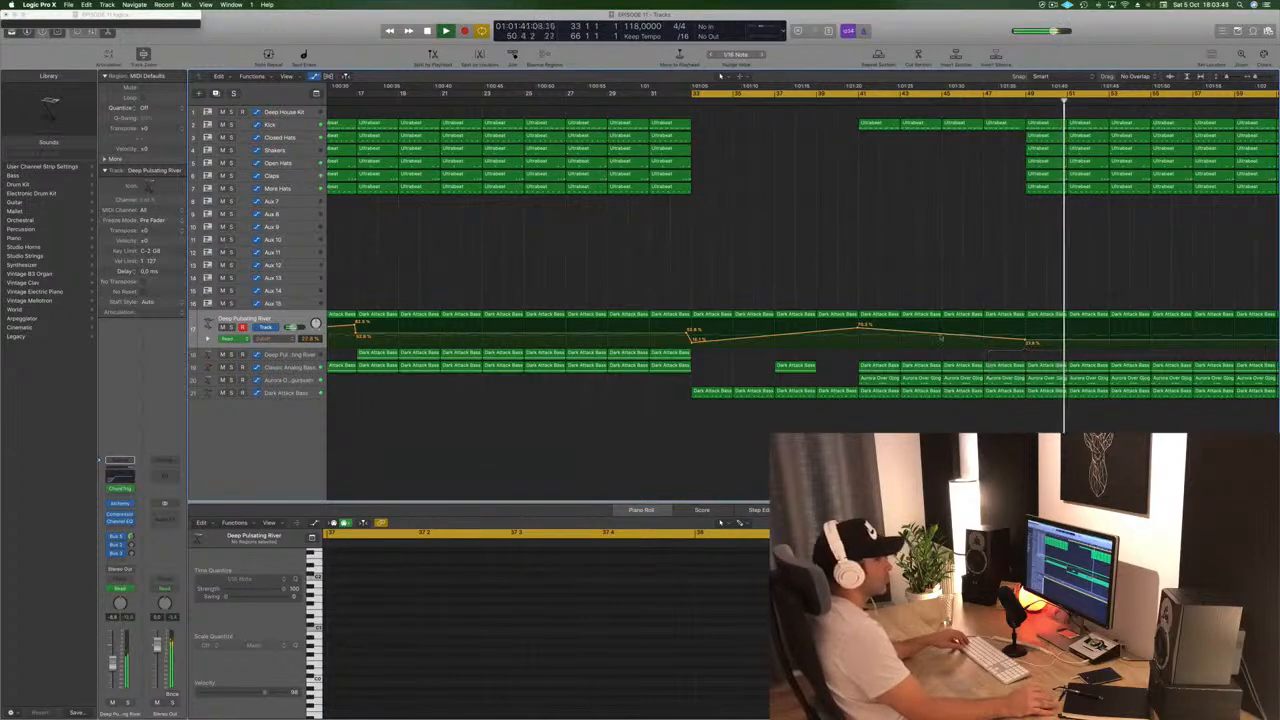
drag(944, 333, 944, 342)
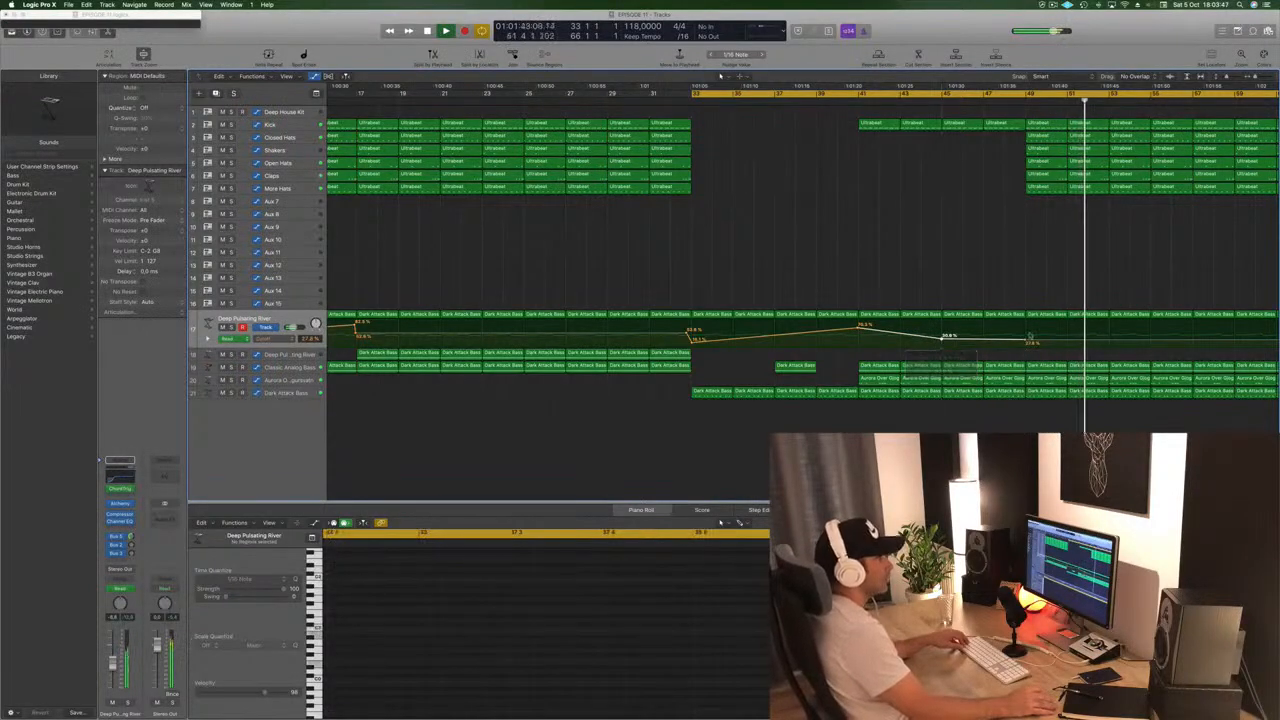
drag(1027, 343, 1027, 330)
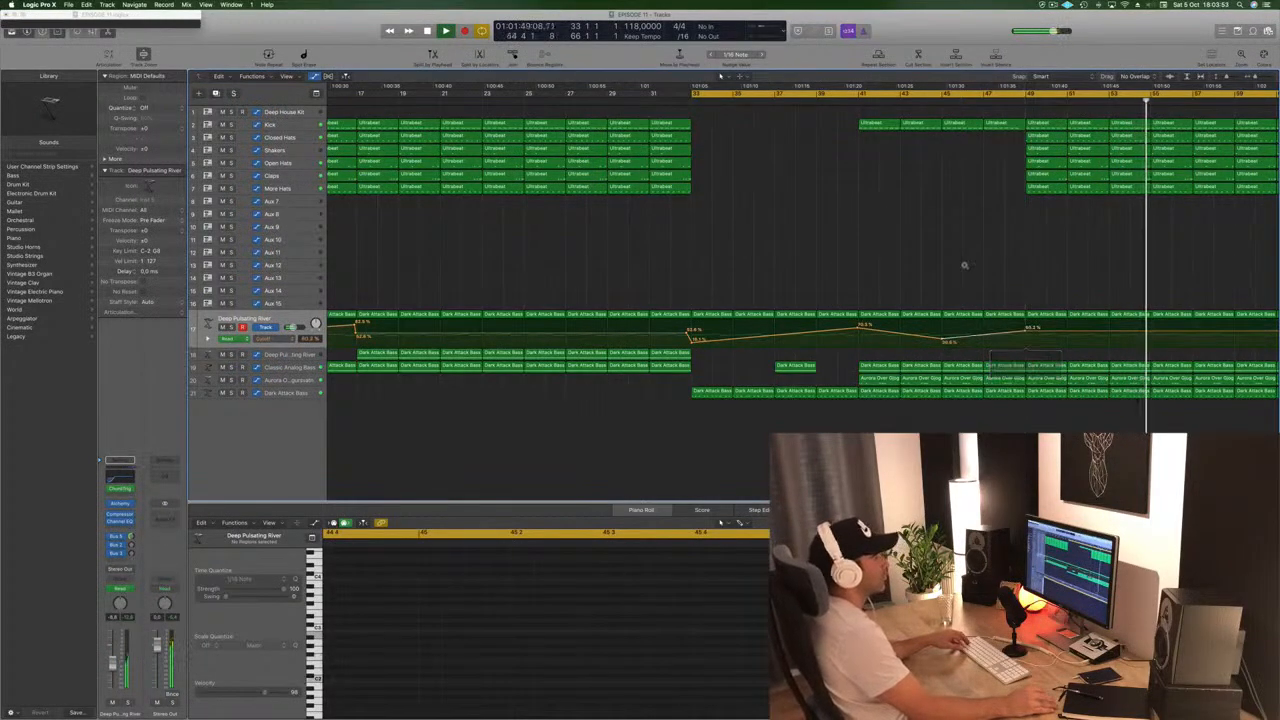
ctrl+alt+click(963, 266)
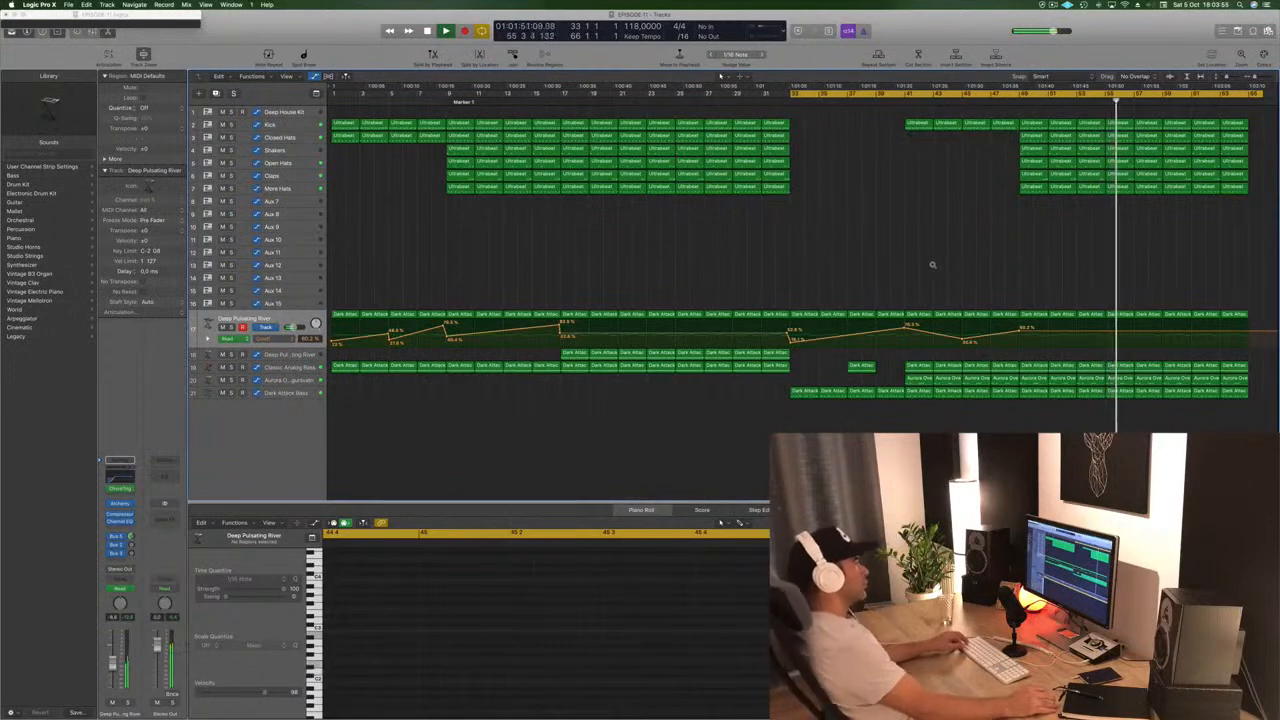
Pause and resume playback to listen to the arrangement's final section after bar 55
key(space)
key(space)
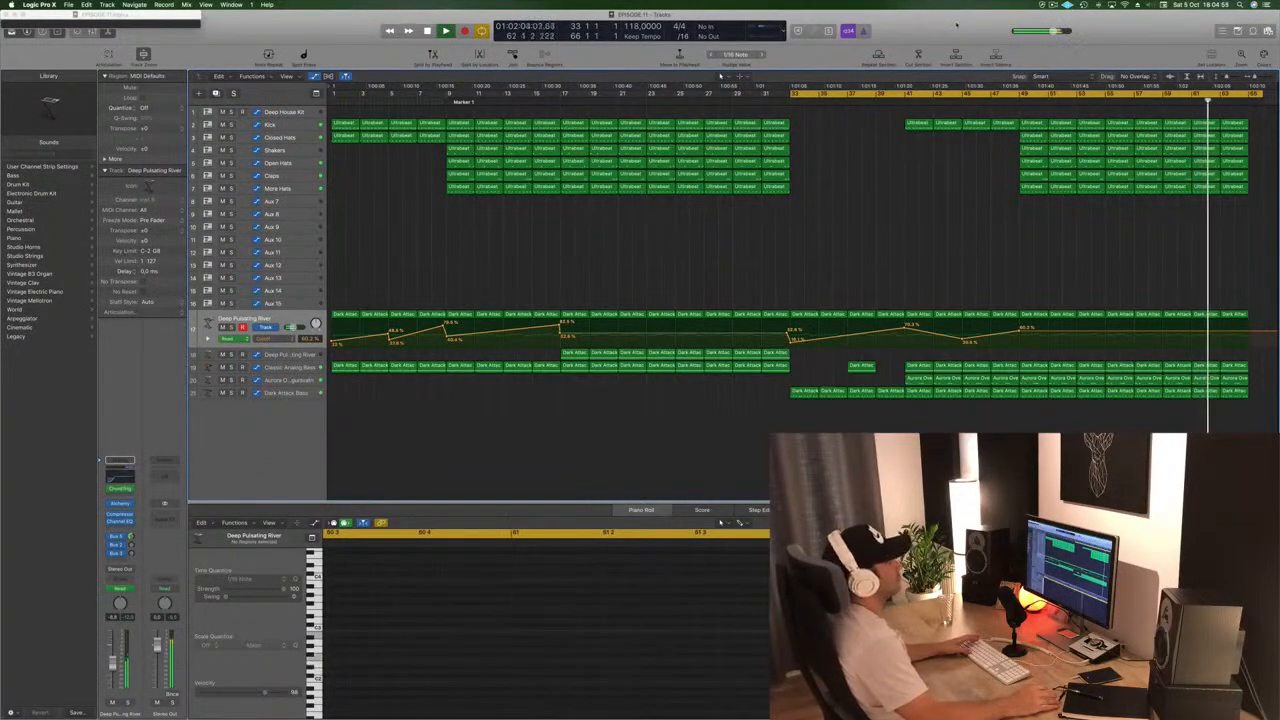
click(1052, 4)
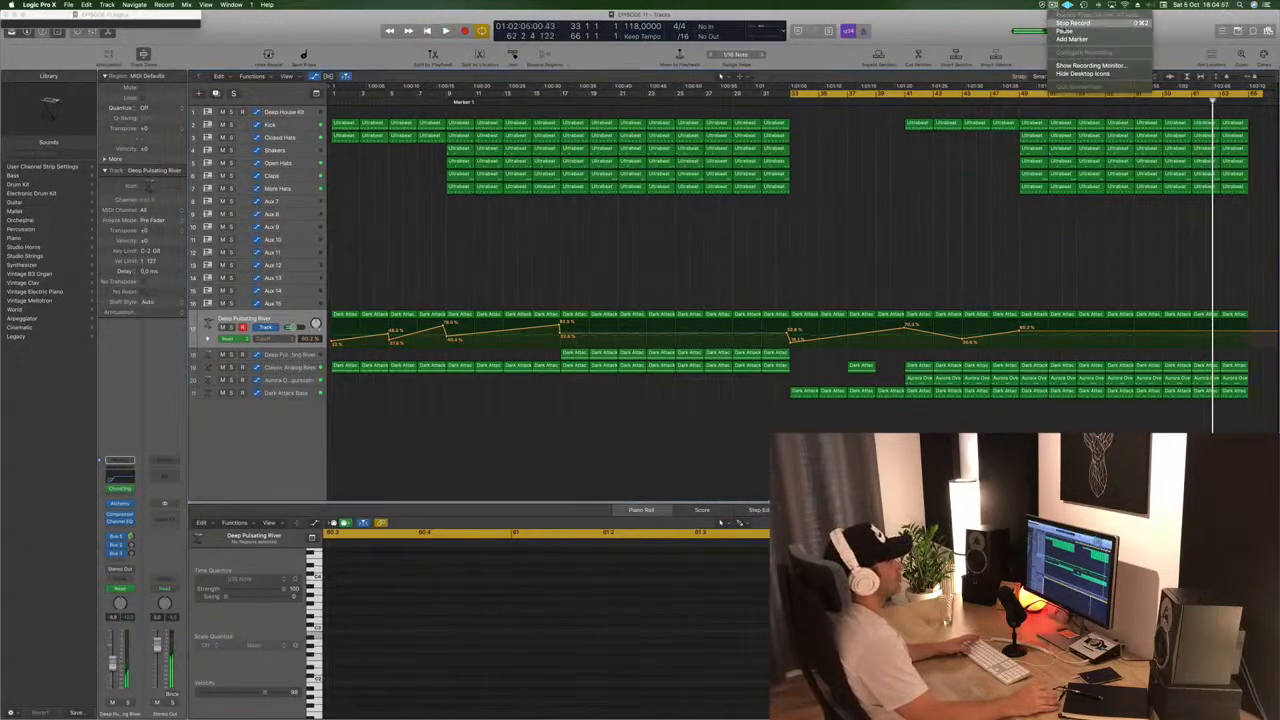